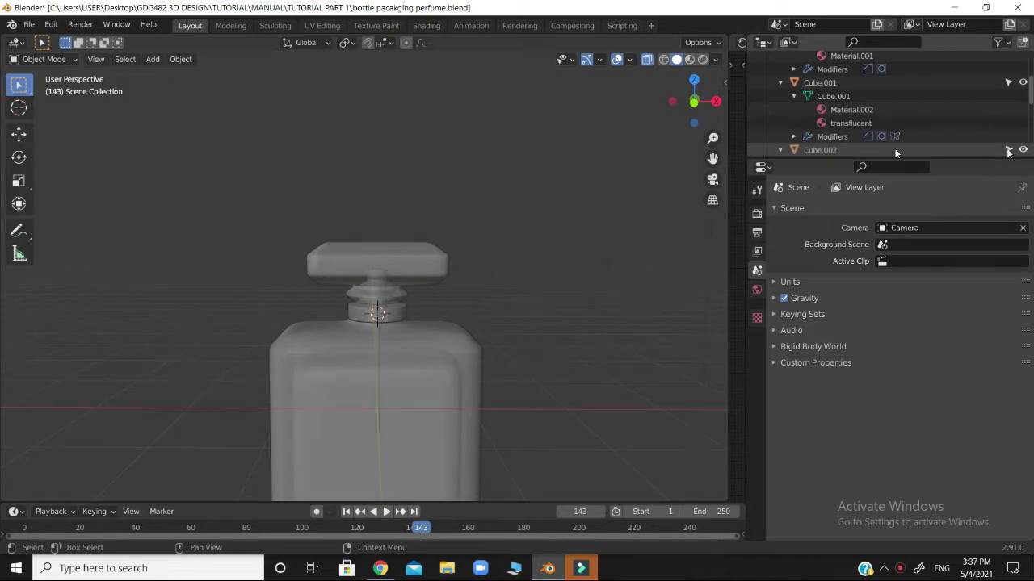
# Step: Examine the bottle's cap, neck and body up close, and select the inner liquid volume
pyautogui.moveTo(692, 101); pyautogui.dragTo(645, 136)
pyautogui.scroll(4, 514, 237)
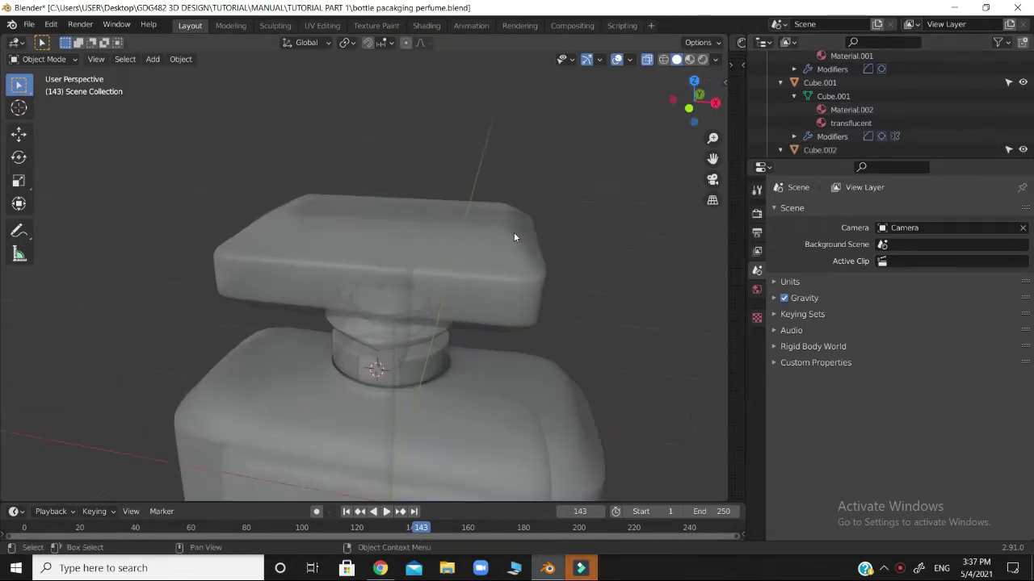
pyautogui.scroll(3, 659, 142)
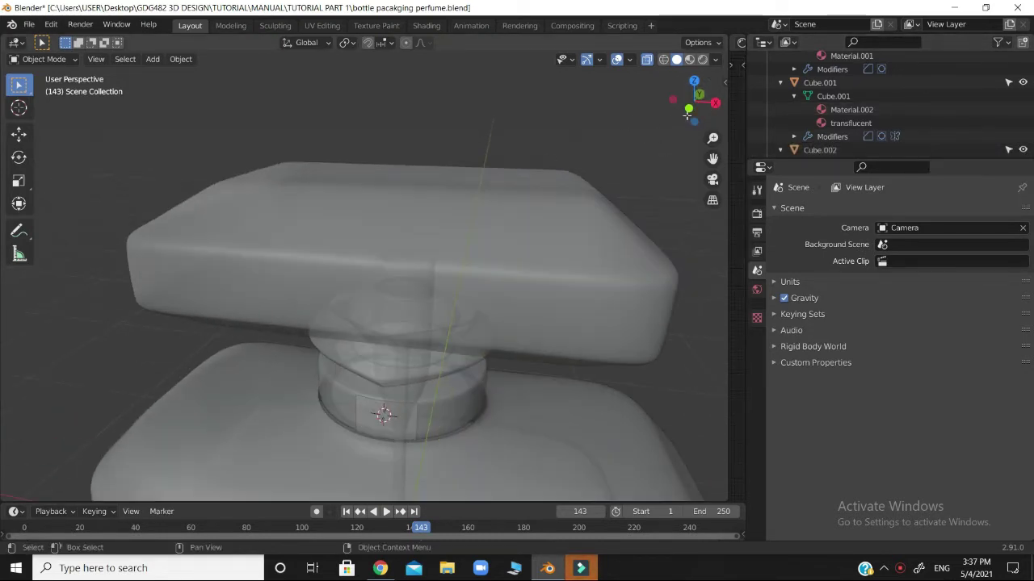
pyautogui.scroll(-4, 433, 432)
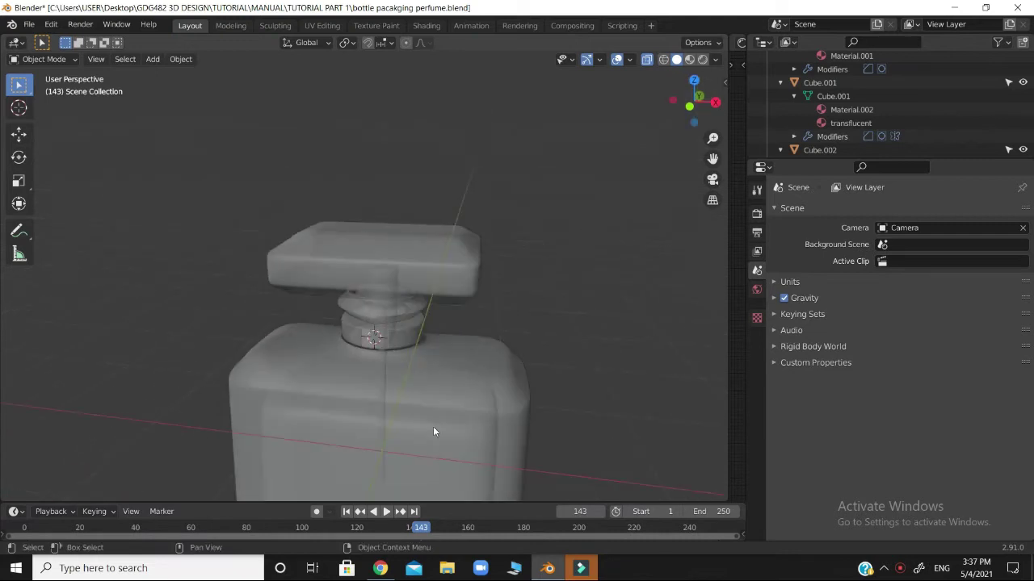
pyautogui.keyDown('shift'); pyautogui.moveTo(495, 398); pyautogui.dragTo(508, 256, button='middle'); pyautogui.keyUp('shift')
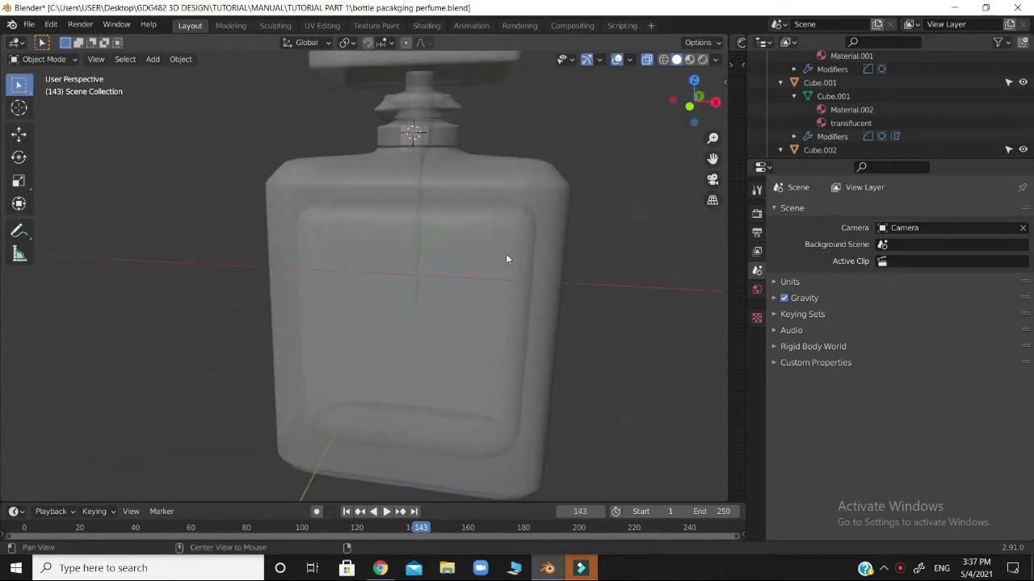
pyautogui.click(368, 273)
pyautogui.click(388, 233)
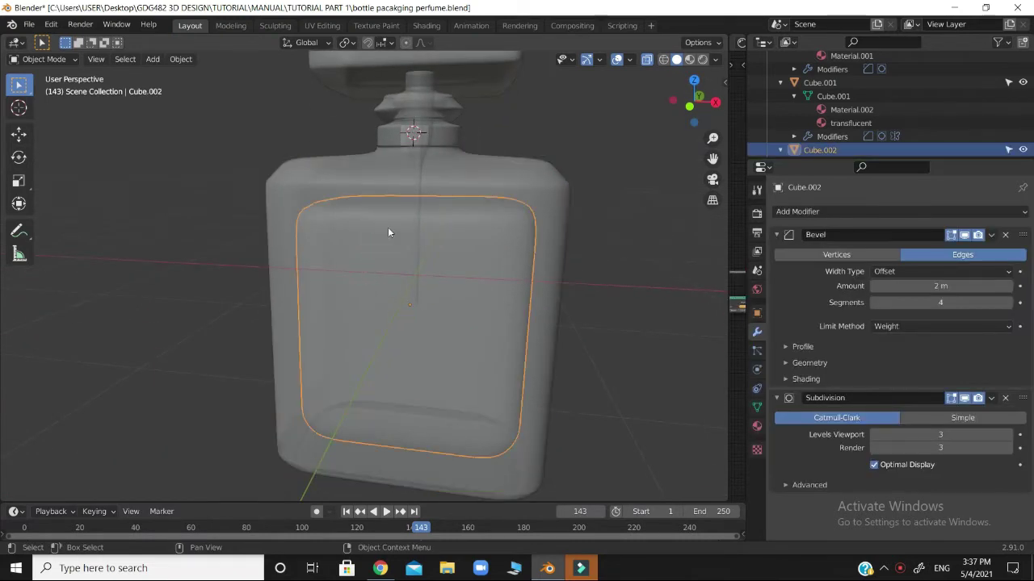
# Step: Show the bottle in Material Preview shading and examine its glass body, cap and labelled neck ring from several angles
pyautogui.click(689, 61)
pyautogui.moveTo(693, 101); pyautogui.dragTo(611, 141)
pyautogui.scroll(2, 611, 139)
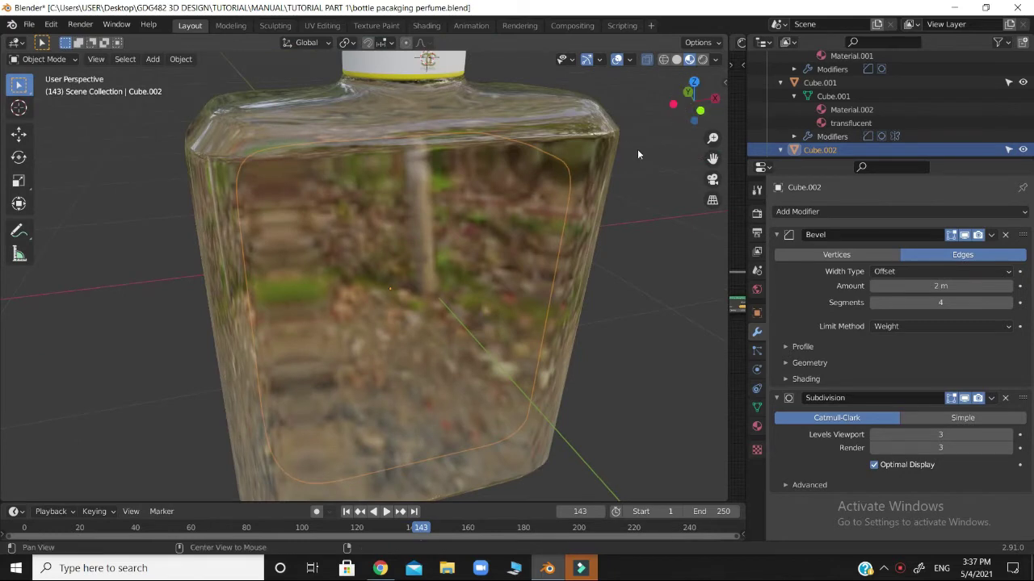
pyautogui.moveTo(638, 149); pyautogui.dragTo(627, 206, button='middle')
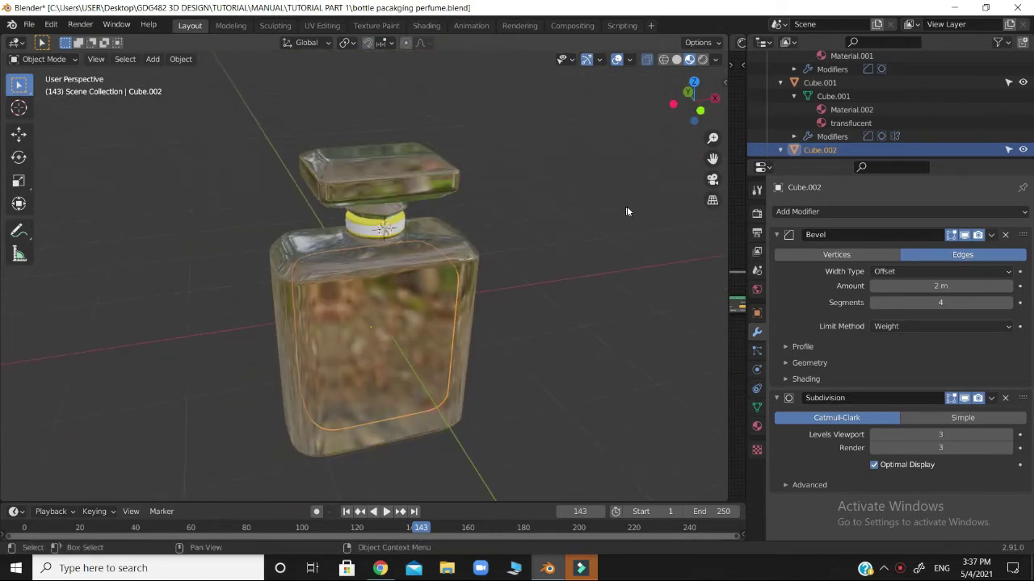
pyautogui.scroll(4, 611, 218)
pyautogui.scroll(4, 611, 218)
pyautogui.moveTo(689, 113); pyautogui.dragTo(619, 136)
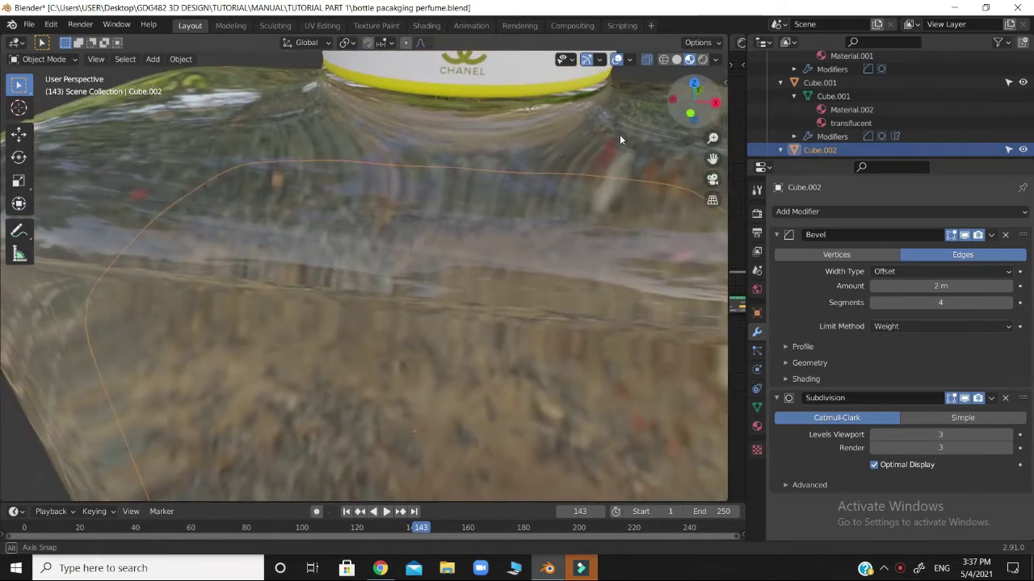
pyautogui.moveTo(559, 147); pyautogui.dragTo(442, 184, button='middle')
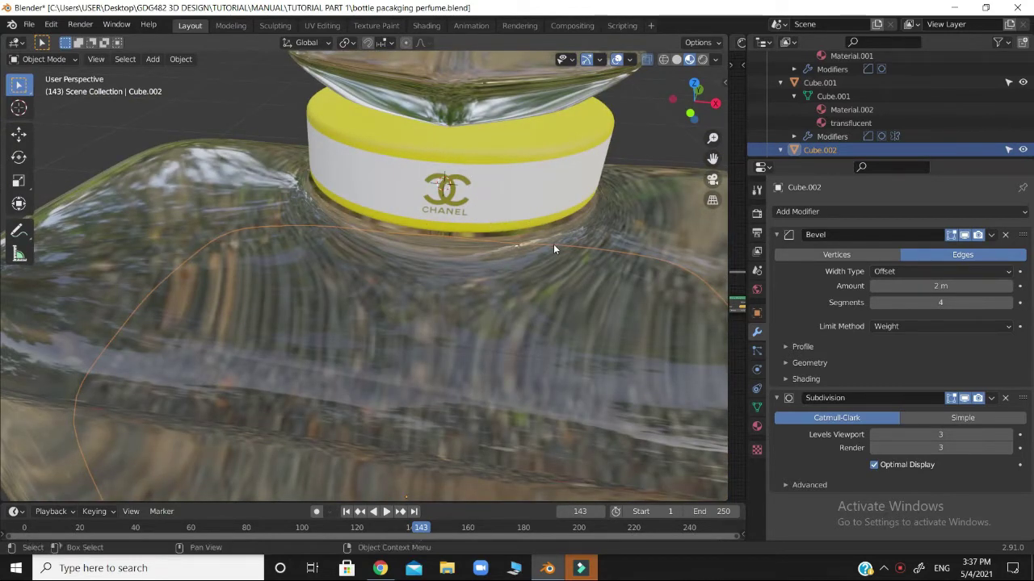
pyautogui.scroll(-8, 553, 244)
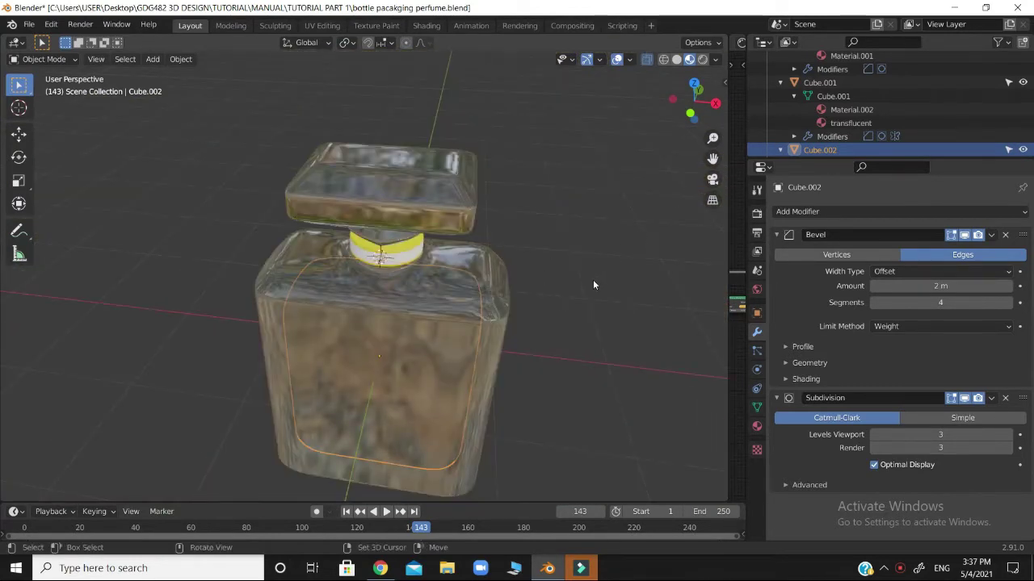
pyautogui.moveTo(593, 285); pyautogui.dragTo(399, 325, button='middle')
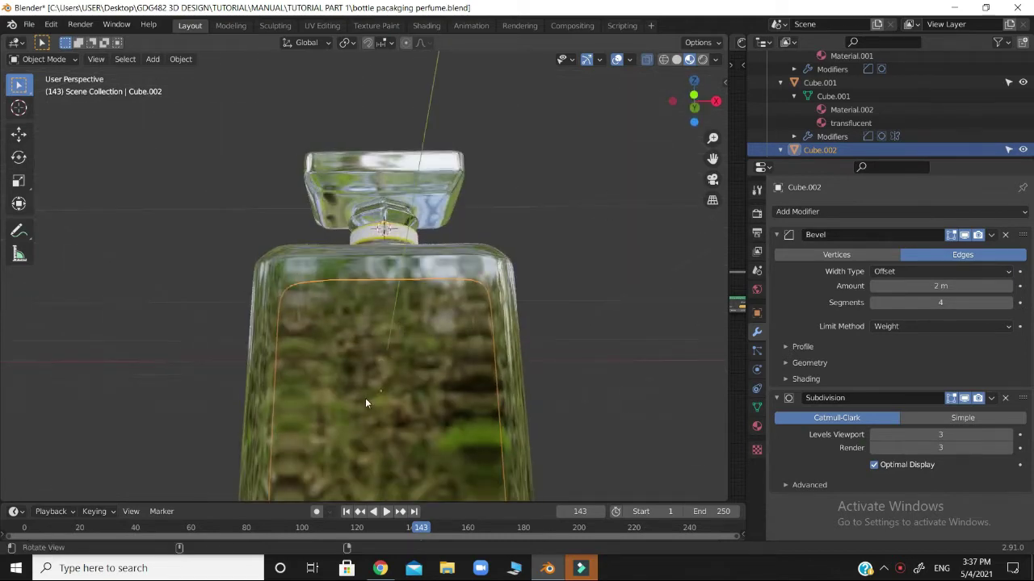
pyautogui.moveTo(691, 103); pyautogui.dragTo(634, 182)
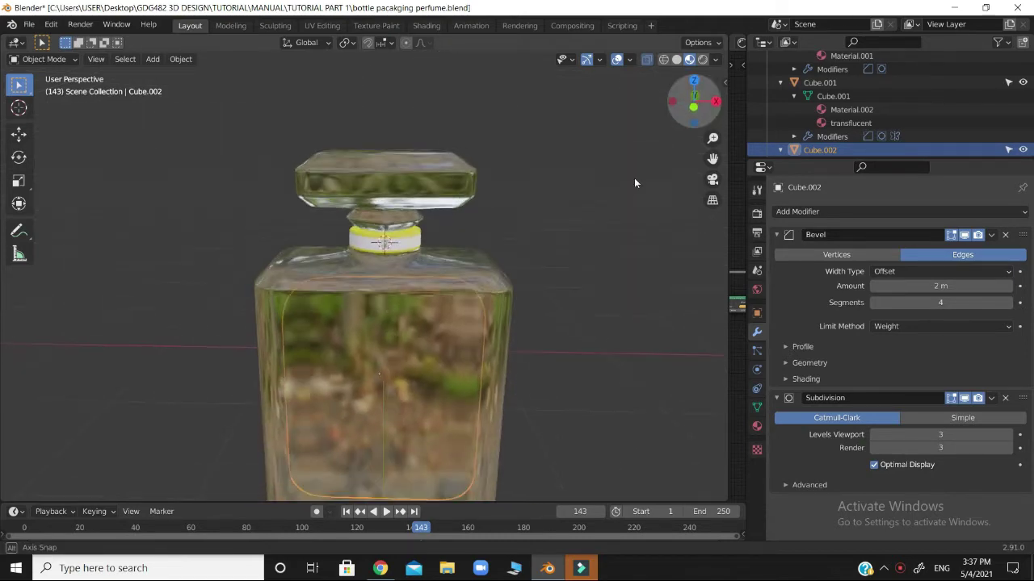
# Step: Examine the bottle in Rendered shading and return the viewport to Solid shading
pyautogui.click(703, 61)
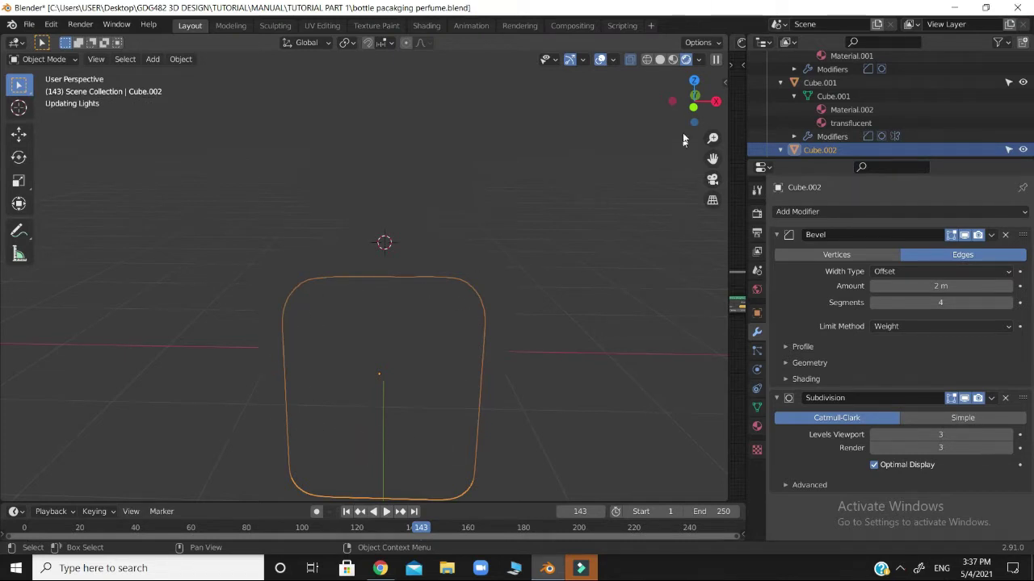
pyautogui.moveTo(680, 120)
pyautogui.mouseDown()
pyautogui.moveTo(686, 105)
pyautogui.moveTo(673, 141)
pyautogui.moveTo(630, 115)
pyautogui.moveTo(656, 147)
pyautogui.moveTo(704, 100)
pyautogui.mouseUp()
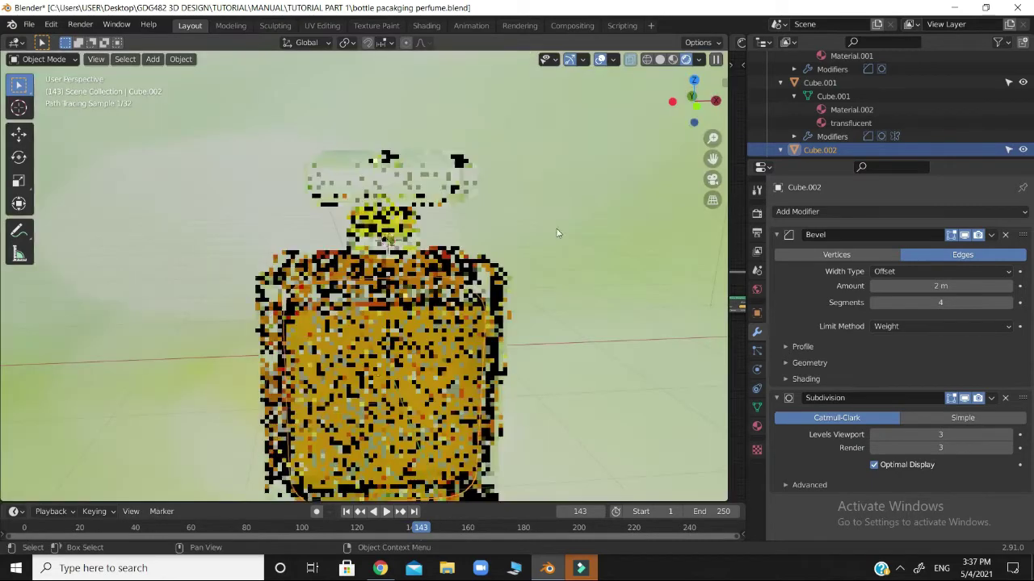
pyautogui.scroll(-1, 600, 247)
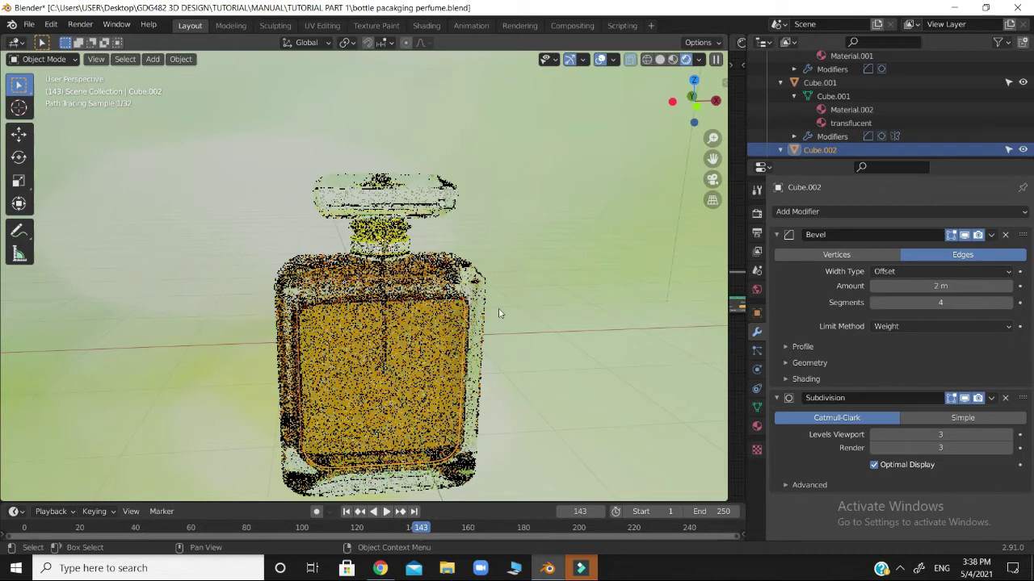
pyautogui.moveTo(693, 107)
pyautogui.mouseDown()
pyautogui.moveTo(683, 111)
pyautogui.moveTo(667, 82)
pyautogui.mouseUp()
pyautogui.click(660, 59)
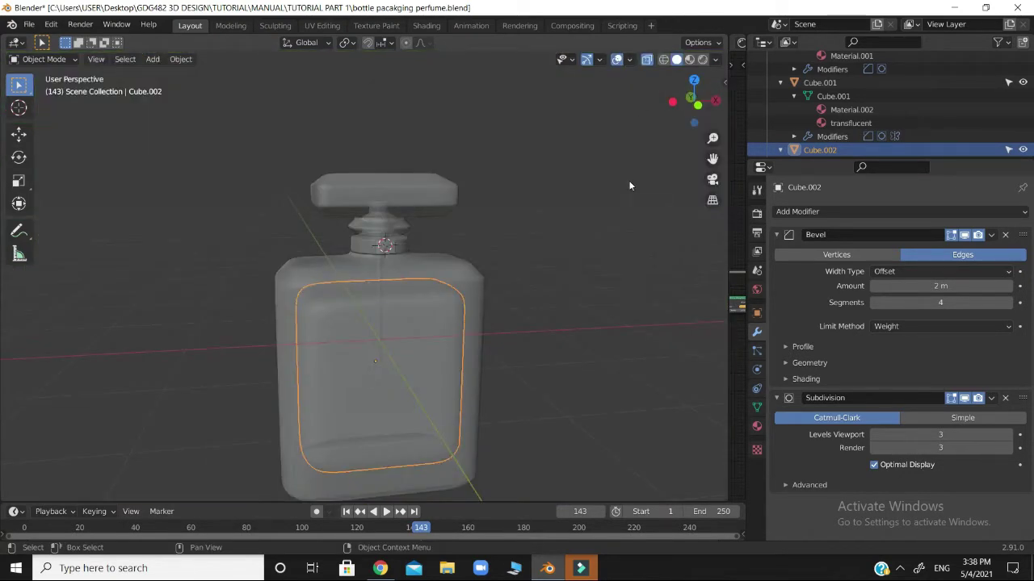
# Step: Hide the existing bottle cap and the inner liquid volume
pyautogui.click(540, 219)
pyautogui.click(442, 203)
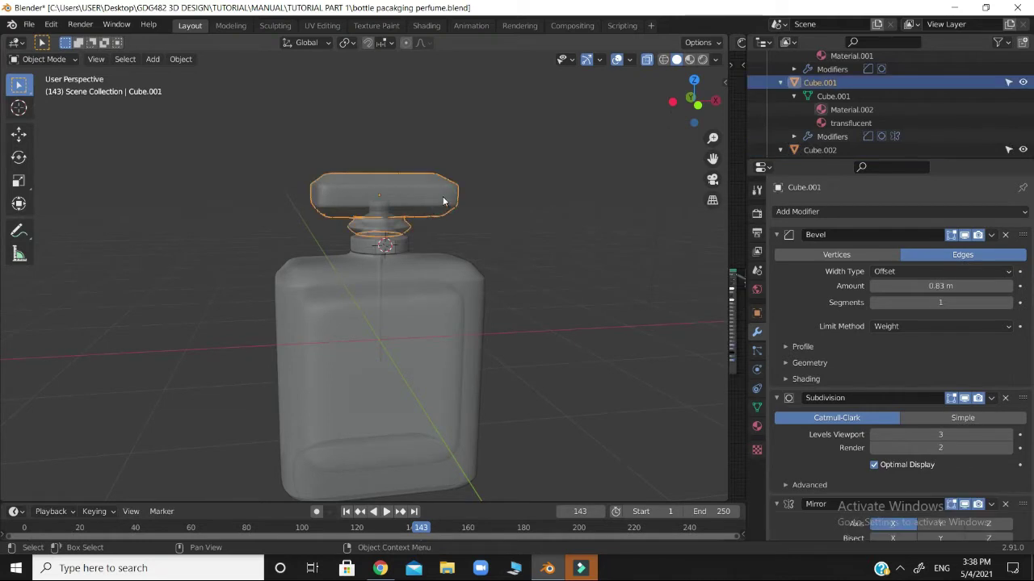
pyautogui.press('h')
pyautogui.click(432, 296)
pyautogui.click(432, 296)
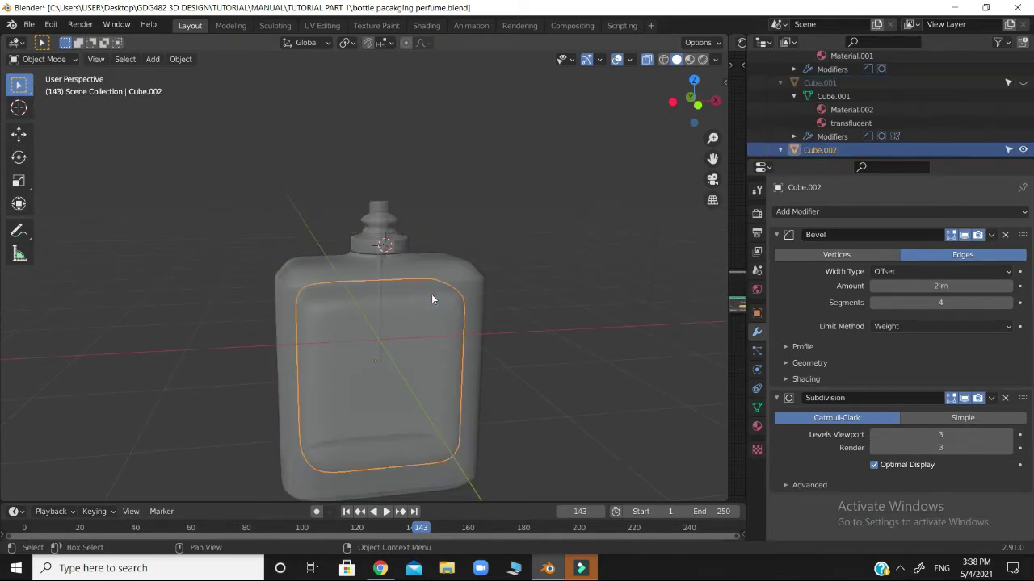
pyautogui.click(533, 218)
# Step: Add a cube at the 3D cursor in front orthographic view, over the perfume bottle reference image
pyautogui.moveTo(692, 101); pyautogui.dragTo(689, 135)
pyautogui.scroll(2, 607, 218)
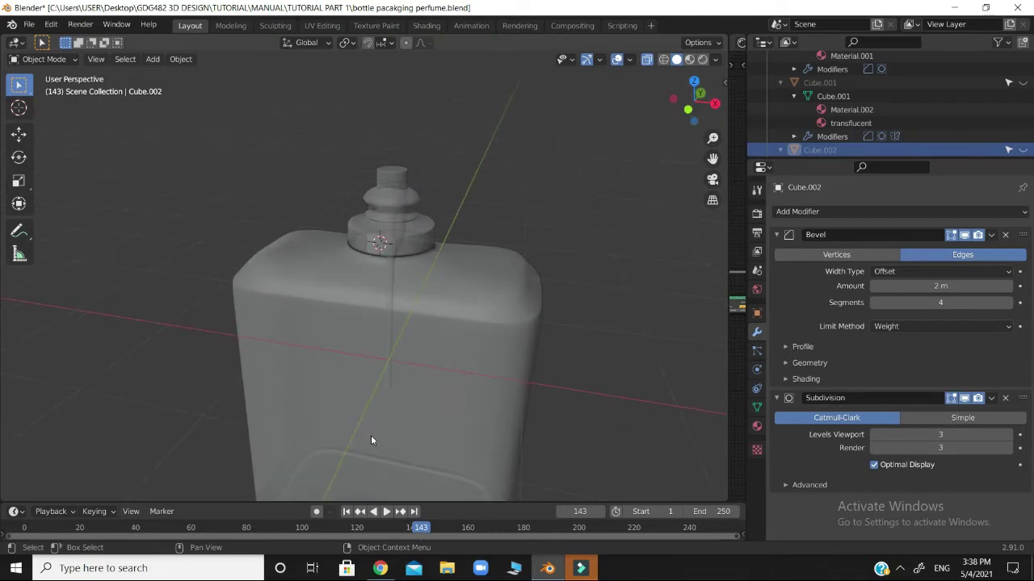
pyautogui.press('KP_1')
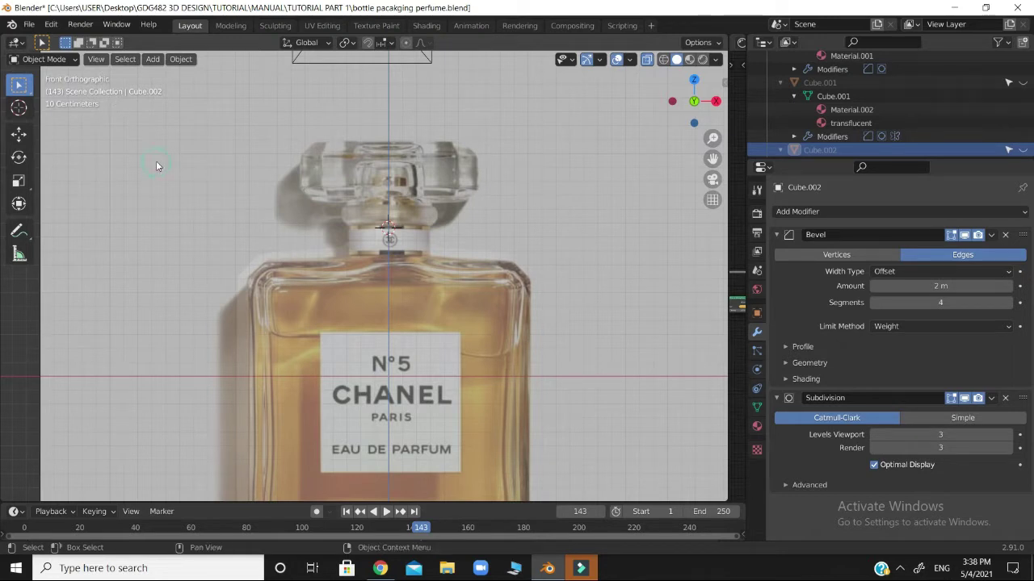
pyautogui.hotkey('shift', 'a')
pyautogui.moveTo(155, 160)
pyautogui.click(204, 173)
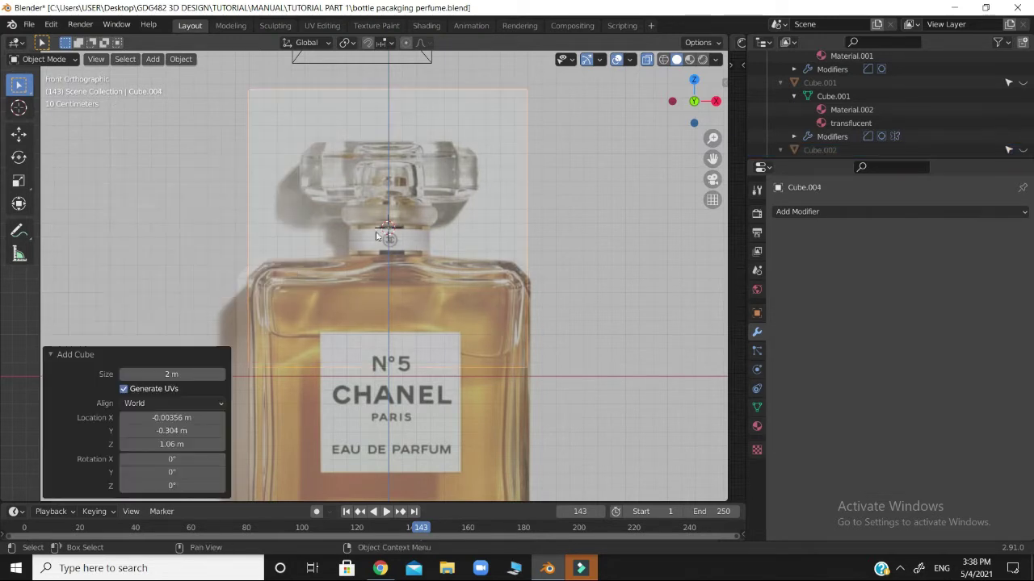
# Step: Flatten the cube to 0.16 along Z and raise it about 0.37 m onto the reference cap
pyautogui.press('s')
pyautogui.press('z')
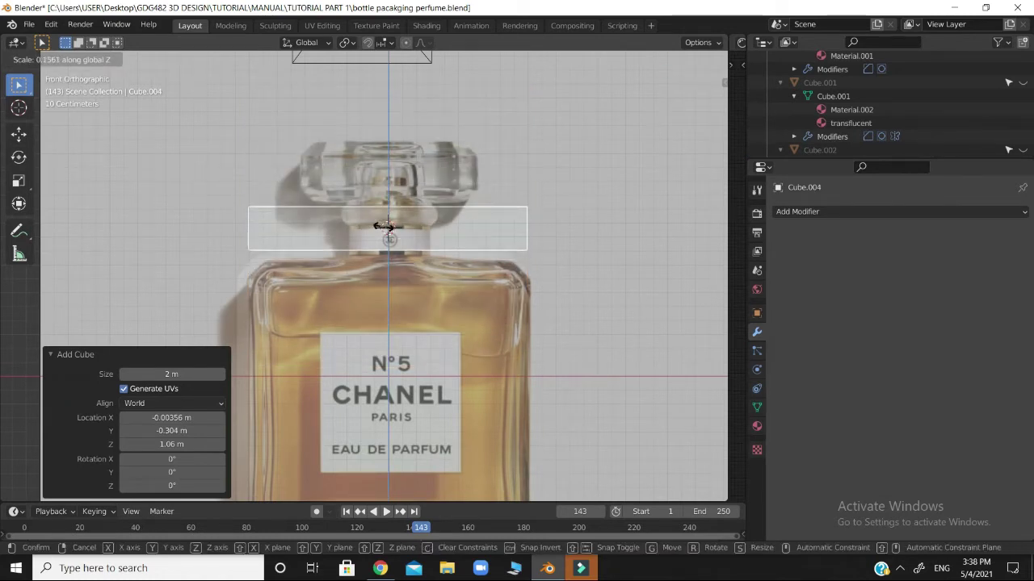
pyautogui.click(386, 230)
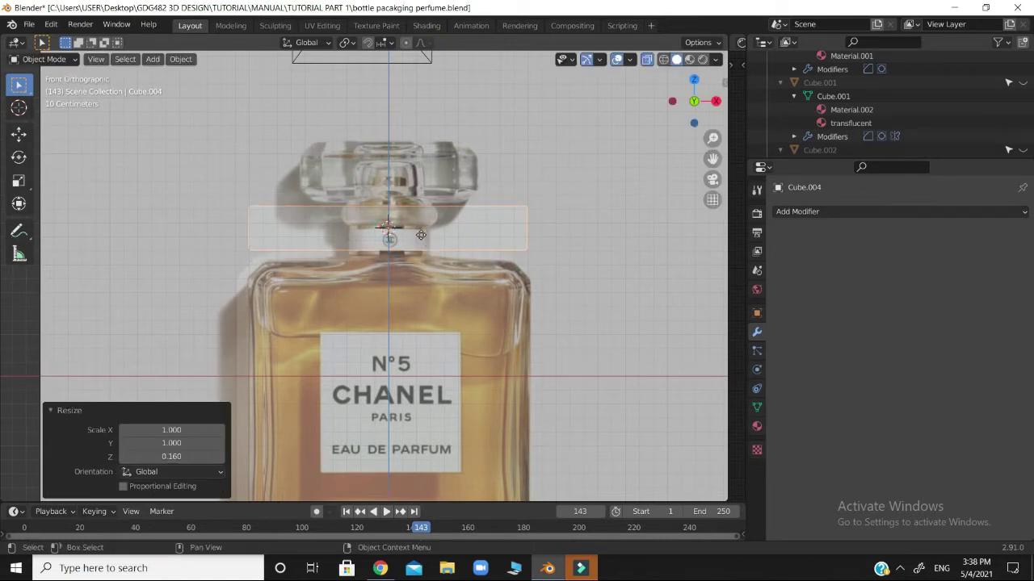
pyautogui.press('g')
pyautogui.press('z')
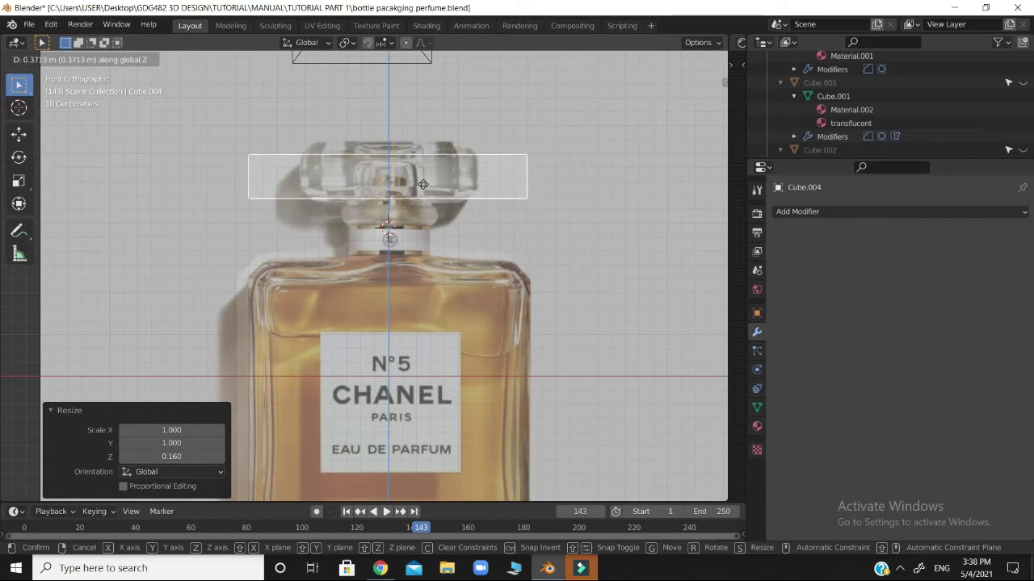
pyautogui.click(423, 184)
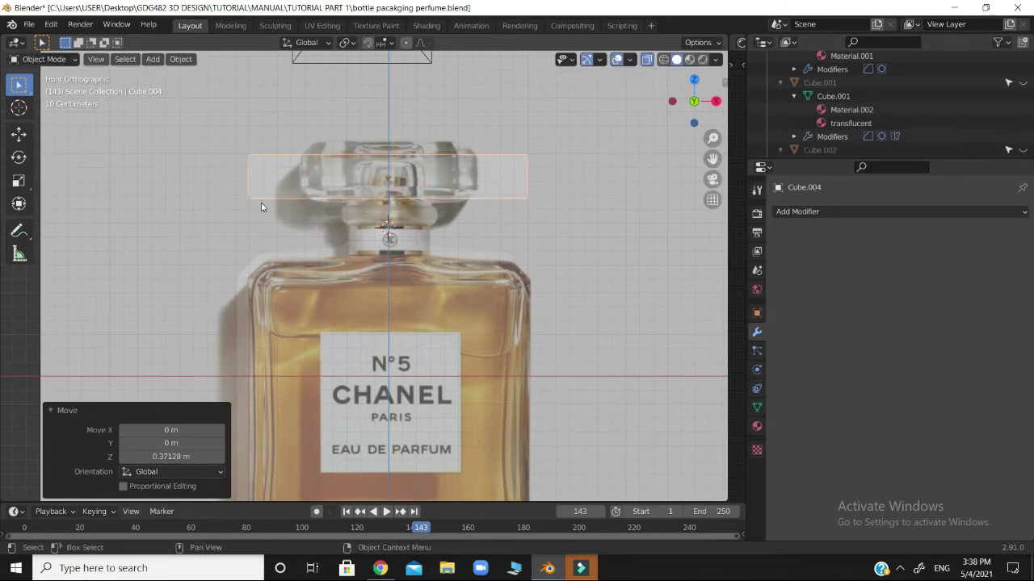
# Step: Scale the cube by about 0.86 along Z and raise it about 0.027 m within the reference cap
pyautogui.press('s')
pyautogui.press('z')
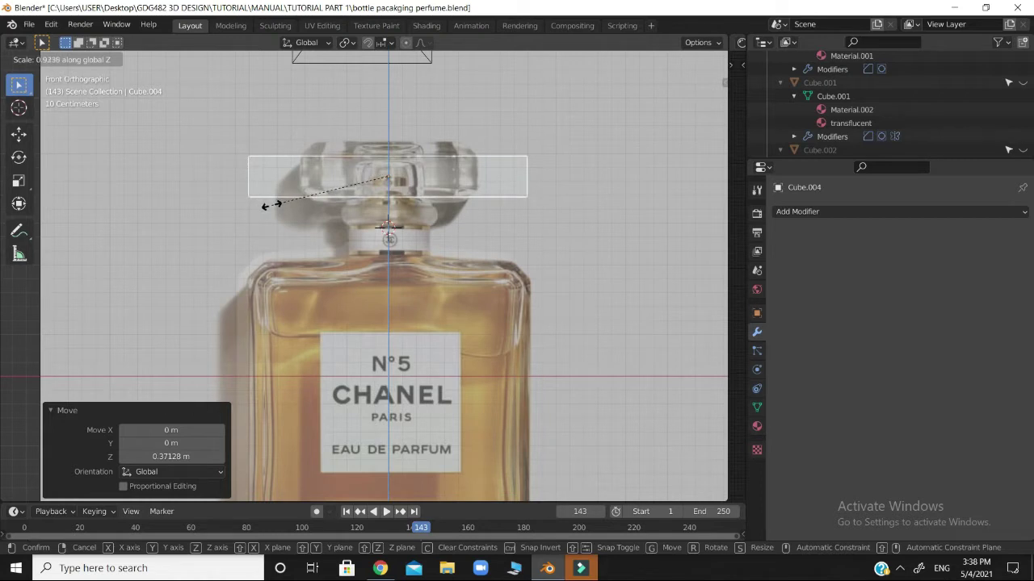
pyautogui.click(332, 231)
pyautogui.press('g')
pyautogui.press('z')
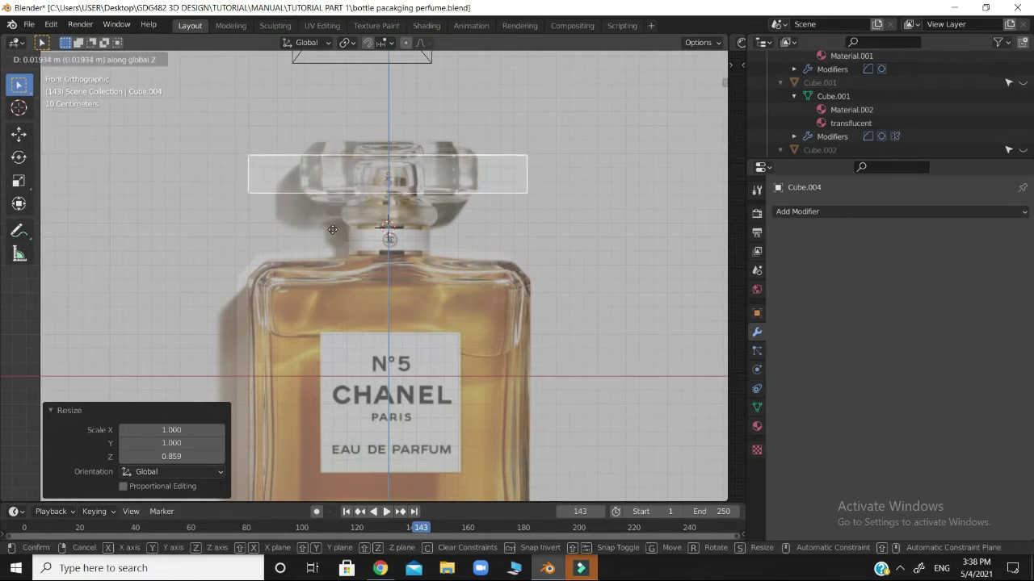
pyautogui.click(332, 231)
# Step: Narrow the cube along X to match the width of the cap in the reference image
pyautogui.scroll(3, 609, 201)
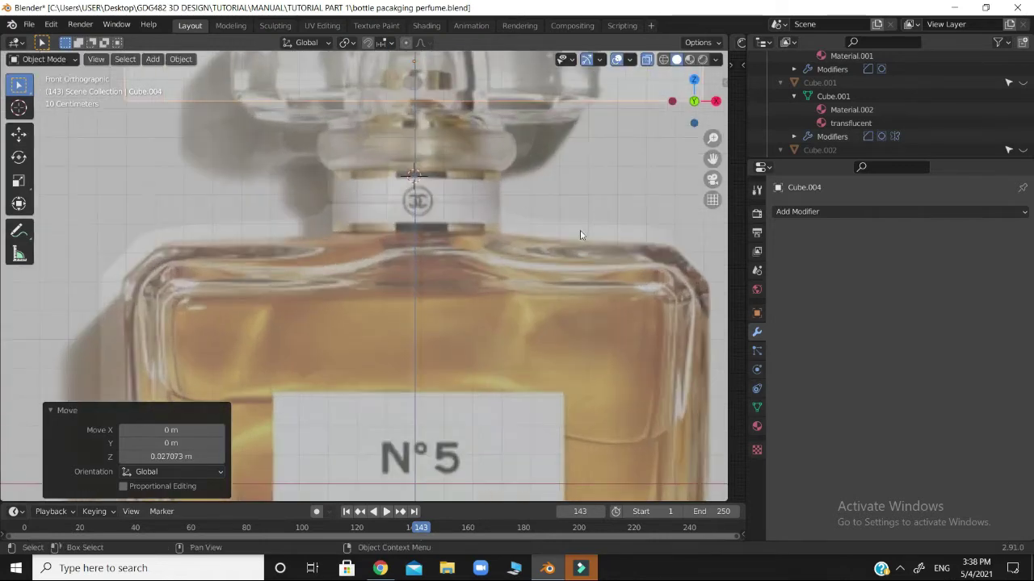
pyautogui.scroll(2, 533, 275)
pyautogui.keyDown('shift'); pyautogui.moveTo(537, 323); pyautogui.dragTo(498, 327, button='middle'); pyautogui.keyUp('shift')
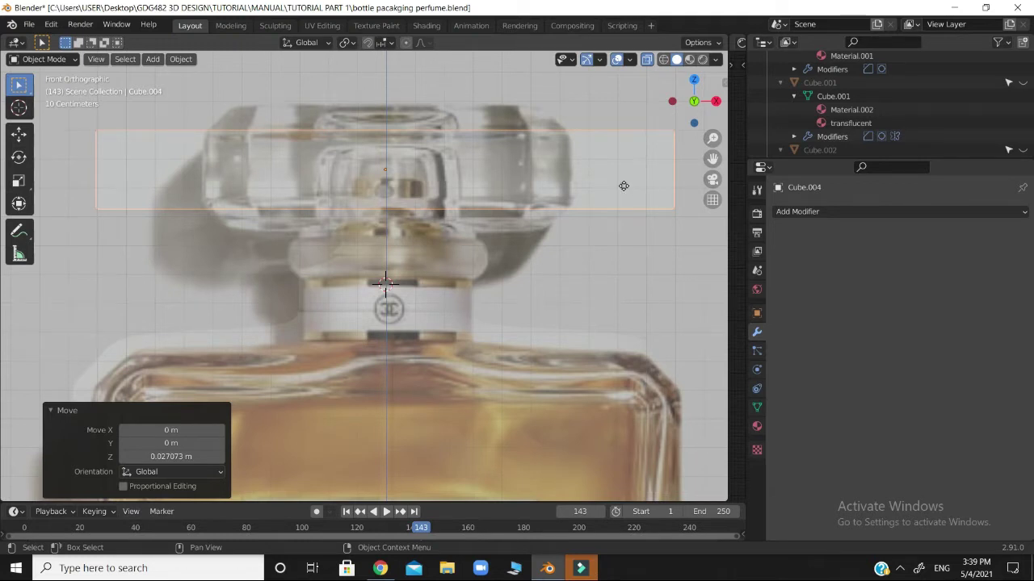
pyautogui.press('s')
pyautogui.press('x')
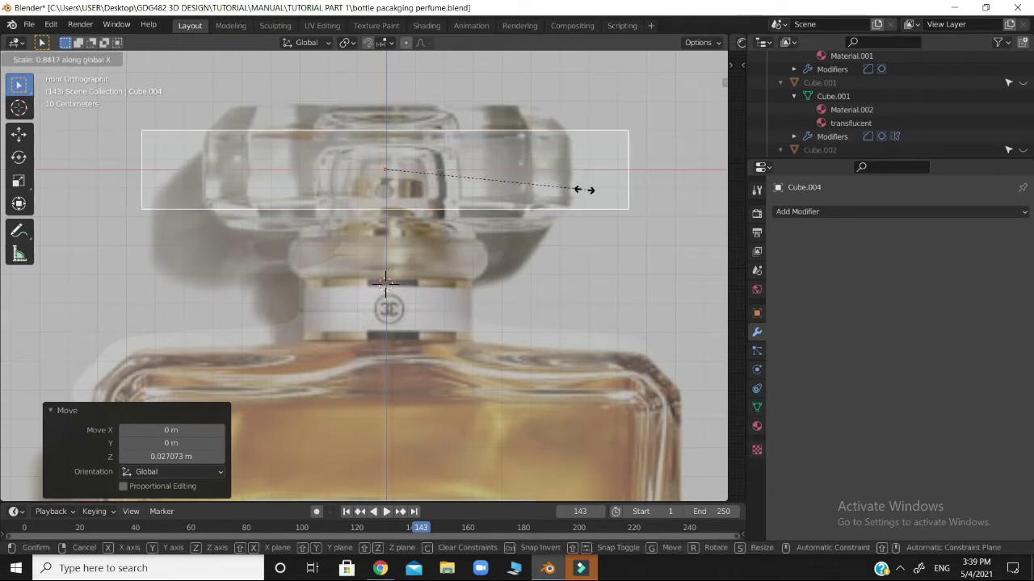
pyautogui.click(535, 187)
pyautogui.press('Delete')
pyautogui.press('z')
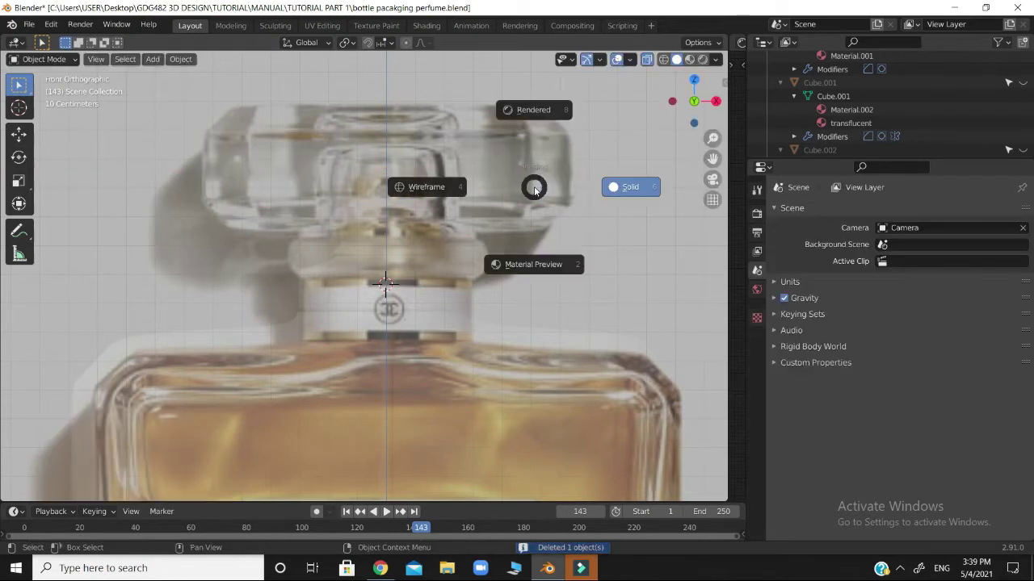
pyautogui.hotkey('ctrl', 'z')
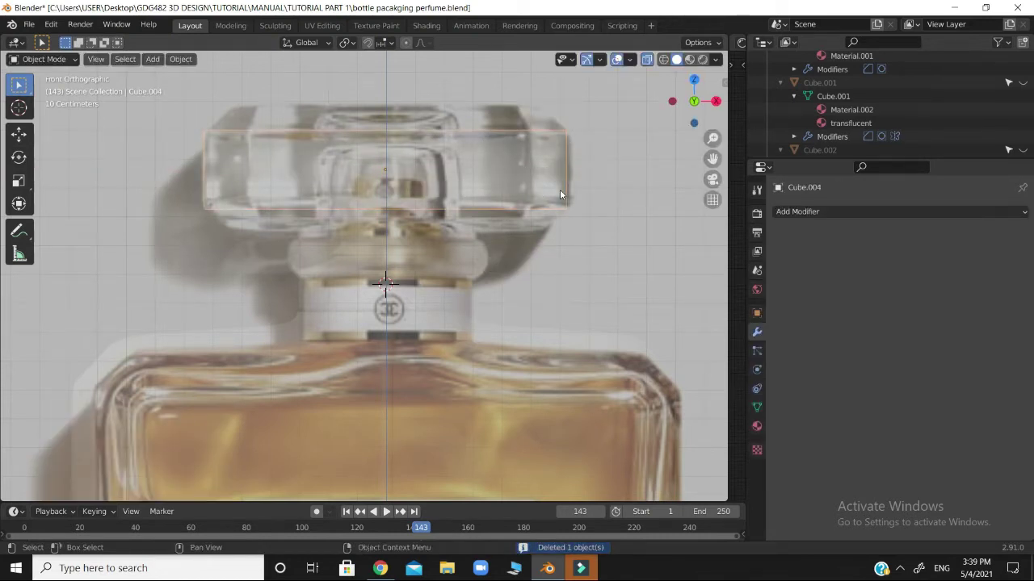
# Step: Shift the cube about 0.007 m along X to align its sides with the reference cap
pyautogui.press('g')
pyautogui.press('z')
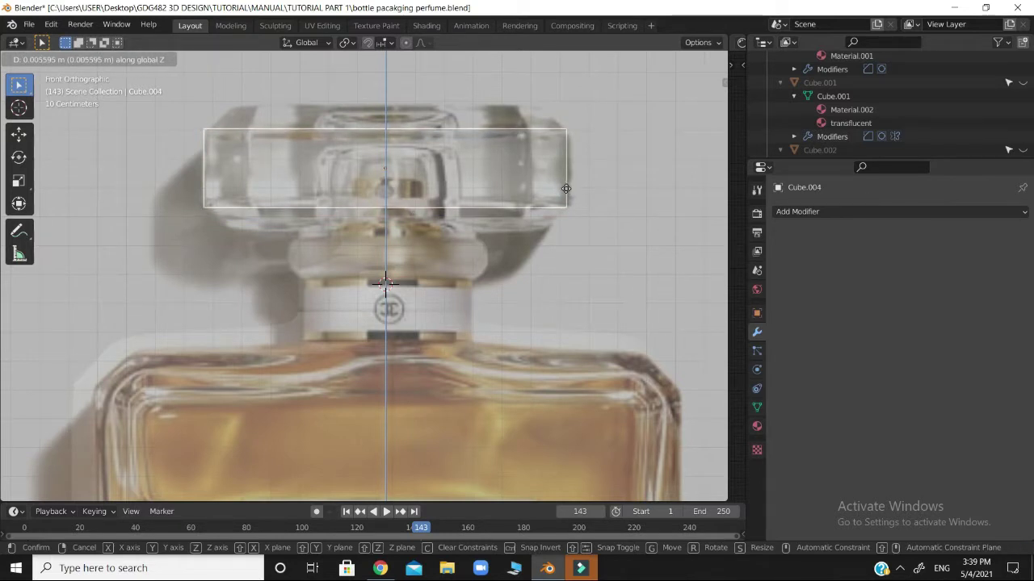
pyautogui.press('x')
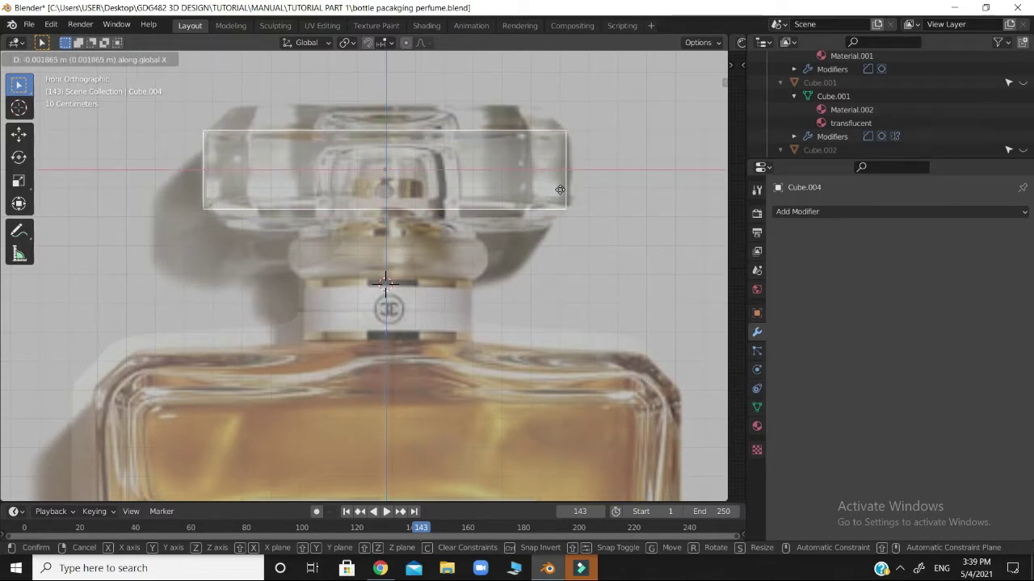
pyautogui.click(563, 190)
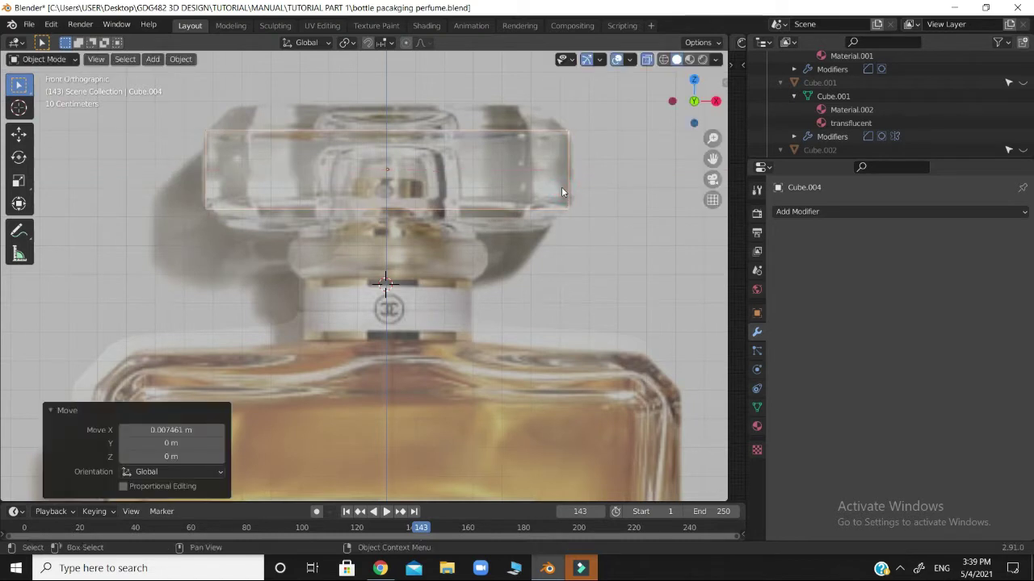
# Step: Switch the cap cube to Edit Mode and select all of its upper vertices
pyautogui.press('Tab')
pyautogui.click(146, 115)
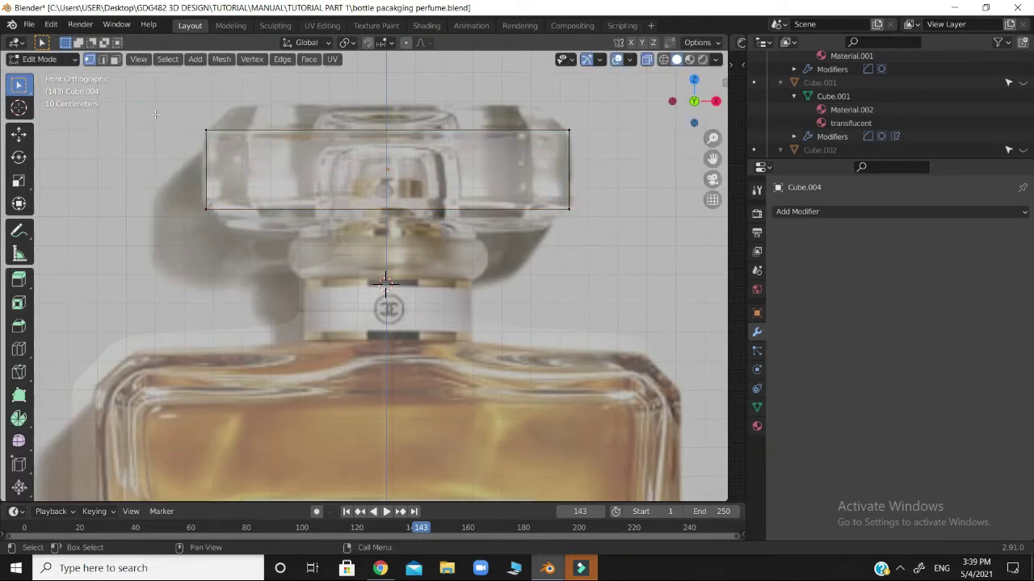
pyautogui.moveTo(154, 112); pyautogui.dragTo(602, 147)
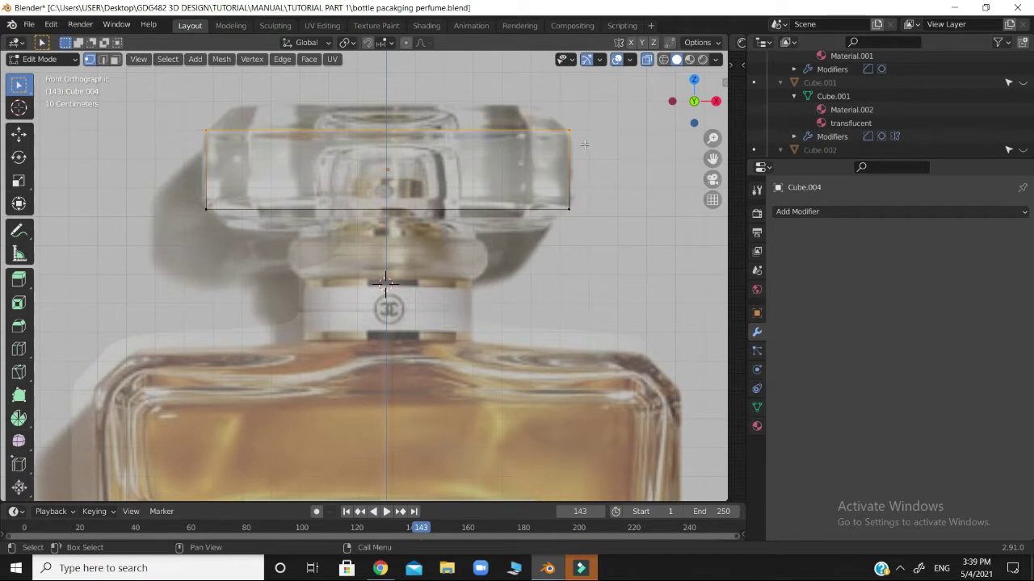
pyautogui.press('g')
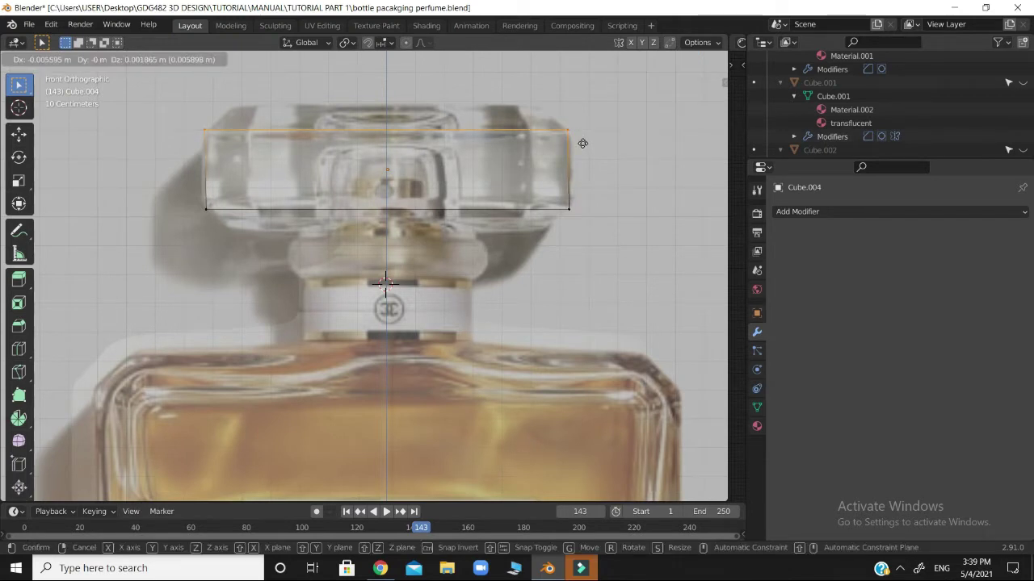
pyautogui.press('y')
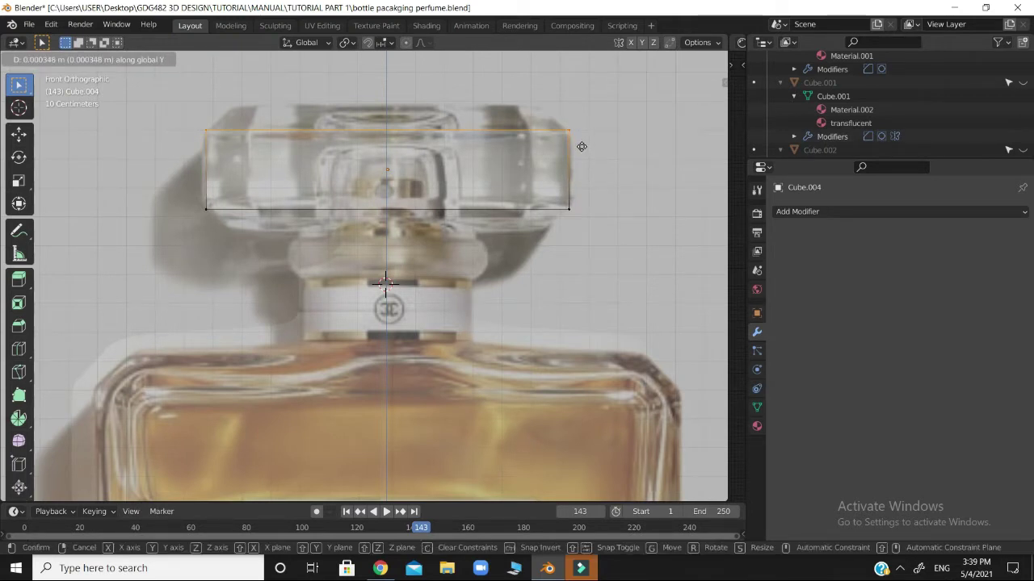
pyautogui.click(581, 146)
pyautogui.hotkey('ctrl', 'z')
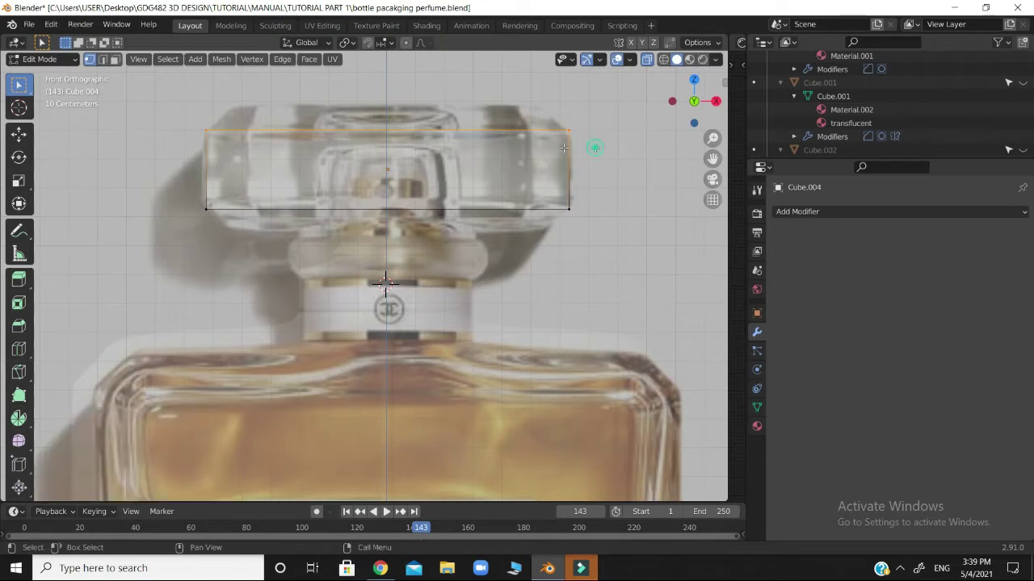
# Step: Lower the cube's upper vertices slightly along Z to match the upper edge of the reference cap's side facets
pyautogui.click(595, 148)
pyautogui.moveTo(164, 108); pyautogui.dragTo(579, 144)
pyautogui.press('g')
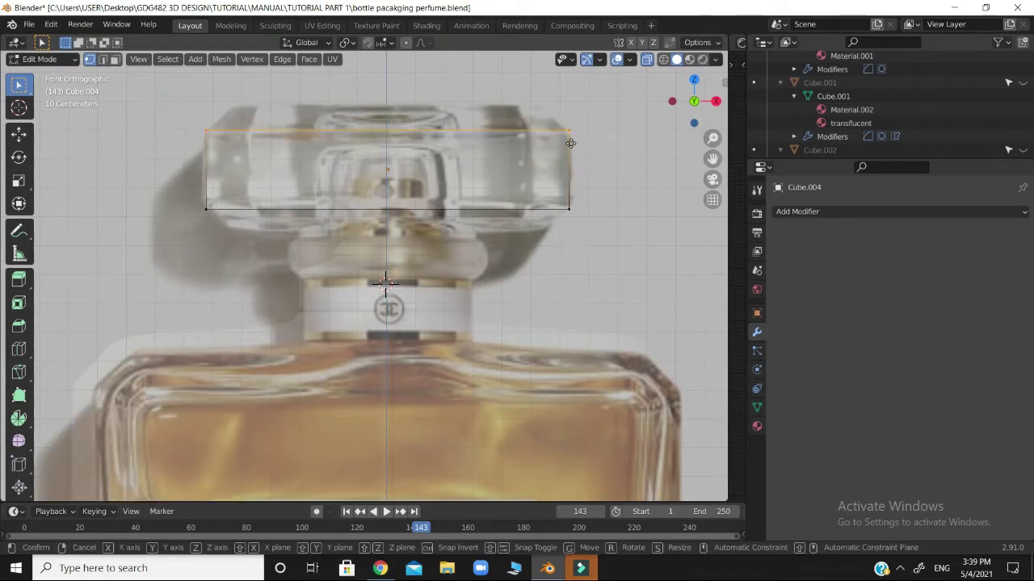
pyautogui.press('z')
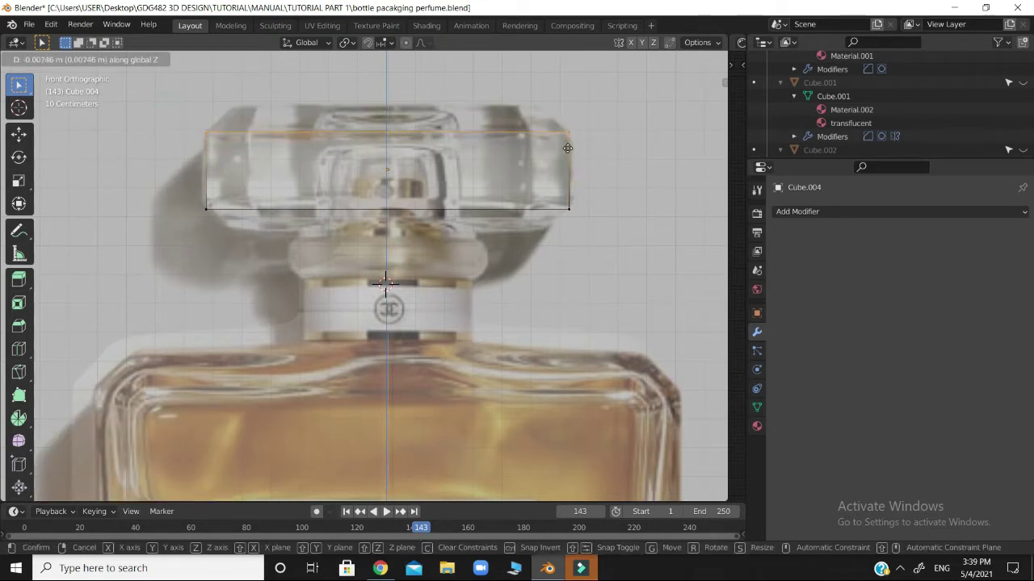
pyautogui.click(568, 148)
# Step: Raise the cube's lower vertices about 0.007 m along Z to match the reference cap's lower facet edge
pyautogui.moveTo(180, 202); pyautogui.dragTo(588, 205)
pyautogui.press('g')
pyautogui.press('z')
pyautogui.click(587, 202)
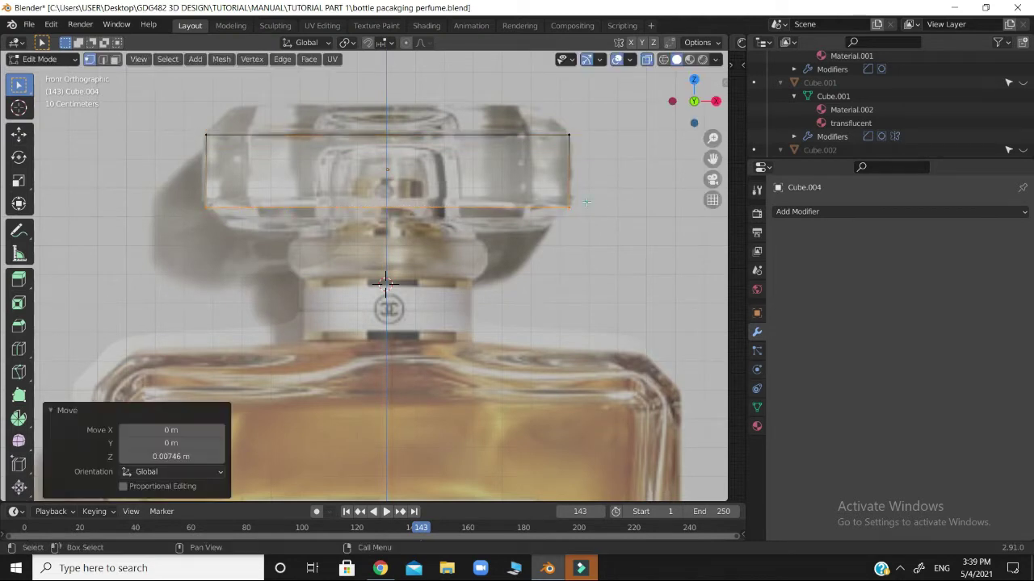
# Step: Raise the cube's upper vertices slightly along Z to fine-tune the cap's height, and clear the selection
pyautogui.moveTo(180, 133); pyautogui.dragTo(582, 146)
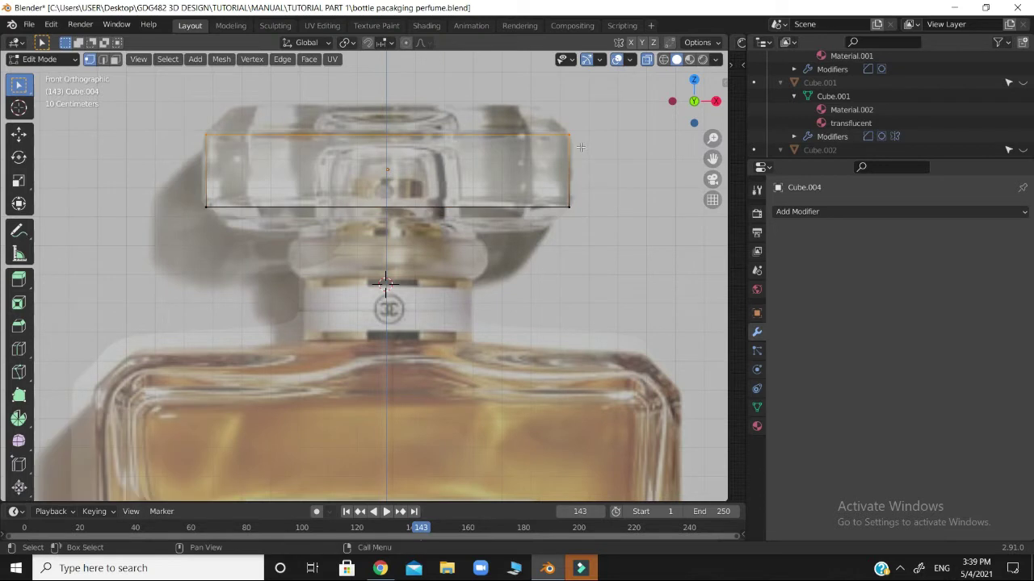
pyautogui.press('g')
pyautogui.press('z')
pyautogui.click(579, 147)
pyautogui.click(603, 158)
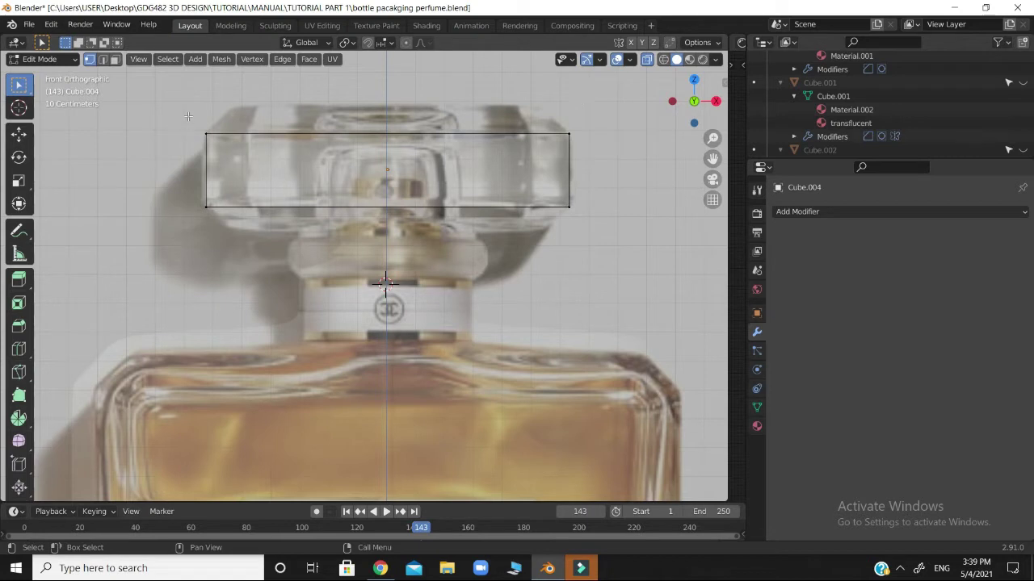
pyautogui.moveTo(188, 116); pyautogui.dragTo(237, 228)
pyautogui.press('g')
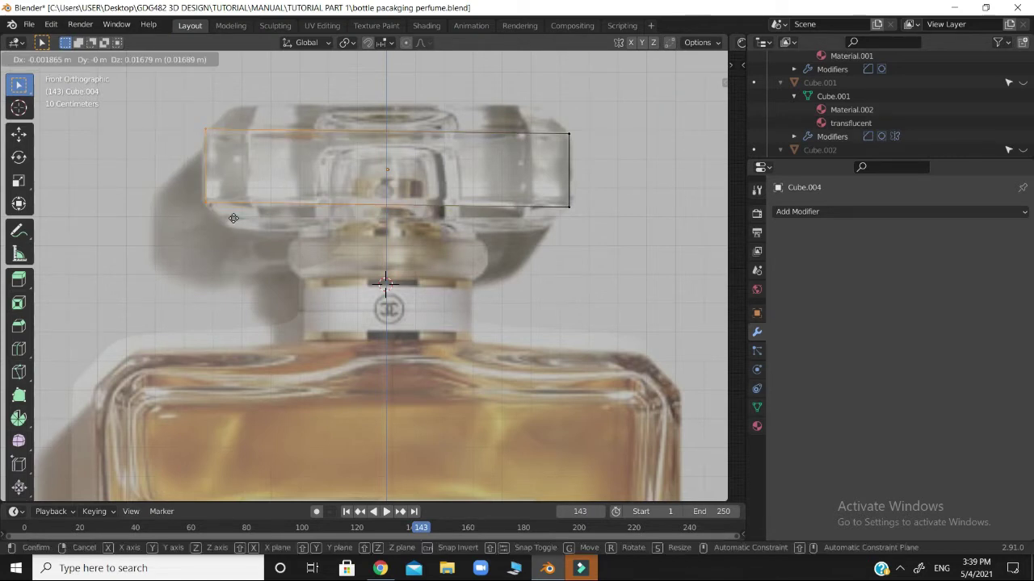
pyautogui.press('z')
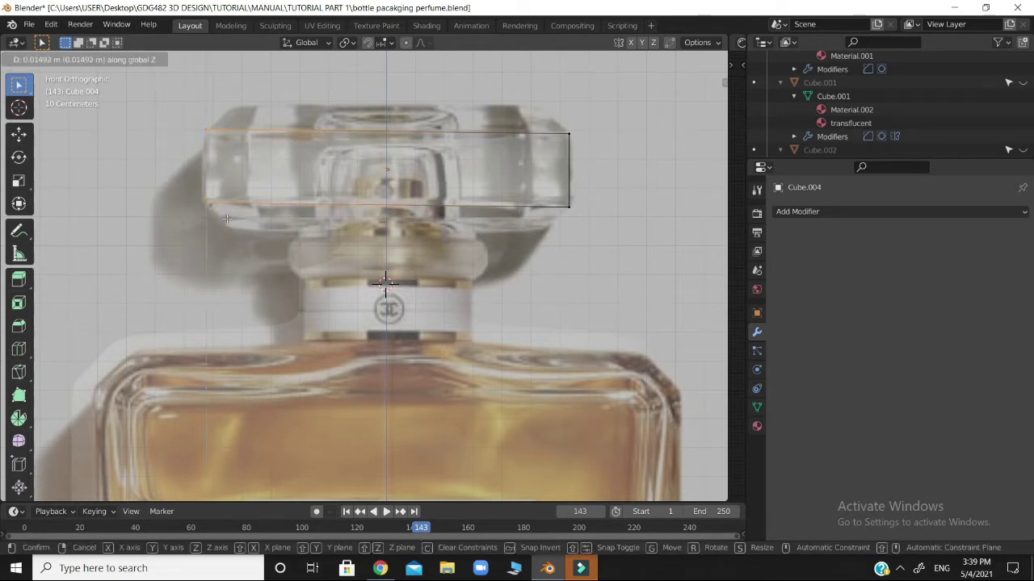
pyautogui.rightClick(227, 218)
pyautogui.hotkey('ctrl', 'z')
pyautogui.click(226, 222)
# Step: Try to scale the cube's left-side vertices along Z, save the file and undo the scaling
pyautogui.moveTo(172, 111); pyautogui.dragTo(247, 234)
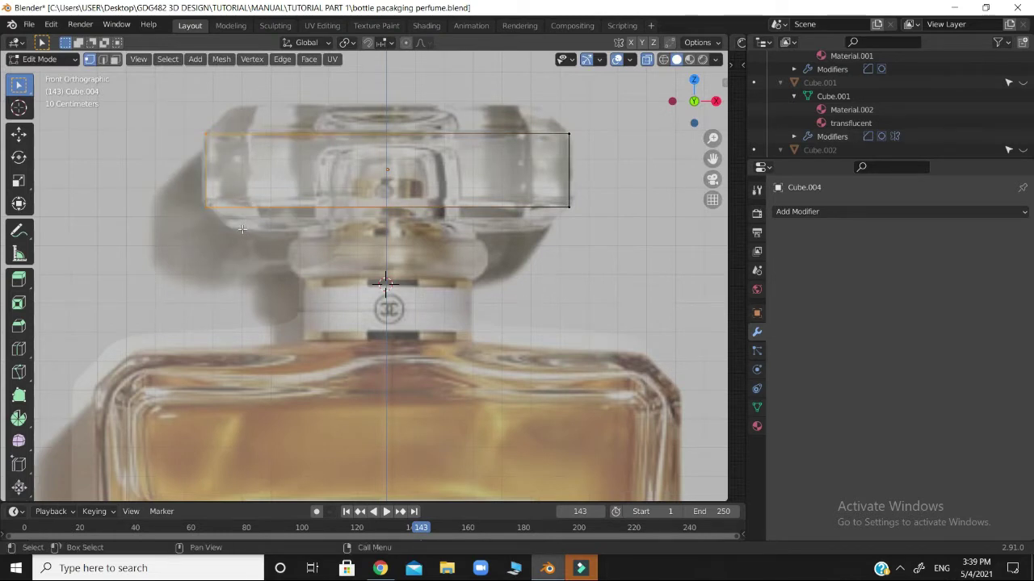
pyautogui.press('s')
pyautogui.press('z')
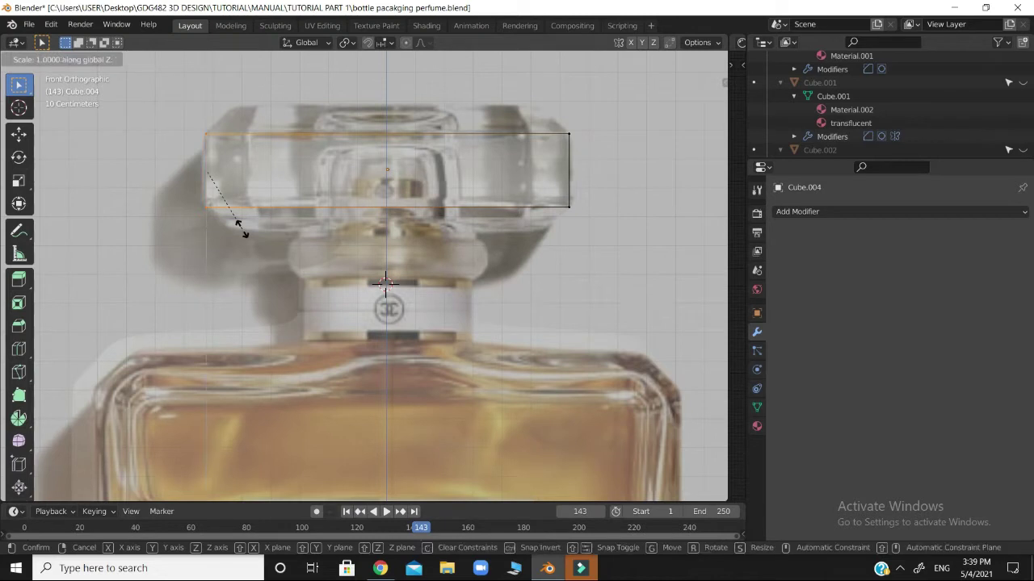
pyautogui.click(234, 226)
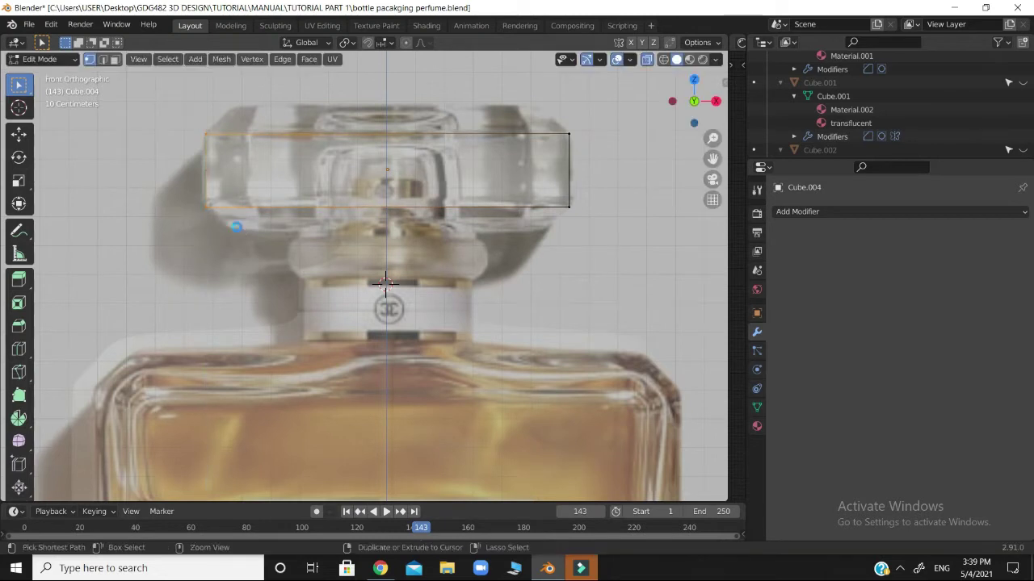
pyautogui.hotkey('ctrl', 's')
pyautogui.click(236, 227)
pyautogui.hotkey('ctrl', 'z')
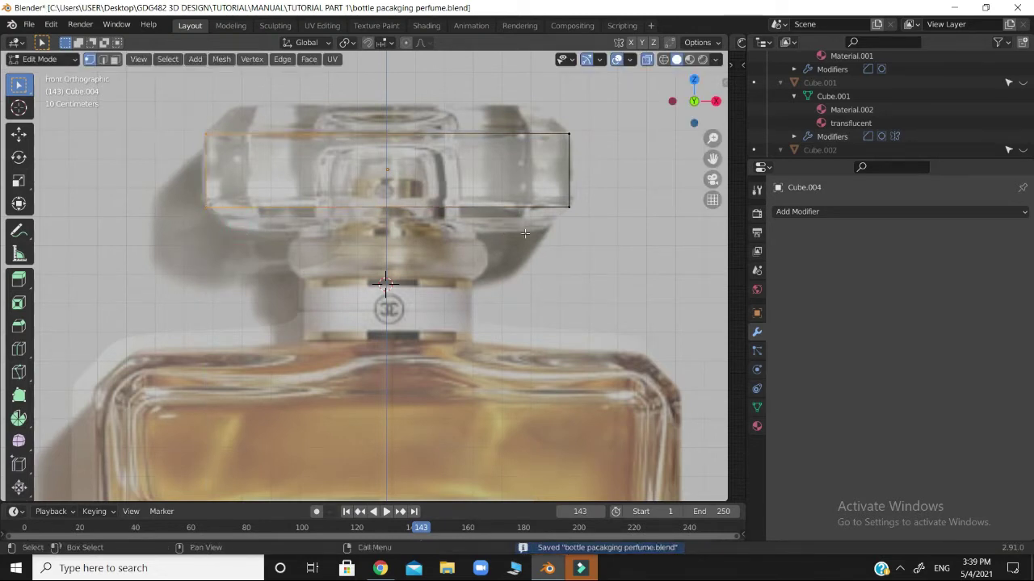
# Step: Move the cube's left-side vertices slightly outward along X to meet the edge of the reference cap
pyautogui.click(530, 235)
pyautogui.click(287, 259)
pyautogui.moveTo(168, 140); pyautogui.dragTo(329, 239)
pyautogui.moveTo(179, 111); pyautogui.dragTo(263, 239)
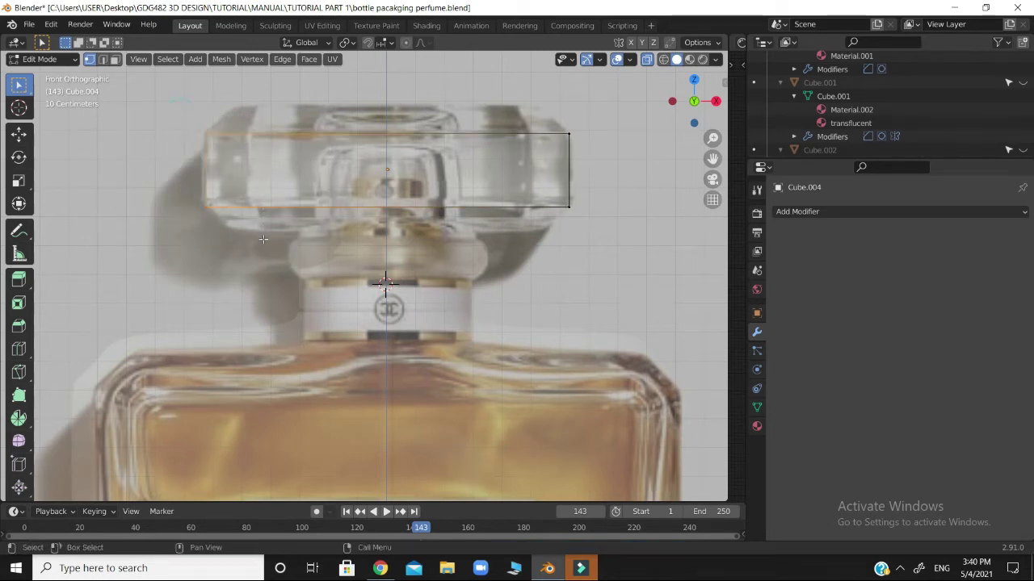
pyautogui.press('g')
pyautogui.press('x')
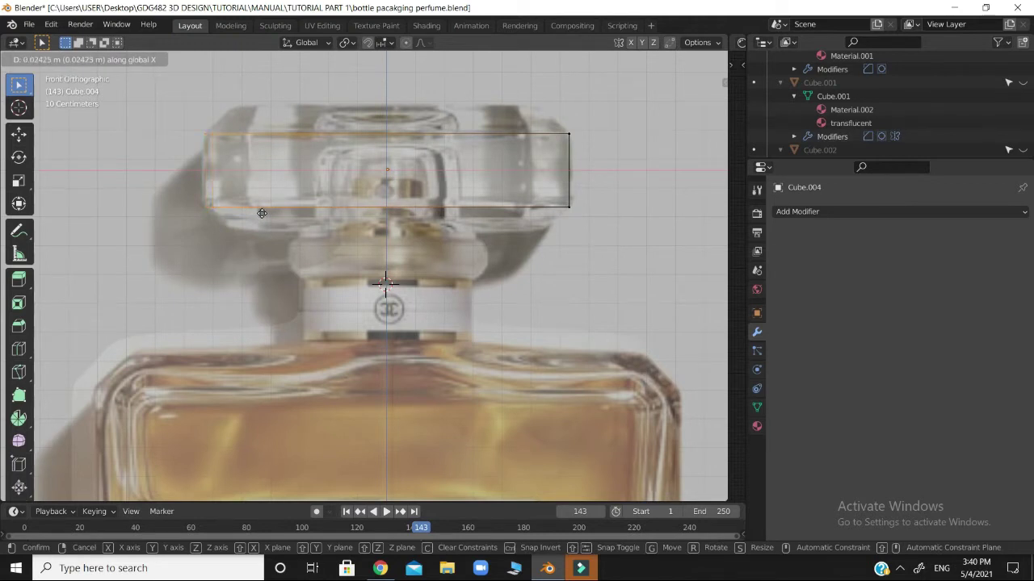
pyautogui.click(261, 214)
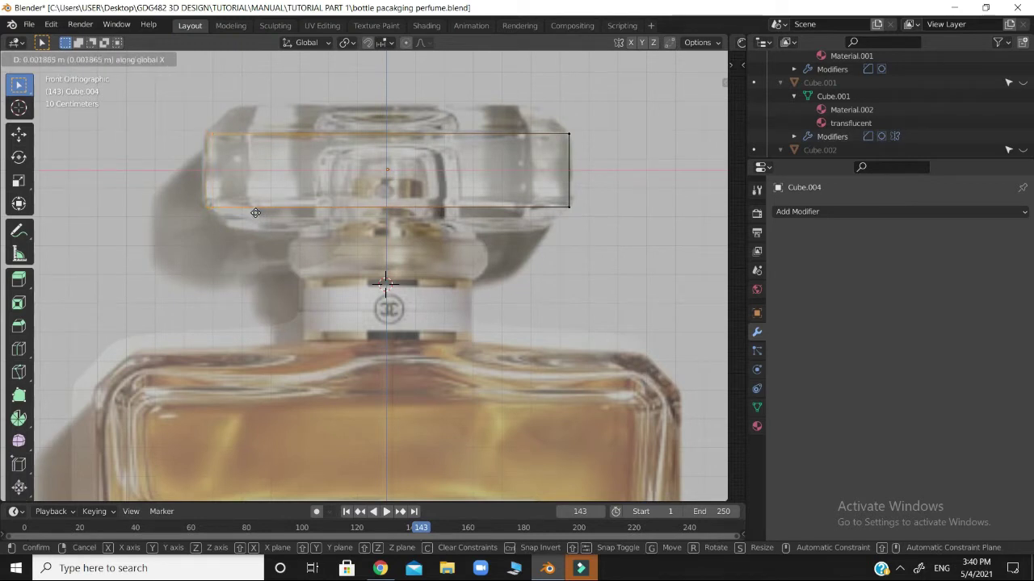
pyautogui.click(223, 254)
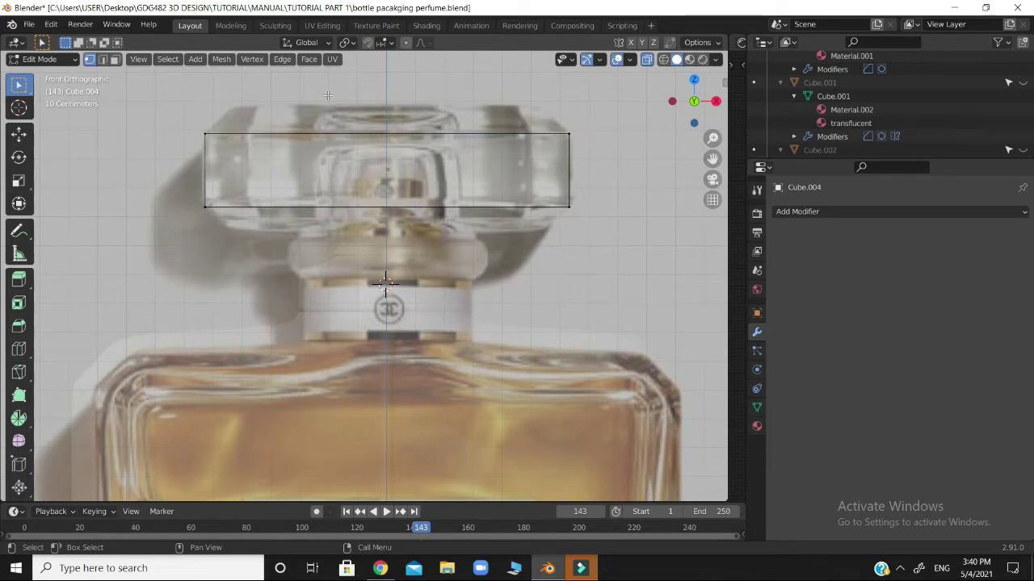
# Step: Add a single vertical loop cut through the centre of the cap cube in front view without sliding it
pyautogui.moveTo(242, 105); pyautogui.dragTo(571, 247)
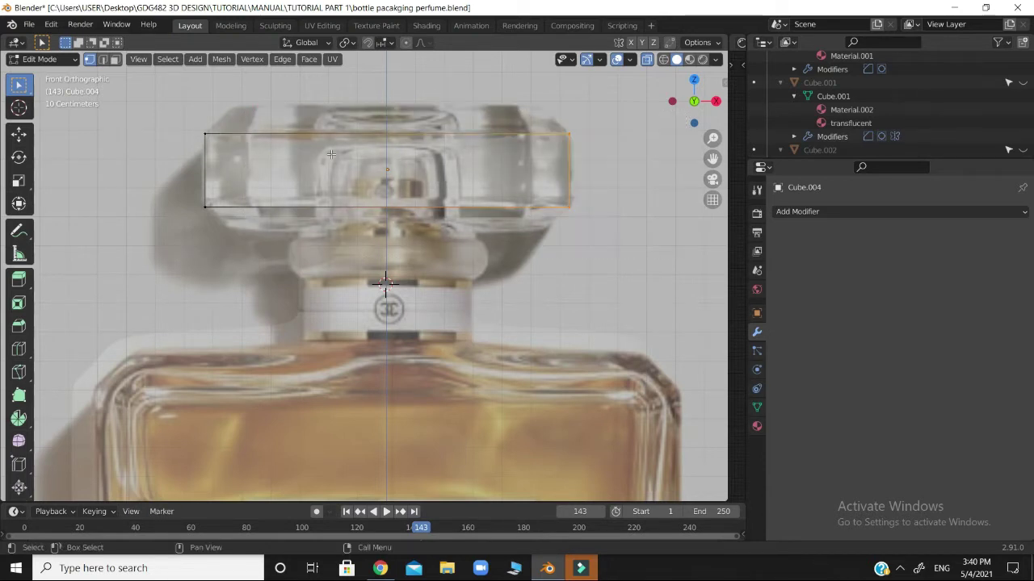
pyautogui.moveTo(168, 119)
pyautogui.mouseDown()
pyautogui.moveTo(566, 257)
pyautogui.moveTo(553, 245)
pyautogui.mouseUp()
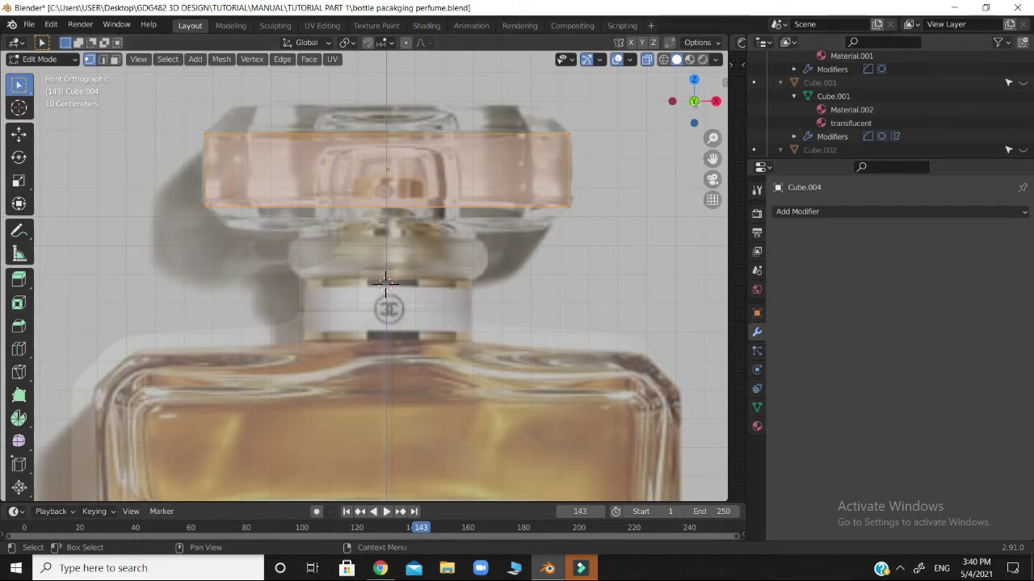
pyautogui.moveTo(688, 107); pyautogui.dragTo(664, 104)
pyautogui.scroll(-3, 658, 108)
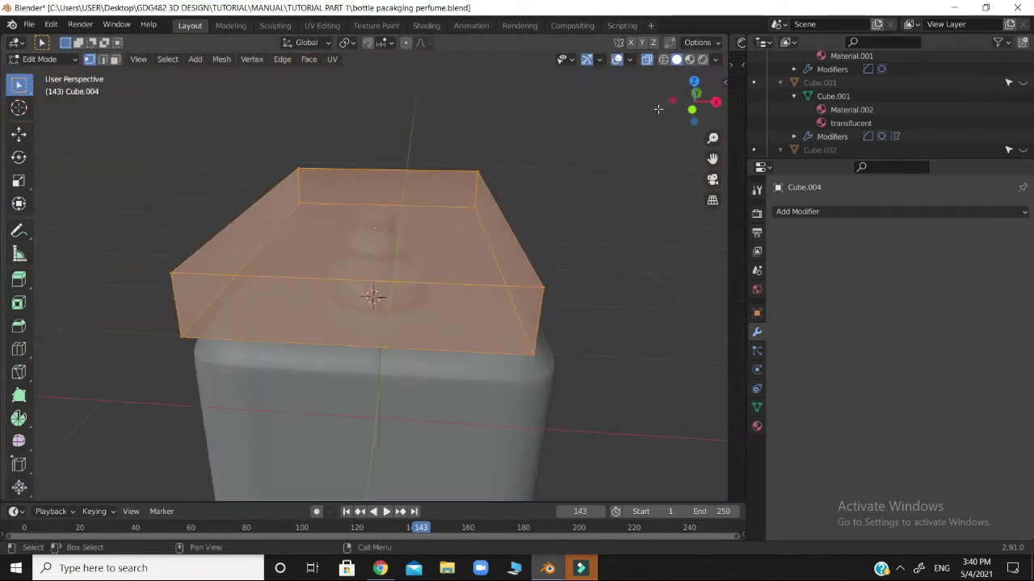
pyautogui.press('KP_1')
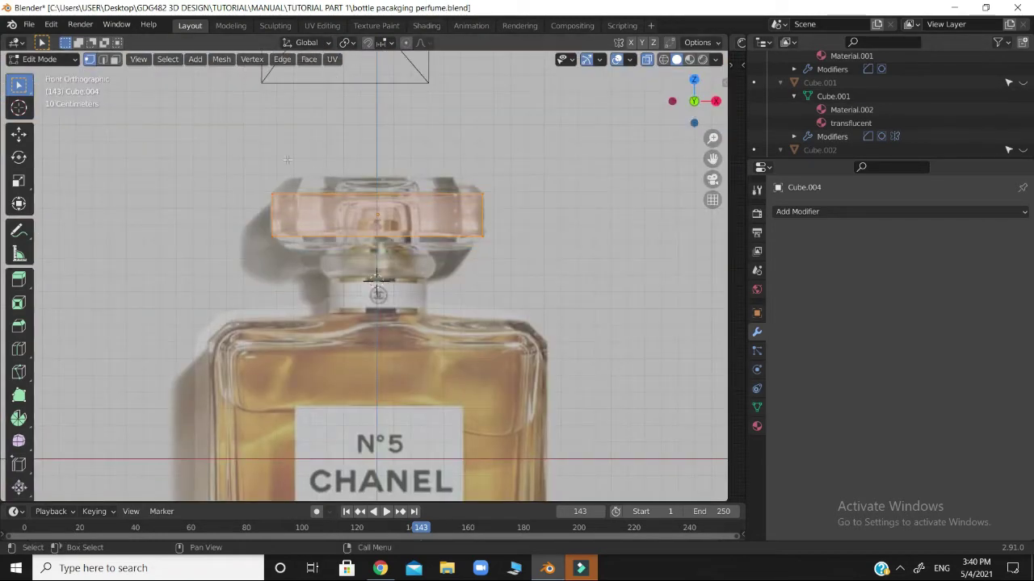
pyautogui.hotkey('ctrl', 'r')
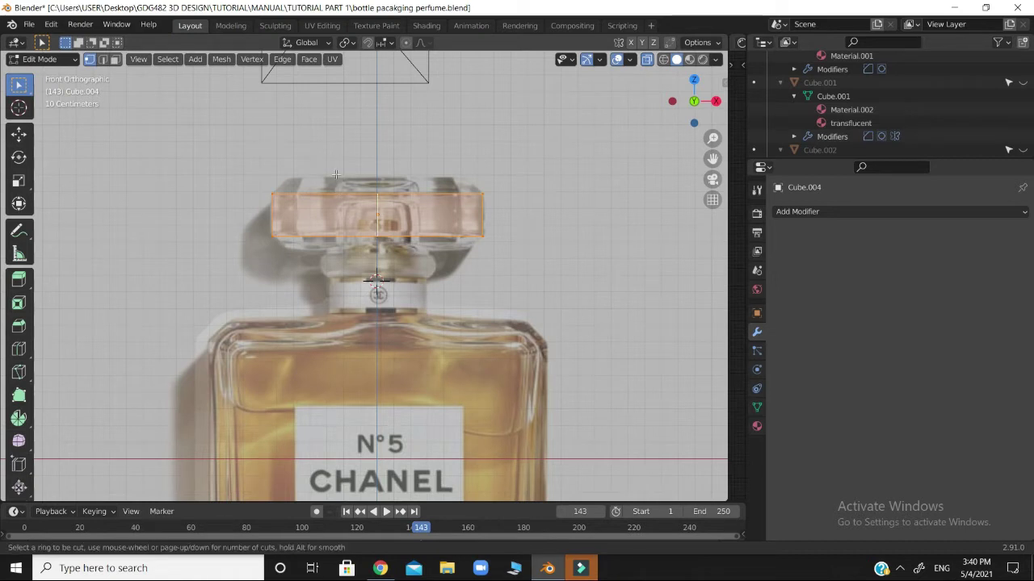
pyautogui.press('Escape')
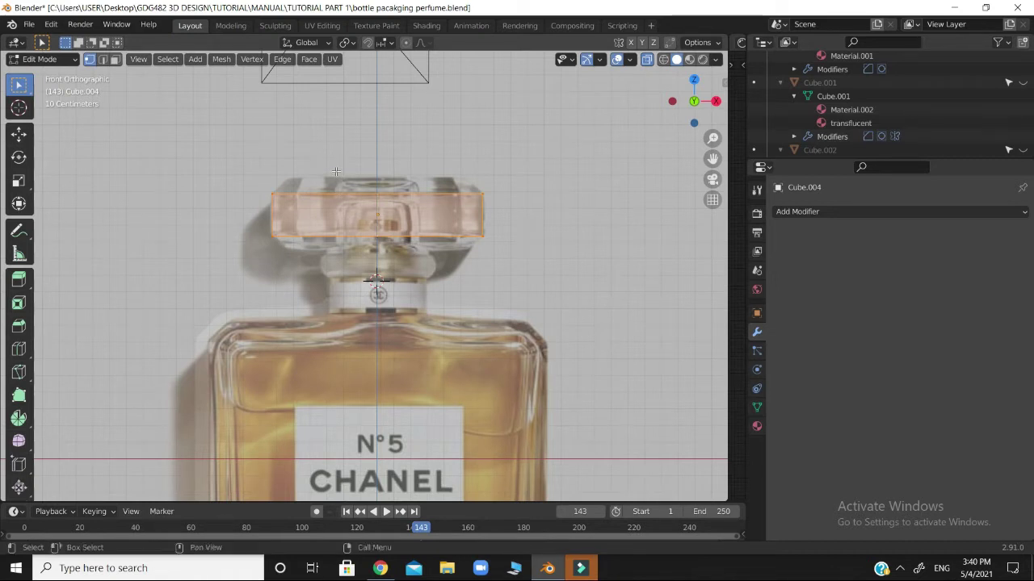
pyautogui.hotkey('ctrl', 'r')
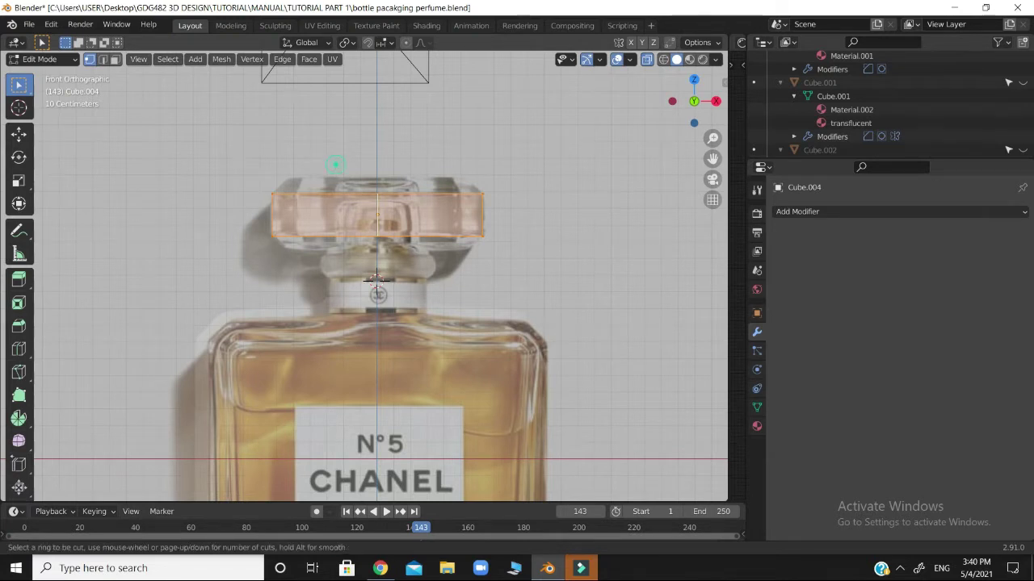
pyautogui.click(335, 165)
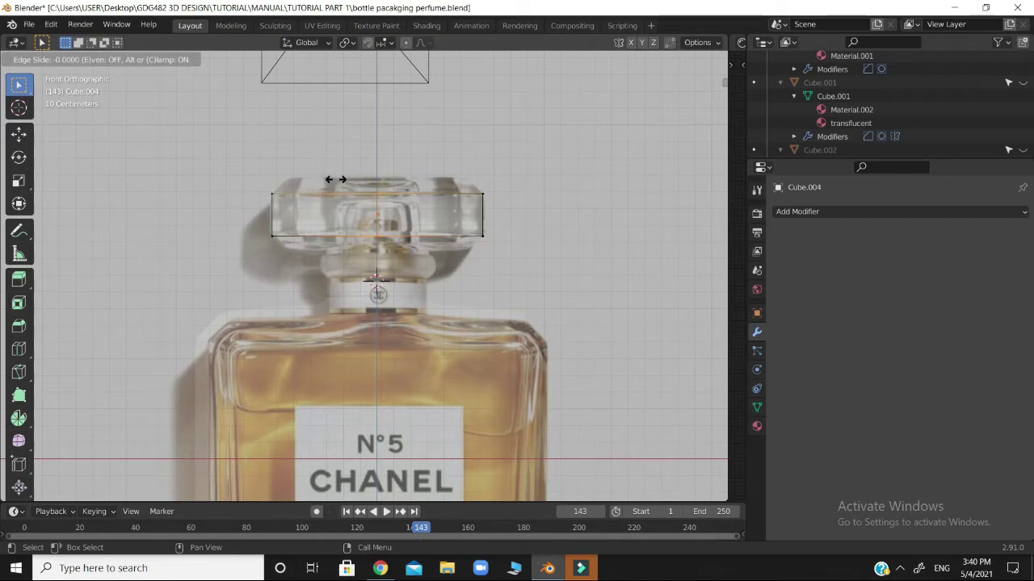
pyautogui.click(335, 177)
pyautogui.click(523, 194)
# Step: Try to shift the cap's centre loop along X, and restore the loop after deleting its vertices
pyautogui.scroll(3, 627, 199)
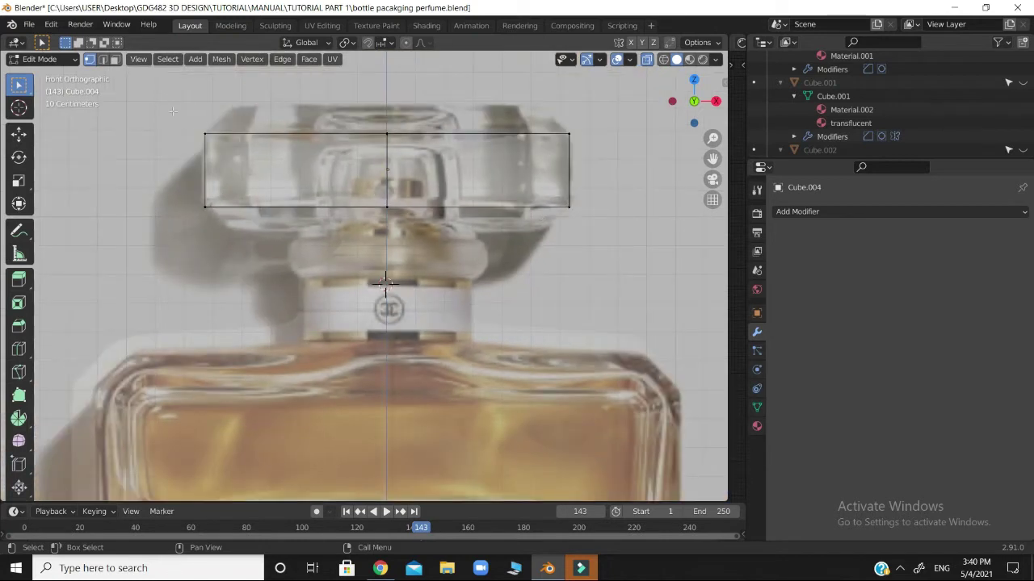
pyautogui.moveTo(173, 111); pyautogui.dragTo(403, 278)
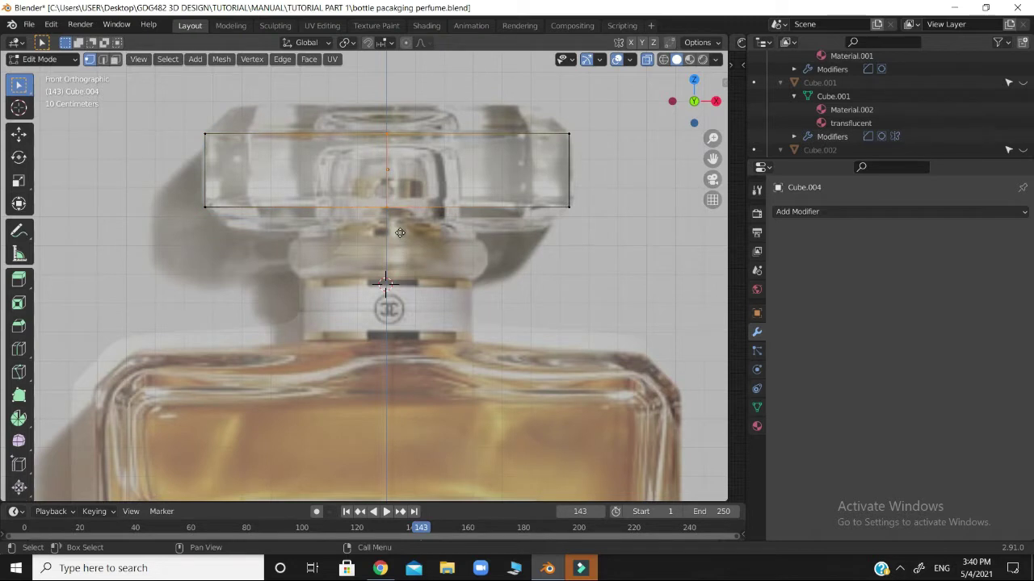
pyautogui.press('g')
pyautogui.press('x')
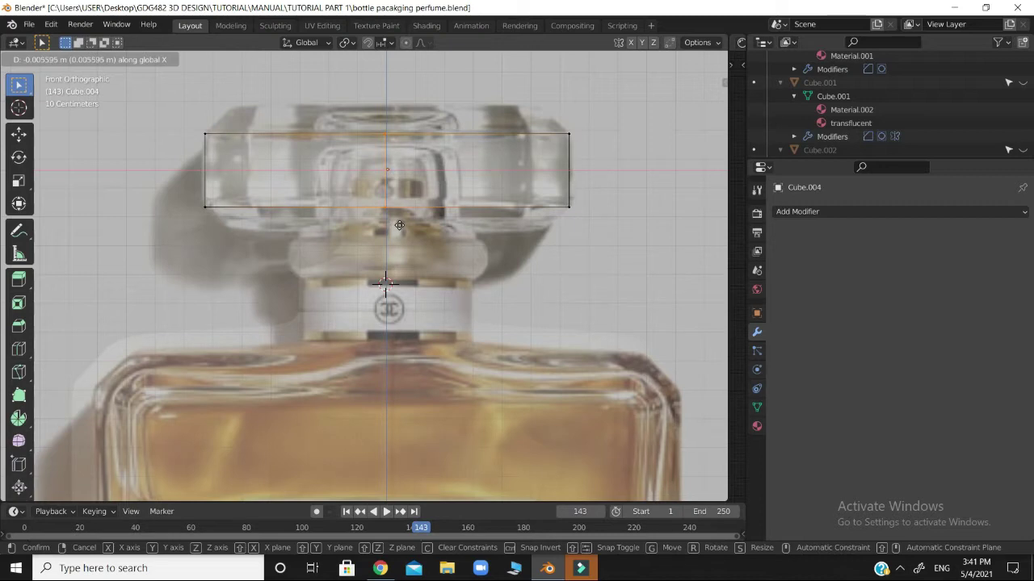
pyautogui.click(399, 225)
pyautogui.press('x')
pyautogui.click(399, 226)
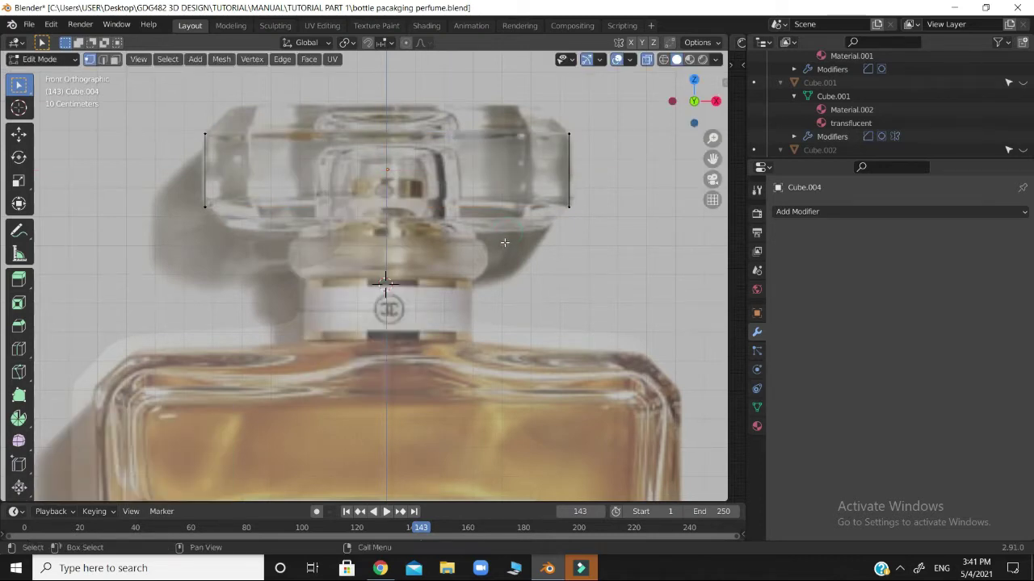
pyautogui.press('f')
pyautogui.scroll(4, 634, 239)
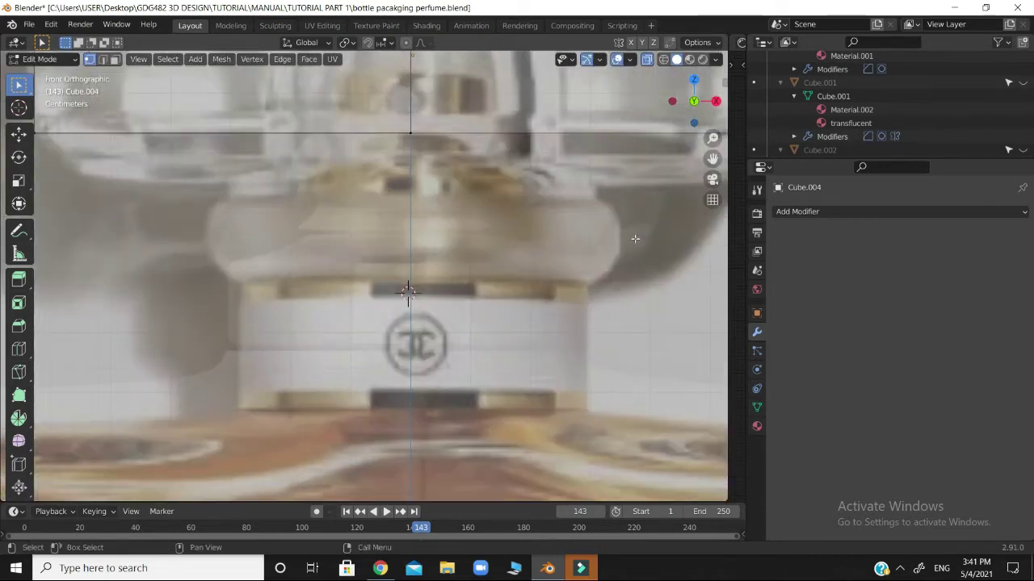
pyautogui.scroll(-4, 622, 235)
pyautogui.scroll(4, 533, 222)
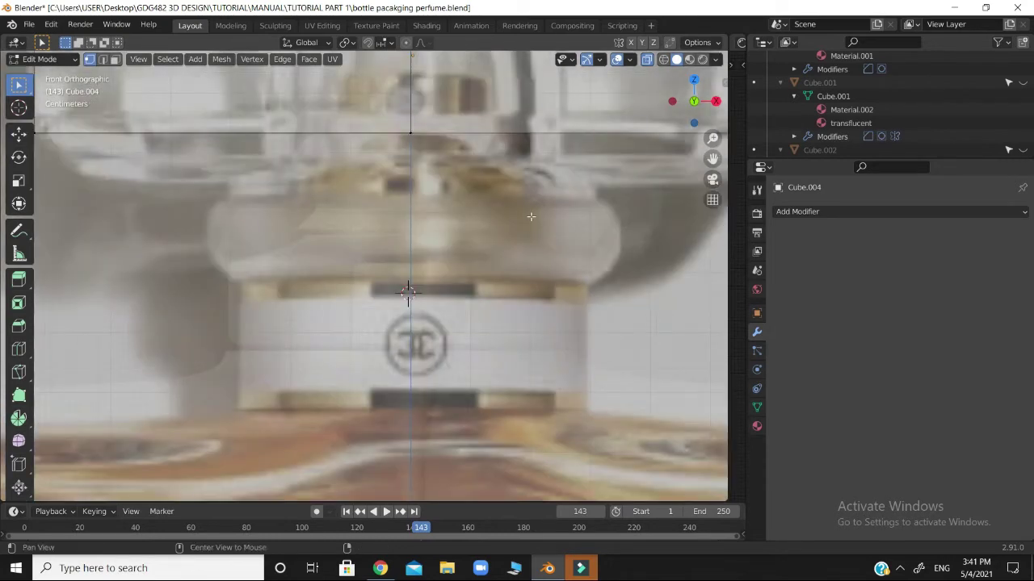
pyautogui.keyDown('shift'); pyautogui.moveTo(531, 216); pyautogui.dragTo(532, 303, button='middle'); pyautogui.keyUp('shift')
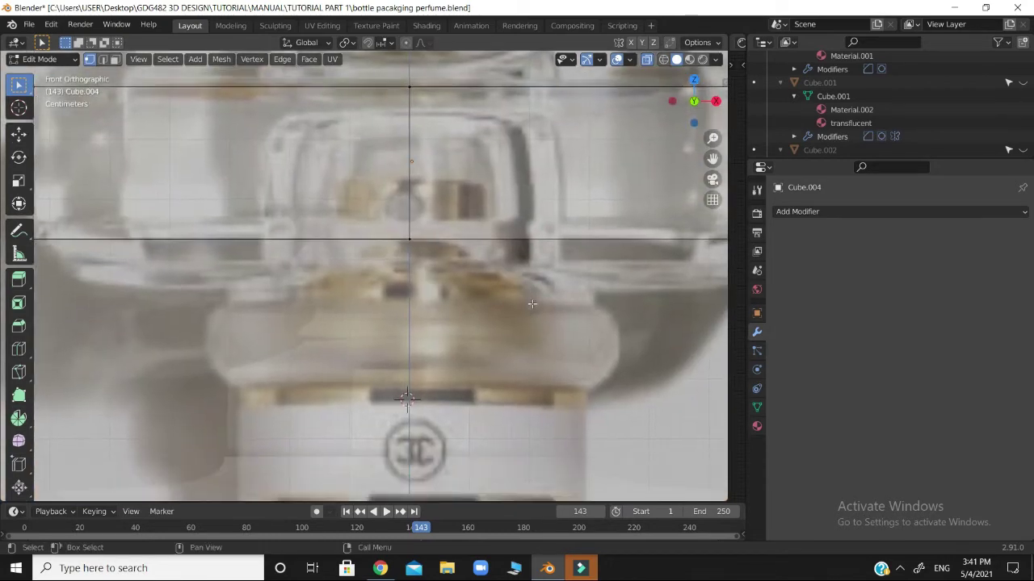
# Step: Delete the vertices on the left side of the cap cube so that only its right half remains
pyautogui.scroll(-5, 532, 304)
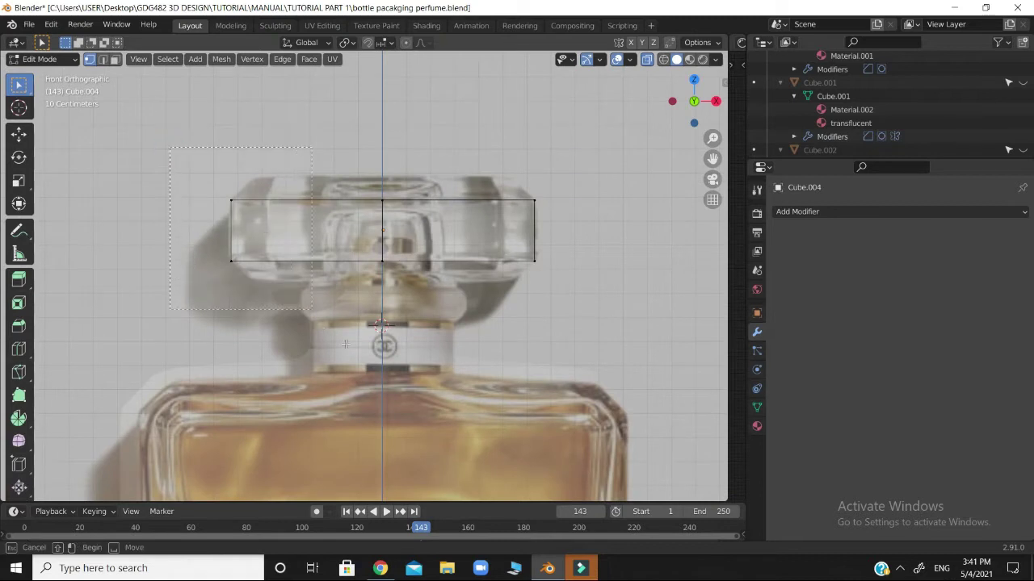
pyautogui.click(248, 208)
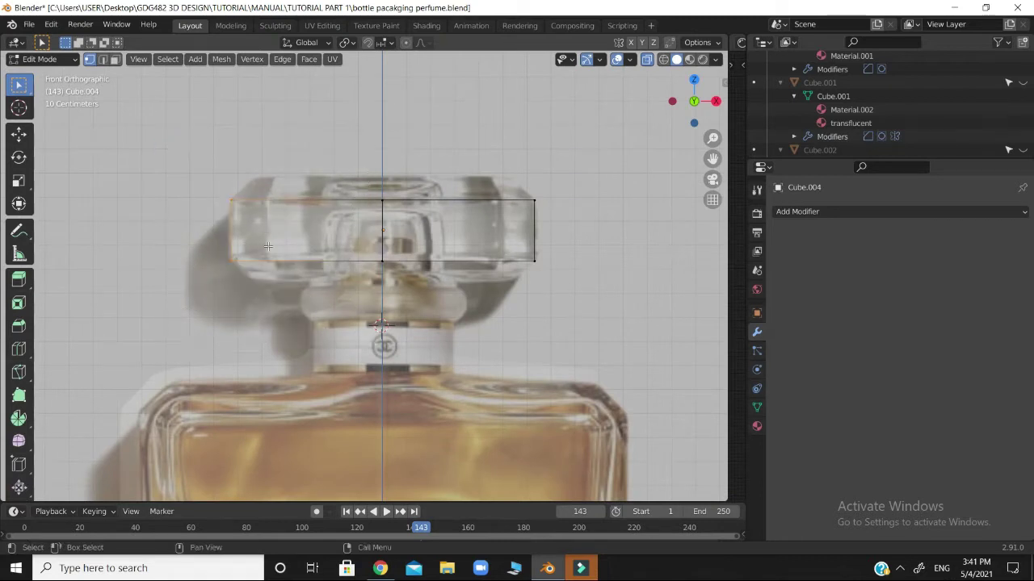
pyautogui.press('x')
pyautogui.click(257, 246)
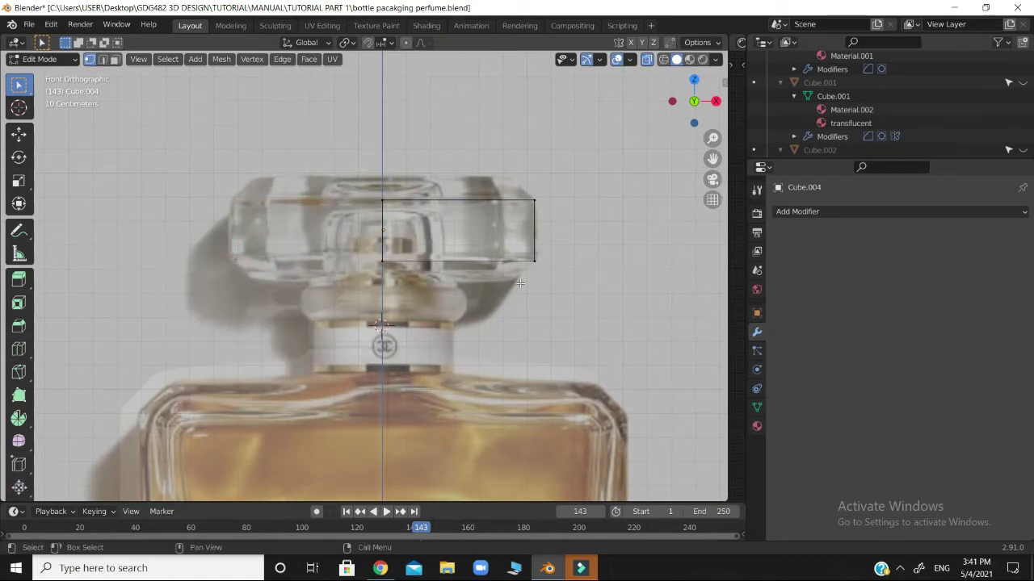
pyautogui.moveTo(688, 103); pyautogui.dragTo(656, 116)
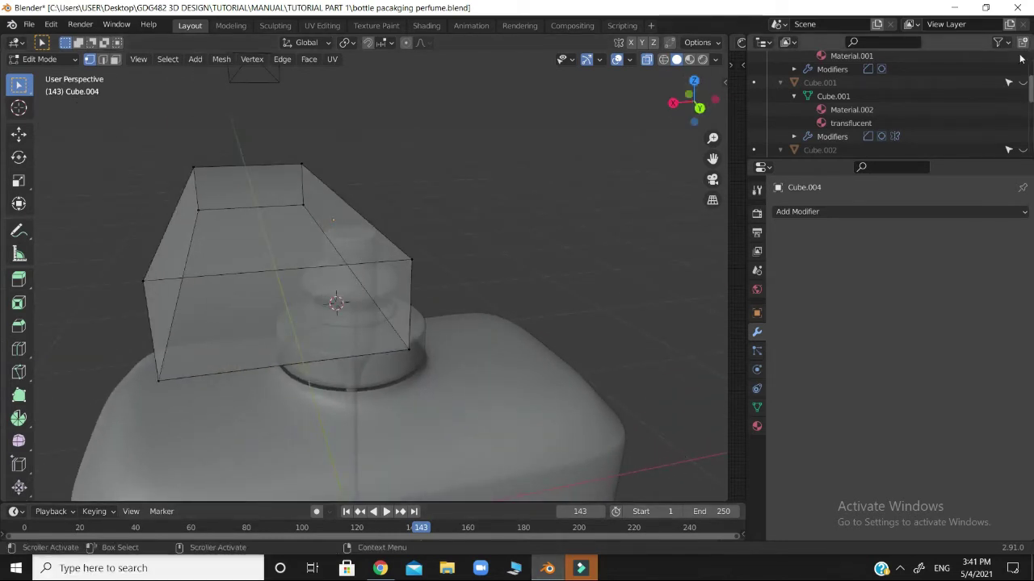
pyautogui.press('KP_1')
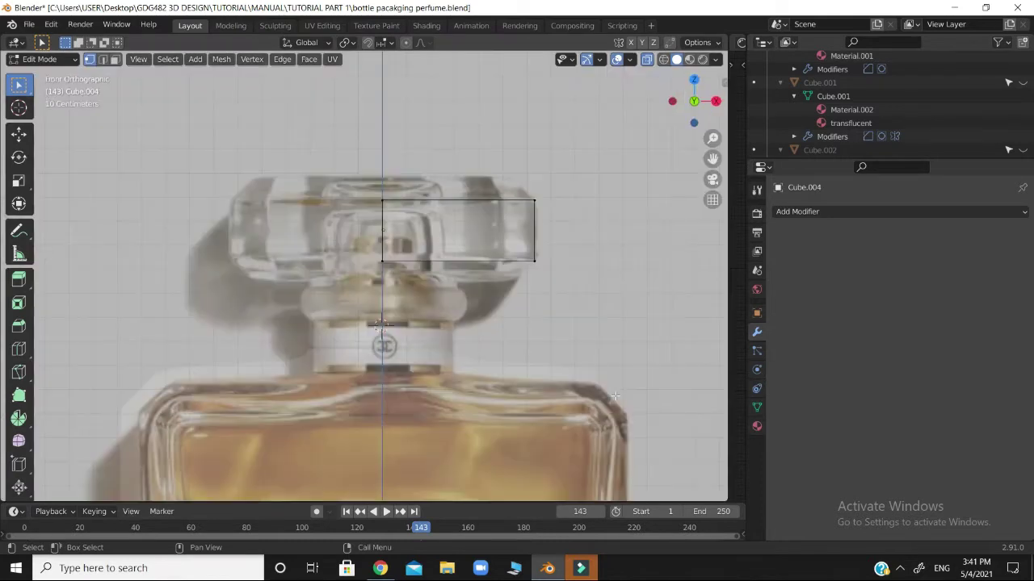
# Step: Add a Mirror modifier across X to the remaining cap half with Clipping enabled, and return to Object Mode
pyautogui.moveTo(339, 156); pyautogui.dragTo(605, 299)
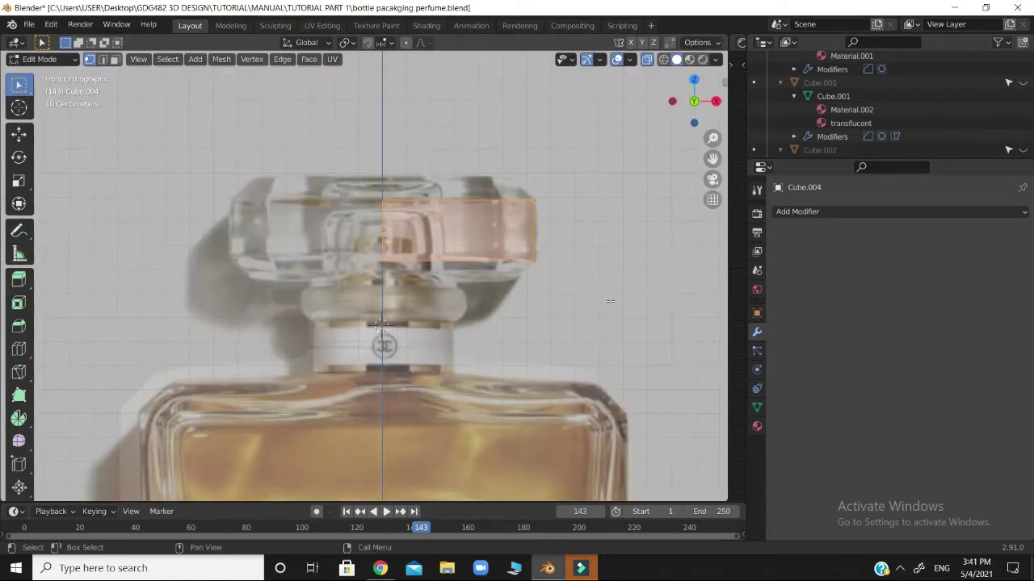
pyautogui.click(832, 214)
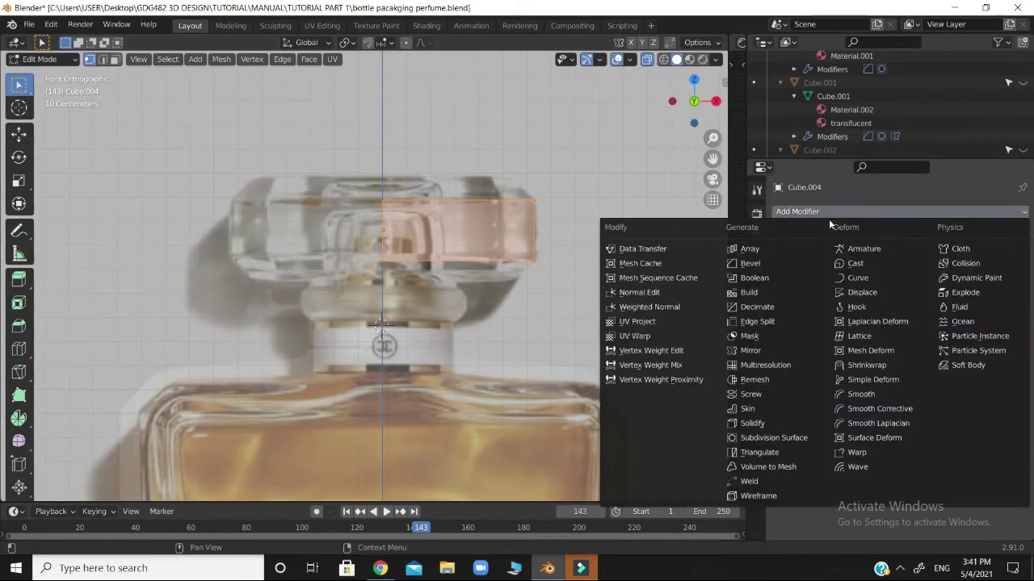
pyautogui.click(795, 350)
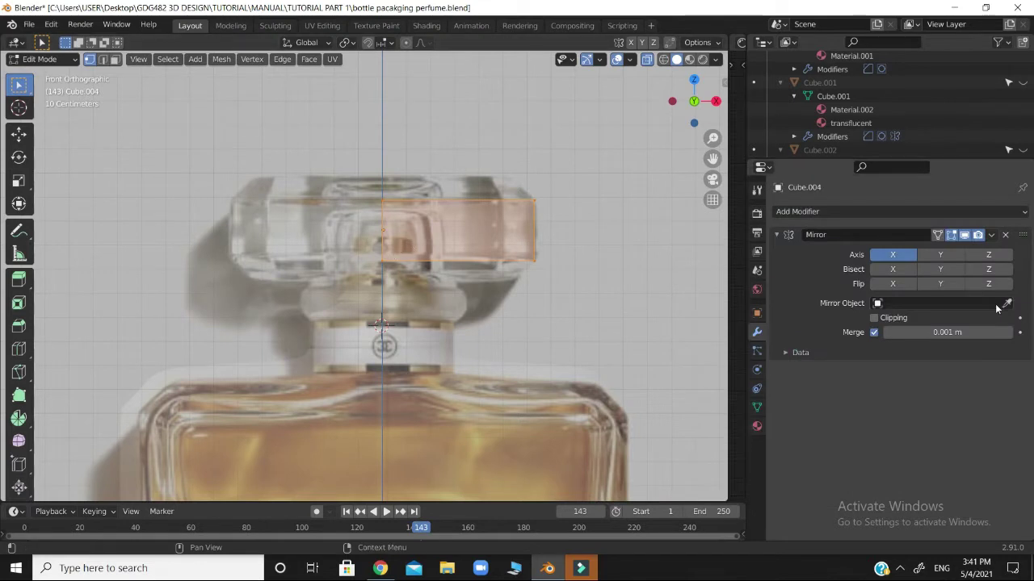
pyautogui.click(875, 317)
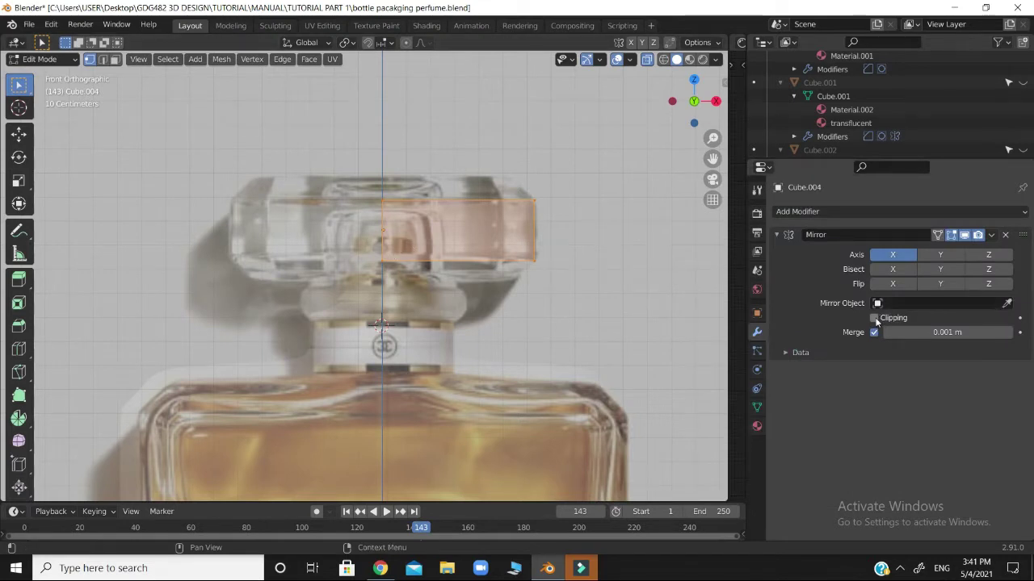
pyautogui.click(581, 272)
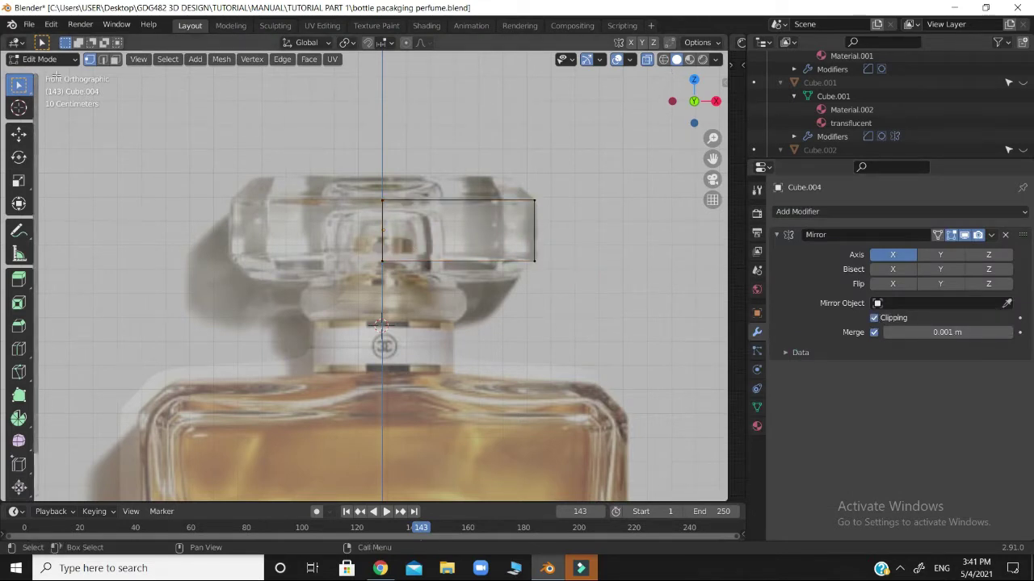
pyautogui.press('Tab')
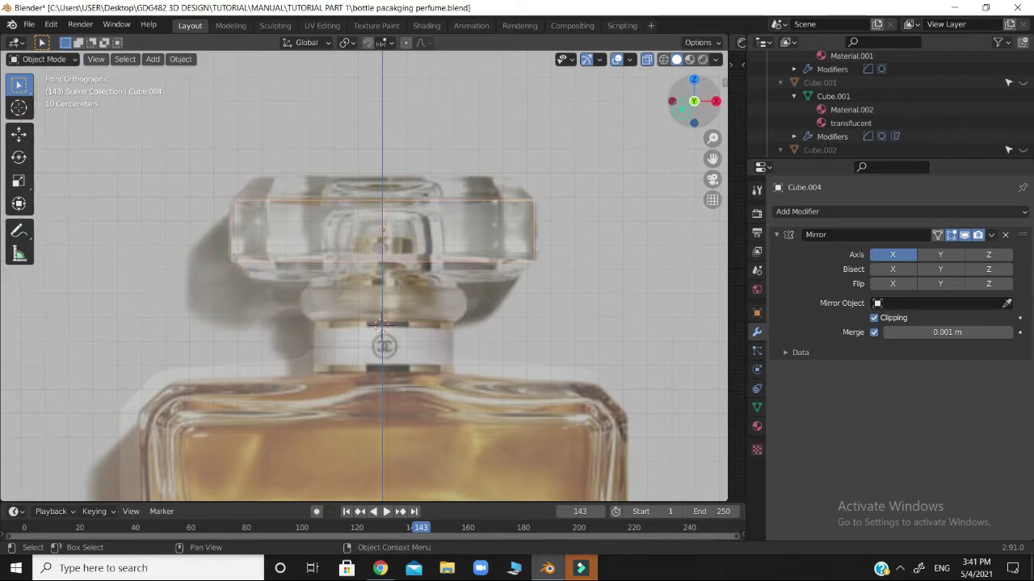
pyautogui.moveTo(682, 109)
pyautogui.mouseDown()
pyautogui.moveTo(684, 176)
pyautogui.moveTo(685, 126)
pyautogui.mouseUp()
pyautogui.press('KP_1')
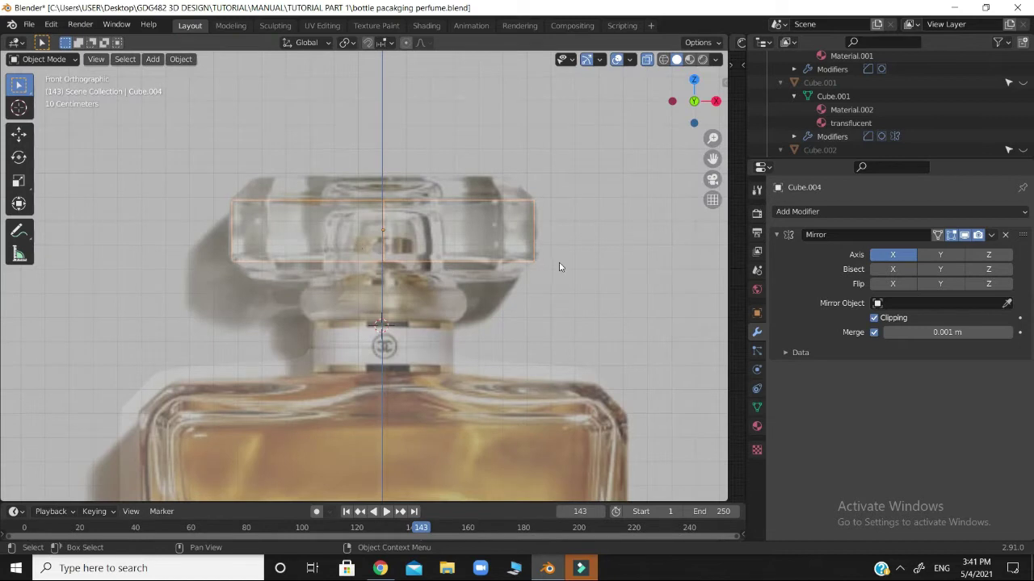
# Step: Try to close the seam between the mirrored halves by moving the cap half's centre-side vertices along X
pyautogui.scroll(3, 491, 236)
pyautogui.click(419, 171)
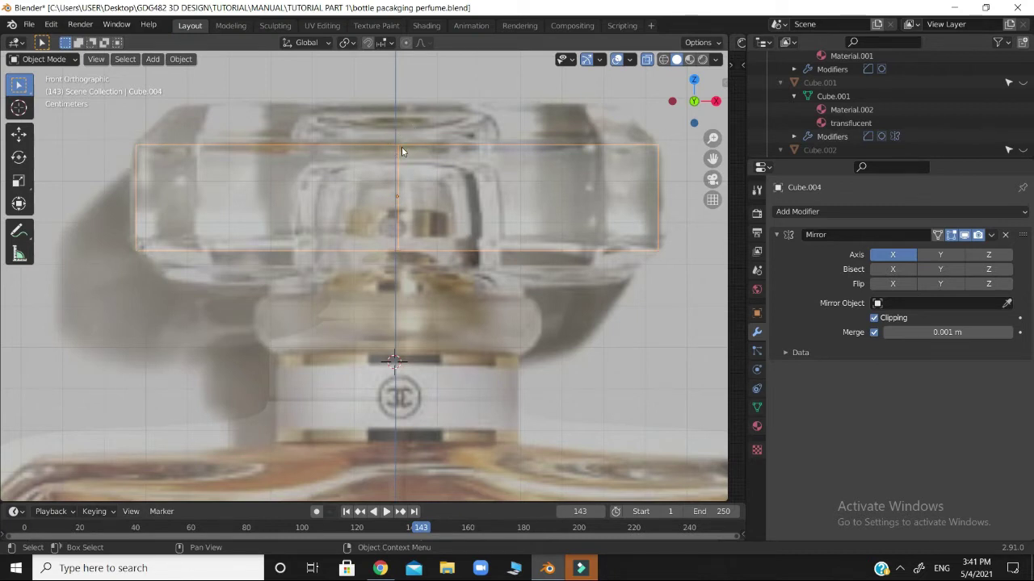
pyautogui.press('Tab')
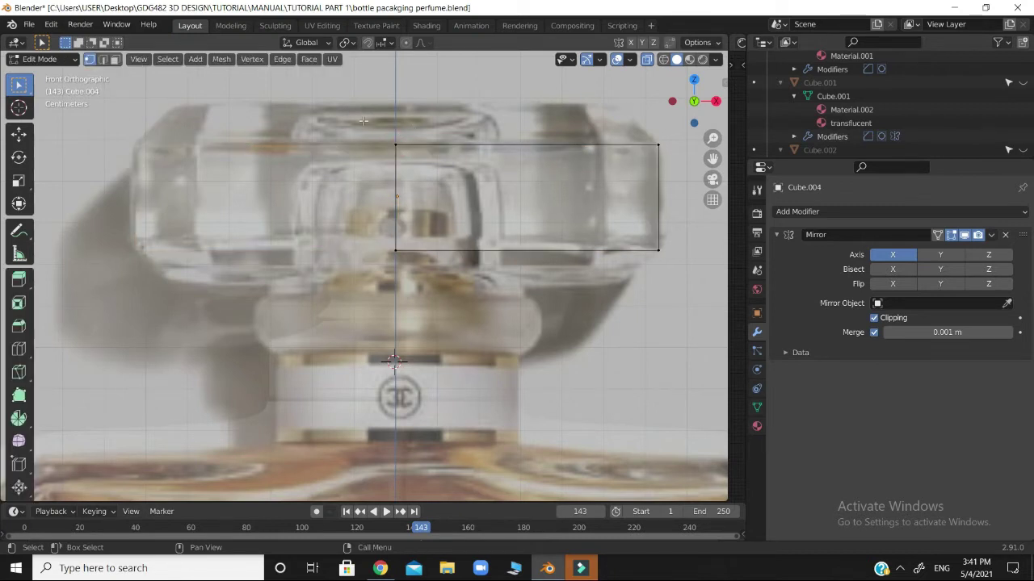
pyautogui.moveTo(379, 119); pyautogui.dragTo(405, 291)
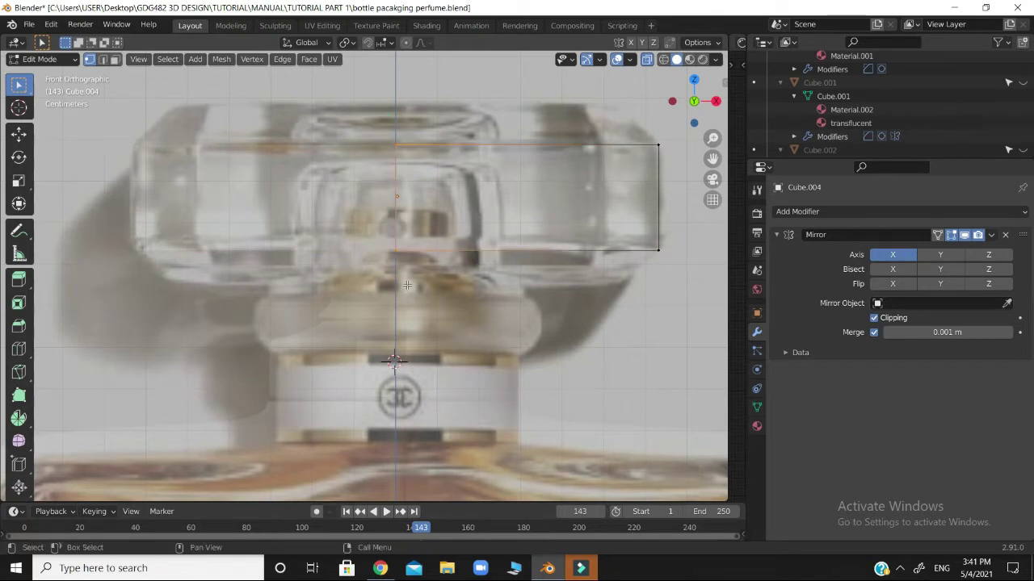
pyautogui.press('g')
pyautogui.press('x')
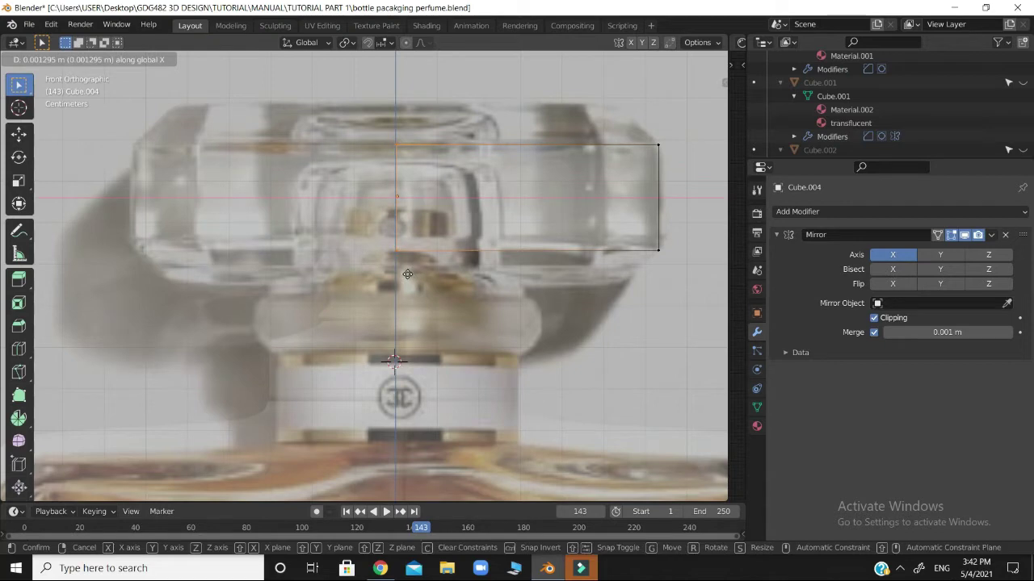
pyautogui.click(406, 275)
pyautogui.click(443, 289)
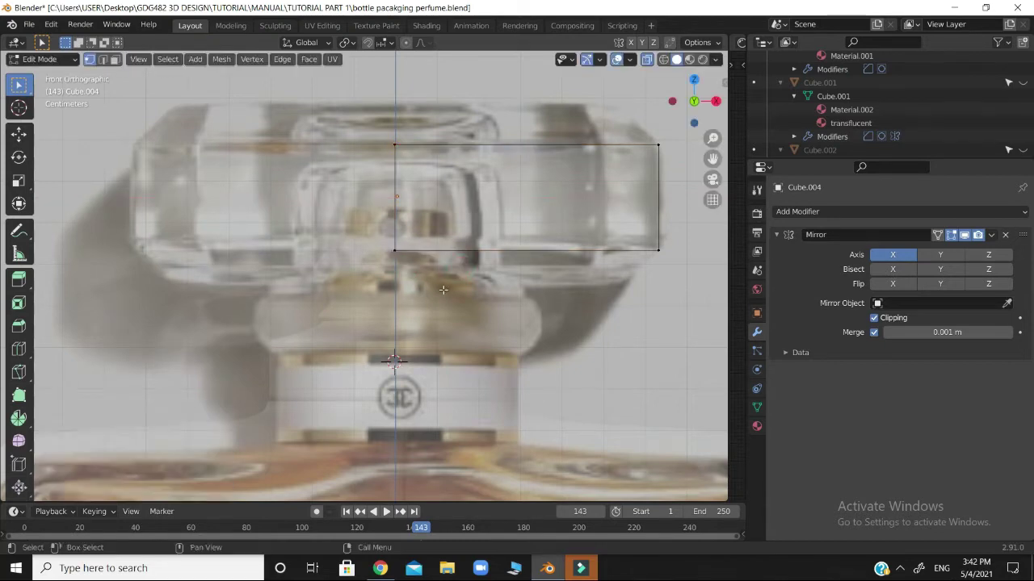
pyautogui.press('Tab')
pyautogui.moveTo(694, 101); pyautogui.dragTo(688, 136)
pyautogui.scroll(4, 609, 153)
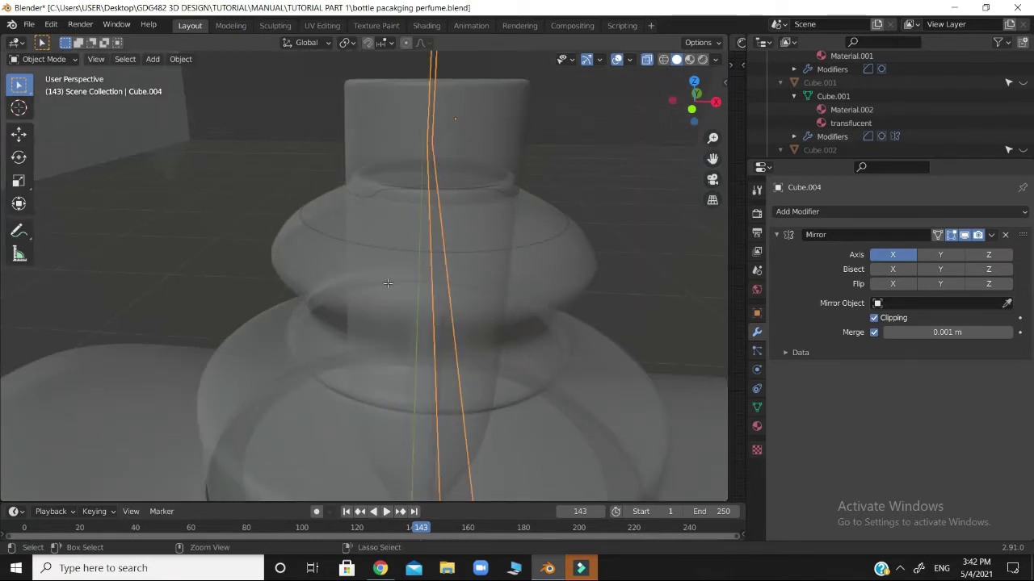
# Step: Move the cap half's centre-side vertices about 0.0065 m along X onto the mirror plane and leave Edit Mode
pyautogui.press('Tab')
pyautogui.press('KP_1')
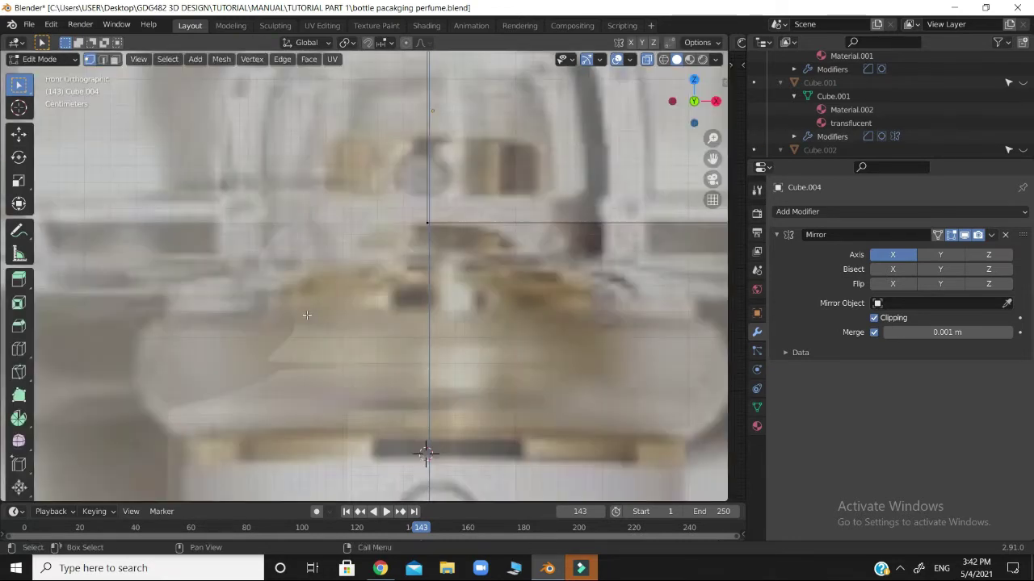
pyautogui.scroll(-3, 423, 305)
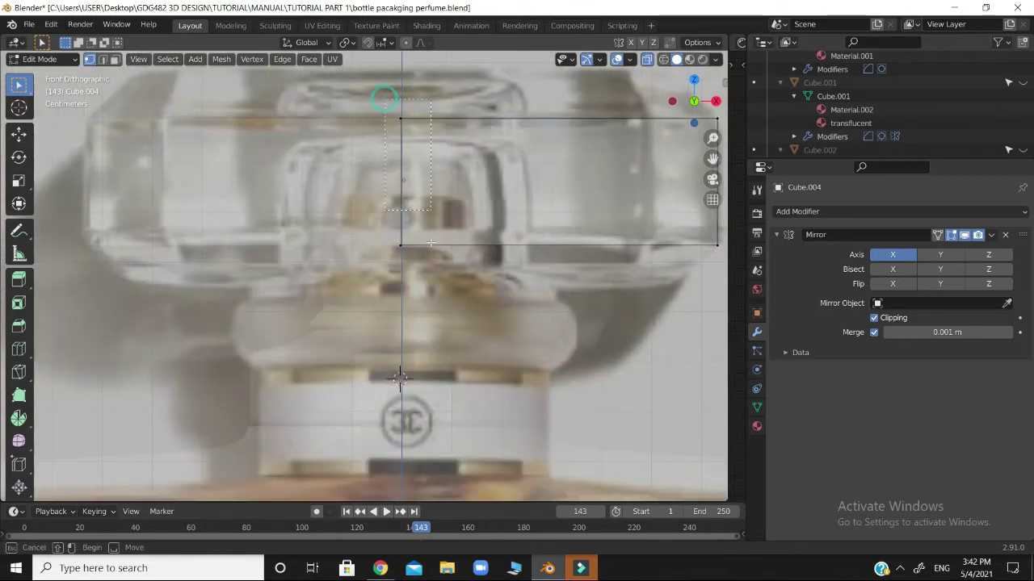
pyautogui.moveTo(382, 96); pyautogui.dragTo(418, 265)
pyautogui.press('g')
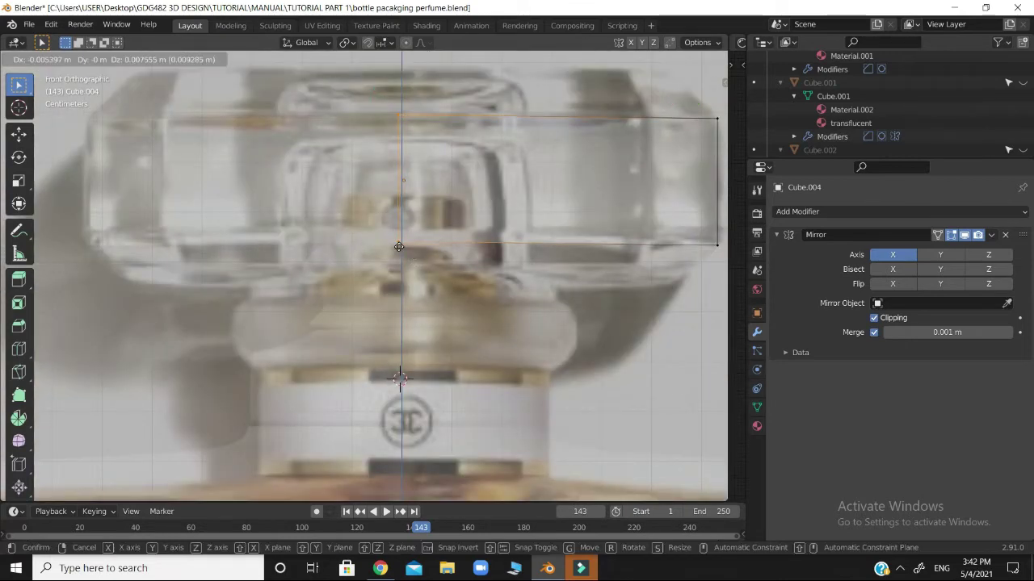
pyautogui.press('x')
pyautogui.click(405, 242)
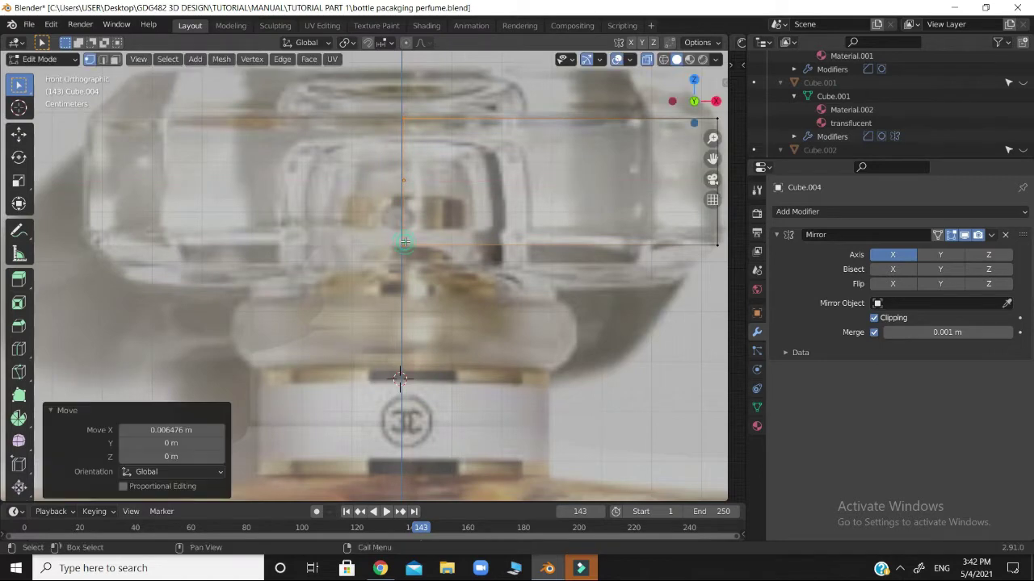
pyautogui.click(436, 271)
pyautogui.press('Tab')
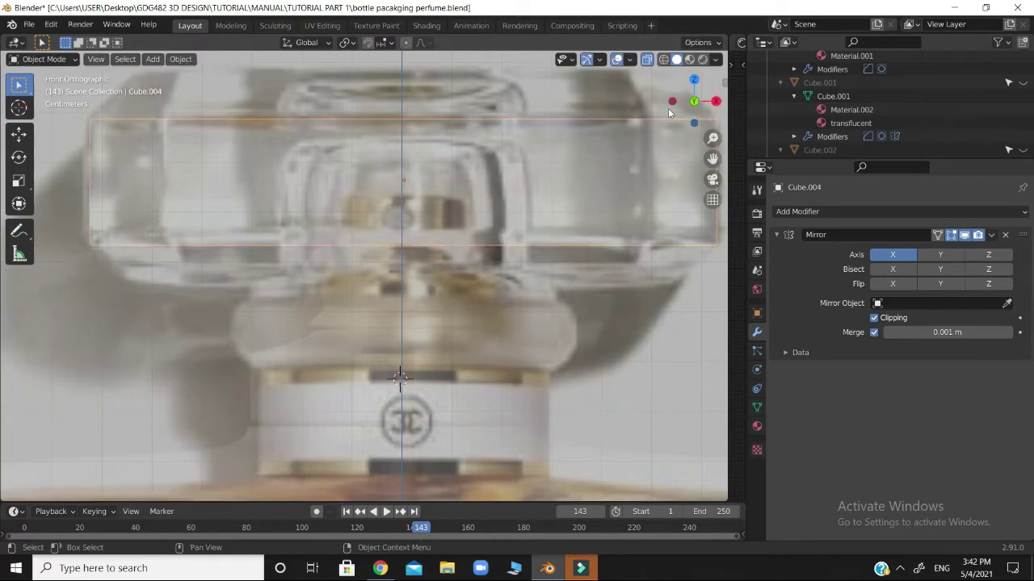
# Step: Examine the mirrored cap's seam and shape from several angles and against the front-view reference
pyautogui.moveTo(685, 102); pyautogui.dragTo(613, 177)
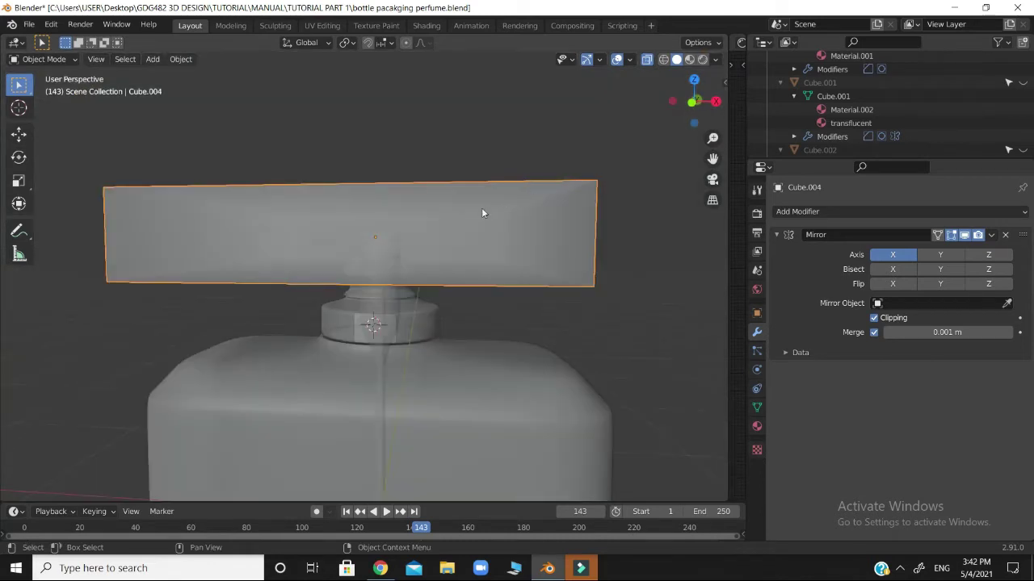
pyautogui.press('KP_1')
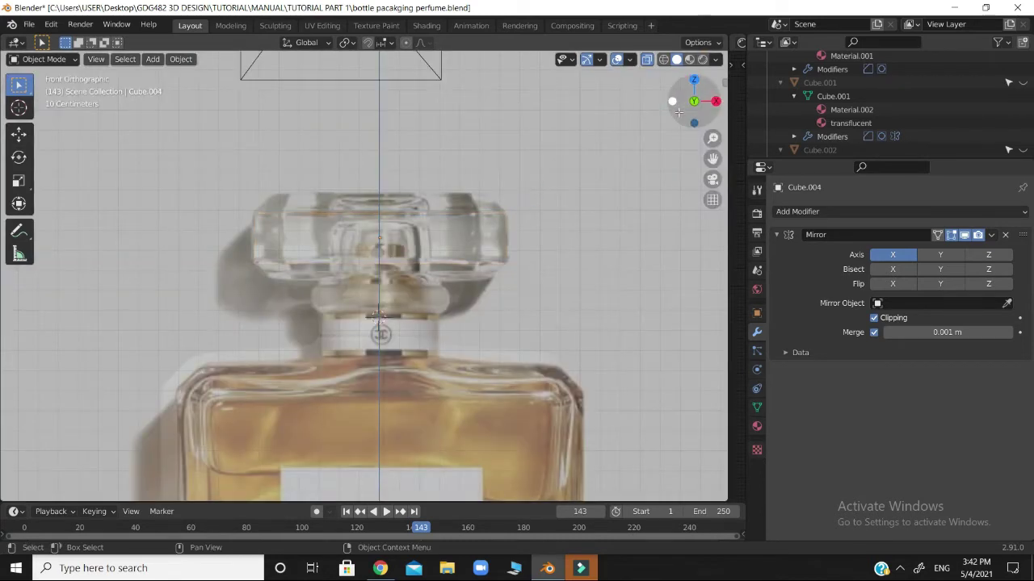
pyautogui.moveTo(679, 113); pyautogui.dragTo(651, 140)
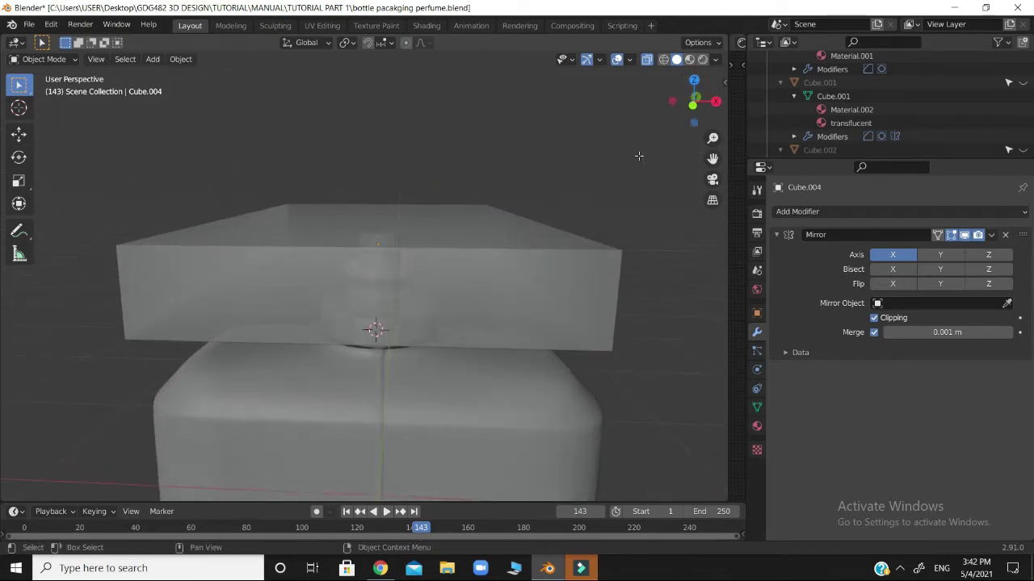
pyautogui.press('Tab')
pyautogui.moveTo(693, 103); pyautogui.dragTo(687, 115)
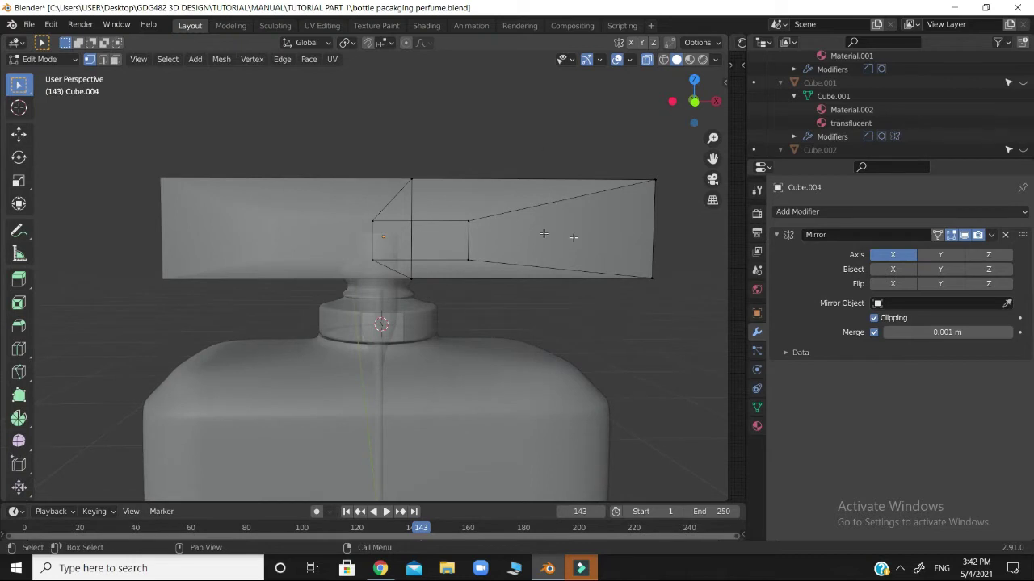
pyautogui.moveTo(691, 107); pyautogui.dragTo(685, 113)
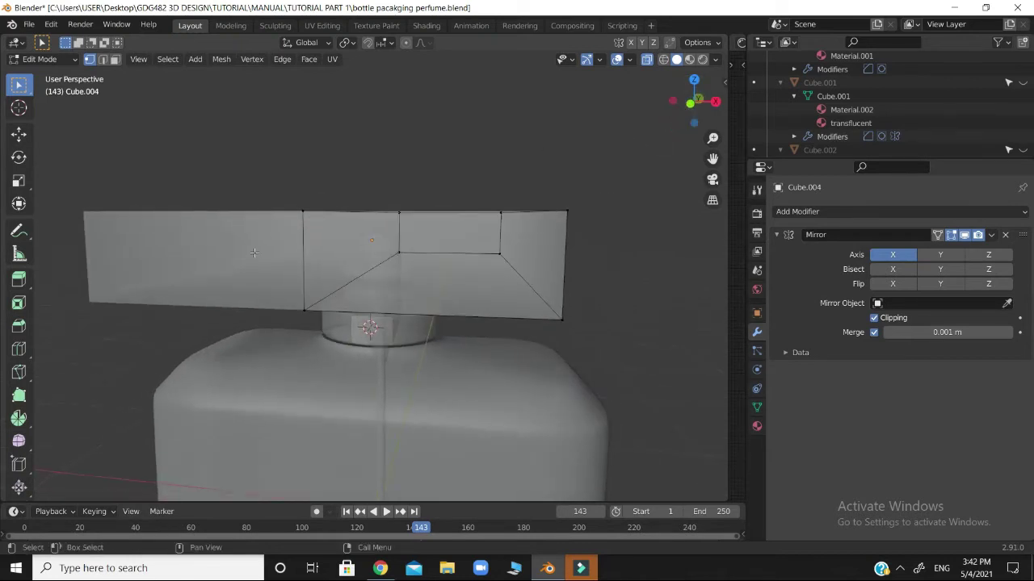
pyautogui.scroll(-3, 567, 247)
pyautogui.press('KP_1')
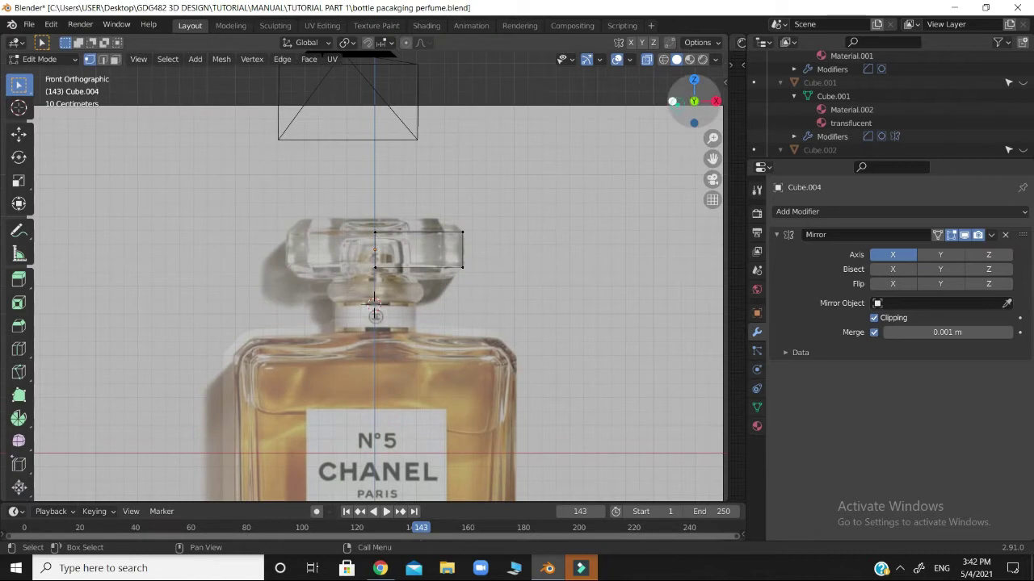
pyautogui.moveTo(692, 101); pyautogui.dragTo(624, 126)
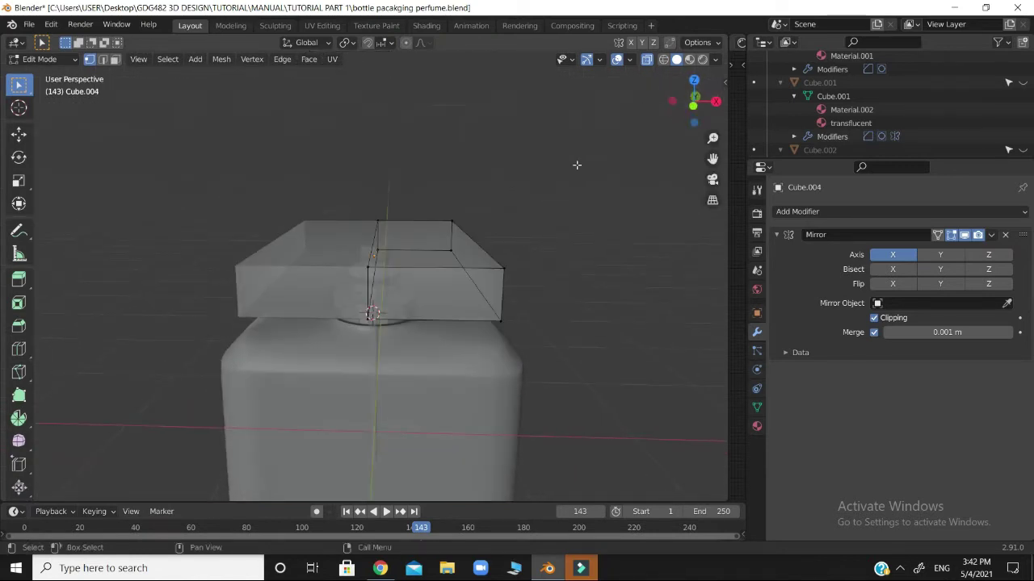
pyautogui.press('KP_1')
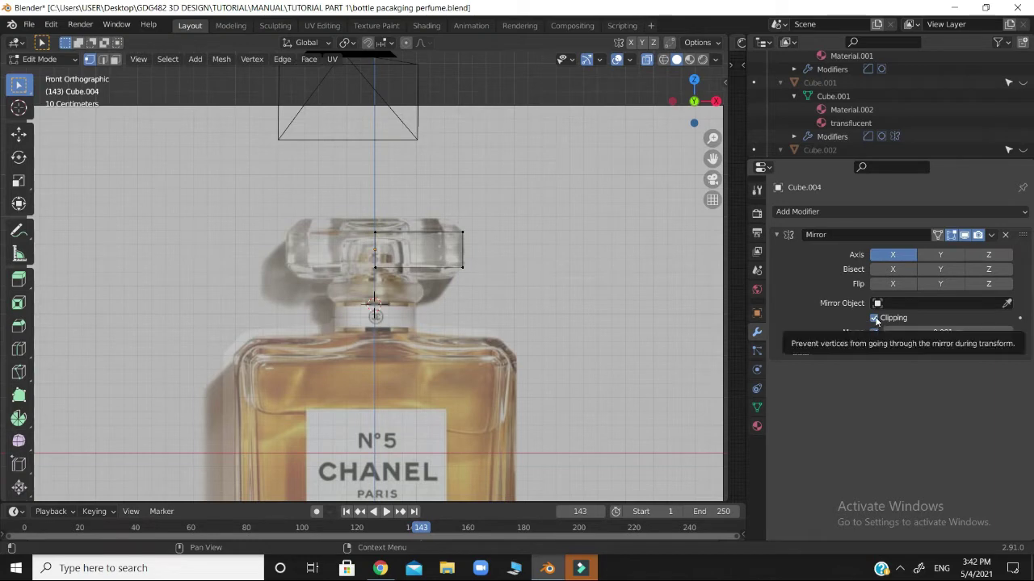
pyautogui.moveTo(694, 101); pyautogui.dragTo(688, 91)
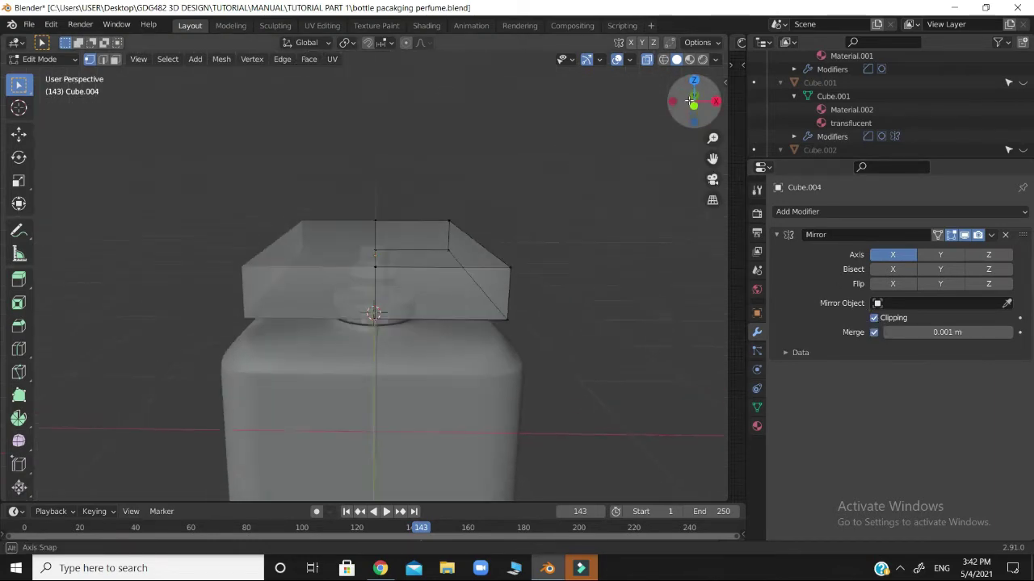
pyautogui.press('KP_1')
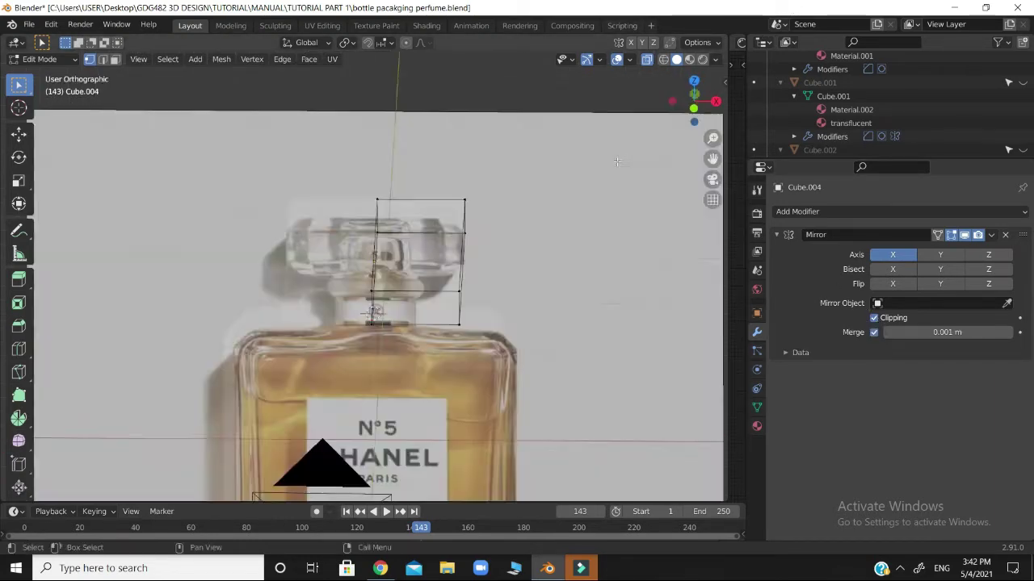
# Step: Select the whole cap half and scale it to about 0.511 along Y in the top view
pyautogui.press('KP_7')
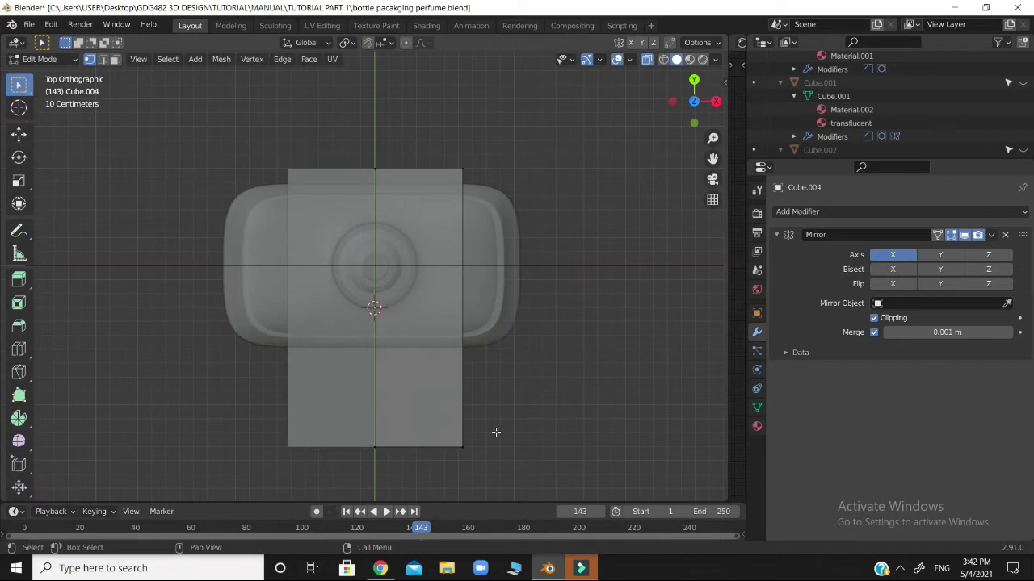
pyautogui.moveTo(259, 130); pyautogui.dragTo(433, 390)
pyautogui.click(542, 374)
pyautogui.moveTo(219, 126); pyautogui.dragTo(541, 507)
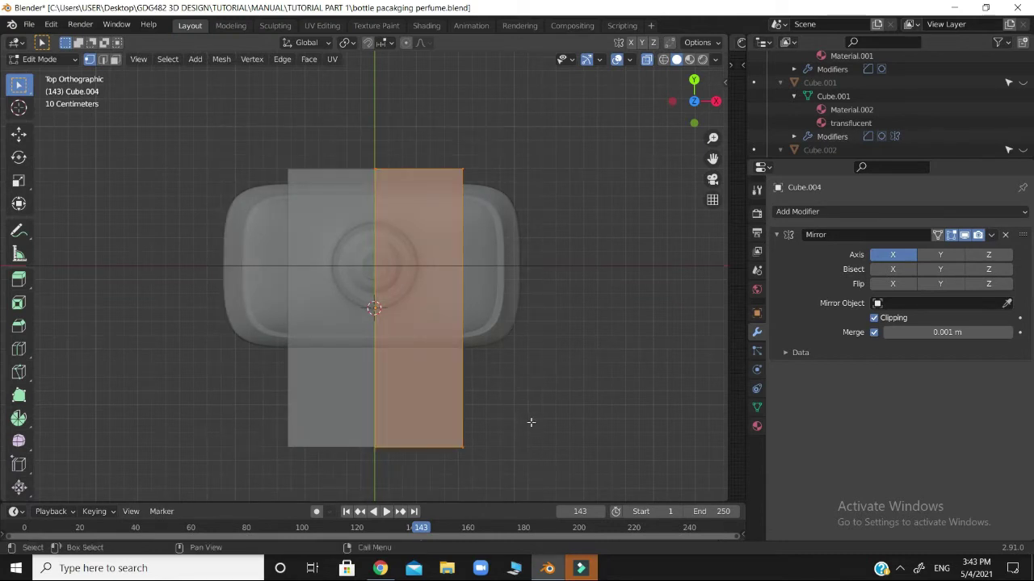
pyautogui.press('s')
pyautogui.press('y')
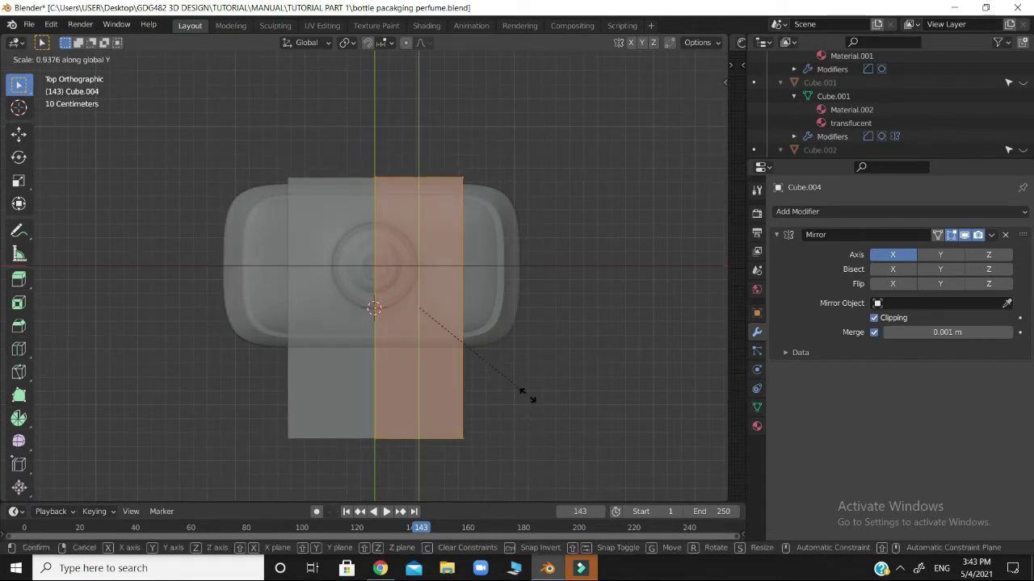
pyautogui.click(489, 300)
# Step: Try to move the selected cap half about -0.024 m along Z
pyautogui.press('g')
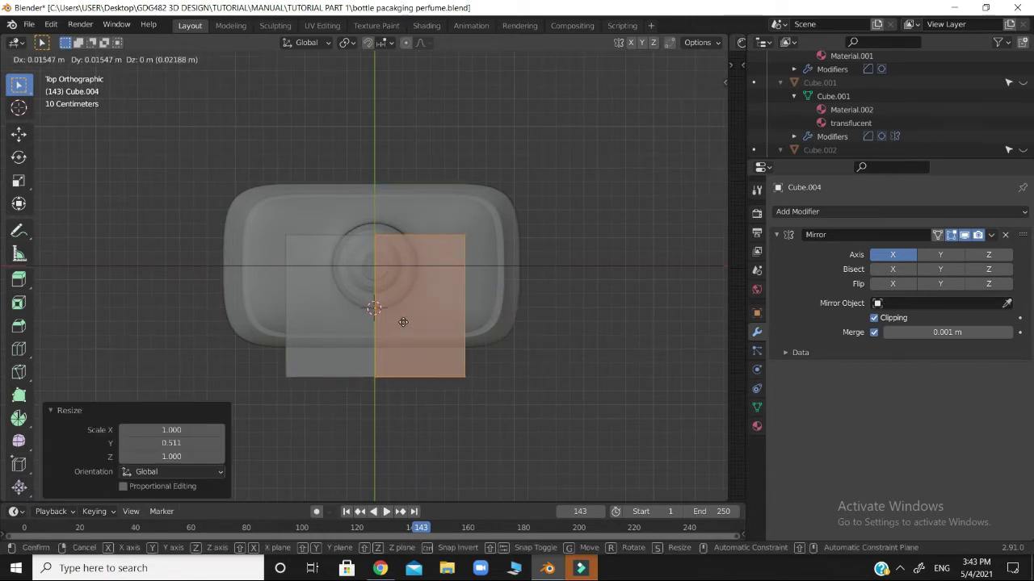
pyautogui.press('z')
pyautogui.click(405, 314)
pyautogui.rightClick(488, 329)
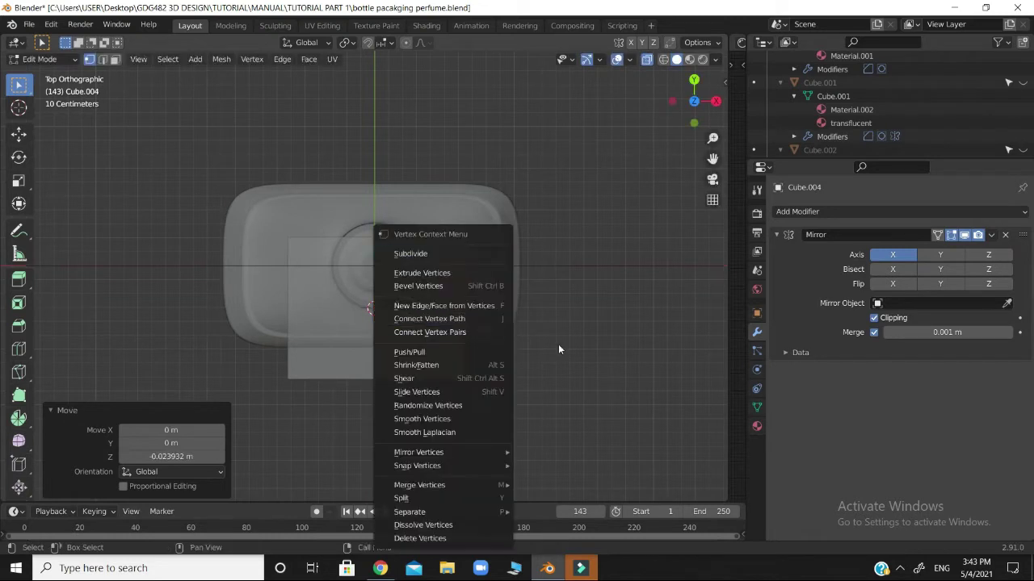
pyautogui.click(596, 343)
pyautogui.hotkey('ctrl', 'z')
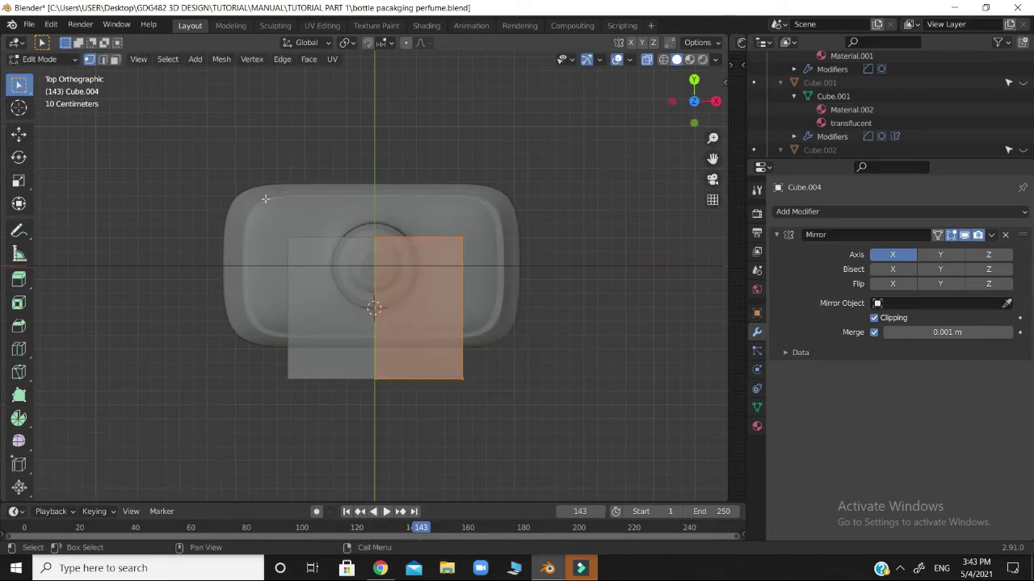
# Step: Move the whole cap half about 0.309 m along Y to centre it over the bottle neck
pyautogui.moveTo(260, 203); pyautogui.dragTo(521, 401)
pyautogui.press('g')
pyautogui.press('y')
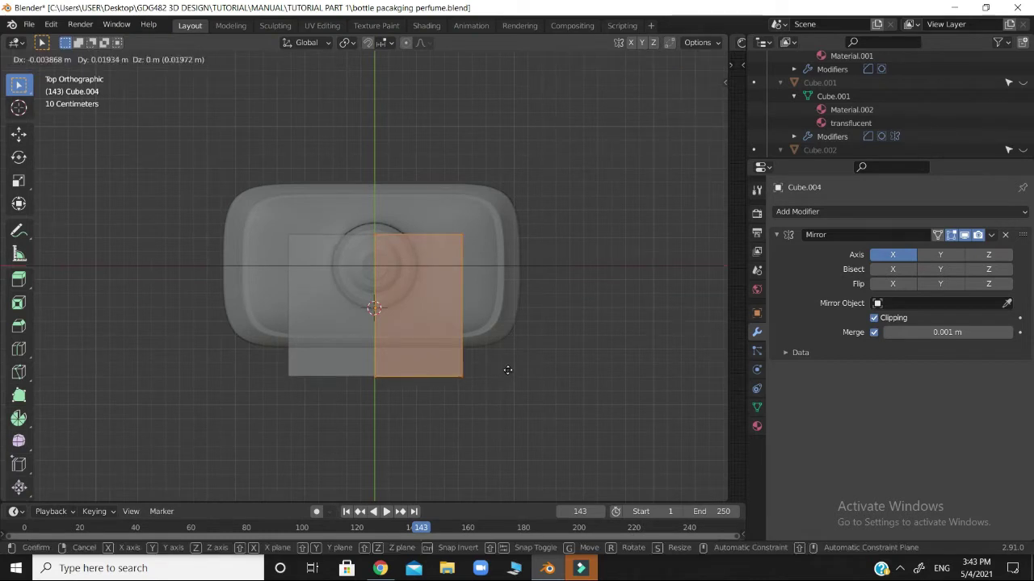
pyautogui.click(508, 333)
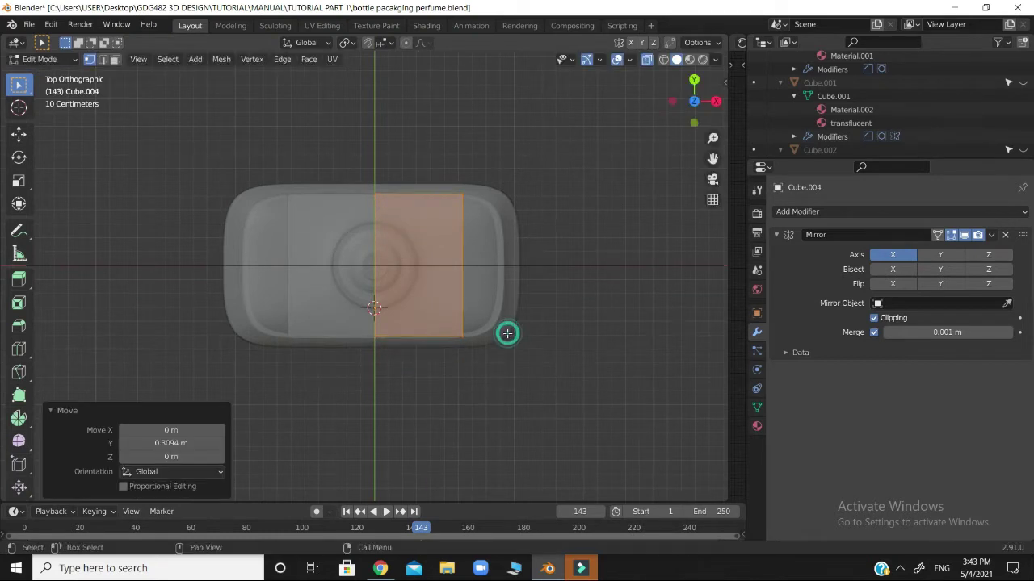
# Step: Scale the cap half by about 1.12 along Y to match the bottle body's depth
pyautogui.moveTo(242, 154); pyautogui.dragTo(533, 386)
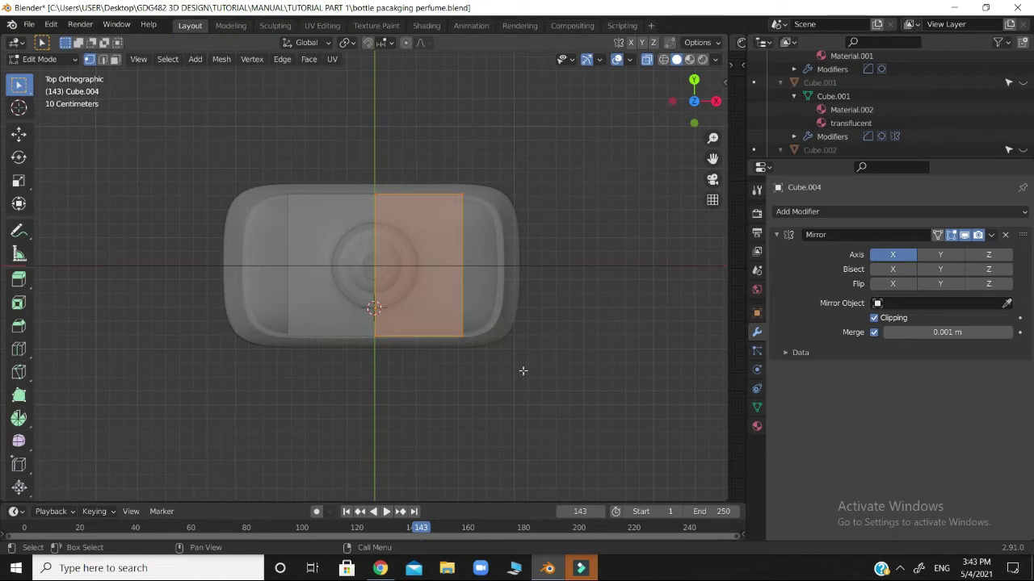
pyautogui.press('g')
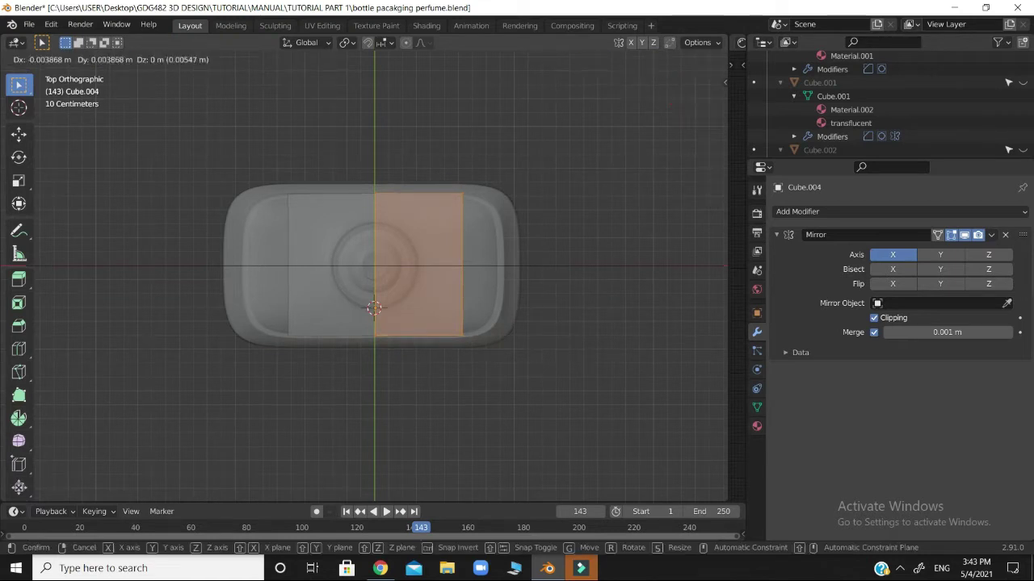
pyautogui.press('s')
pyautogui.press('y')
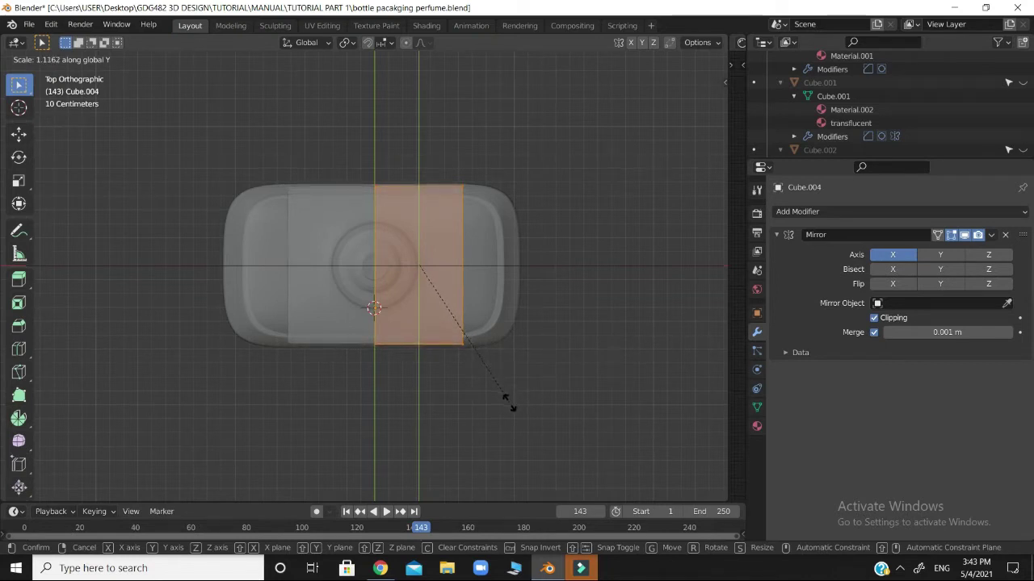
pyautogui.click(509, 402)
pyautogui.click(552, 346)
# Step: Scale the cap half by 0.845 along Y and shift it about -0.012 m along Y, inside the bottle's outline
pyautogui.moveTo(692, 103)
pyautogui.mouseDown()
pyautogui.moveTo(680, 138)
pyautogui.moveTo(693, 113)
pyautogui.moveTo(663, 113)
pyautogui.moveTo(680, 137)
pyautogui.moveTo(693, 95)
pyautogui.moveTo(697, 105)
pyautogui.mouseUp()
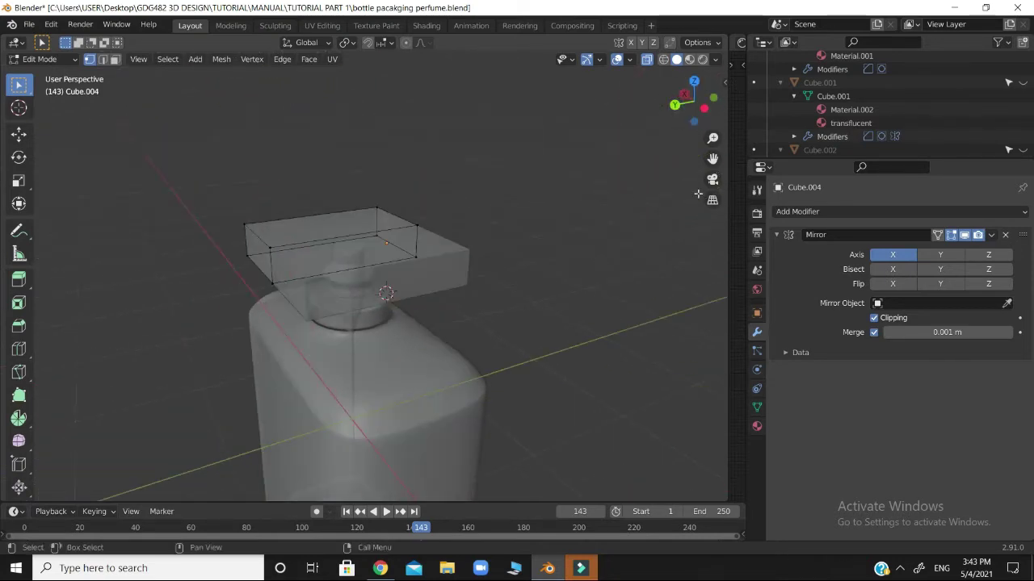
pyautogui.press('KP_1')
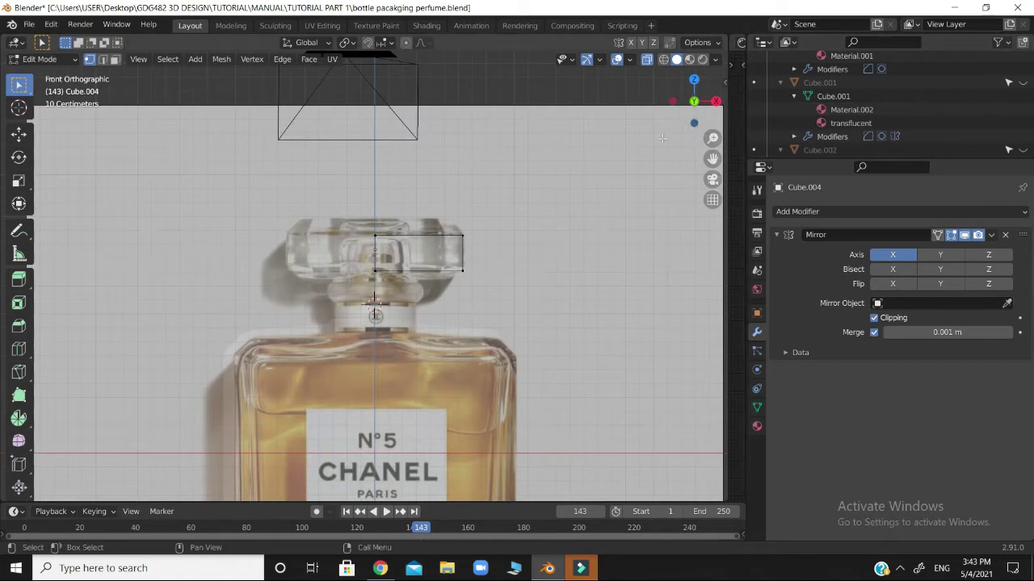
pyautogui.press('KP_7')
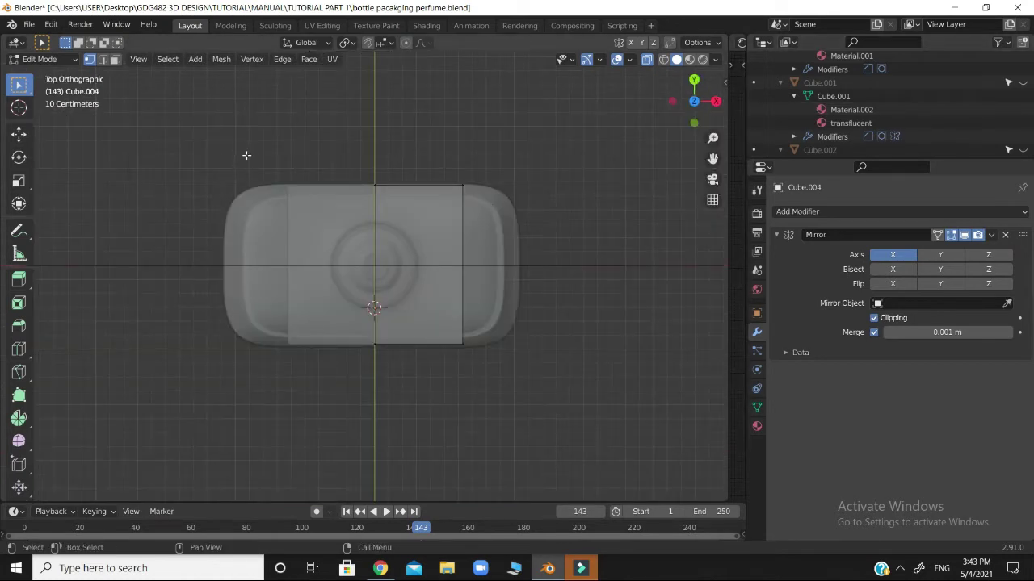
pyautogui.moveTo(246, 155); pyautogui.dragTo(494, 247)
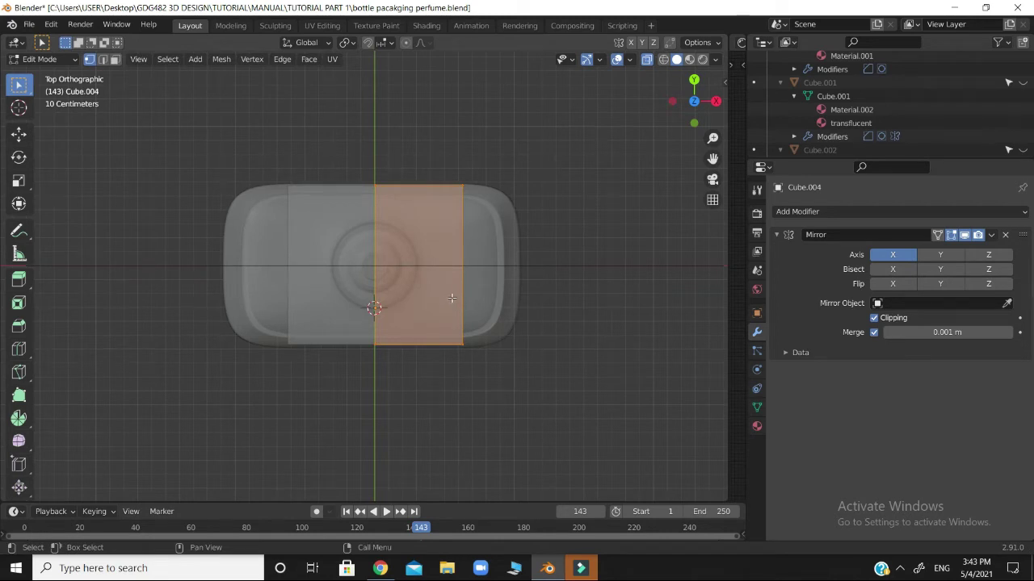
pyautogui.press('s')
pyautogui.press('y')
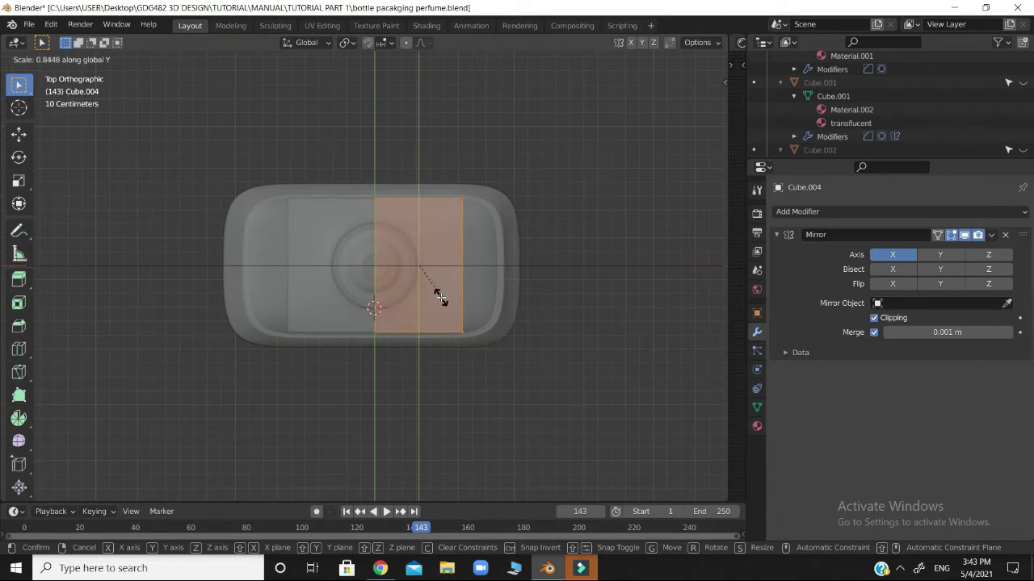
pyautogui.click(441, 296)
pyautogui.press('g')
pyautogui.press('y')
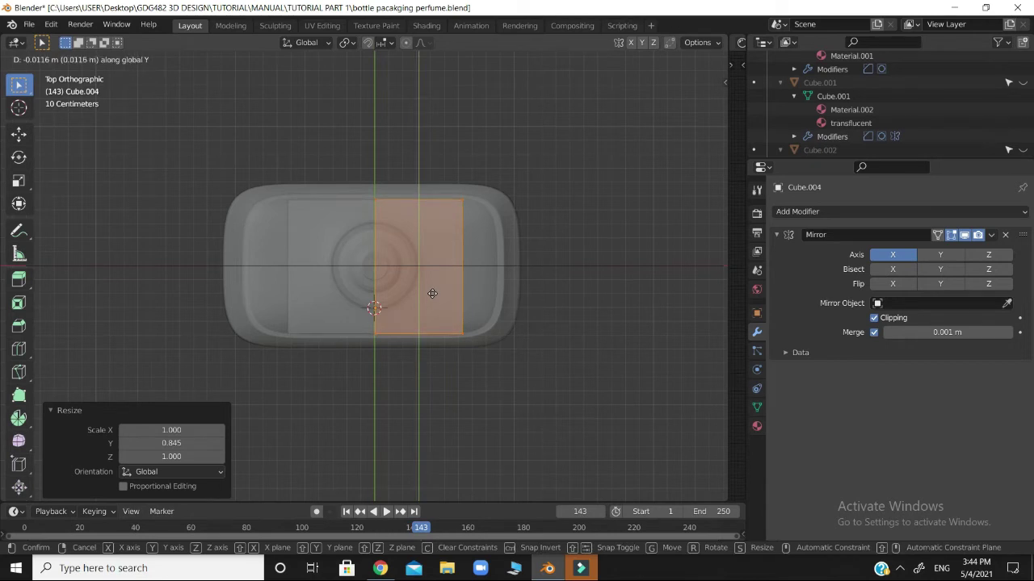
pyautogui.click(432, 294)
pyautogui.click(524, 273)
# Step: Try to widen the cap half by a scale of about 1.33 along X in the top view
pyautogui.moveTo(693, 111); pyautogui.dragTo(572, 13)
pyautogui.scroll(-2, 636, 216)
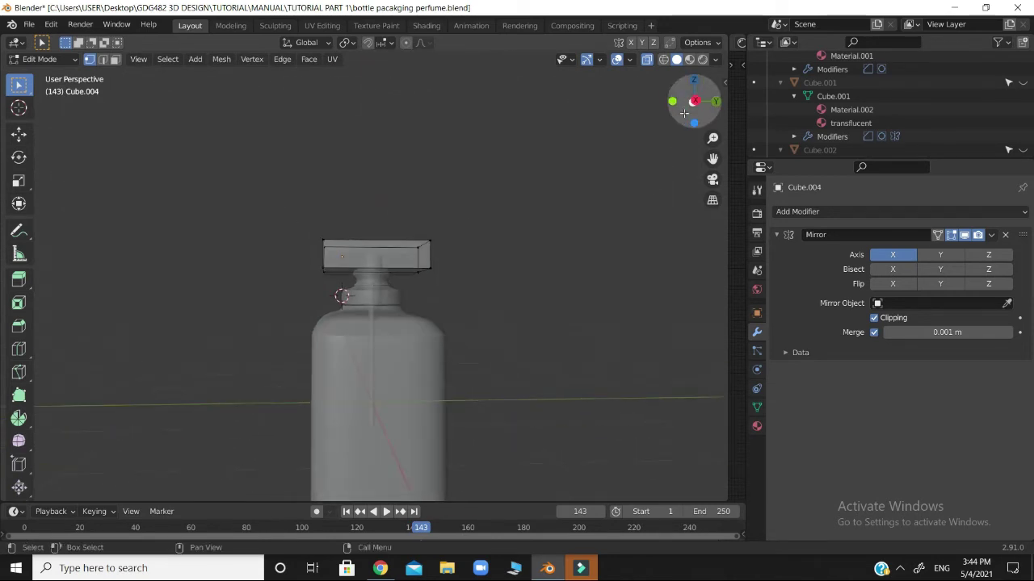
pyautogui.moveTo(684, 113); pyautogui.dragTo(627, 196)
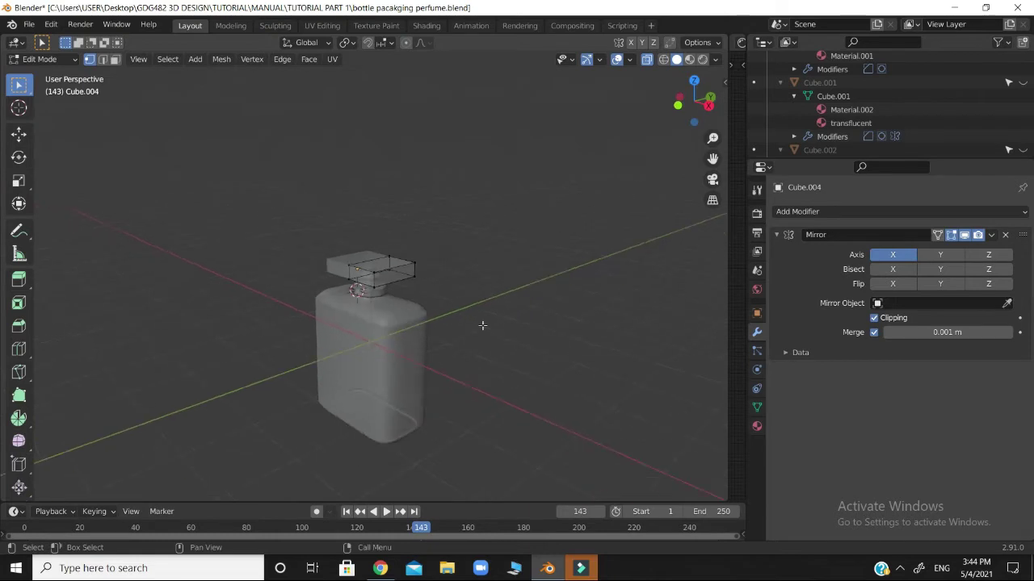
pyautogui.moveTo(696, 100)
pyautogui.mouseDown()
pyautogui.moveTo(693, 85)
pyautogui.moveTo(695, 103)
pyautogui.mouseUp()
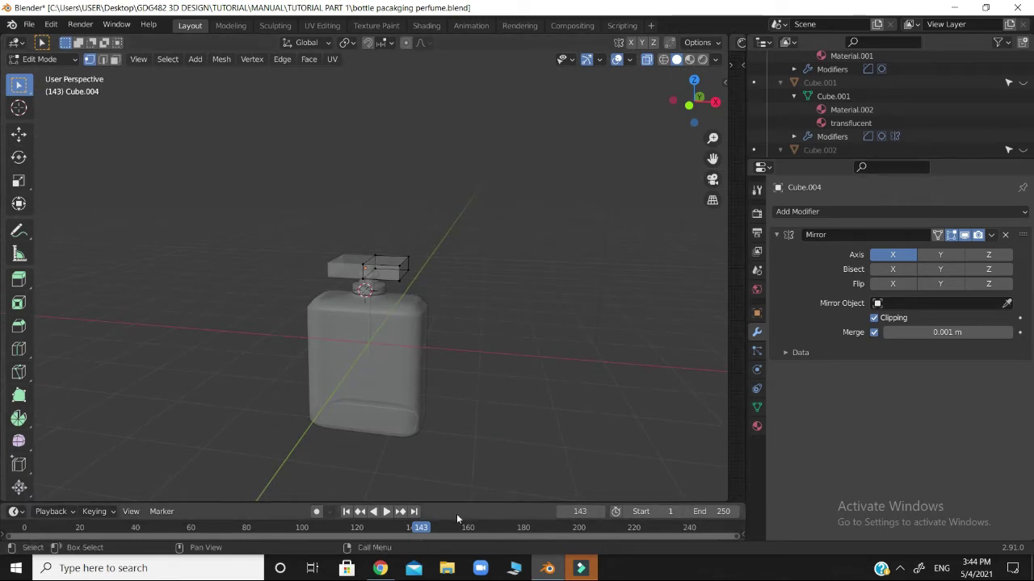
pyautogui.press('KP_7')
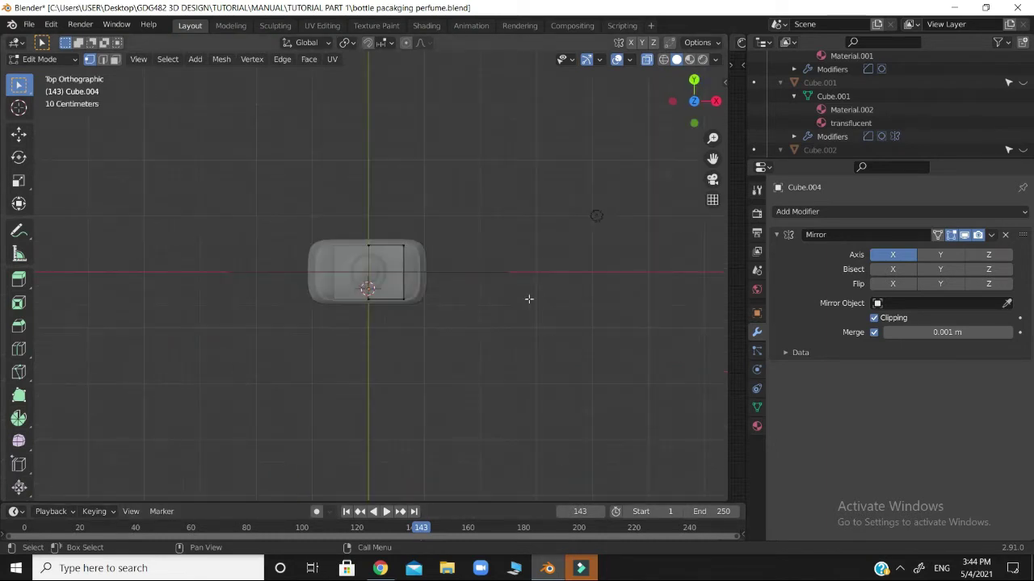
pyautogui.scroll(4, 557, 352)
pyautogui.moveTo(333, 194); pyautogui.dragTo(485, 355)
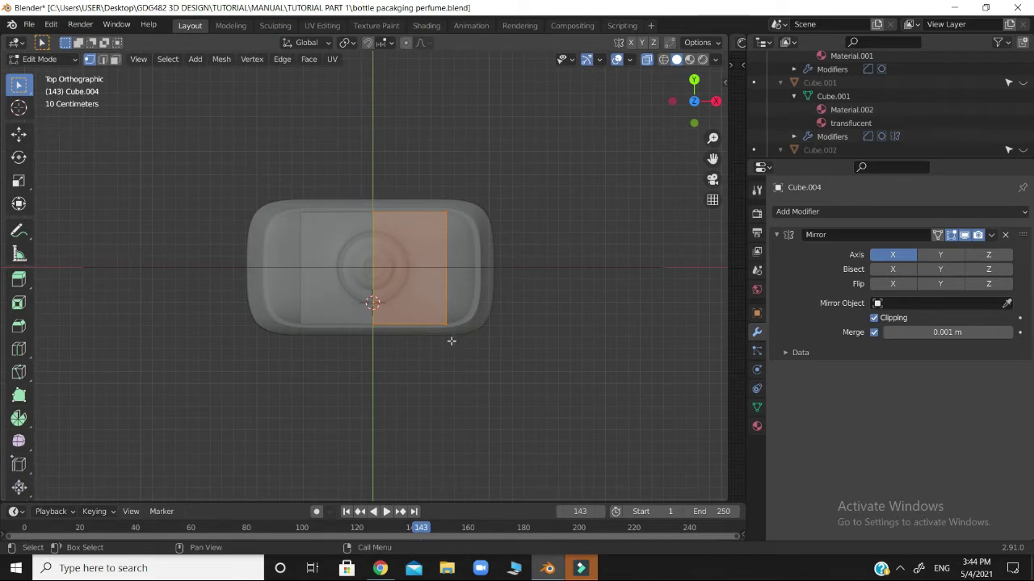
pyautogui.press('s')
pyautogui.press('x')
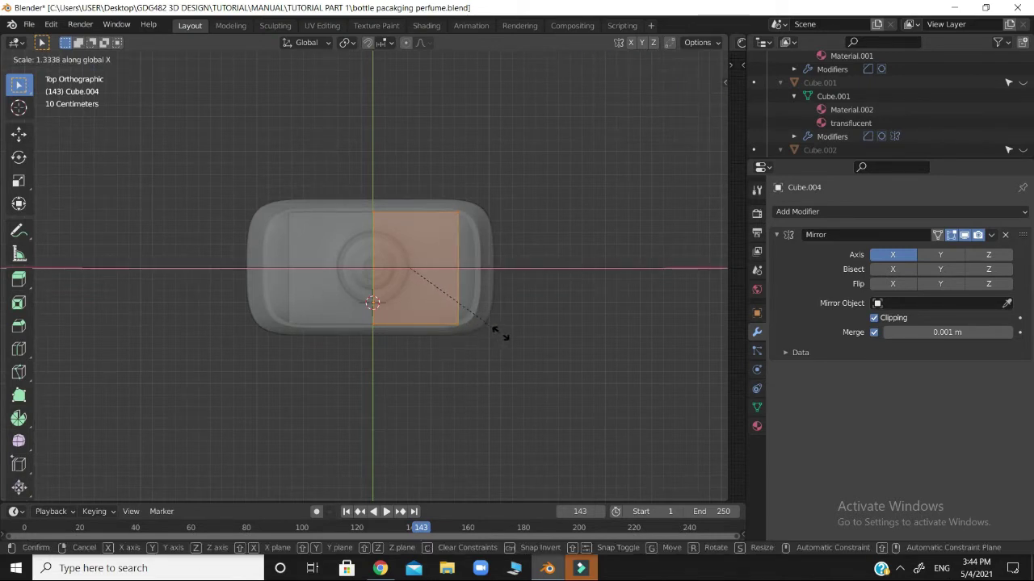
pyautogui.click(507, 331)
pyautogui.click(526, 315)
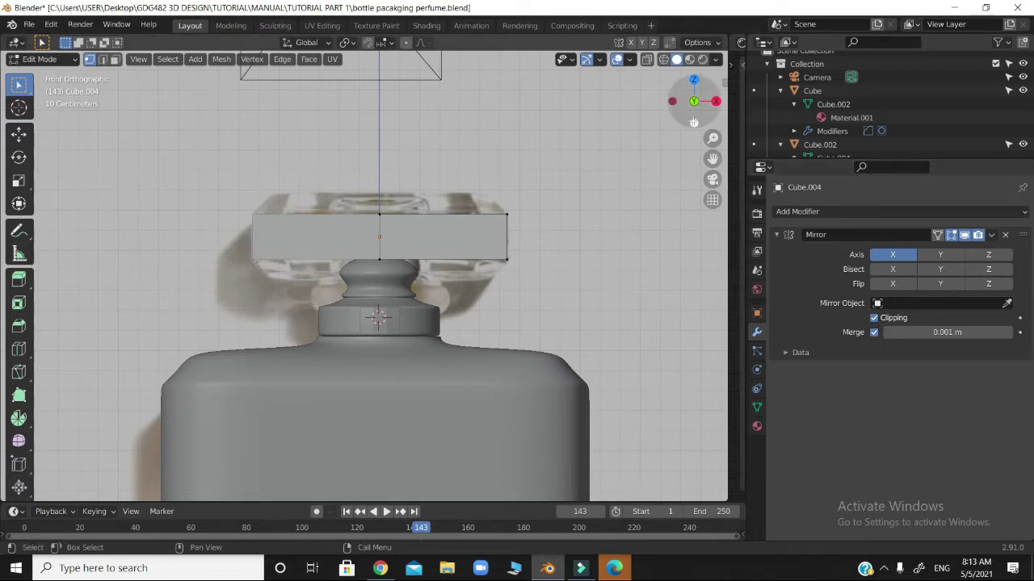
# Step: Enable X-ray in the front view and move the cap half's outer-side vertices about -0.138 m along X to the reference's inner facet line
pyautogui.moveTo(692, 102); pyautogui.dragTo(692, 123)
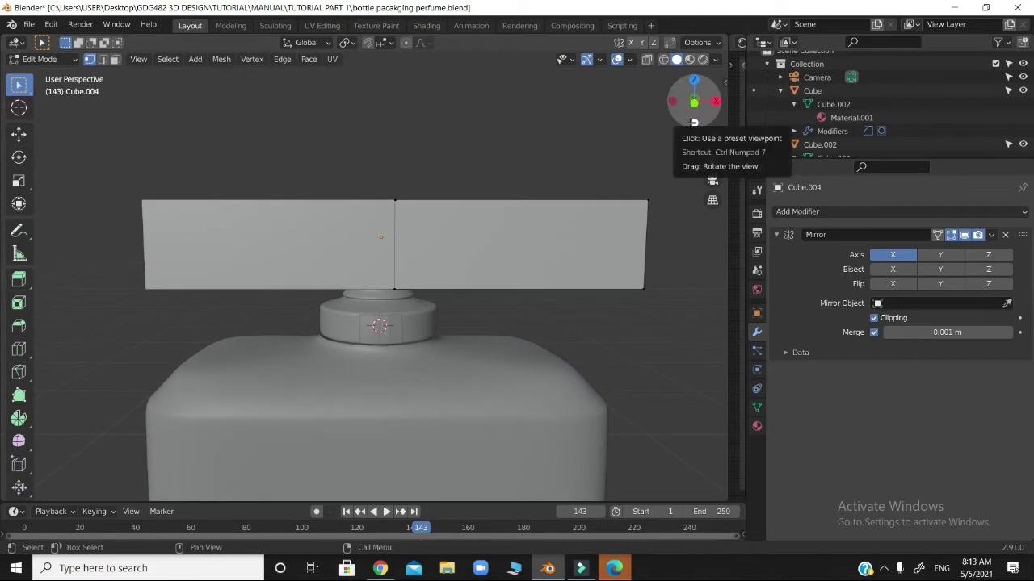
pyautogui.click(692, 123)
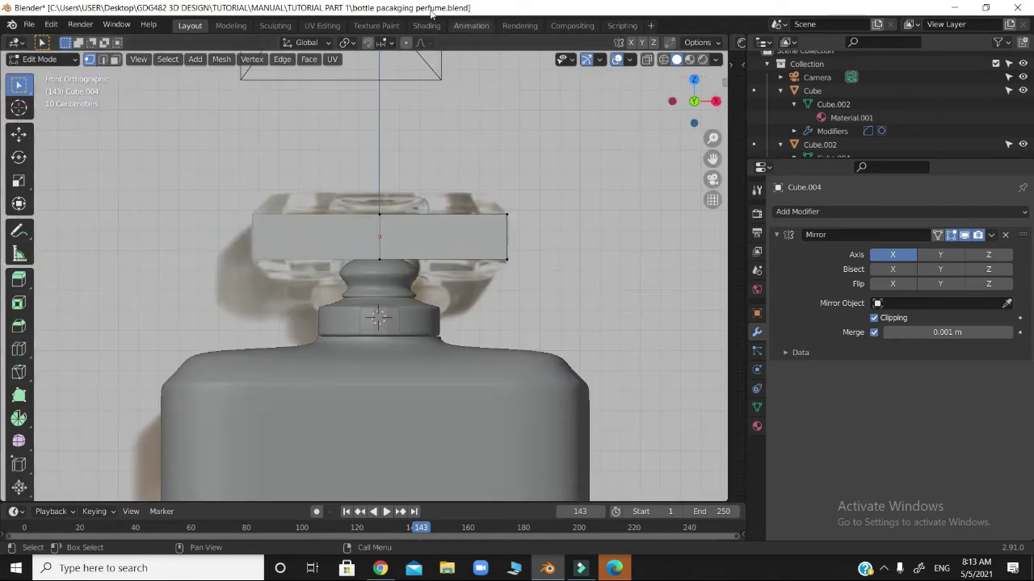
pyautogui.scroll(3, 507, 219)
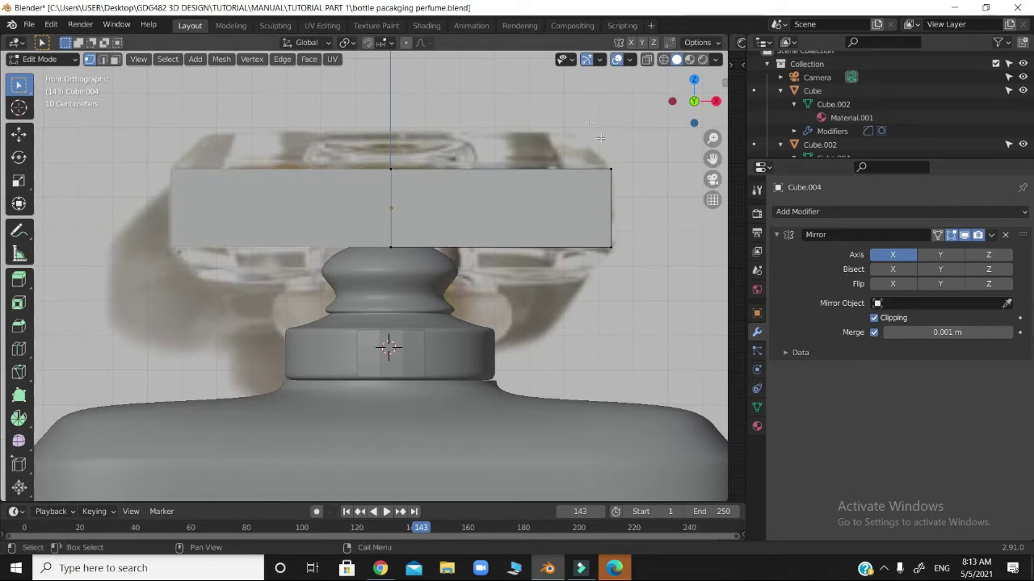
pyautogui.click(648, 61)
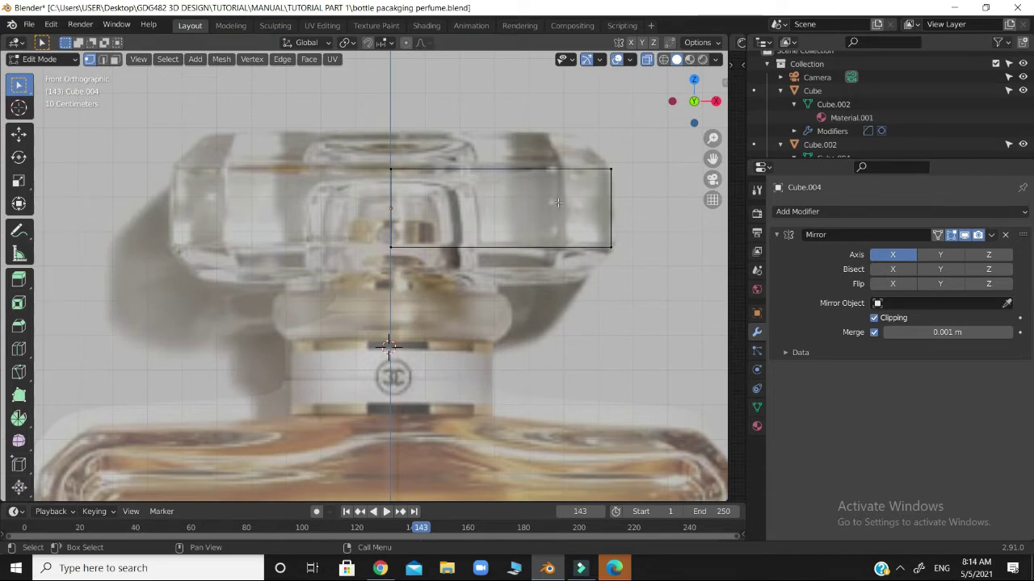
pyautogui.click(646, 60)
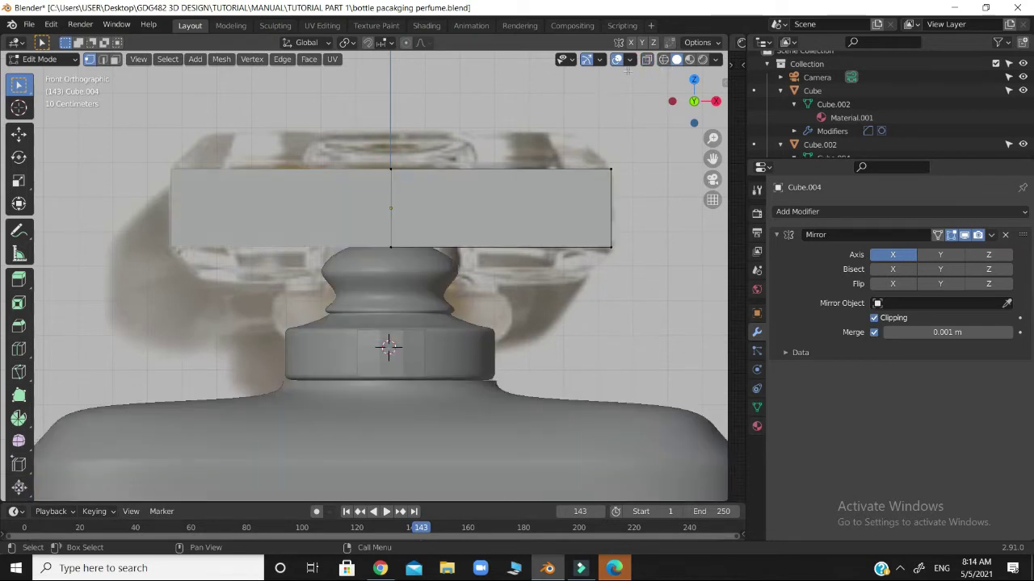
pyautogui.hotkey('alt', 'z')
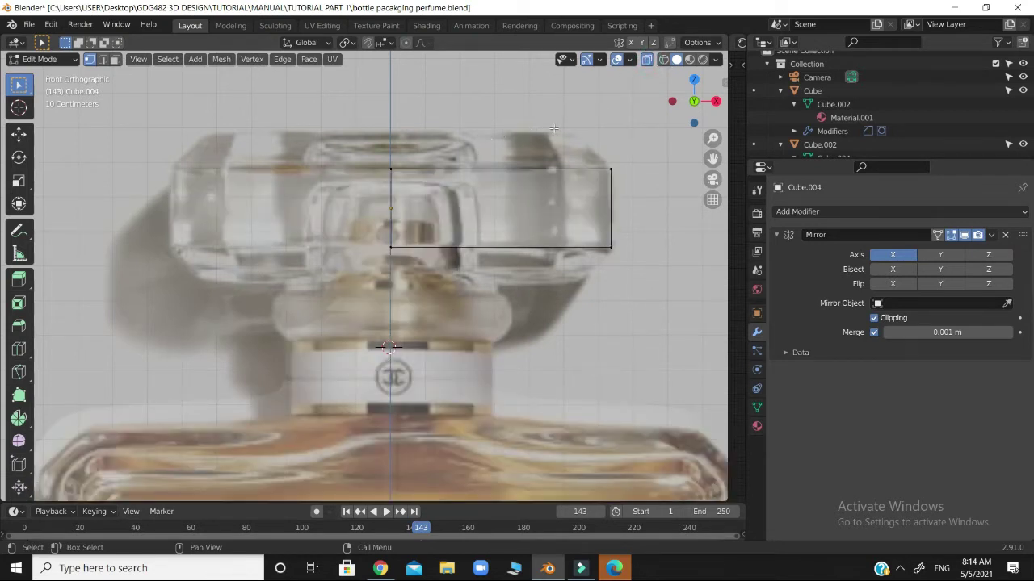
pyautogui.moveTo(572, 130); pyautogui.dragTo(638, 280)
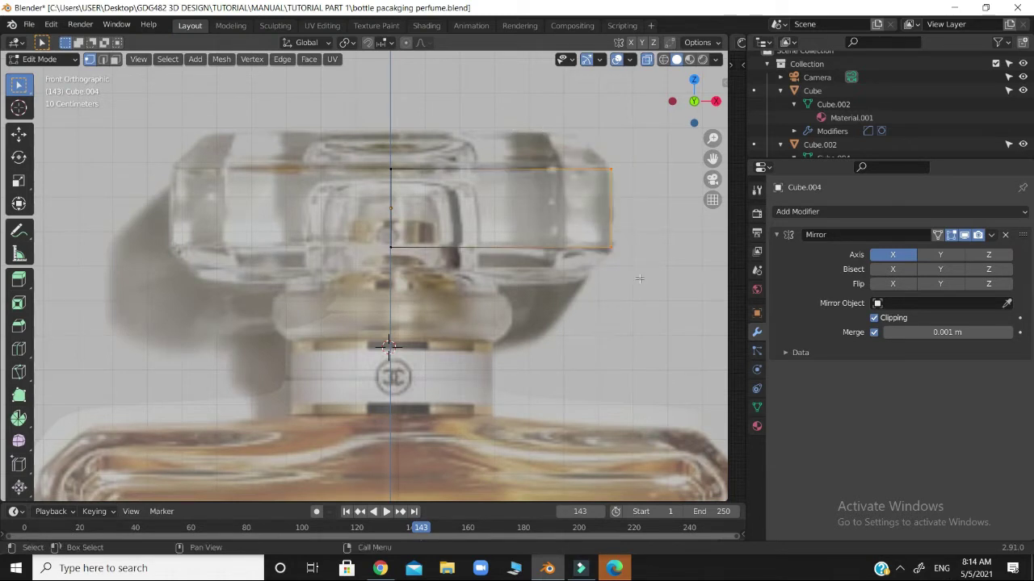
pyautogui.press('g')
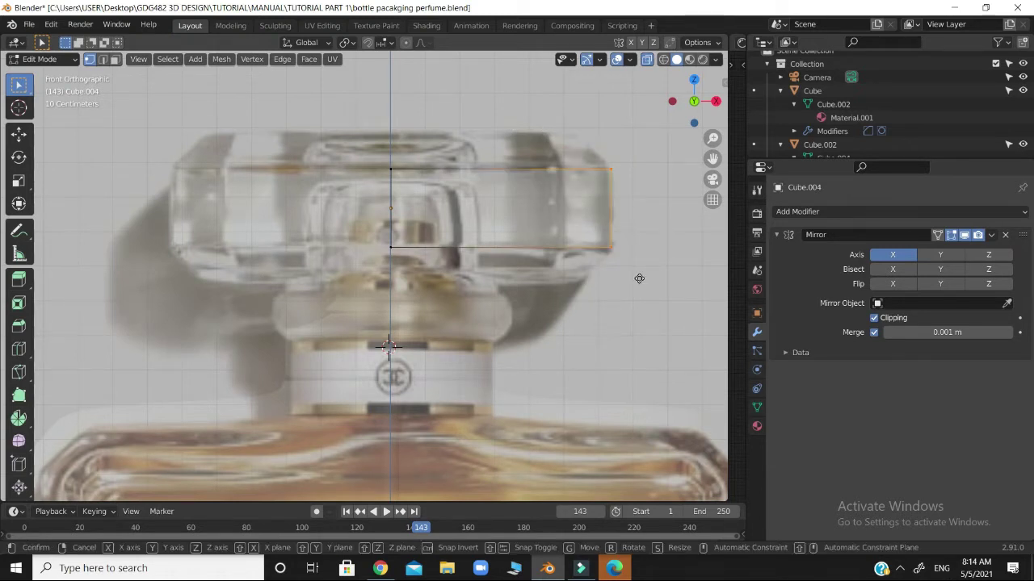
pyautogui.press('x')
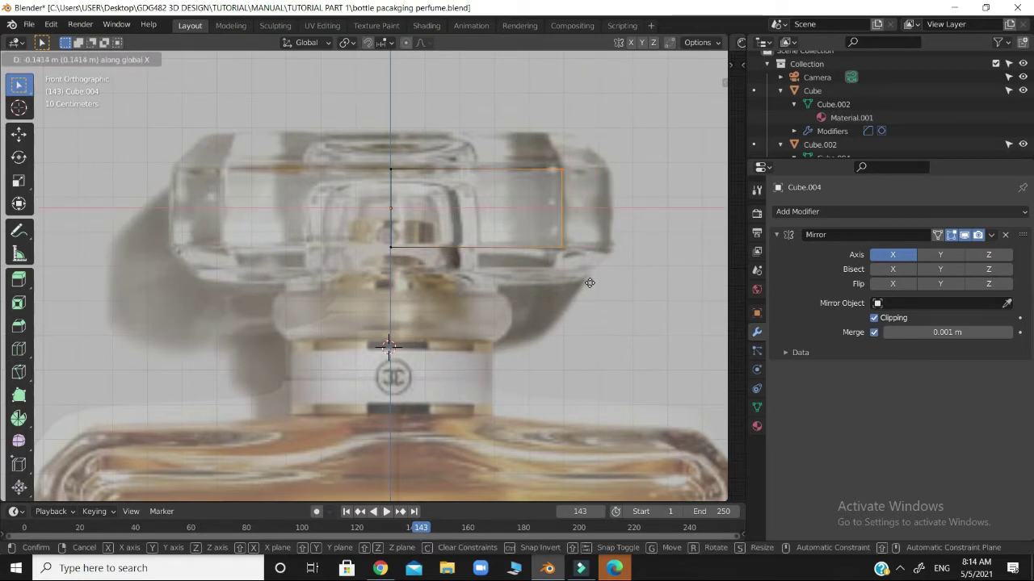
pyautogui.click(592, 283)
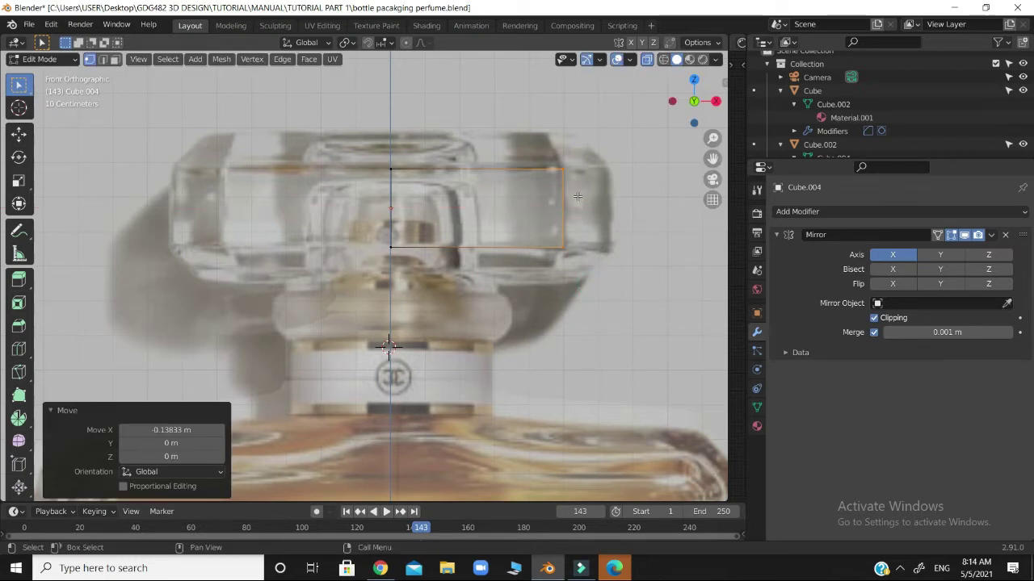
# Step: Extrude the cap half's outer side about 0.138 m along X to the reference's outer edge
pyautogui.press('g')
pyautogui.press('x')
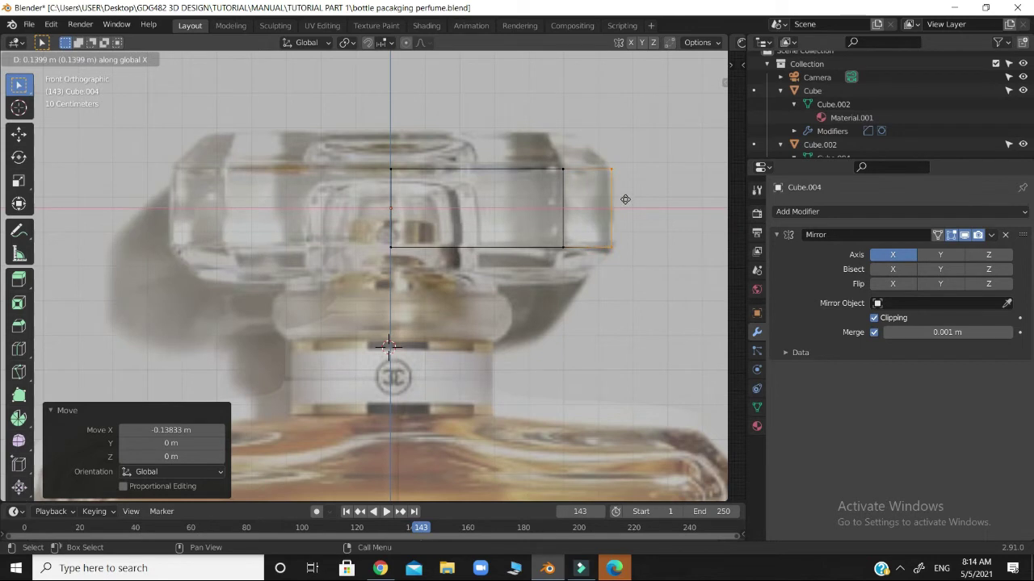
pyautogui.click(625, 200)
pyautogui.click(632, 168)
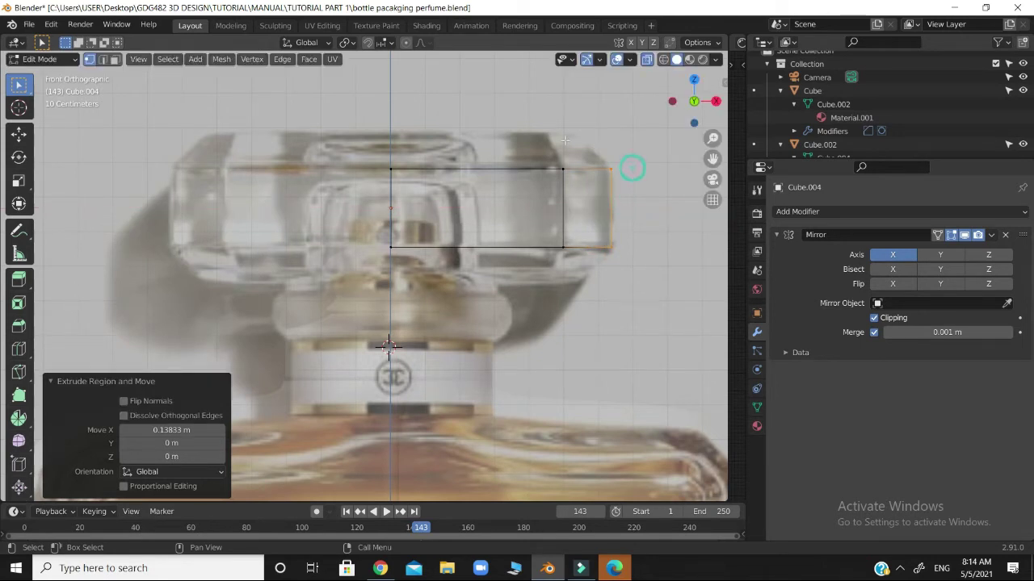
# Step: Extrude the cap half's top faces about 0.11 m upward and scale them inward to form the upper sloped facets
pyautogui.moveTo(369, 143); pyautogui.dragTo(636, 207)
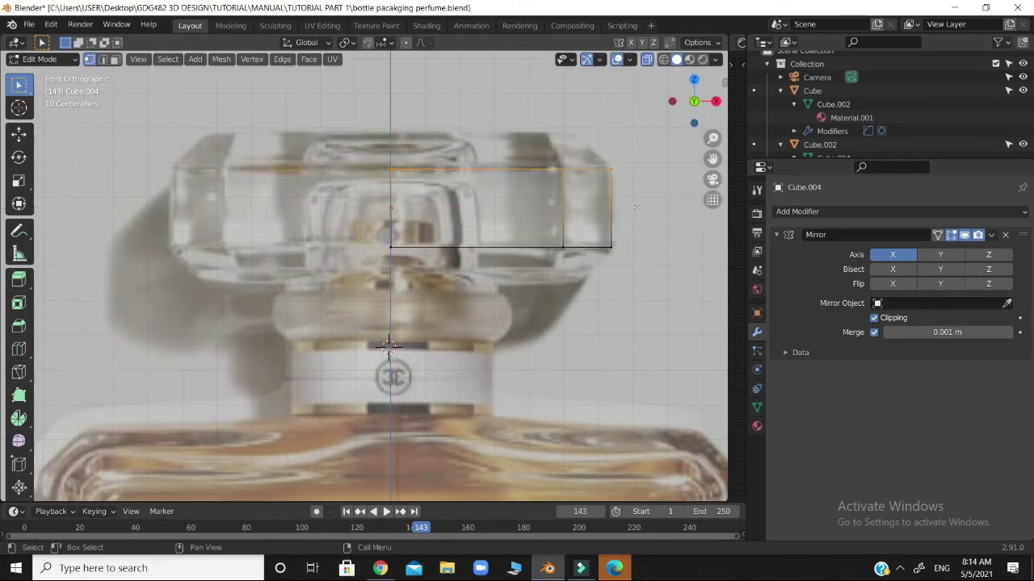
pyautogui.press('e')
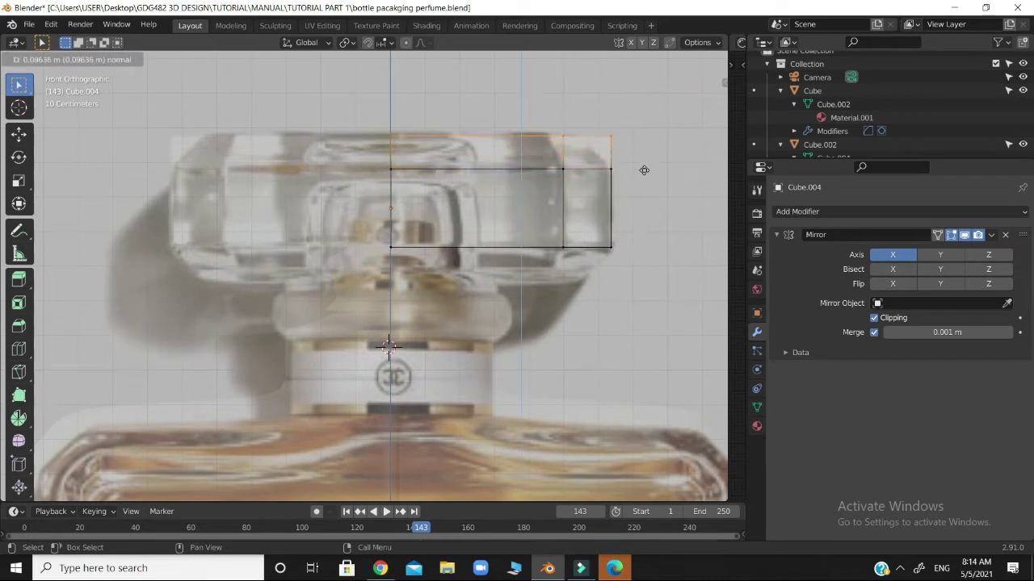
pyautogui.click(644, 169)
pyautogui.press('s')
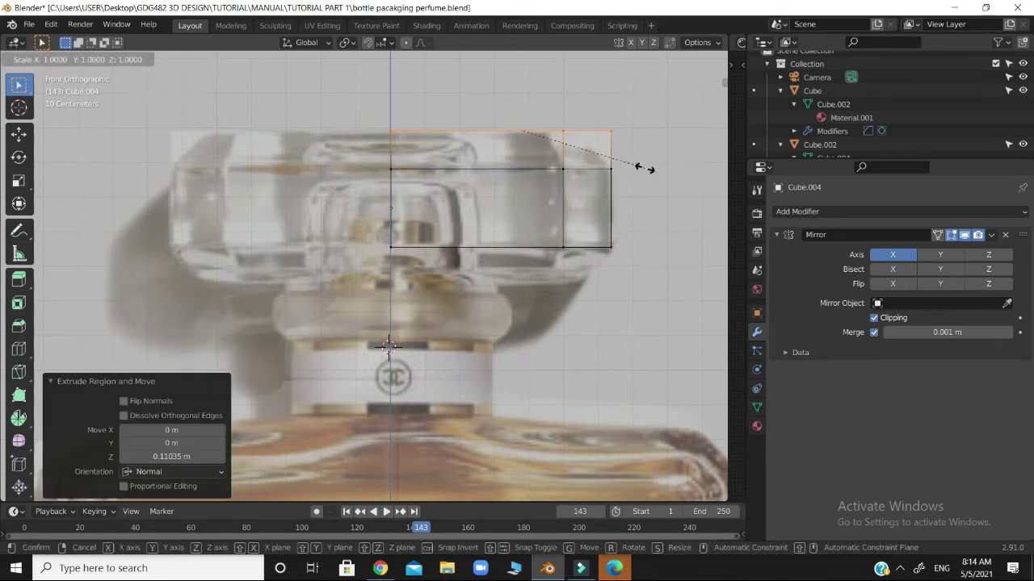
pyautogui.click(579, 177)
# Step: Extrude the cap half's bottom faces about 0.058 m downward and scale them to 0.864
pyautogui.moveTo(333, 234); pyautogui.dragTo(640, 297)
pyautogui.press('e')
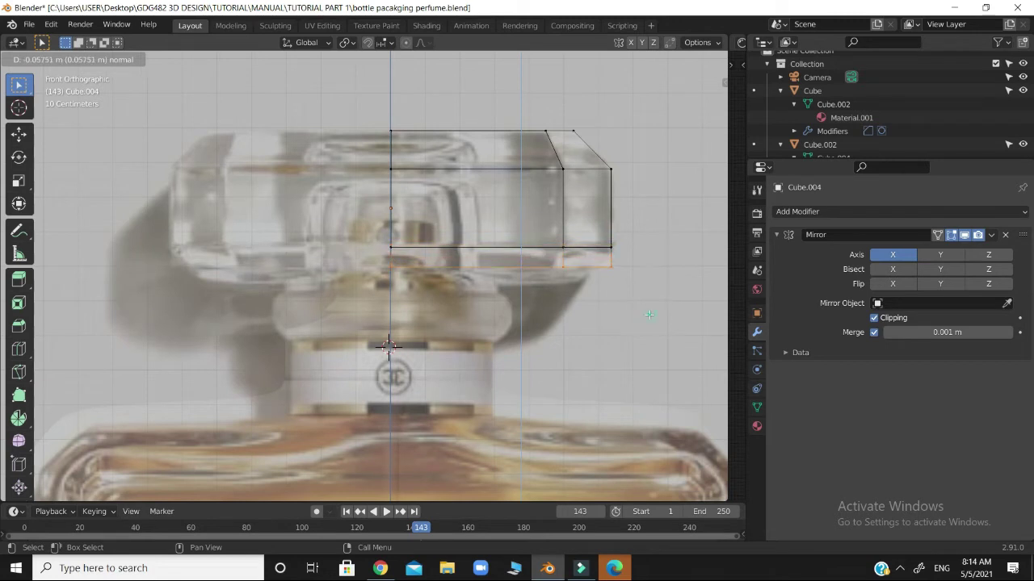
pyautogui.click(650, 315)
pyautogui.press('s')
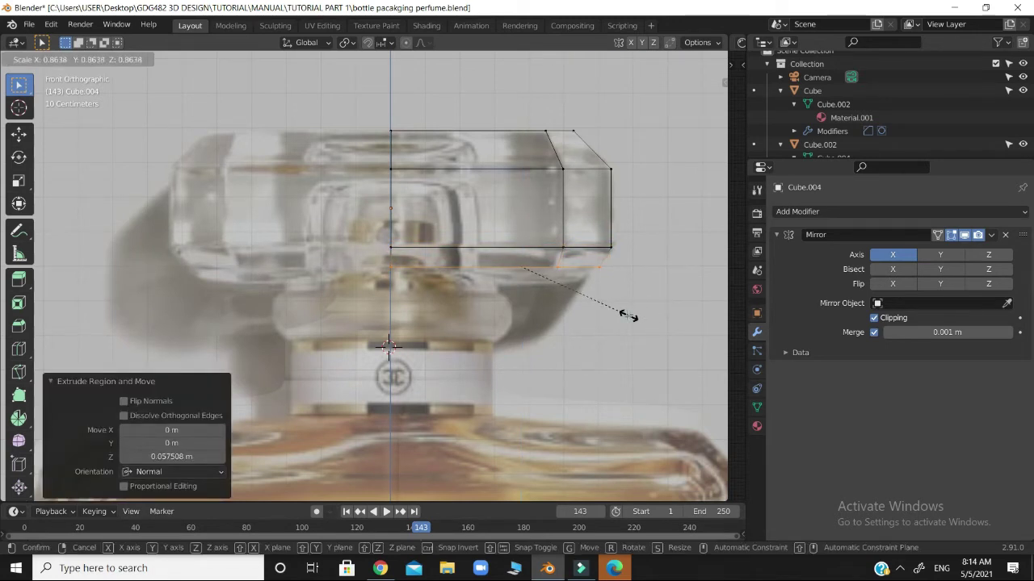
pyautogui.click(628, 315)
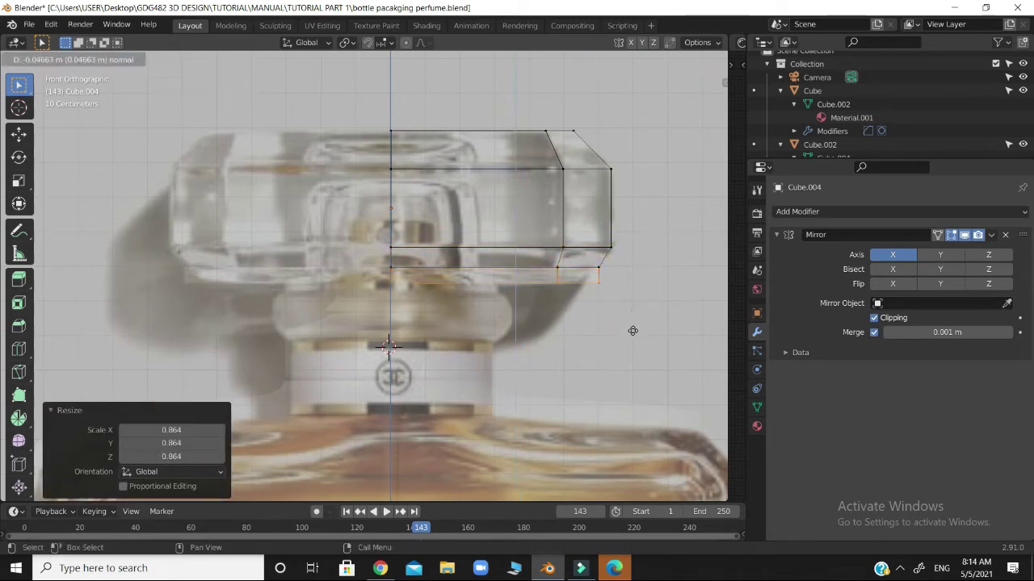
# Step: Extrude the underside another 0.047 m or so downward and scale it to about 0.84 for a second lower facet
pyautogui.hotkey('ctrl', 'z')
pyautogui.press('s')
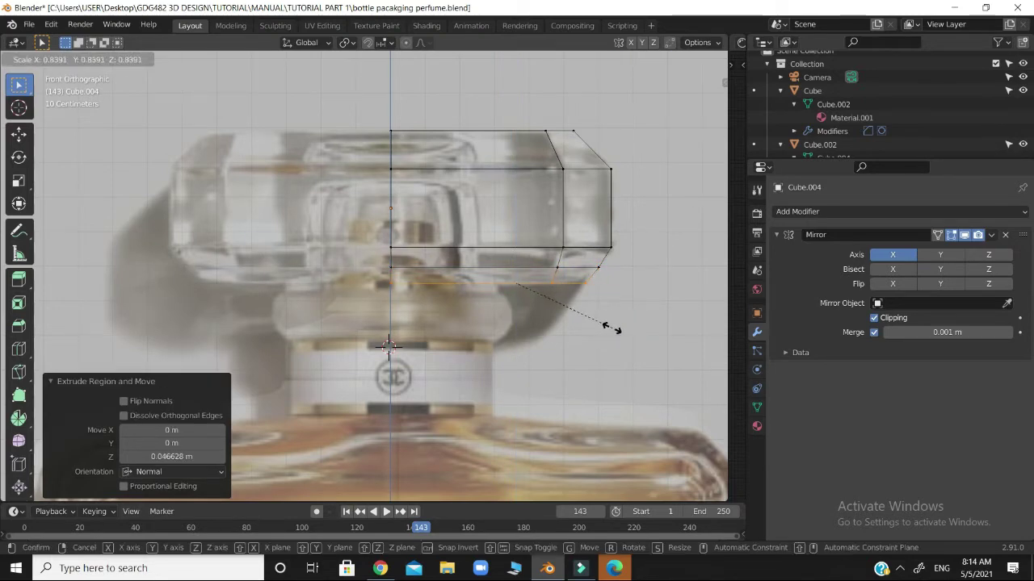
pyautogui.click(611, 328)
pyautogui.click(564, 253)
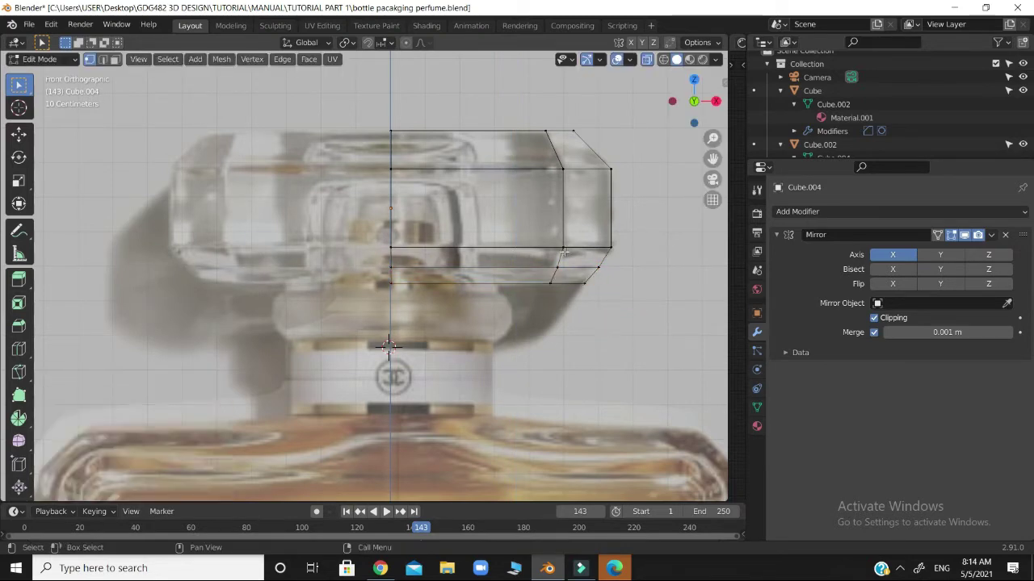
# Step: Turn off X-ray and scale the whole cap object by 0.574 along Y in the top view
pyautogui.moveTo(693, 104); pyautogui.dragTo(685, 114)
pyautogui.click(694, 105)
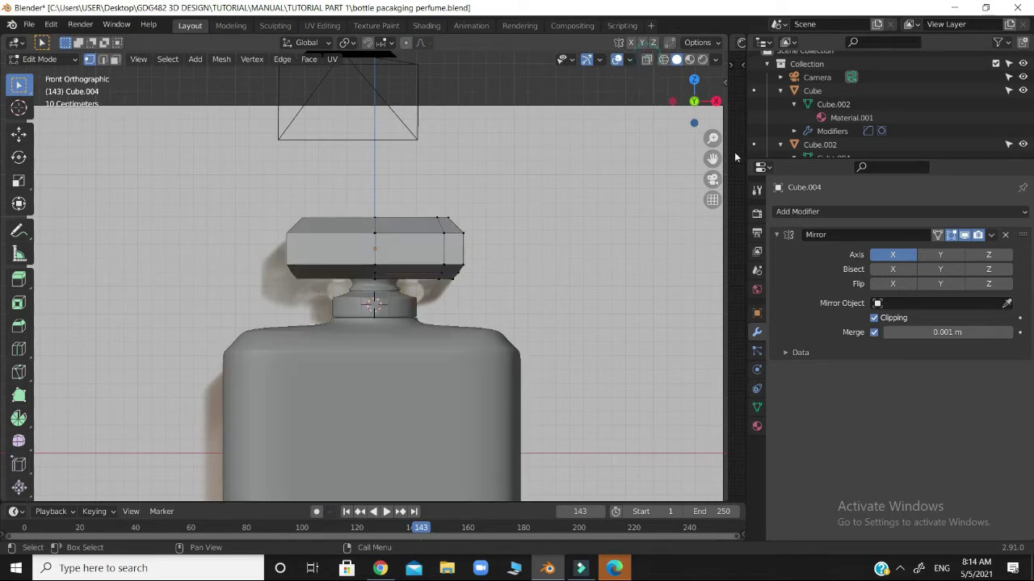
pyautogui.click(646, 59)
pyautogui.moveTo(694, 121); pyautogui.dragTo(694, 113)
pyautogui.click(694, 90)
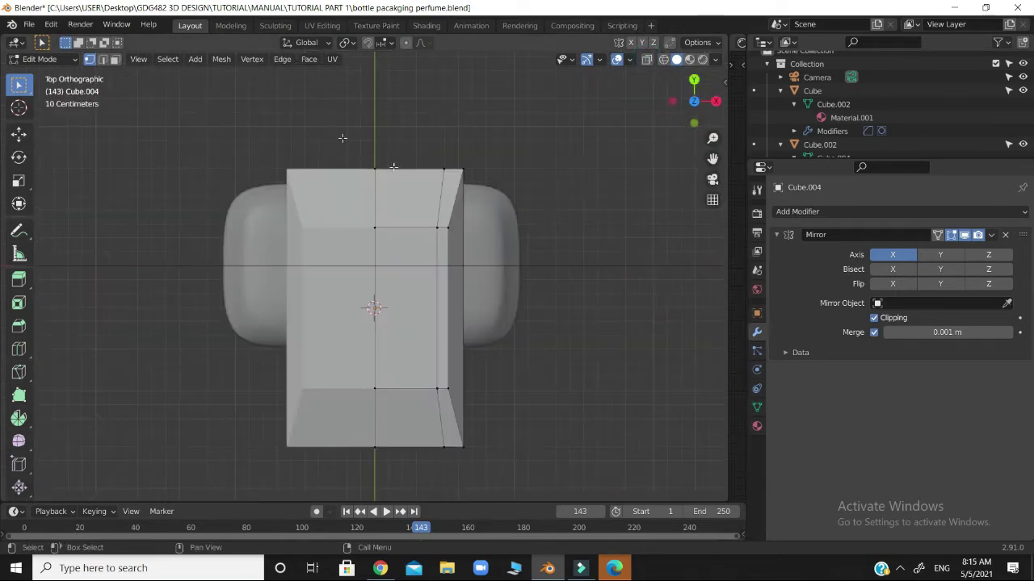
pyautogui.press('Tab')
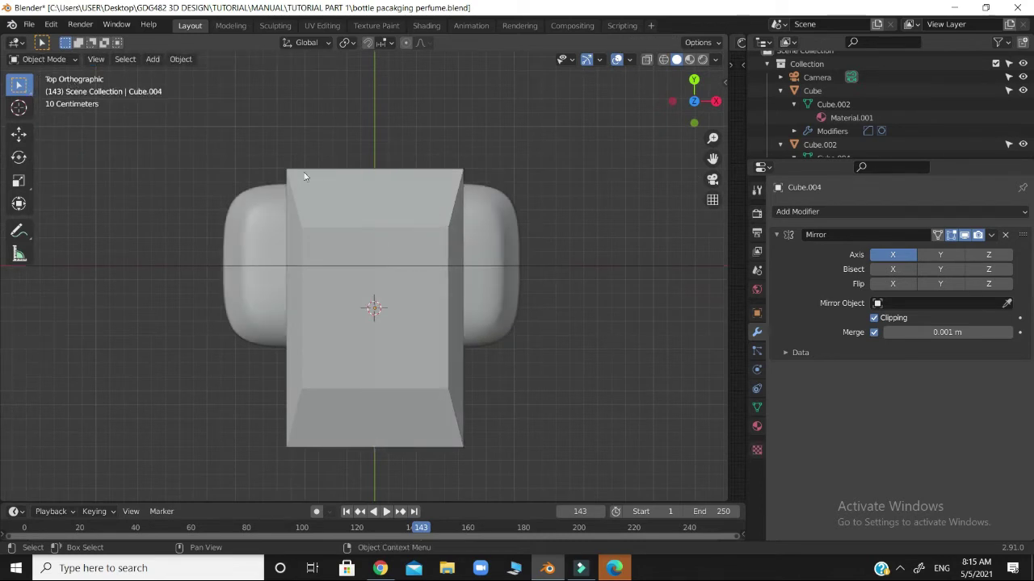
pyautogui.click(409, 219)
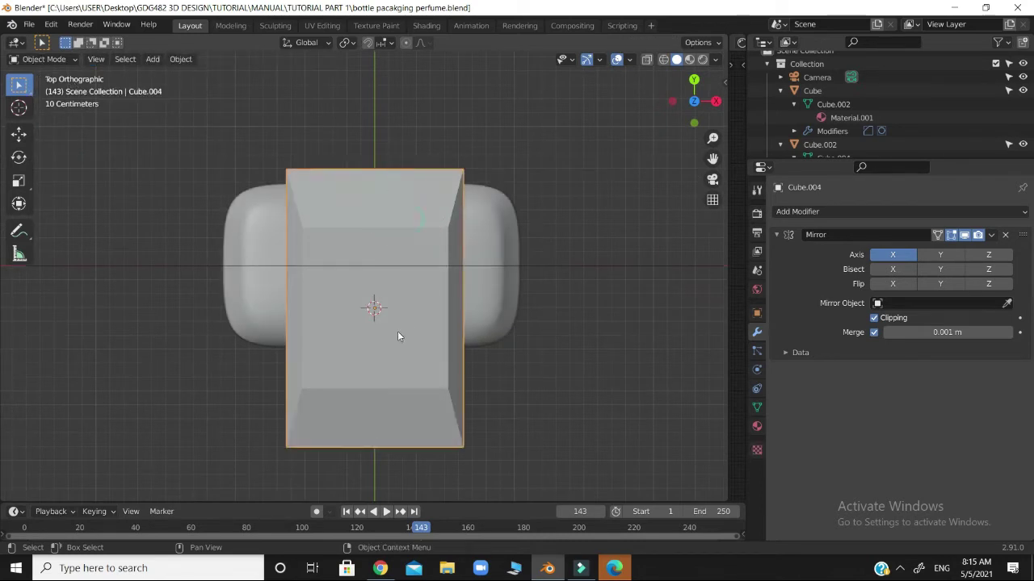
pyautogui.press('s')
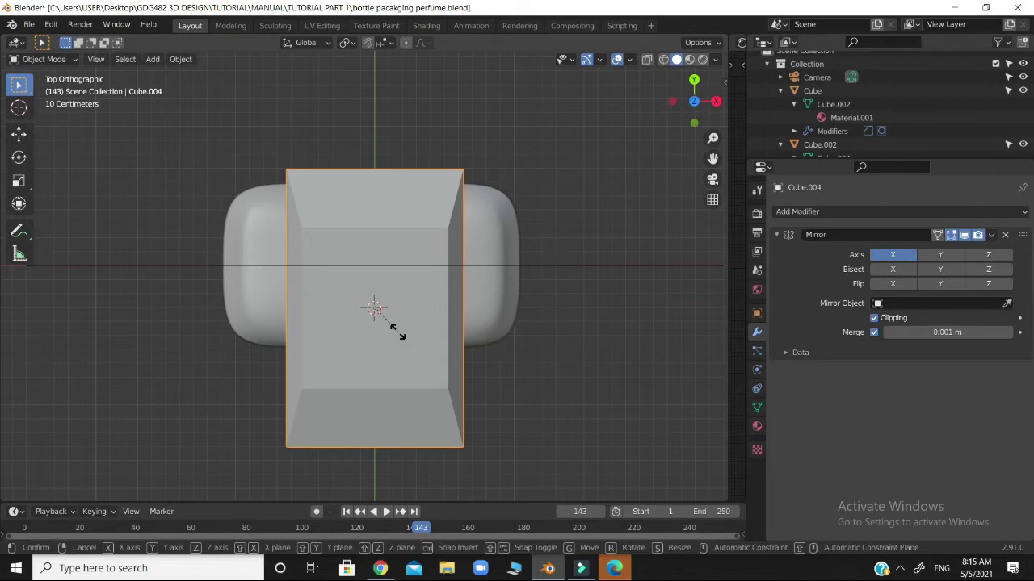
pyautogui.press('y')
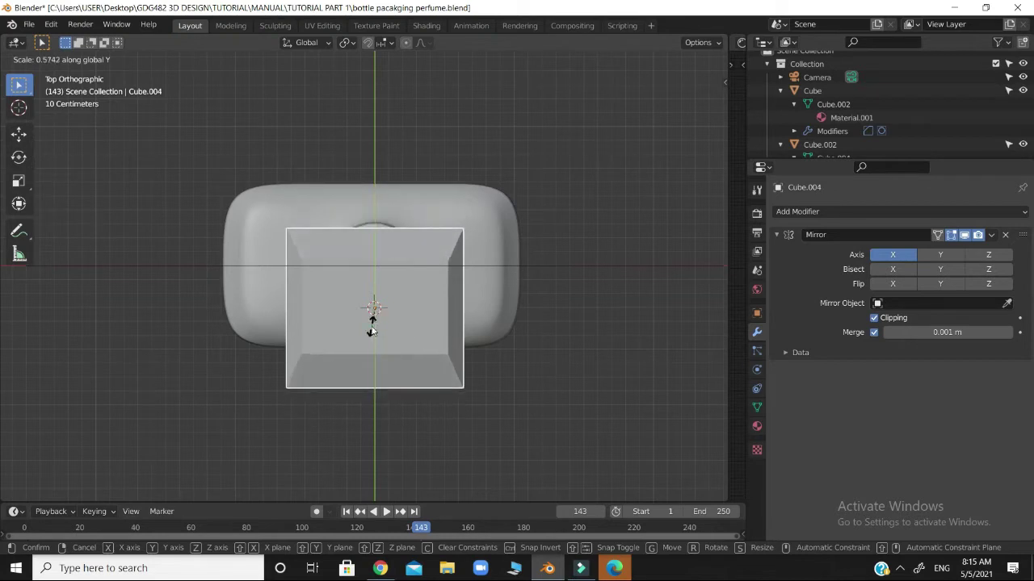
pyautogui.click(374, 330)
# Step: Centre the cap over the bottle, moving it about 0.302 m along Y and finally about -0.015 m along X
pyautogui.press('g')
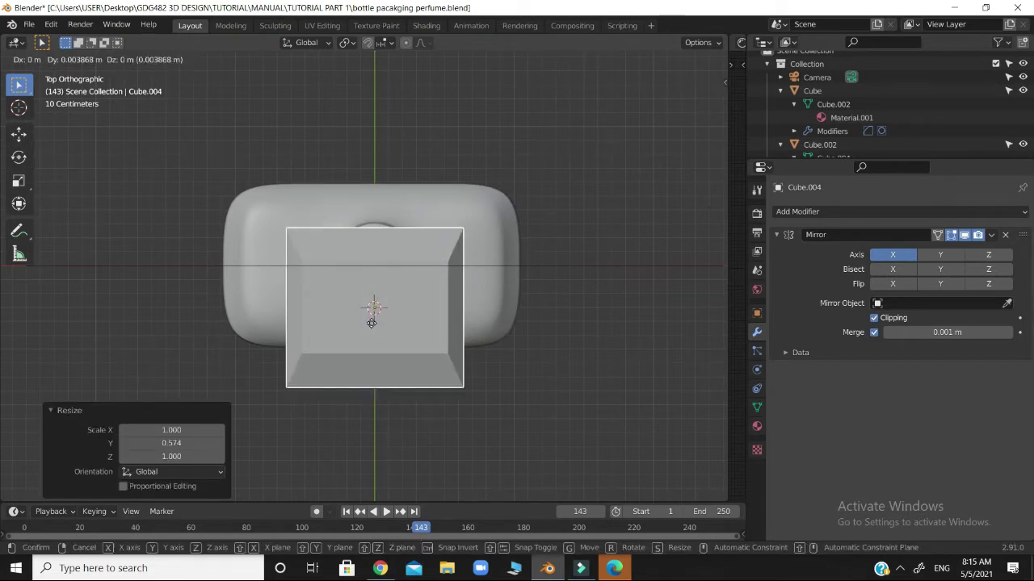
pyautogui.press('y')
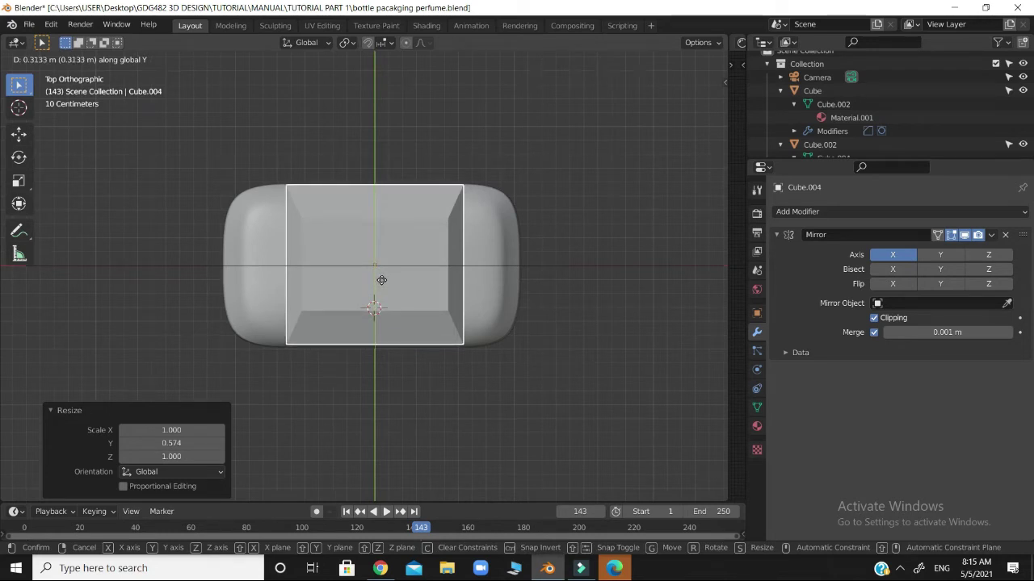
pyautogui.press('x')
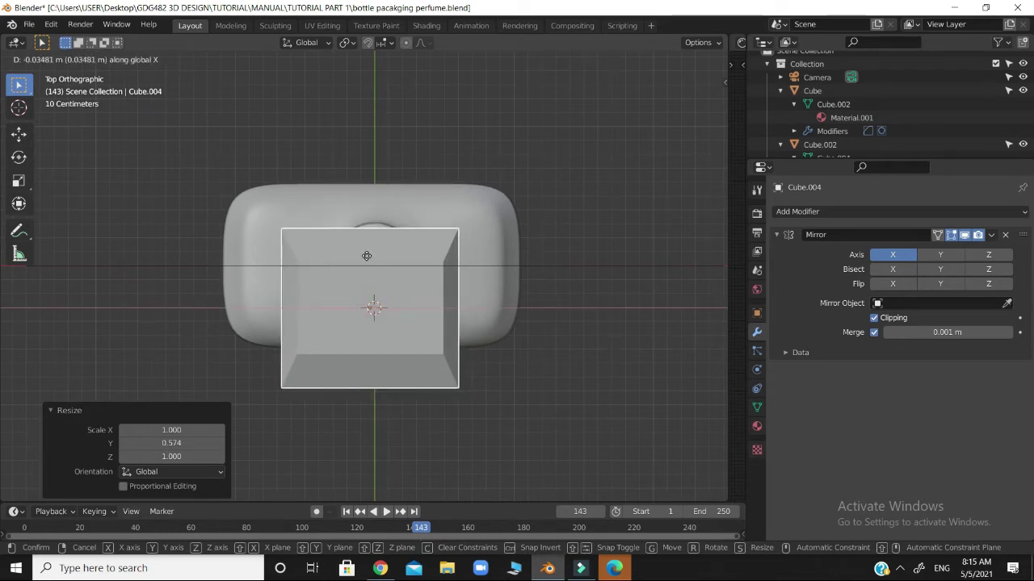
pyautogui.click(372, 257)
pyautogui.press('y')
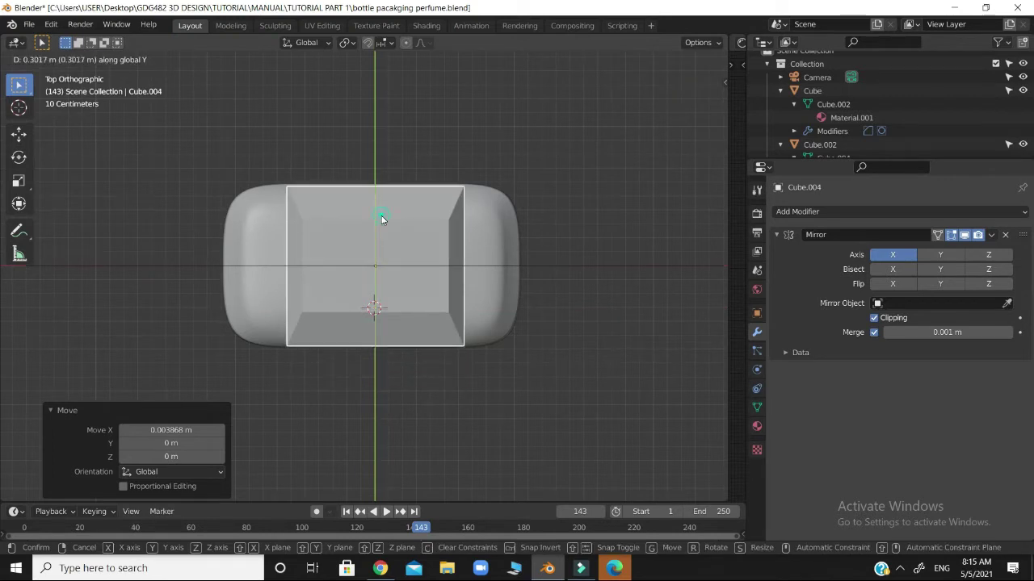
pyautogui.click(382, 216)
pyautogui.press('g')
pyautogui.press('x')
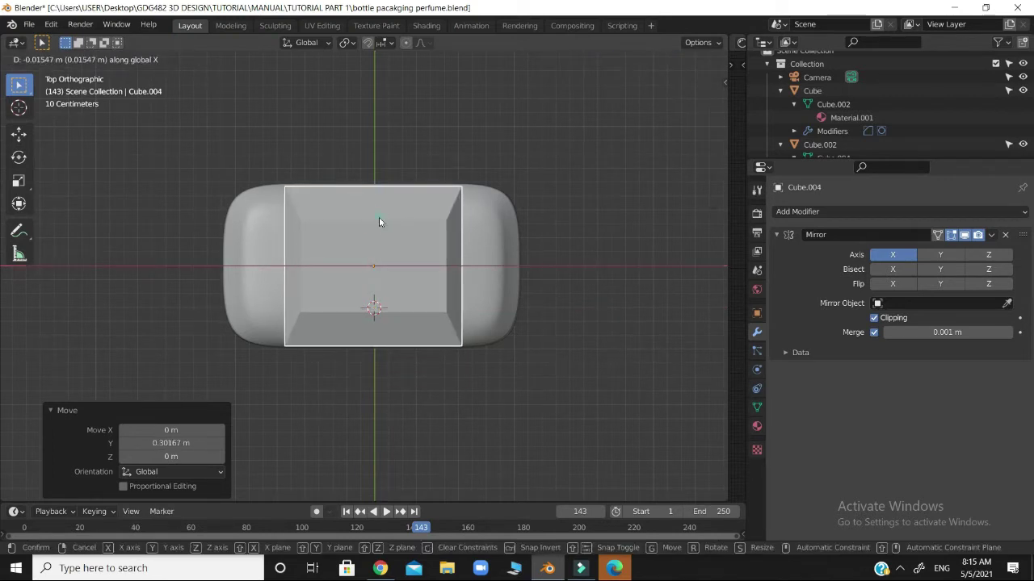
pyautogui.click(378, 217)
# Step: Inspect the cap's fit on the bottle in perspective and compare its outline with the reference using X-ray
pyautogui.moveTo(693, 101); pyautogui.dragTo(693, 214)
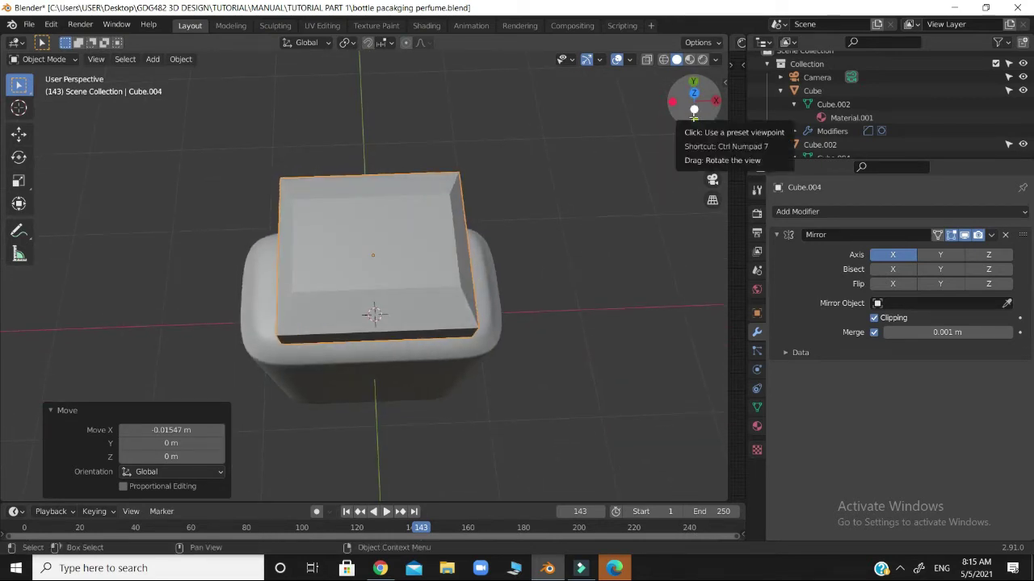
pyautogui.press('KP_1')
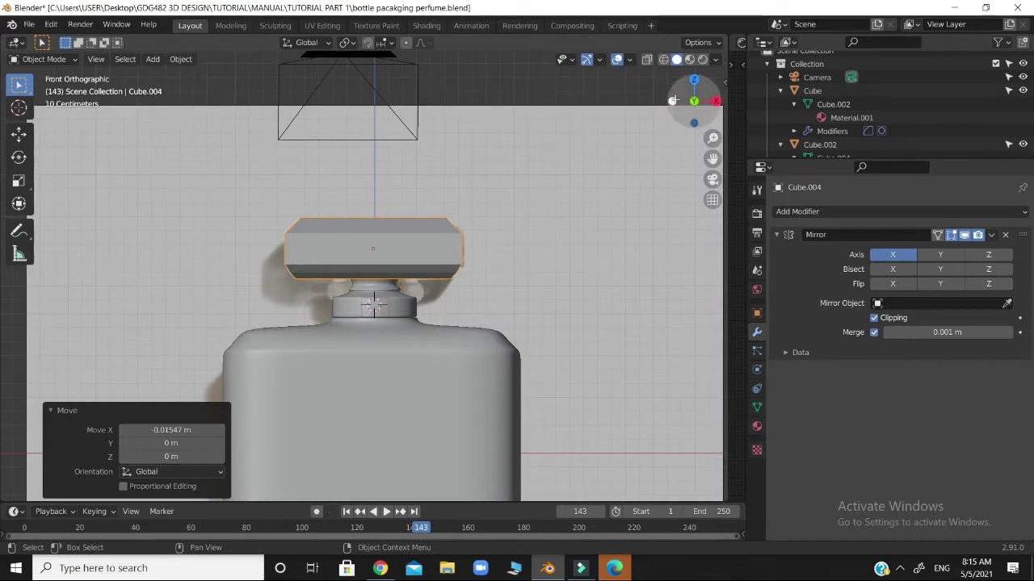
pyautogui.moveTo(685, 96); pyautogui.dragTo(645, 116)
pyautogui.scroll(-4, 529, 240)
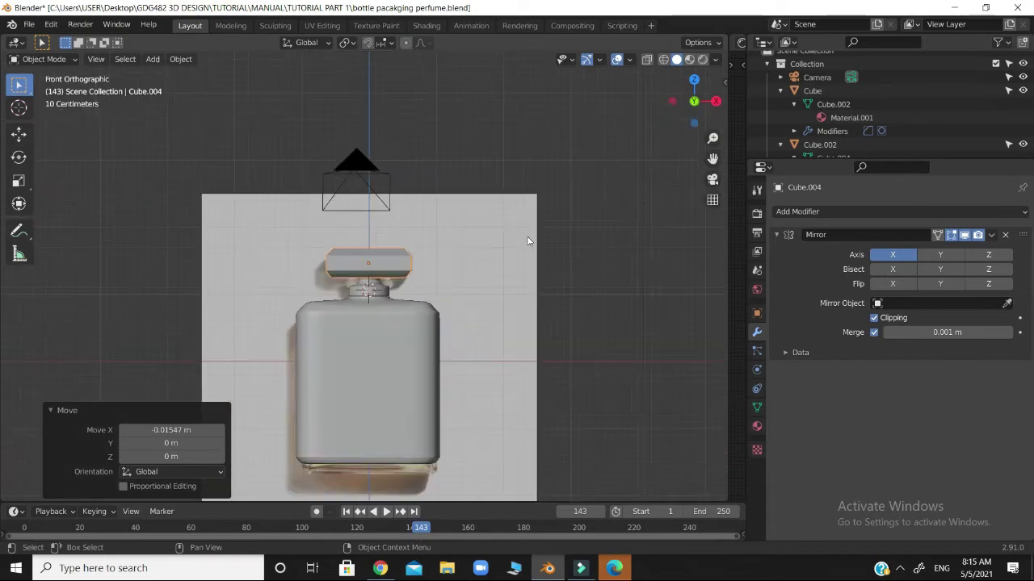
pyautogui.scroll(10, 526, 233)
pyautogui.click(646, 61)
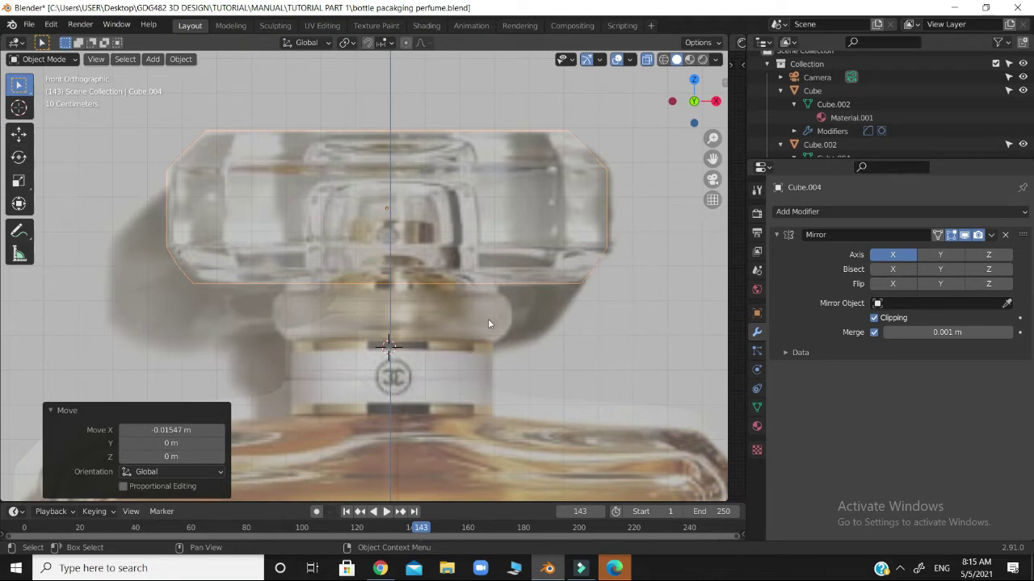
pyautogui.scroll(-2, 665, 231)
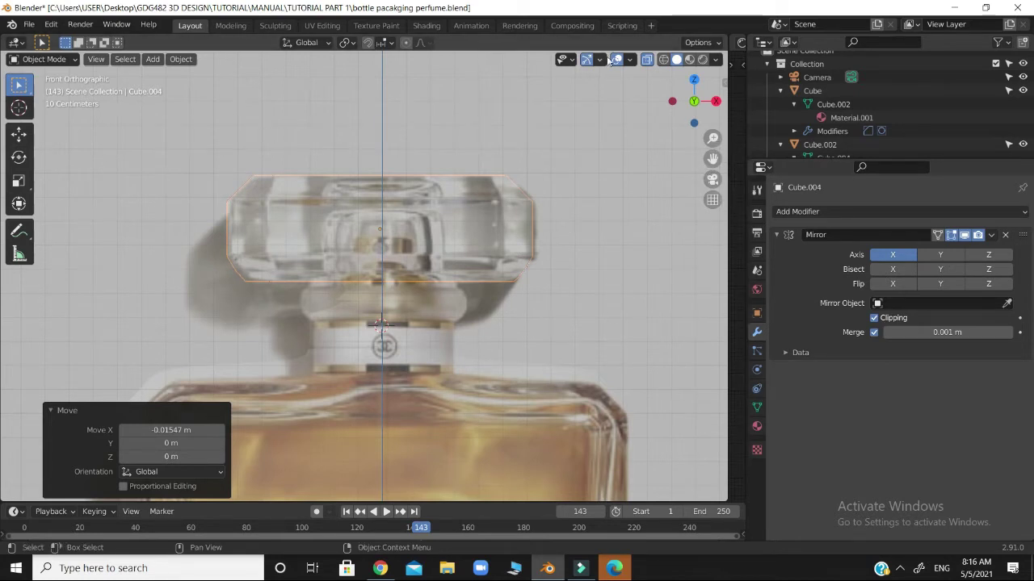
pyautogui.click(647, 60)
pyautogui.scroll(-4, 468, 302)
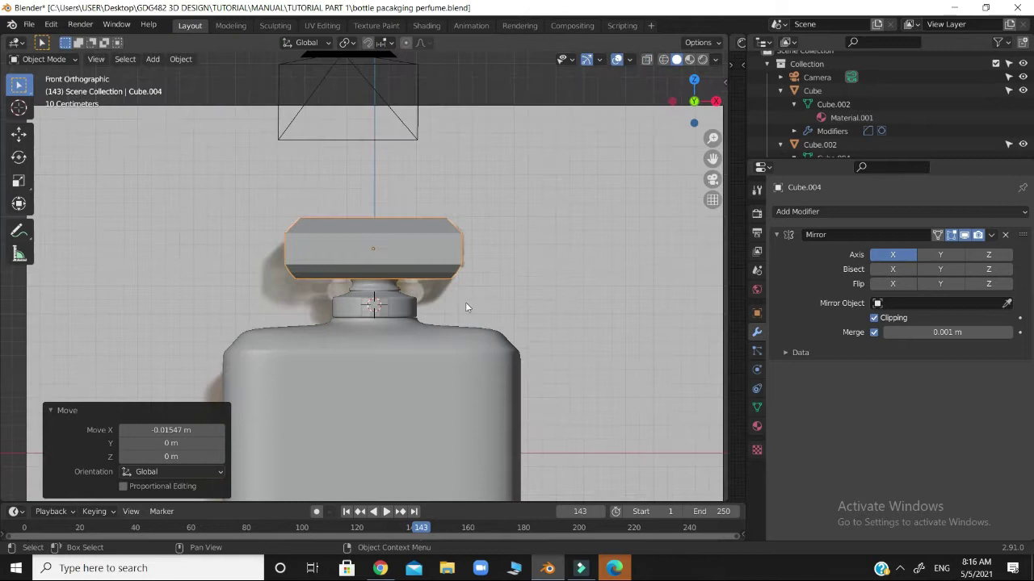
# Step: Hide the bottle body, neck ring, inner liquid and pump tube, leaving only the cap and reference image
pyautogui.click(407, 301)
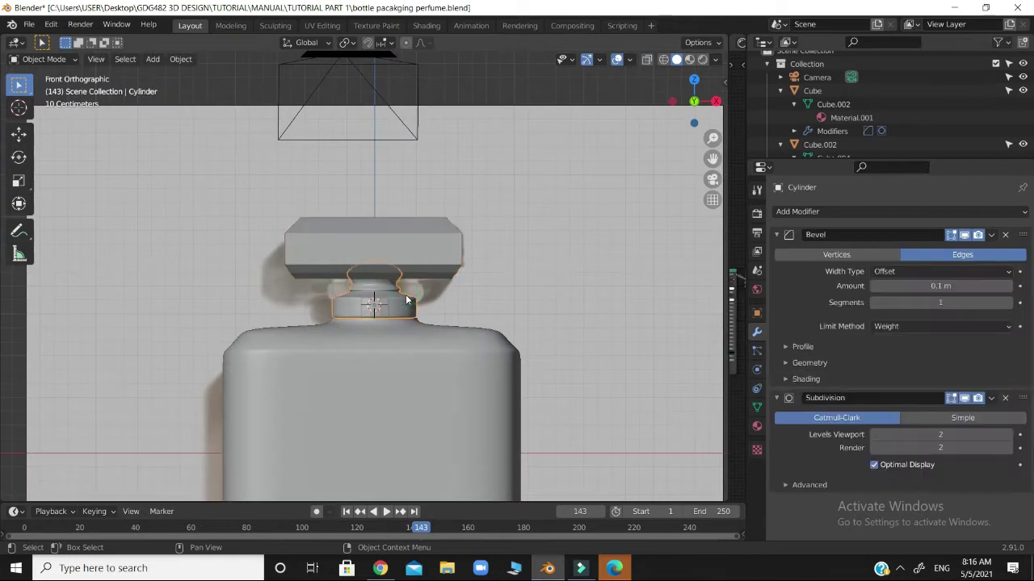
pyautogui.click(415, 383)
pyautogui.press('h')
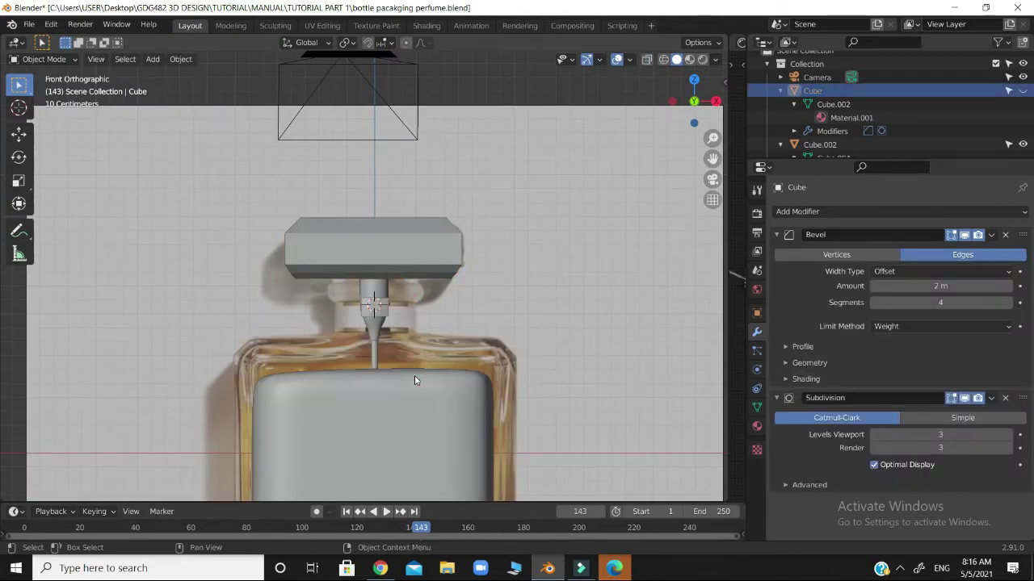
pyautogui.click(498, 443)
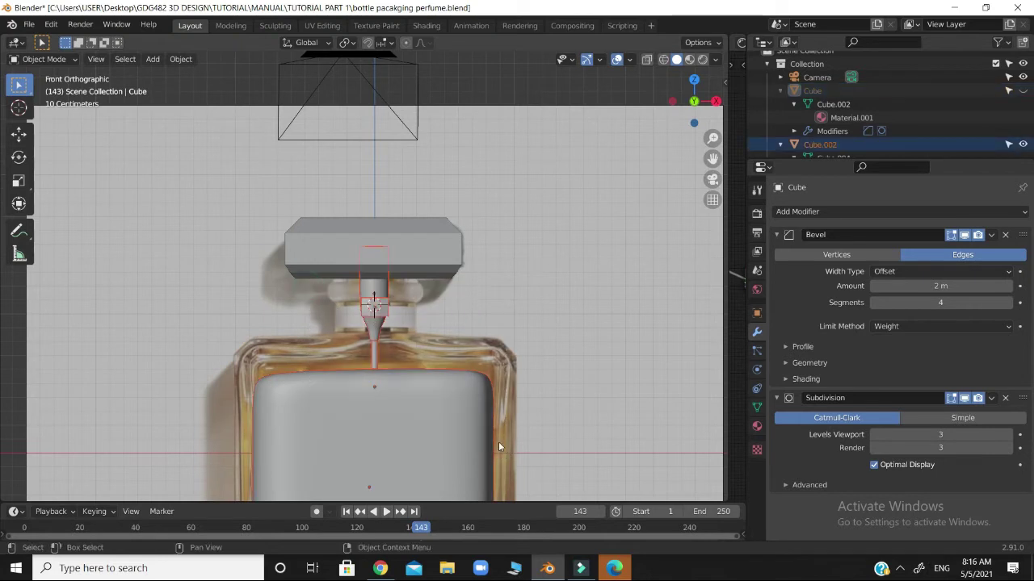
pyautogui.press('h')
# Step: Enter Edit Mode on the isolated cap and examine its facets in perspective and from the front
pyautogui.moveTo(693, 104); pyautogui.dragTo(696, 33)
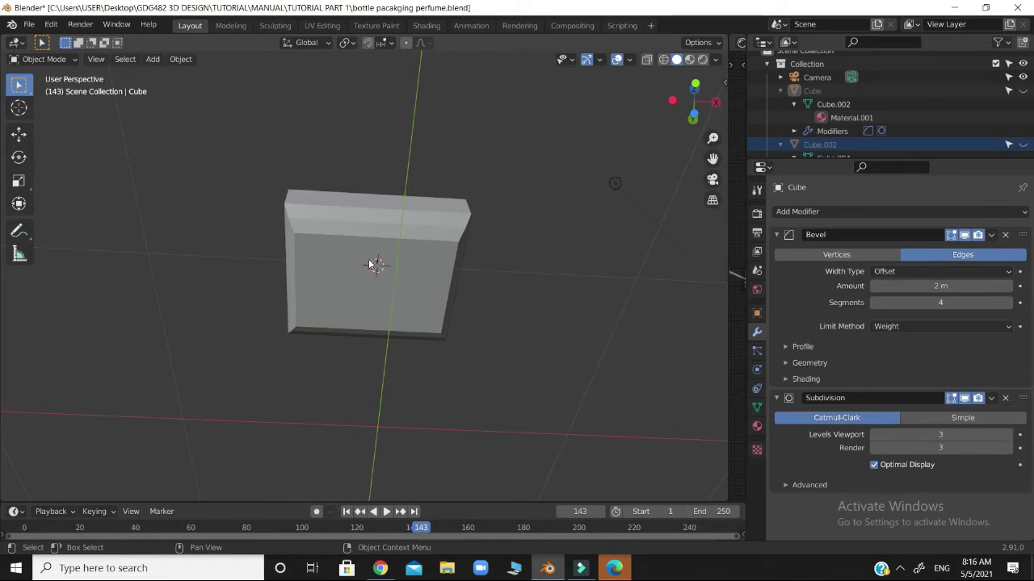
pyautogui.press('KP_1')
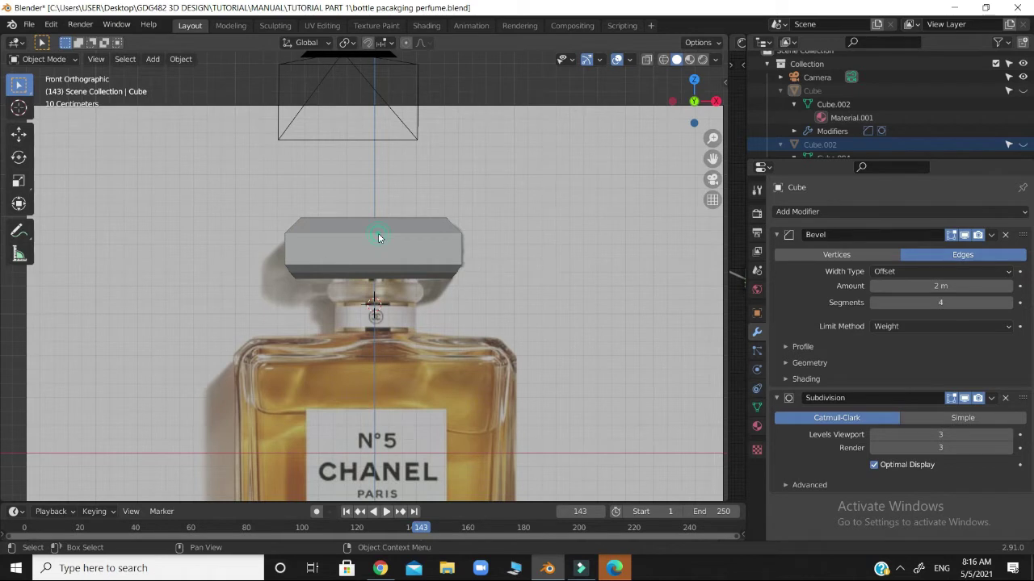
pyautogui.click(379, 238)
pyautogui.press('Tab')
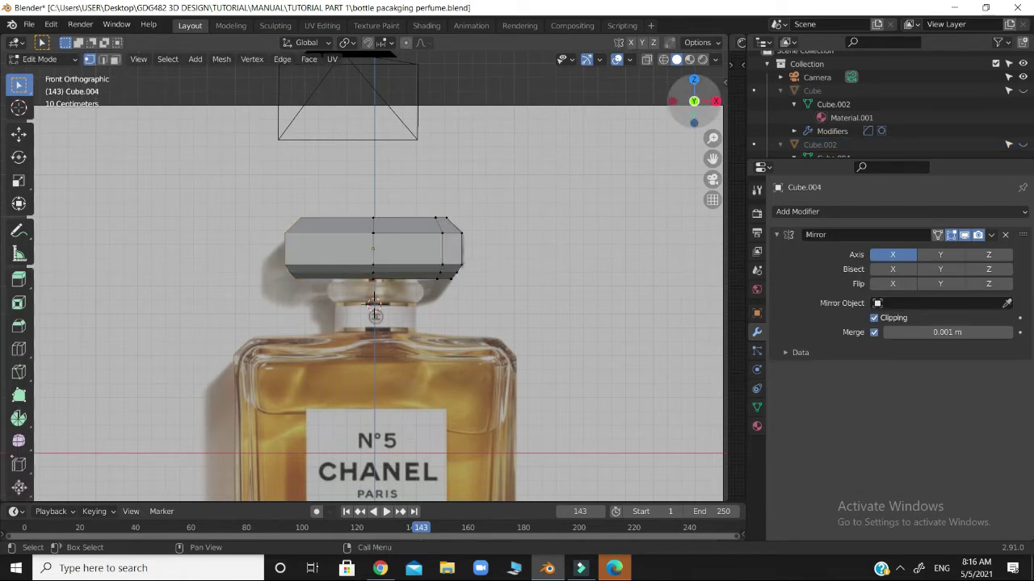
pyautogui.moveTo(694, 127)
pyautogui.mouseDown()
pyautogui.moveTo(705, 144)
pyautogui.moveTo(693, 159)
pyautogui.moveTo(694, 144)
pyautogui.mouseUp()
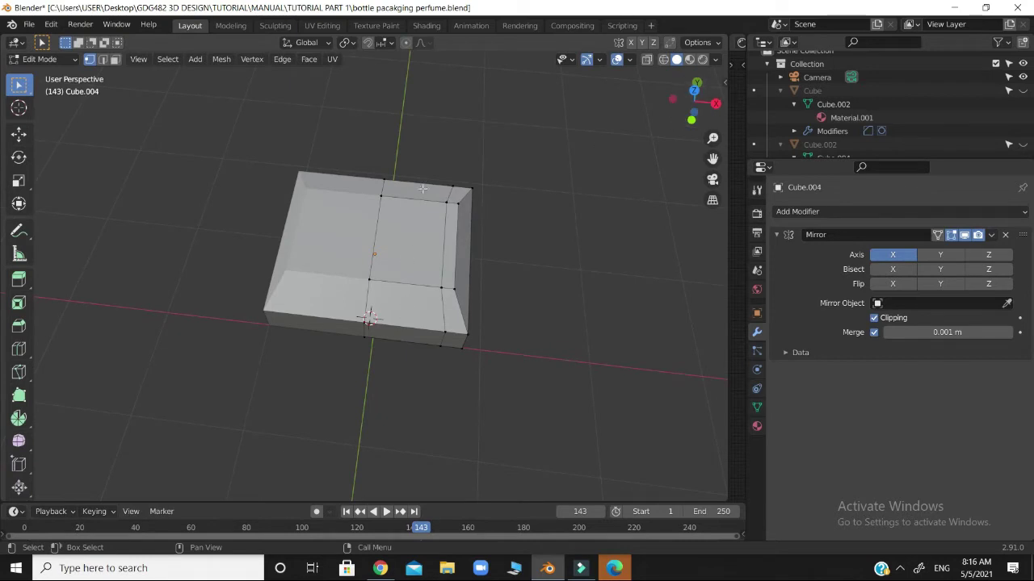
pyautogui.moveTo(686, 118); pyautogui.dragTo(663, 180)
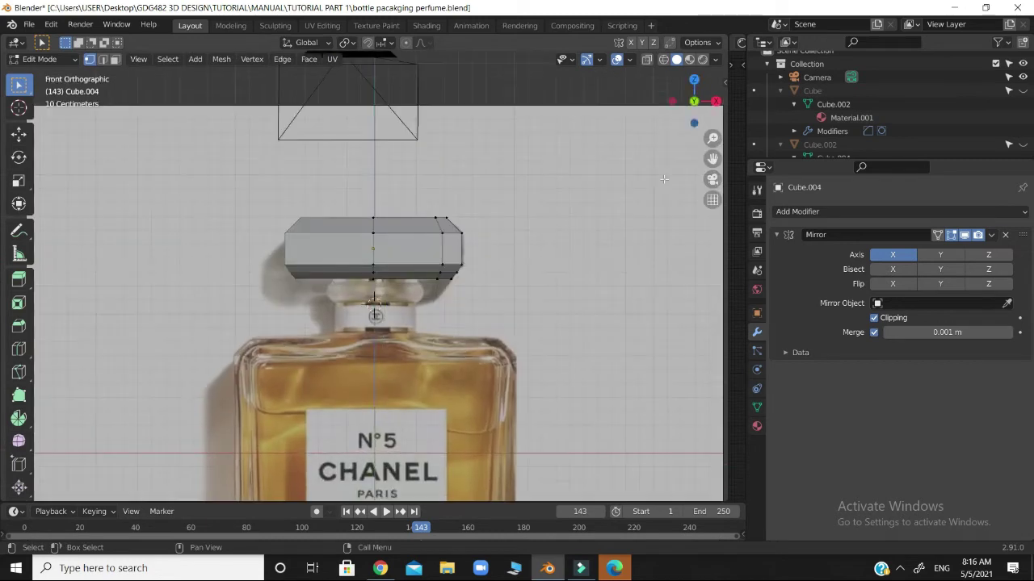
# Step: Add one vertical loop cut midway across the editable half of the cap, with a slide factor of about -0.016
pyautogui.moveTo(337, 204); pyautogui.dragTo(523, 327)
pyautogui.hotkey('ctrl', 'r')
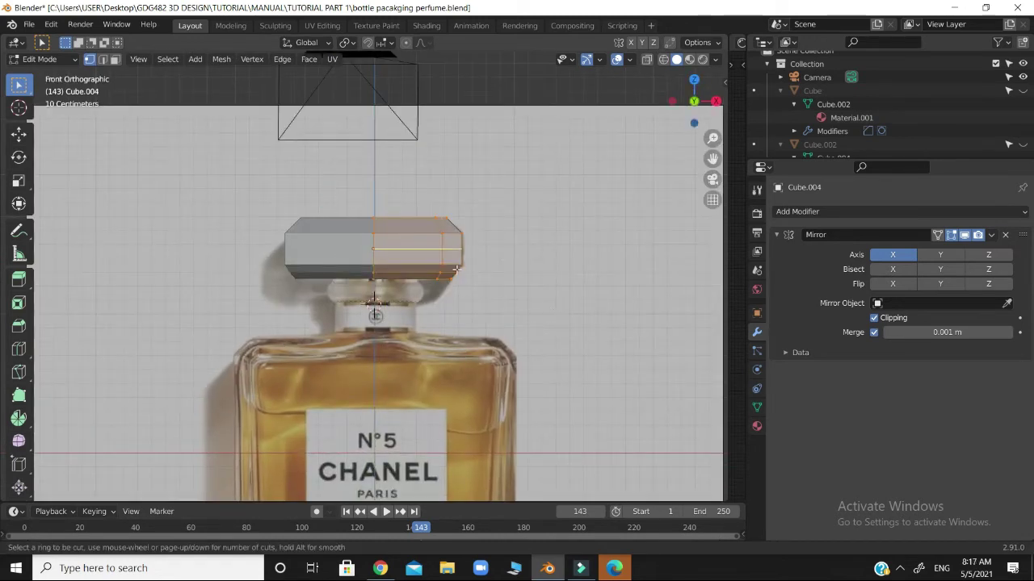
pyautogui.click(406, 260)
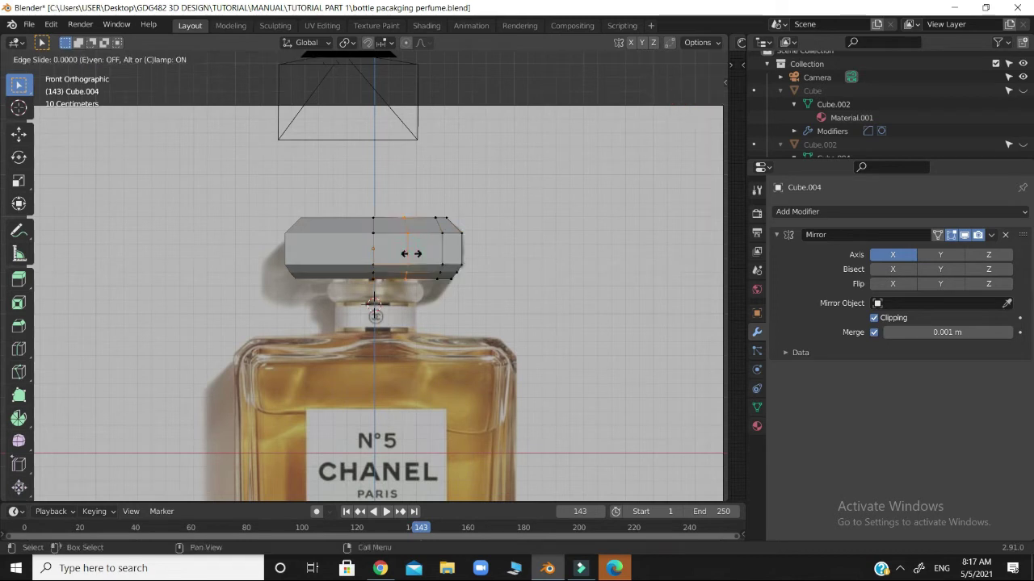
pyautogui.click(412, 263)
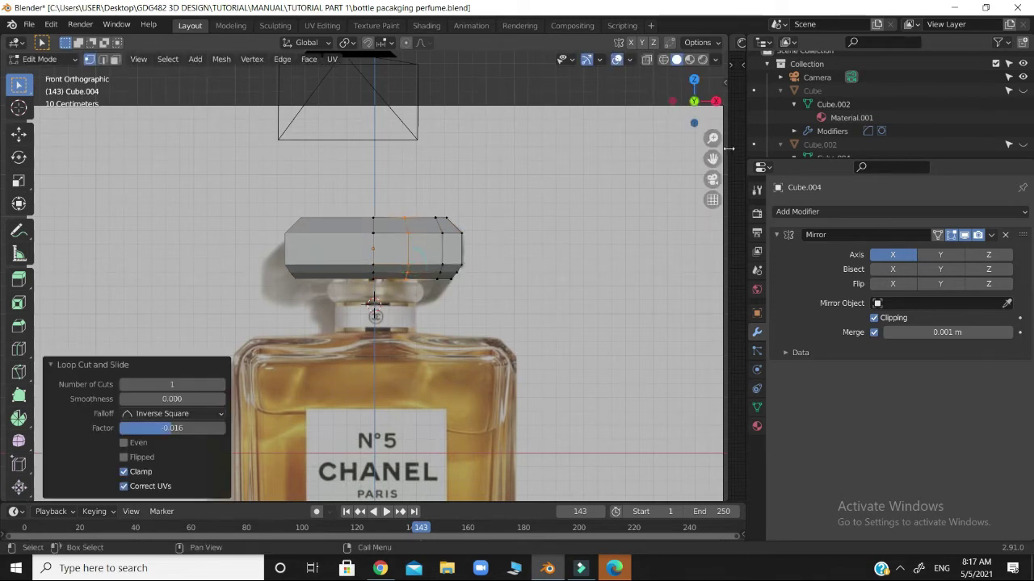
pyautogui.moveTo(693, 101); pyautogui.dragTo(560, 208)
pyautogui.hotkey('ctrl', 'r')
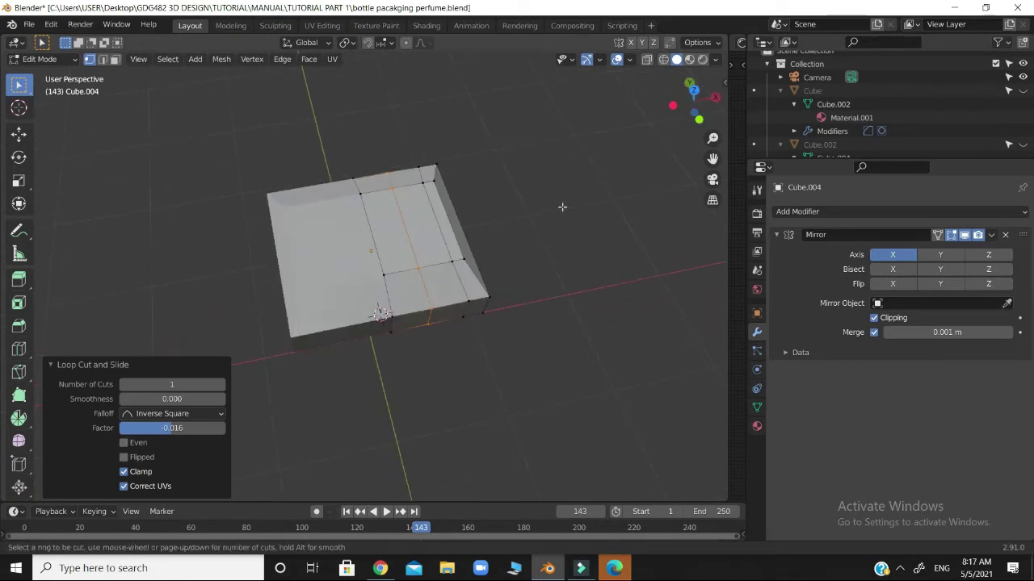
pyautogui.scroll(2, 452, 215)
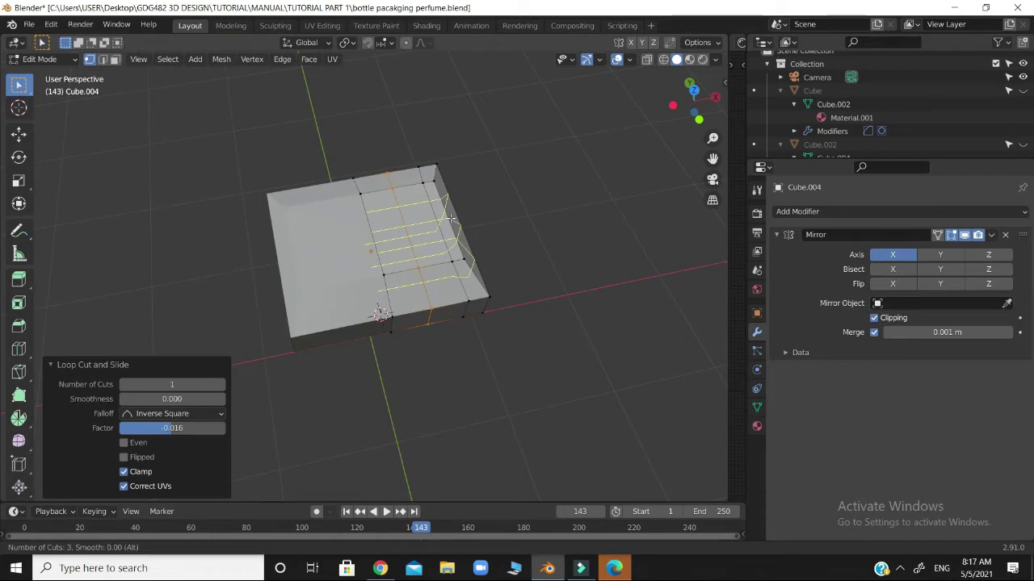
pyautogui.scroll(-1, 450, 218)
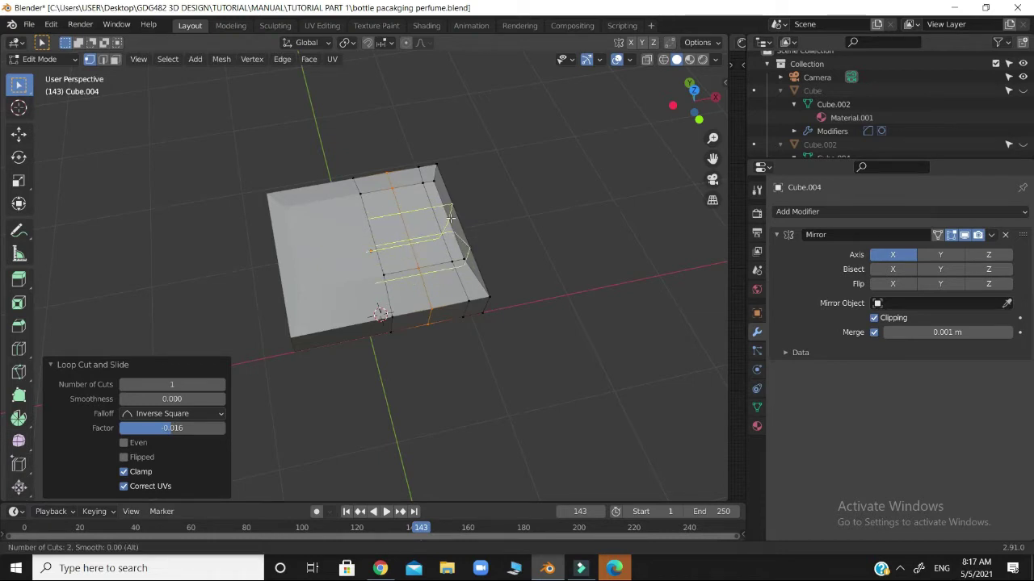
pyautogui.press('7')
pyautogui.press('Escape')
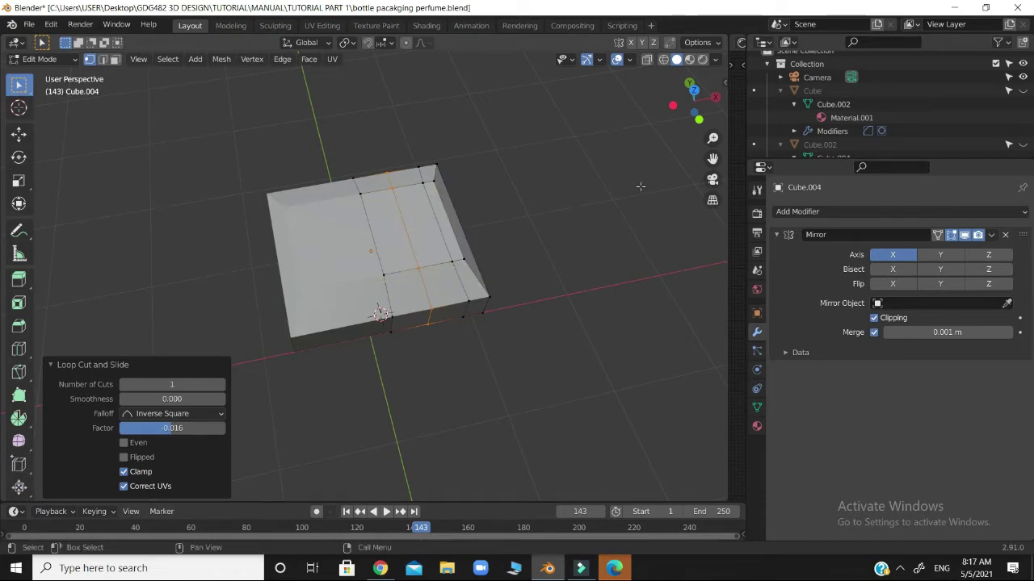
# Step: Try dividing the cap's depth with two evenly spaced loop cuts running along X
pyautogui.press('KP_7')
pyautogui.hotkey('ctrl', 'r')
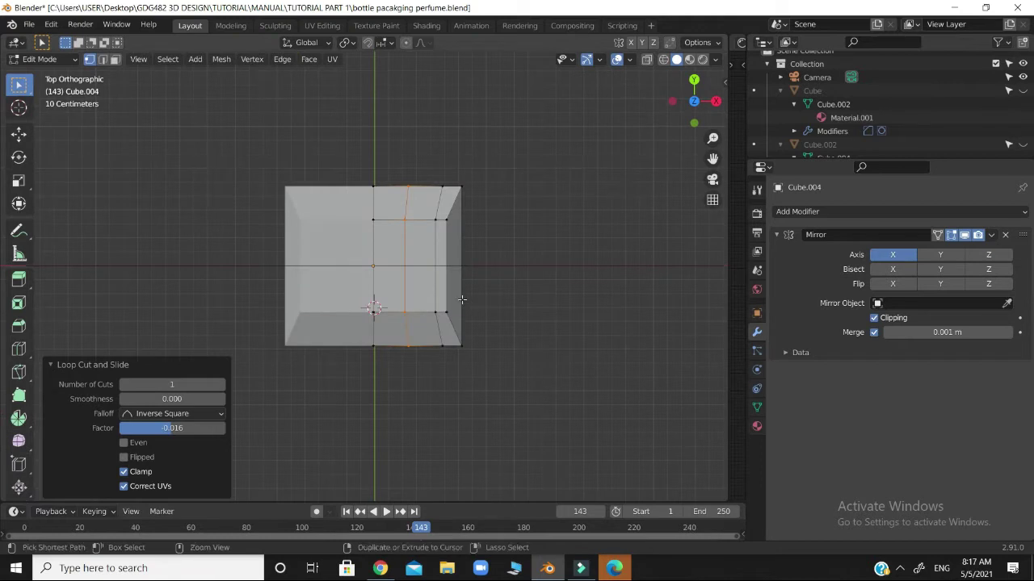
pyautogui.scroll(1, 457, 266)
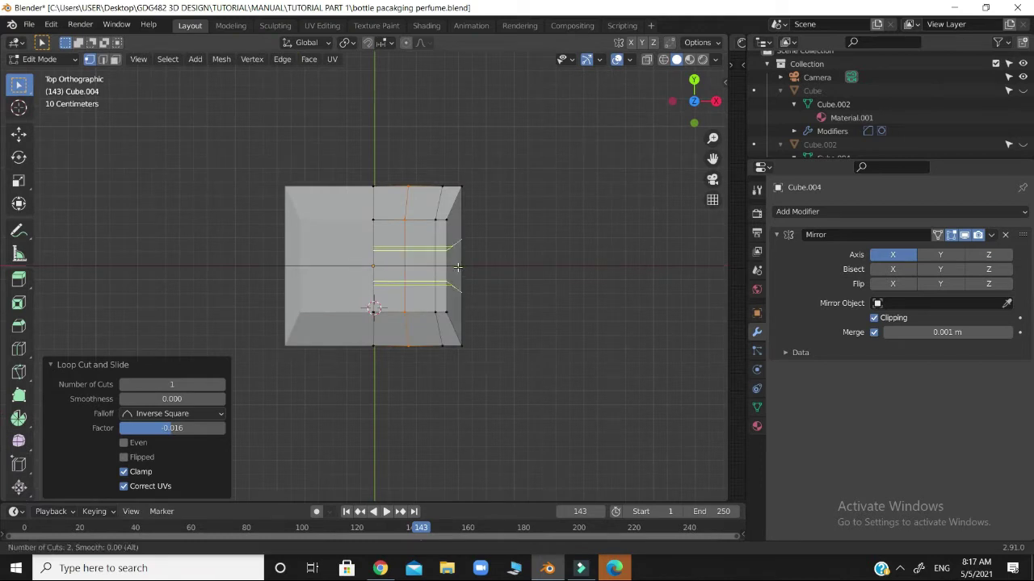
pyautogui.click(458, 267)
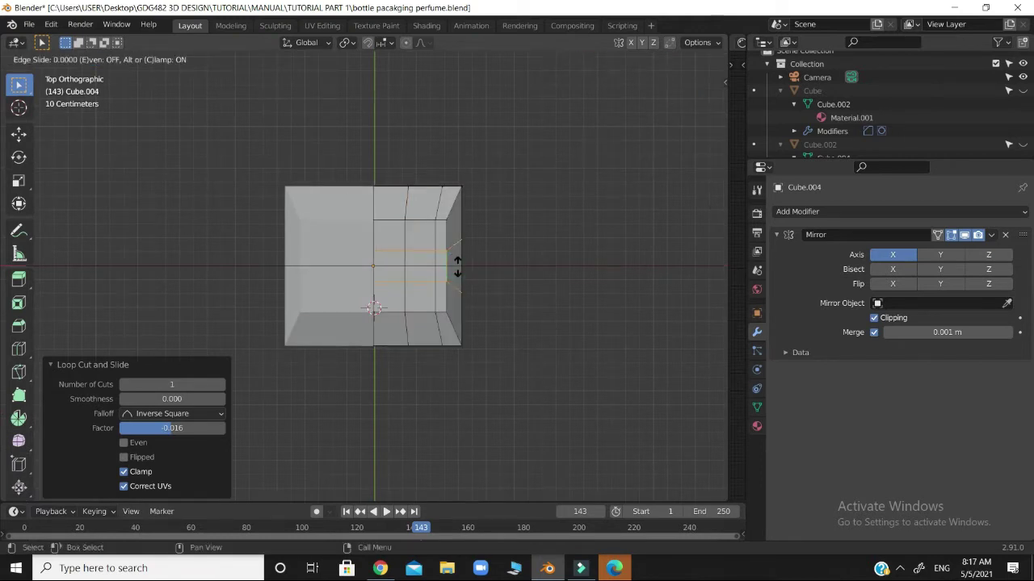
pyautogui.click(457, 265)
pyautogui.click(533, 263)
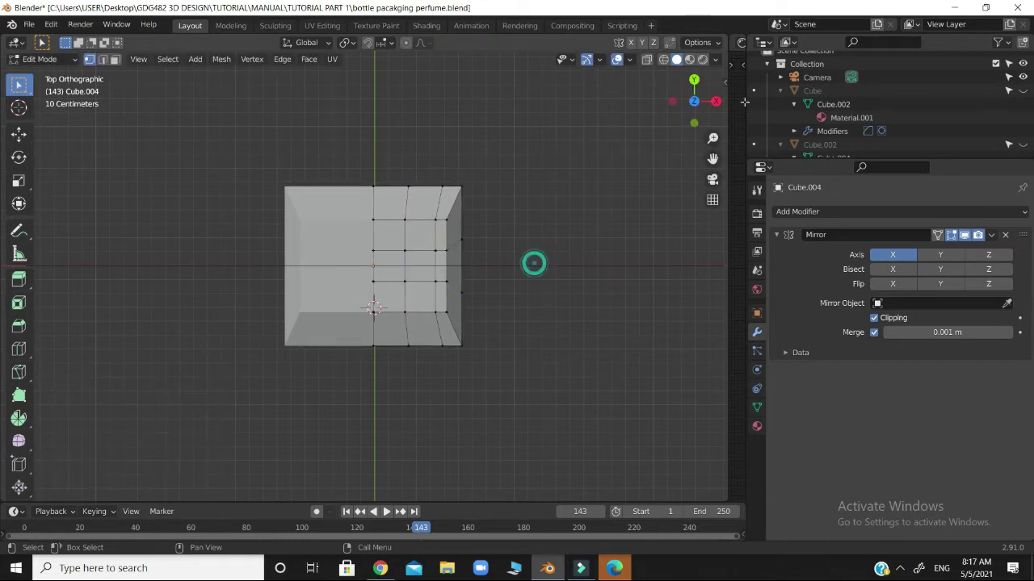
pyautogui.moveTo(693, 119); pyautogui.dragTo(585, 105)
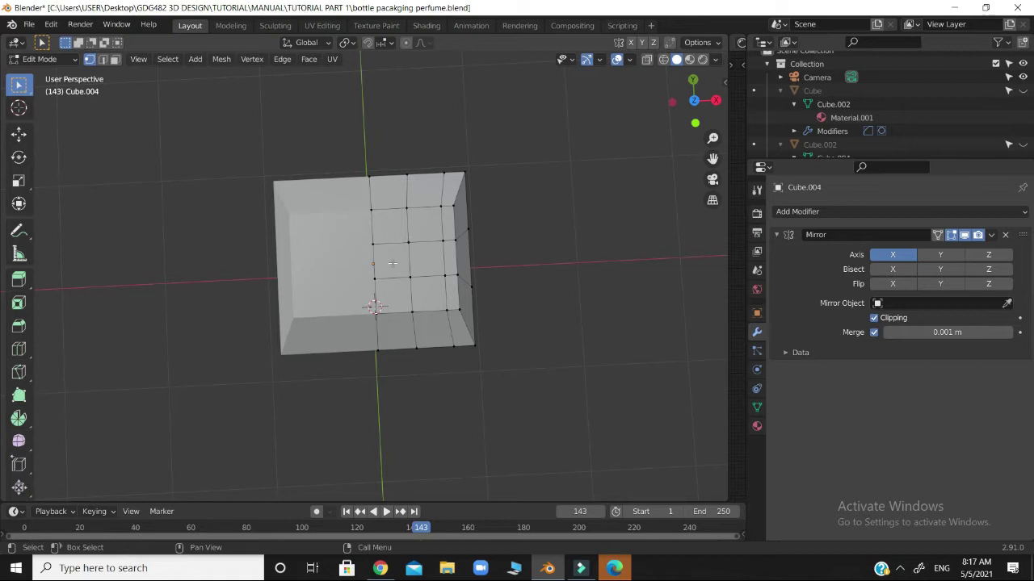
pyautogui.hotkey('ctrl', 'z')
pyautogui.hotkey('ctrl', 'z')
# Step: Divide the cap's depth with three evenly spaced loop cuts running along X, without sliding them
pyautogui.hotkey('ctrl', 'r')
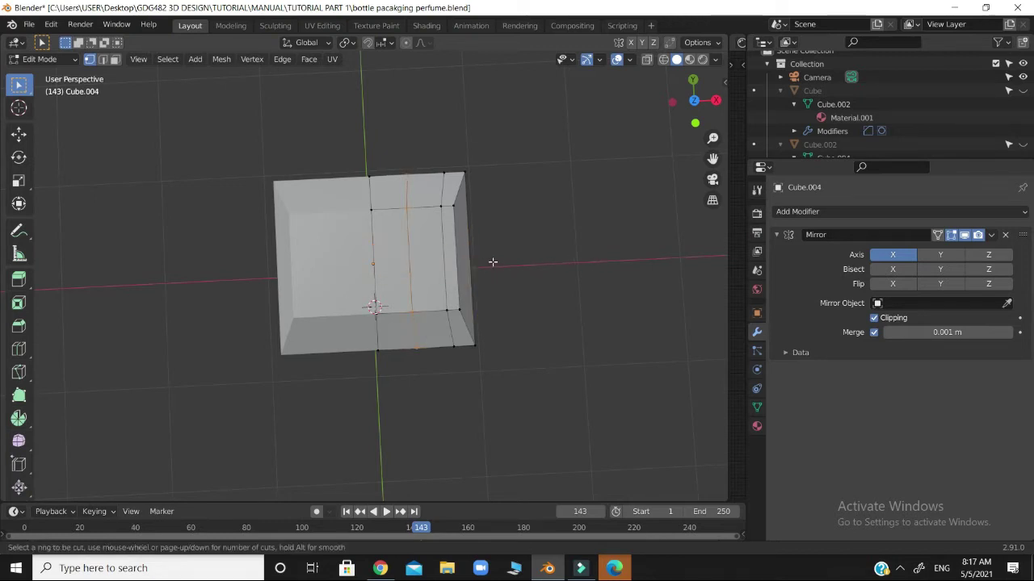
pyautogui.scroll(2, 484, 262)
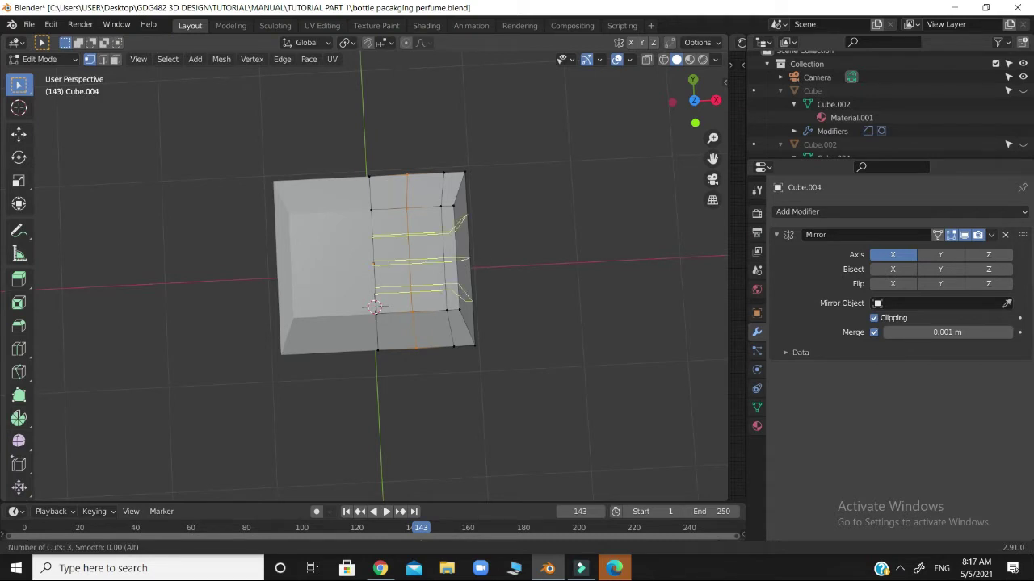
pyautogui.click(428, 260)
pyautogui.rightClick(428, 261)
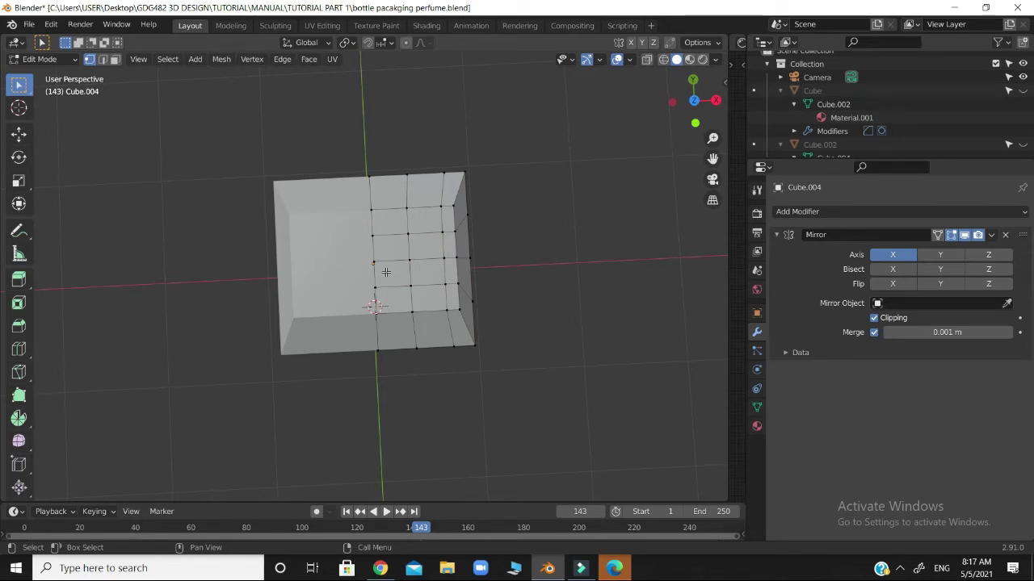
# Step: Select the two faces beside the mirror line at the centre of the cap's underside, using face selection
pyautogui.moveTo(678, 105); pyautogui.dragTo(667, 127)
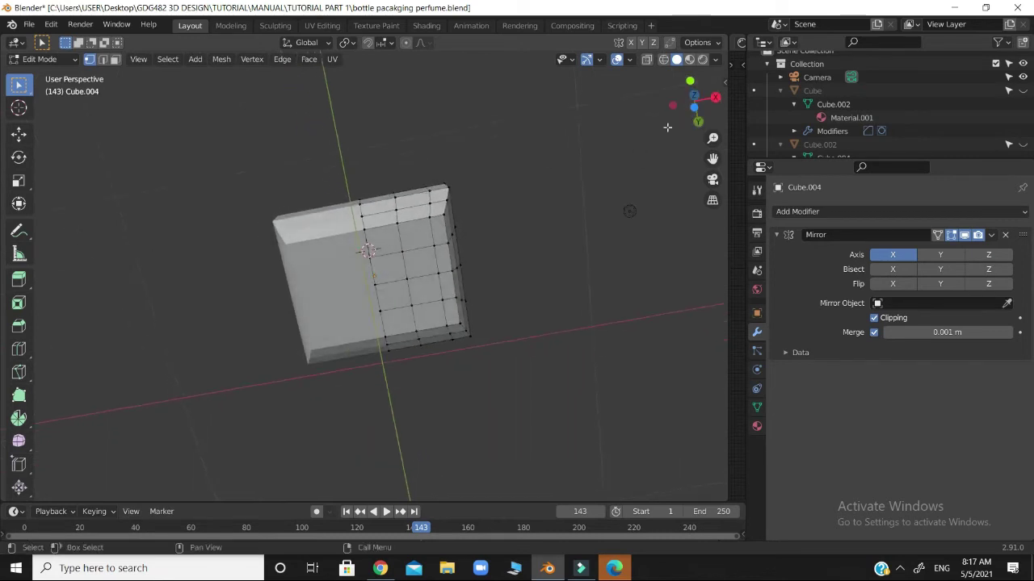
pyautogui.press('ctrl+KP_7')
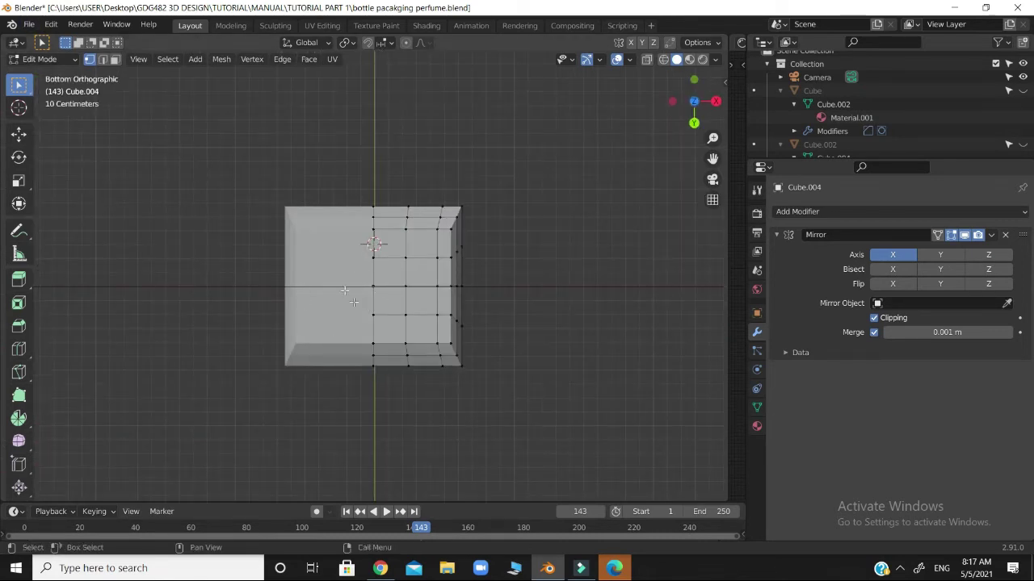
pyautogui.click(115, 59)
pyautogui.click(394, 273)
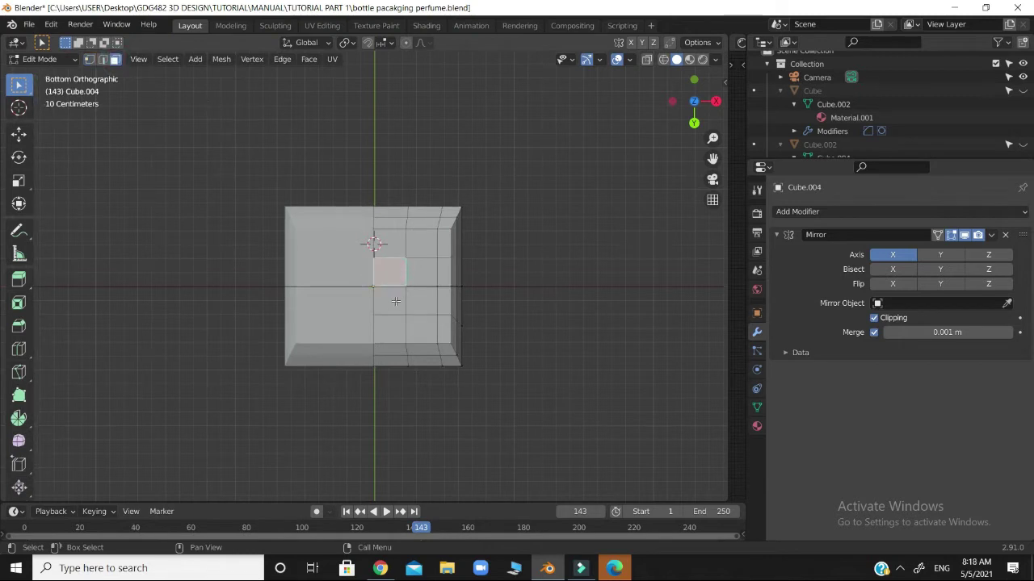
pyautogui.keyDown('shift'); pyautogui.click(392, 301); pyautogui.keyUp('shift')
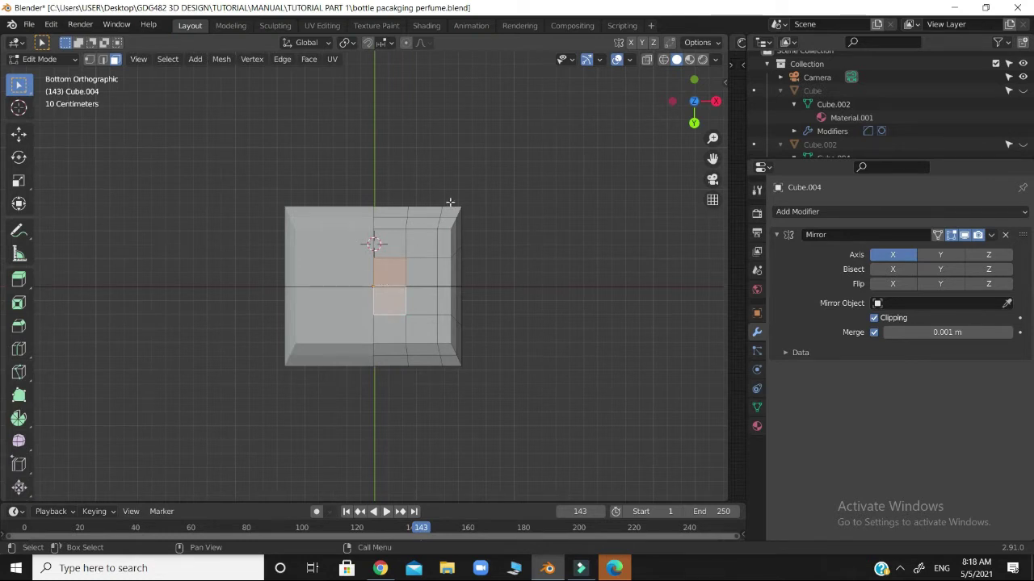
# Step: Apply the cap's scale in Object Mode and check its transform values, returning to Edit Mode
pyautogui.press('Tab')
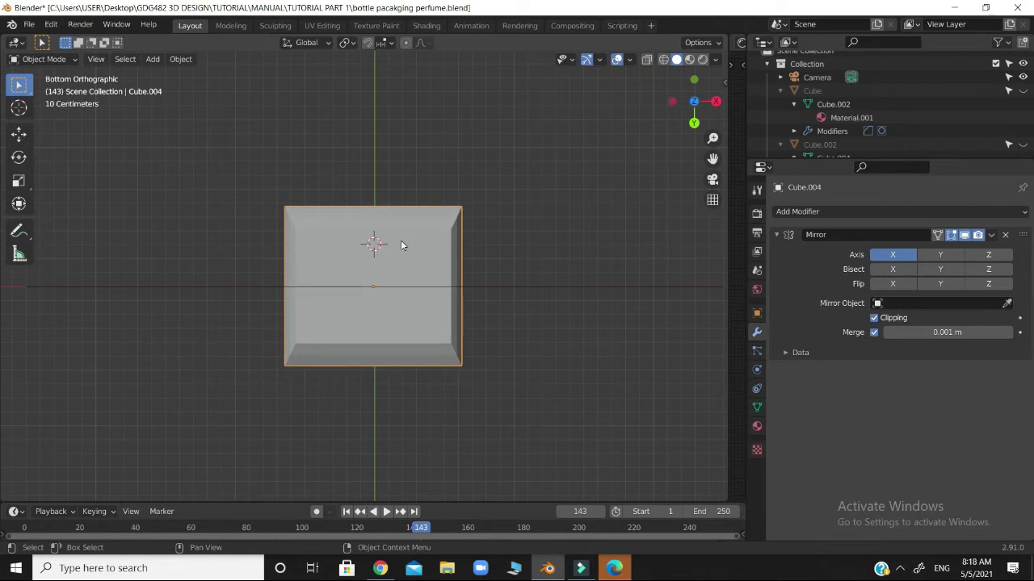
pyautogui.hotkey('ctrl', 'a')
pyautogui.click(402, 267)
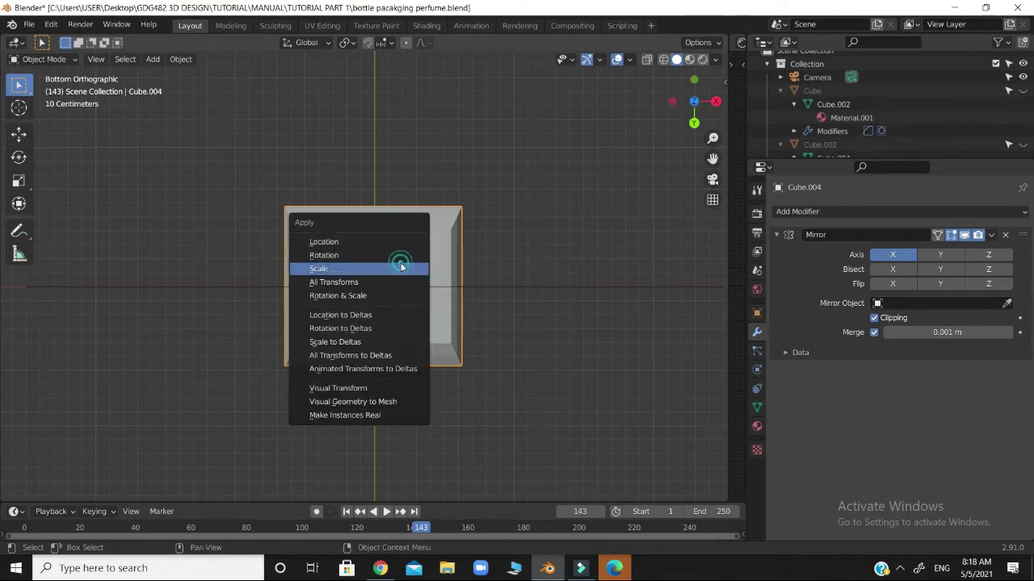
pyautogui.press('n')
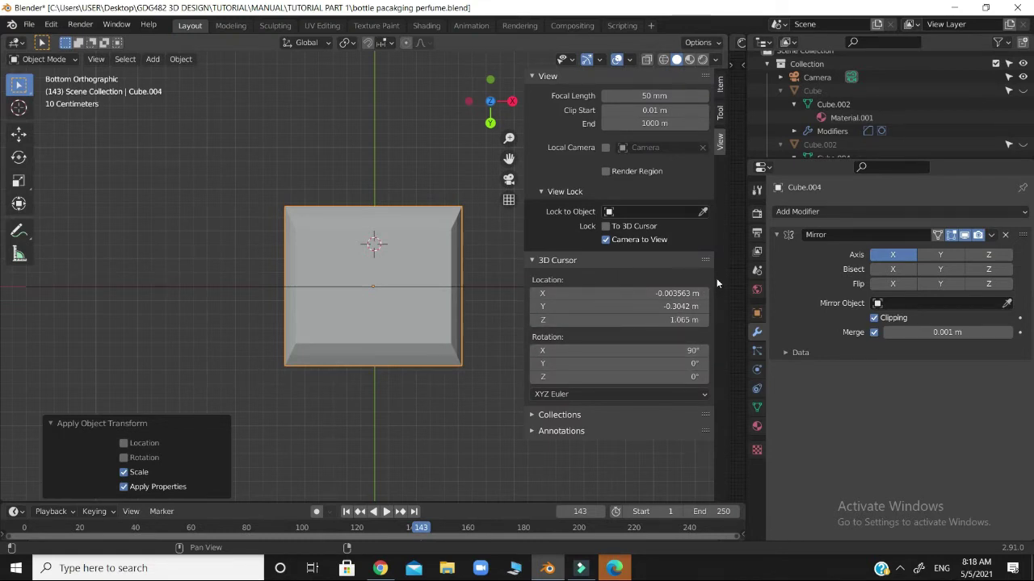
pyautogui.click(720, 84)
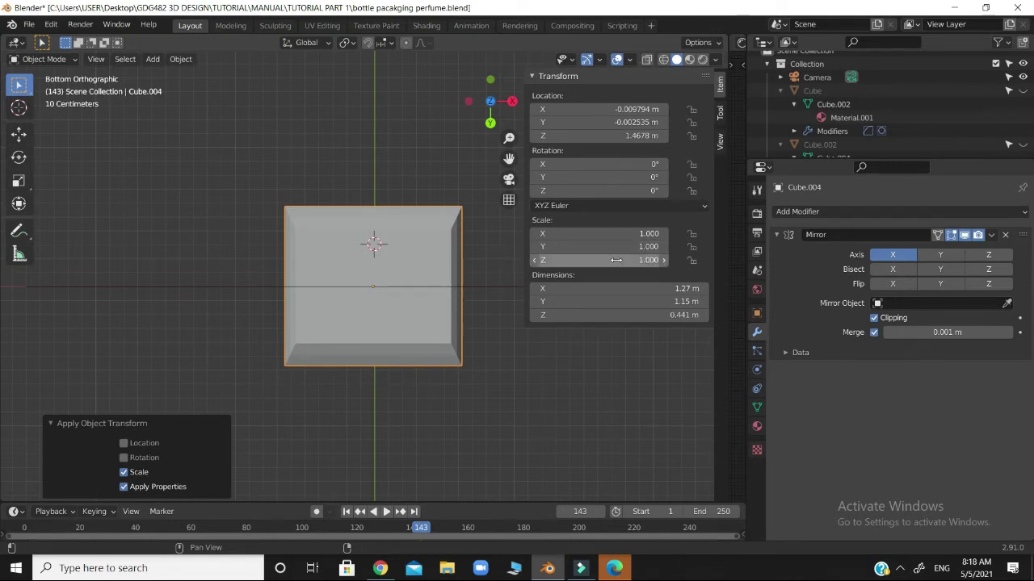
pyautogui.hotkey('ctrl', 'a')
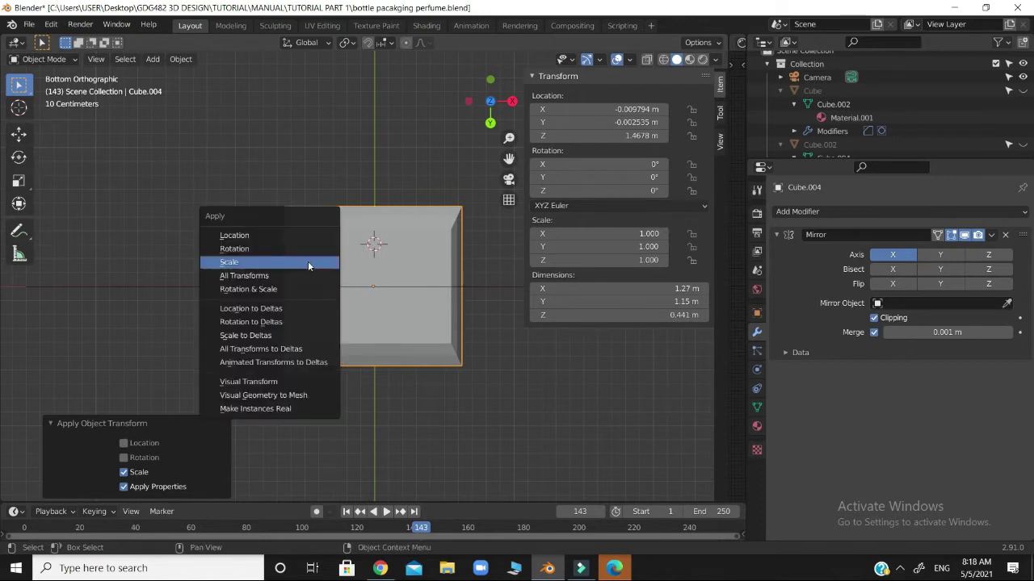
pyautogui.press('Tab')
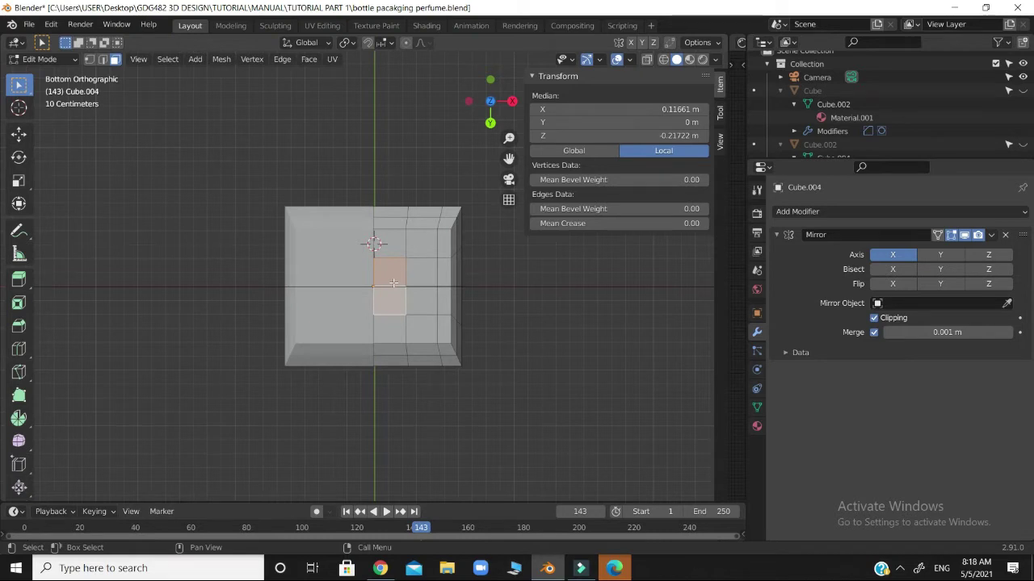
pyautogui.rightClick(393, 285)
pyautogui.hotkey('shift', 'a')
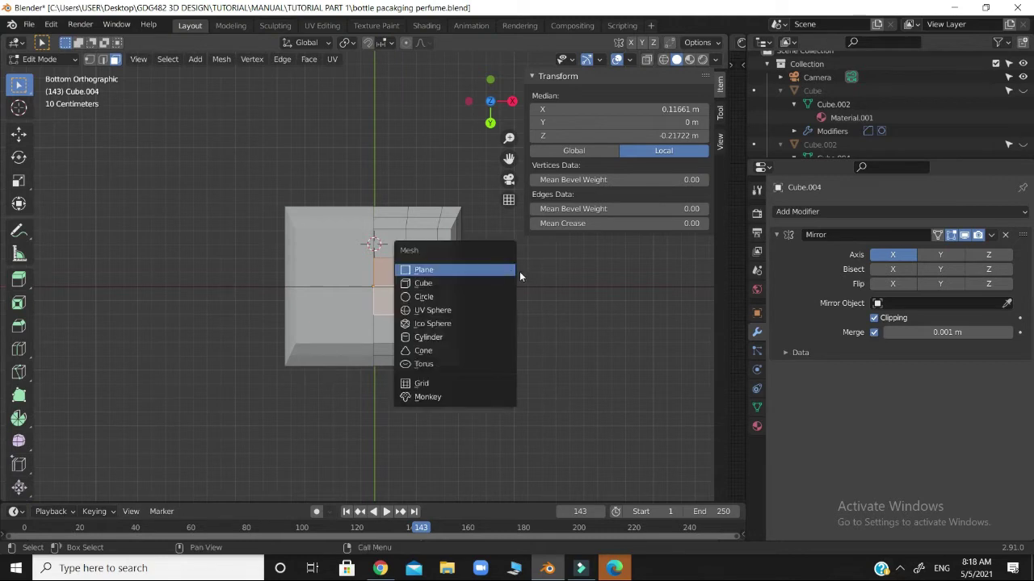
pyautogui.click(533, 272)
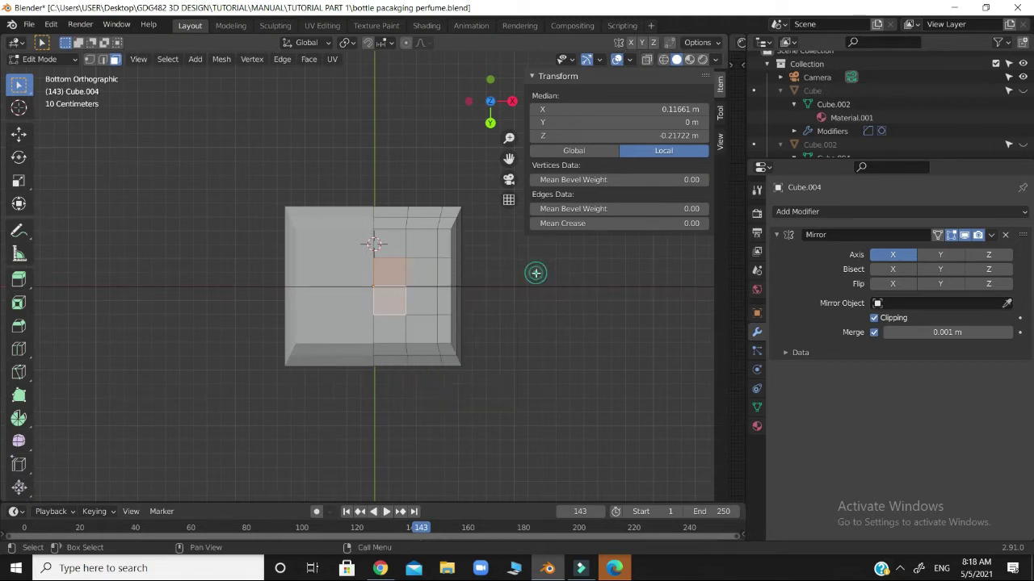
pyautogui.rightClick(407, 278)
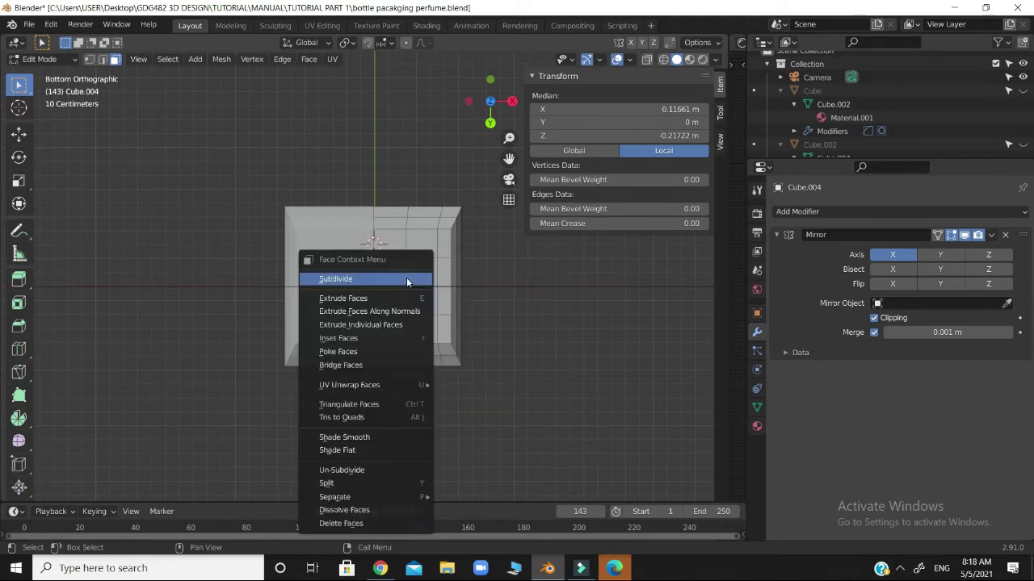
pyautogui.click(406, 279)
pyautogui.click(552, 277)
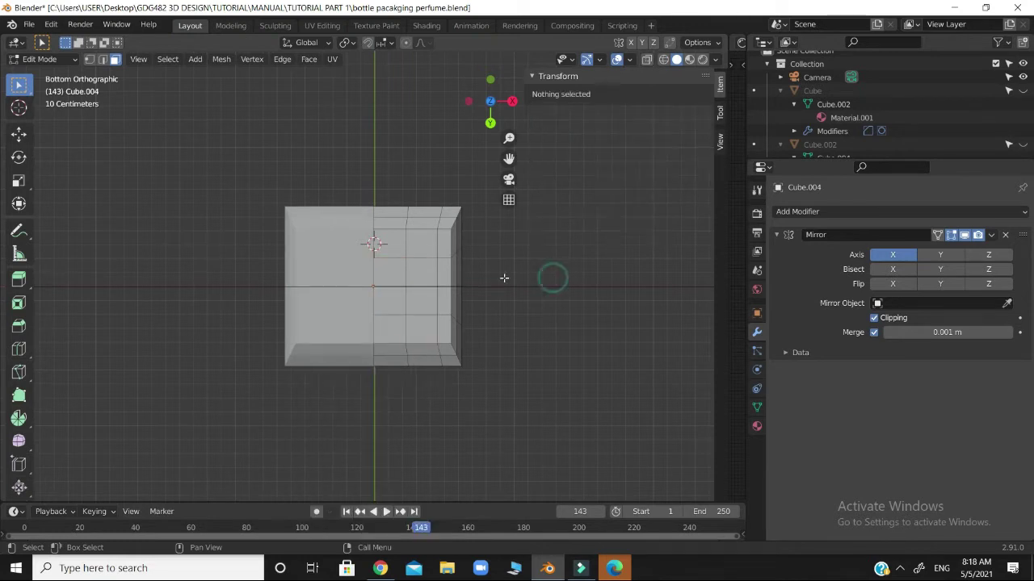
# Step: Select a single centre face on the cap's underside and enable the Mesh: LoopTools add-on in the preferences
pyautogui.click(393, 293)
pyautogui.click(393, 295)
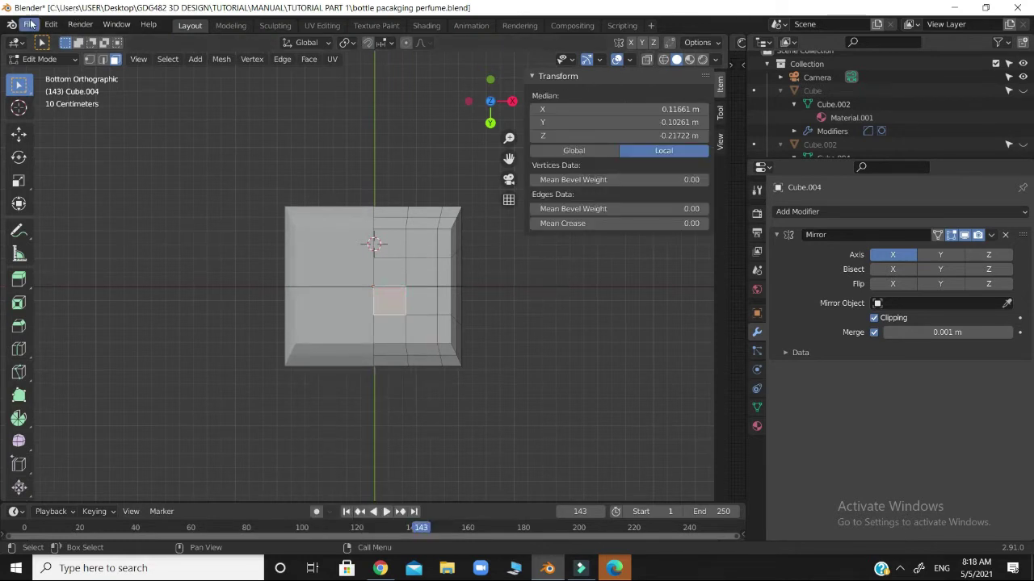
pyautogui.click(51, 24)
pyautogui.click(81, 216)
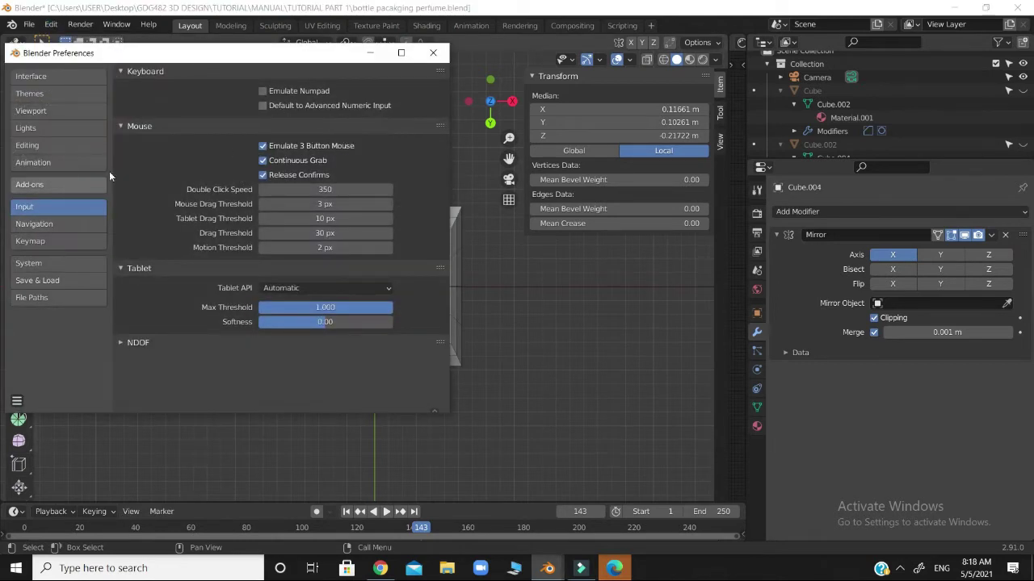
pyautogui.click(71, 184)
pyautogui.click(382, 91)
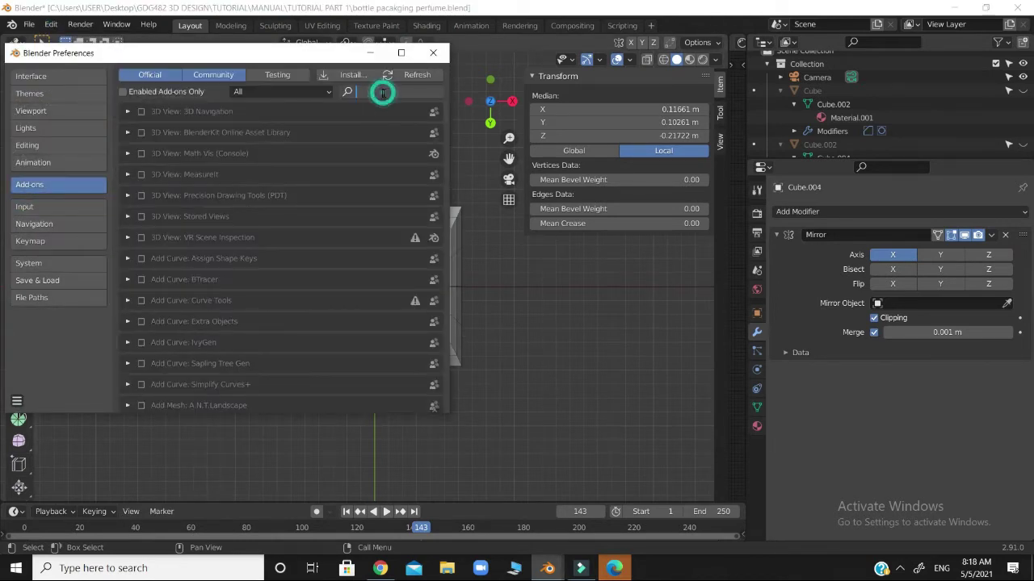
pyautogui.write('loop')
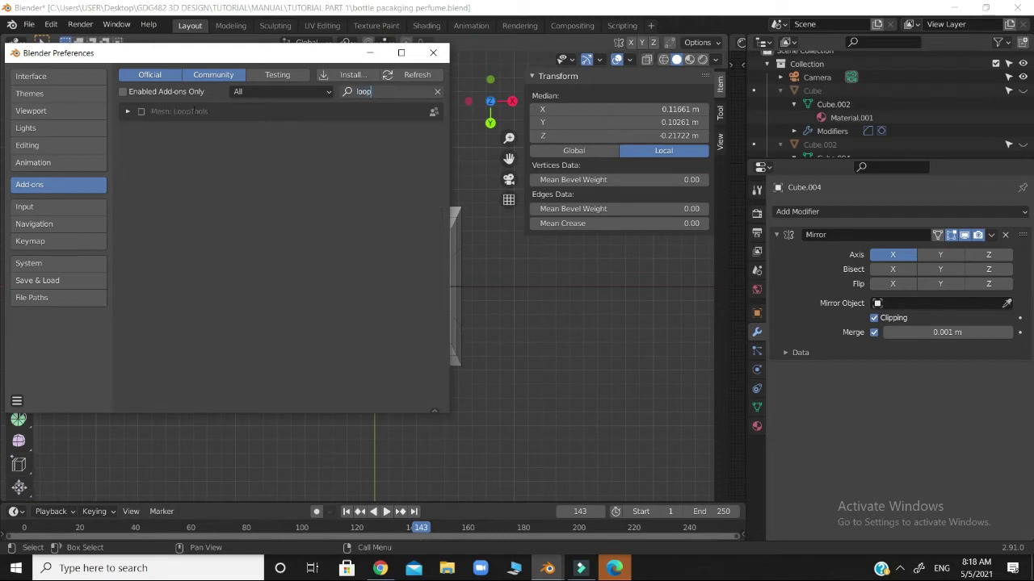
pyautogui.click(142, 112)
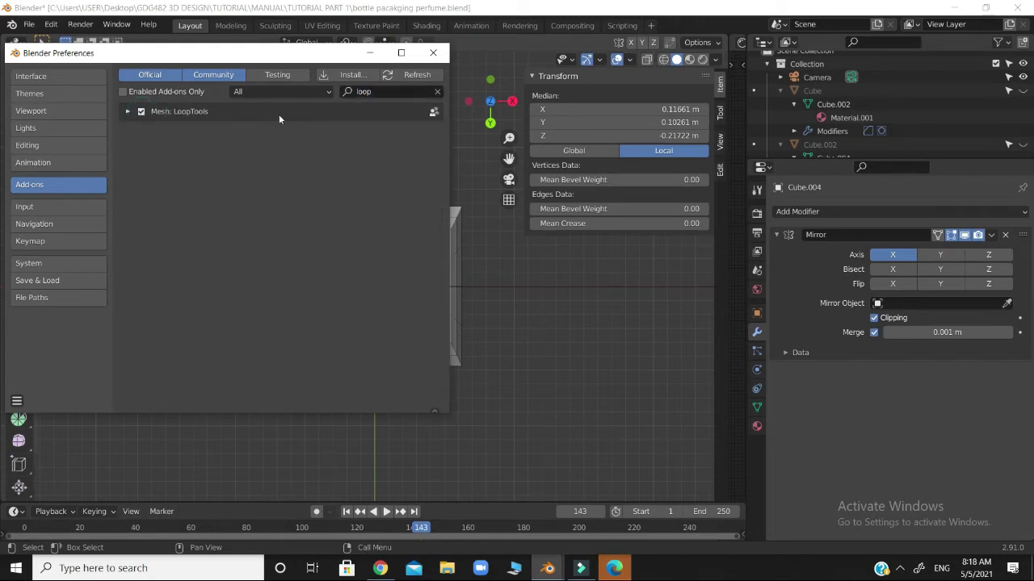
pyautogui.click(433, 53)
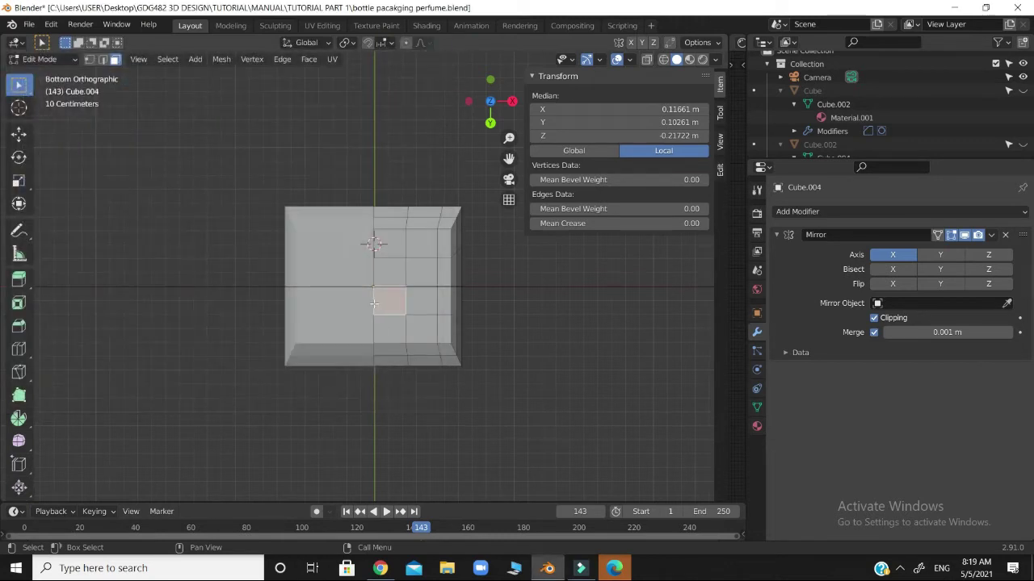
# Step: Add the neighbouring centre face to the selection, round both with LoopTools Circle, and scale them by 1.113
pyautogui.keyDown('shift'); pyautogui.click(389, 275); pyautogui.keyUp('shift')
pyautogui.rightClick(389, 278)
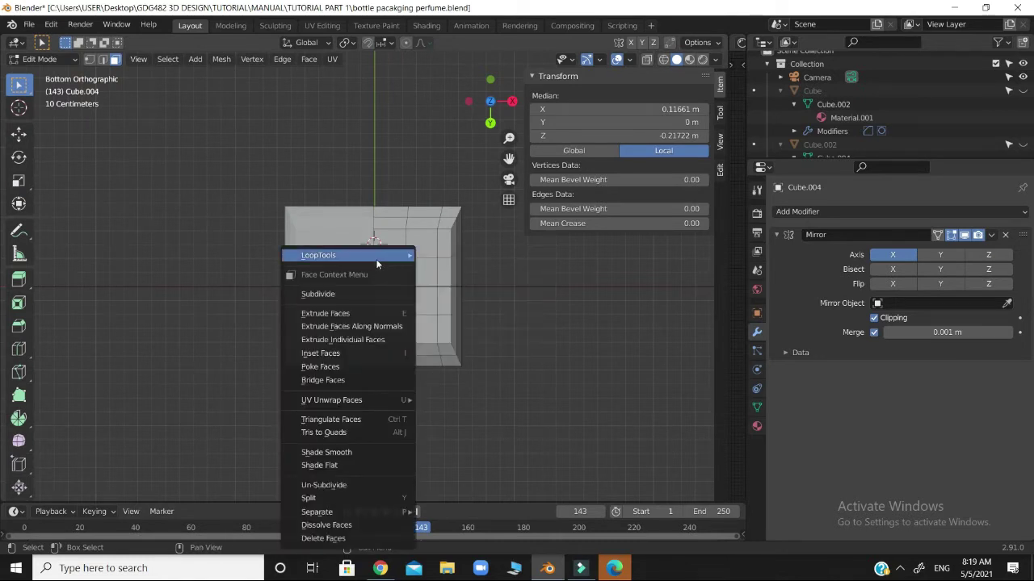
pyautogui.moveTo(377, 264)
pyautogui.click(453, 269)
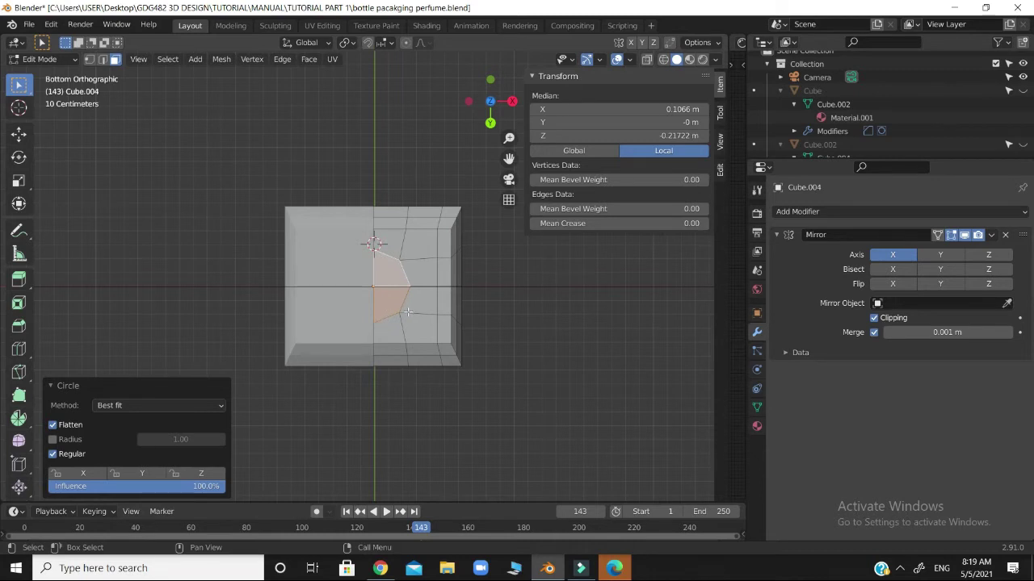
pyautogui.press('s')
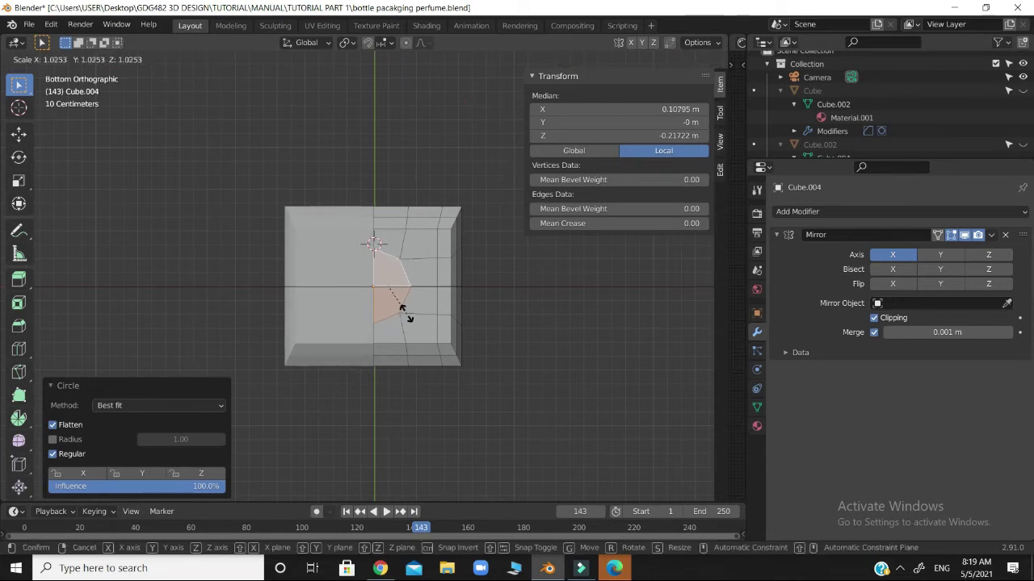
pyautogui.click(406, 312)
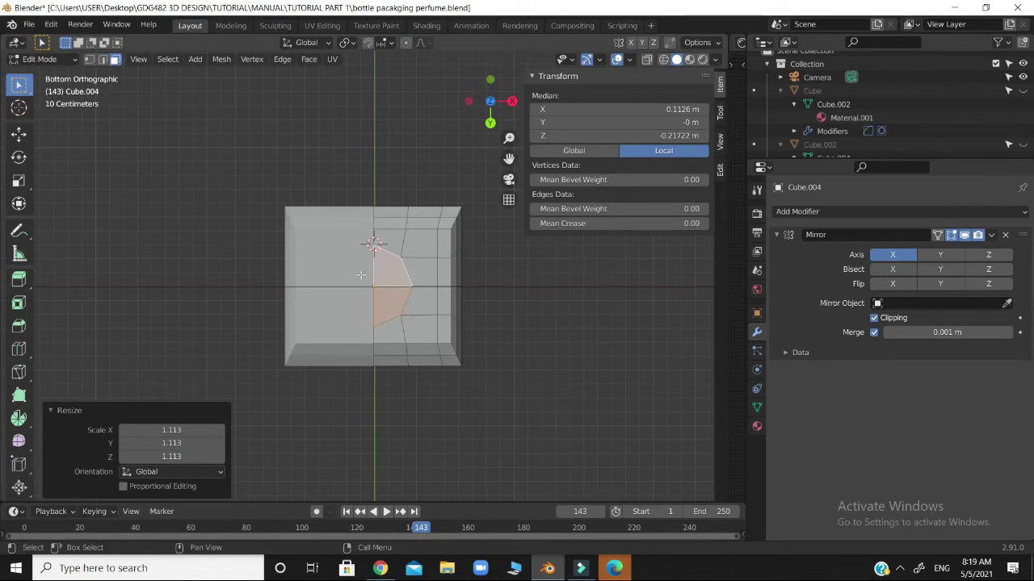
# Step: Check the cap in Object Mode, return to Edit Mode, and delete the two rounded centre faces of the underside
pyautogui.click(71, 60)
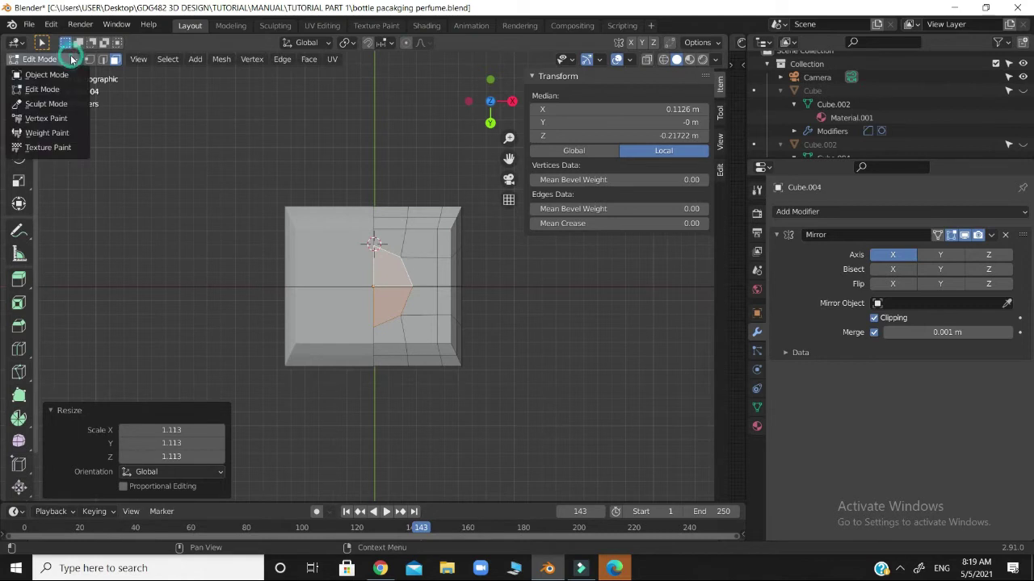
pyautogui.click(37, 74)
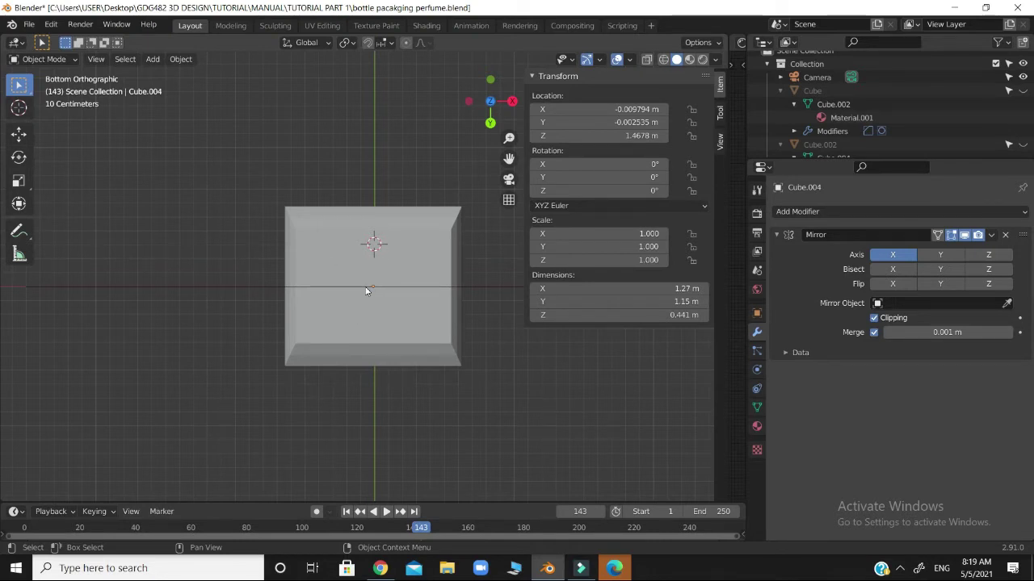
pyautogui.press('Tab')
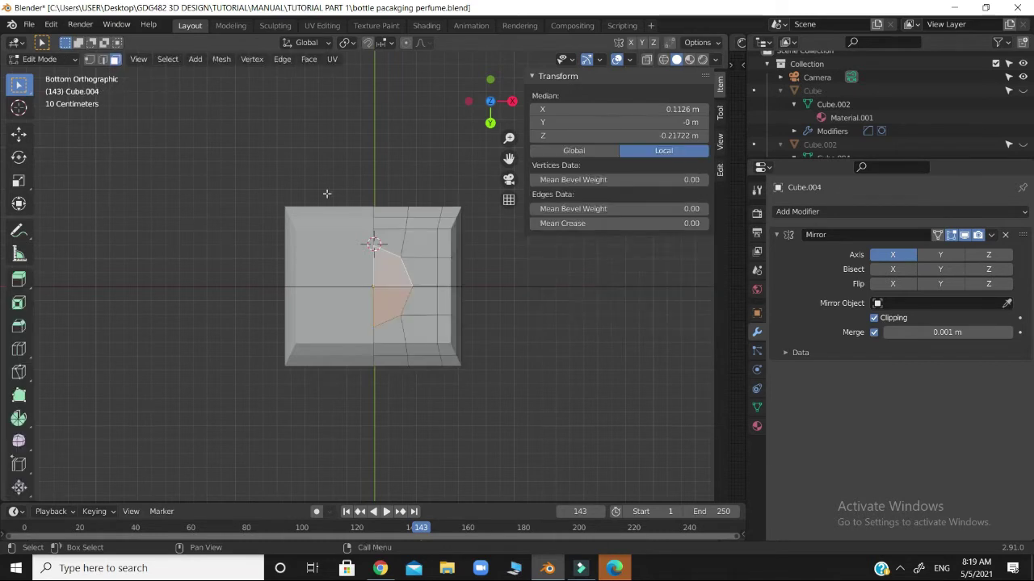
pyautogui.rightClick(392, 272)
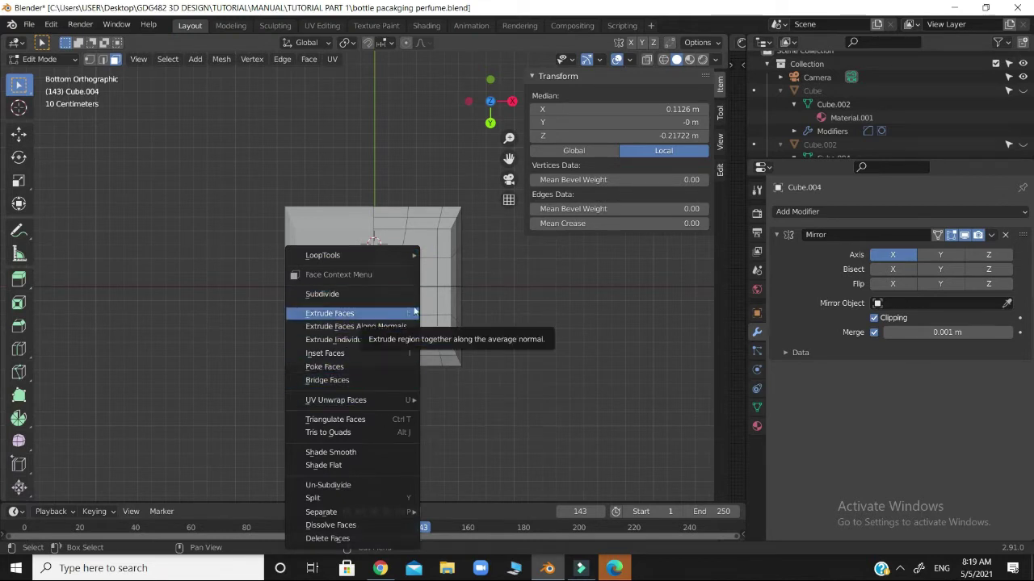
pyautogui.press('x')
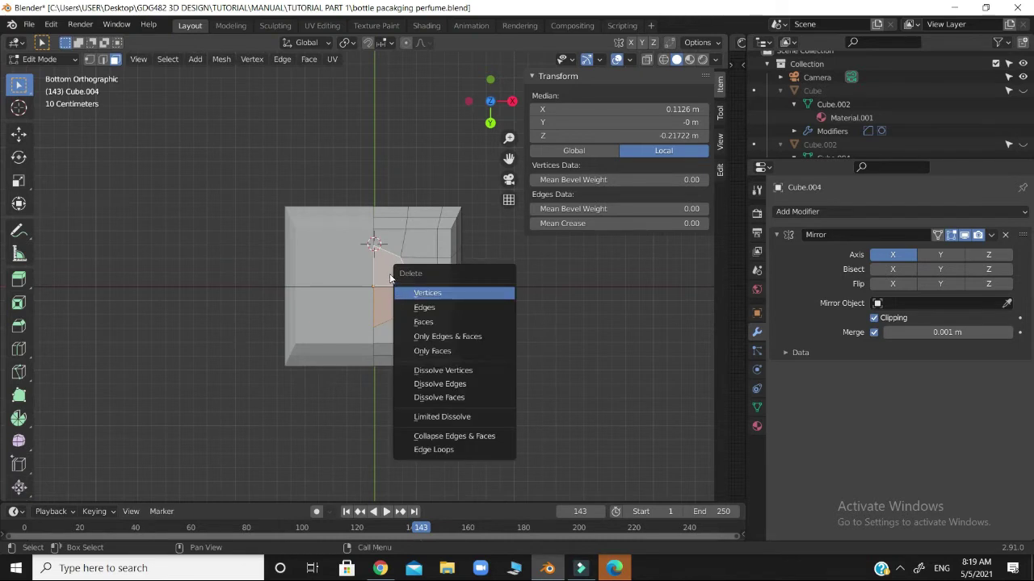
pyautogui.click(452, 323)
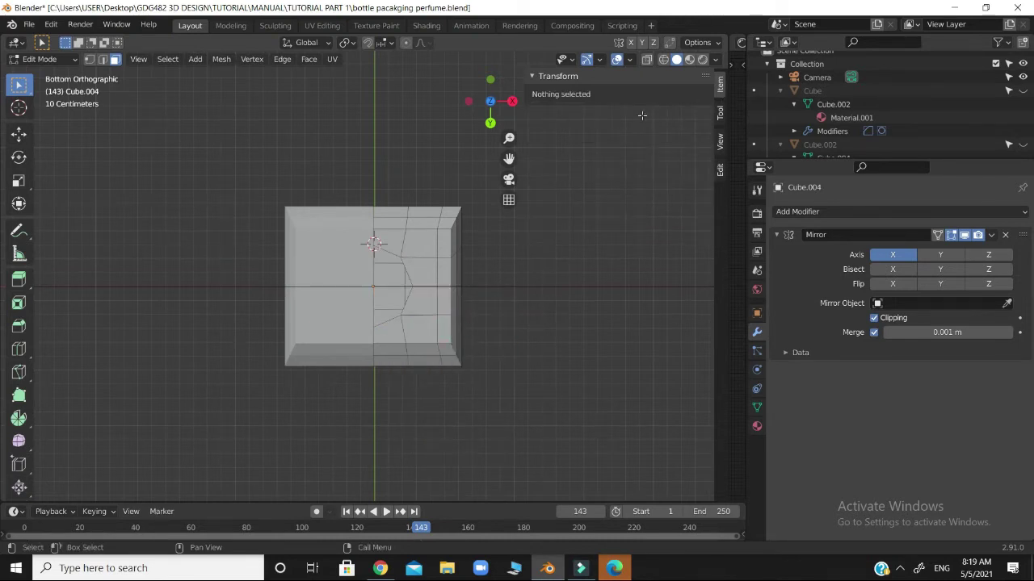
# Step: Select the boundary edges of the underside's half-circle opening with edge selection and start moving them in front view
pyautogui.moveTo(507, 113)
pyautogui.mouseDown()
pyautogui.moveTo(491, 87)
pyautogui.moveTo(491, 113)
pyautogui.moveTo(496, 91)
pyautogui.moveTo(491, 113)
pyautogui.moveTo(504, 98)
pyautogui.moveTo(489, 92)
pyautogui.moveTo(494, 103)
pyautogui.mouseUp()
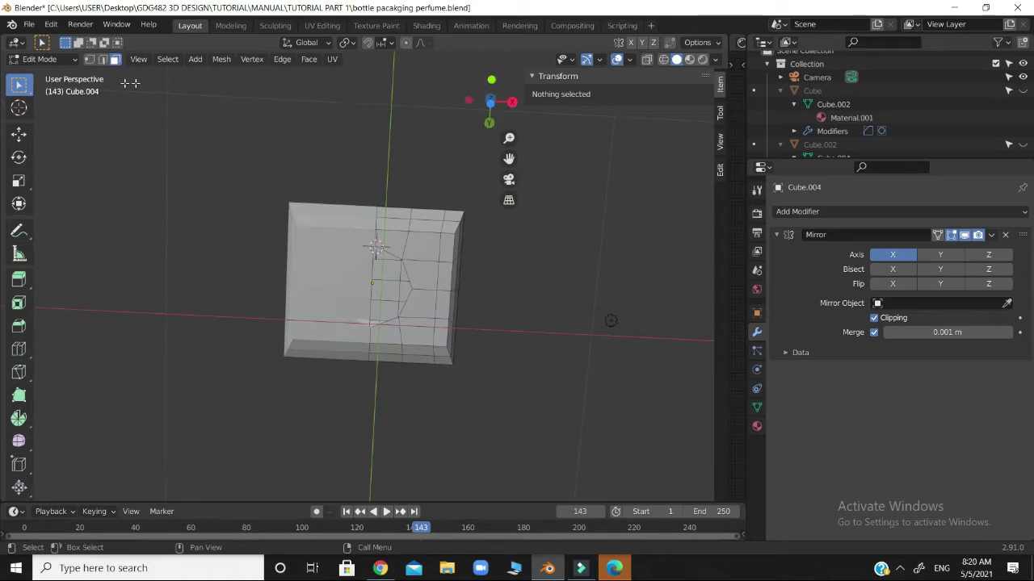
pyautogui.click(101, 61)
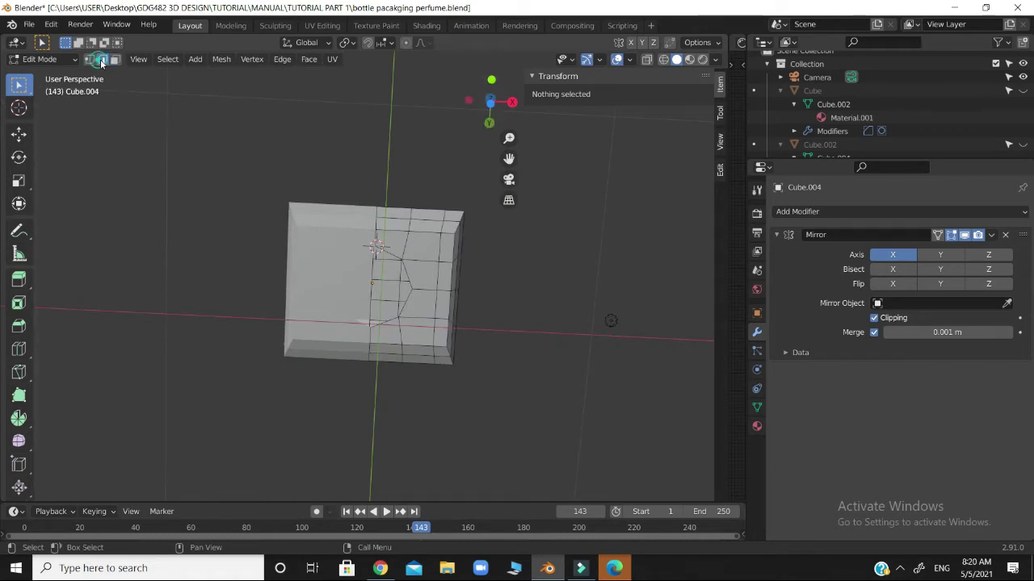
pyautogui.click(388, 253)
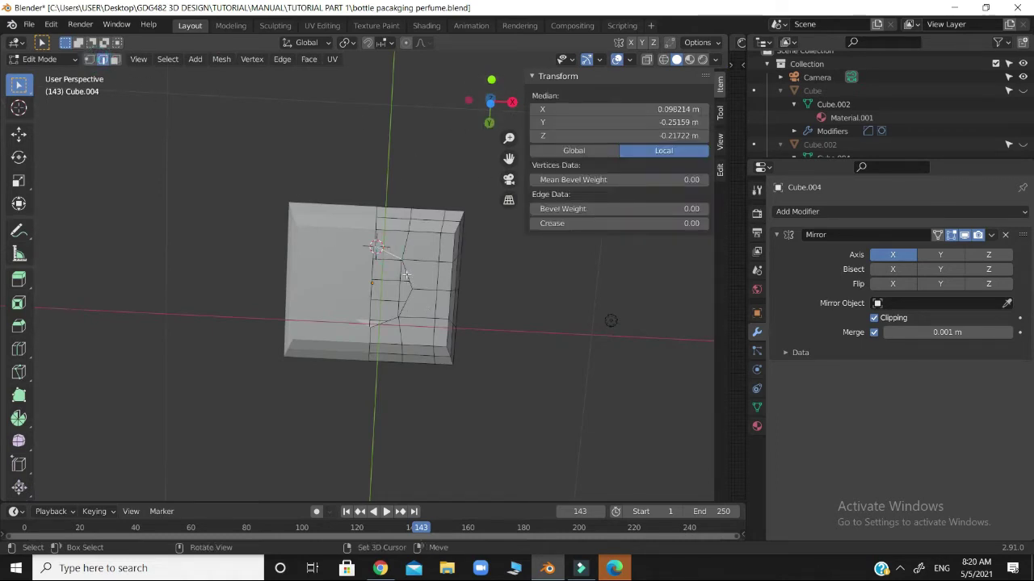
pyautogui.keyDown('shift'); pyautogui.click(408, 295); pyautogui.keyUp('shift')
pyautogui.keyDown('shift'); pyautogui.click(386, 323); pyautogui.keyUp('shift')
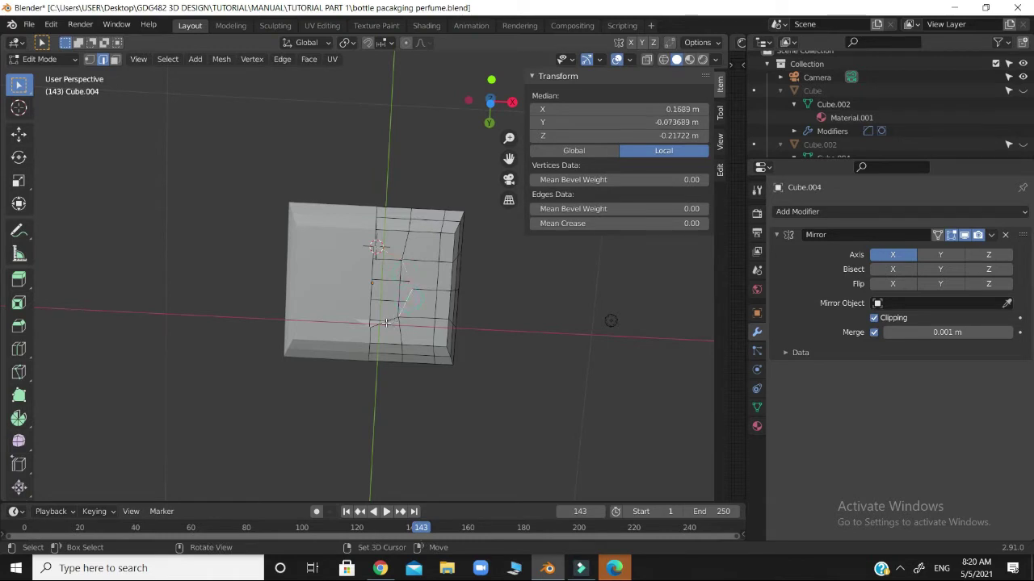
pyautogui.keyDown('shift'); pyautogui.click(385, 322); pyautogui.keyUp('shift')
pyautogui.press('KP_1')
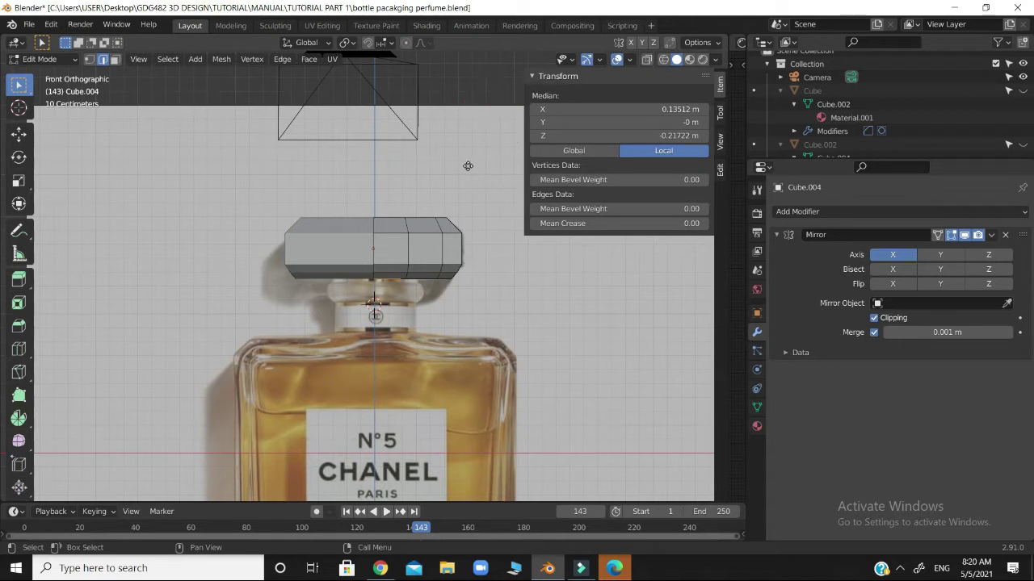
pyautogui.press('g')
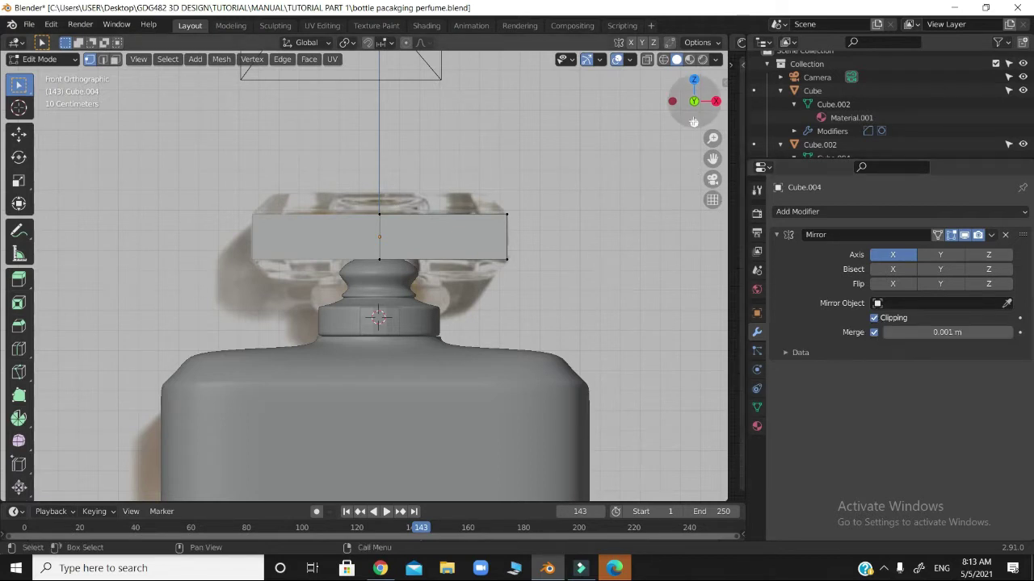
# Step: Set the front view close up on the cap block and enable X-ray so the reference photo shows through
pyautogui.moveTo(695, 110)
pyautogui.mouseDown()
pyautogui.moveTo(683, 177)
pyautogui.moveTo(692, 123)
pyautogui.mouseUp()
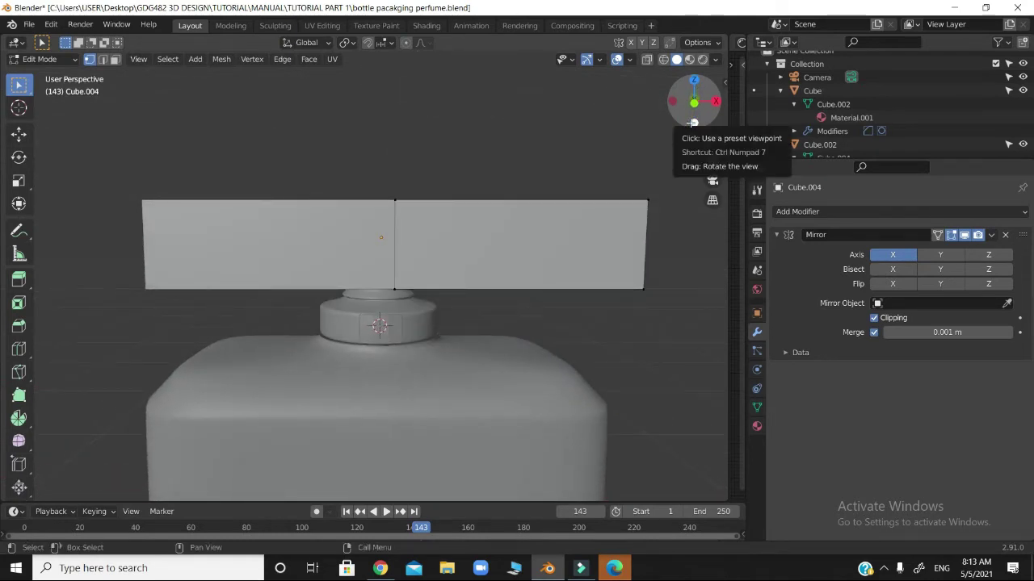
pyautogui.press('KP_1')
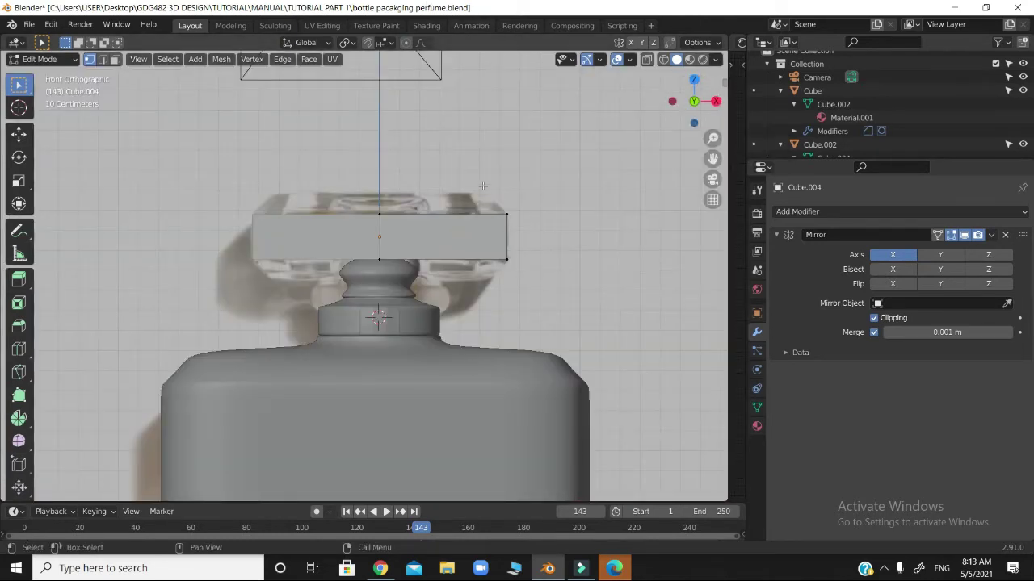
pyautogui.scroll(3, 512, 228)
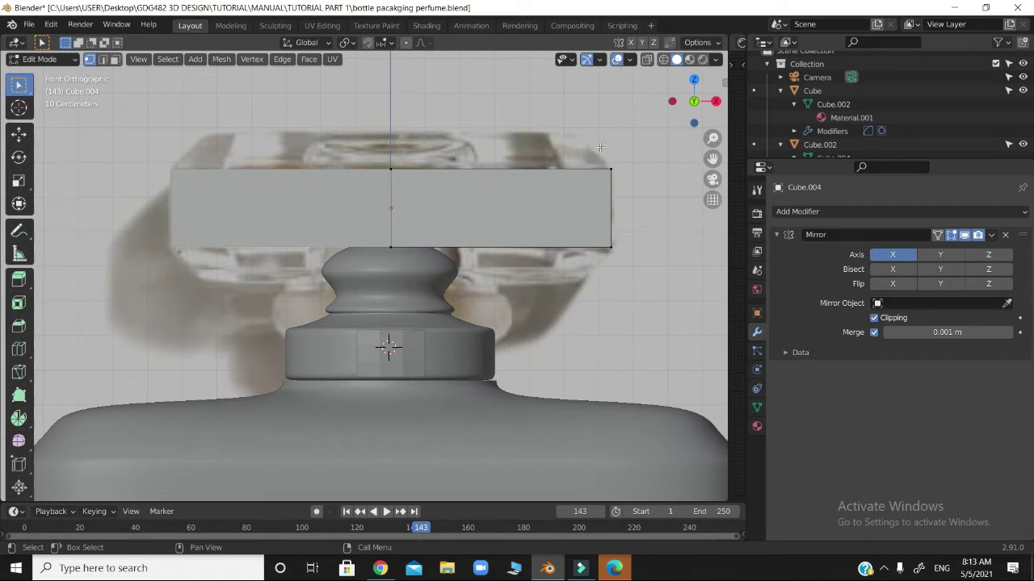
pyautogui.click(647, 60)
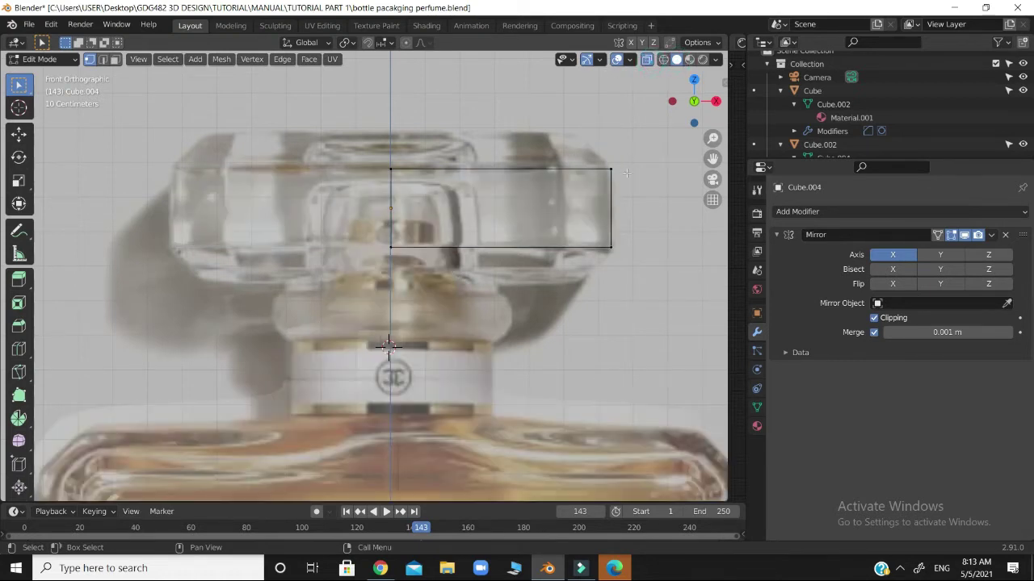
pyautogui.click(664, 59)
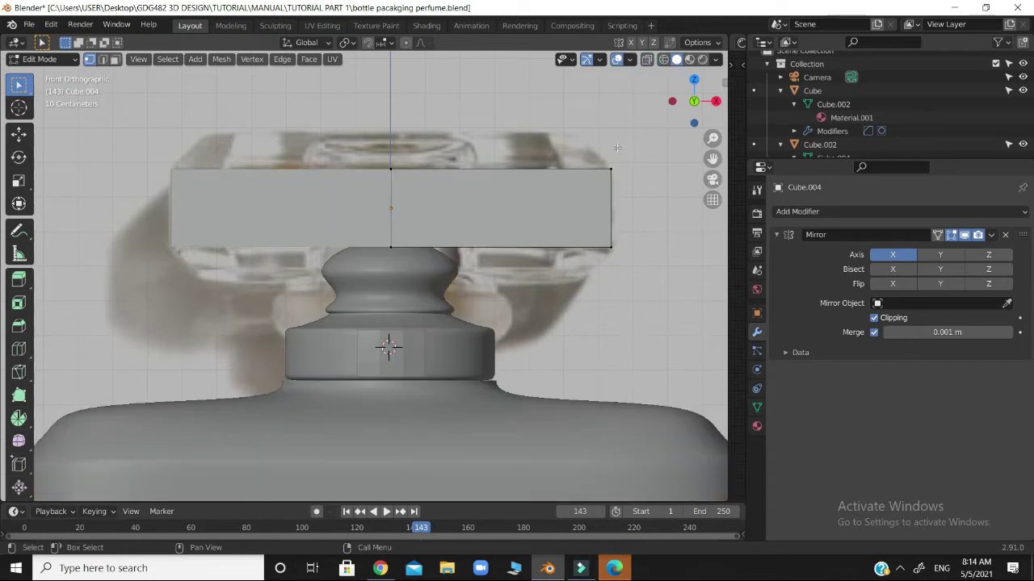
pyautogui.click(646, 59)
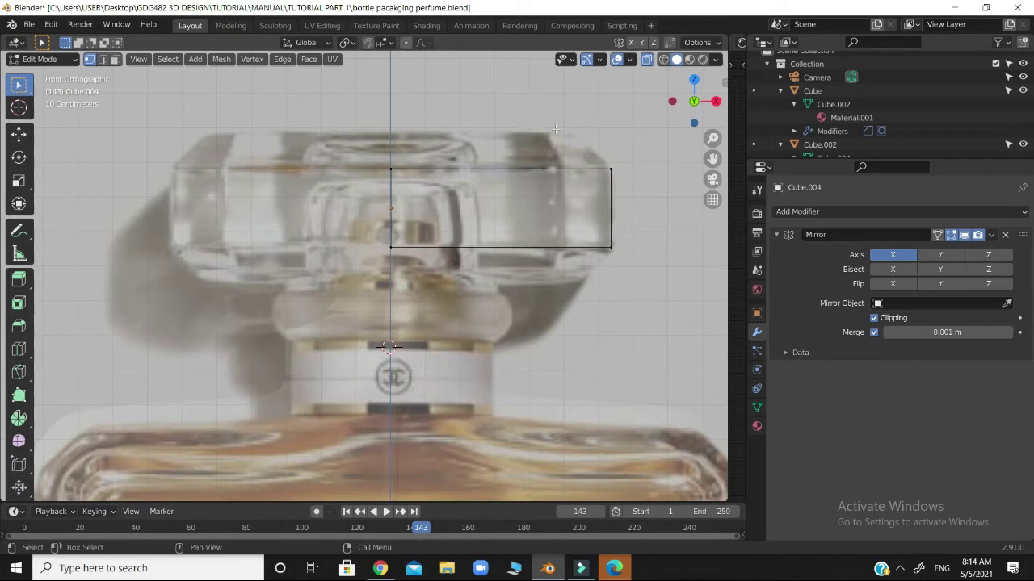
# Step: Move the cap block's outer side vertices about 0.138 m inward along X and extrude them about 0.138 m back outward
pyautogui.moveTo(570, 134); pyautogui.dragTo(639, 279)
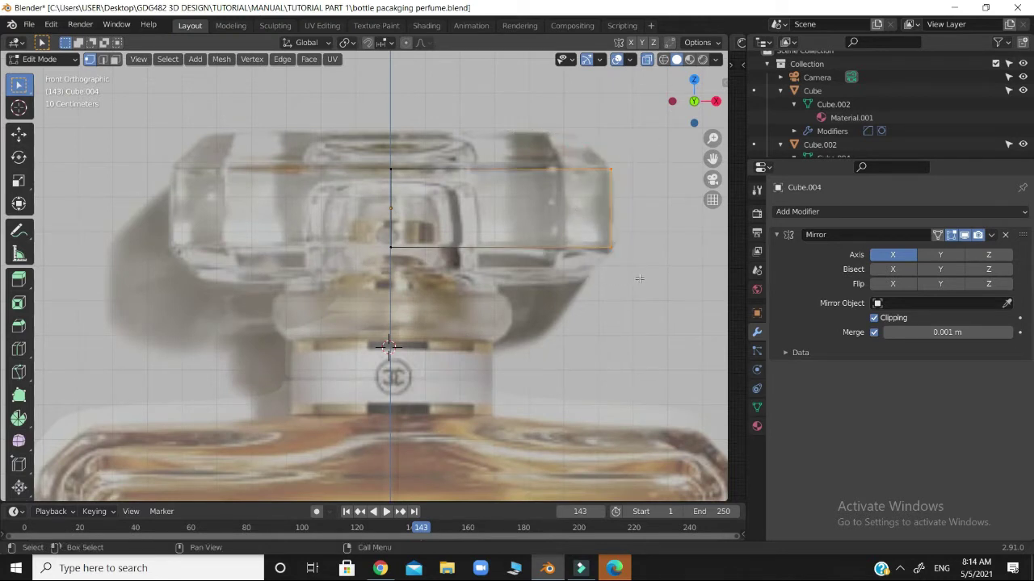
pyautogui.press('g')
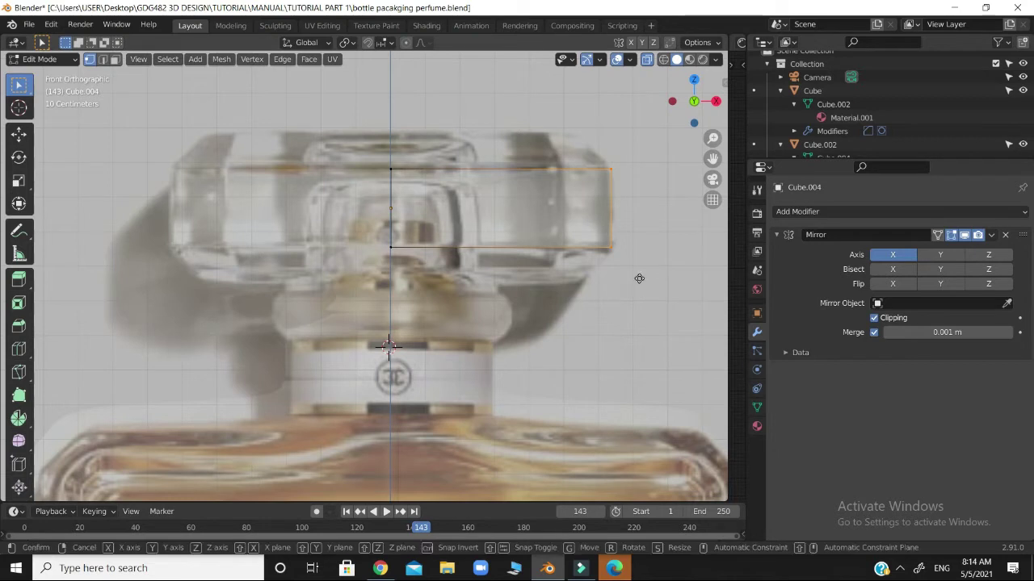
pyautogui.press('x')
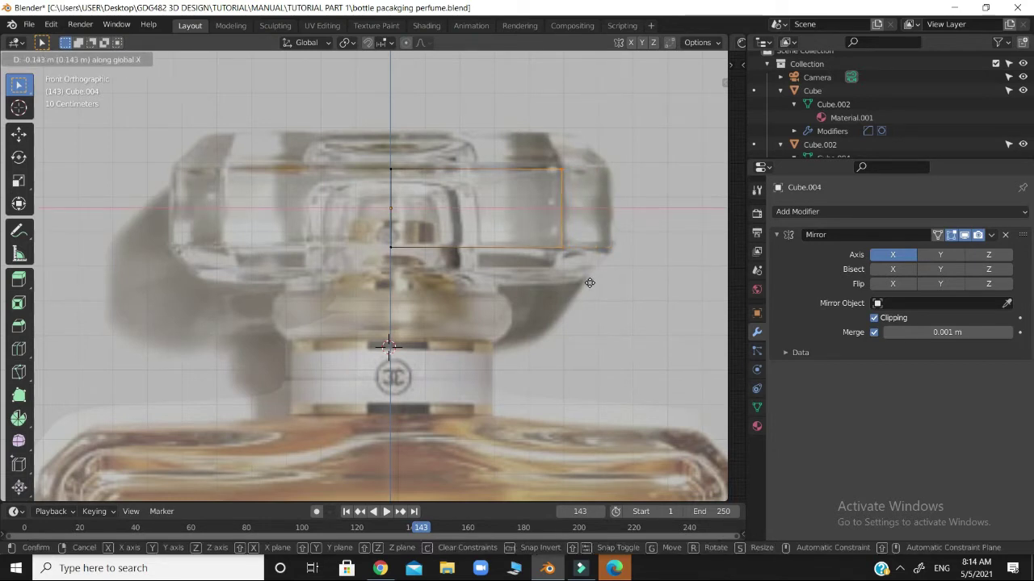
pyautogui.click(592, 283)
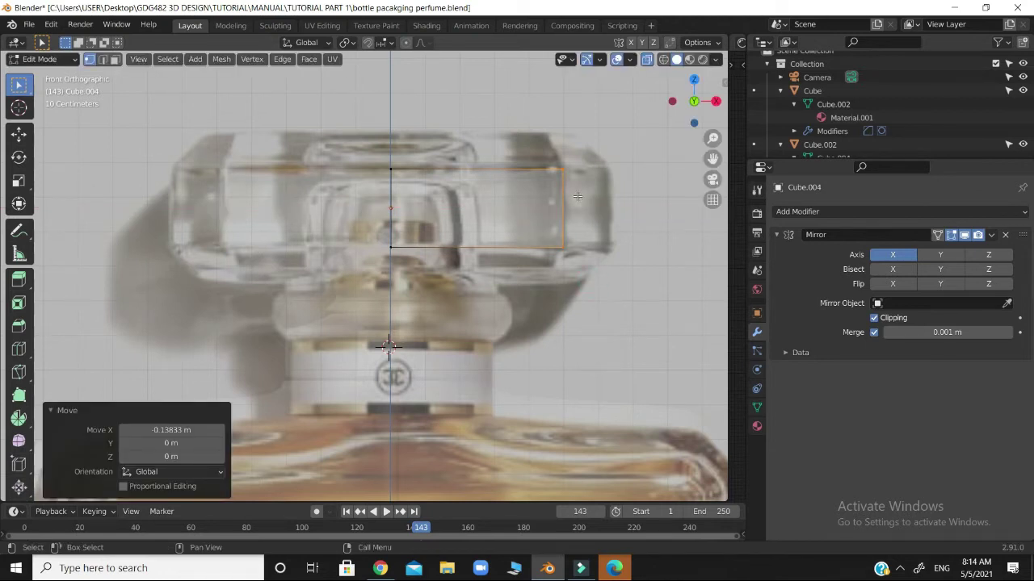
pyautogui.press('e')
pyautogui.press('x')
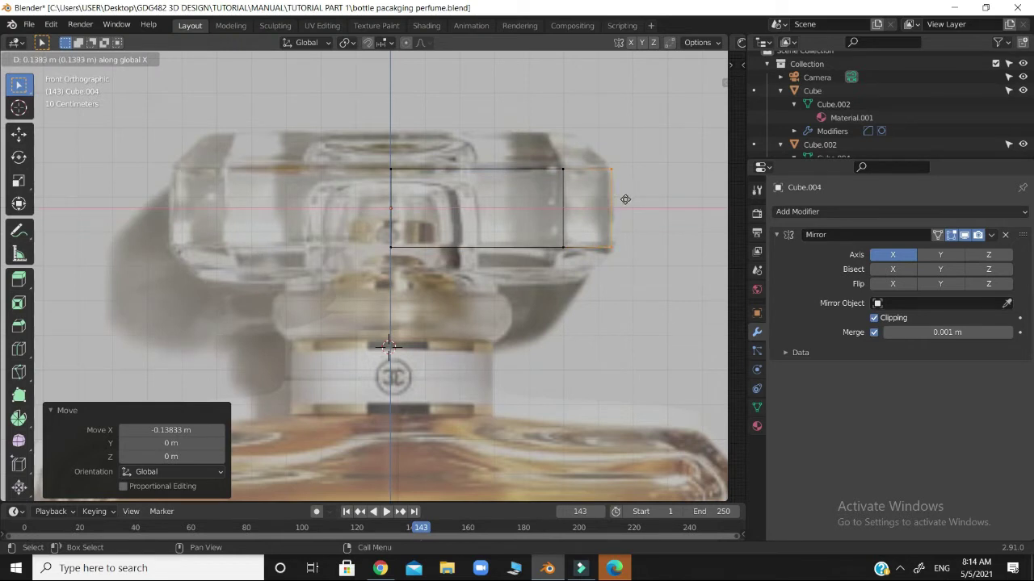
pyautogui.click(625, 200)
# Step: Extrude the cap's upper vertices about 0.11 m upward and scale them to about 0.578 to form the top bevel
pyautogui.click(375, 139)
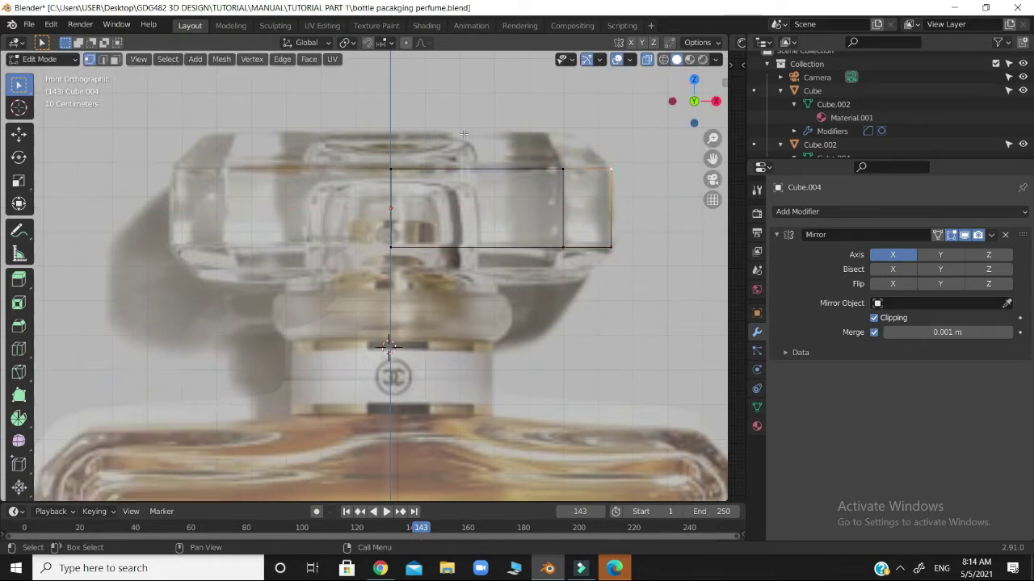
pyautogui.press('b')
pyautogui.moveTo(472, 181); pyautogui.dragTo(649, 198)
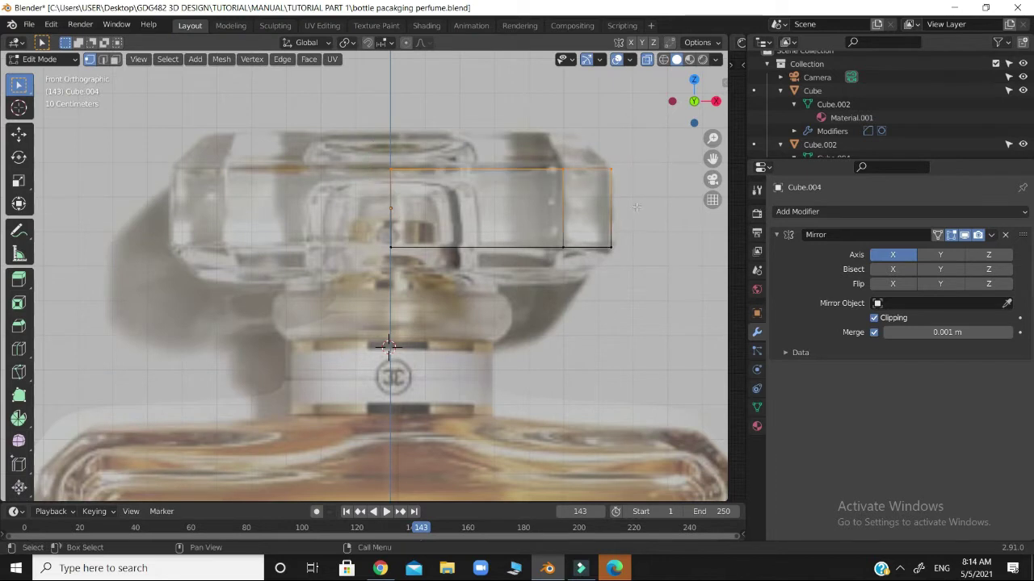
pyautogui.press('e')
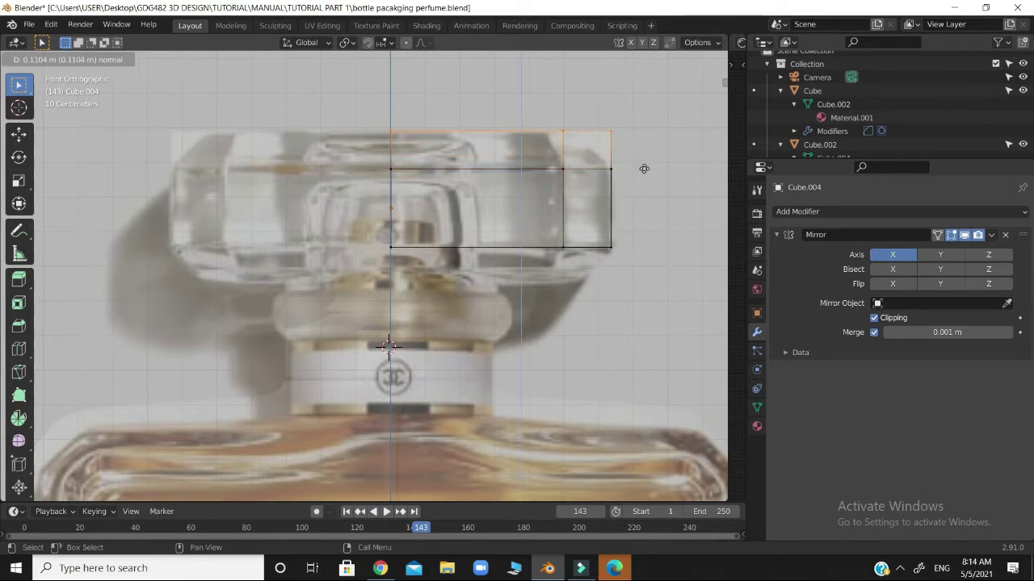
pyautogui.click(643, 169)
pyautogui.press('s')
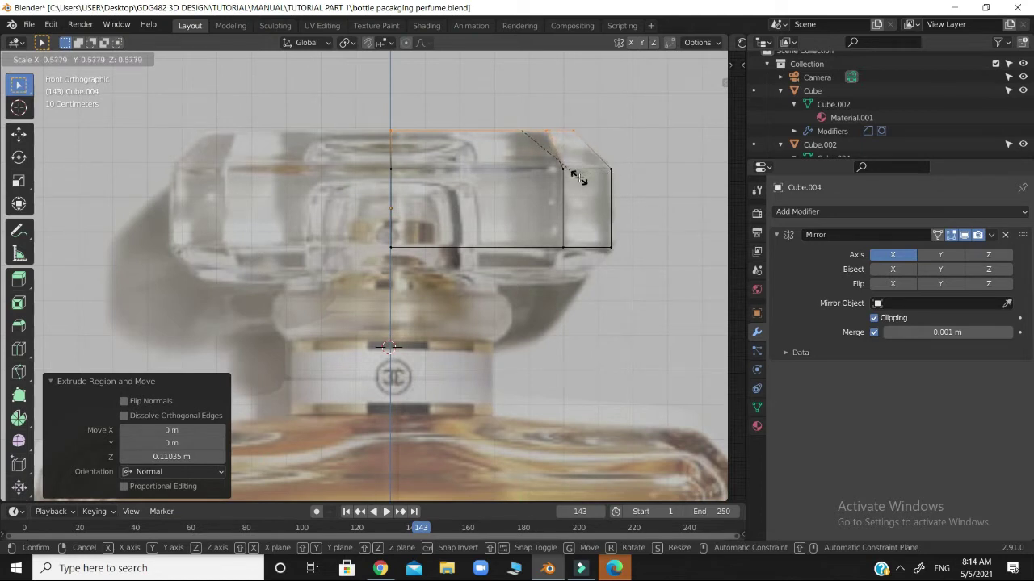
pyautogui.click(580, 177)
# Step: Extrude the cap's lower vertices about 0.058 m downward and scale them to 0.864 to form the bottom bevel
pyautogui.click(461, 257)
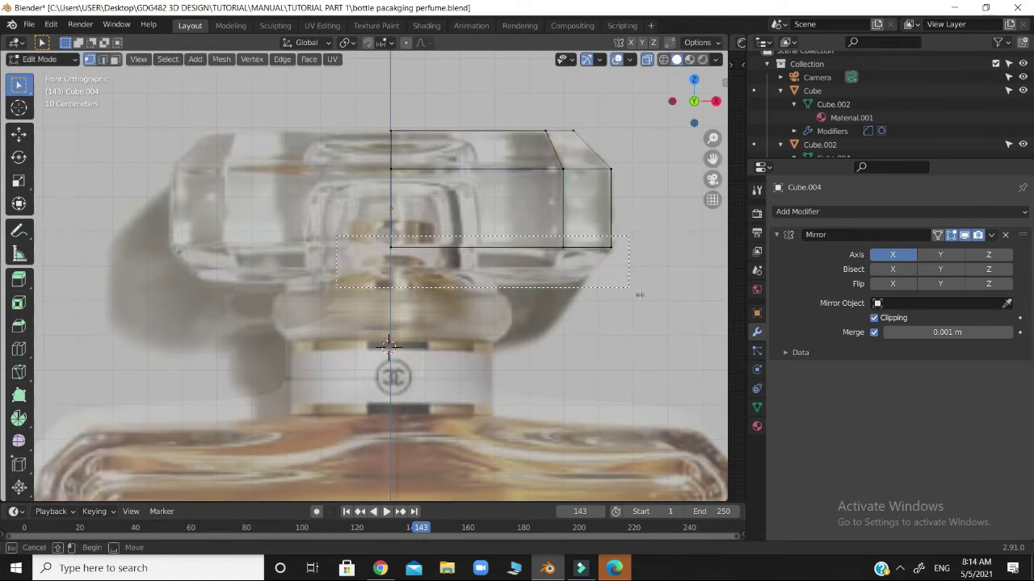
pyautogui.press('e')
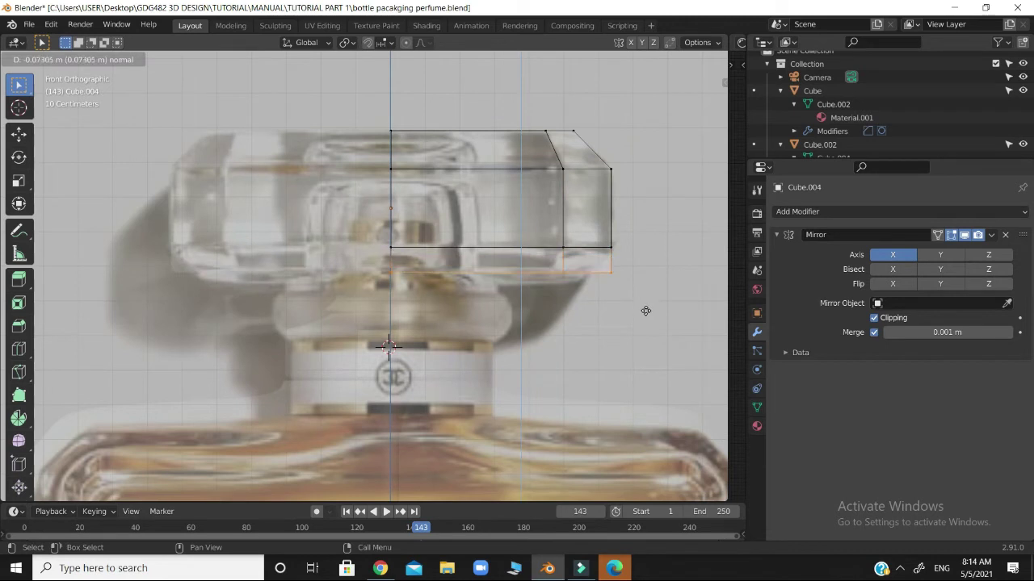
pyautogui.click(648, 314)
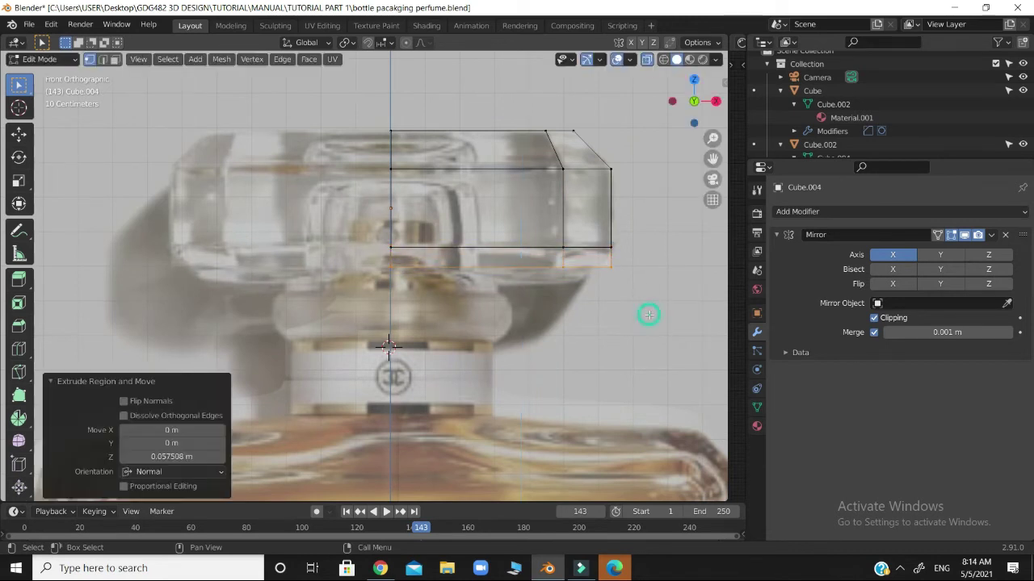
pyautogui.press('s')
pyautogui.click(629, 316)
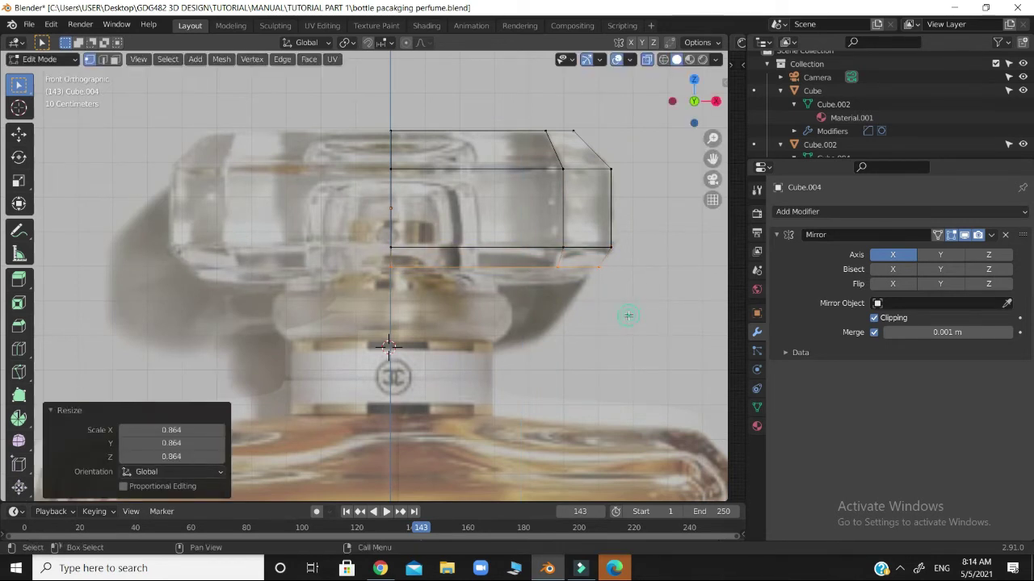
# Step: Extrude the cap's lowest vertices about 0.047 m downward and scale them to about 0.835 to add a second bottom bevel
pyautogui.press('e')
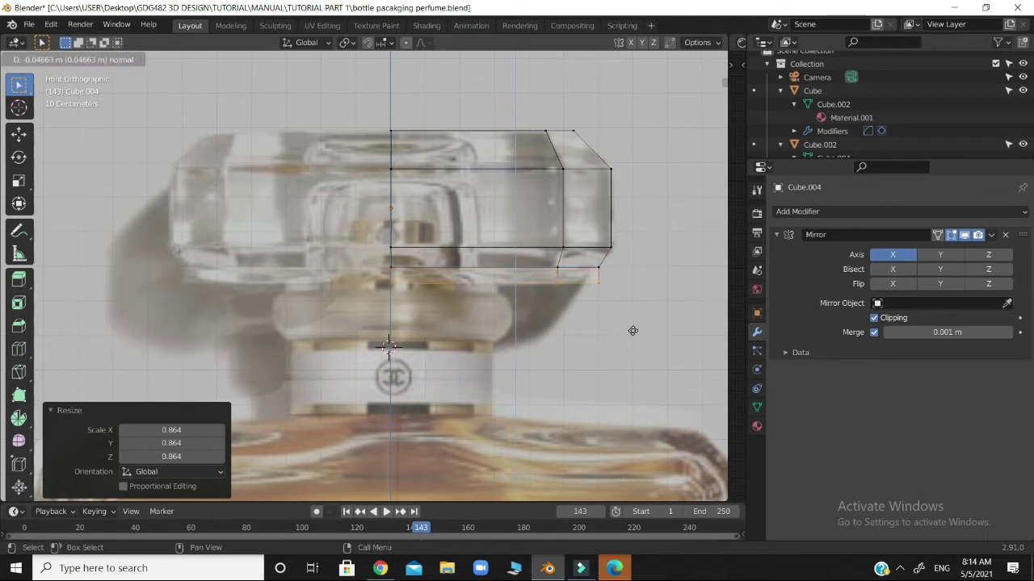
pyautogui.click(632, 330)
pyautogui.press('s')
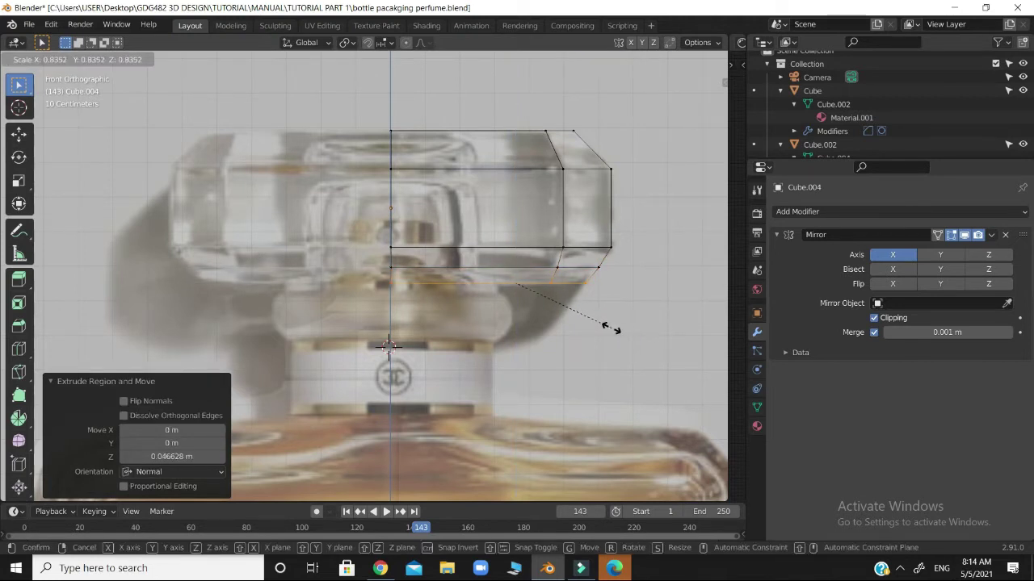
pyautogui.click(612, 327)
pyautogui.click(622, 326)
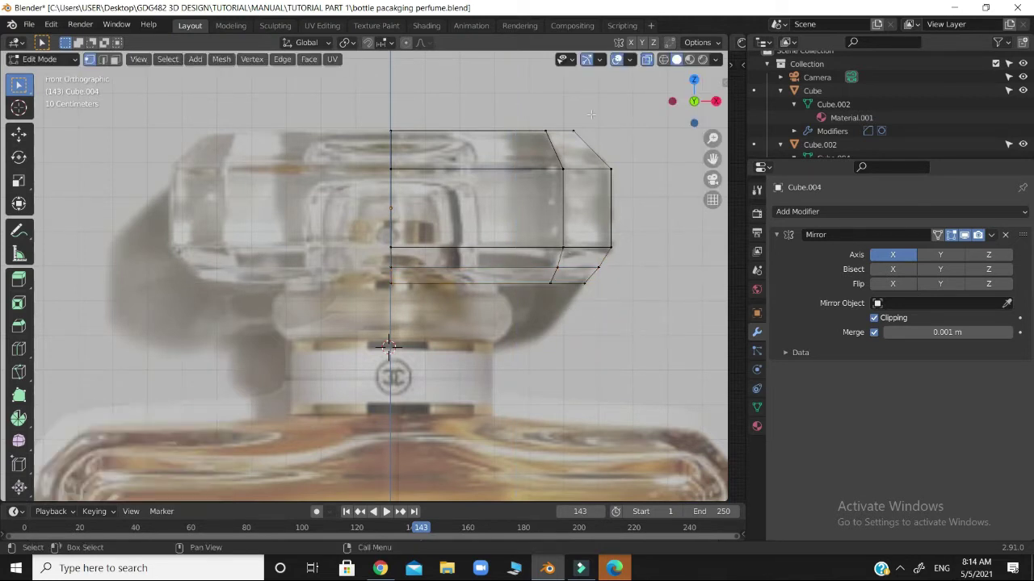
# Step: Turn off X-ray and scale the whole cap along Y to about 0.574 in Object Mode
pyautogui.moveTo(693, 101); pyautogui.dragTo(691, 112)
pyautogui.click(694, 103)
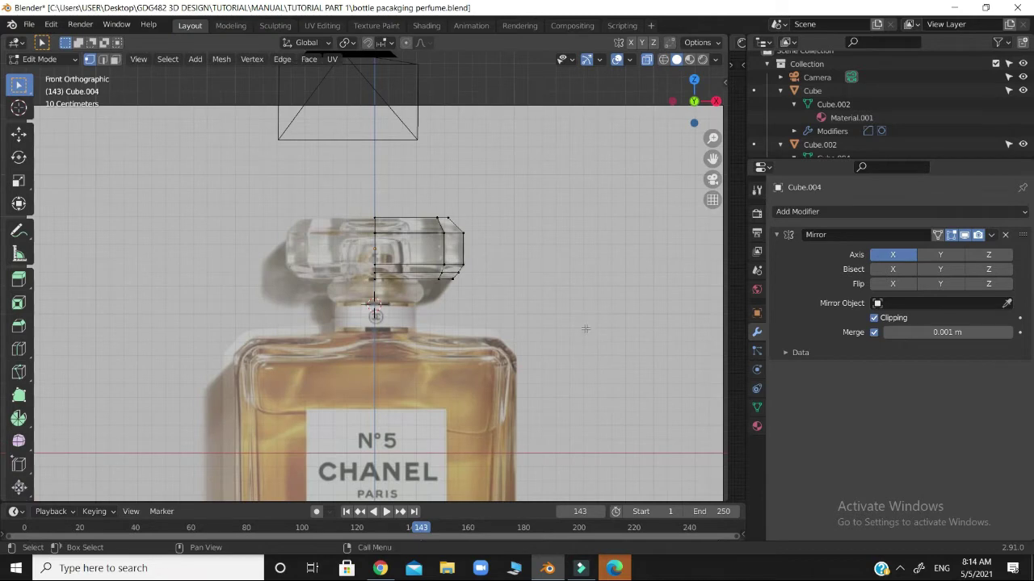
pyautogui.click(648, 60)
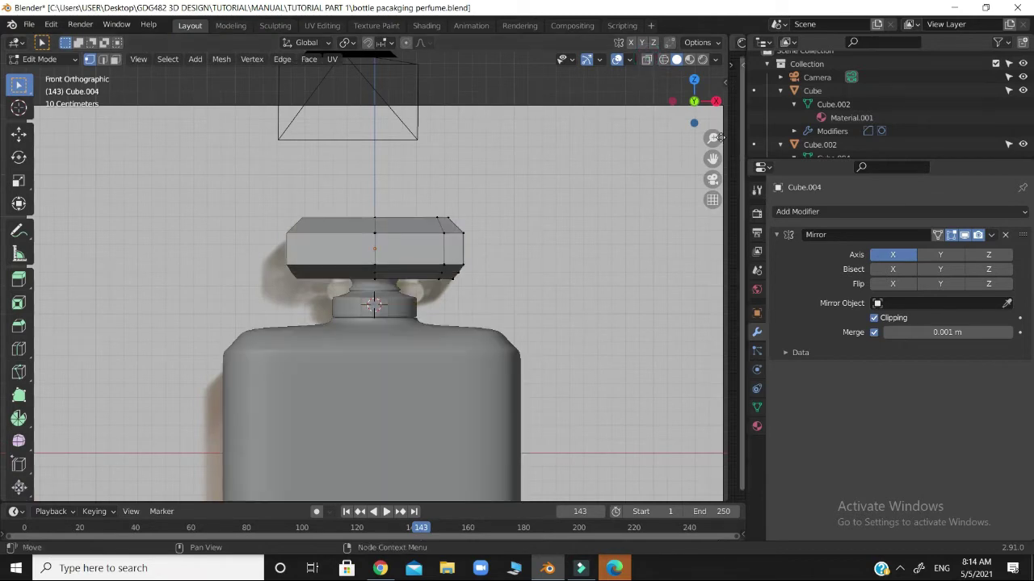
pyautogui.moveTo(695, 123); pyautogui.dragTo(693, 113)
pyautogui.click(694, 89)
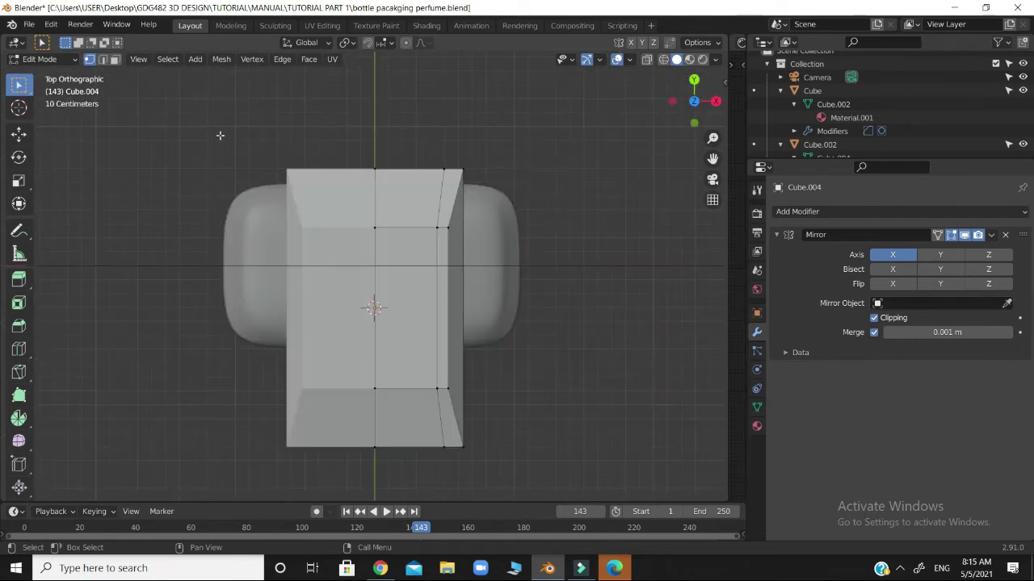
pyautogui.press('Tab')
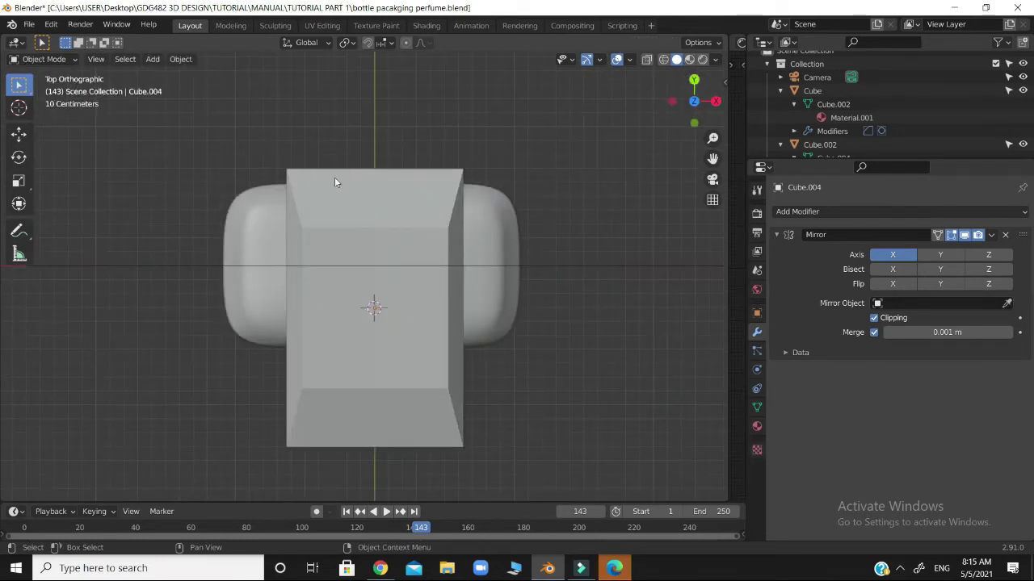
pyautogui.click(392, 311)
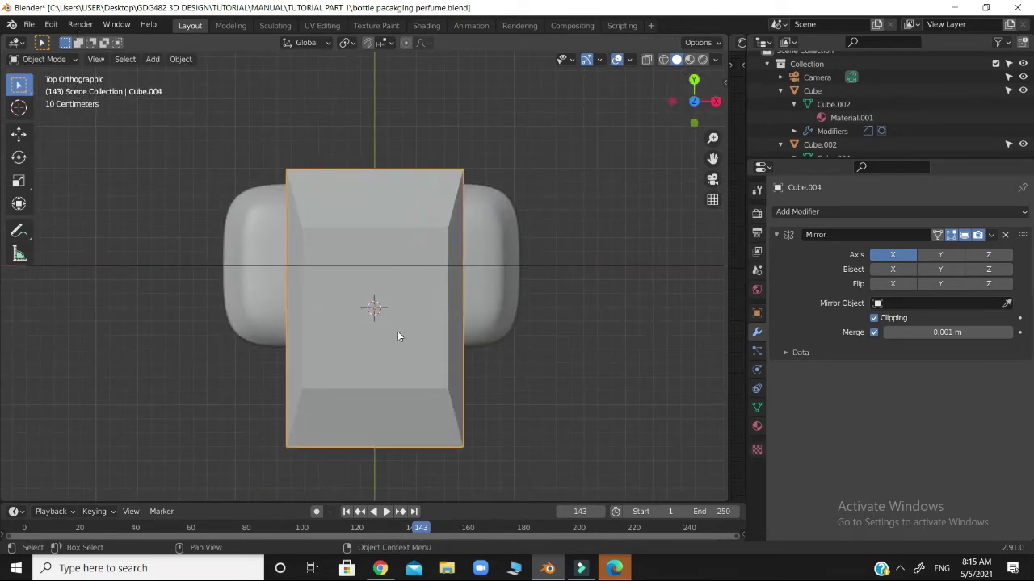
pyautogui.press('s')
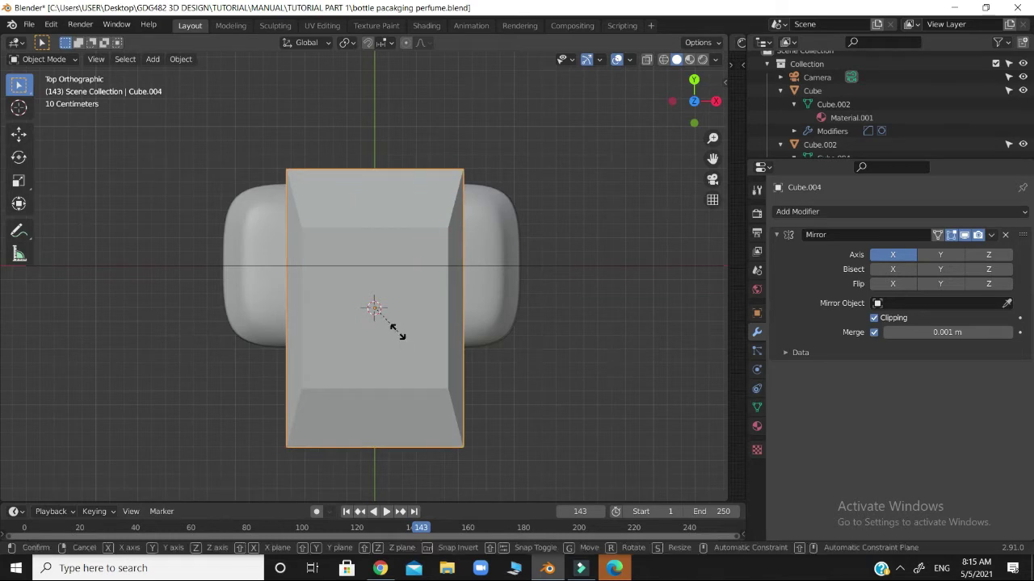
pyautogui.press('y')
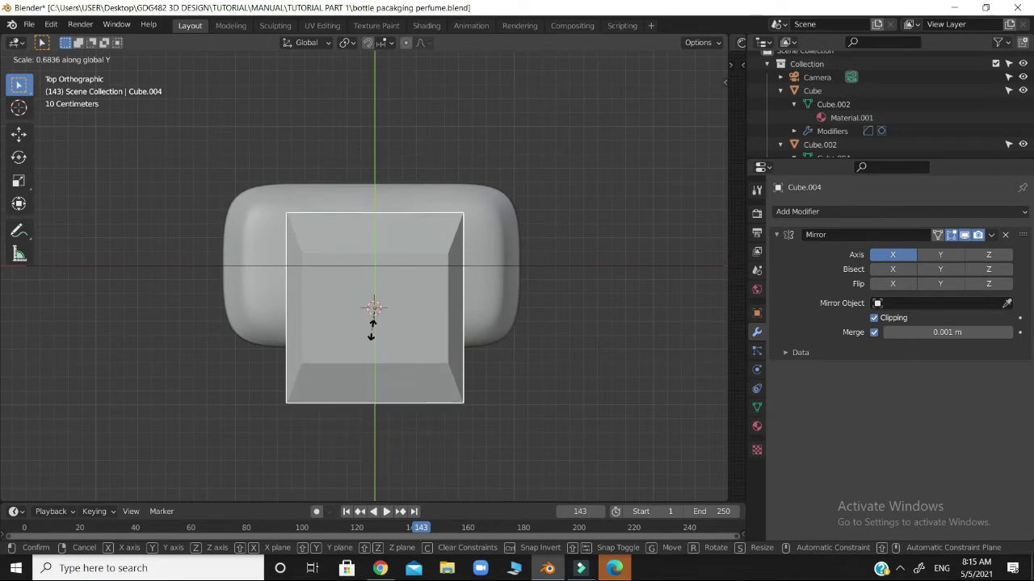
pyautogui.click(373, 330)
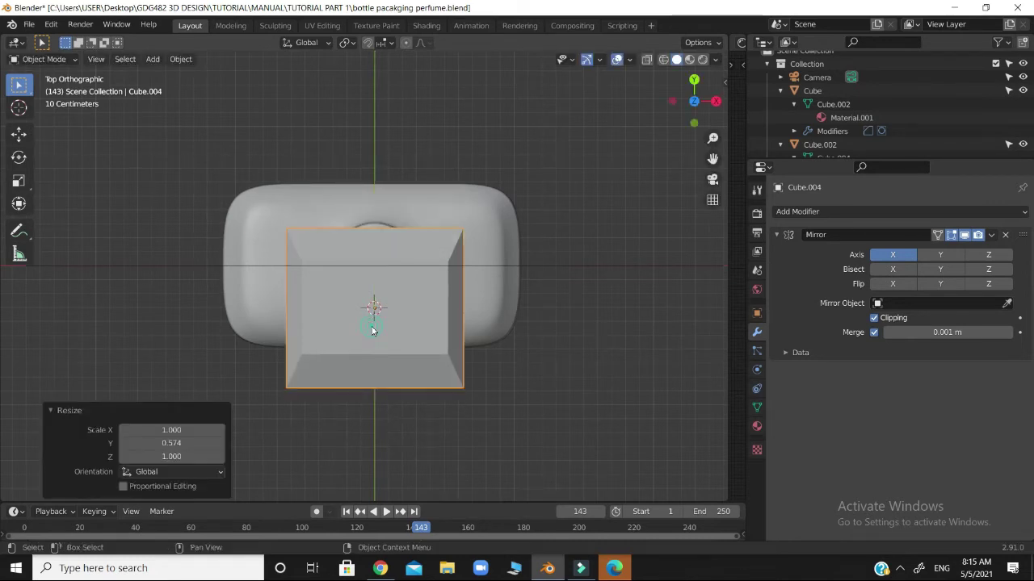
# Step: Centre the cap over the bottle by moving it about 0.302 m along Y and fine-tuning it about -0.015 m along X
pyautogui.press('g')
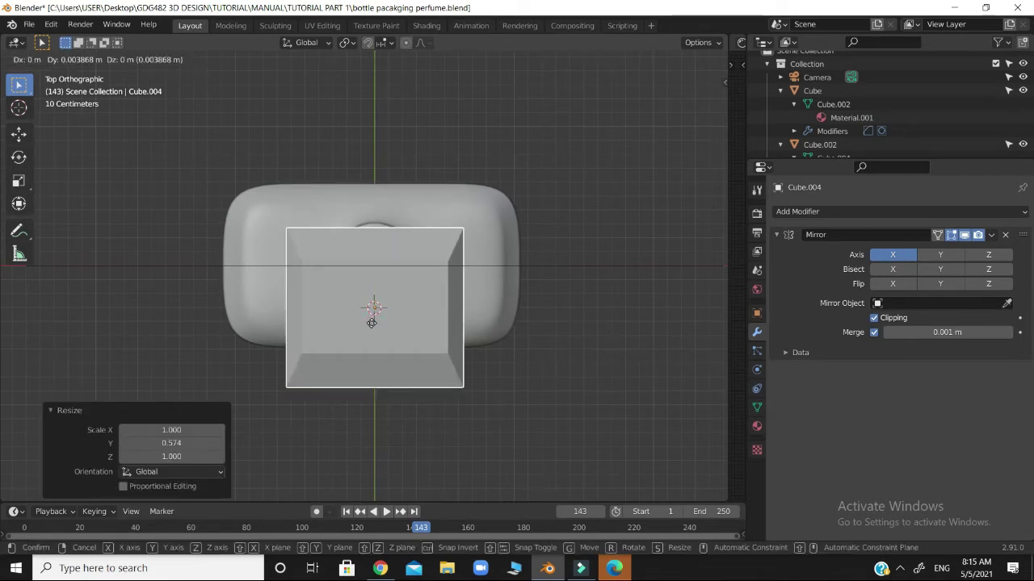
pyautogui.press('y')
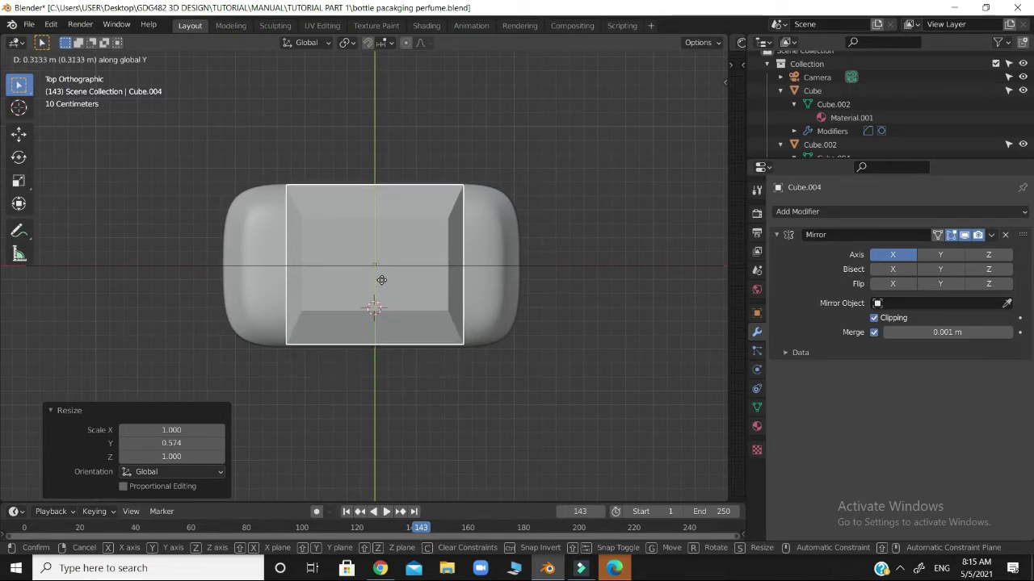
pyautogui.press('x')
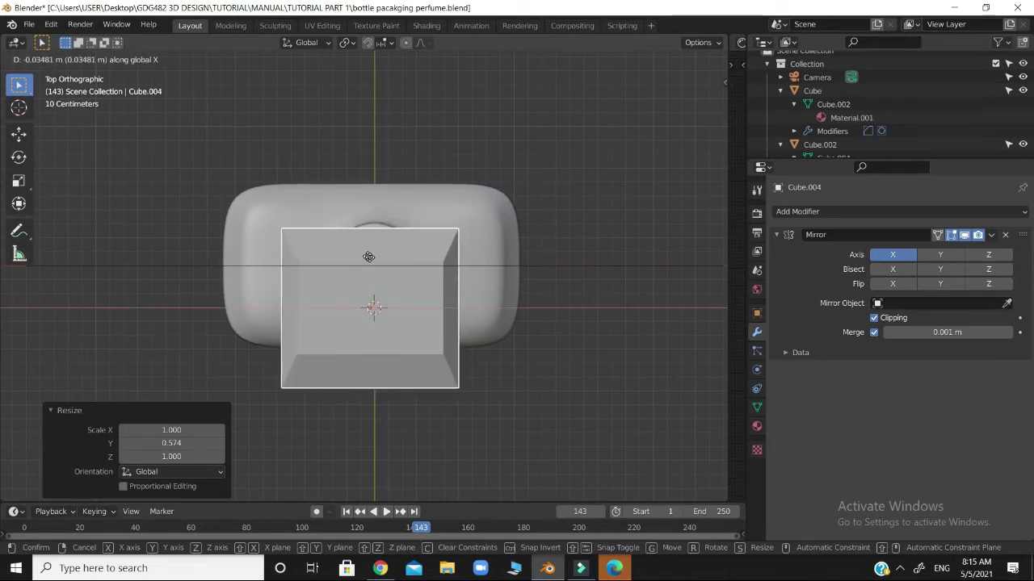
pyautogui.click(372, 257)
pyautogui.press('g')
pyautogui.press('y')
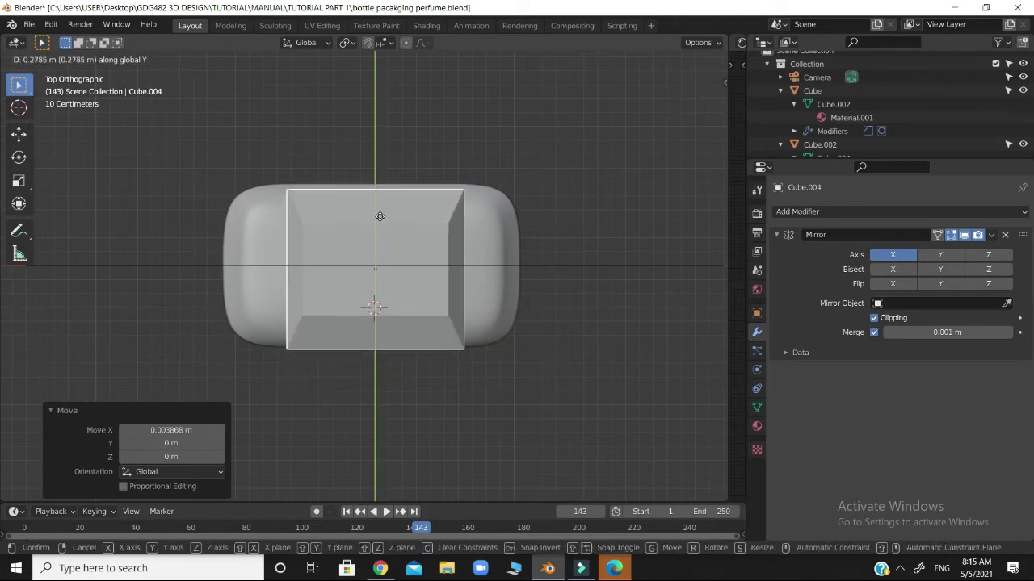
pyautogui.click(382, 217)
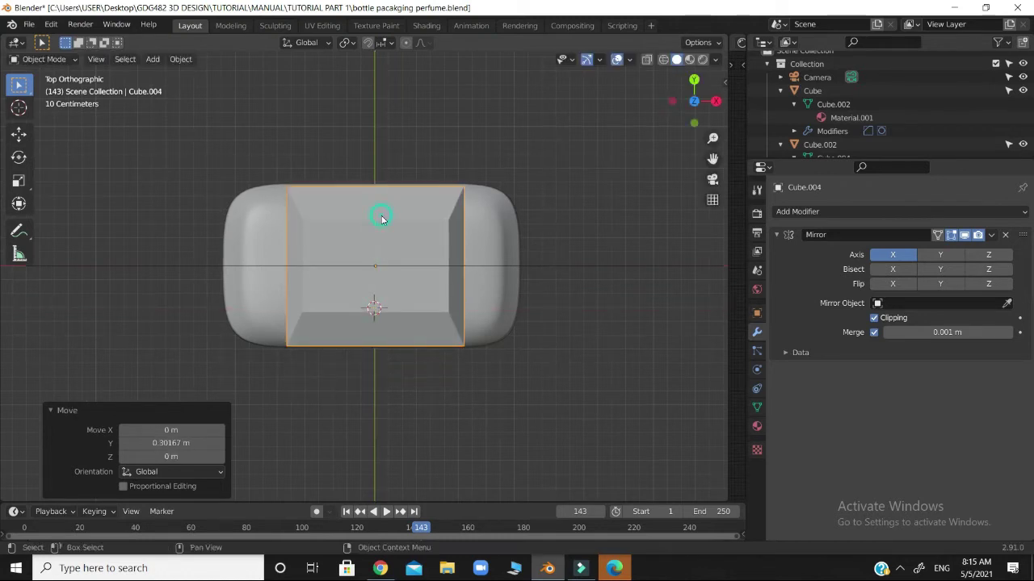
pyautogui.press('g')
pyautogui.press('x')
pyautogui.click(382, 231)
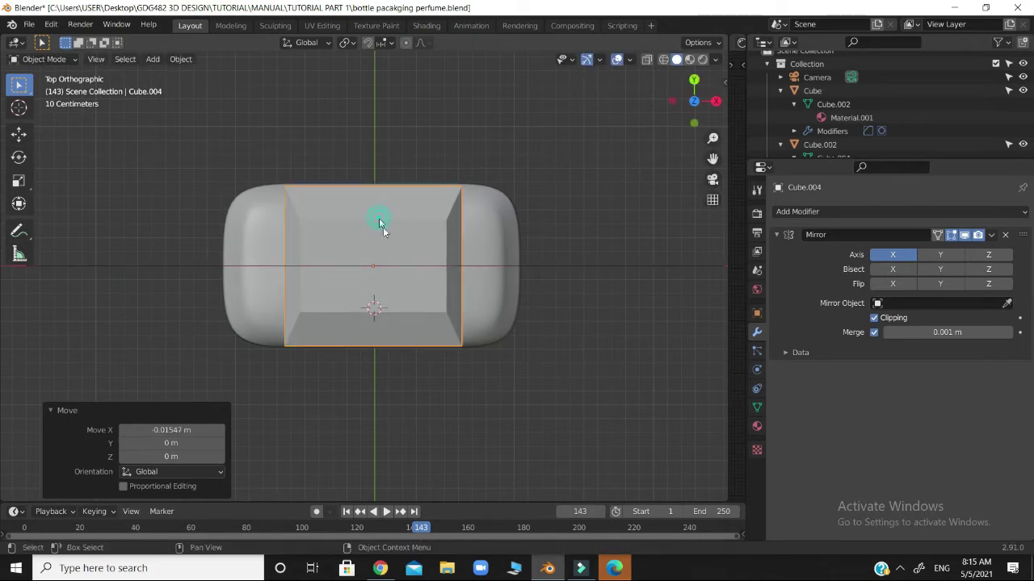
# Step: Examine the cap's shape and alignment from several angles and compare its front outline with the reference photo in X-ray
pyautogui.moveTo(693, 101)
pyautogui.mouseDown()
pyautogui.moveTo(685, 134)
pyautogui.moveTo(699, 102)
pyautogui.moveTo(717, 103)
pyautogui.moveTo(713, 83)
pyautogui.moveTo(711, 109)
pyautogui.moveTo(696, 103)
pyautogui.moveTo(693, 114)
pyautogui.mouseUp()
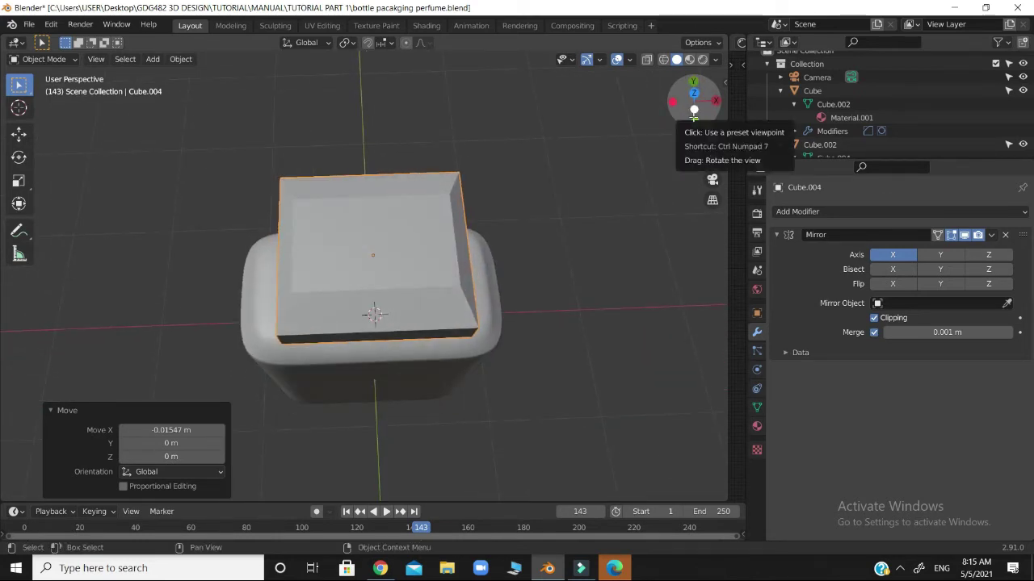
pyautogui.press('KP_1')
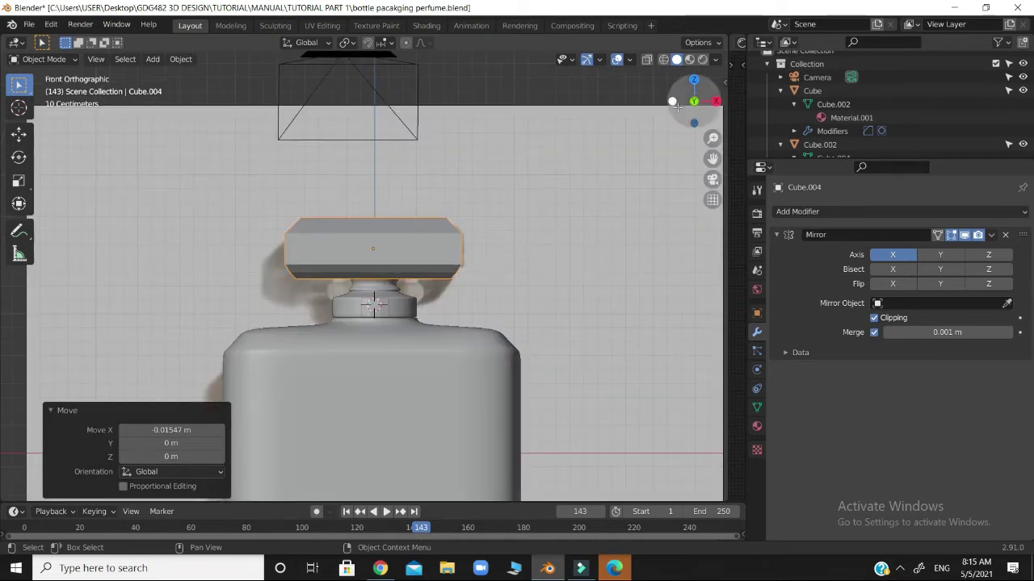
pyautogui.moveTo(676, 105); pyautogui.dragTo(645, 112)
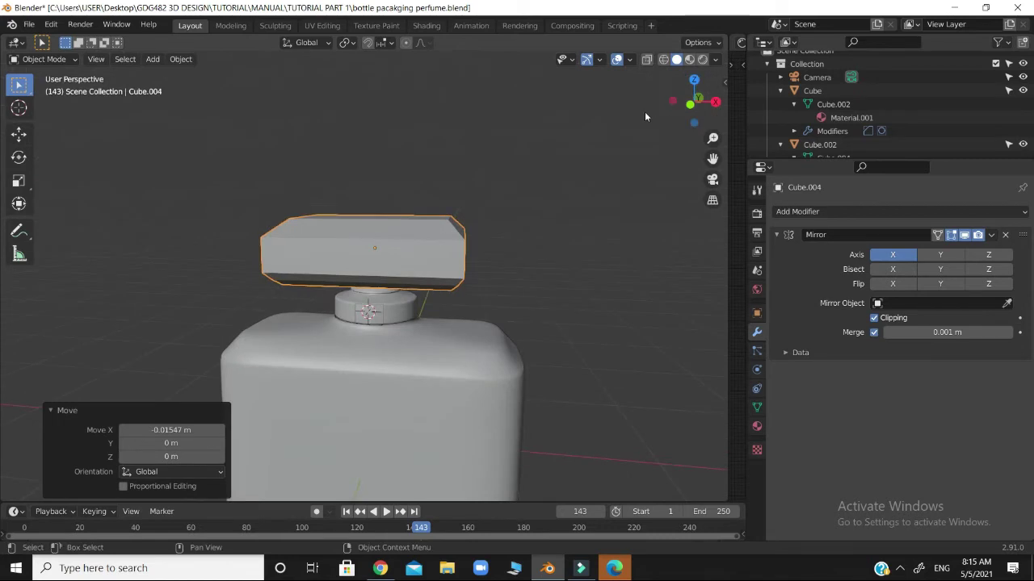
pyautogui.press('KP_1')
pyautogui.scroll(-3, 527, 236)
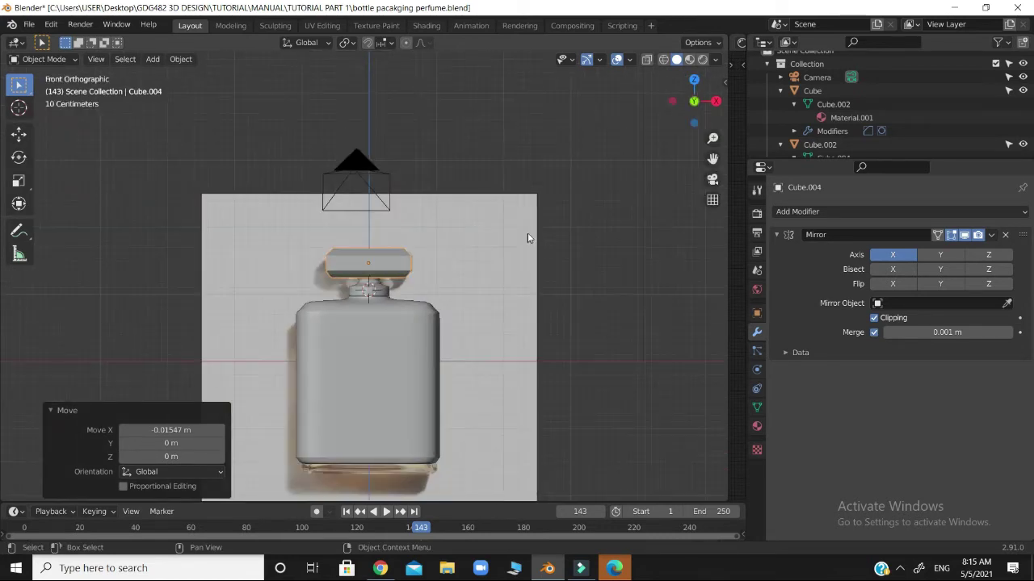
pyautogui.scroll(8, 525, 229)
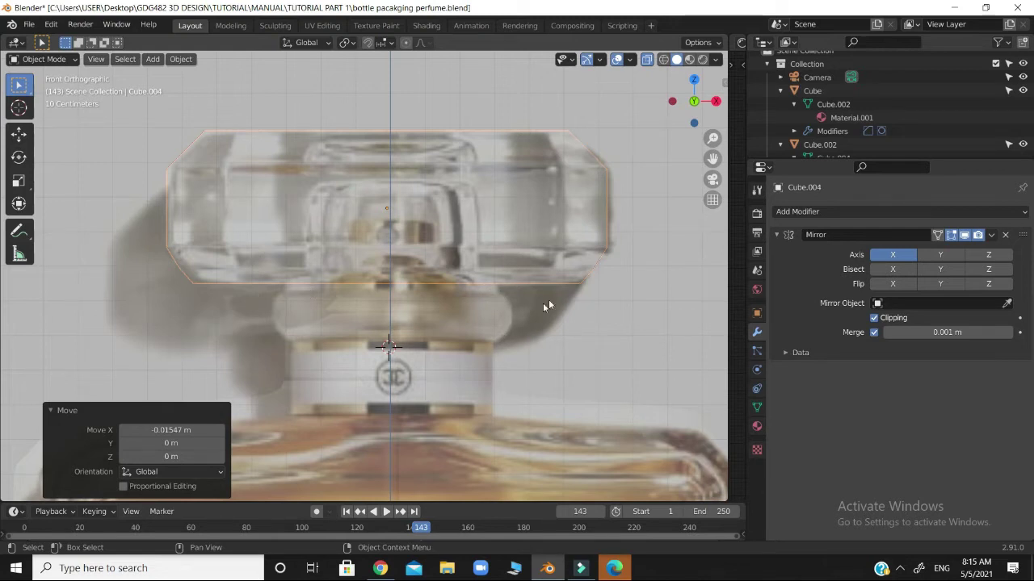
pyautogui.scroll(-2, 664, 227)
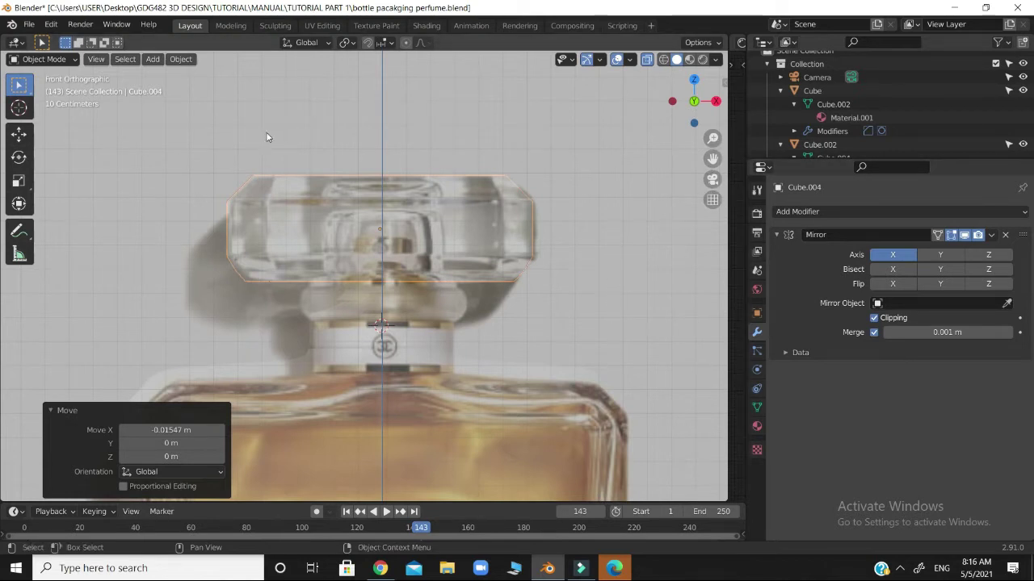
pyautogui.click(646, 59)
pyautogui.scroll(-4, 645, 234)
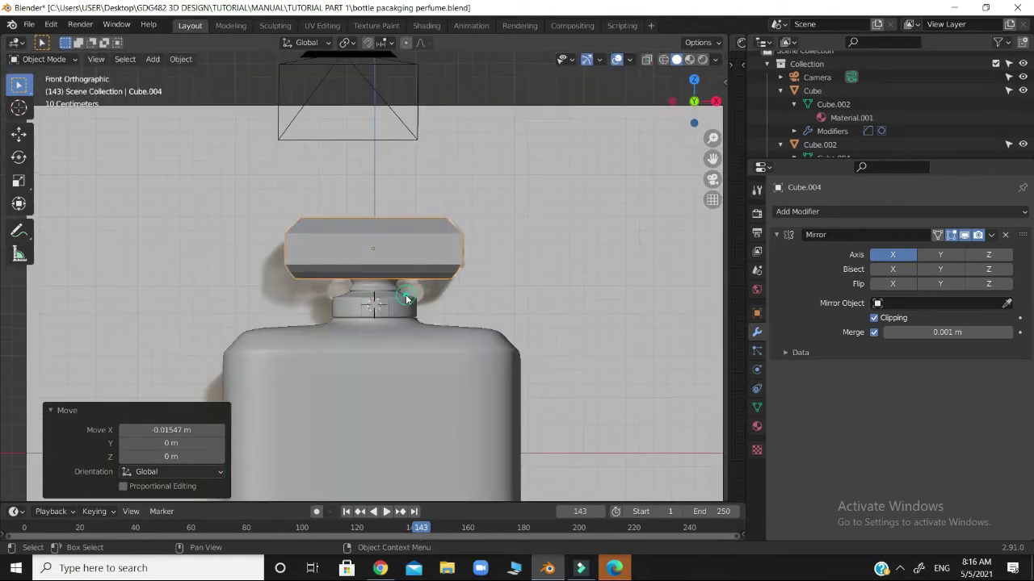
# Step: Hide the outer bottle, the inner liquid body and the spray tube parts to isolate the cap
pyautogui.click(406, 300)
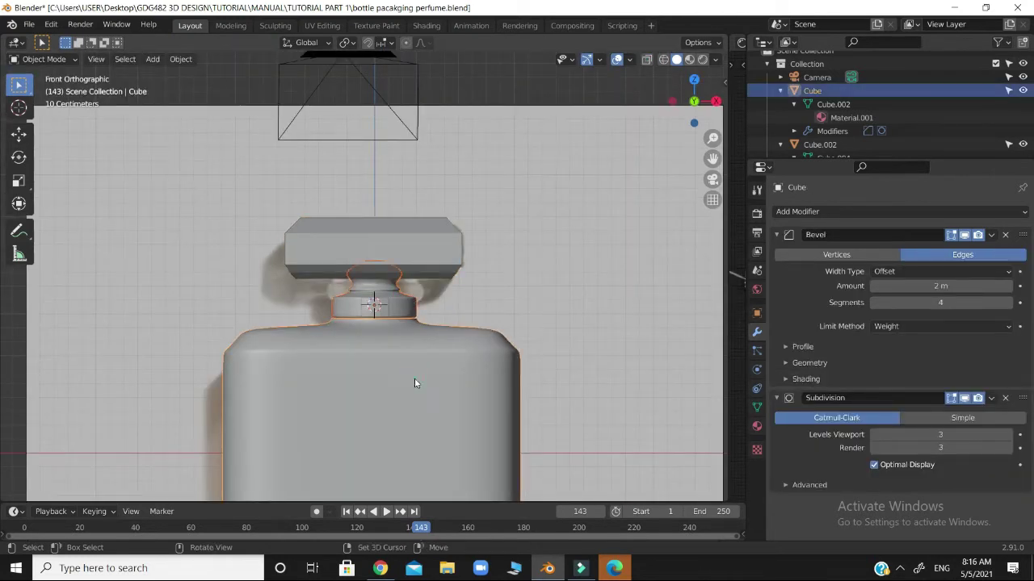
pyautogui.hotkey('alt', 'z')
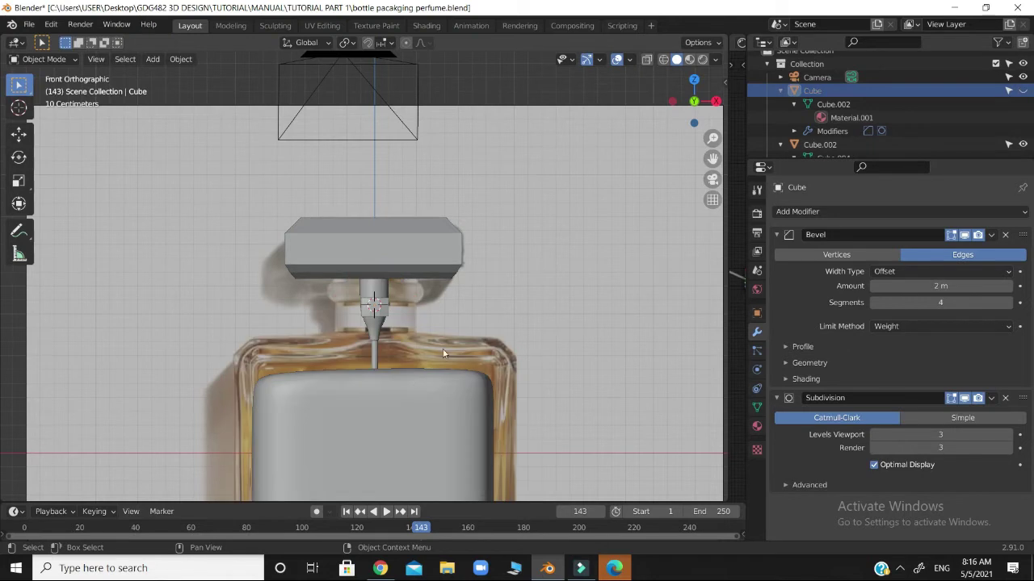
pyautogui.moveTo(308, 287); pyautogui.dragTo(499, 441)
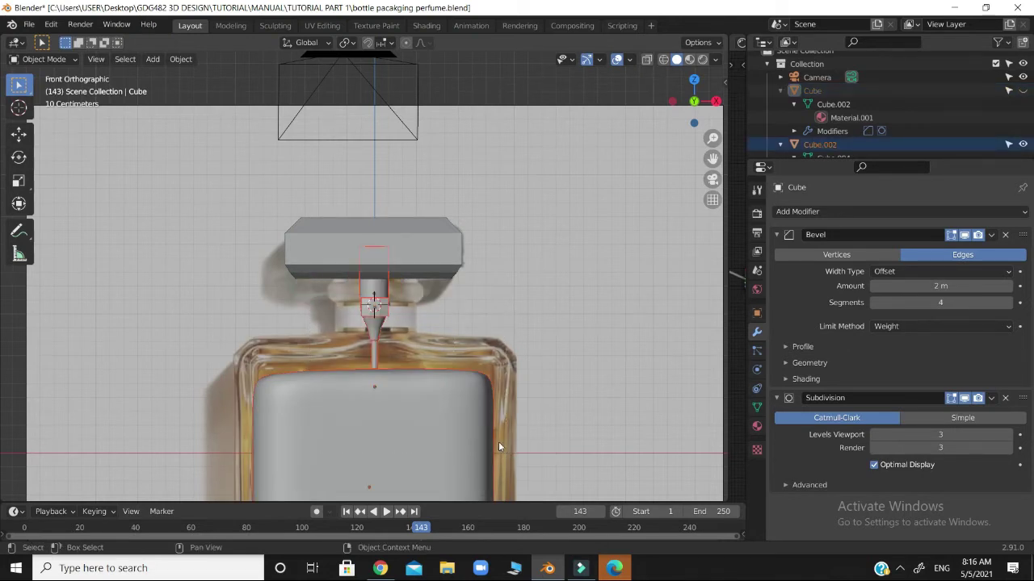
pyautogui.press('h')
pyautogui.moveTo(694, 101); pyautogui.dragTo(658, 108)
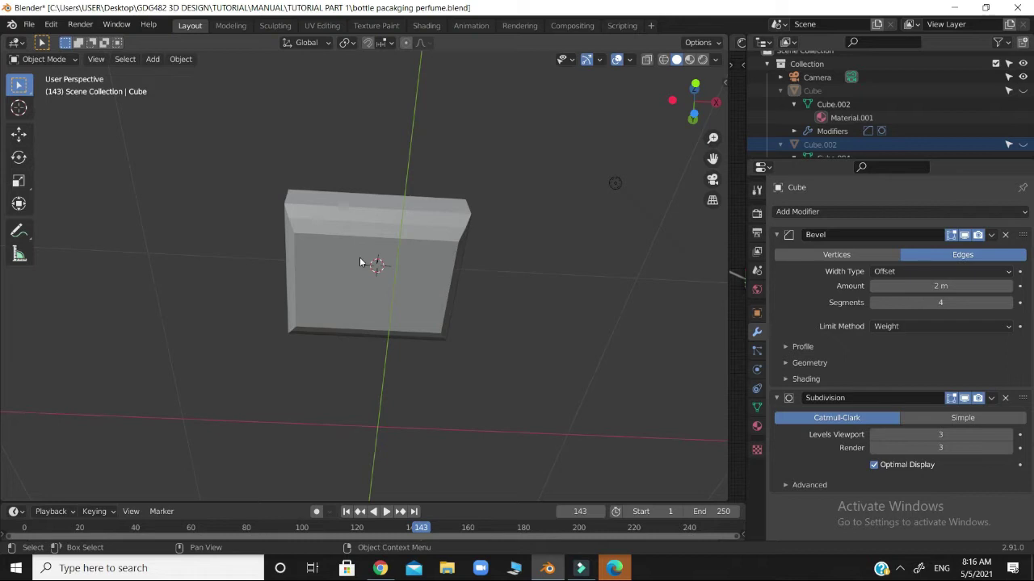
pyautogui.press('KP_1')
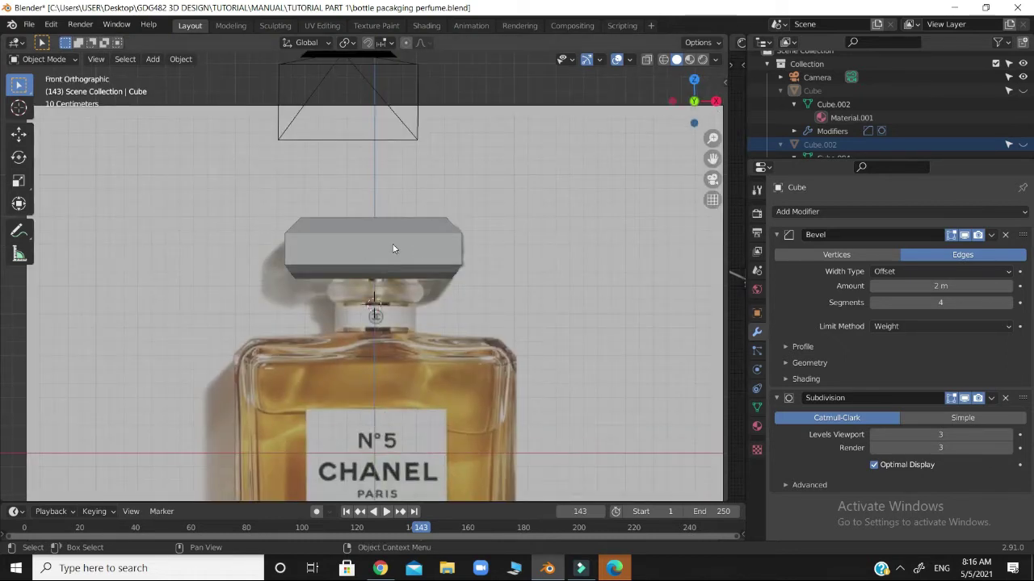
# Step: Add one vertical loop cut midway across the cap's right half in Edit Mode, with a slide factor of about -0.016
pyautogui.click(378, 232)
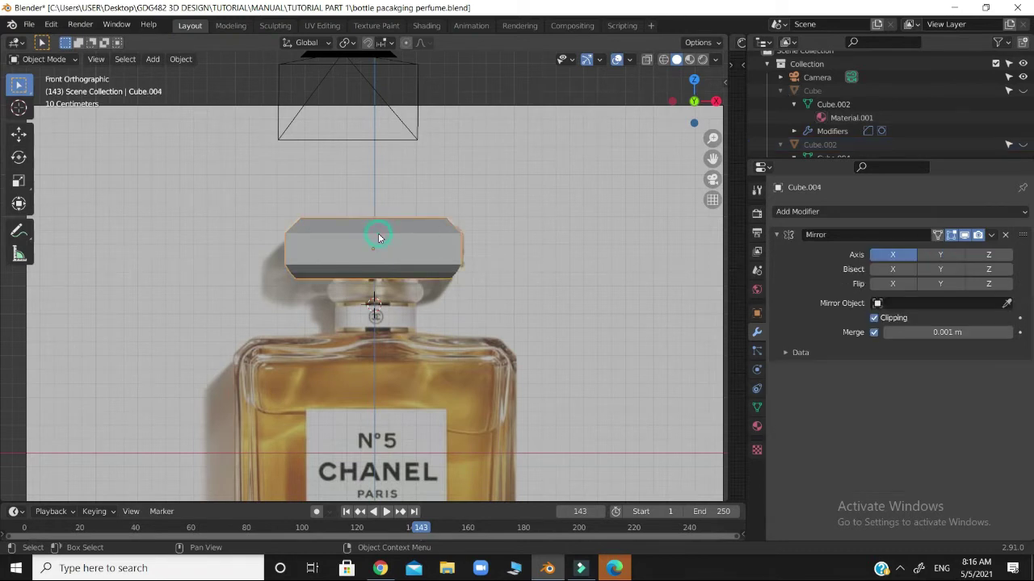
pyautogui.press('Tab')
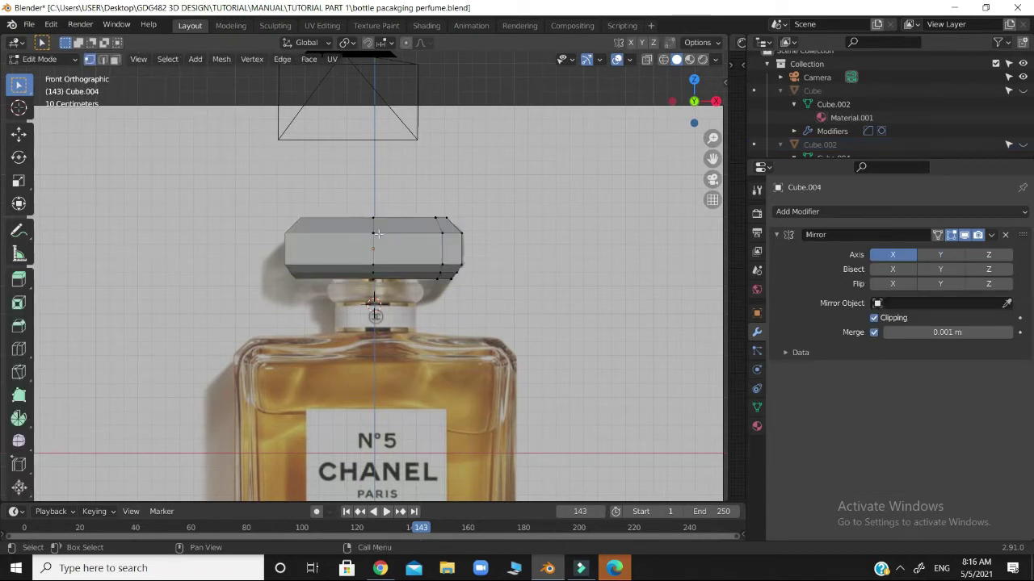
pyautogui.moveTo(693, 104)
pyautogui.mouseDown()
pyautogui.moveTo(693, 139)
pyautogui.moveTo(693, 97)
pyautogui.moveTo(693, 126)
pyautogui.moveTo(693, 109)
pyautogui.mouseUp()
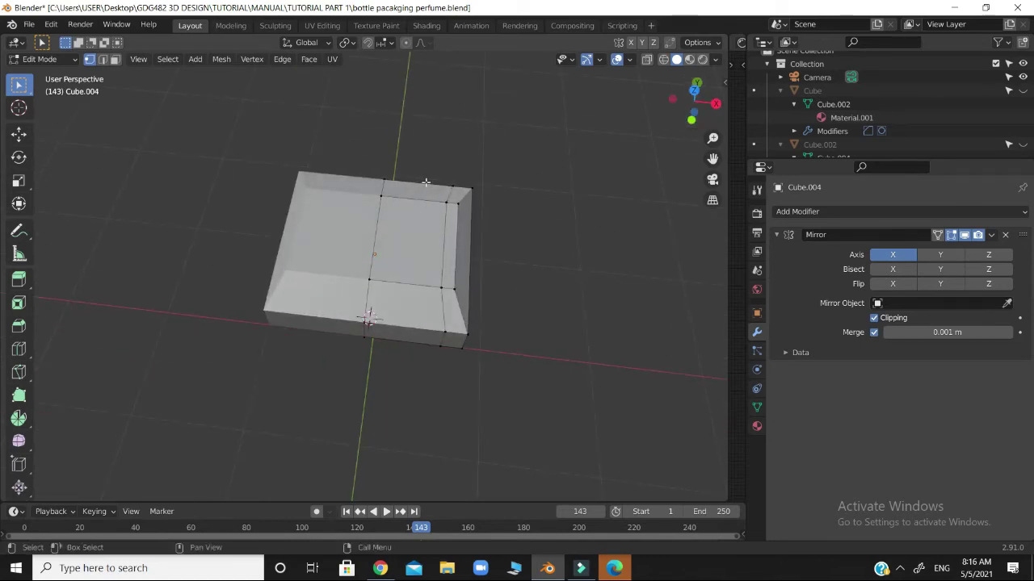
pyautogui.moveTo(683, 105); pyautogui.dragTo(685, 81)
pyautogui.press('KP_1')
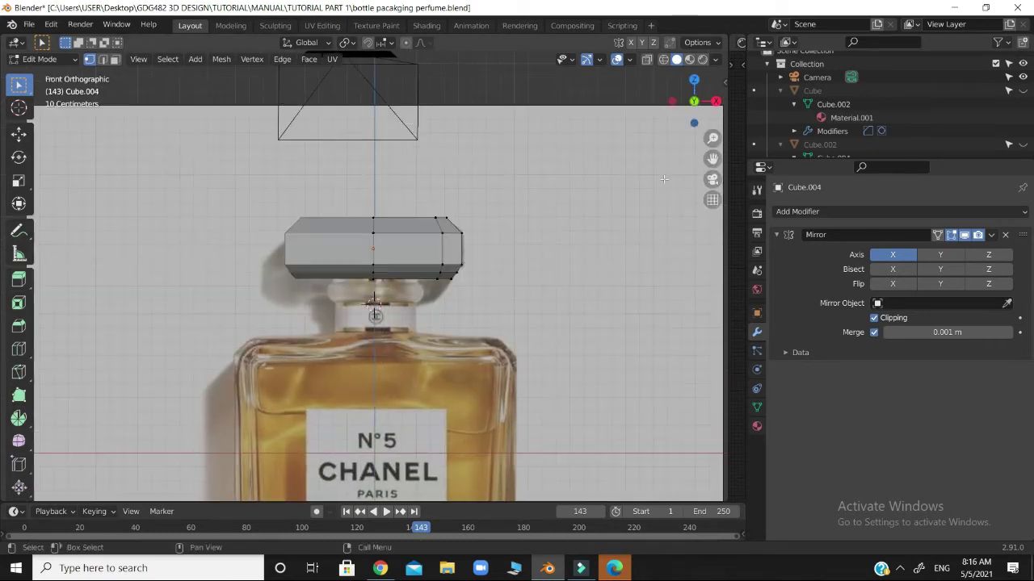
pyautogui.moveTo(336, 199); pyautogui.dragTo(541, 332)
pyautogui.hotkey('ctrl', 'r')
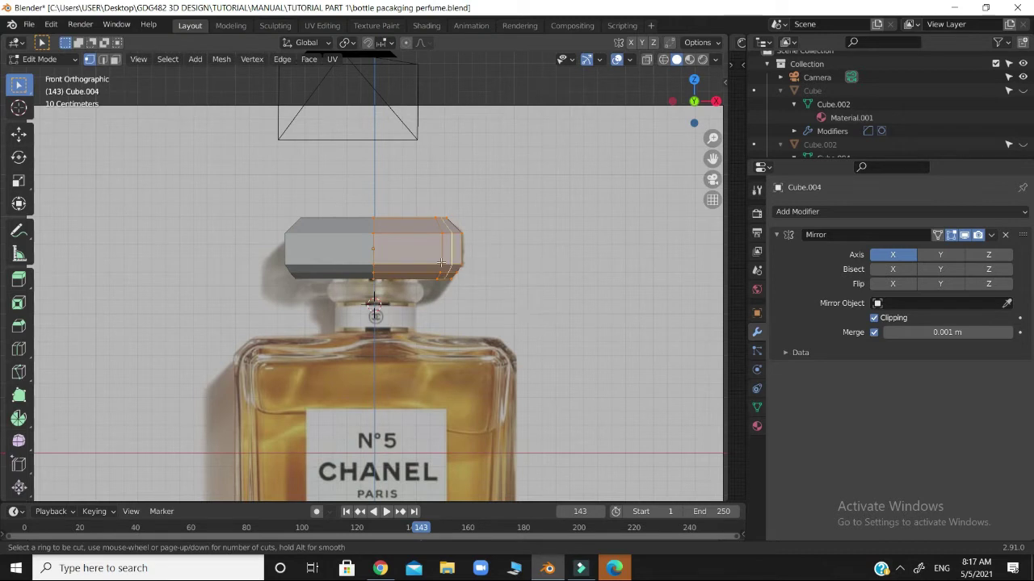
pyautogui.click(411, 255)
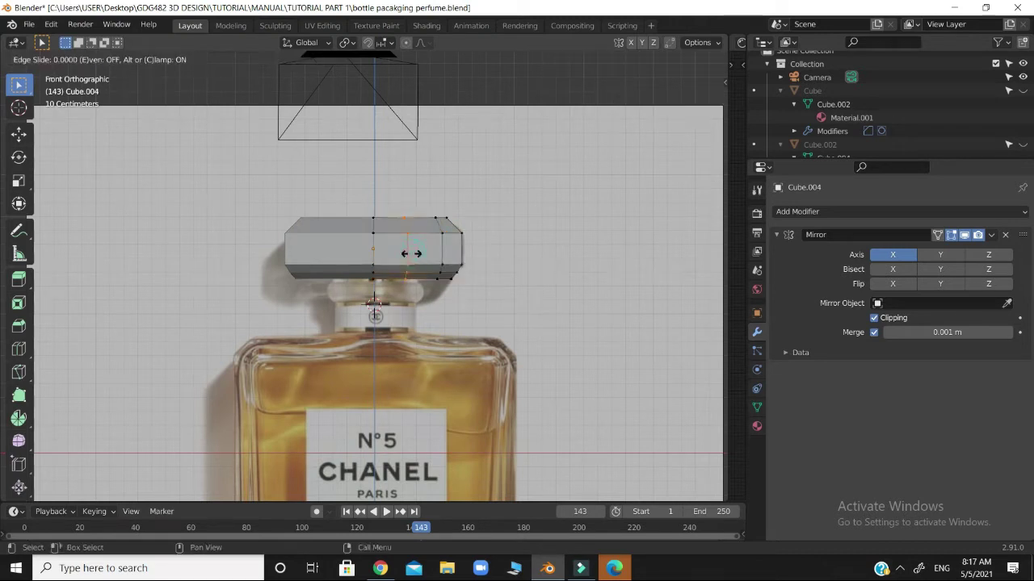
pyautogui.click(412, 263)
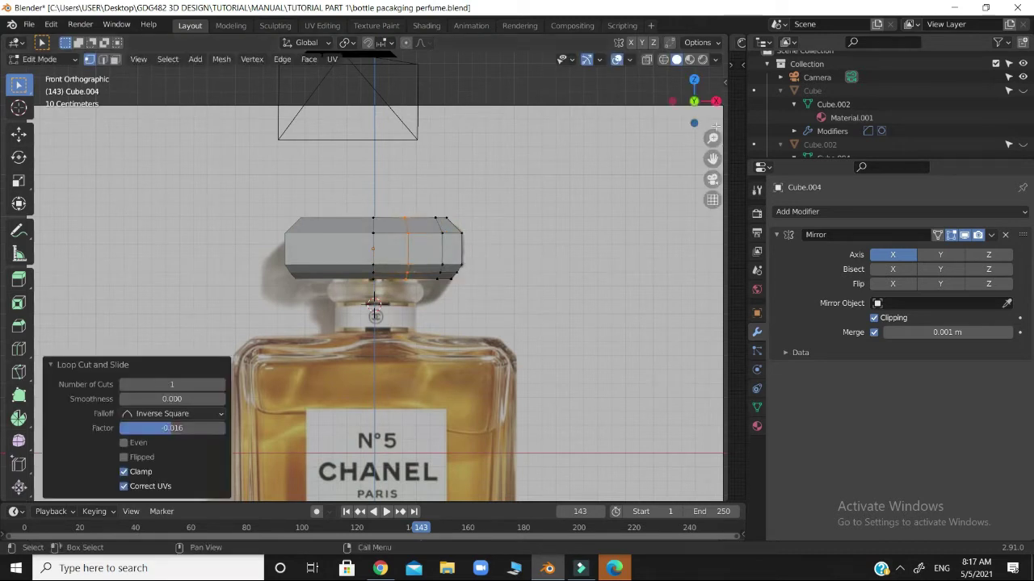
pyautogui.moveTo(694, 103); pyautogui.dragTo(693, 254)
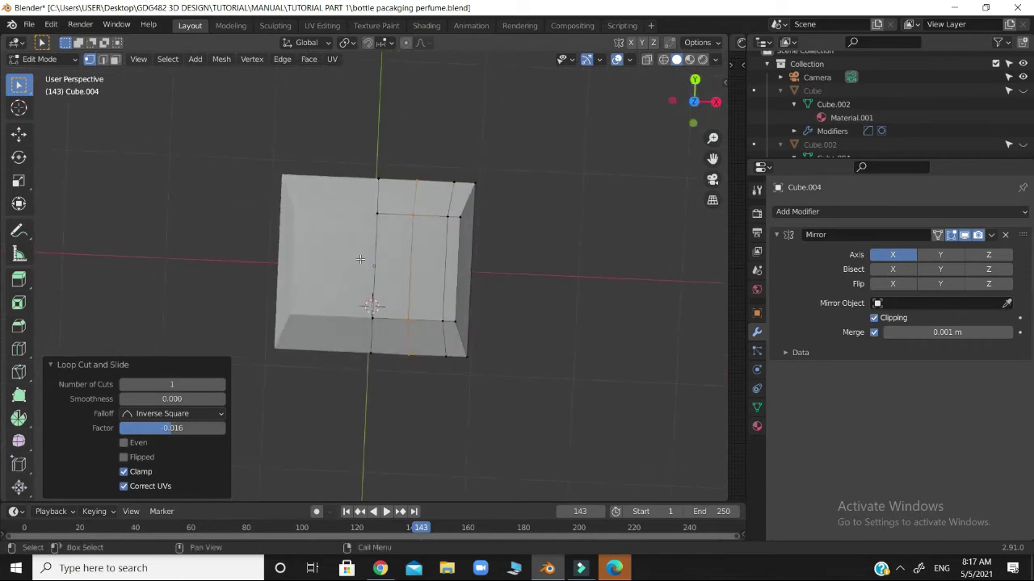
pyautogui.moveTo(691, 101); pyautogui.dragTo(565, 209)
pyautogui.hotkey('ctrl', 'r')
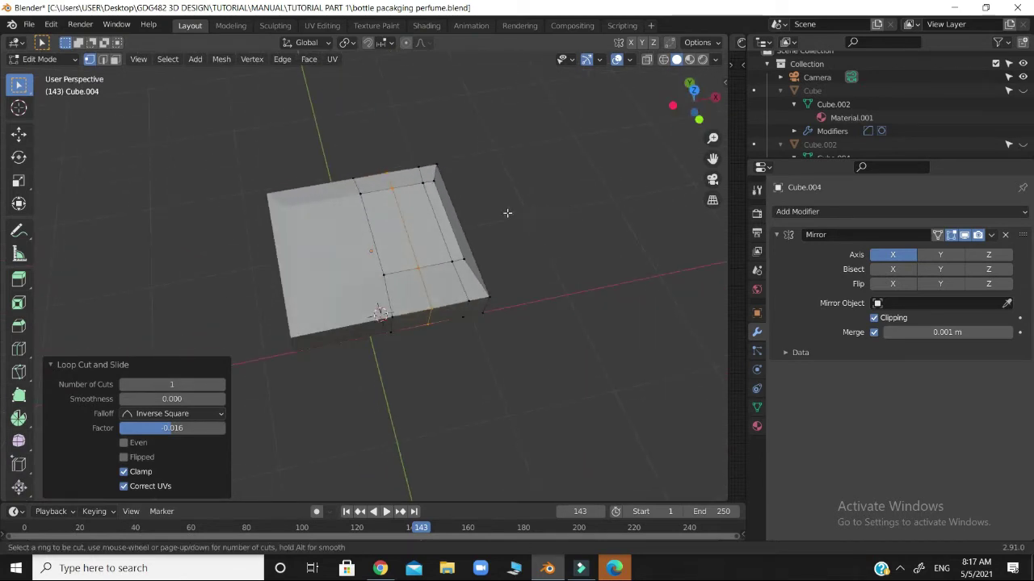
pyautogui.scroll(2, 450, 218)
pyautogui.scroll(-1, 449, 218)
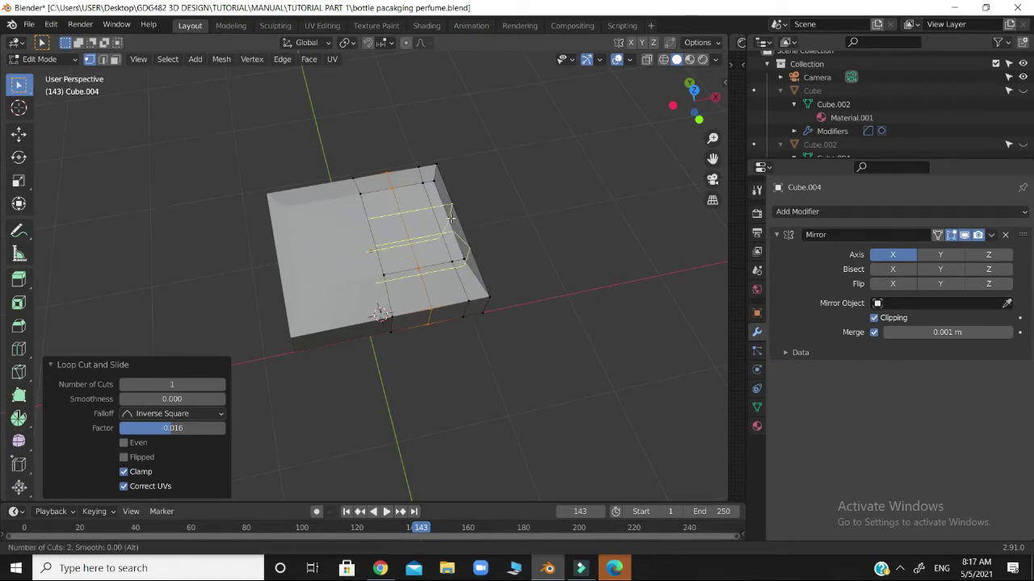
pyautogui.press('7')
pyautogui.press('Escape')
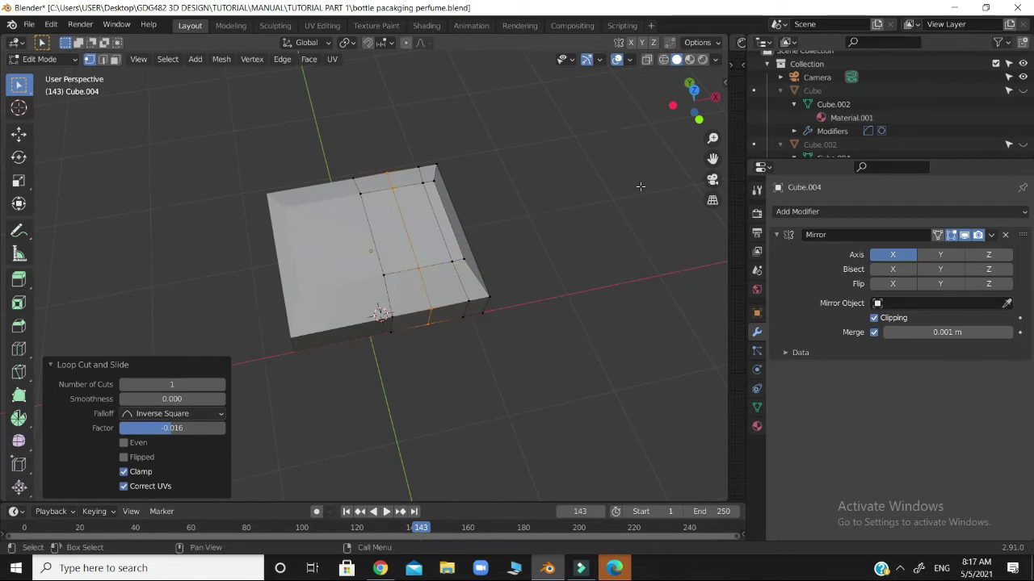
# Step: Add two evenly spaced loop cuts parallel to the X axis across the depth of the cap
pyautogui.press('KP_7')
pyautogui.hotkey('ctrl', 'r')
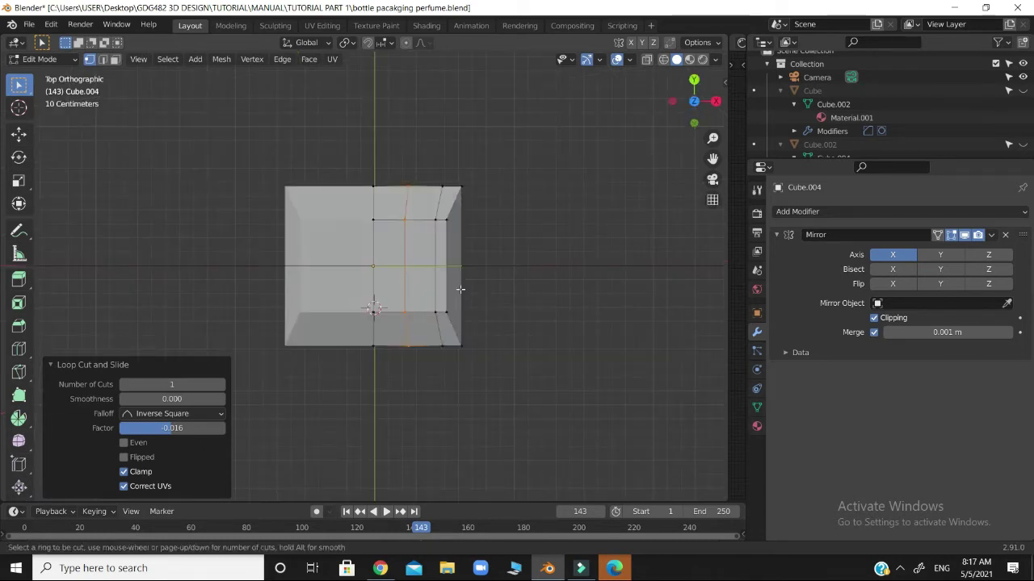
pyautogui.scroll(2, 458, 267)
pyautogui.scroll(-1, 458, 267)
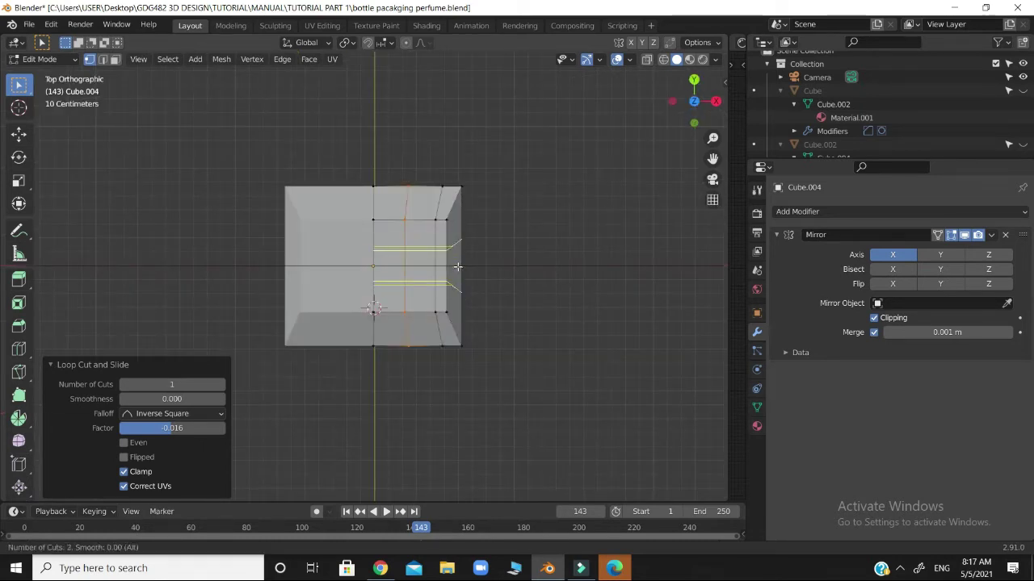
pyautogui.click(457, 267)
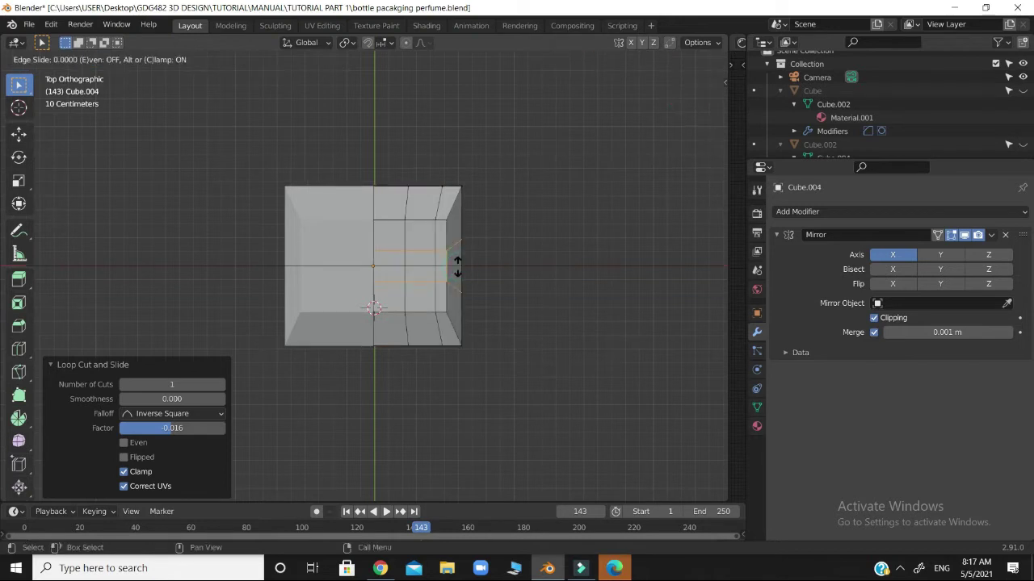
pyautogui.click(458, 267)
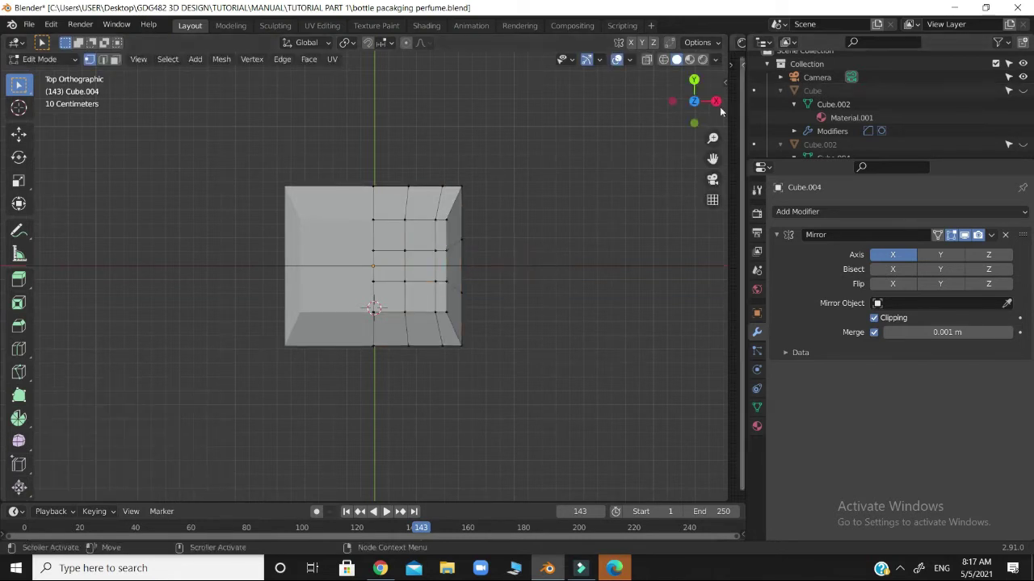
pyautogui.moveTo(535, 263); pyautogui.dragTo(549, 129, button='middle')
pyautogui.moveTo(696, 123); pyautogui.dragTo(701, 271)
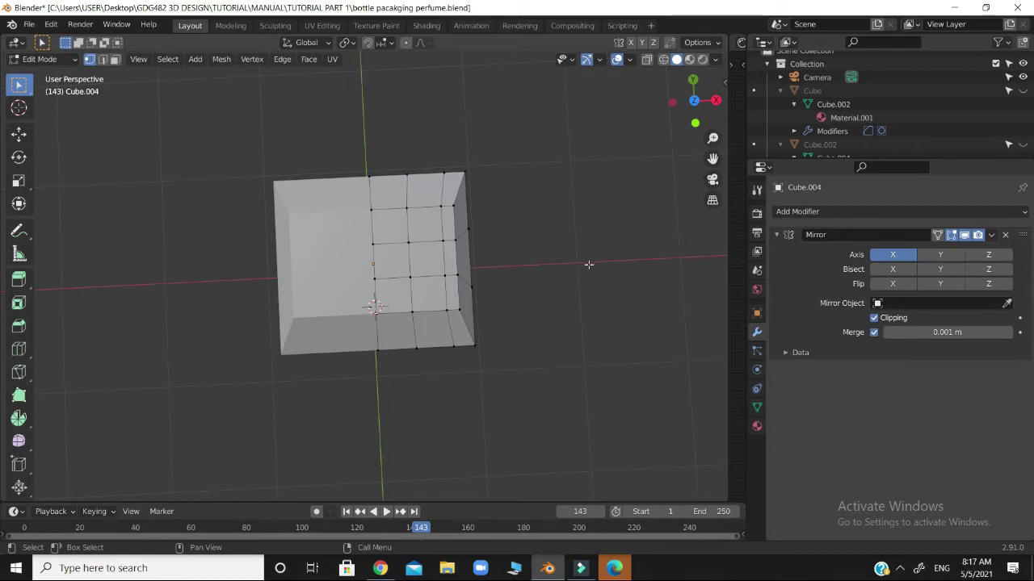
# Step: Undo the two-cut division and add three evenly spaced loop cuts parallel to the X axis across the cap's depth
pyautogui.hotkey('ctrl', 'z')
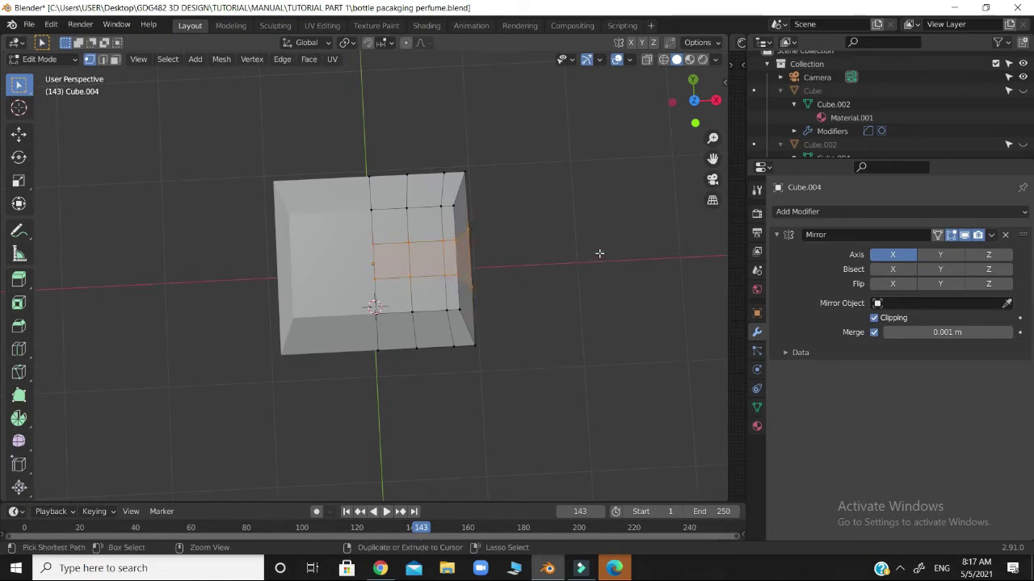
pyautogui.hotkey('ctrl', 'z')
pyautogui.hotkey('ctrl', 'r')
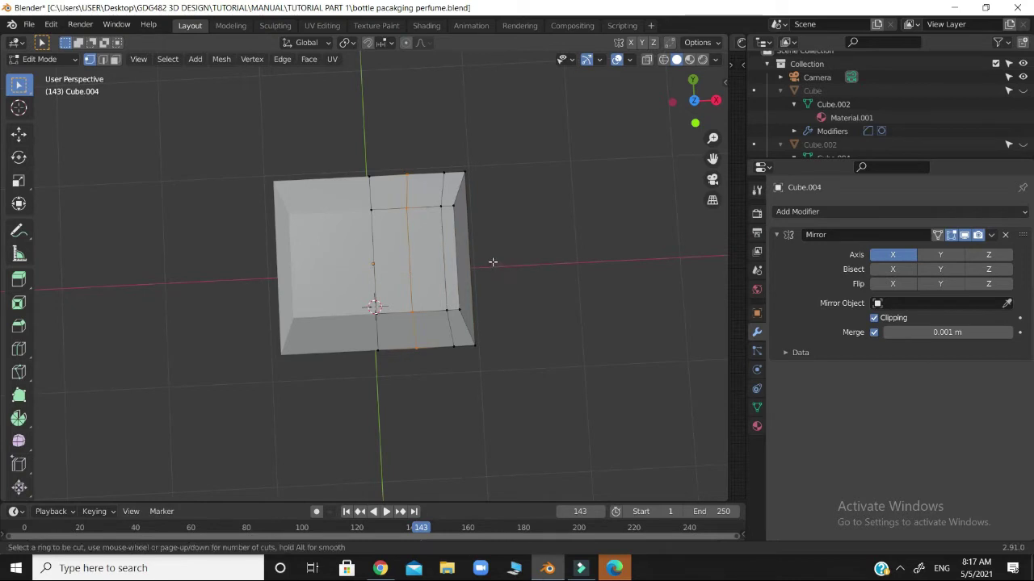
pyautogui.scroll(2, 428, 263)
pyautogui.click(428, 262)
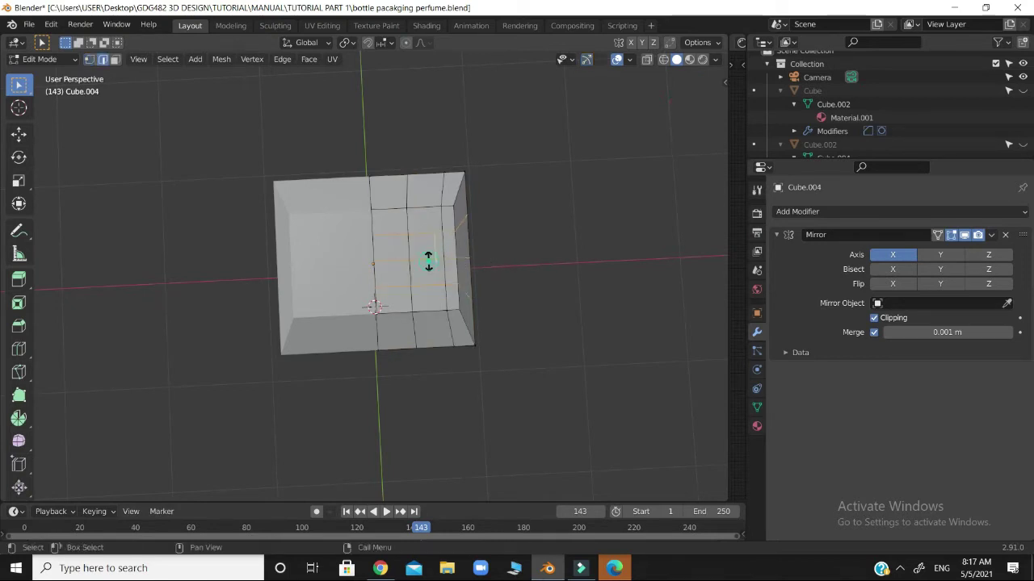
pyautogui.rightClick(428, 261)
pyautogui.click(545, 251)
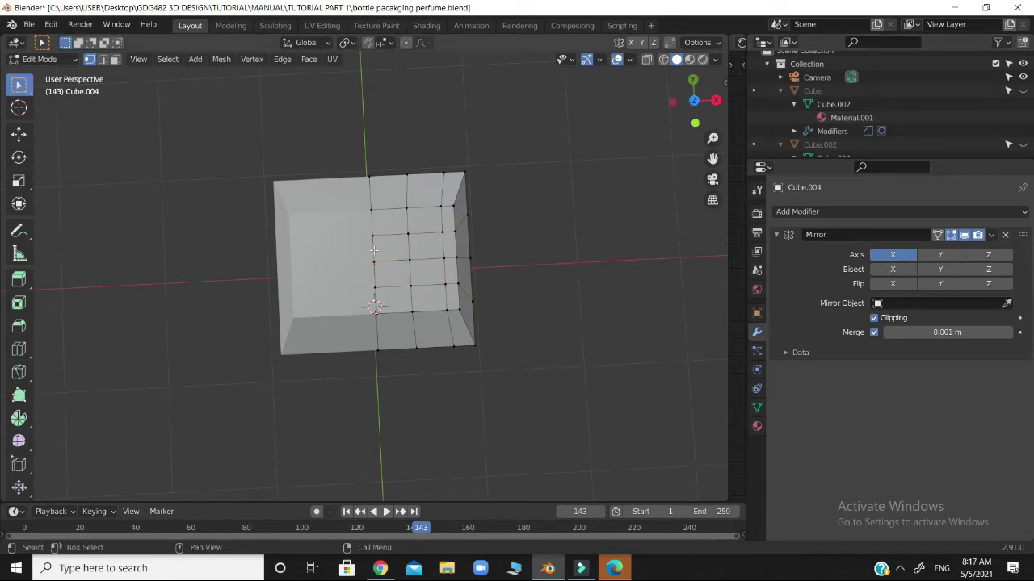
# Step: Select the two central faces beside the mirror line on the cap's underside in face select mode
pyautogui.moveTo(692, 103); pyautogui.dragTo(667, 127)
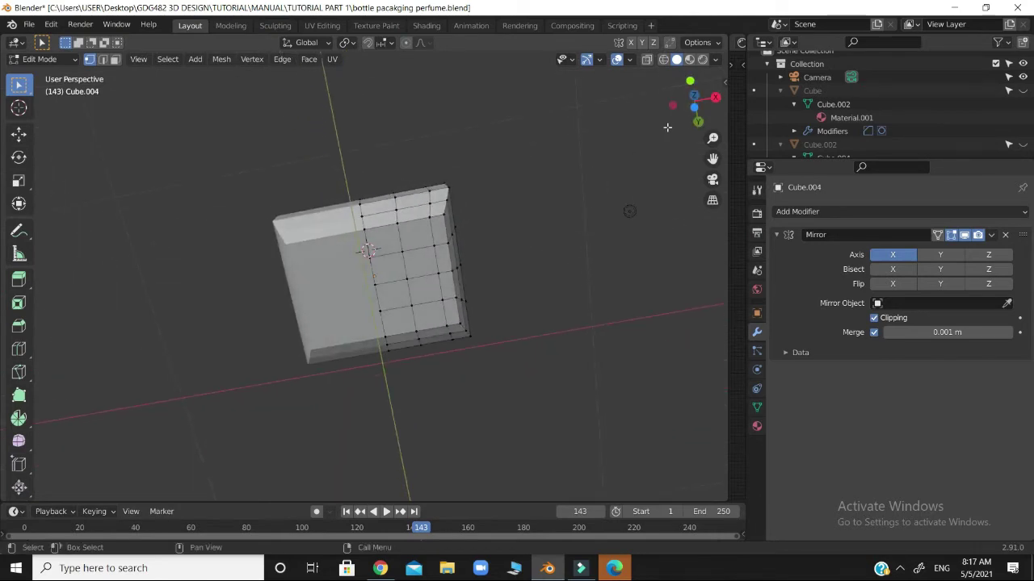
pyautogui.press('ctrl+KP_7')
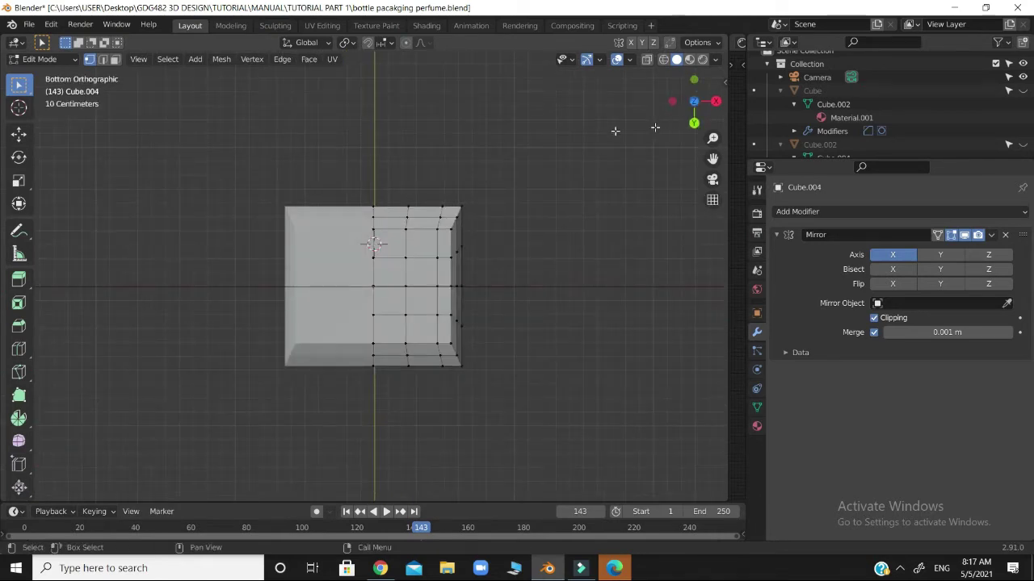
pyautogui.click(116, 61)
pyautogui.click(388, 271)
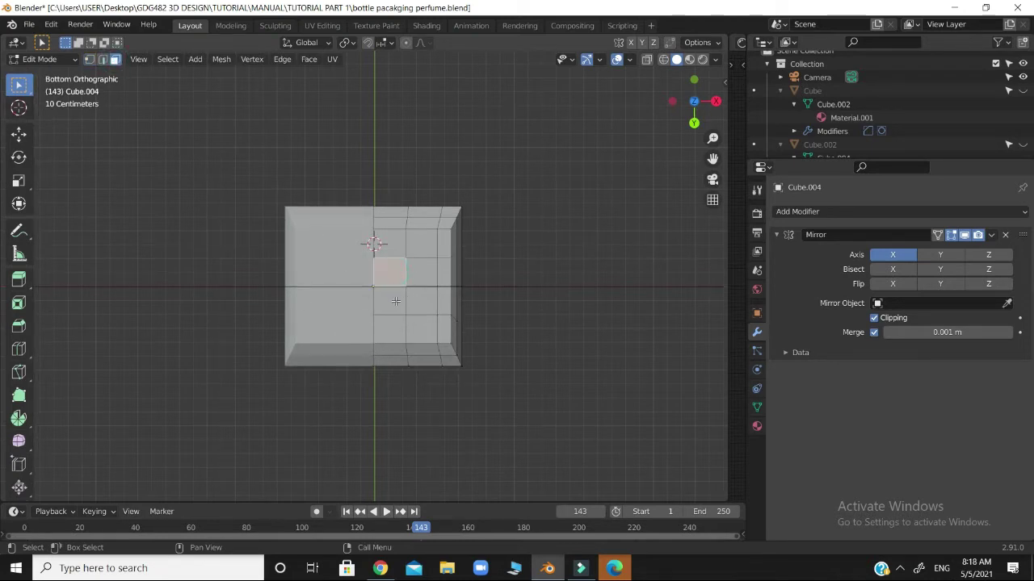
pyautogui.keyDown('shift'); pyautogui.click(396, 300); pyautogui.keyUp('shift')
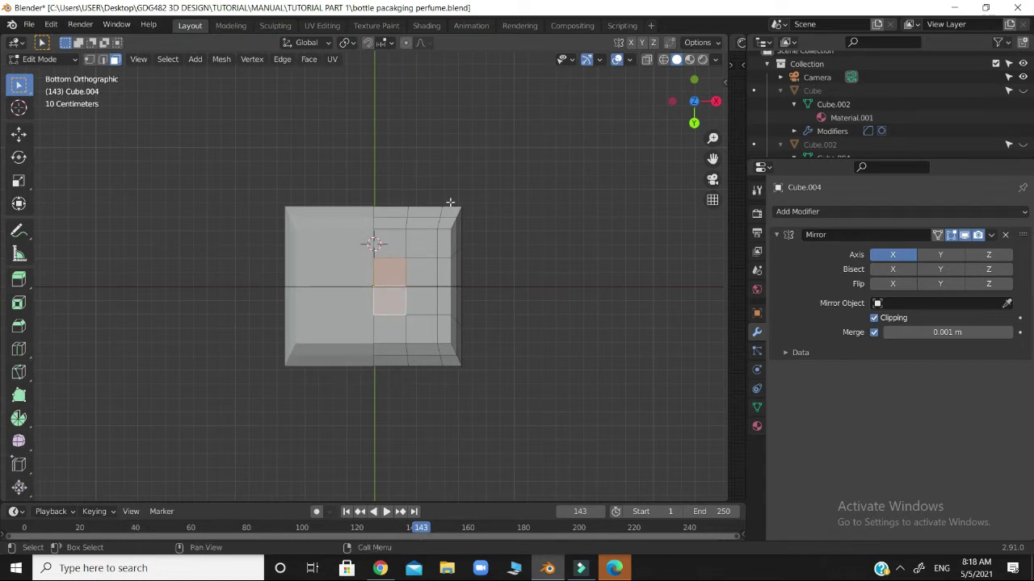
# Step: Apply the cap's scale in Object Mode and display its transform values to check the result
pyautogui.press('Tab')
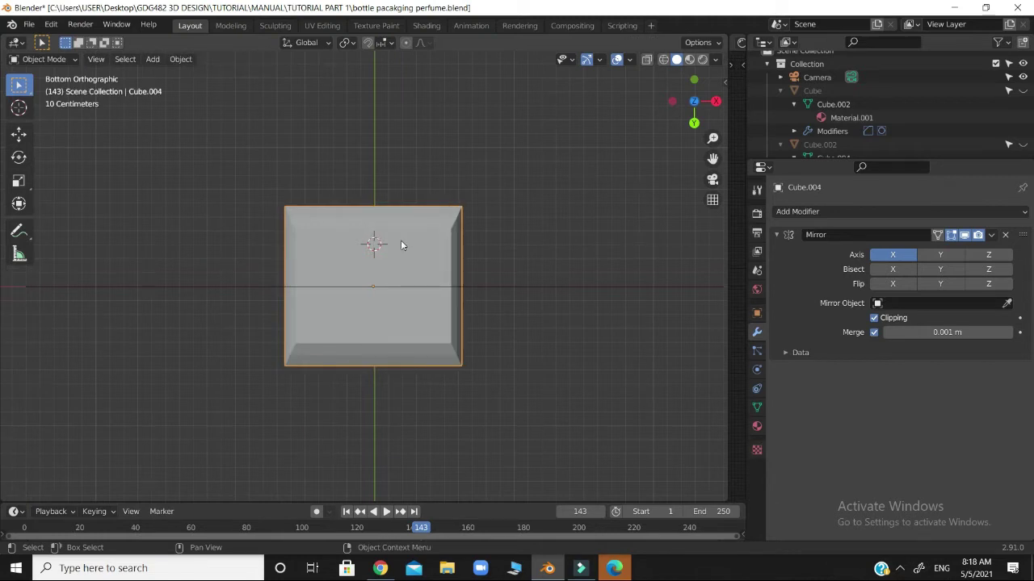
pyautogui.hotkey('ctrl', 'a')
pyautogui.click(401, 267)
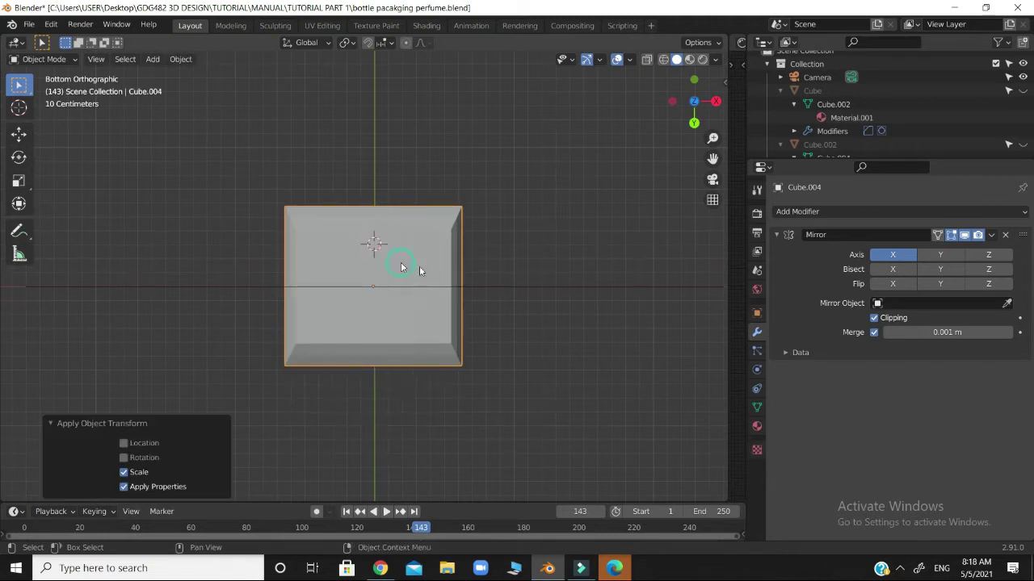
pyautogui.press('n')
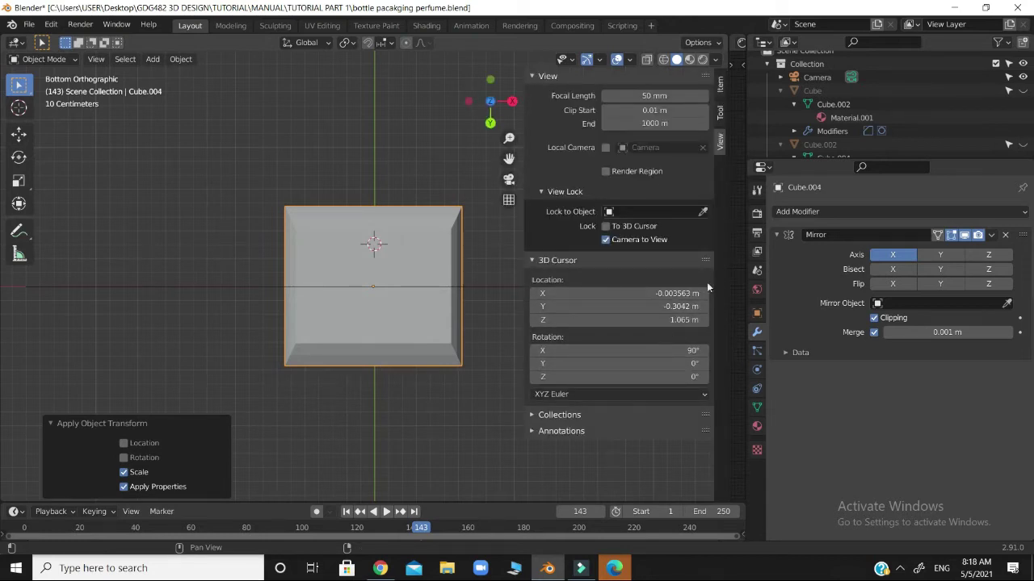
pyautogui.click(721, 87)
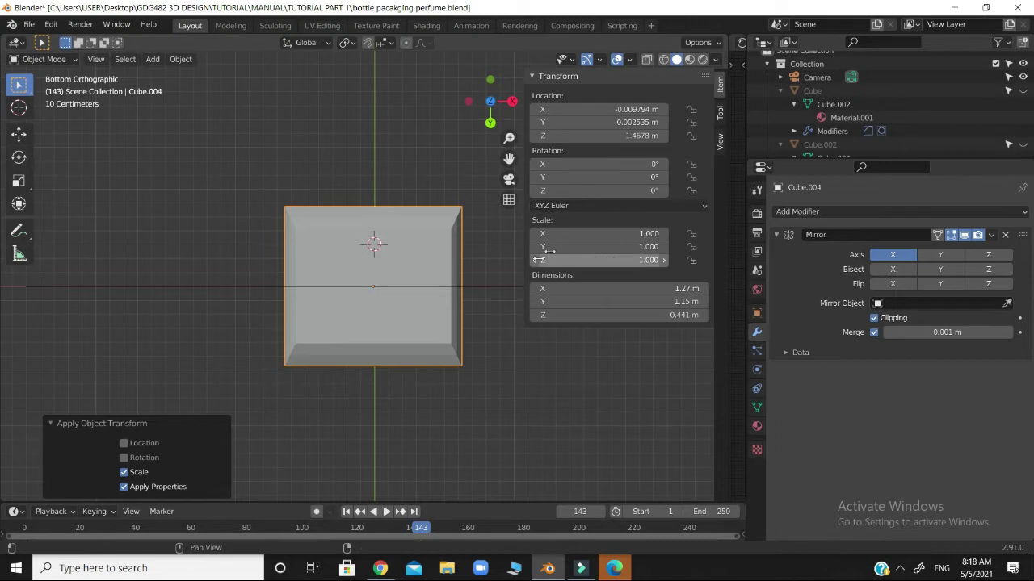
pyautogui.hotkey('ctrl', 'a')
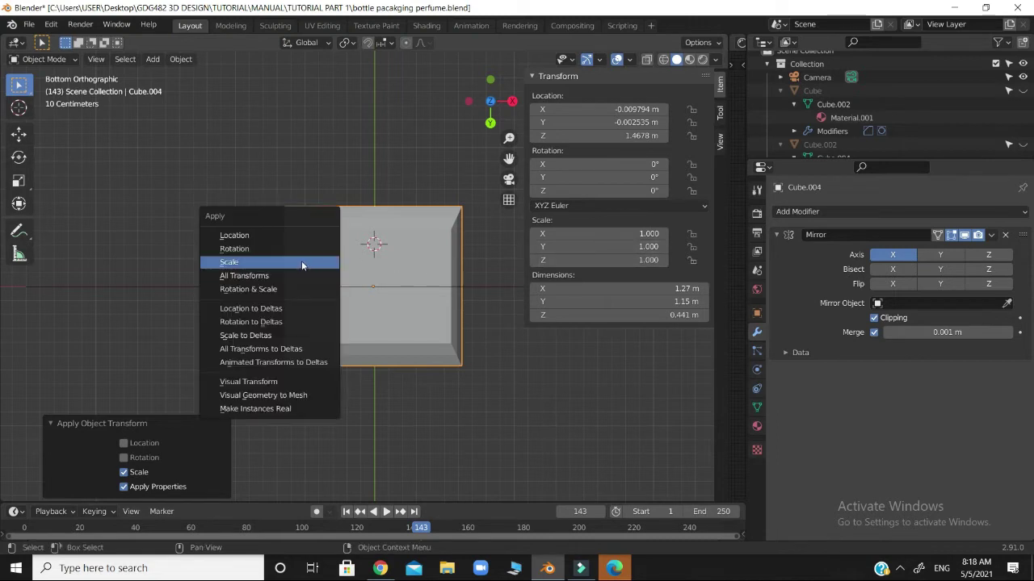
pyautogui.click(492, 335)
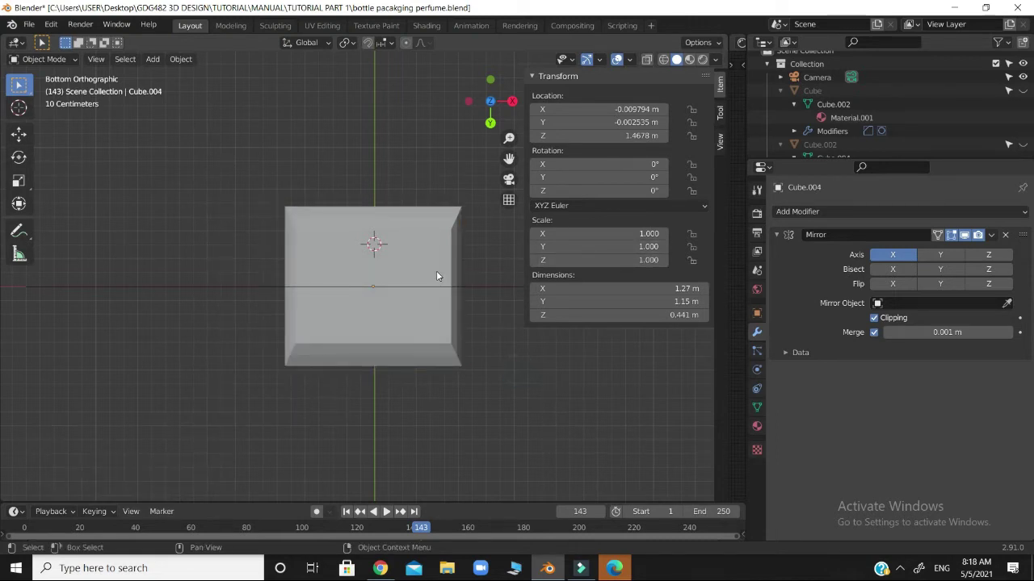
# Step: Return to Edit Mode and clear the face selection on the cap's underside
pyautogui.press('Tab')
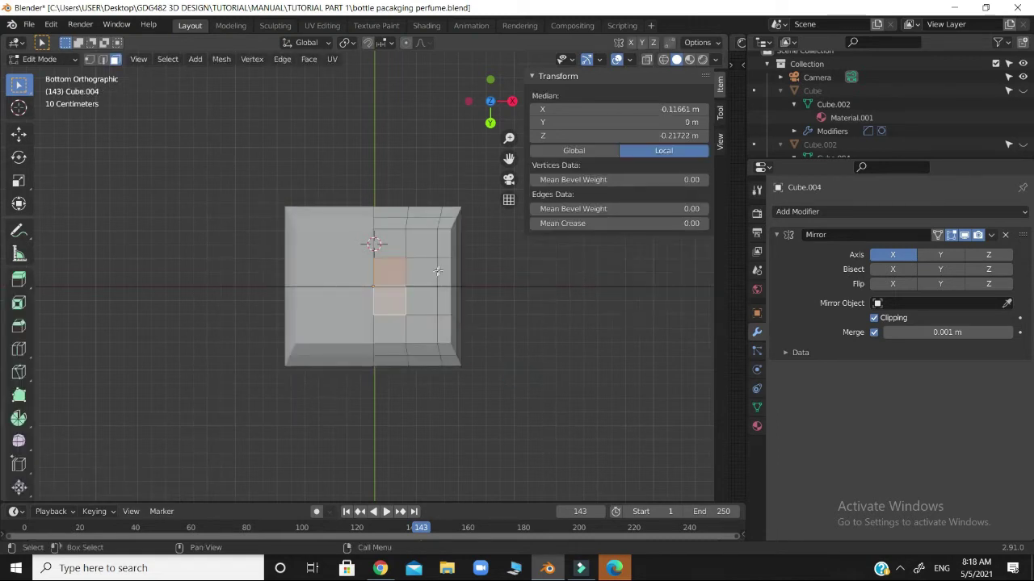
pyautogui.rightClick(393, 283)
pyautogui.hotkey('shift', 'a')
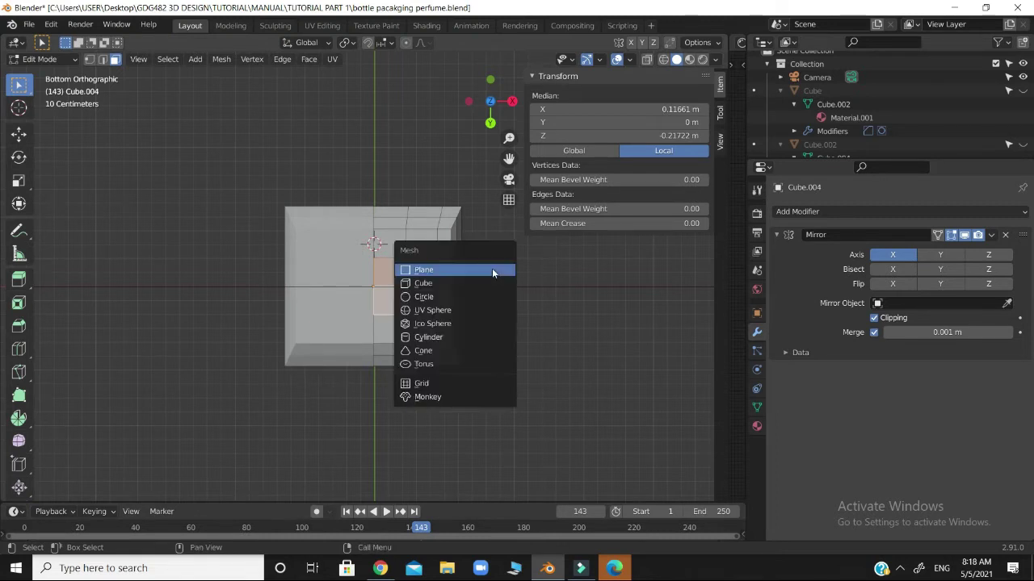
pyautogui.click(536, 272)
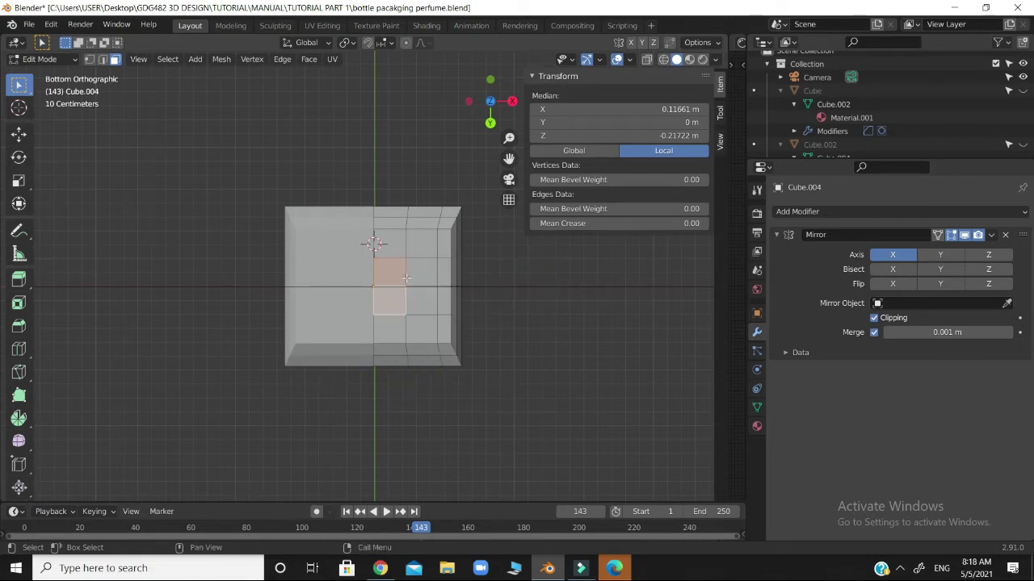
pyautogui.rightClick(406, 278)
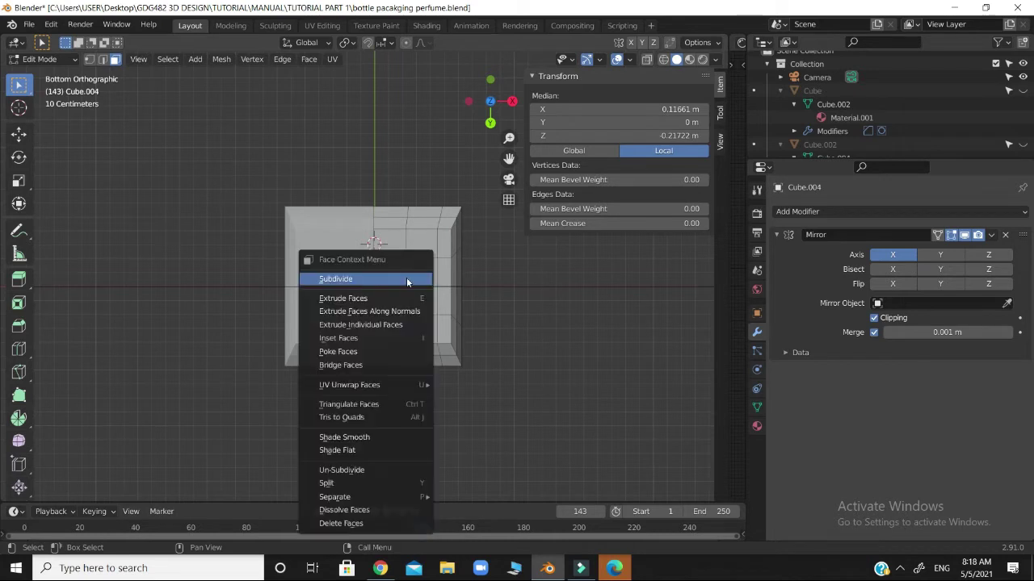
pyautogui.click(406, 278)
pyautogui.hotkey('alt', 'a')
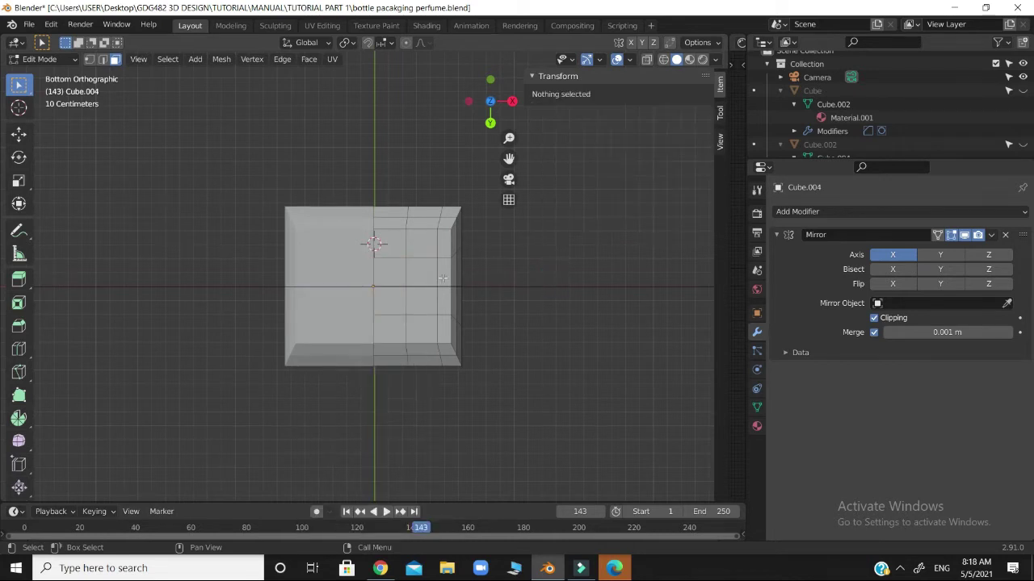
# Step: Select a central face beside the mirror line on the cap's underside and enable the Mesh: LoopTools add-on in the preferences
pyautogui.click(393, 274)
pyautogui.click(389, 300)
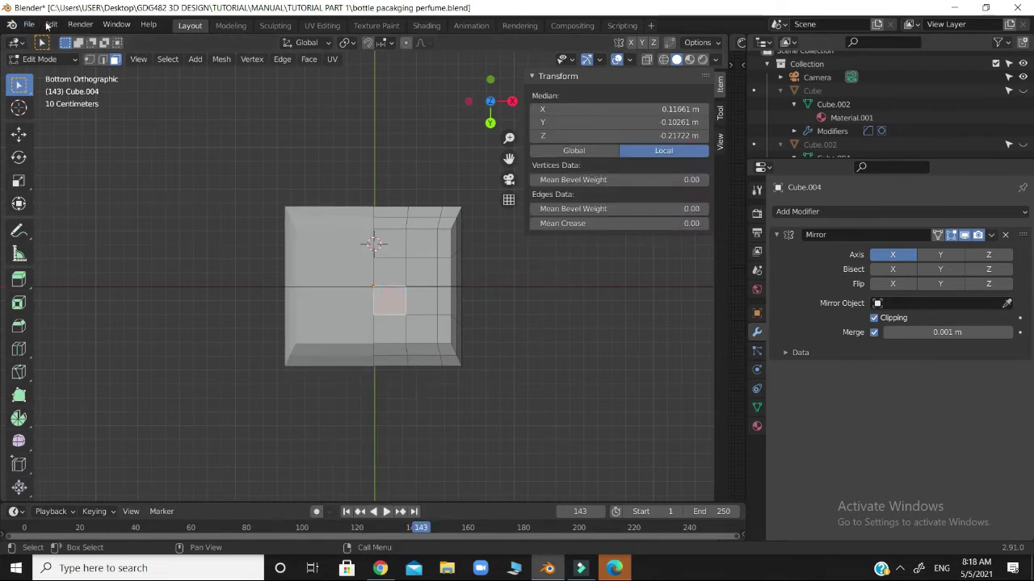
pyautogui.click(51, 23)
pyautogui.click(94, 217)
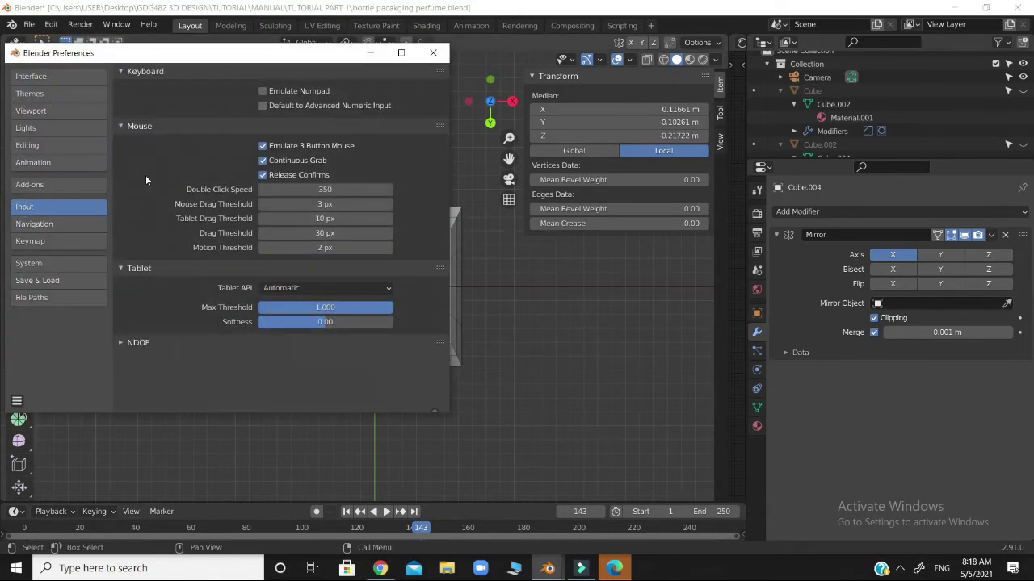
pyautogui.click(72, 184)
pyautogui.click(378, 94)
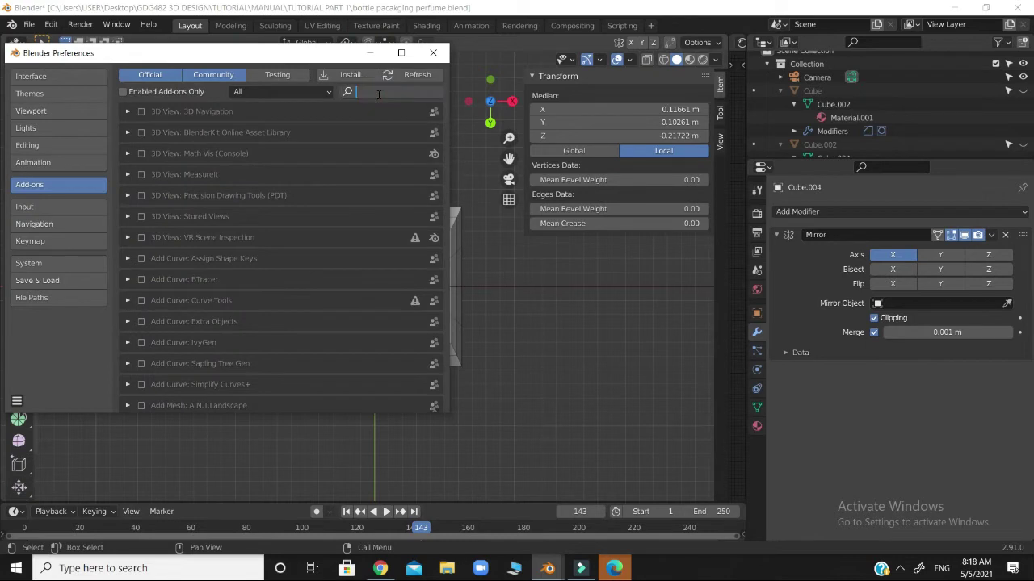
pyautogui.write('loop')
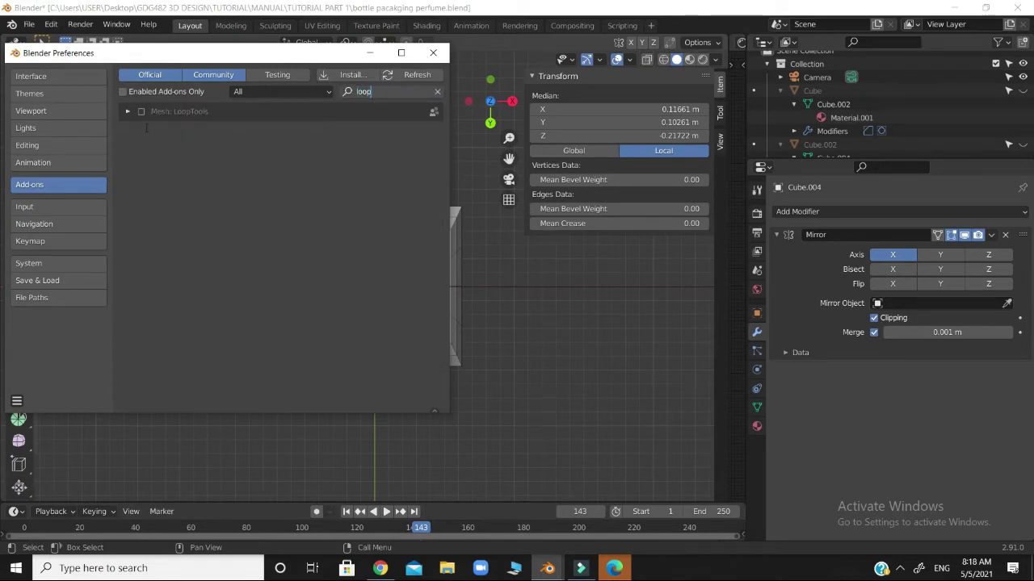
pyautogui.click(142, 113)
pyautogui.click(142, 113)
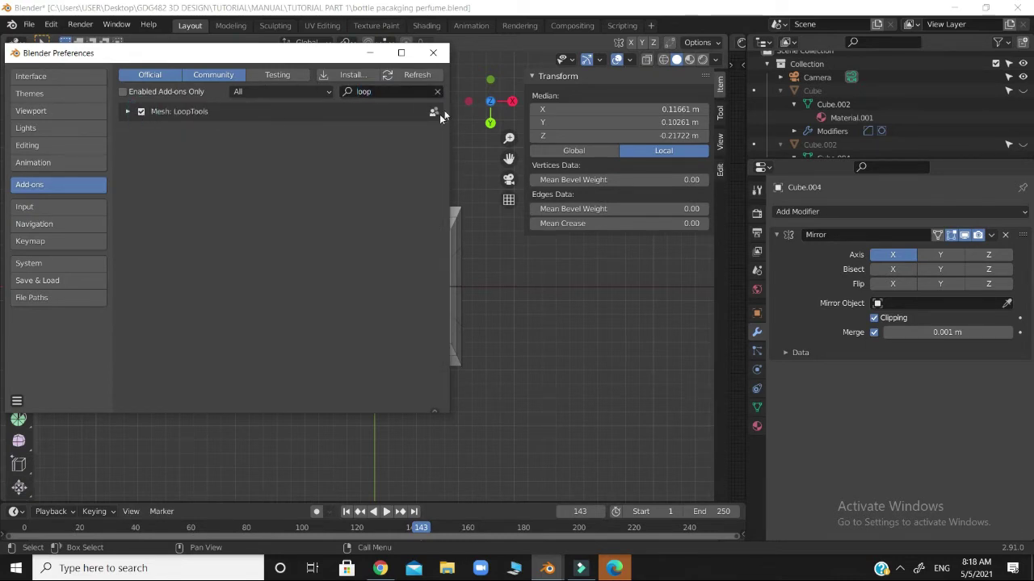
pyautogui.click(433, 52)
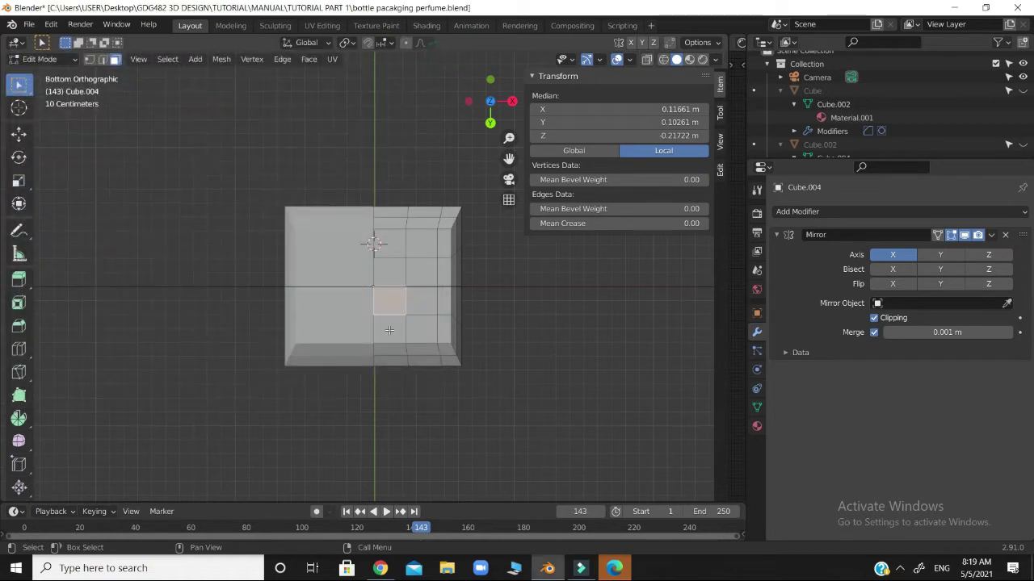
# Step: Shape the two central underside faces with LoopTools Circle and scale them uniformly by about 1.113
pyautogui.click(388, 276)
pyautogui.rightClick(388, 276)
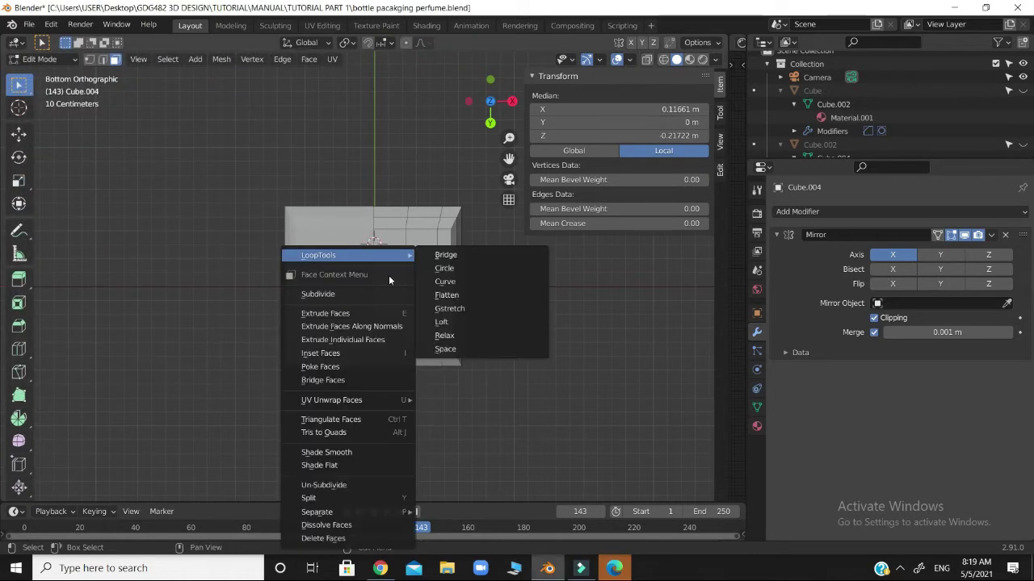
pyautogui.moveTo(381, 256)
pyautogui.click(454, 268)
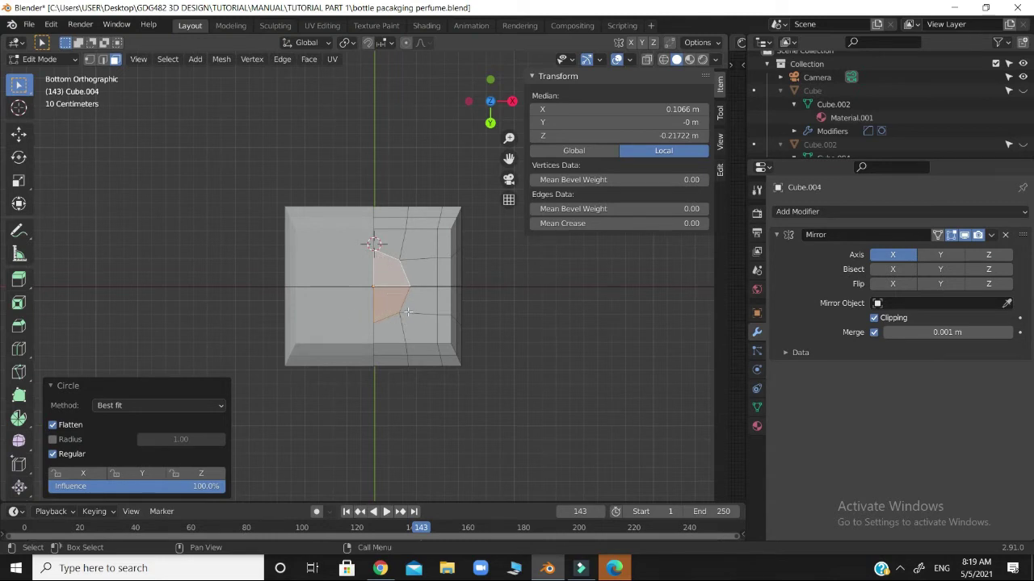
pyautogui.press('s')
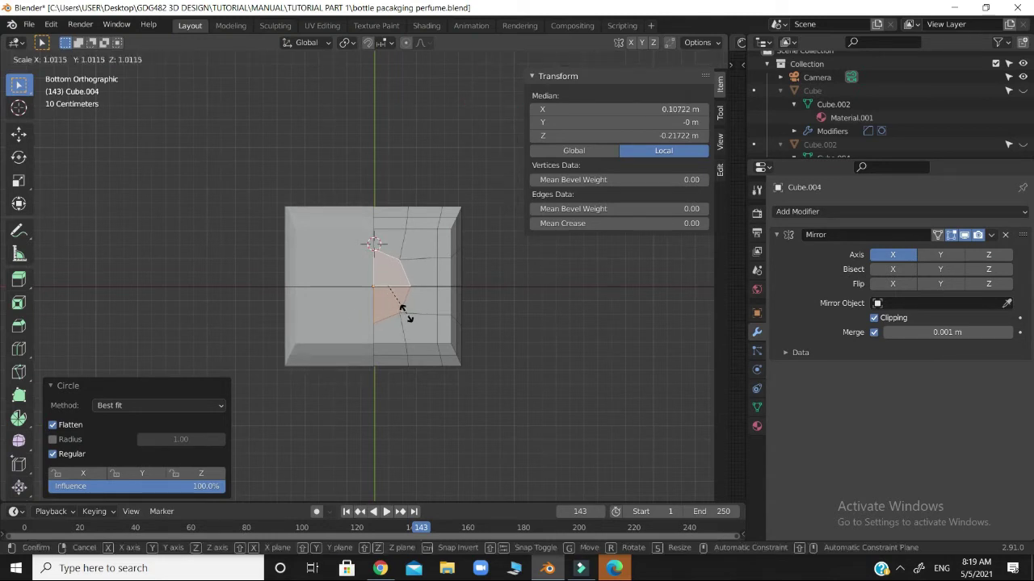
pyautogui.click(409, 315)
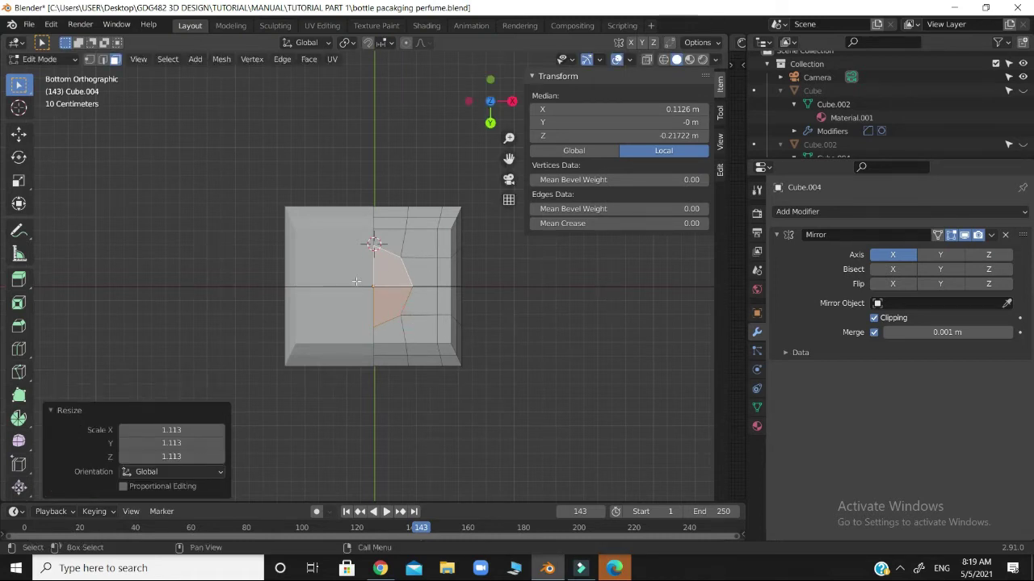
# Step: Check the cap's transform values in Object Mode and return to Edit Mode
pyautogui.click(72, 61)
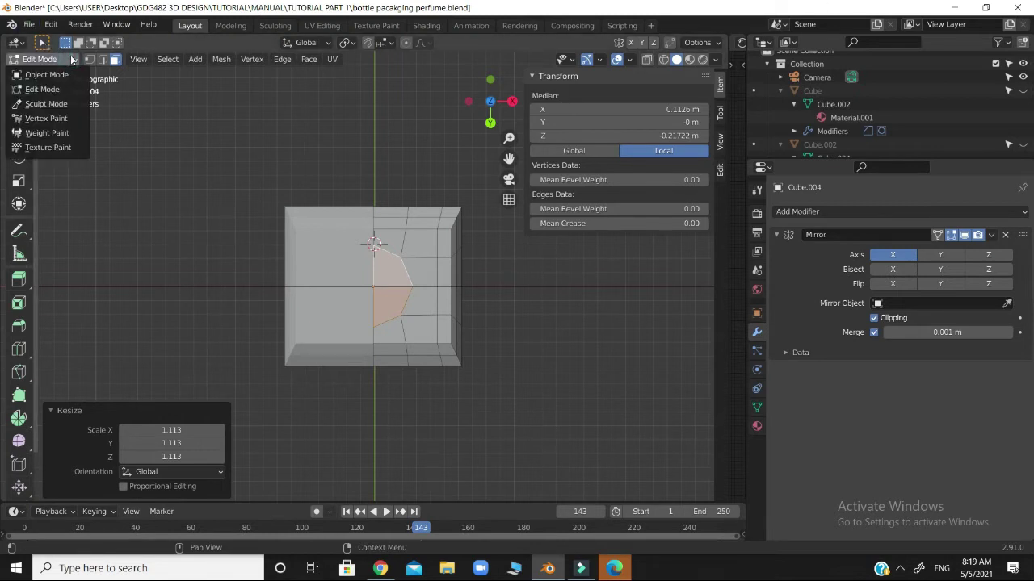
pyautogui.click(49, 74)
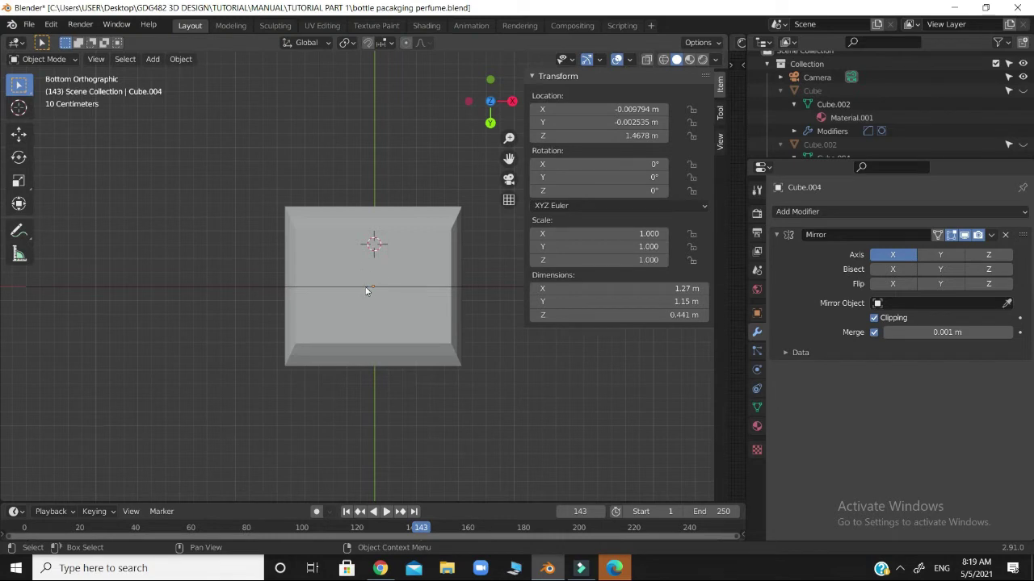
pyautogui.press('Tab')
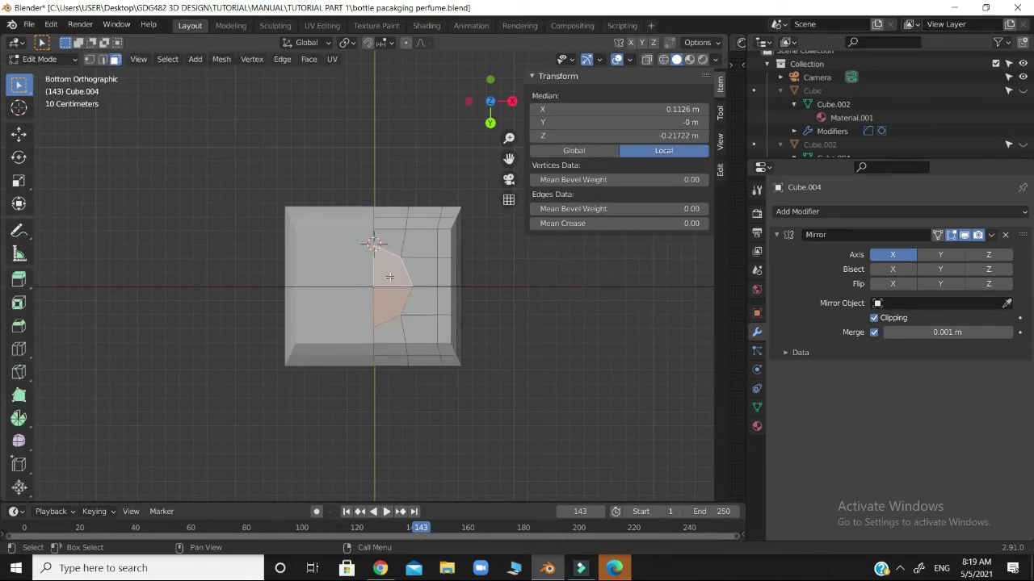
# Step: Delete the two rounded faces on the cap's underside to open a hole
pyautogui.rightClick(393, 273)
pyautogui.press('x')
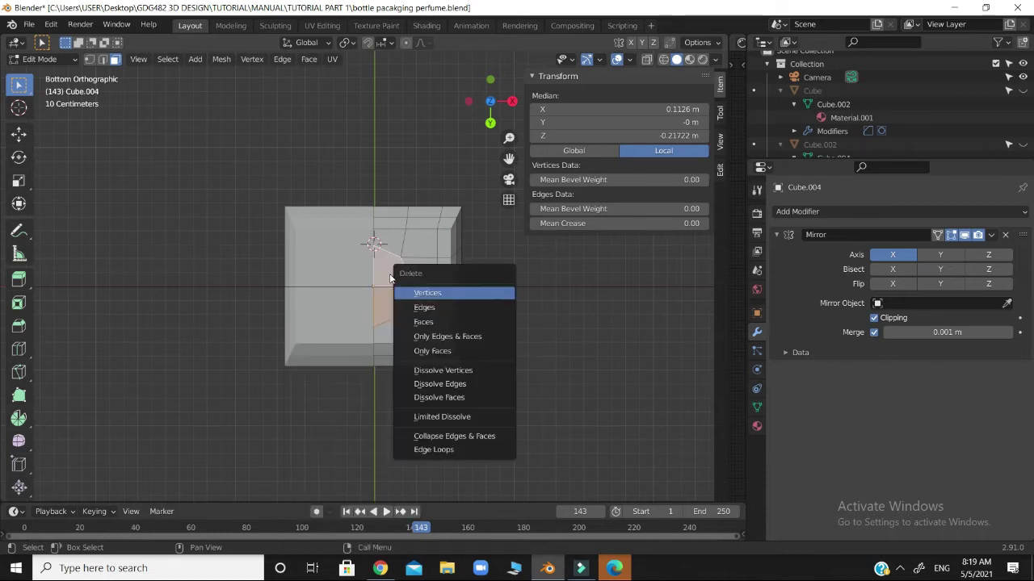
pyautogui.click(453, 323)
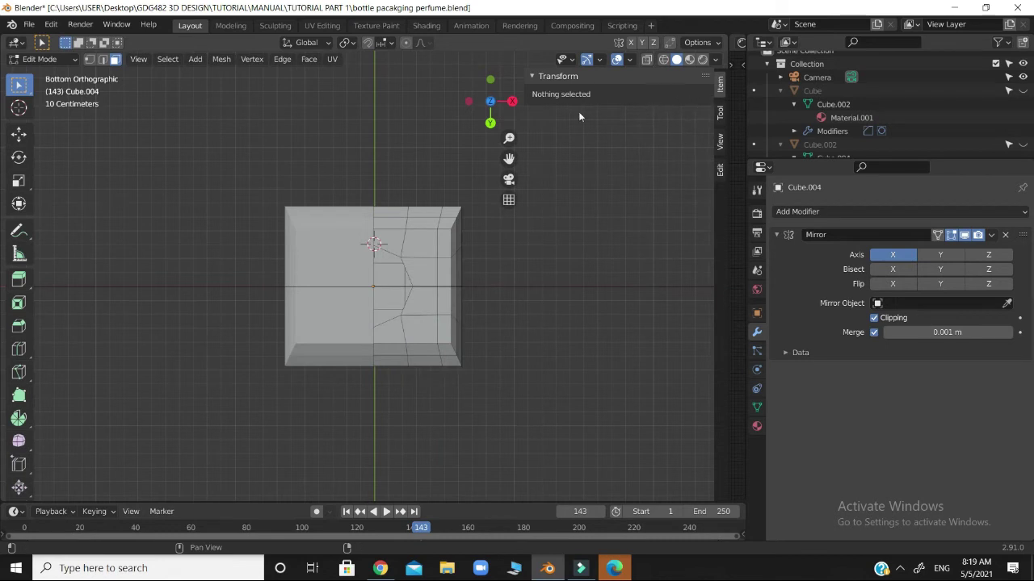
# Step: Select the four boundary edges of the underside hole on the editable half in edge select mode
pyautogui.moveTo(511, 108); pyautogui.dragTo(491, 103)
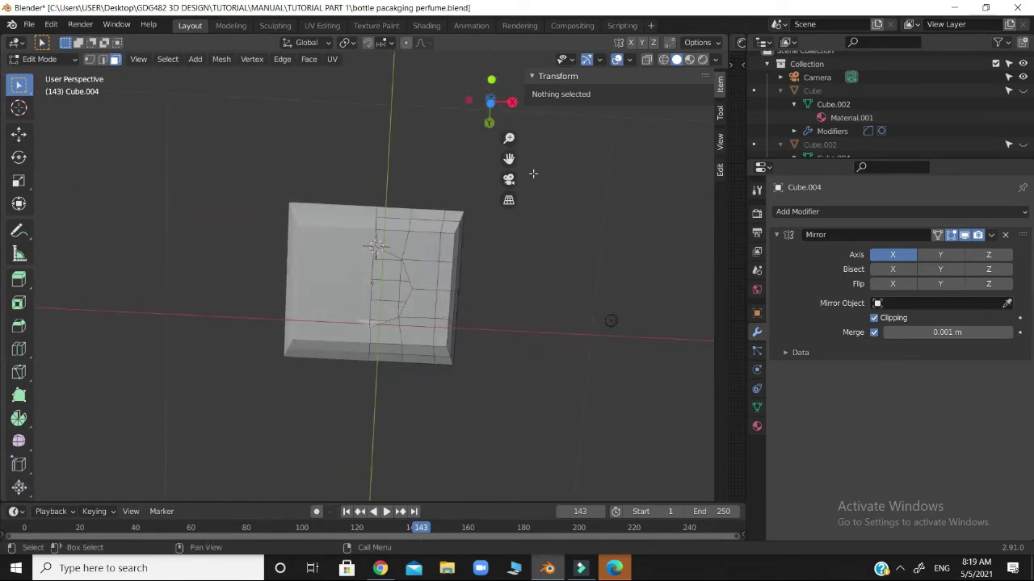
pyautogui.click(101, 59)
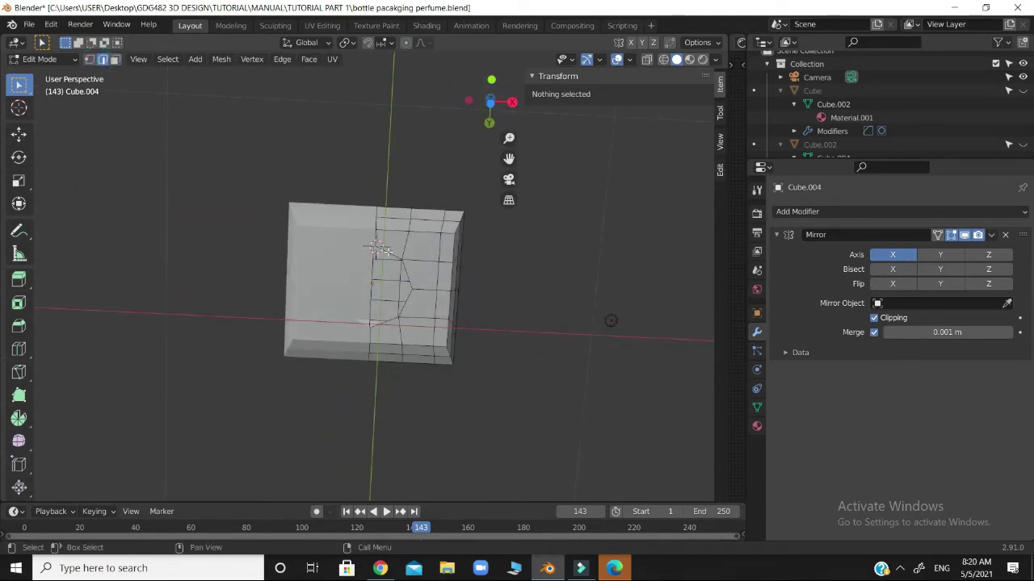
pyautogui.click(388, 253)
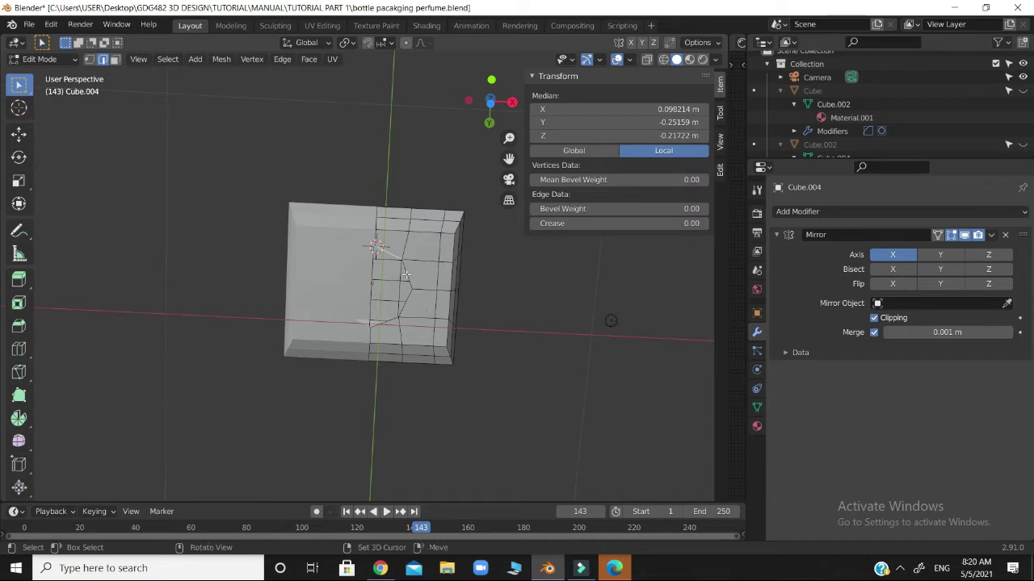
pyautogui.keyDown('shift'); pyautogui.click(405, 283); pyautogui.keyUp('shift')
pyautogui.keyDown('shift'); pyautogui.click(391, 322); pyautogui.keyUp('shift')
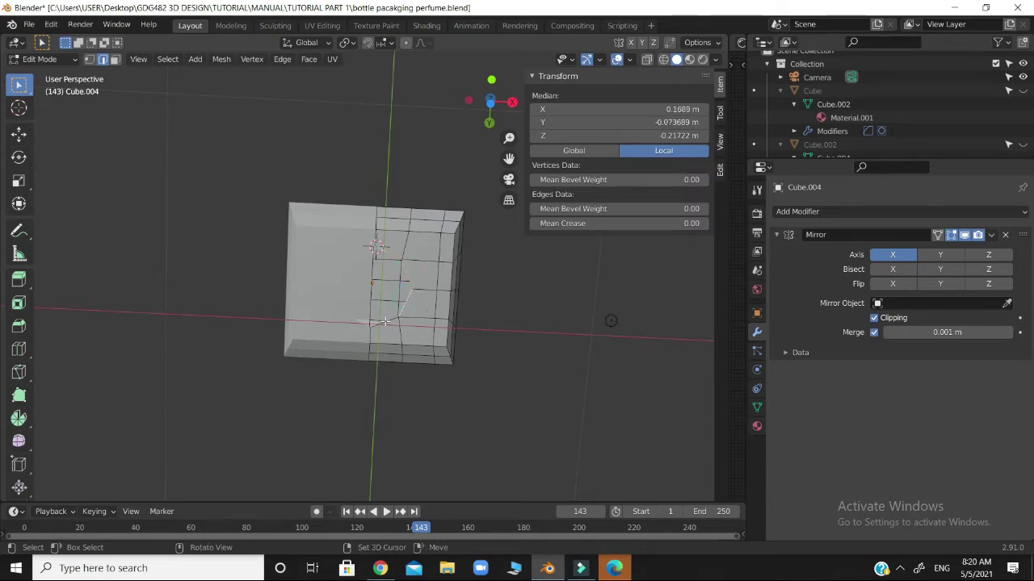
pyautogui.keyDown('shift'); pyautogui.click(384, 322); pyautogui.keyUp('shift')
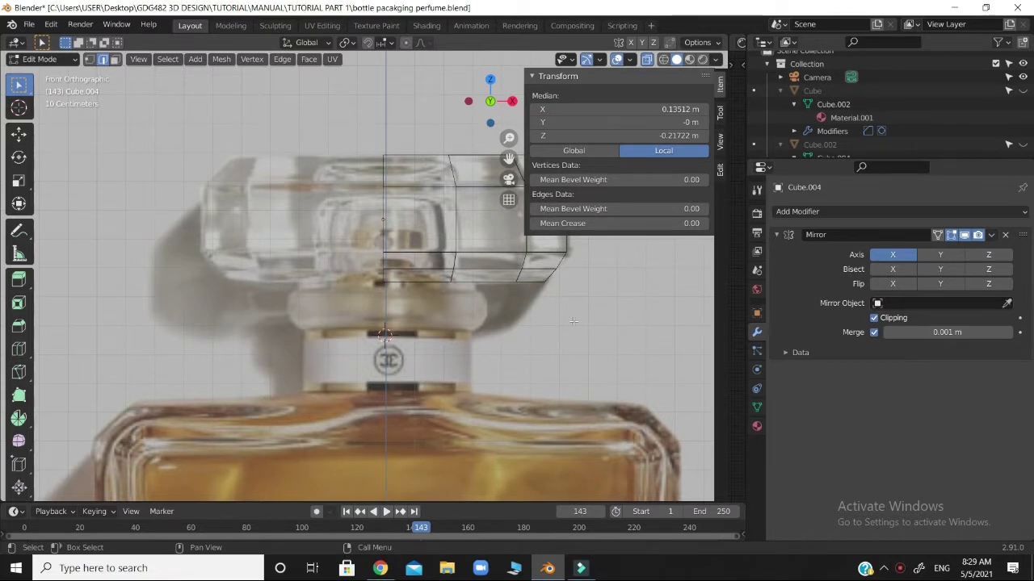
# Step: Extrude the hole's boundary edges about 0.03 m downward along Z to form a short collar
pyautogui.press('g')
pyautogui.press('z')
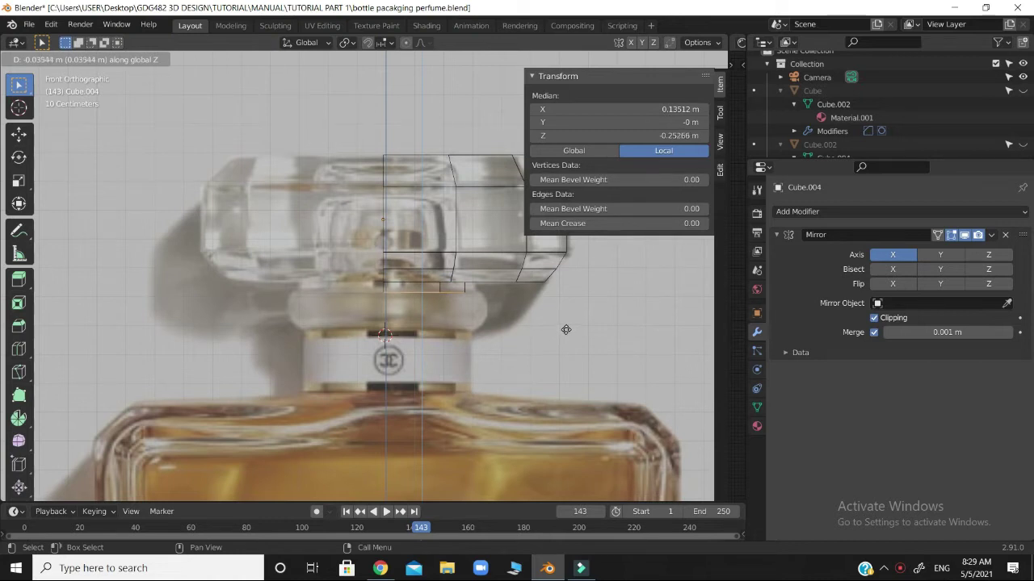
pyautogui.click(566, 330)
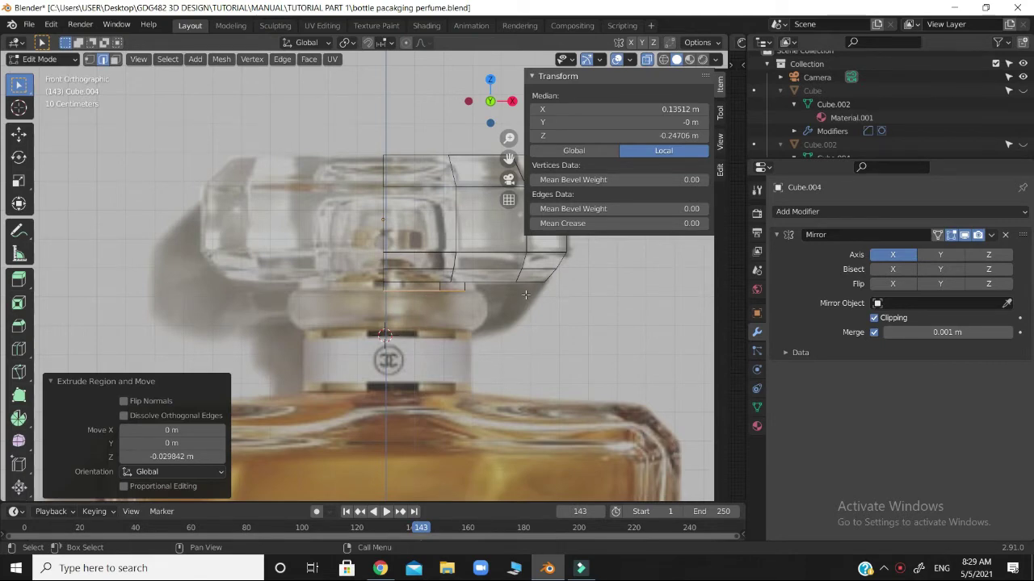
# Step: Add the upper edges of the extruded collar to the selection, where it meets the cap's underside
pyautogui.moveTo(491, 102); pyautogui.dragTo(470, 139)
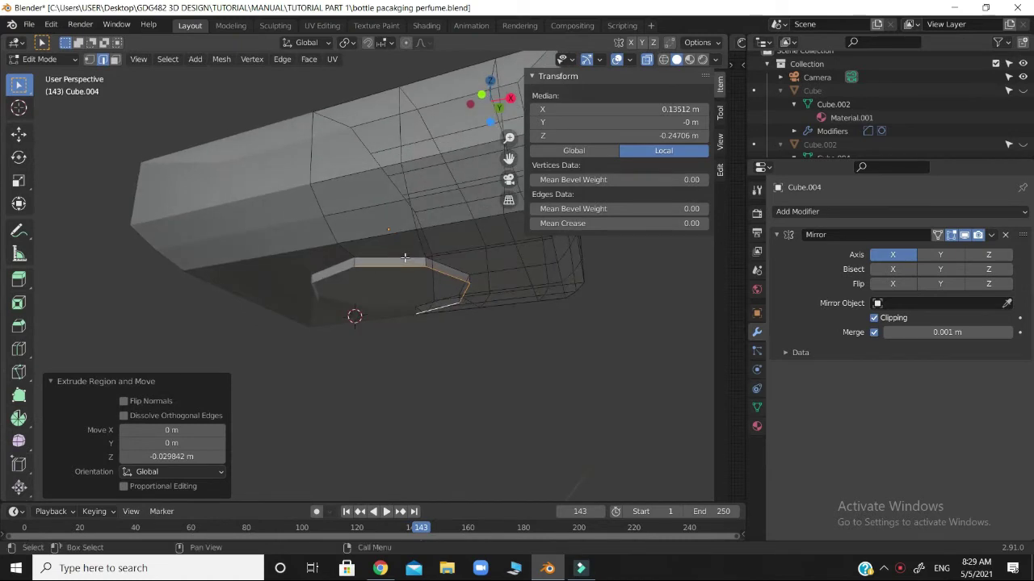
pyautogui.click(421, 260)
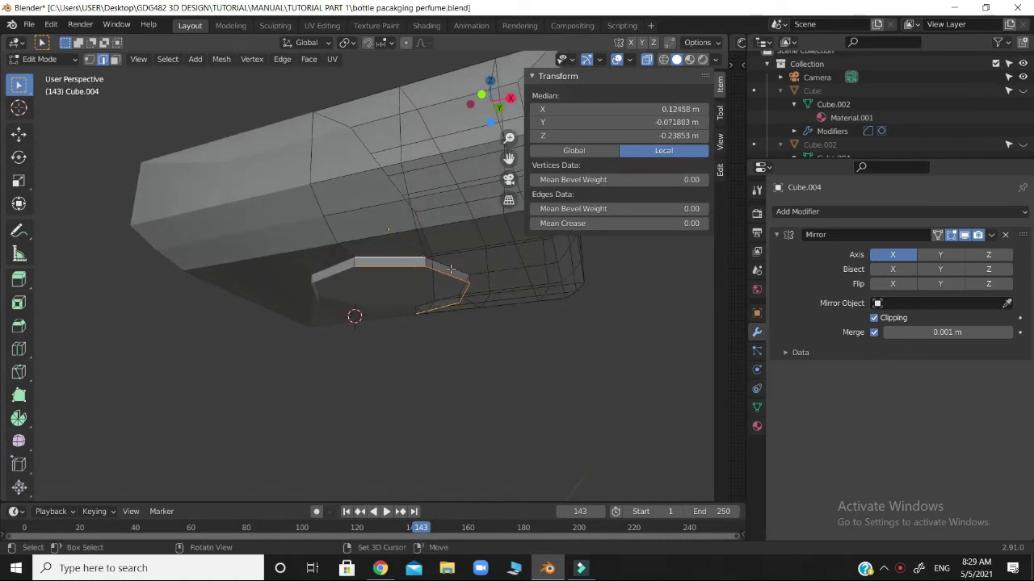
pyautogui.keyDown('shift'); pyautogui.click(450, 269); pyautogui.keyUp('shift')
pyautogui.moveTo(498, 109); pyautogui.dragTo(396, 111)
pyautogui.keyDown('shift'); pyautogui.click(415, 249); pyautogui.keyUp('shift')
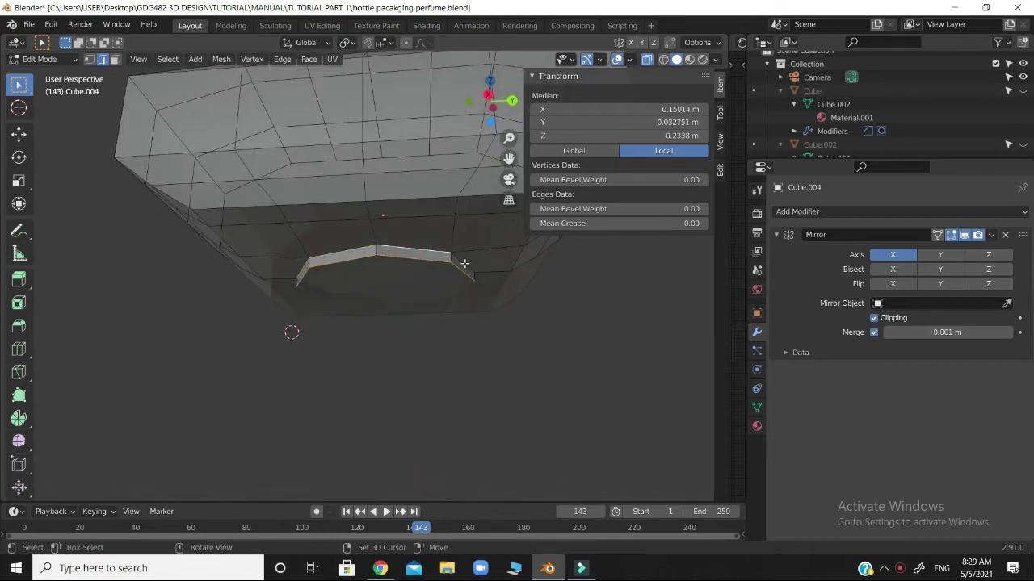
pyautogui.moveTo(499, 110); pyautogui.dragTo(408, 111)
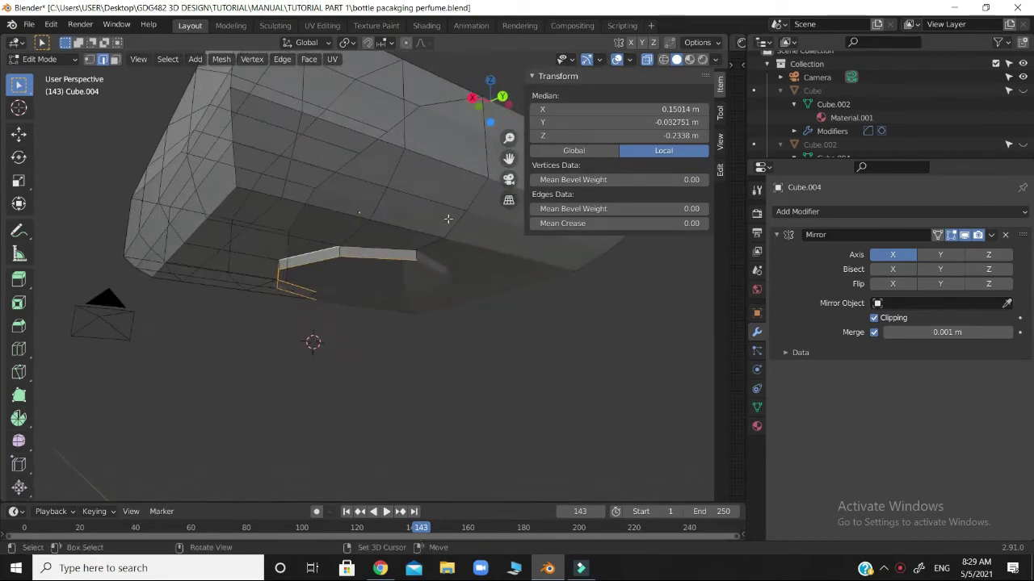
pyautogui.keyDown('shift'); pyautogui.click(403, 251); pyautogui.keyUp('shift')
# Step: Widen the collar by about 1.24 along X in front view and extrude its edges in place without moving them
pyautogui.press('KP_1')
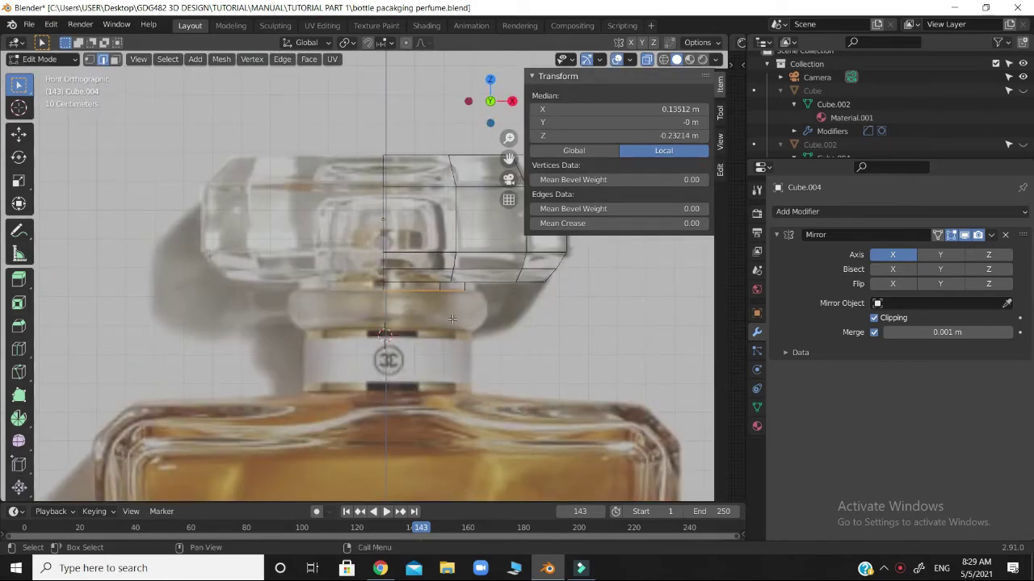
pyautogui.press('s')
pyautogui.press('x')
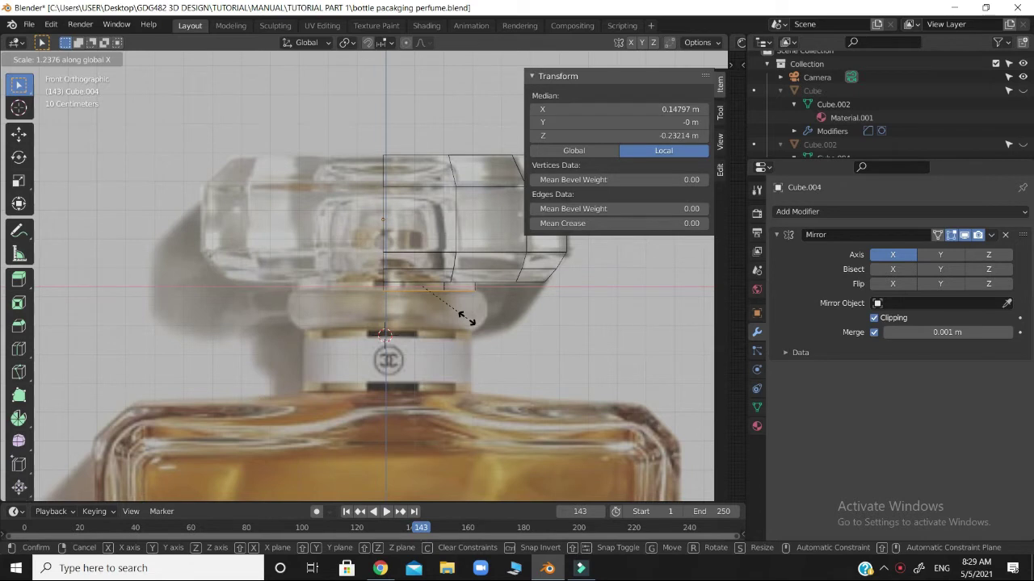
pyautogui.click(467, 318)
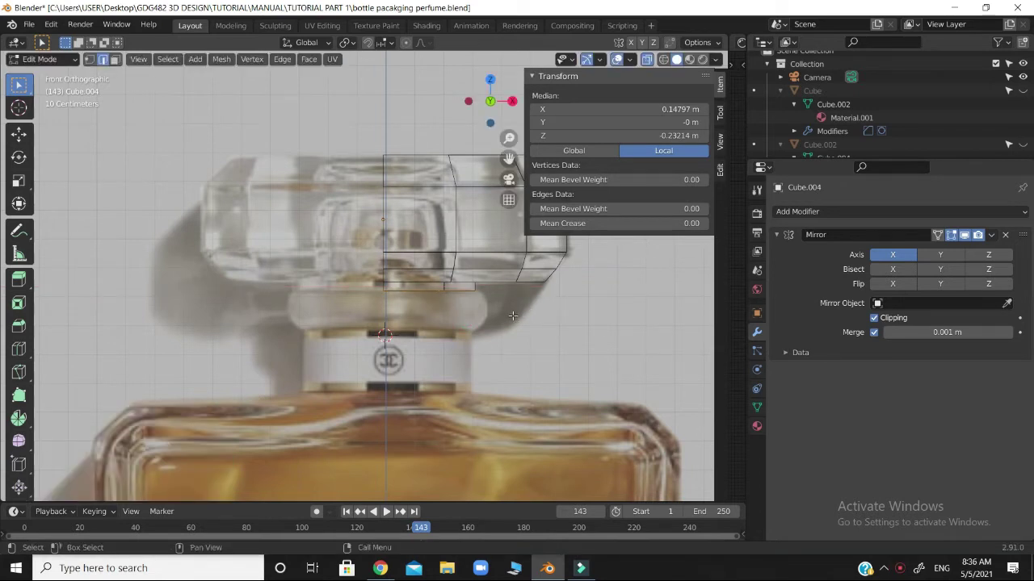
pyautogui.press('e')
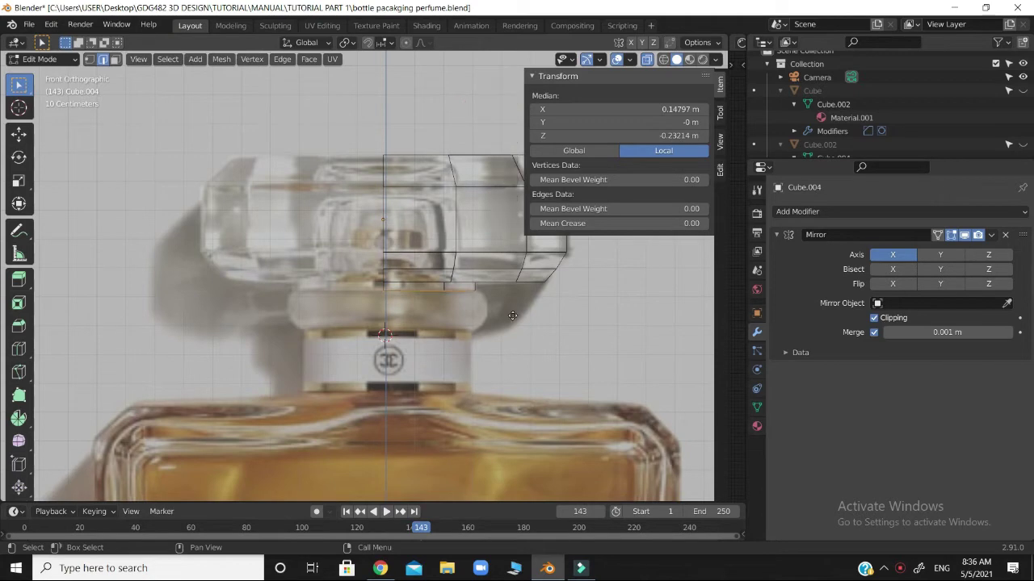
pyautogui.rightClick(519, 318)
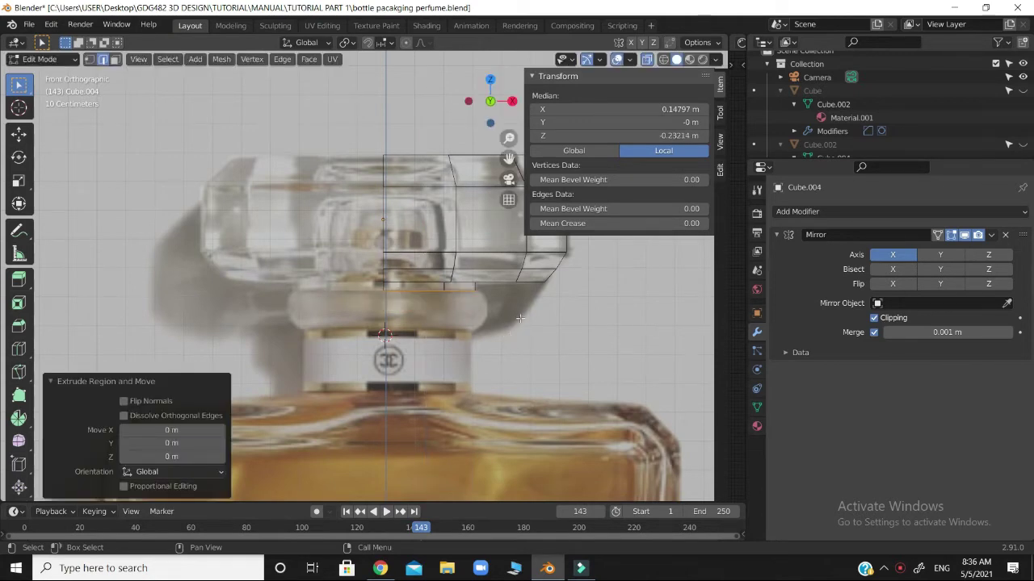
# Step: Select the four lower rim edges of the collar on the editable half of the cap's underside
pyautogui.moveTo(384, 334); pyautogui.dragTo(554, 273, button='middle')
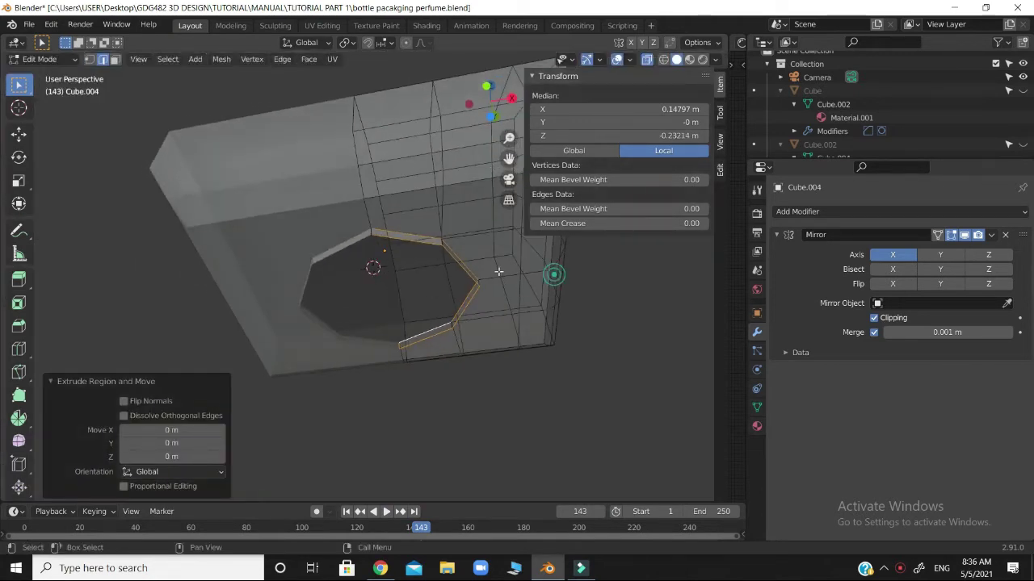
pyautogui.click(409, 244)
pyautogui.click(409, 241)
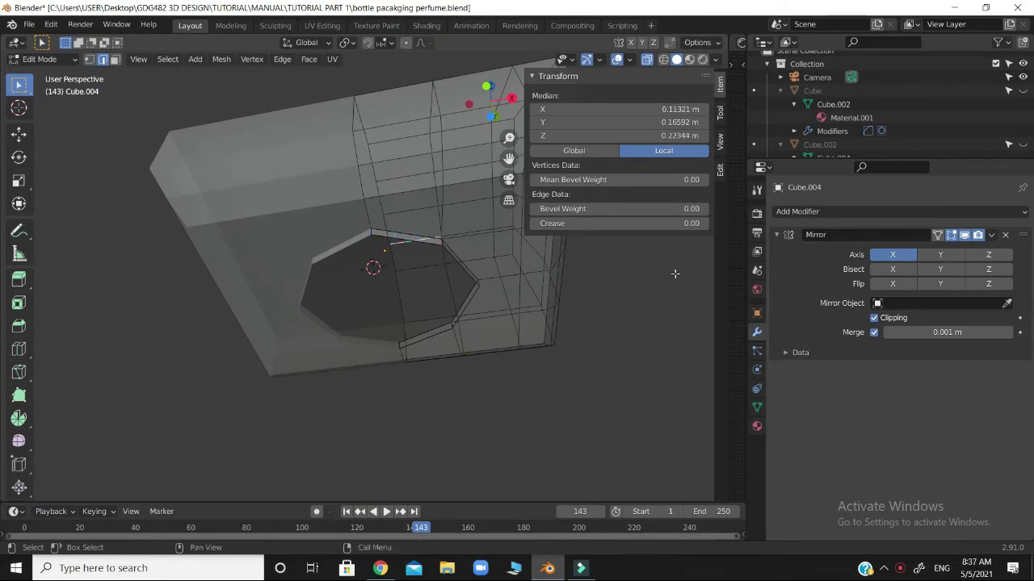
pyautogui.moveTo(512, 111); pyautogui.dragTo(332, 174)
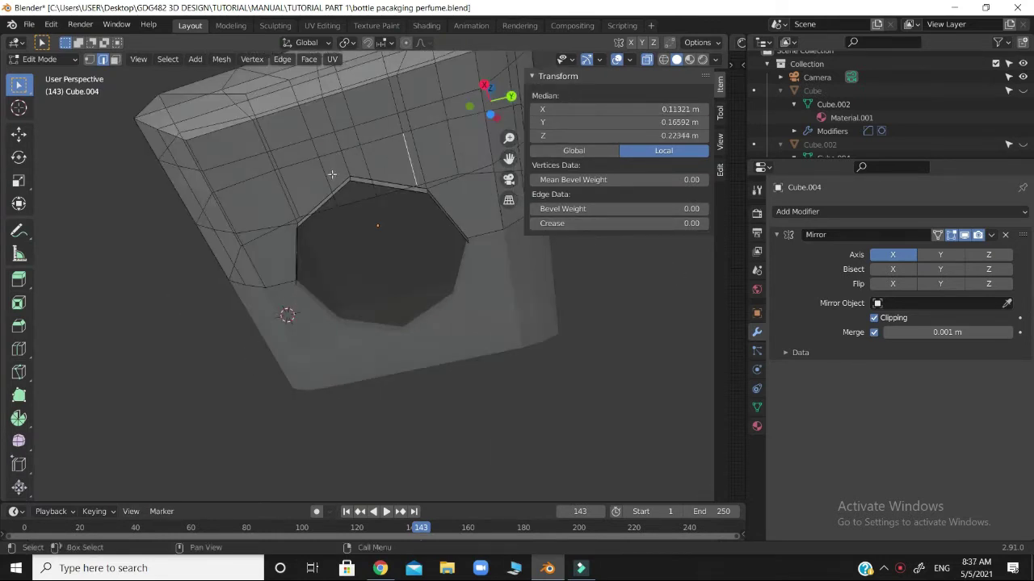
pyautogui.click(607, 347)
pyautogui.click(445, 214)
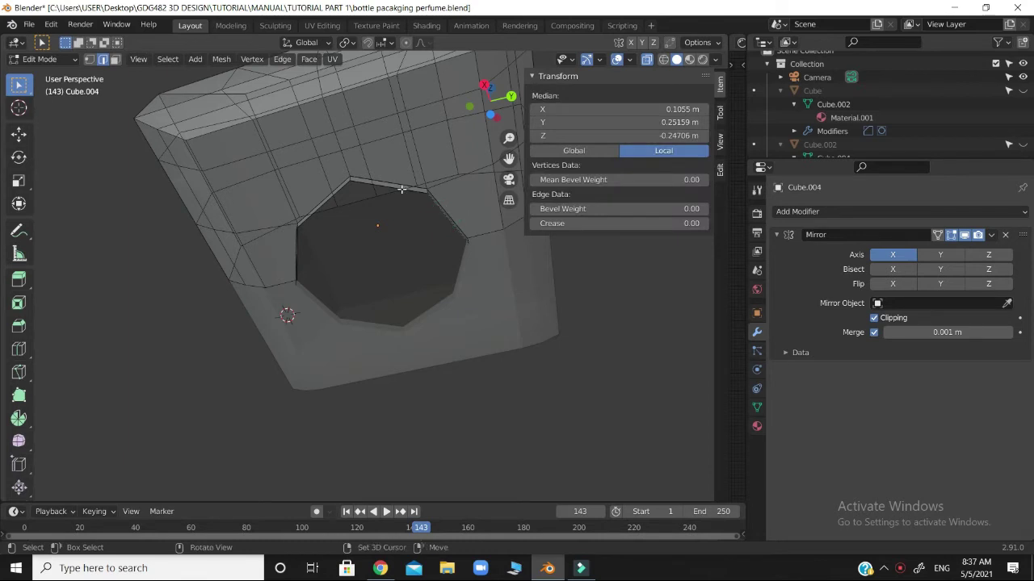
pyautogui.click(399, 189)
pyautogui.keyDown('shift'); pyautogui.click(324, 204); pyautogui.keyUp('shift')
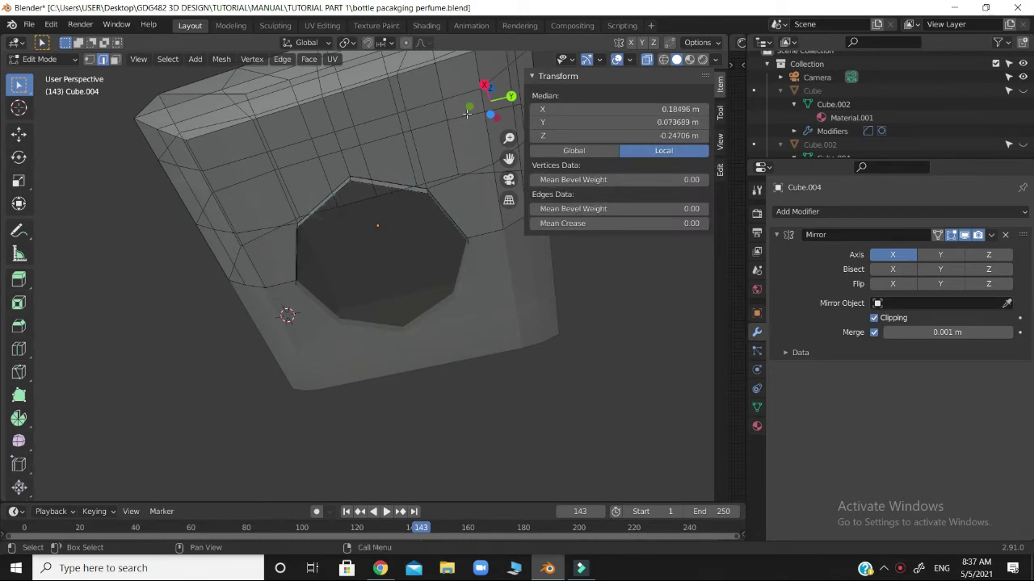
pyautogui.moveTo(500, 98); pyautogui.dragTo(444, 139)
pyautogui.keyDown('shift'); pyautogui.click(321, 242); pyautogui.keyUp('shift')
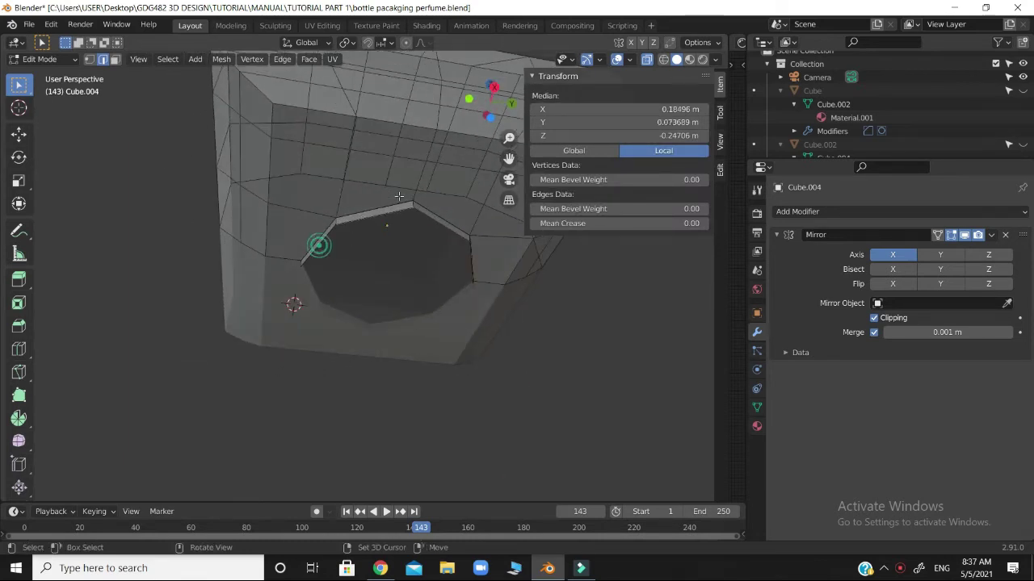
pyautogui.moveTo(487, 97); pyautogui.dragTo(521, 113)
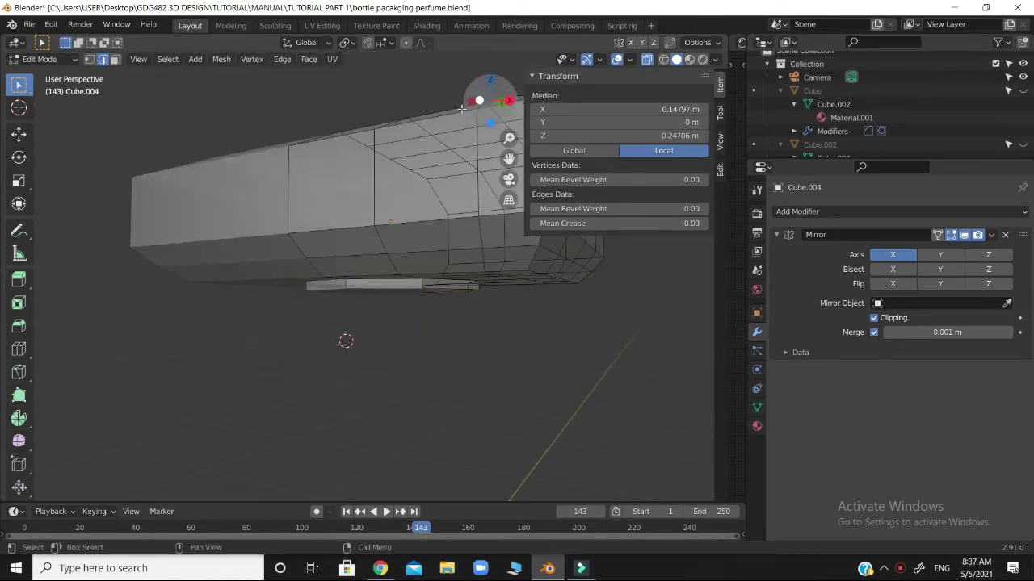
# Step: Extrude the collar's lower rim edges about 0.13 m downward along Z in front view, following the reference photo
pyautogui.press('KP_1')
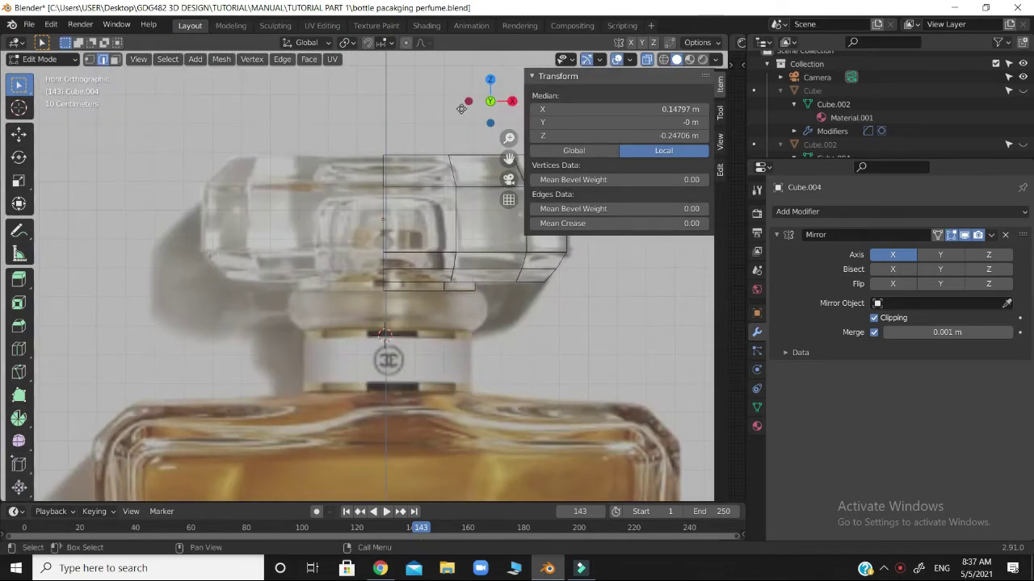
pyautogui.press('e')
pyautogui.press('z')
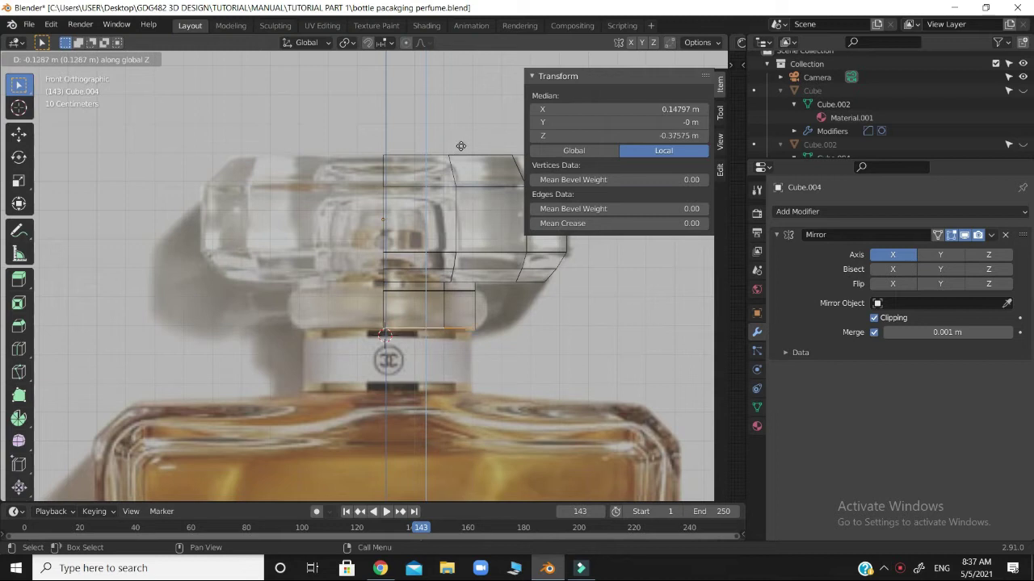
pyautogui.click(462, 146)
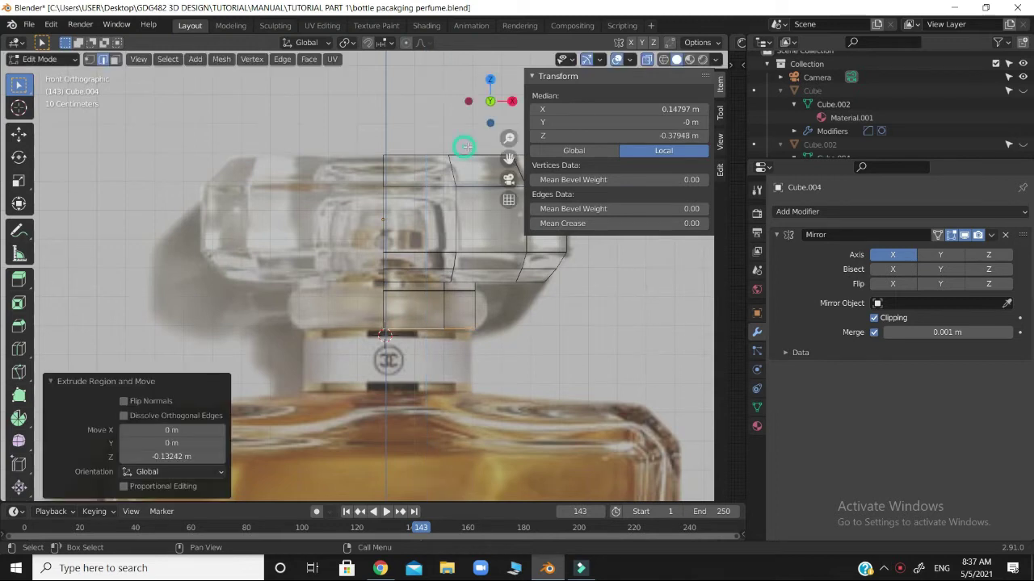
# Step: Add one horizontal loop cut at mid-height of the newly extruded collar band and select that loop
pyautogui.hotkey('ctrl', 'r')
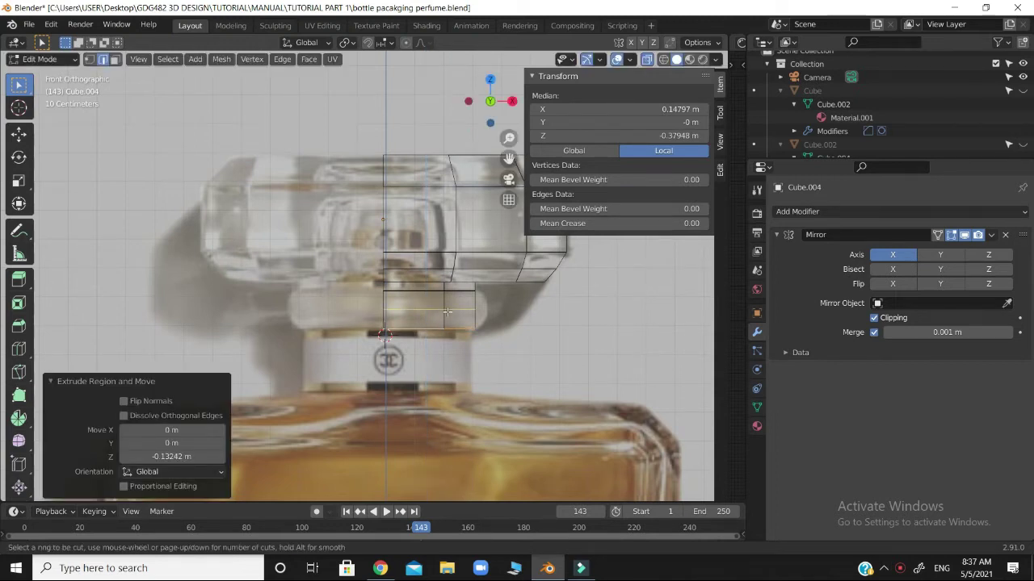
pyautogui.click(447, 311)
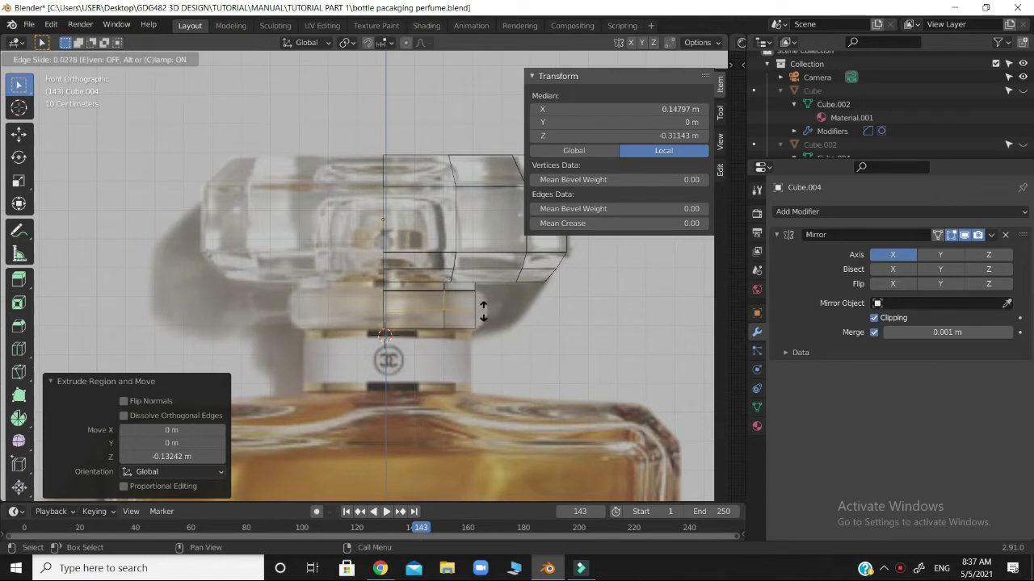
pyautogui.click(483, 311)
pyautogui.press('c')
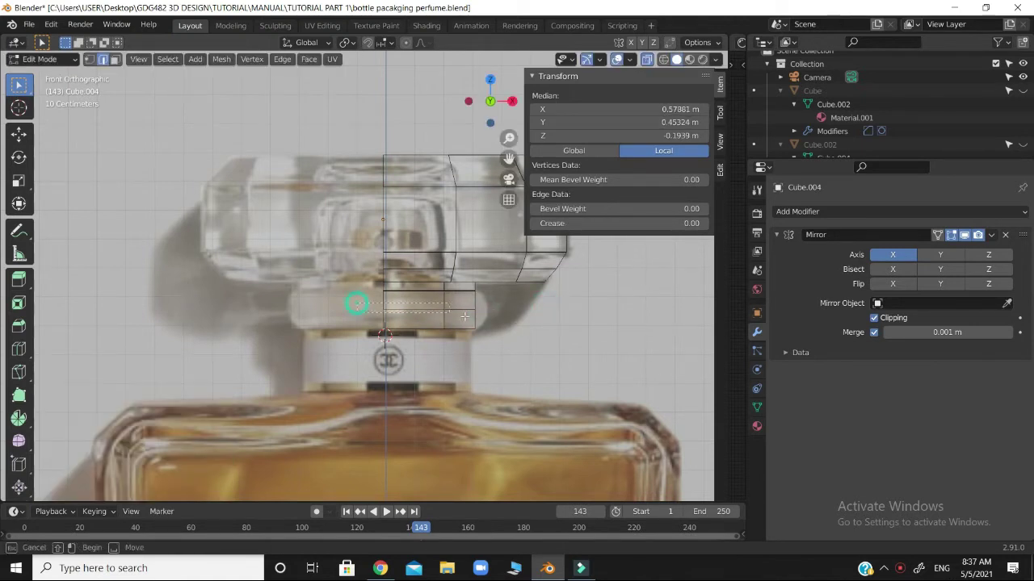
pyautogui.moveTo(464, 317); pyautogui.dragTo(489, 318)
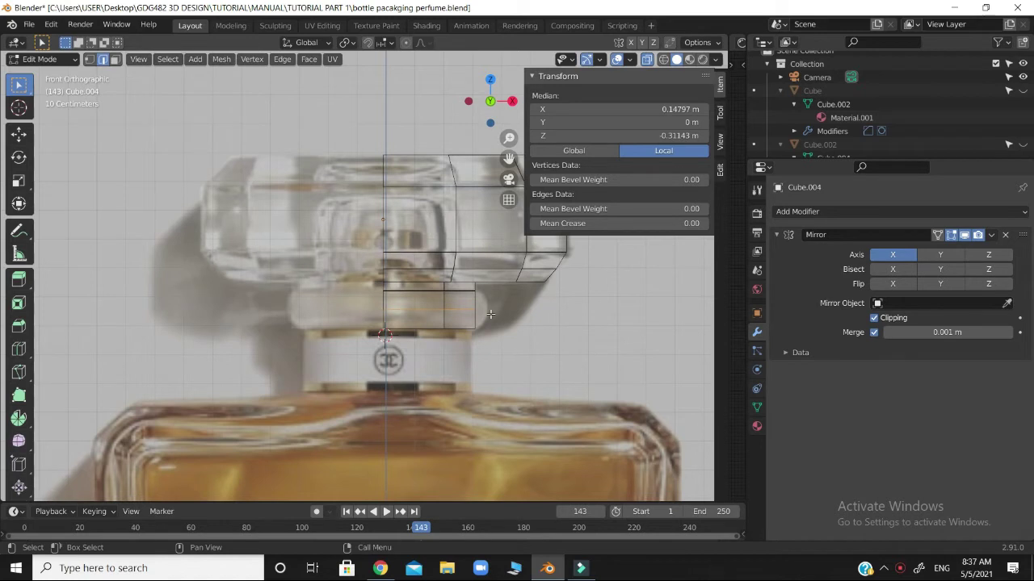
# Step: Try to widen the collar's middle loop by about 1.27 along X in front view
pyautogui.press('s')
pyautogui.press('x')
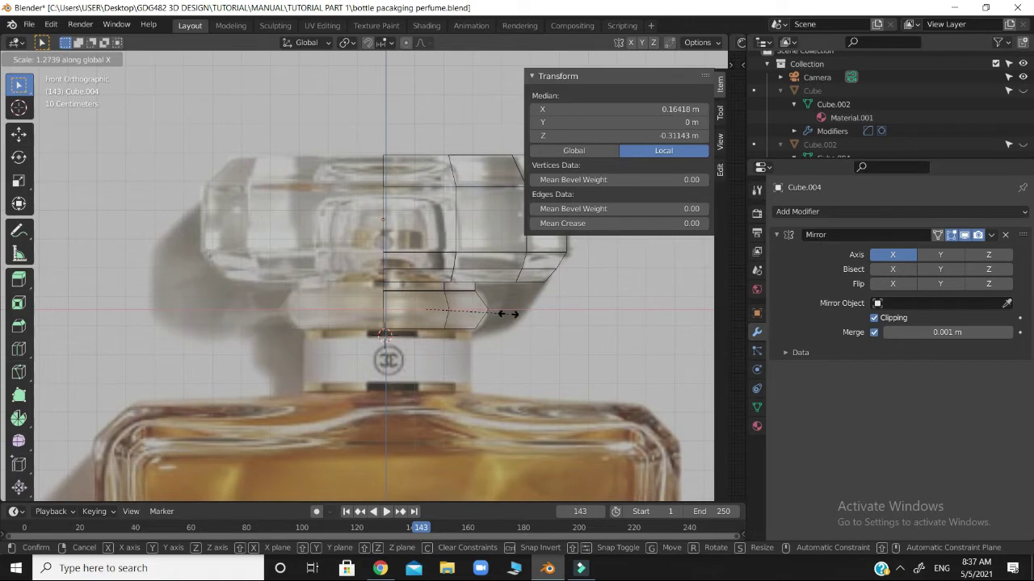
pyautogui.click(507, 314)
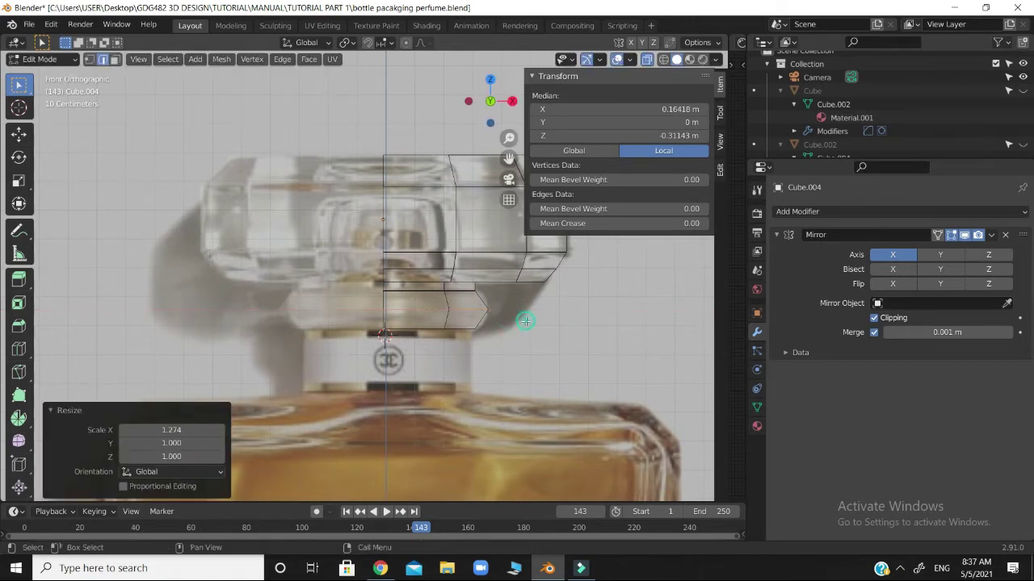
# Step: Scale the collar's middle loop uniformly by about 1.38 in bottom view, and narrow it to about 0.87 along Y
pyautogui.press('ctrl+KP_1')
pyautogui.press('s')
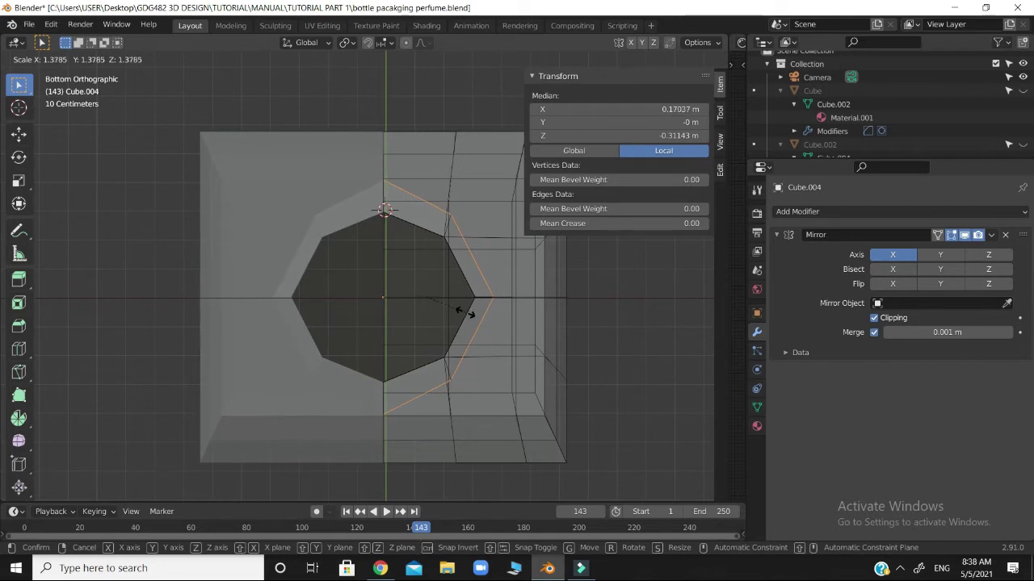
pyautogui.click(465, 313)
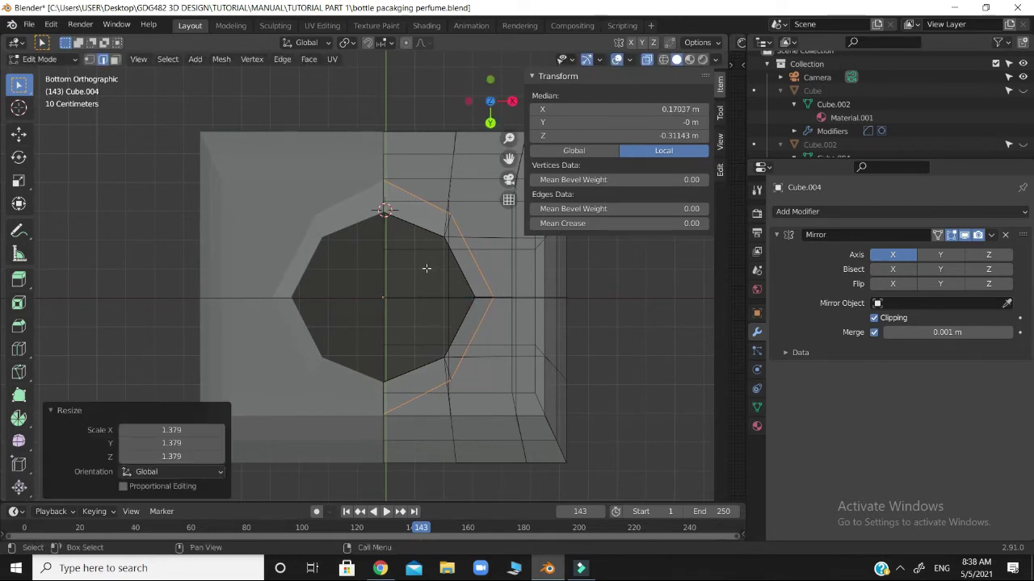
pyautogui.press('s')
pyautogui.press('z')
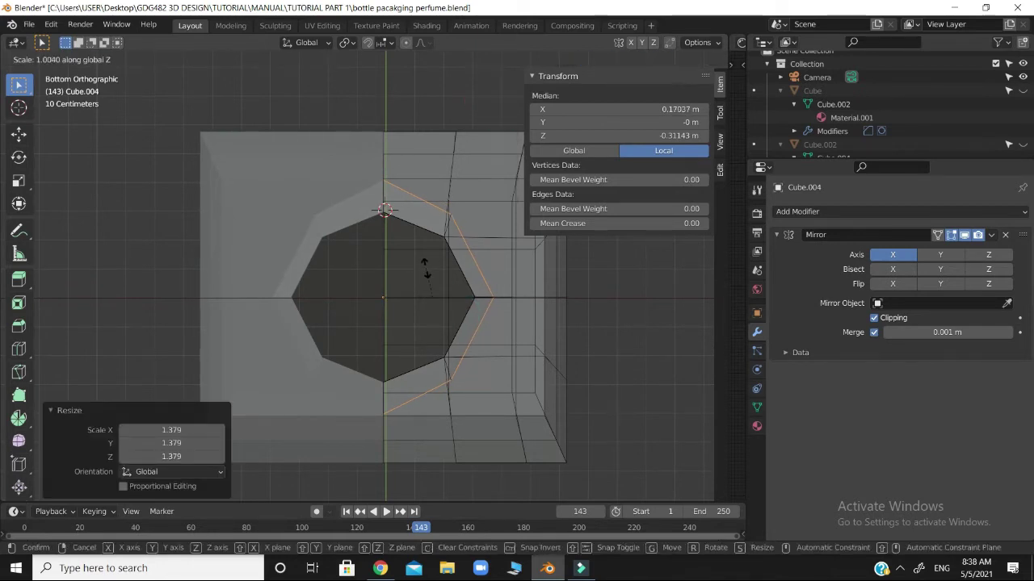
pyautogui.press('y')
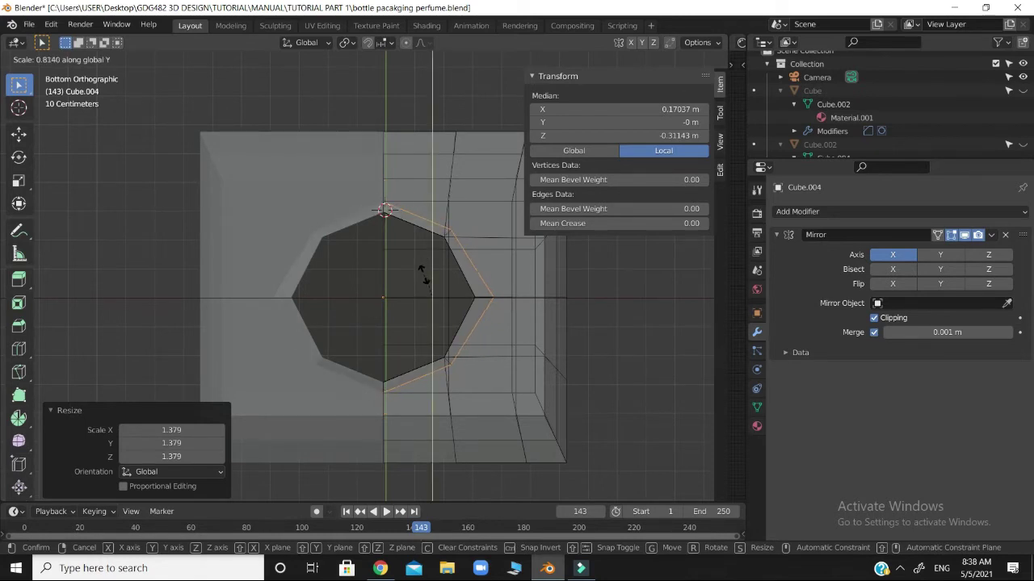
pyautogui.click(423, 273)
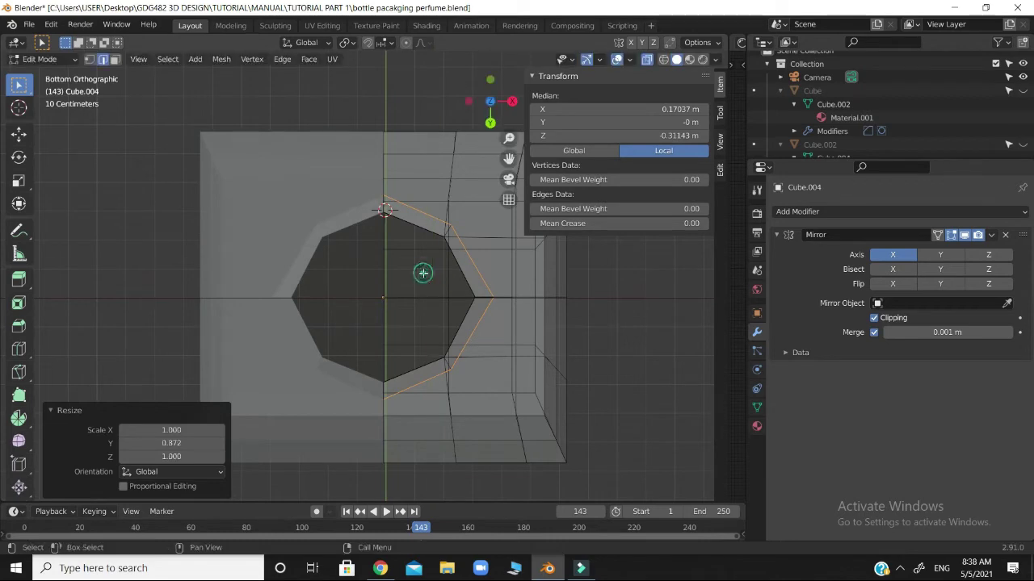
# Step: Examine the flared collar from the front and from below, comparing its outline with the reference photo
pyautogui.moveTo(490, 103); pyautogui.dragTo(483, 195)
pyautogui.press('KP_1')
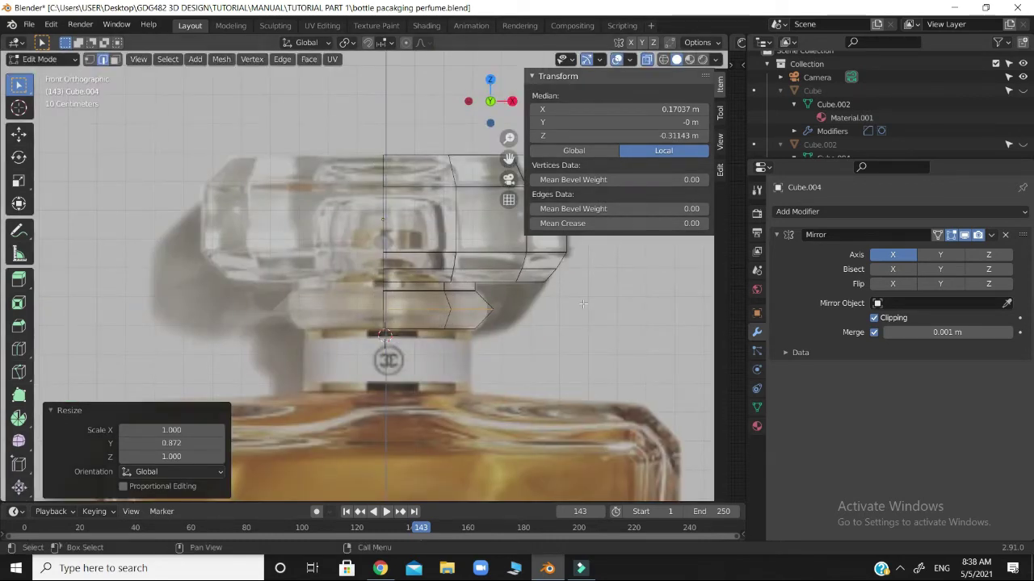
pyautogui.moveTo(487, 104); pyautogui.dragTo(482, 110)
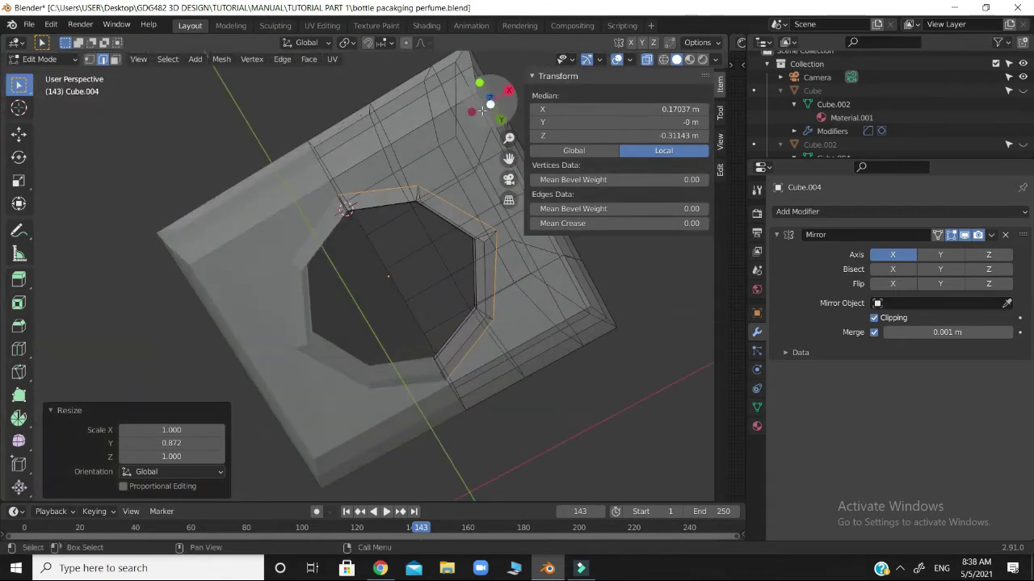
pyautogui.click(483, 108)
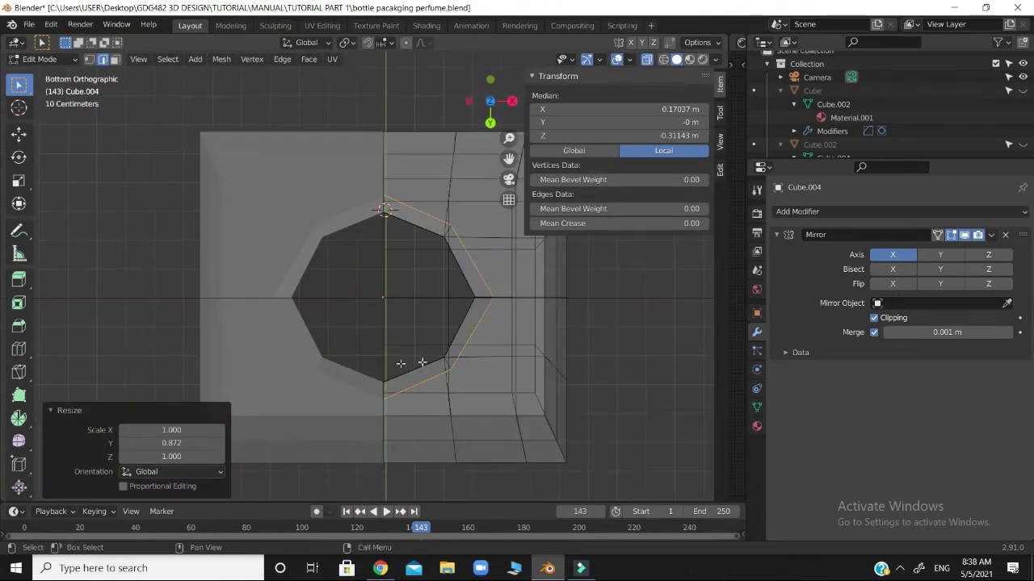
pyautogui.moveTo(490, 104); pyautogui.dragTo(489, 99)
pyautogui.press('KP_1')
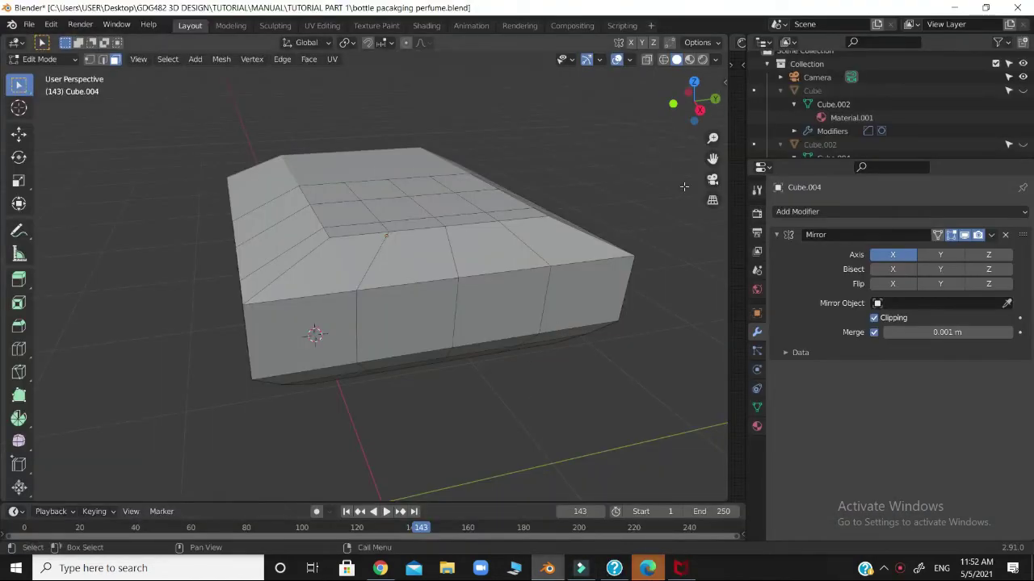
# Step: Add two centred vertical loop cuts through the cap, one in the outermost column at each end of its X-facing side
pyautogui.moveTo(693, 101); pyautogui.dragTo(418, 200)
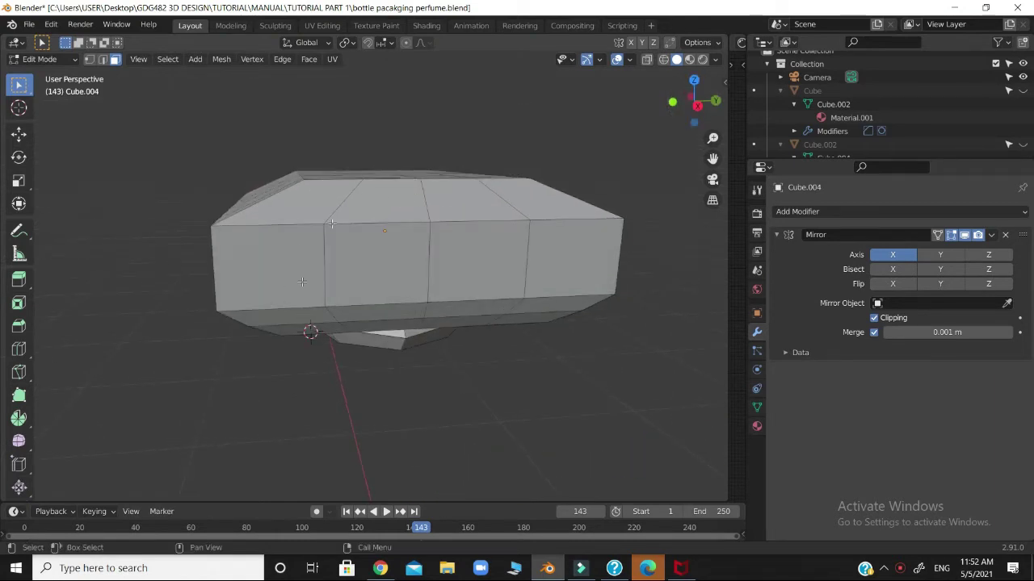
pyautogui.moveTo(693, 104); pyautogui.dragTo(669, 101)
pyautogui.hotkey('ctrl', 'r')
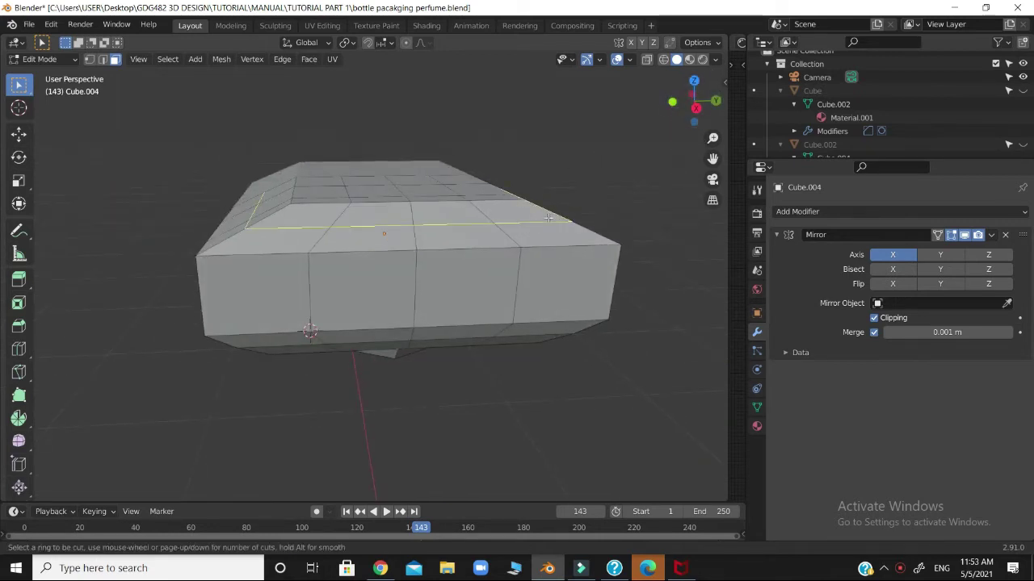
pyautogui.click(271, 256)
pyautogui.rightClick(270, 256)
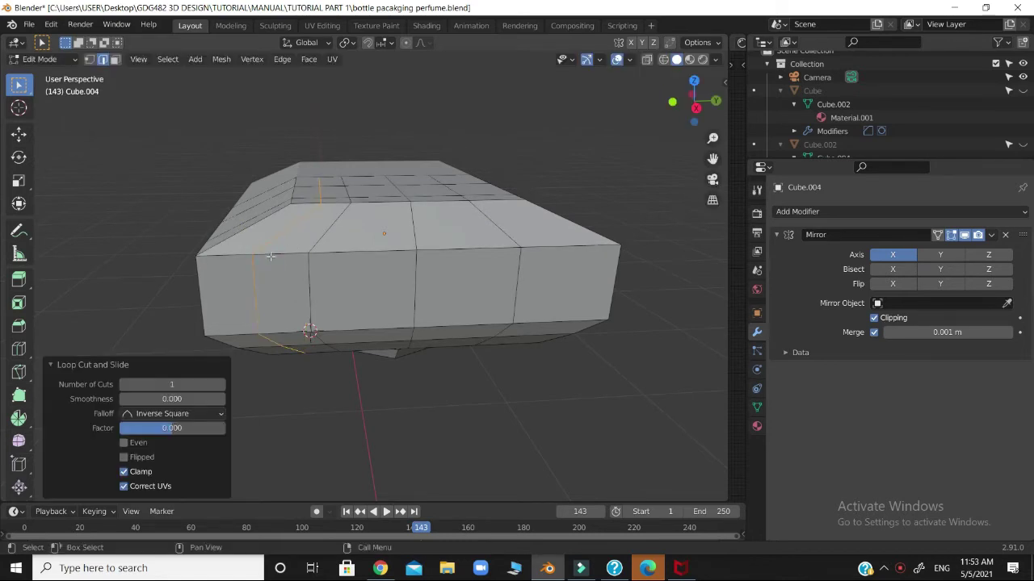
pyautogui.click(388, 286)
pyautogui.hotkey('ctrl', 'r')
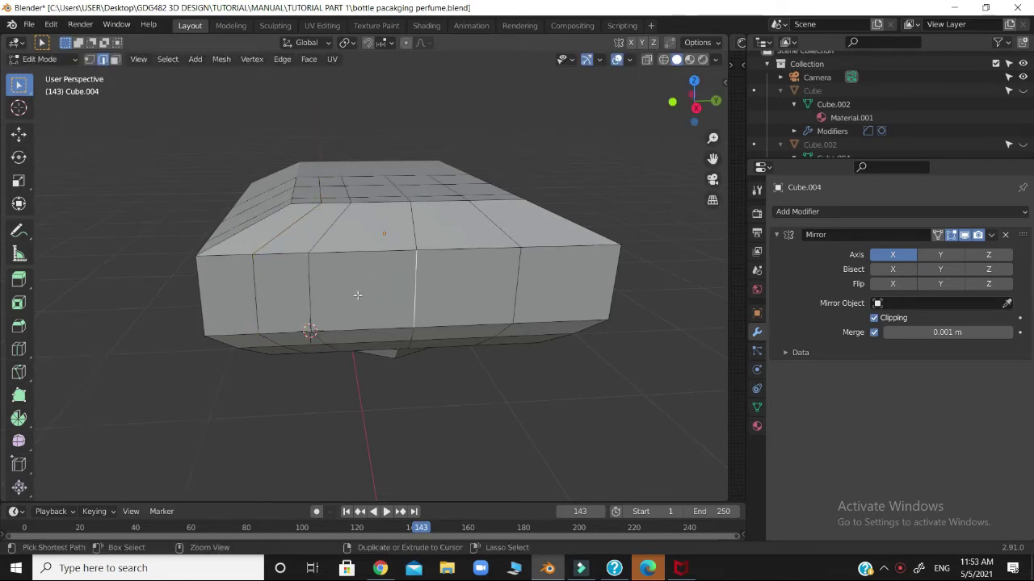
pyautogui.click(556, 263)
pyautogui.rightClick(556, 262)
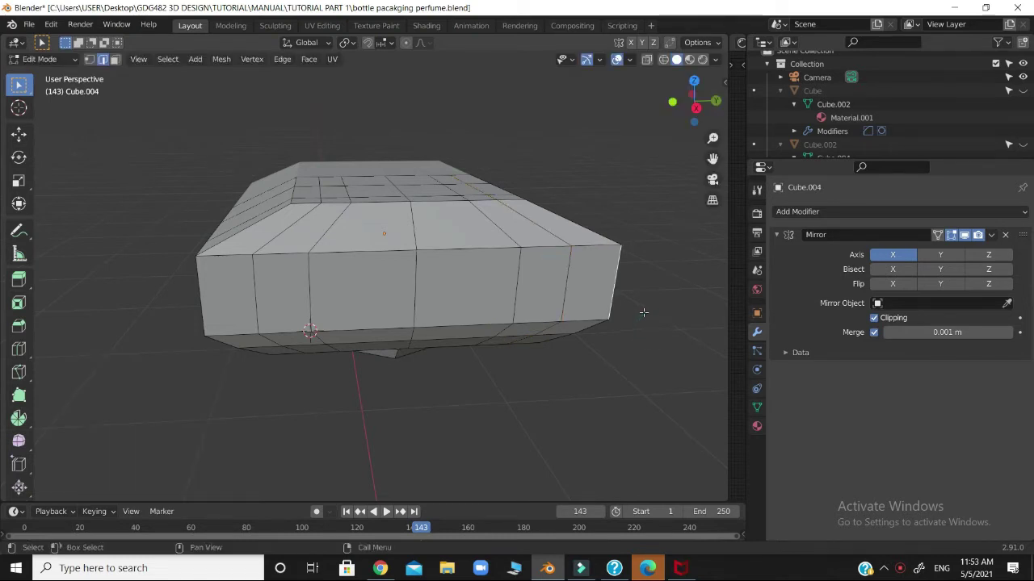
# Step: Select the six faces across the cap's X-facing side in face mode and scale them uniformly to about 0.87
pyautogui.scroll(3, 649, 306)
pyautogui.scroll(-5, 653, 283)
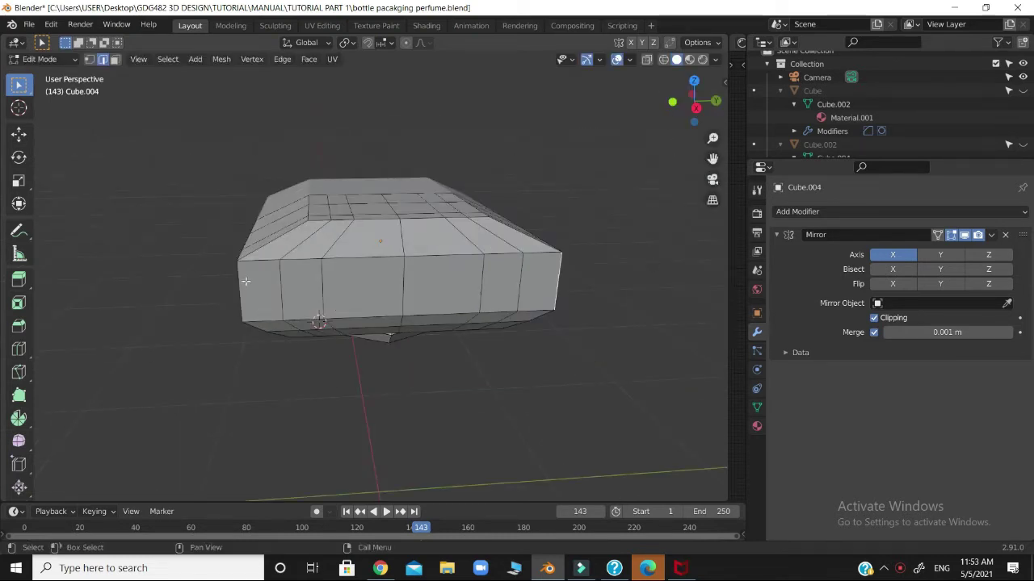
pyautogui.moveTo(547, 302); pyautogui.dragTo(551, 300)
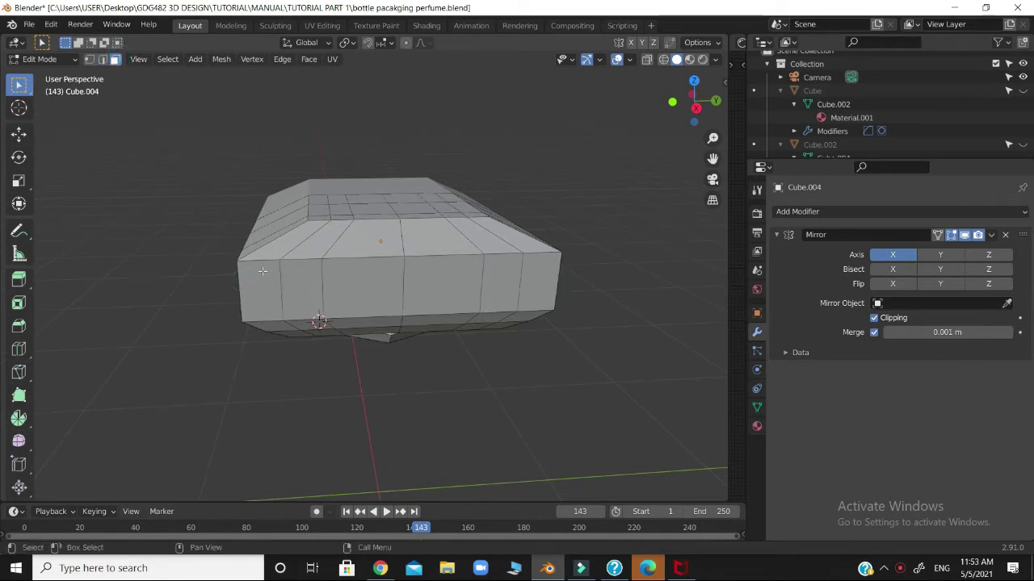
pyautogui.moveTo(543, 305); pyautogui.dragTo(545, 304)
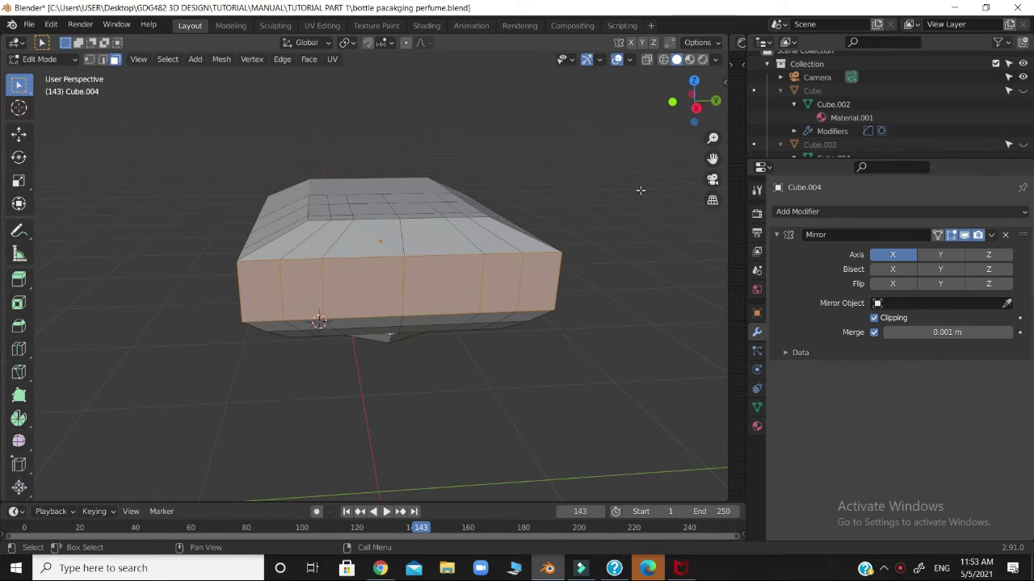
pyautogui.press('s')
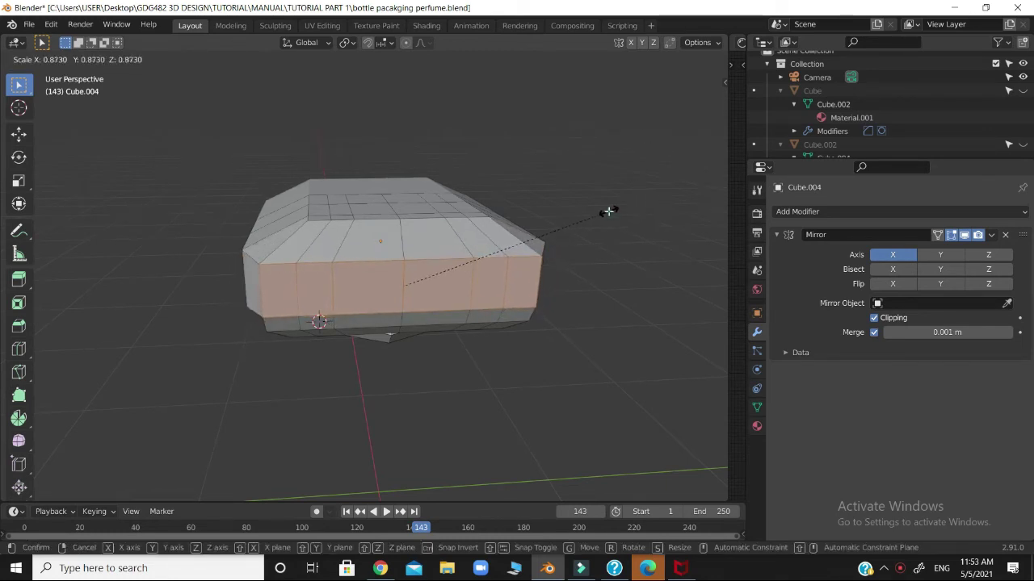
pyautogui.click(609, 212)
pyautogui.moveTo(694, 105); pyautogui.dragTo(715, 63)
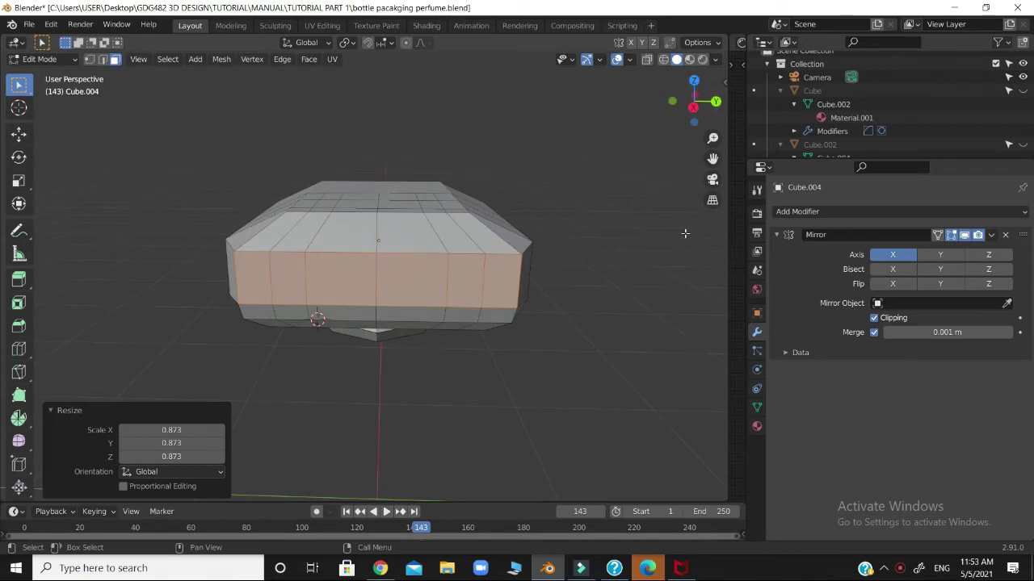
# Step: Check the cap in side and front views, deselect its side faces, and return to Object Mode
pyautogui.press('KP_3')
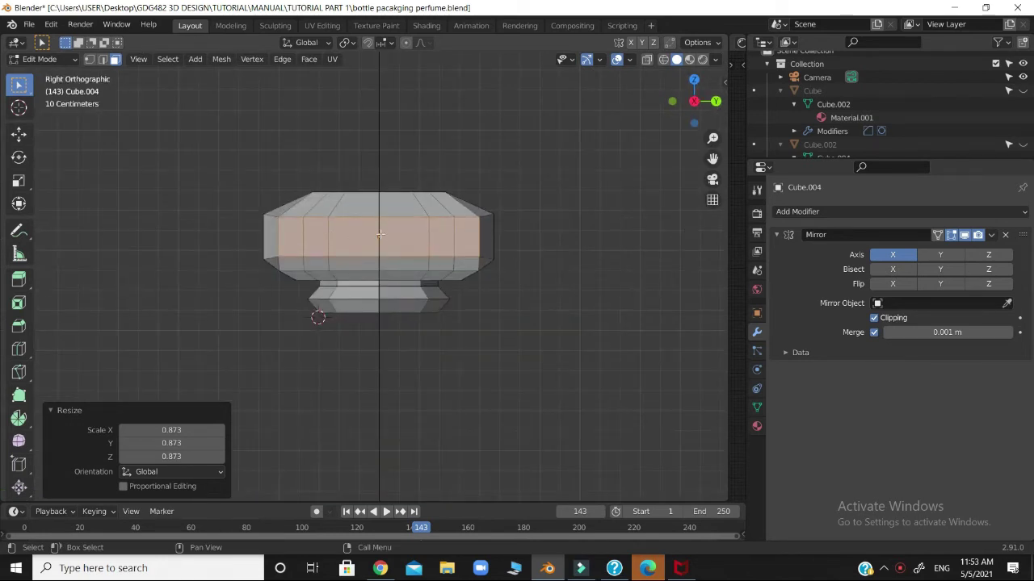
pyautogui.moveTo(684, 117); pyautogui.dragTo(807, 146)
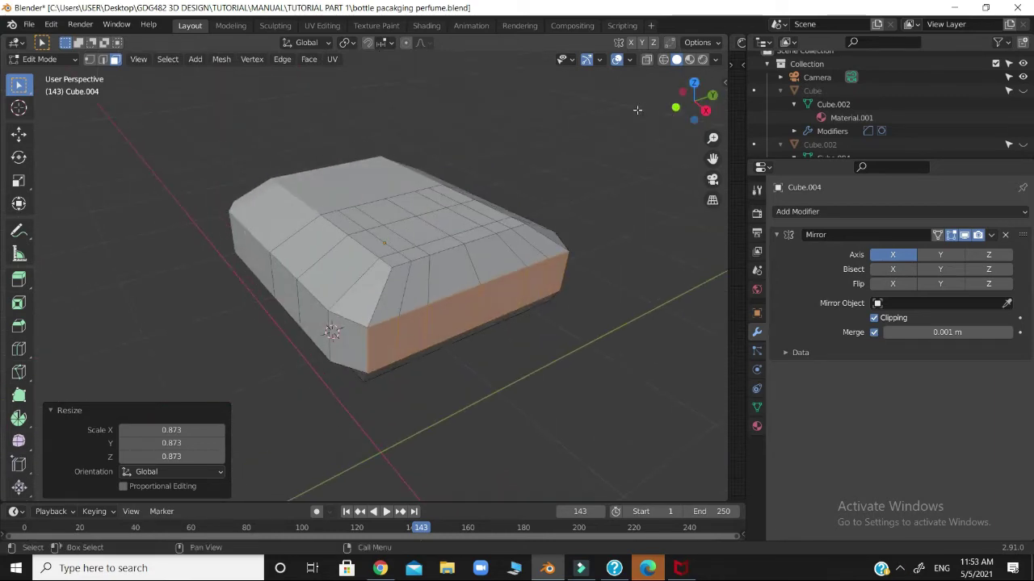
pyautogui.press('KP_1')
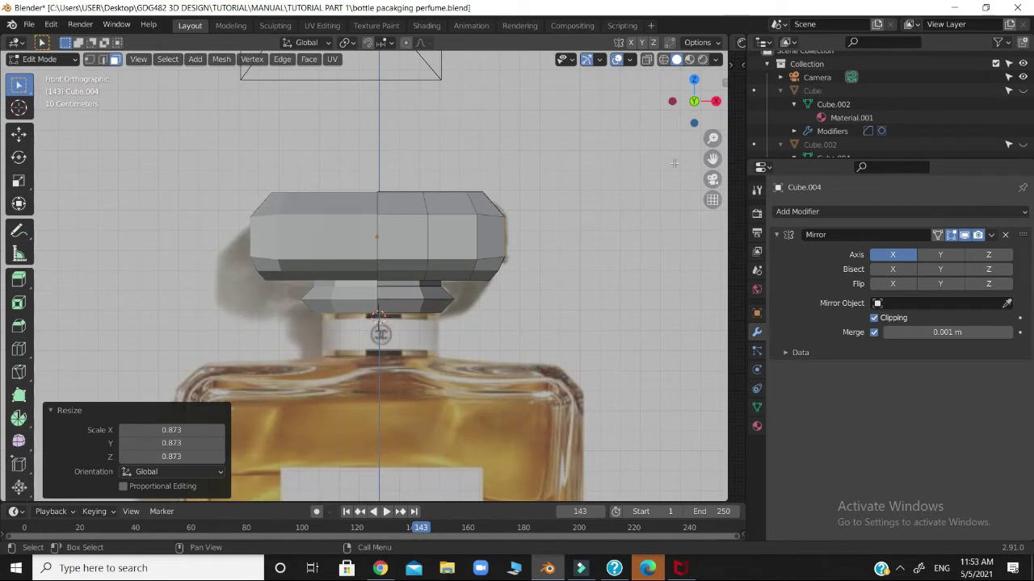
pyautogui.click(619, 178)
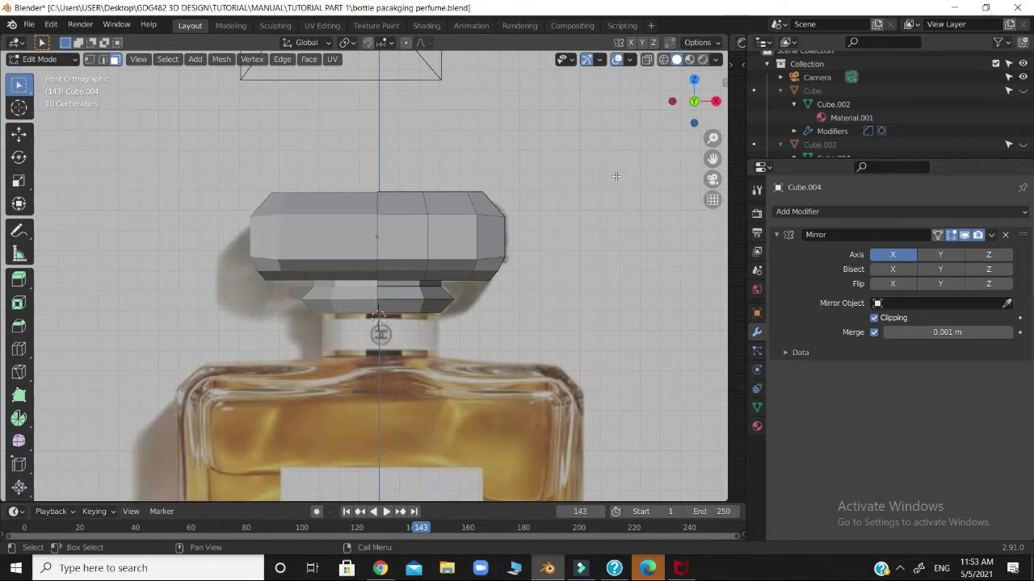
pyautogui.press('Tab')
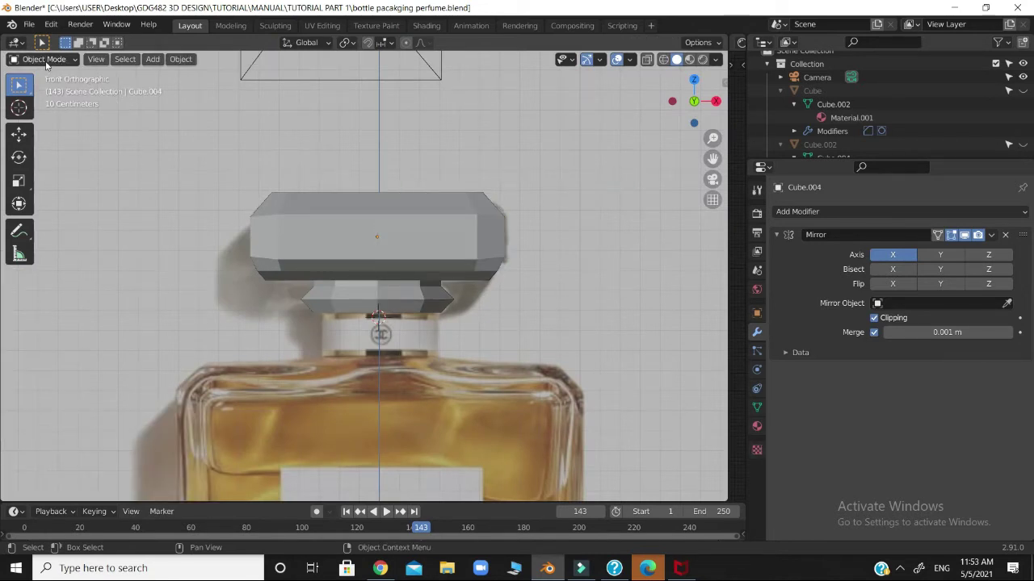
# Step: Add a Subdivision Surface modifier to the cap, with viewport and render levels set to 3
pyautogui.moveTo(699, 119); pyautogui.dragTo(686, 139)
pyautogui.click(468, 218)
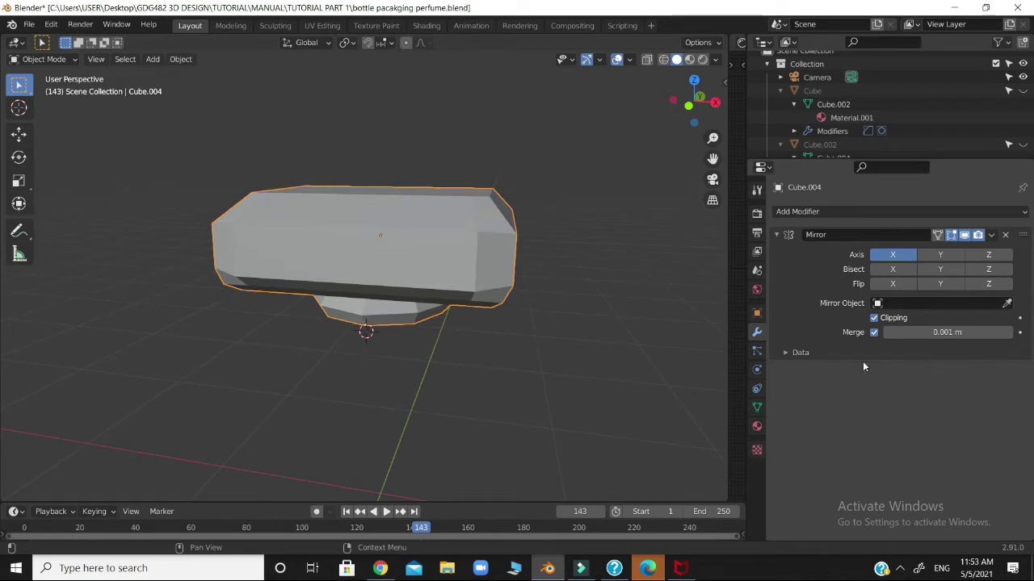
pyautogui.click(757, 429)
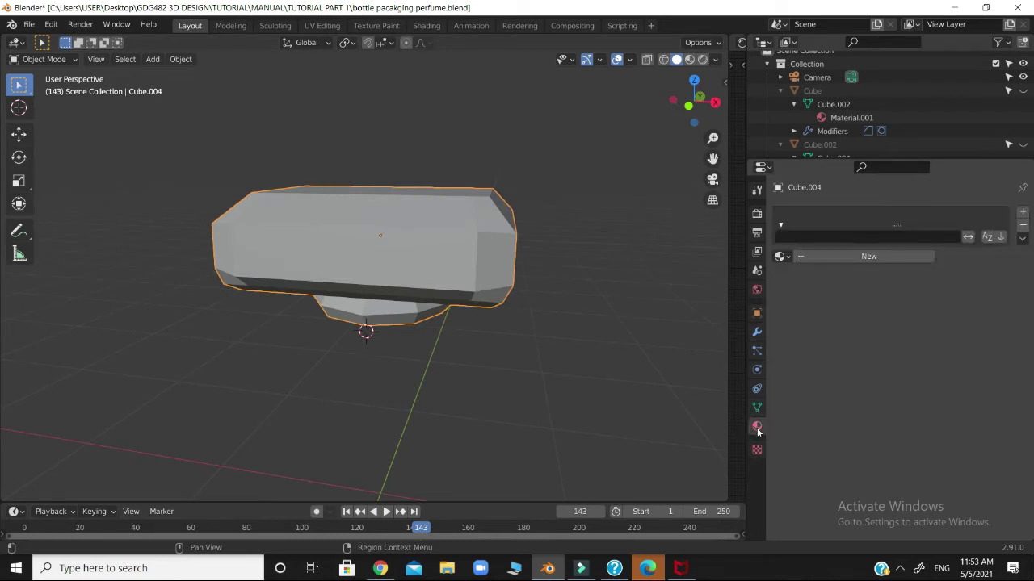
pyautogui.click(755, 332)
pyautogui.click(847, 213)
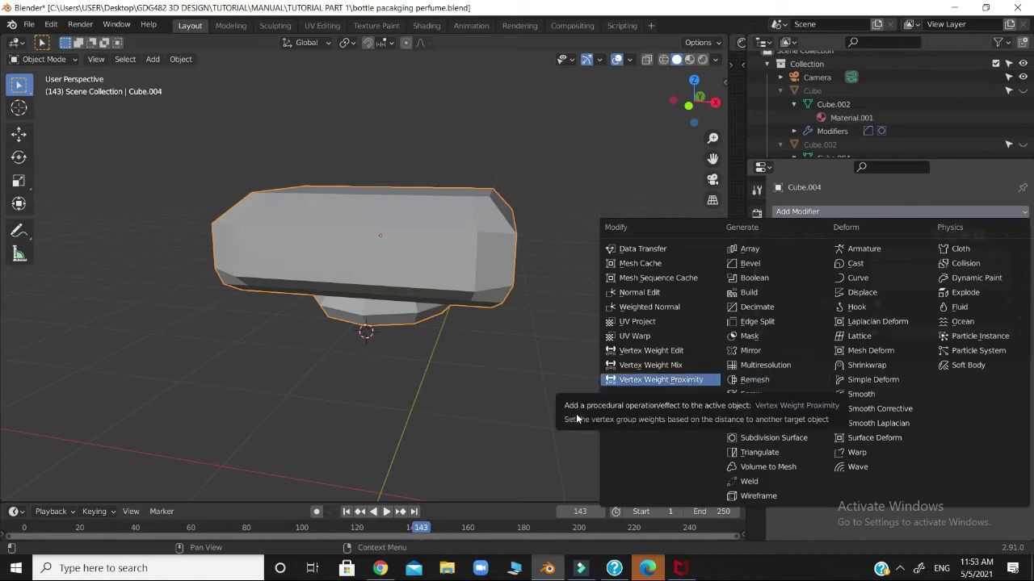
pyautogui.click(774, 440)
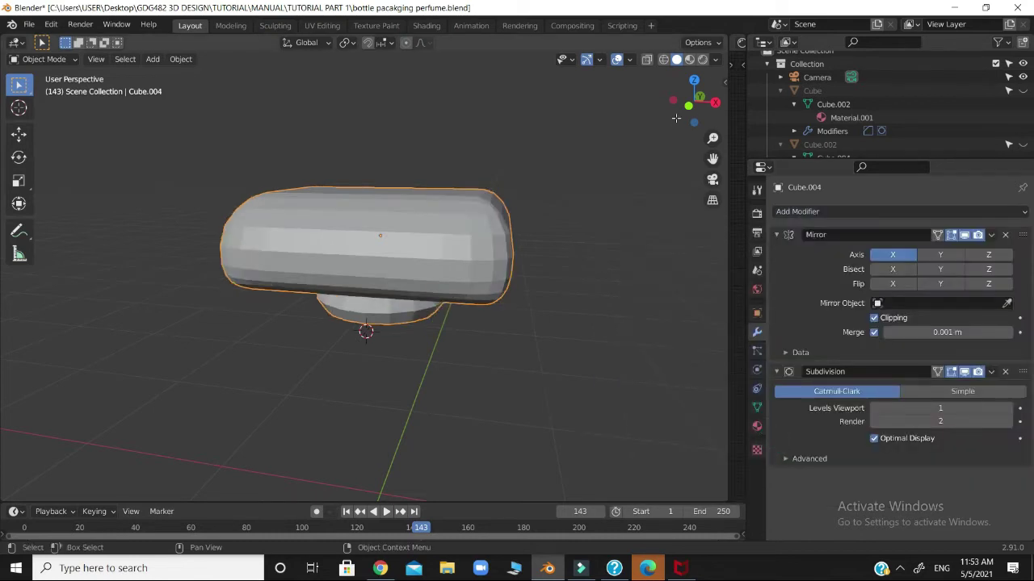
pyautogui.moveTo(693, 101); pyautogui.dragTo(666, 80)
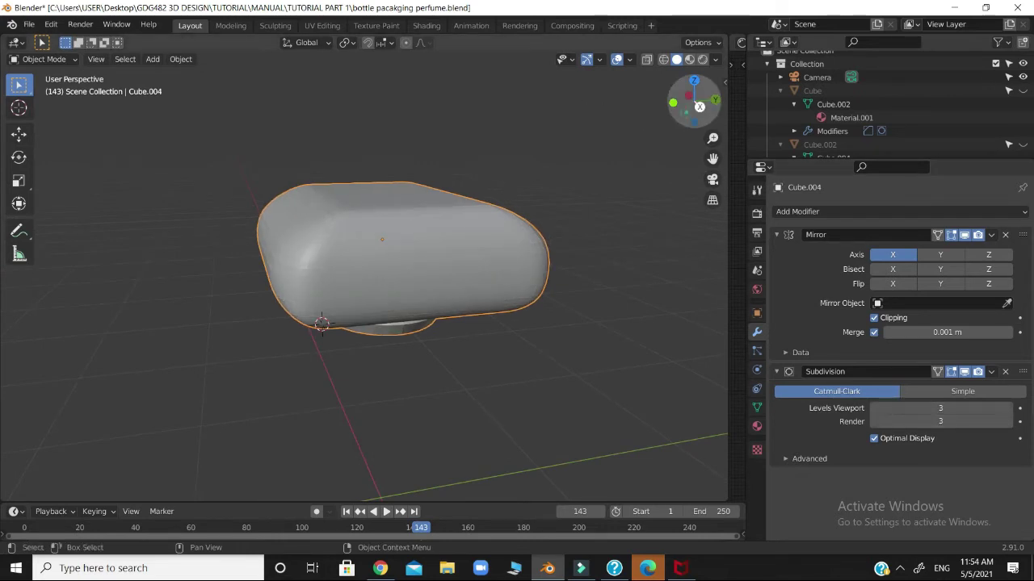
# Step: Add a Bevel modifier to the cap and move it to the start of the modifier stack, before Mirror and Subdivision
pyautogui.moveTo(695, 102); pyautogui.dragTo(695, 126)
pyautogui.scroll(4, 620, 218)
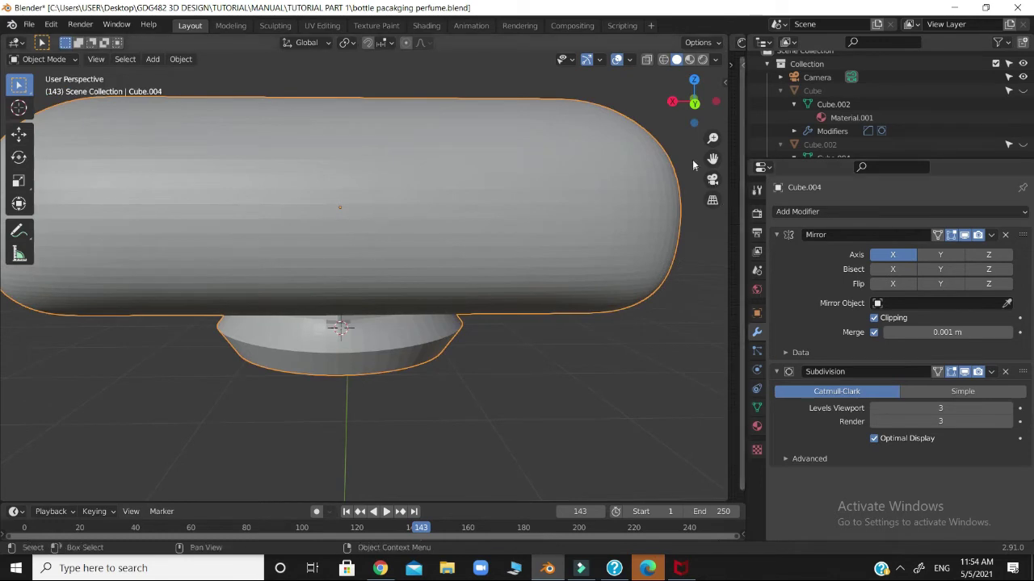
pyautogui.scroll(-2, 692, 159)
pyautogui.click(812, 213)
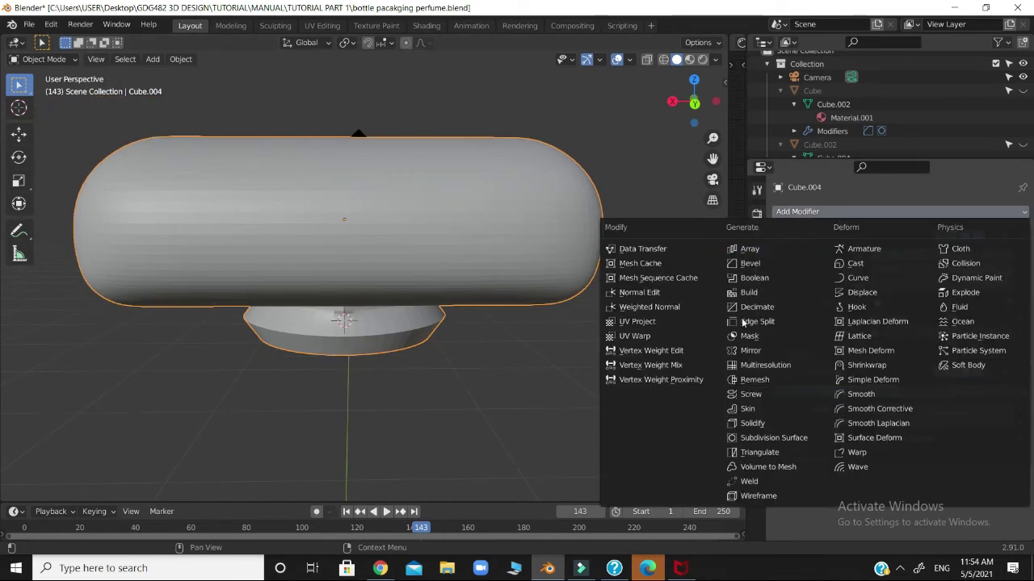
pyautogui.click(782, 270)
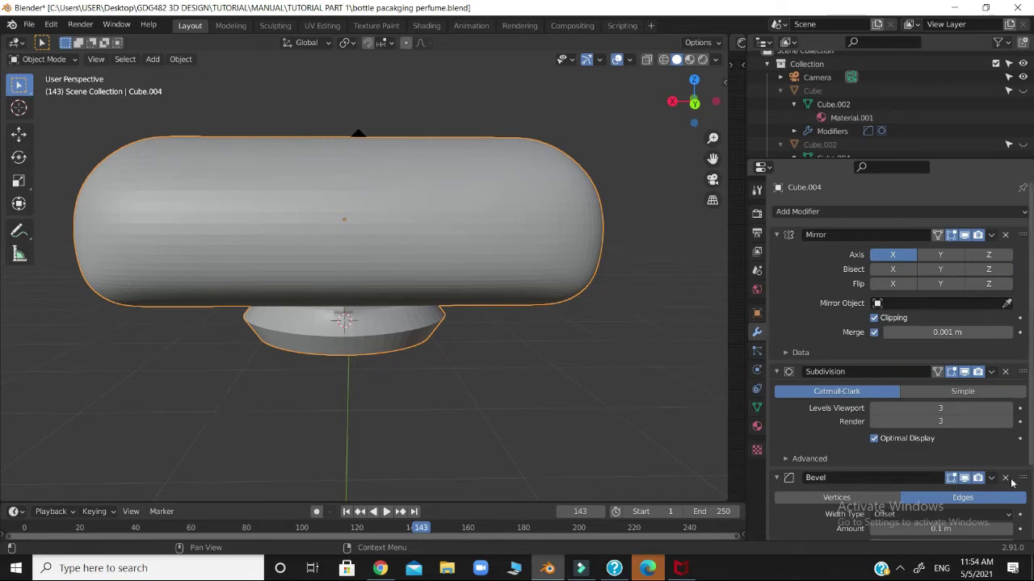
pyautogui.moveTo(1022, 478); pyautogui.dragTo(1019, 240)
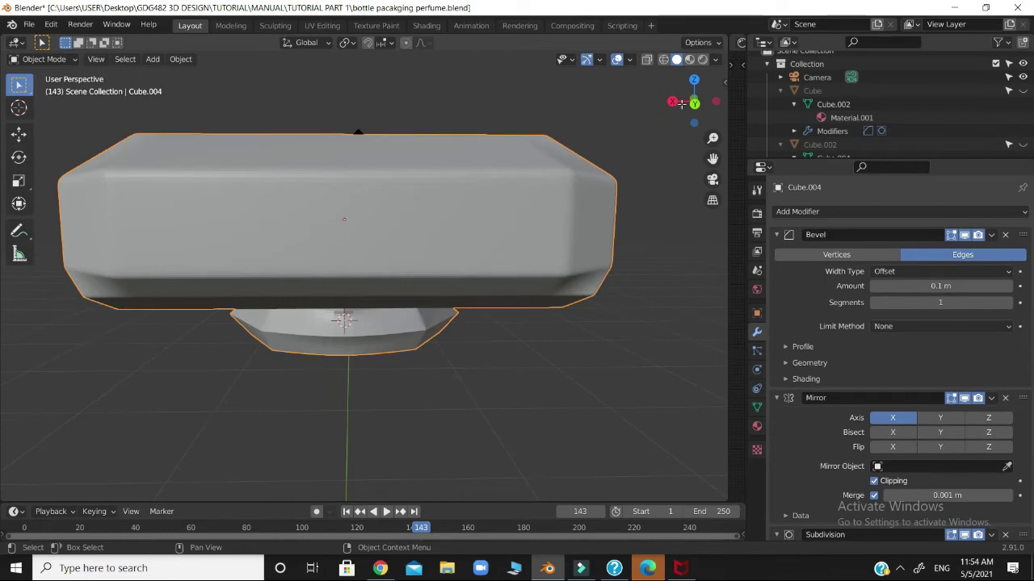
pyautogui.moveTo(681, 103); pyautogui.dragTo(596, 121)
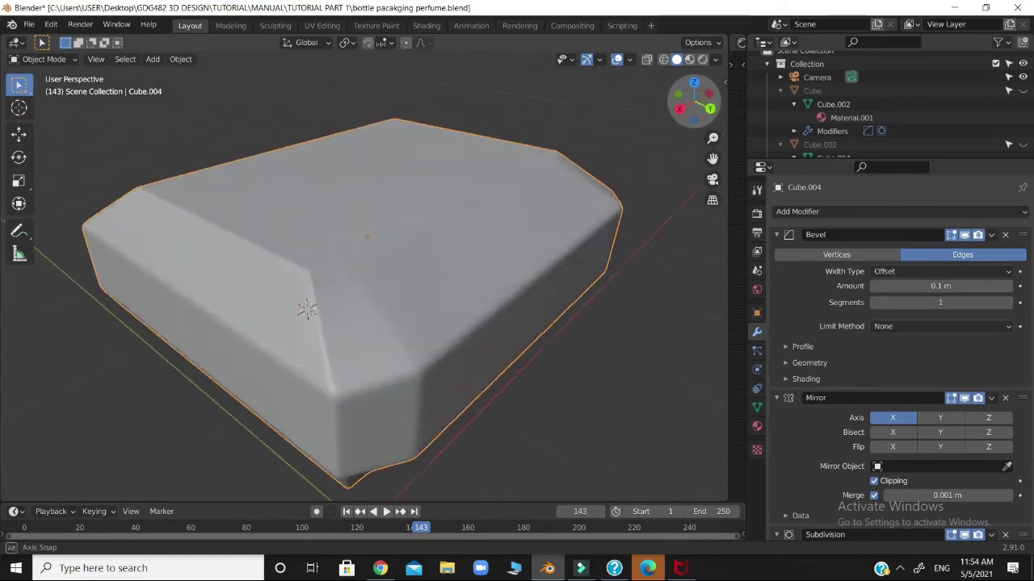
pyautogui.moveTo(20, 289); pyautogui.dragTo(3, 288)
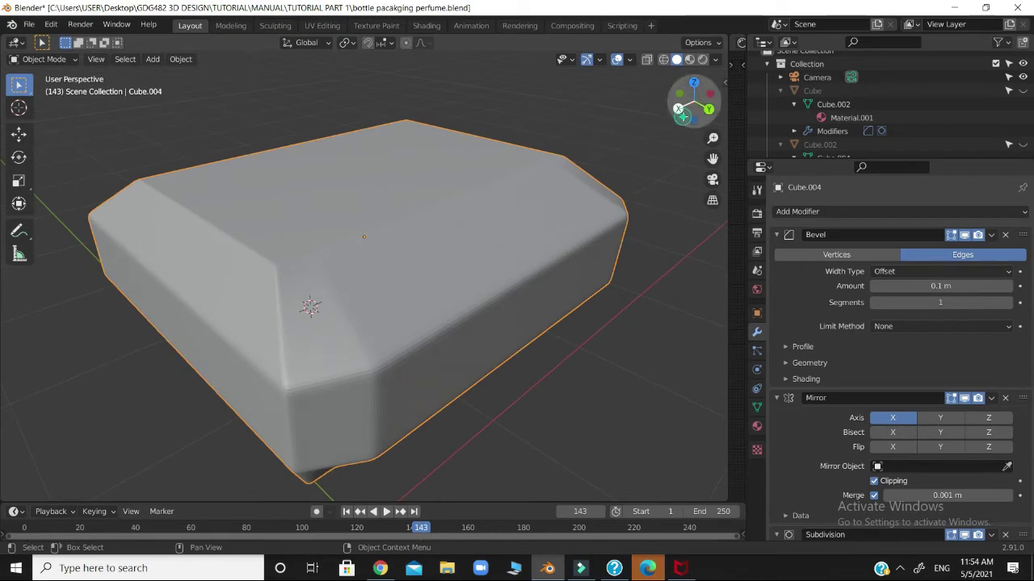
# Step: Examine the perfume cap's bevelled shape and underside from several angles
pyautogui.moveTo(692, 103); pyautogui.dragTo(564, 243)
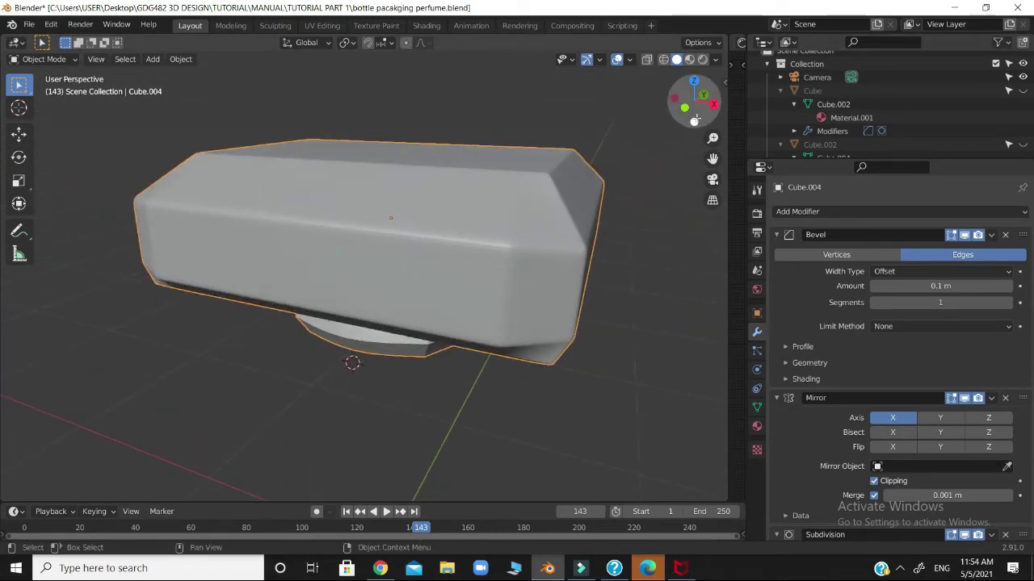
pyautogui.moveTo(695, 120); pyautogui.dragTo(495, 345)
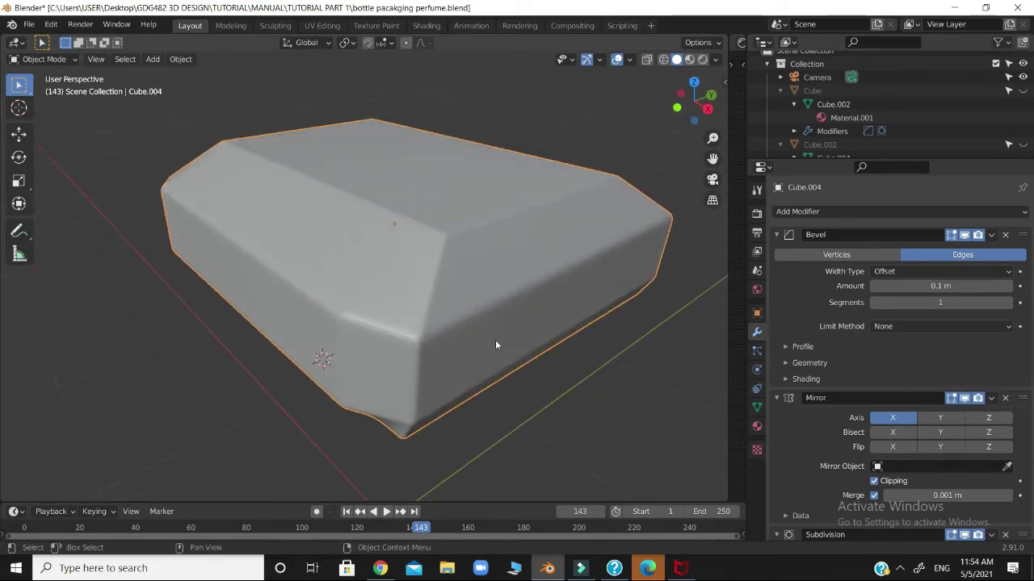
pyautogui.moveTo(702, 112); pyautogui.dragTo(901, 121)
pyautogui.scroll(-2, 662, 157)
pyautogui.moveTo(557, 200); pyautogui.dragTo(607, 215)
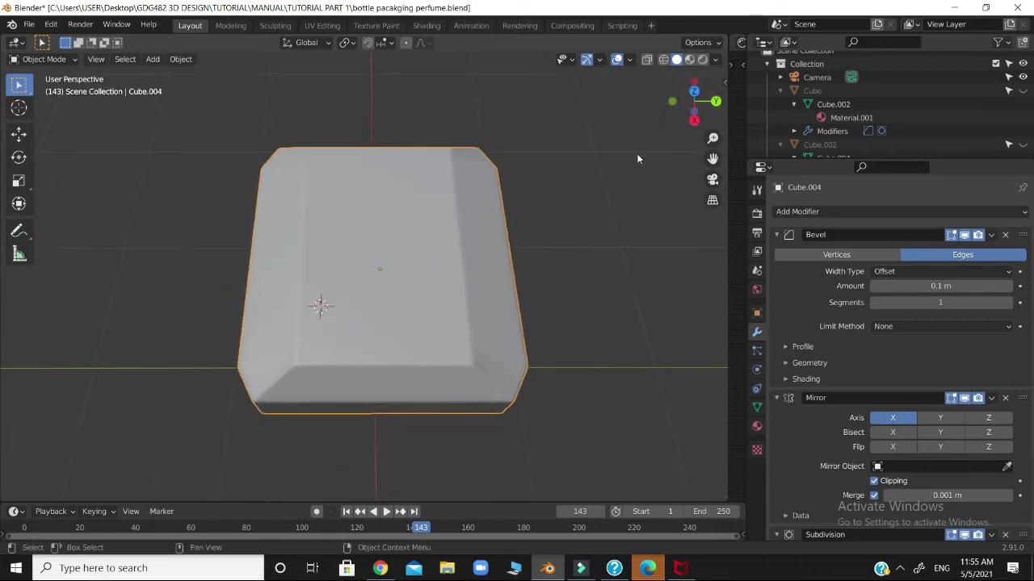
pyautogui.press('KP_1')
pyautogui.moveTo(693, 95); pyautogui.dragTo(666, 113)
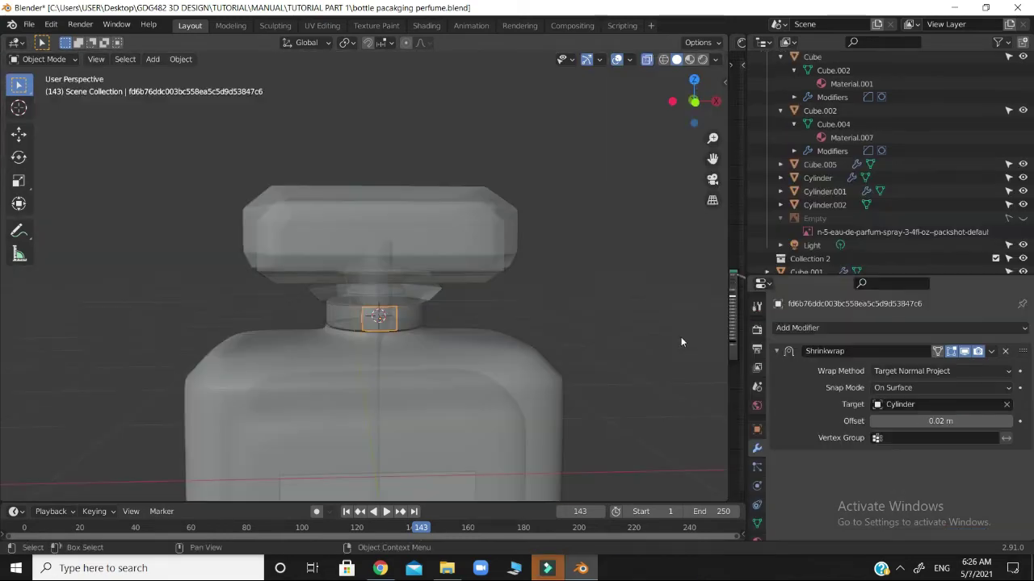
# Step: Inspect the parts inside the cap and neck by selecting the cap, the tapered cylinder and the thin tube
pyautogui.scroll(5, 495, 312)
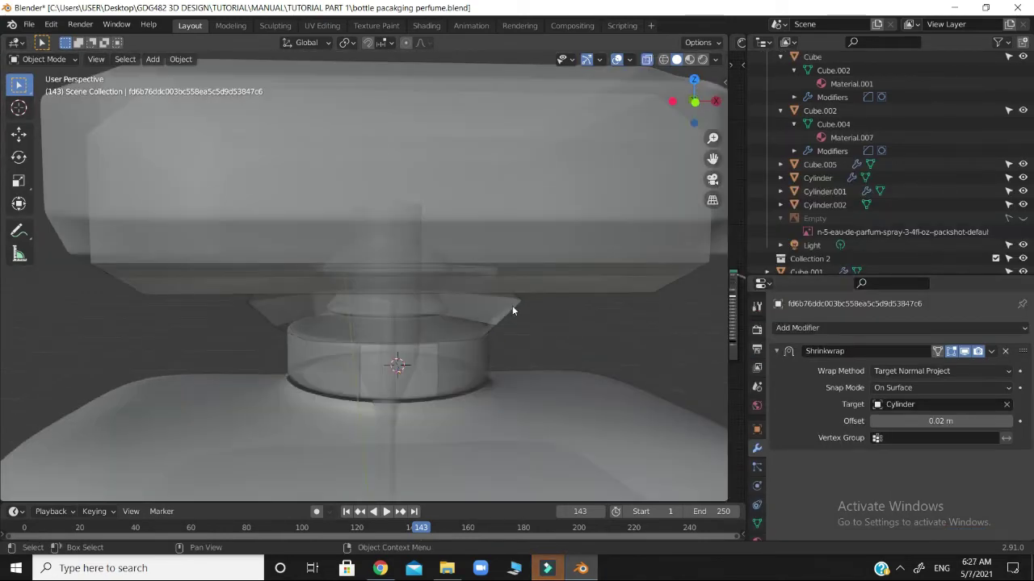
pyautogui.click(416, 283)
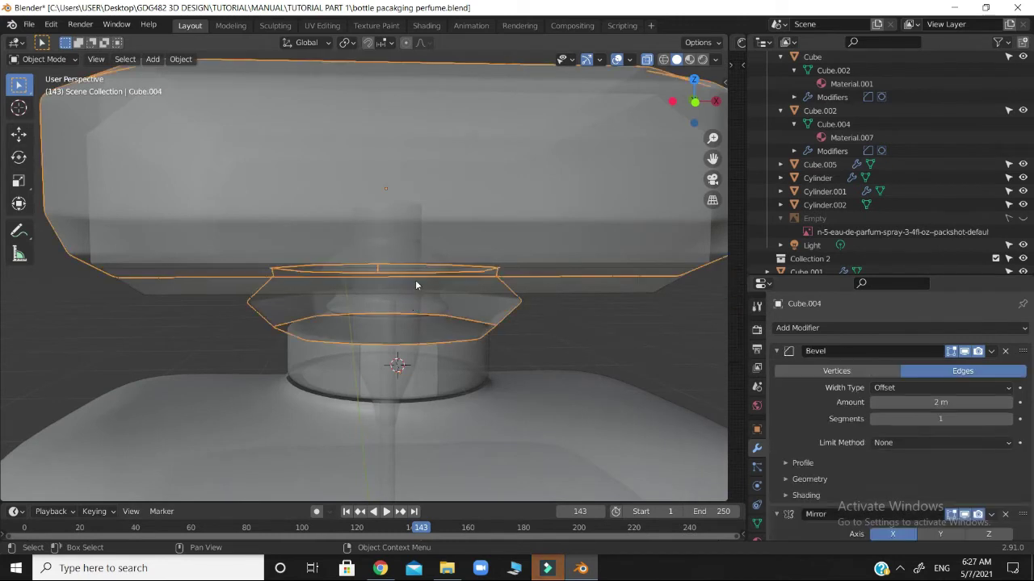
pyautogui.click(418, 231)
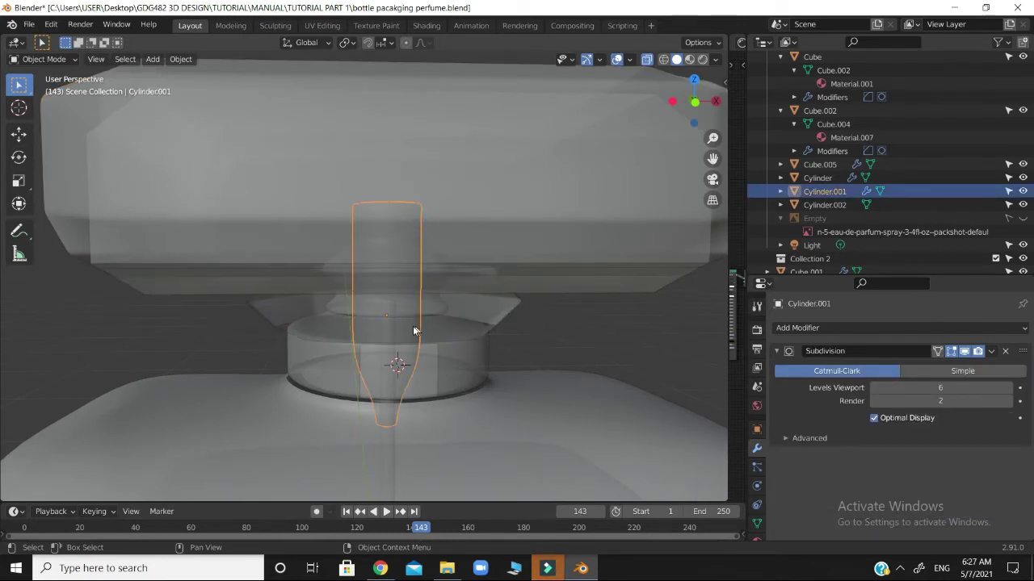
pyautogui.scroll(-2, 410, 327)
pyautogui.scroll(-2, 407, 326)
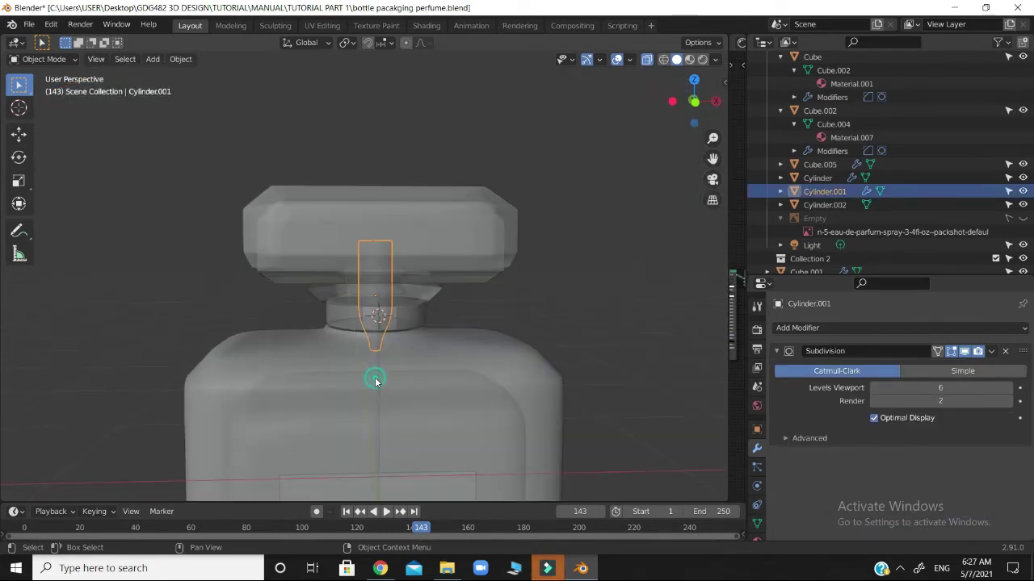
pyautogui.click(375, 380)
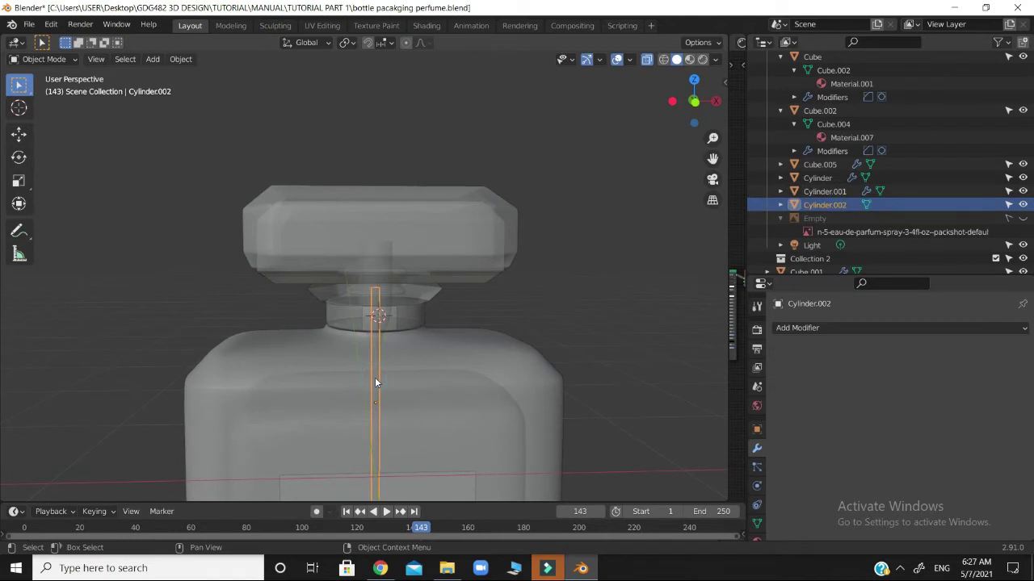
# Step: Select the tapered cylinder again and examine how it sits between the cap and the bottle neck
pyautogui.click(383, 250)
pyautogui.click(369, 252)
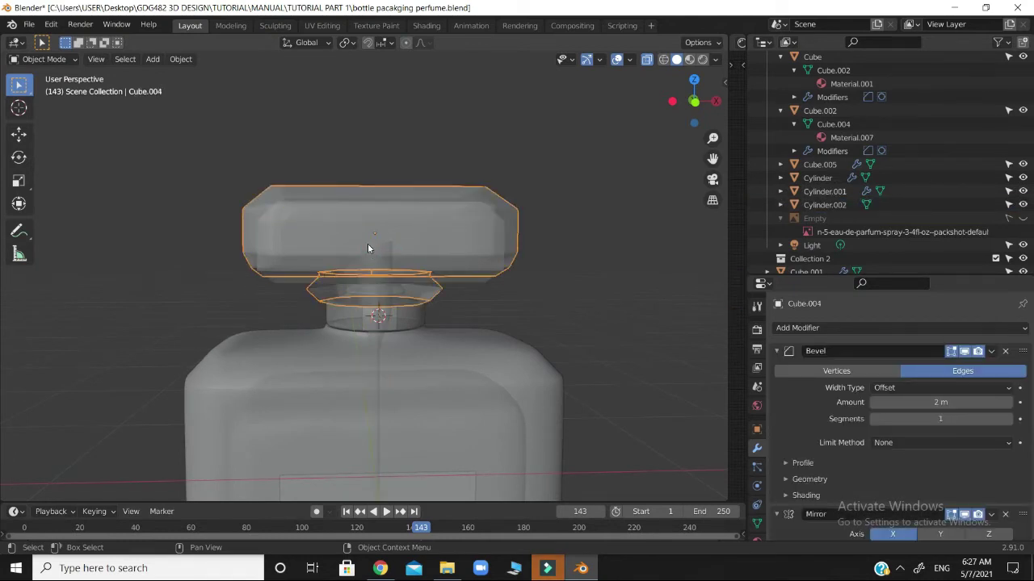
pyautogui.click(373, 250)
pyautogui.scroll(3, 521, 270)
pyautogui.scroll(-4, 449, 326)
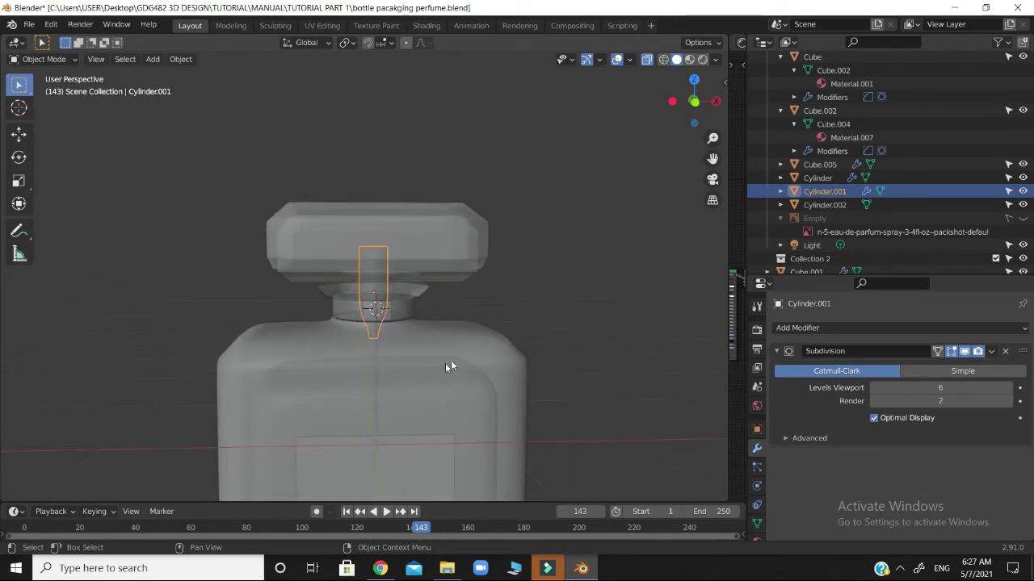
pyautogui.scroll(-3, 450, 360)
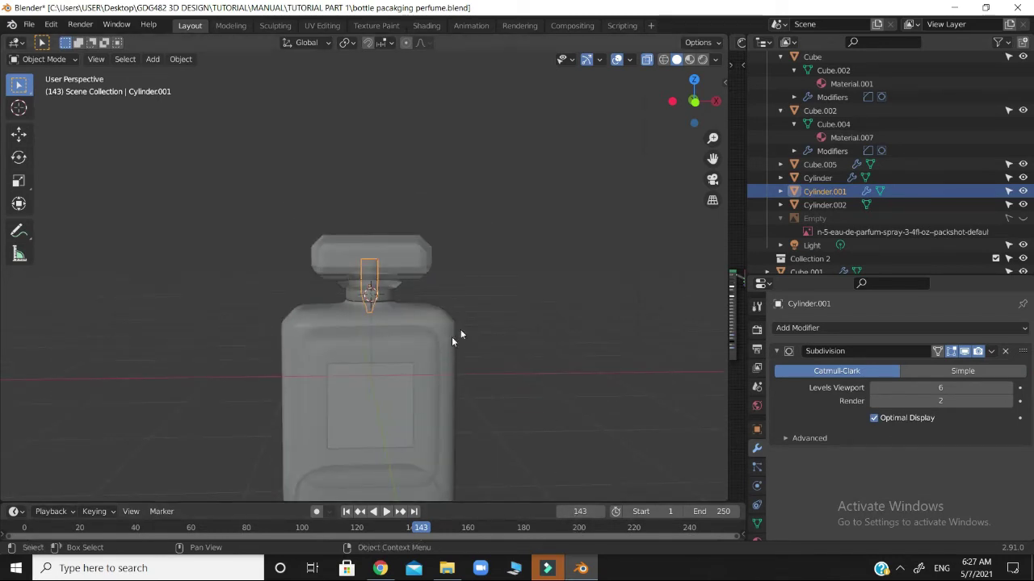
pyautogui.scroll(4, 467, 325)
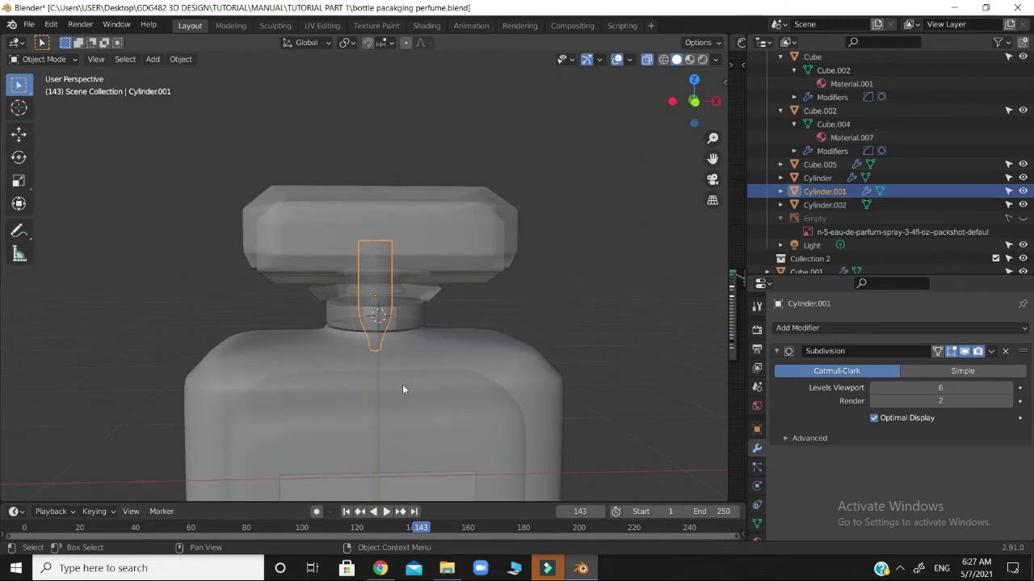
pyautogui.scroll(-3, 539, 366)
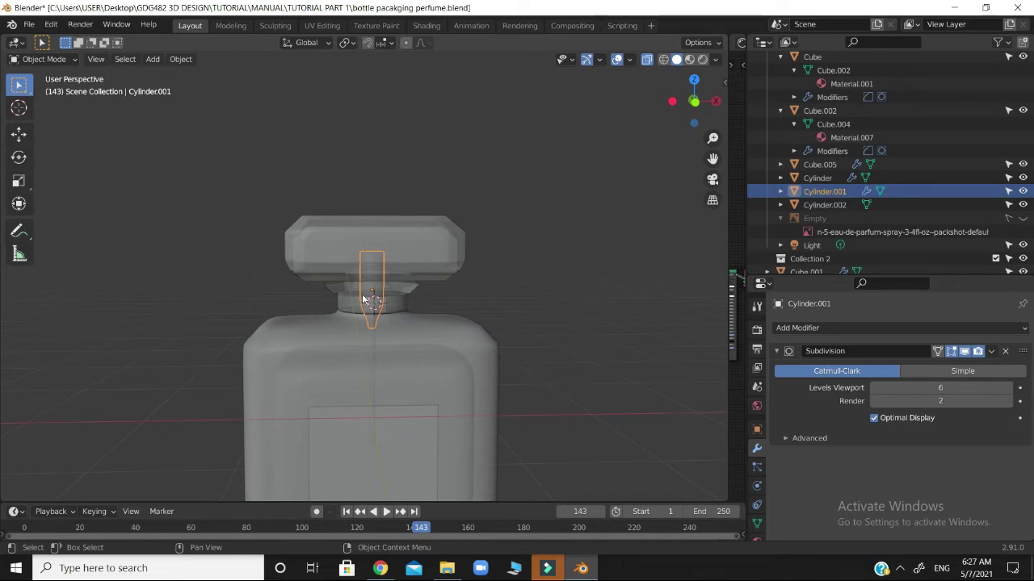
pyautogui.moveTo(685, 113); pyautogui.dragTo(687, 106)
pyautogui.scroll(6, 518, 243)
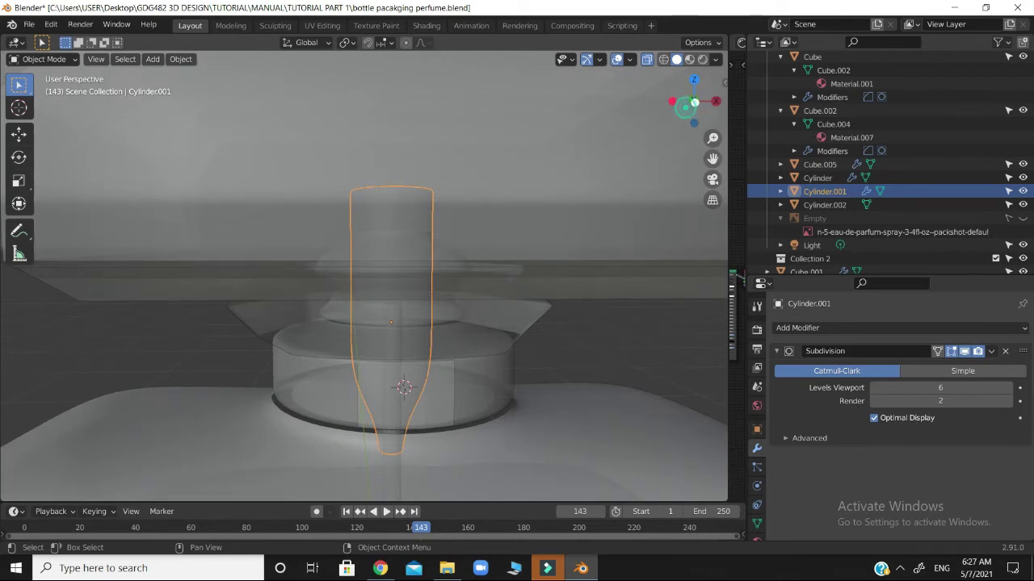
pyautogui.moveTo(685, 108); pyautogui.dragTo(687, 106)
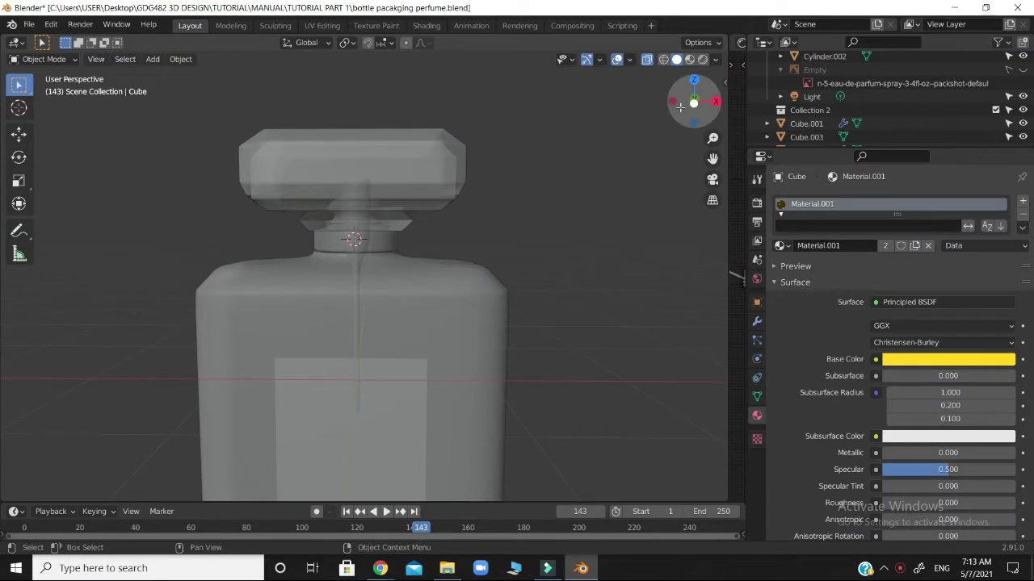
# Step: Hide Cube.001 and Cube.003 of Collection 2 in the viewport
pyautogui.moveTo(680, 107); pyautogui.dragTo(683, 105)
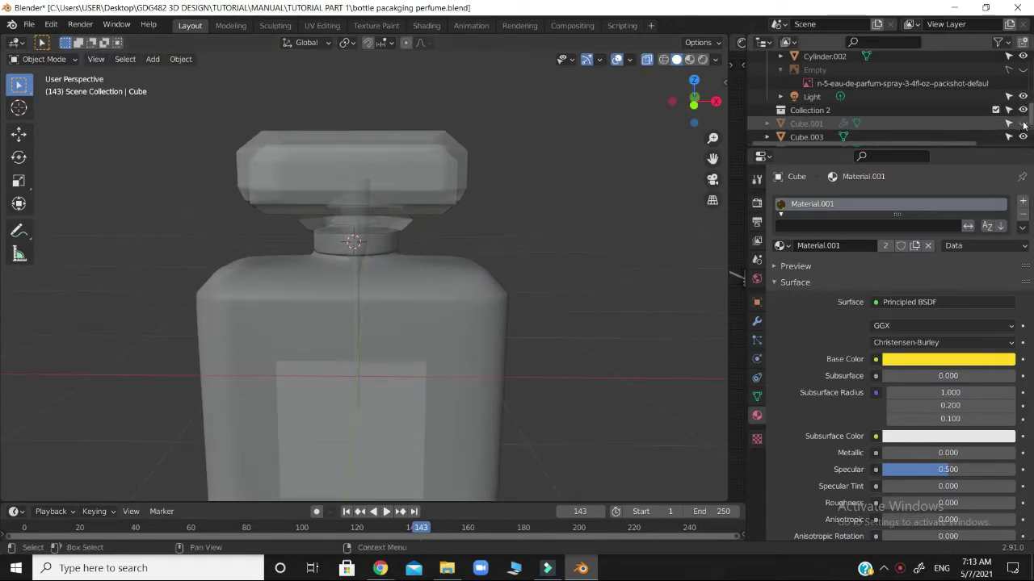
pyautogui.click(1022, 123)
pyautogui.click(1022, 137)
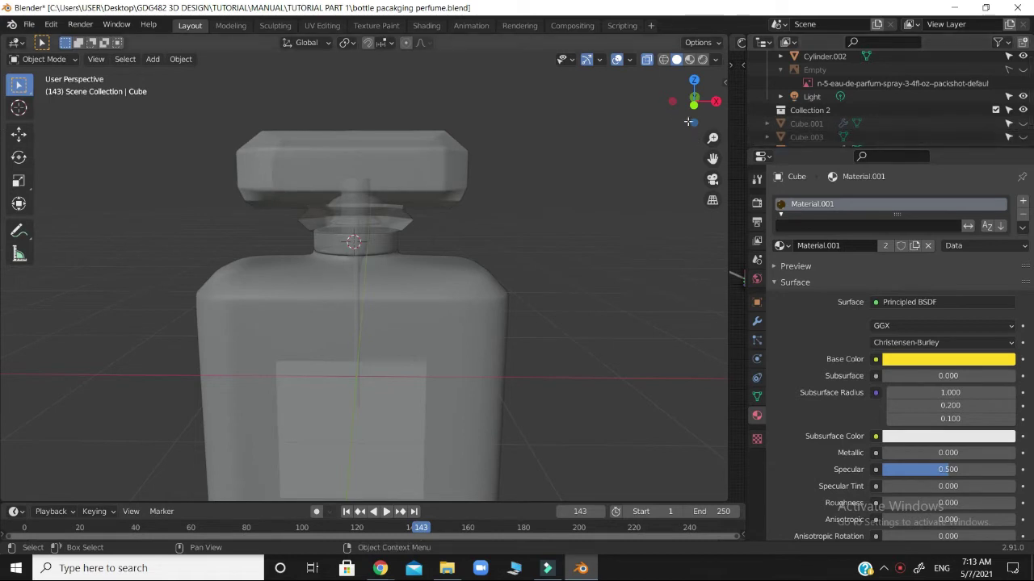
# Step: Duplicate the bottle body Cube.005 in front view and place the copy beside the original, about 2.6 m along X
pyautogui.moveTo(688, 107); pyautogui.dragTo(531, 206)
pyautogui.scroll(-1, 420, 393)
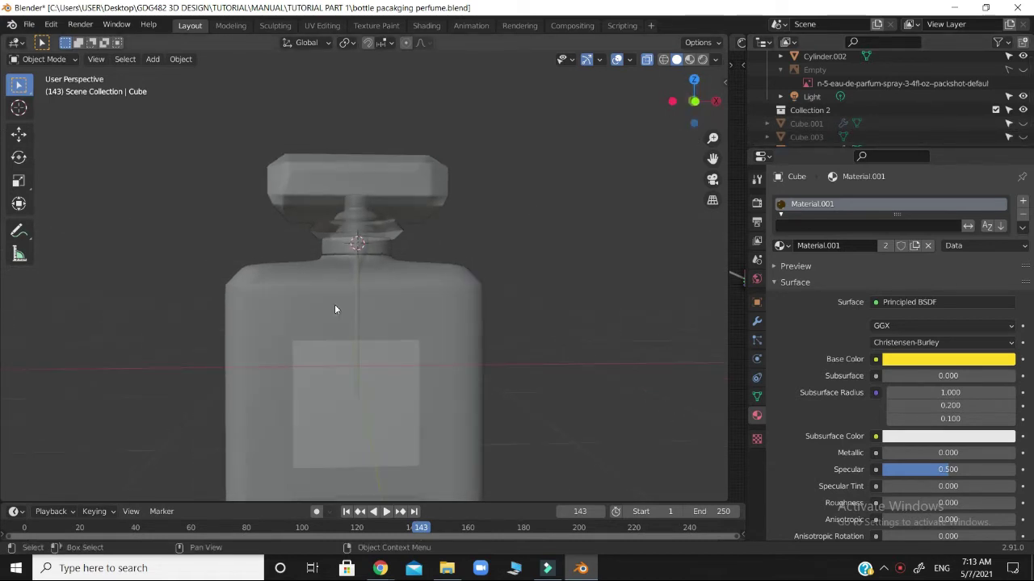
pyautogui.scroll(-3, 424, 355)
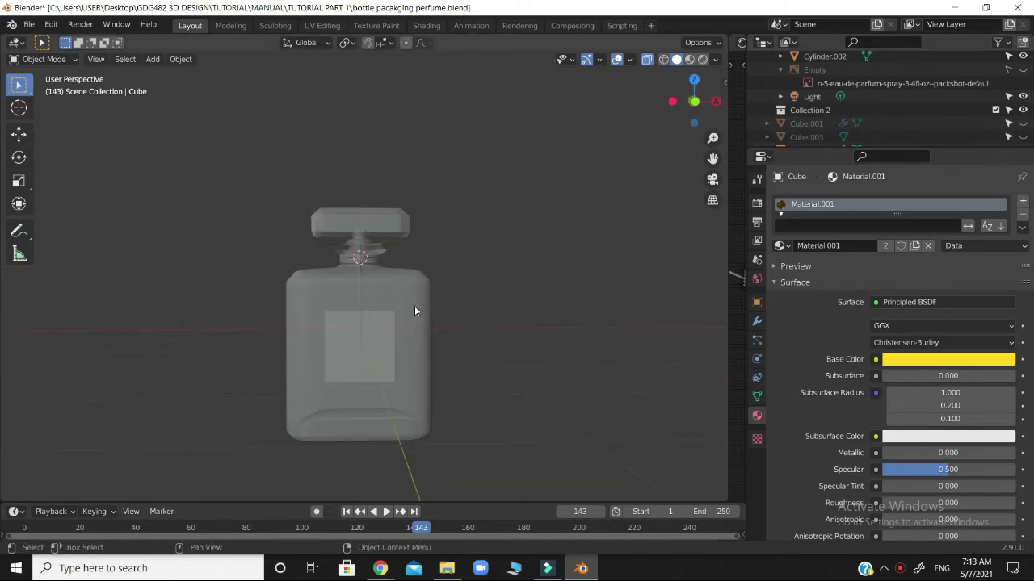
pyautogui.scroll(1, 361, 347)
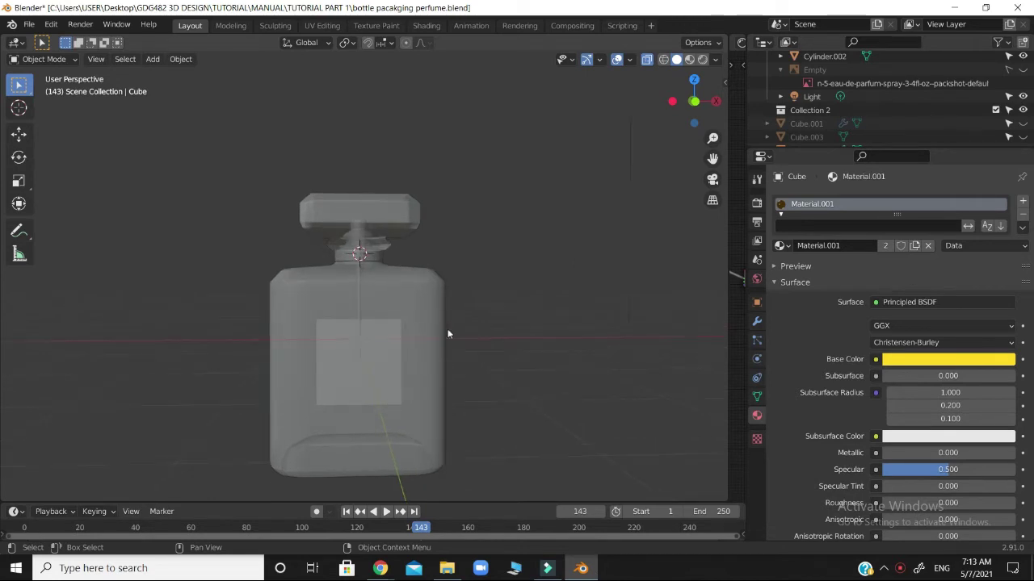
pyautogui.moveTo(695, 102); pyautogui.dragTo(526, 252)
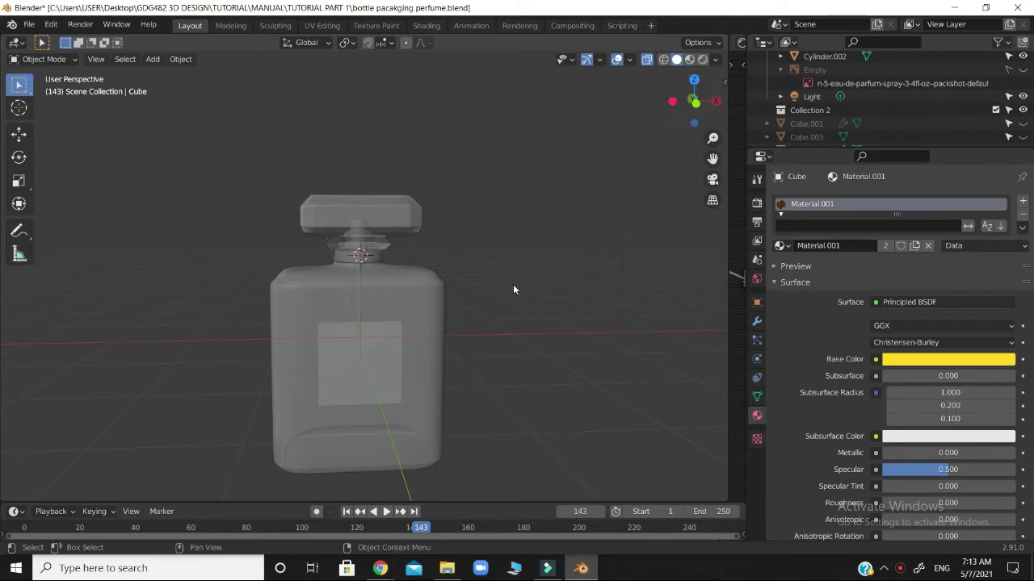
pyautogui.click(413, 317)
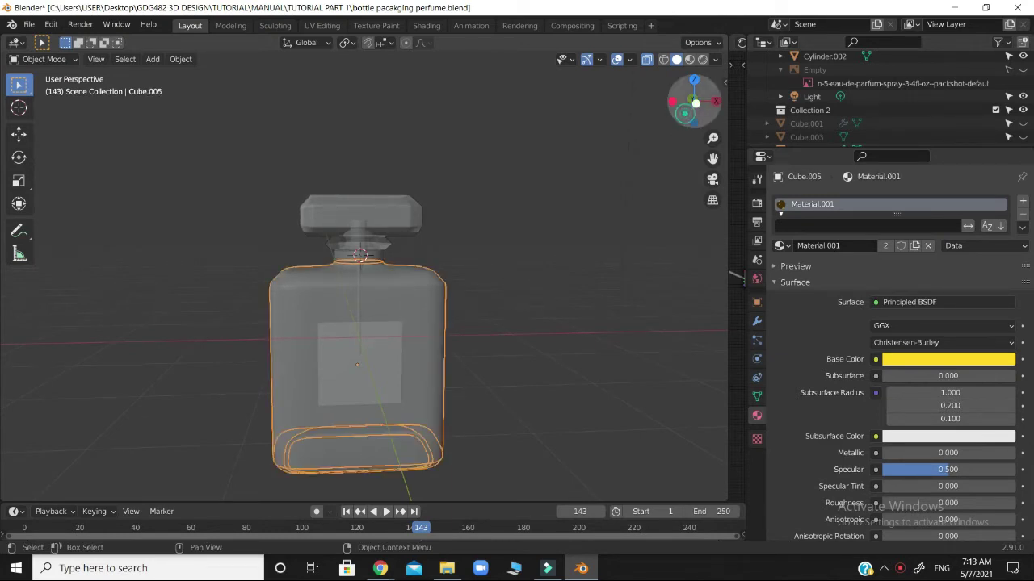
pyautogui.moveTo(693, 102)
pyautogui.mouseDown()
pyautogui.moveTo(654, 121)
pyautogui.moveTo(693, 117)
pyautogui.moveTo(659, 133)
pyautogui.moveTo(676, 106)
pyautogui.mouseUp()
pyautogui.press('KP_1')
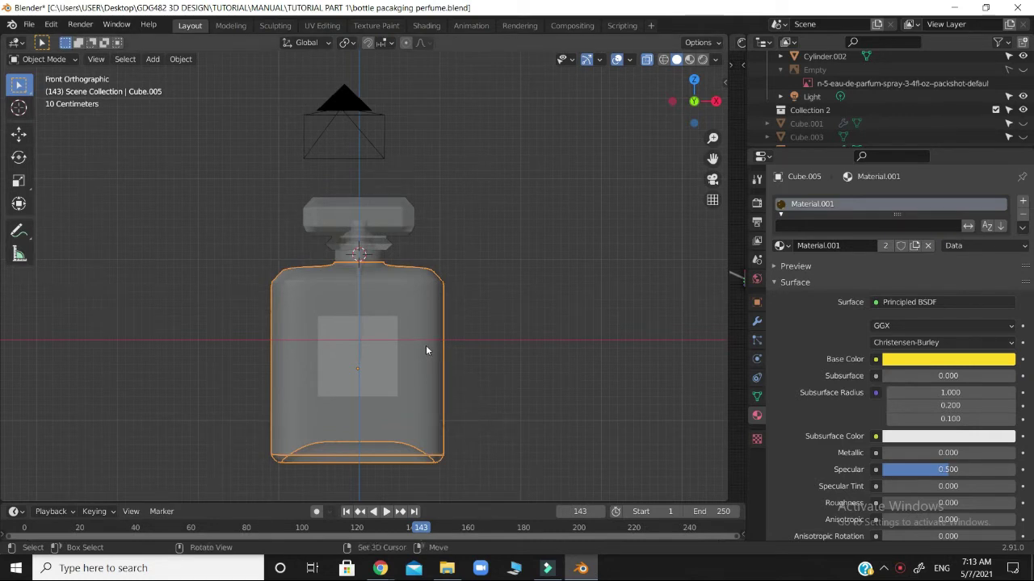
pyautogui.hotkey('shift', 'd')
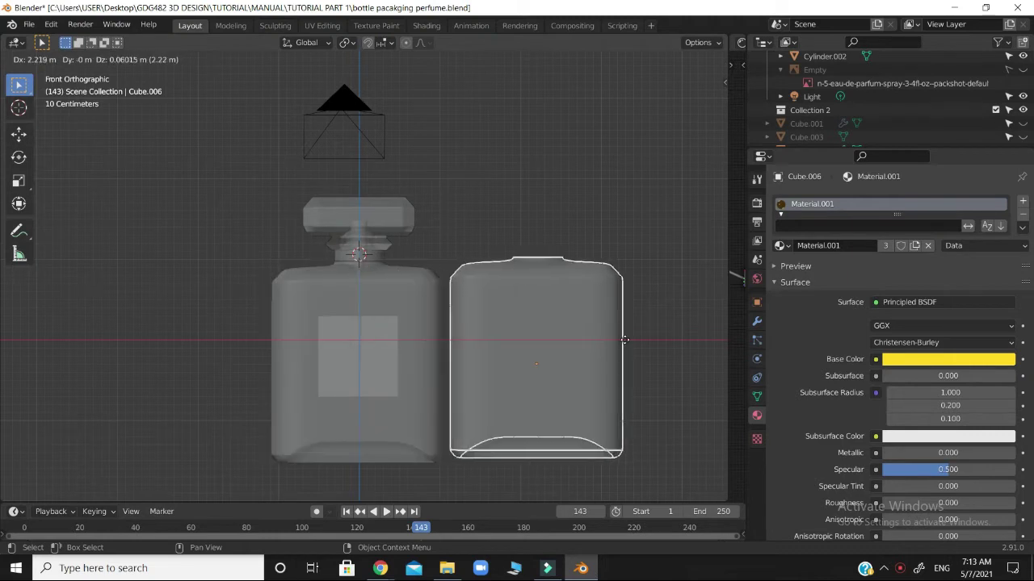
pyautogui.click(635, 345)
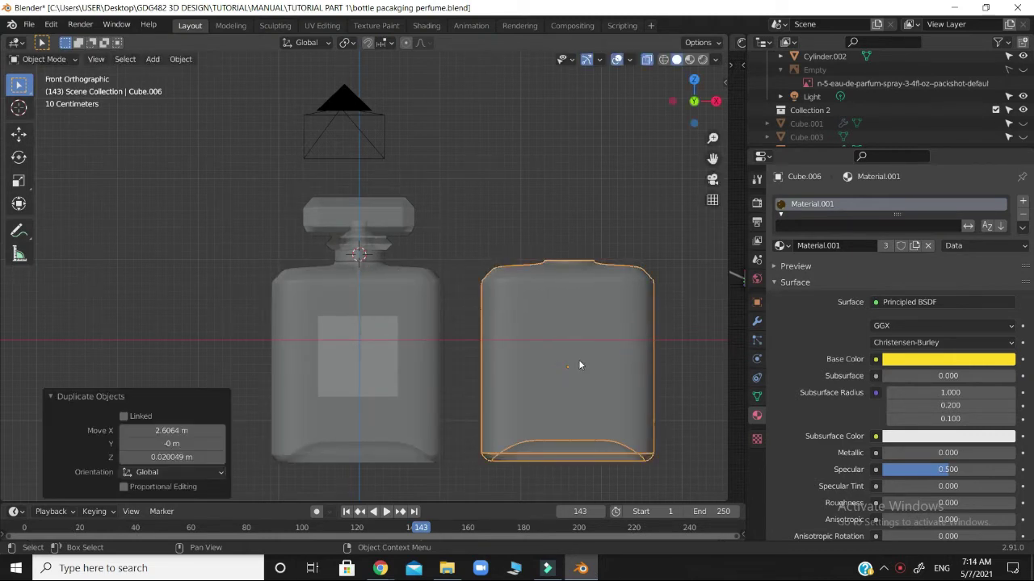
# Step: Delete the shoulder and neck faces from the top of the duplicated bottle body in Edit Mode
pyautogui.press('Tab')
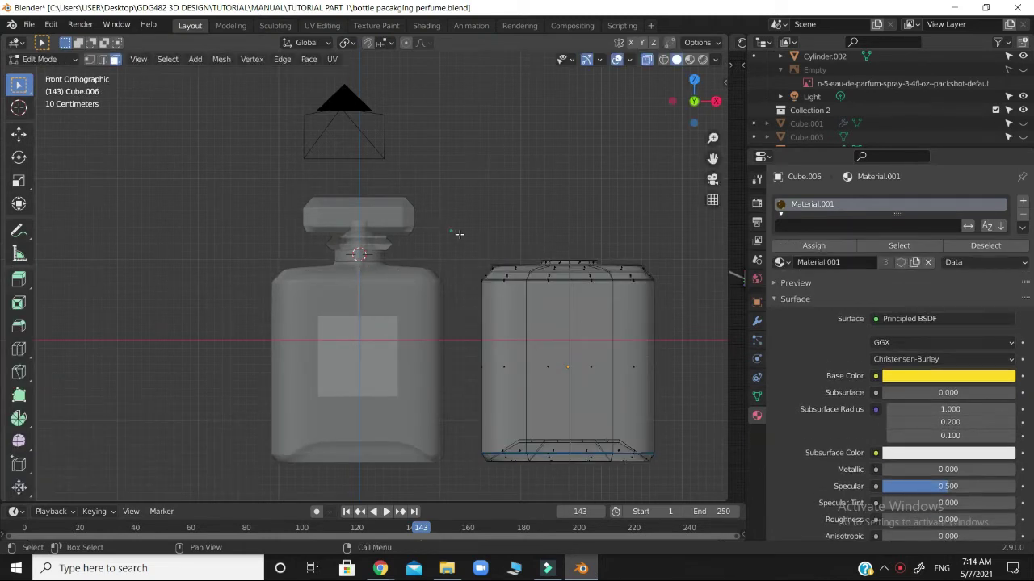
pyautogui.moveTo(450, 231); pyautogui.dragTo(662, 286)
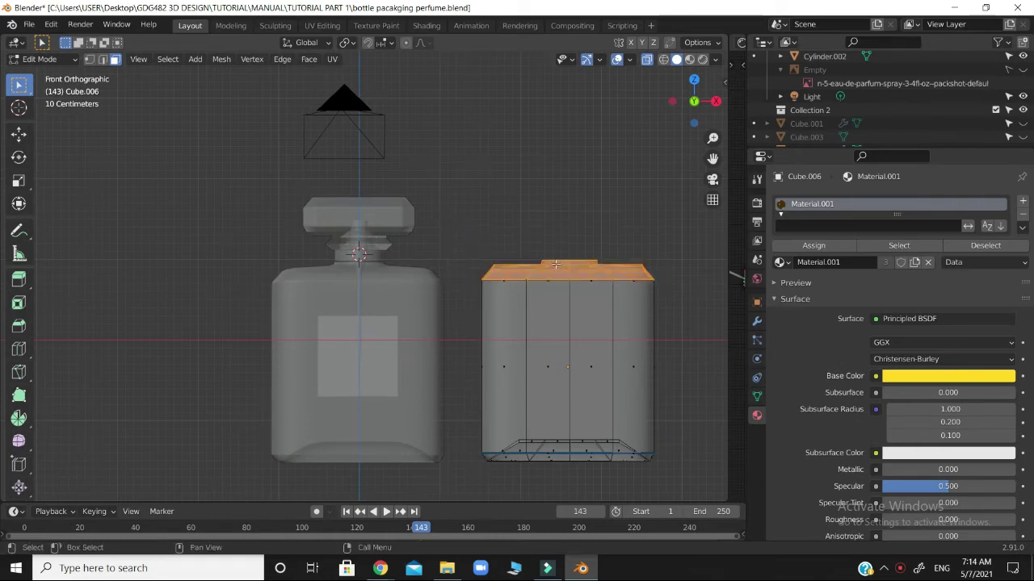
pyautogui.moveTo(693, 102); pyautogui.dragTo(820, 321)
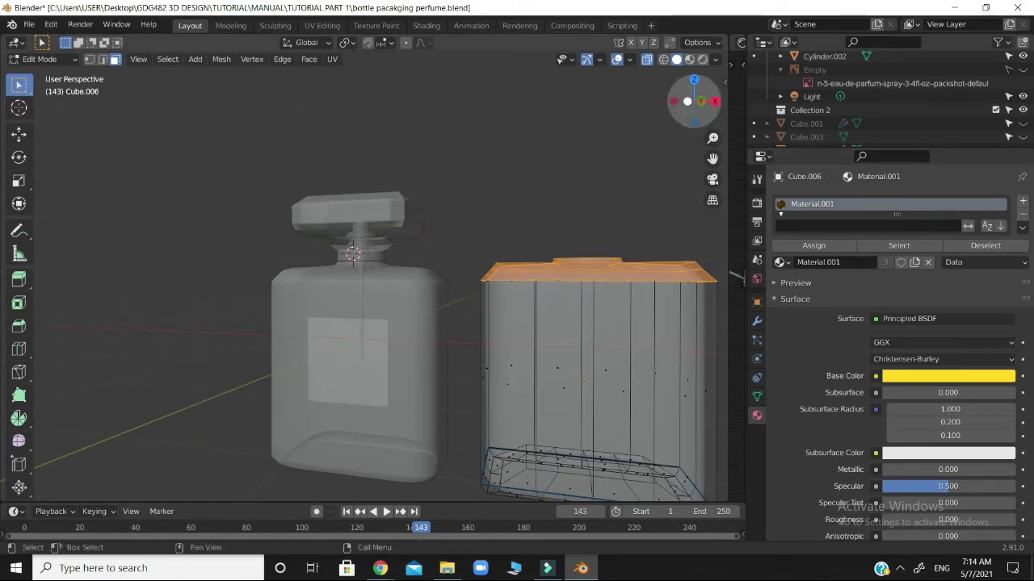
pyautogui.moveTo(691, 122); pyautogui.dragTo(696, 121)
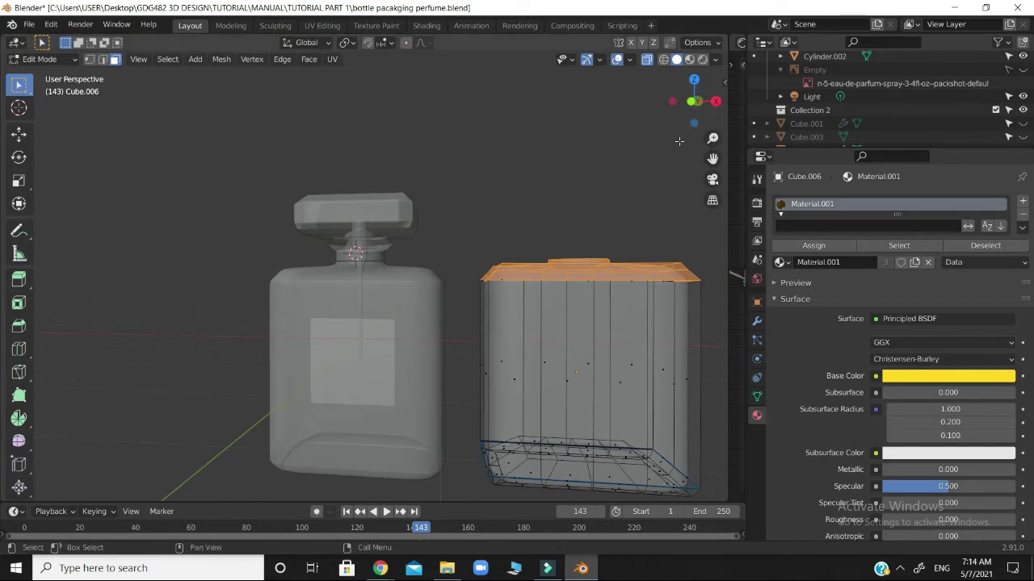
pyautogui.press('KP_1')
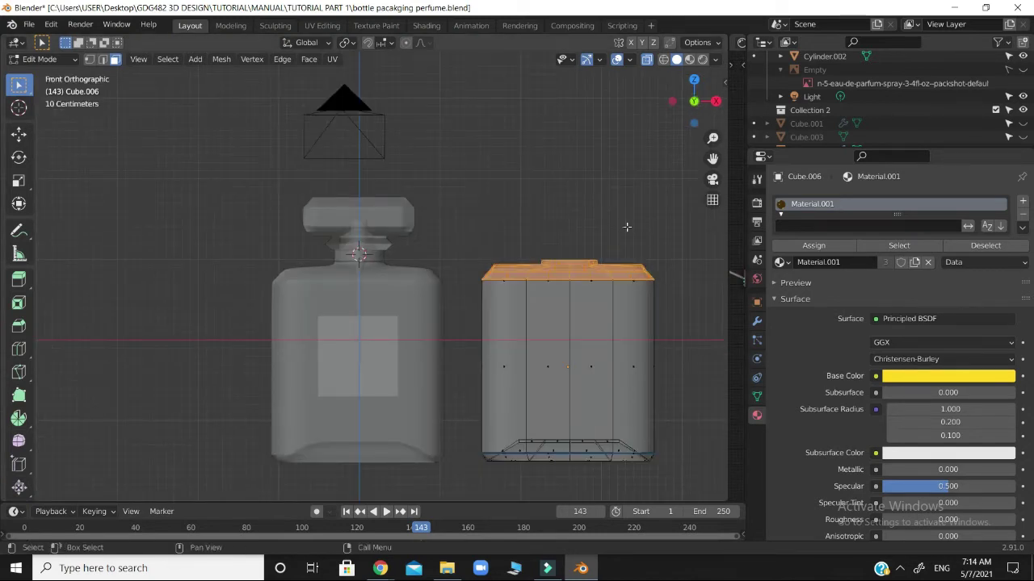
pyautogui.press('x')
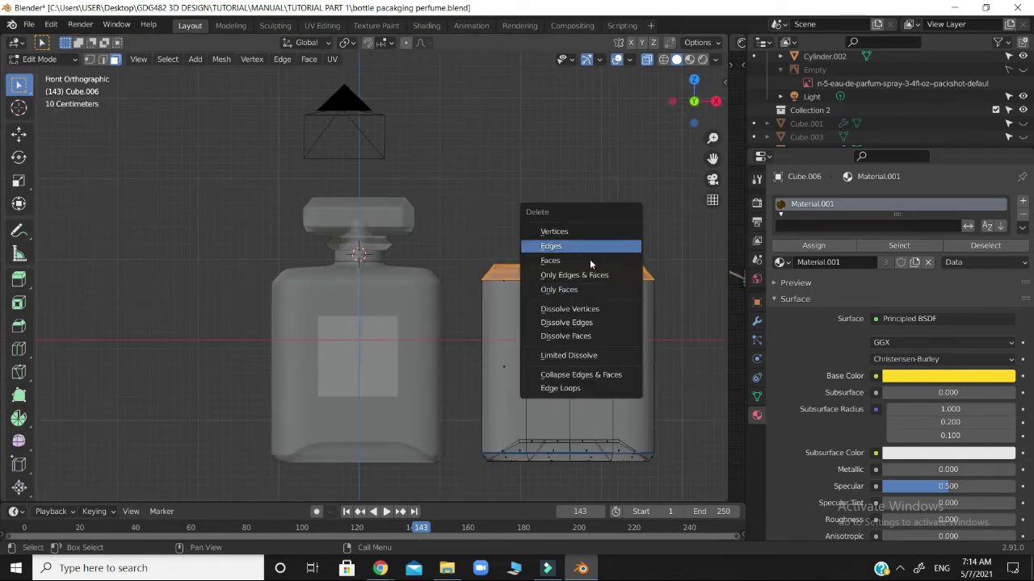
pyautogui.click(589, 259)
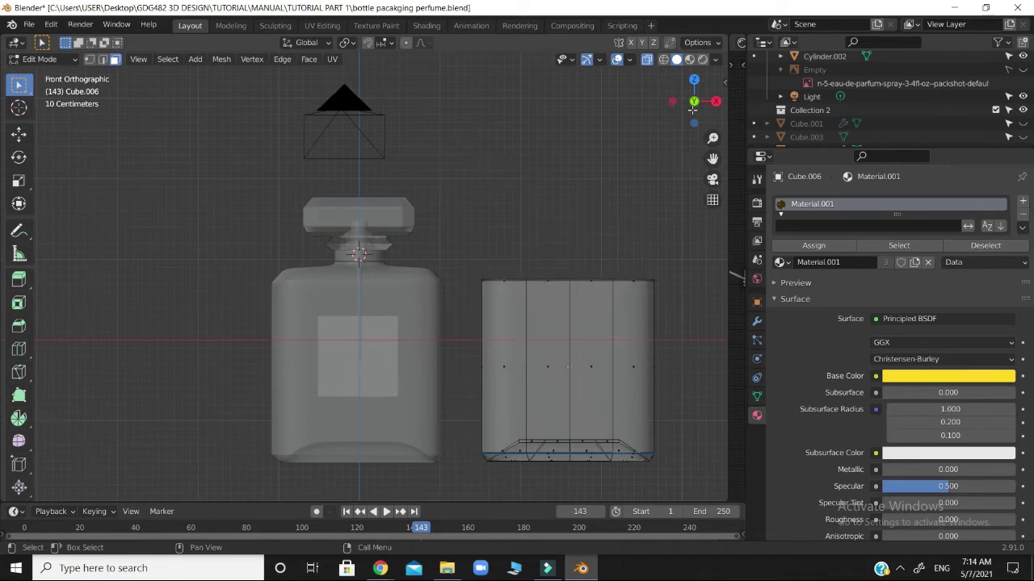
# Step: Lower the inner faces of the duplicated body's recessed base by about 0.147 m along local Z, making the recess shallower
pyautogui.moveTo(693, 109); pyautogui.dragTo(687, 205)
pyautogui.press('KP_1')
pyautogui.moveTo(499, 434); pyautogui.dragTo(629, 455)
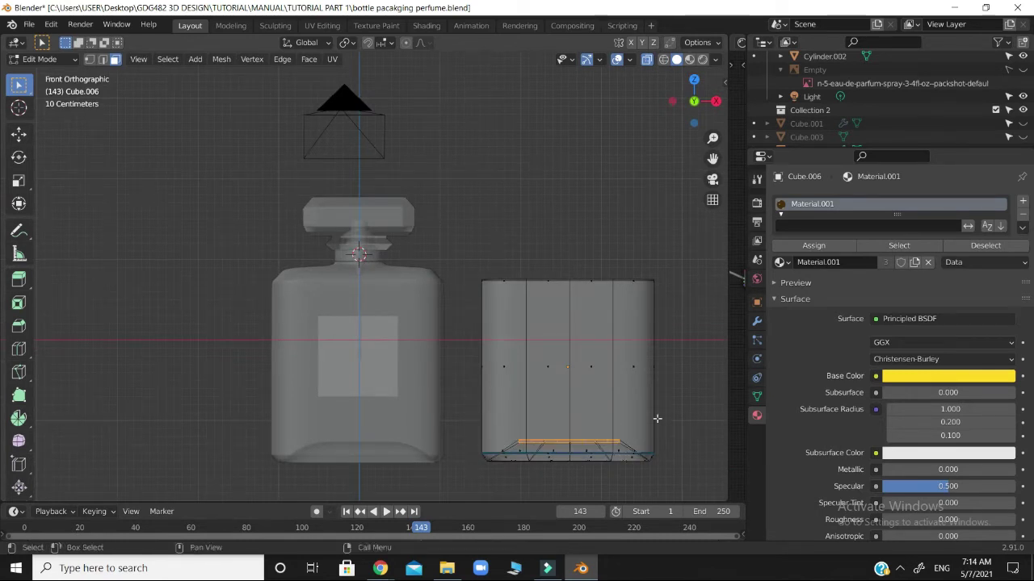
pyautogui.moveTo(689, 119); pyautogui.dragTo(664, 142)
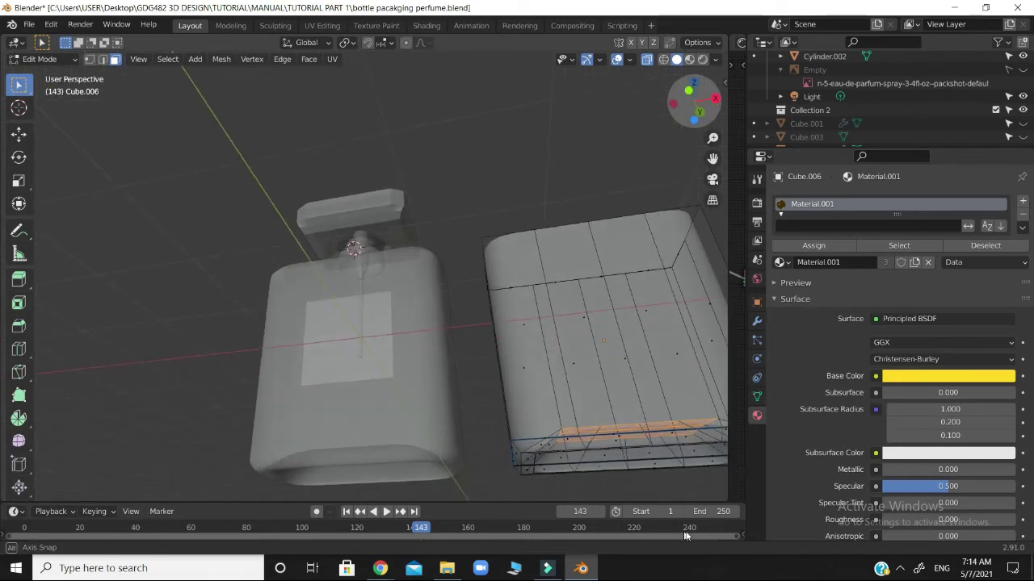
pyautogui.keyDown('shift'); pyautogui.moveTo(462, 417); pyautogui.dragTo(140, 288, button='middle'); pyautogui.keyUp('shift')
pyautogui.moveTo(687, 116); pyautogui.dragTo(681, 85)
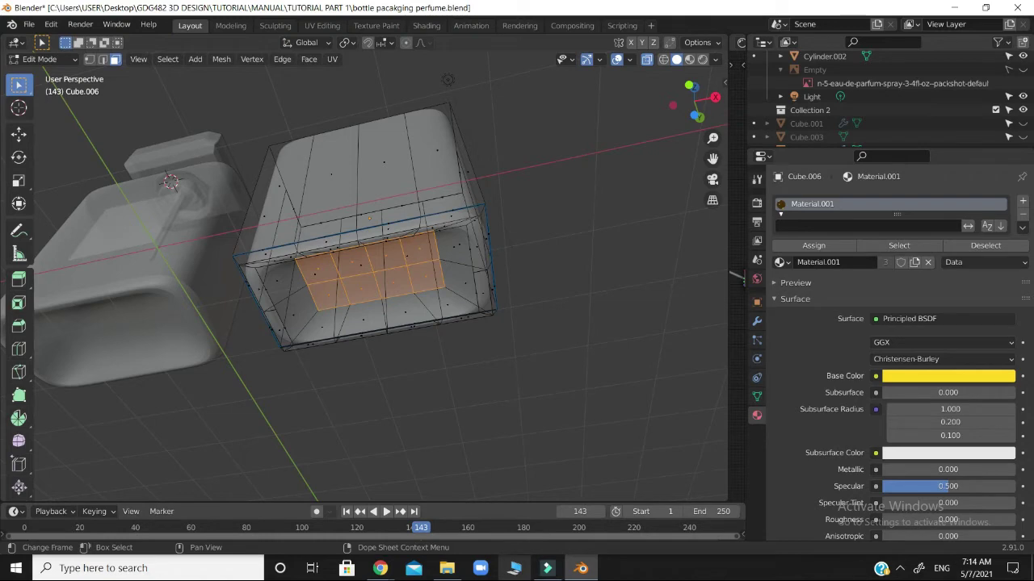
pyautogui.press('KP_1')
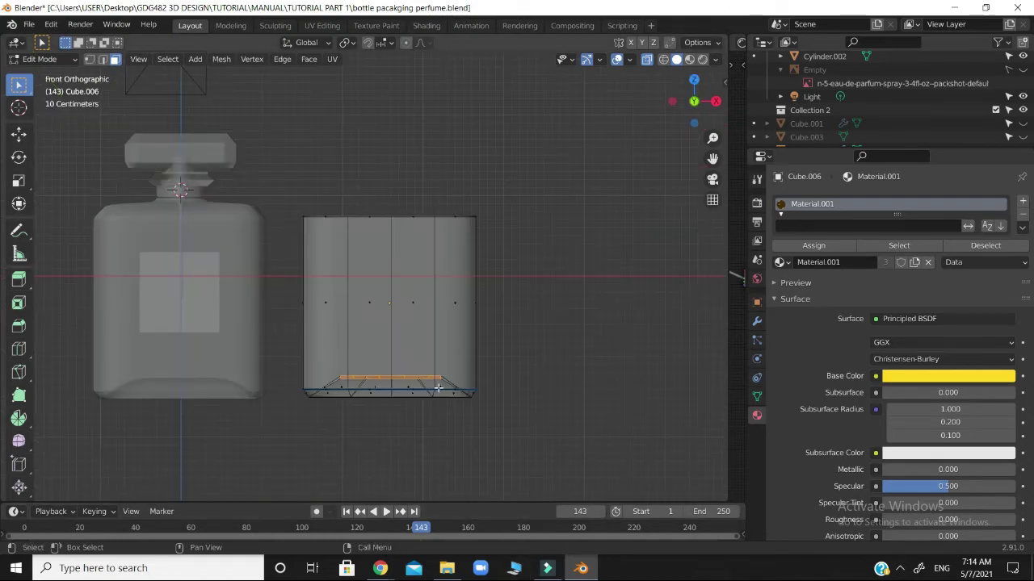
pyautogui.press('g')
pyautogui.press('z')
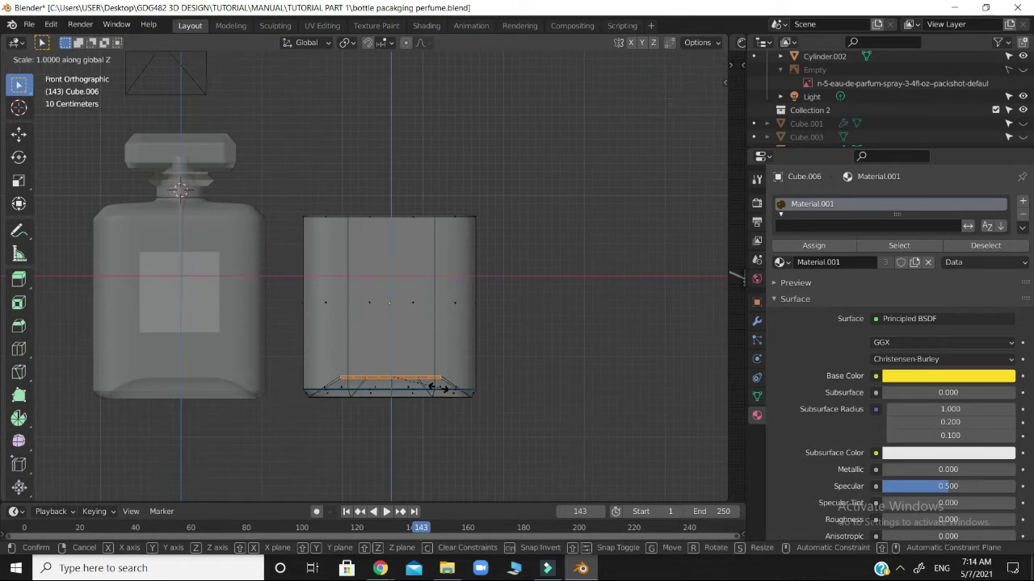
pyautogui.click(399, 460)
pyautogui.press('g')
pyautogui.press('z')
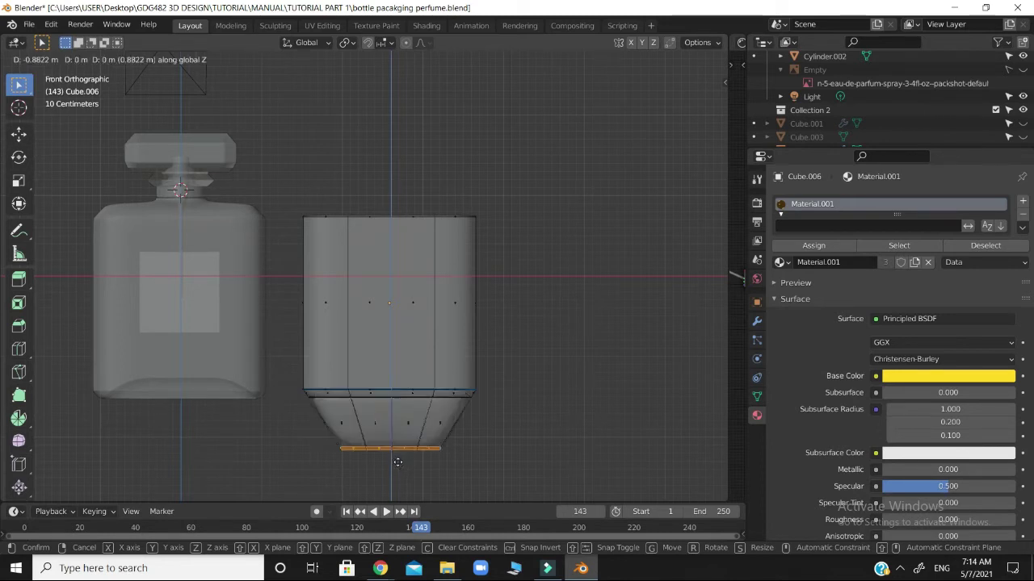
pyautogui.press('z')
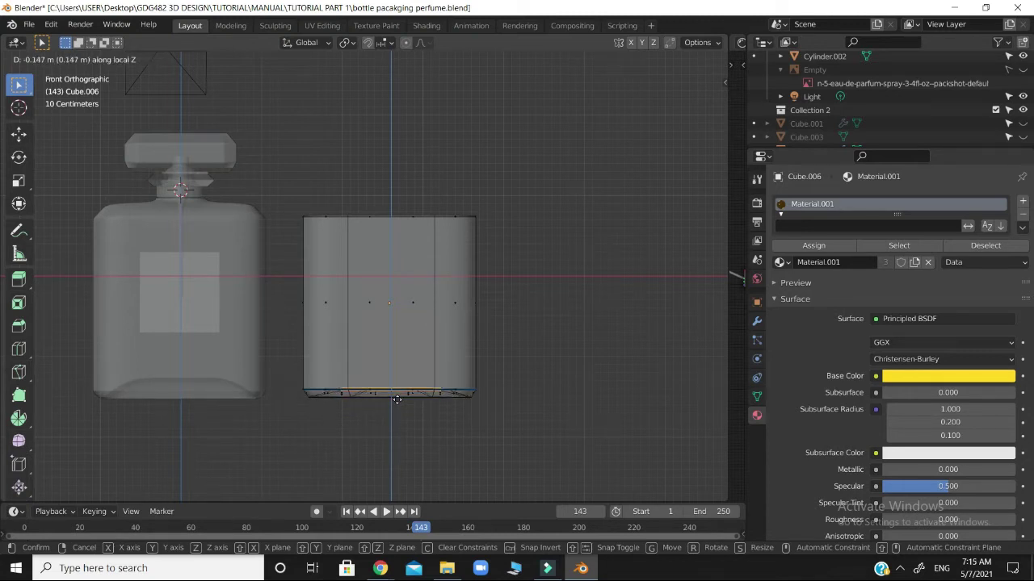
pyautogui.click(398, 429)
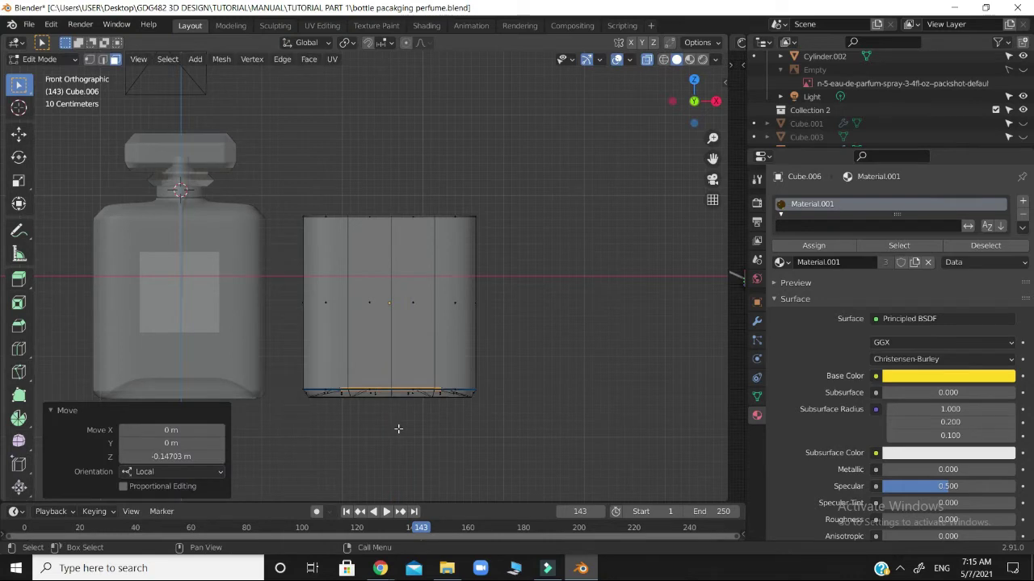
pyautogui.click(561, 316)
# Step: Close the open top of the duplicated body with a face made from all the vertices of its upper rim
pyautogui.moveTo(688, 113)
pyautogui.mouseDown()
pyautogui.moveTo(672, 145)
pyautogui.moveTo(685, 110)
pyautogui.moveTo(684, 122)
pyautogui.mouseUp()
pyautogui.press('KP_1')
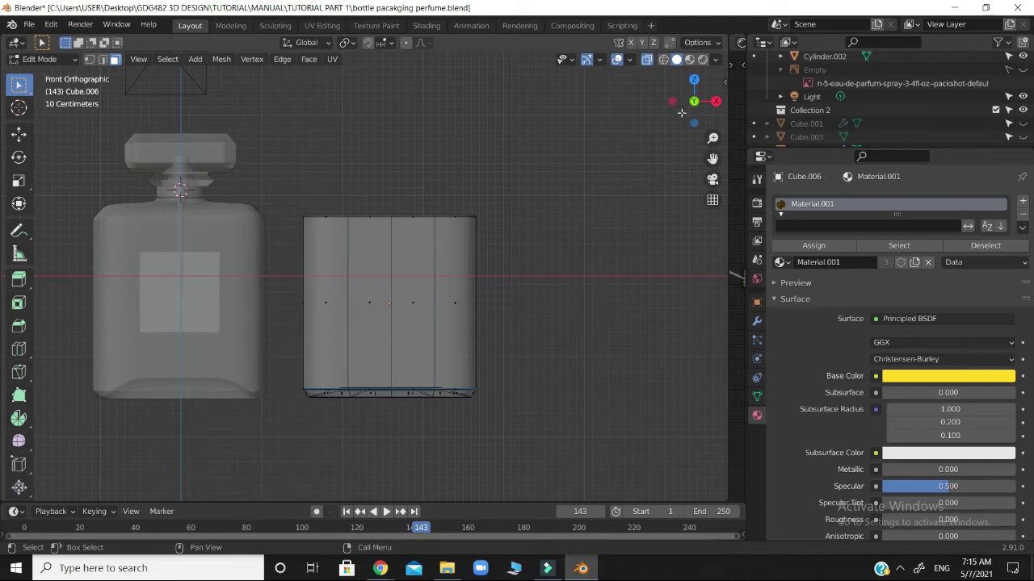
pyautogui.moveTo(681, 113); pyautogui.dragTo(677, 159)
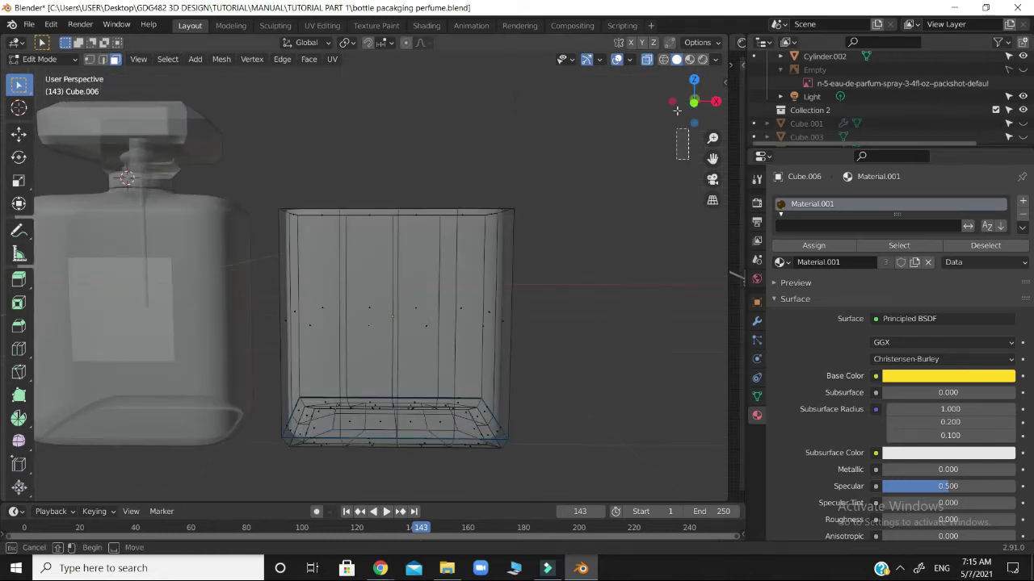
pyautogui.moveTo(677, 110); pyautogui.dragTo(548, 142)
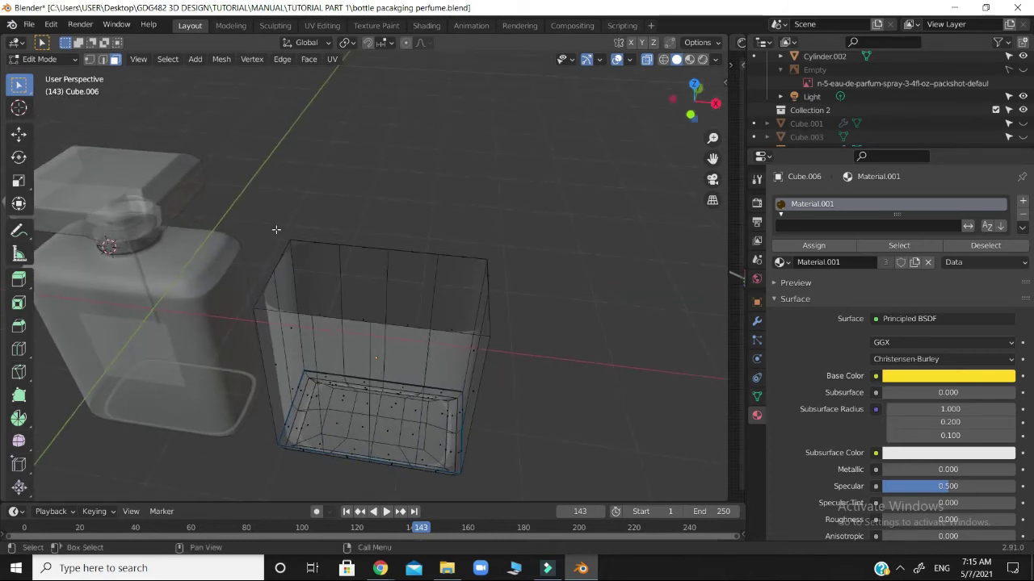
pyautogui.click(89, 61)
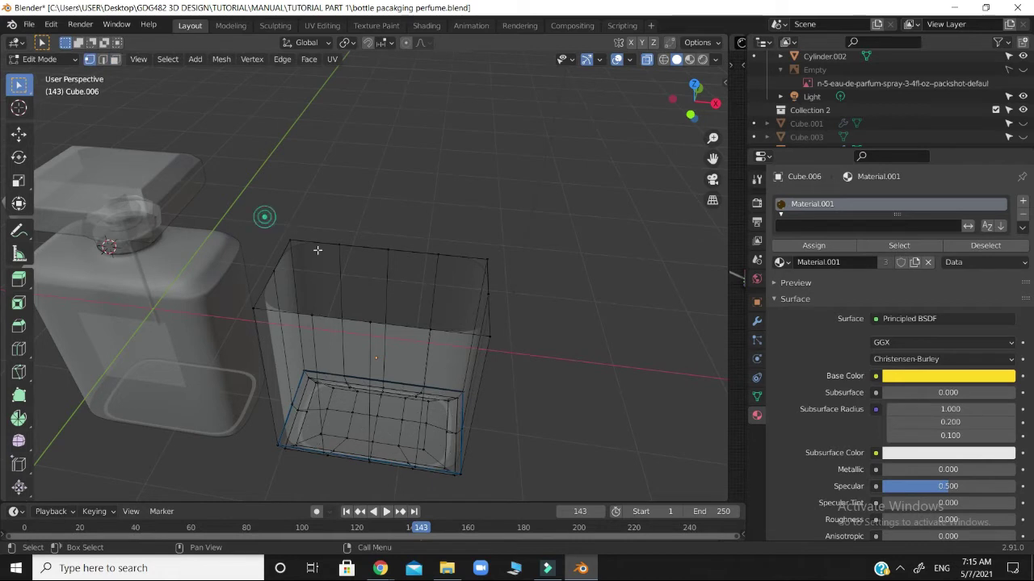
pyautogui.moveTo(264, 217); pyautogui.dragTo(514, 345)
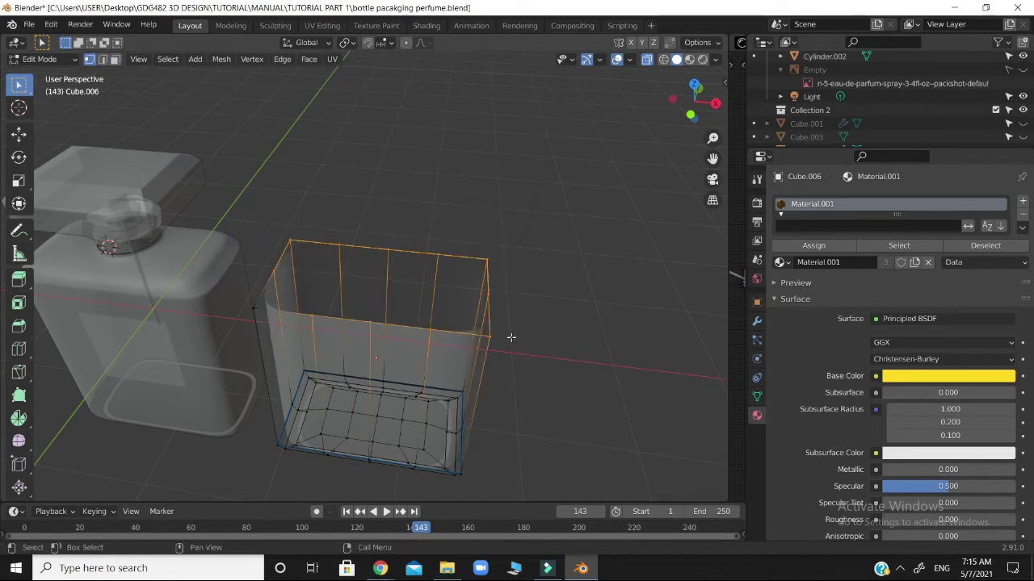
pyautogui.keyDown('shift'); pyautogui.click(253, 308); pyautogui.keyUp('shift')
pyautogui.moveTo(680, 105); pyautogui.dragTo(563, 185)
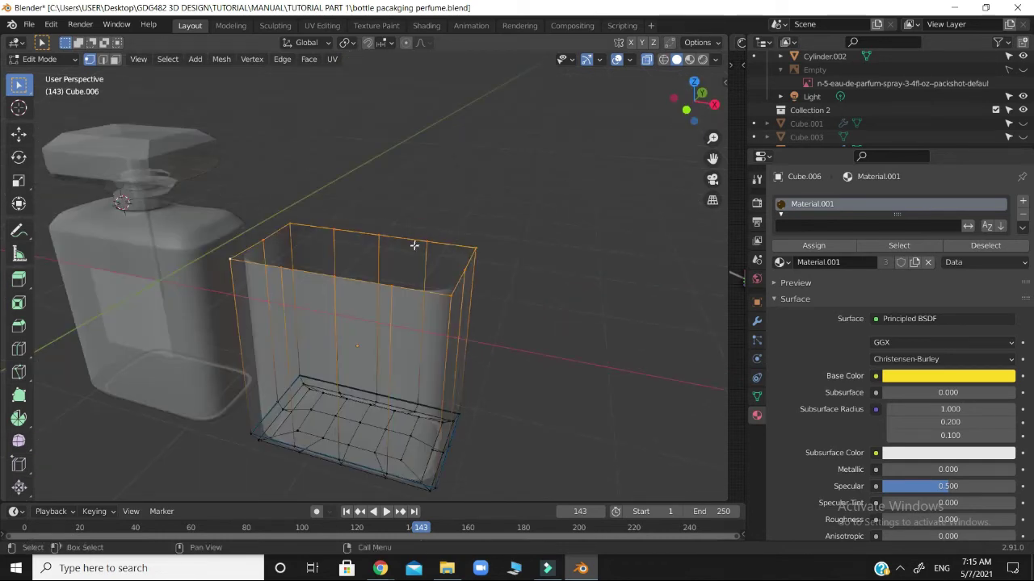
pyautogui.press('f')
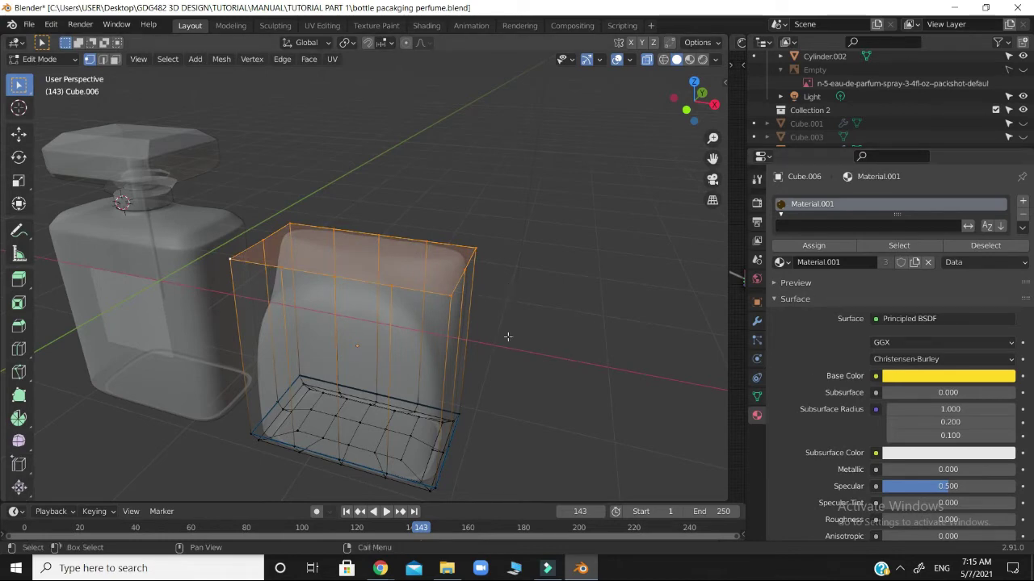
# Step: Add one horizontal loop cut around the duplicated body and raise it about 1.047 m along Z, close under the top edge
pyautogui.moveTo(687, 110); pyautogui.dragTo(724, 61)
pyautogui.hotkey('ctrl', 'r')
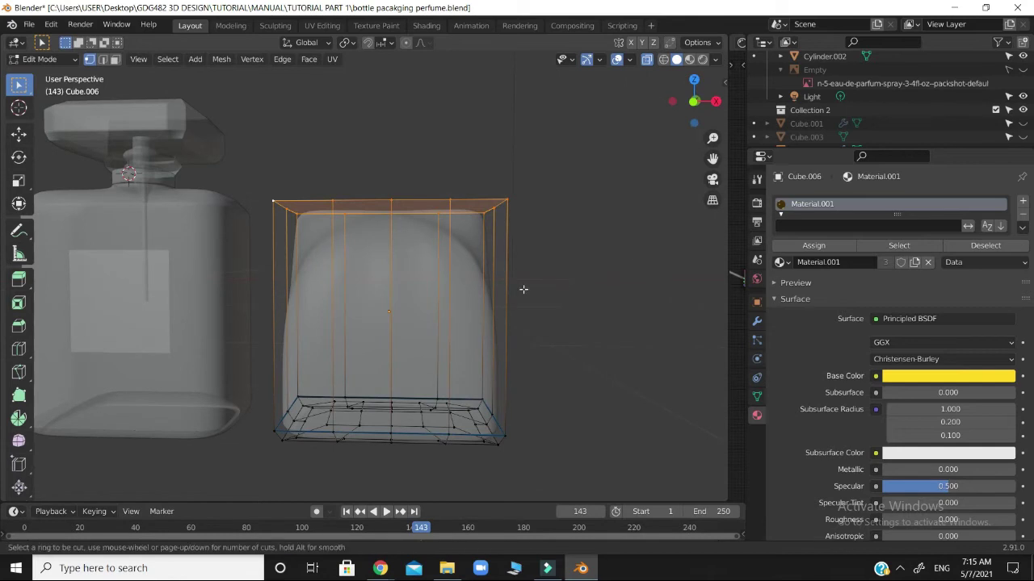
pyautogui.click(496, 282)
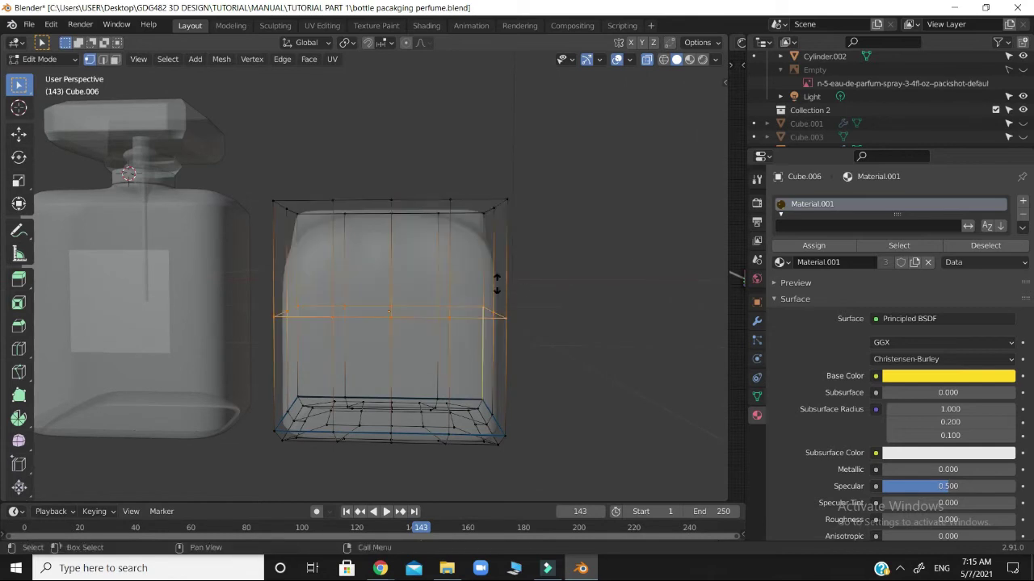
pyautogui.click(491, 277)
pyautogui.press('g')
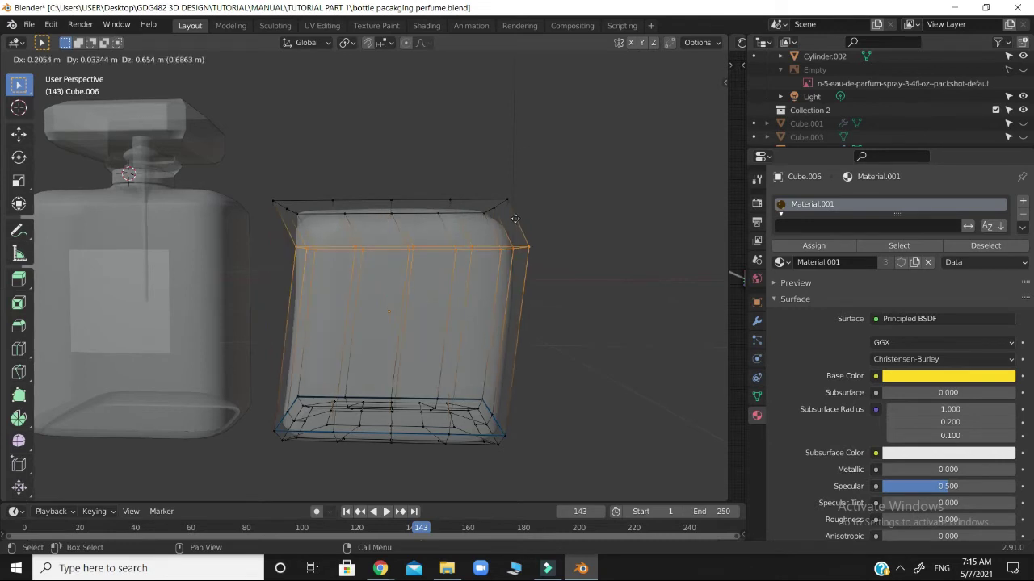
pyautogui.rightClick(543, 320)
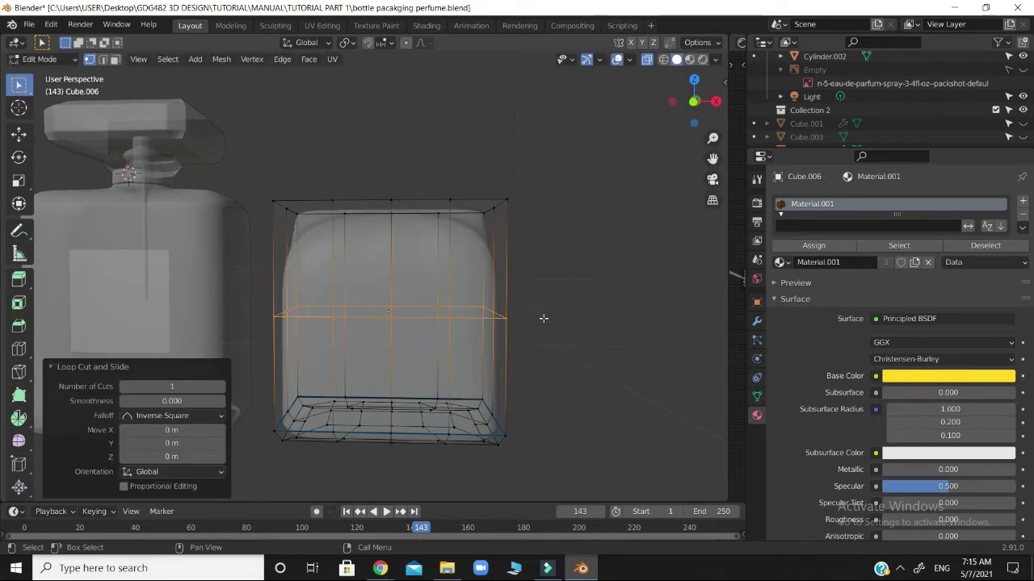
pyautogui.press('g')
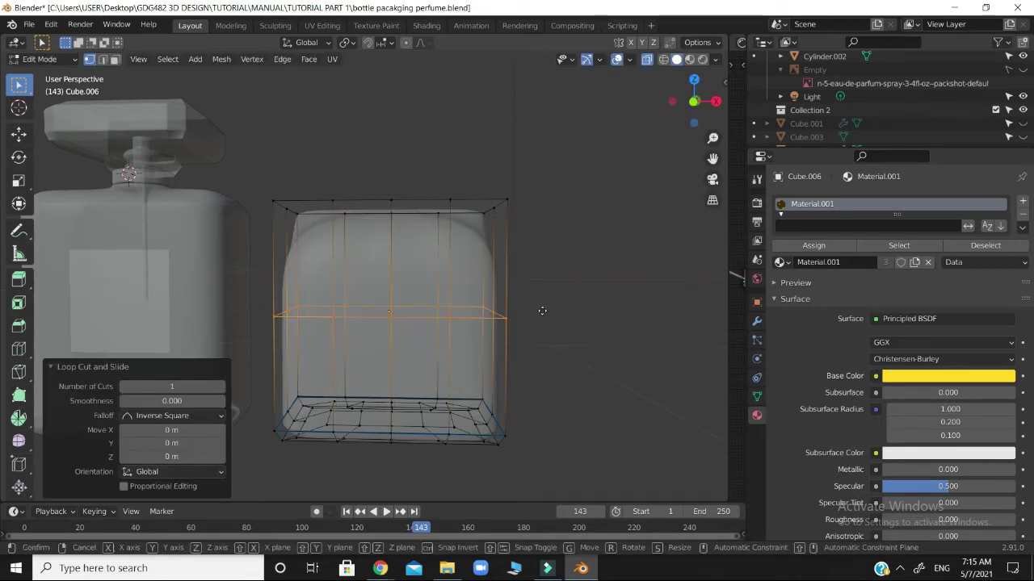
pyautogui.press('z')
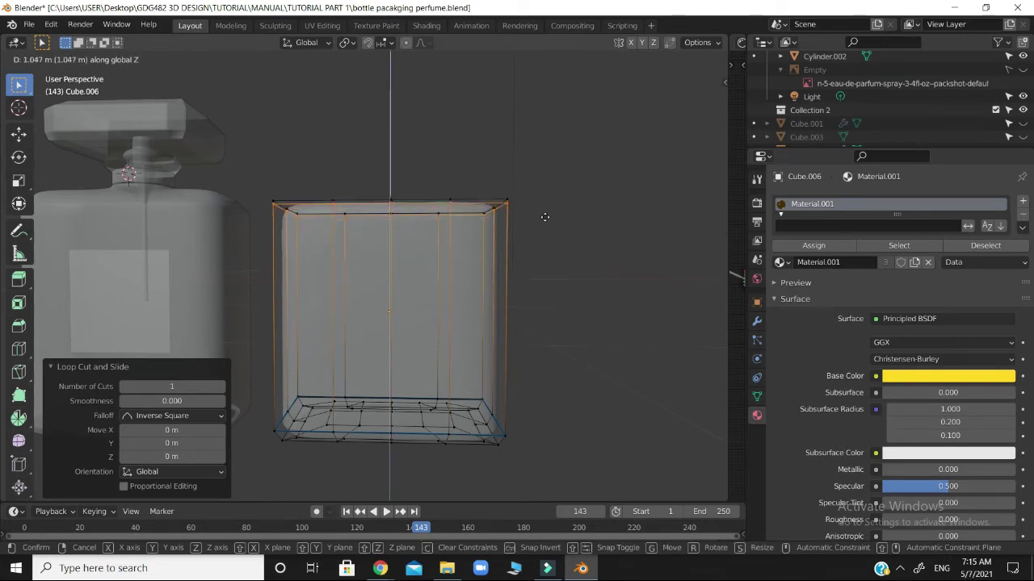
pyautogui.click(545, 217)
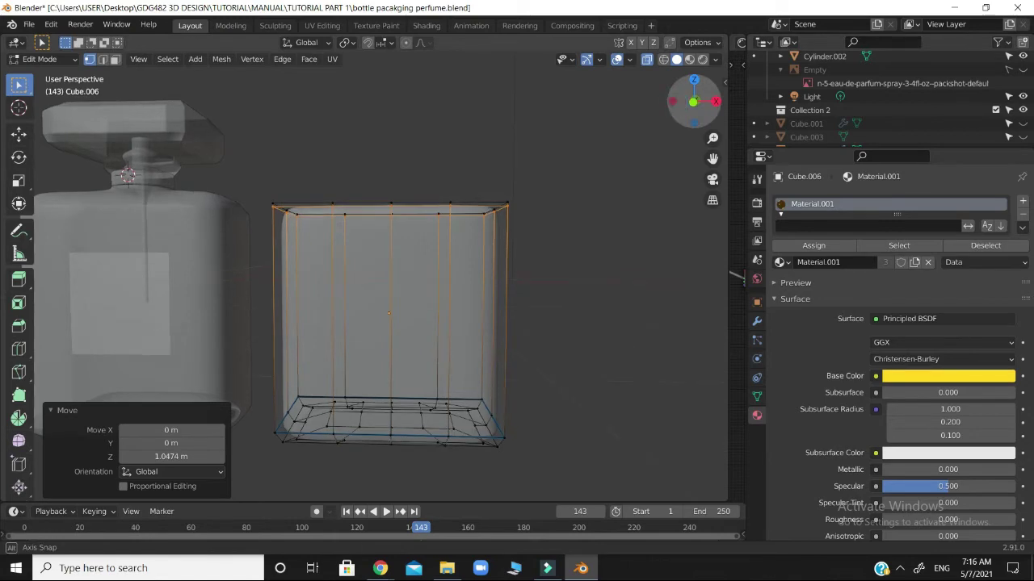
# Step: Edge-slide the upper loop by a factor of about -0.067, then return to Object Mode and examine the closed body
pyautogui.moveTo(545, 217); pyautogui.dragTo(605, 306, button='middle')
pyautogui.press('g')
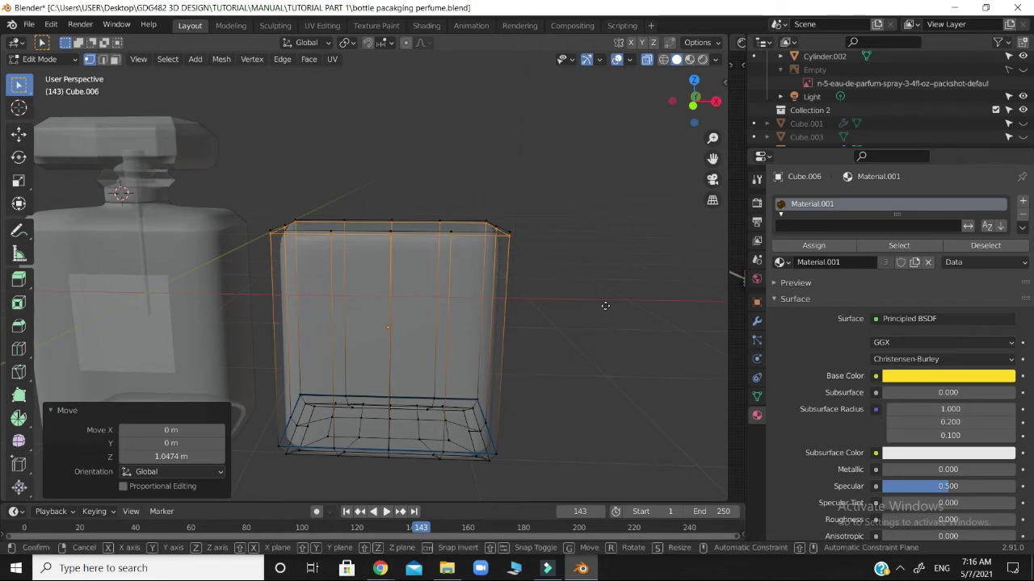
pyautogui.press('g')
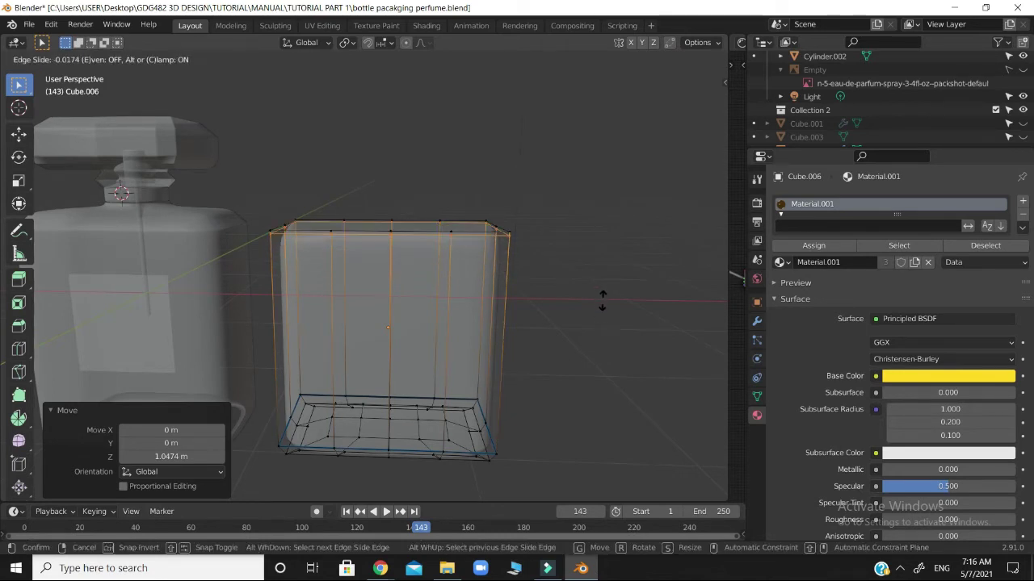
pyautogui.click(603, 298)
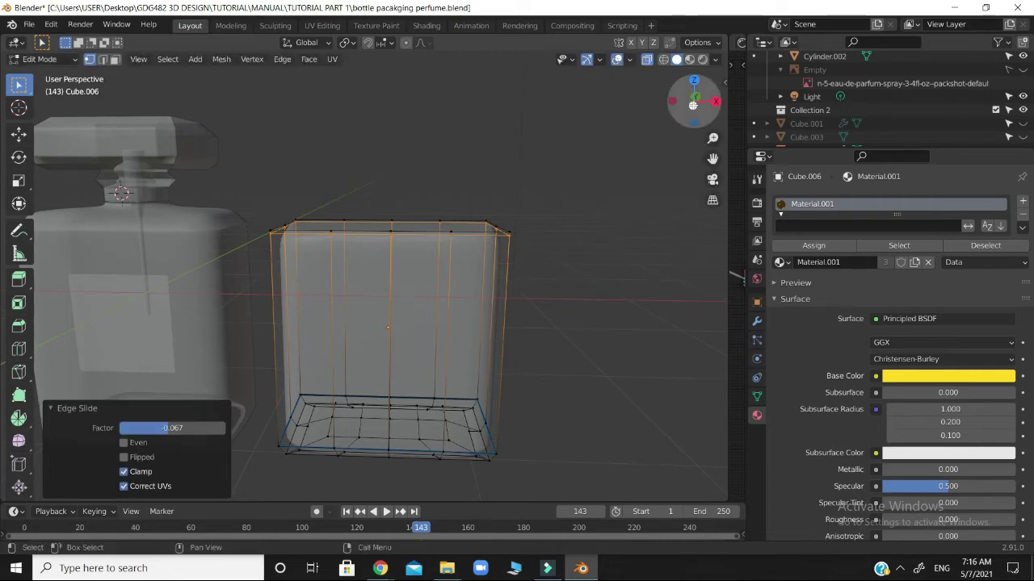
pyautogui.moveTo(693, 104); pyautogui.dragTo(573, 315)
pyautogui.press('Tab')
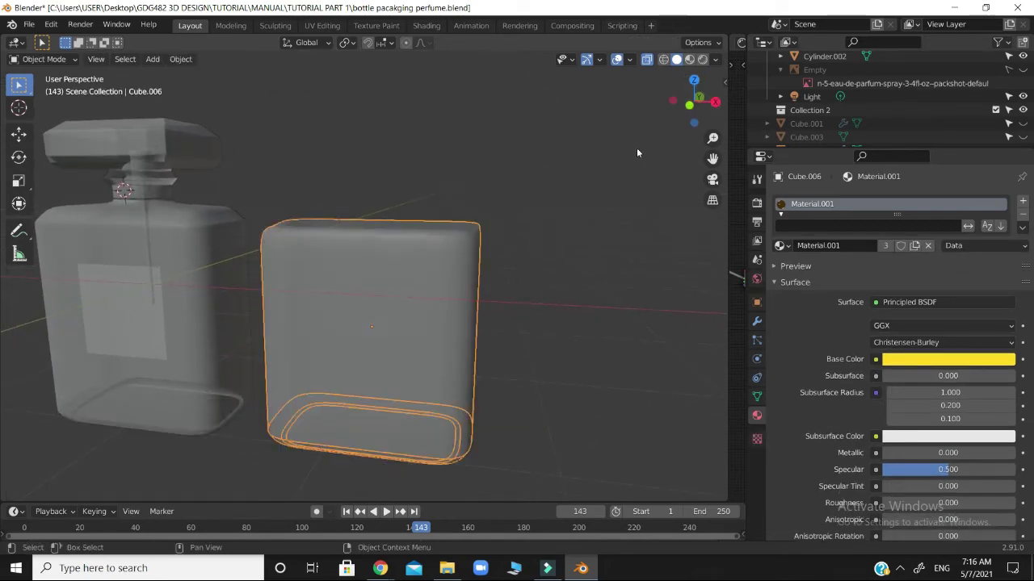
pyautogui.moveTo(682, 106); pyautogui.dragTo(692, 210)
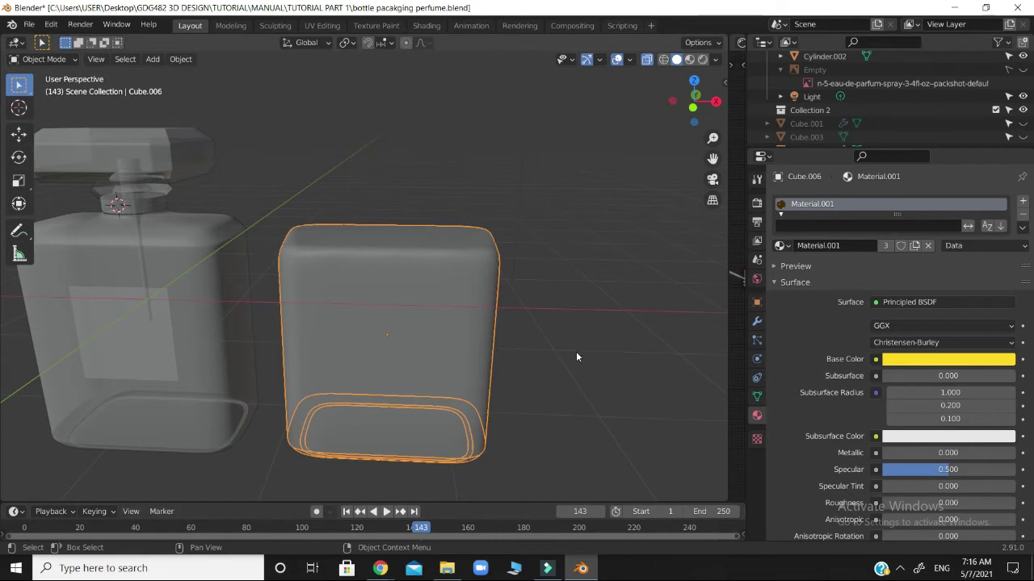
# Step: Raise the vertices of the three middle columns at the body's top by about 0.08 m along Z in front view
pyautogui.press('KP_1')
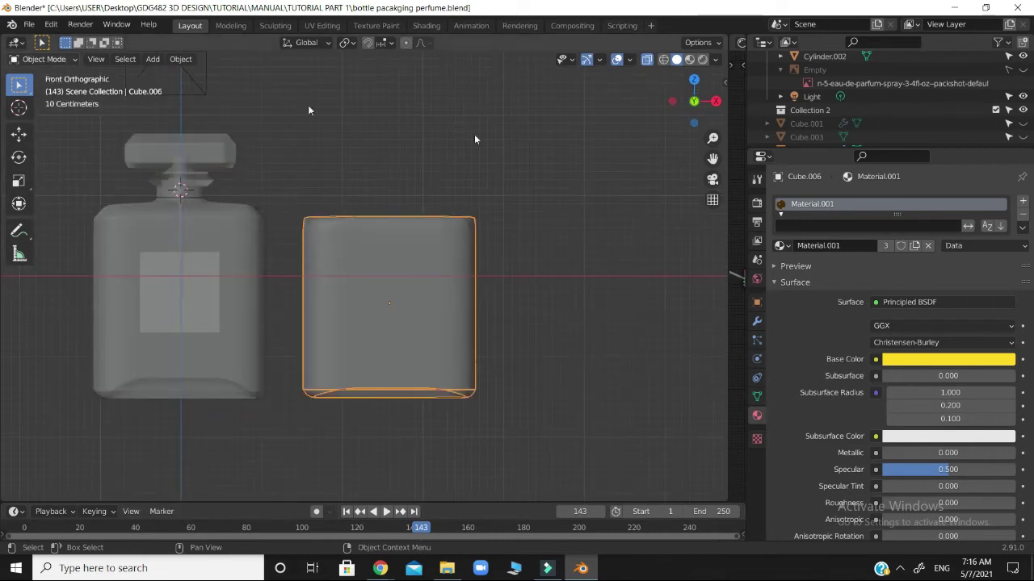
pyautogui.press('Tab')
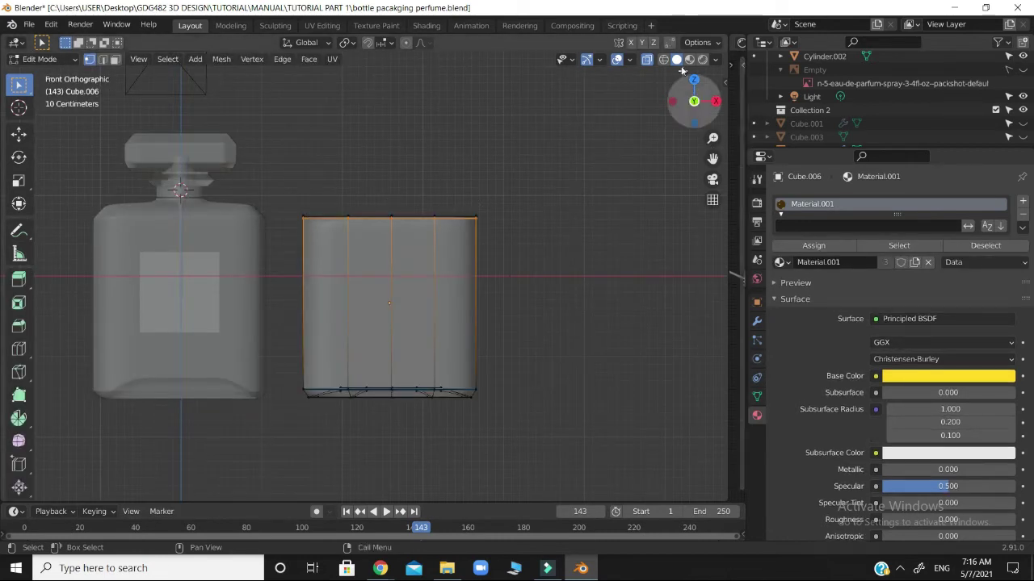
pyautogui.moveTo(338, 195); pyautogui.dragTo(453, 234)
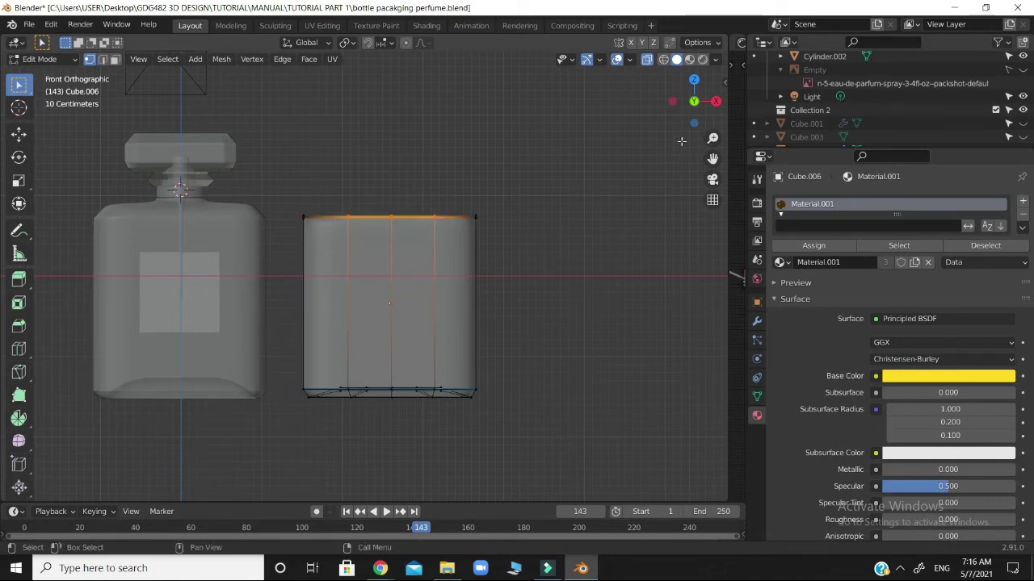
pyautogui.press('g')
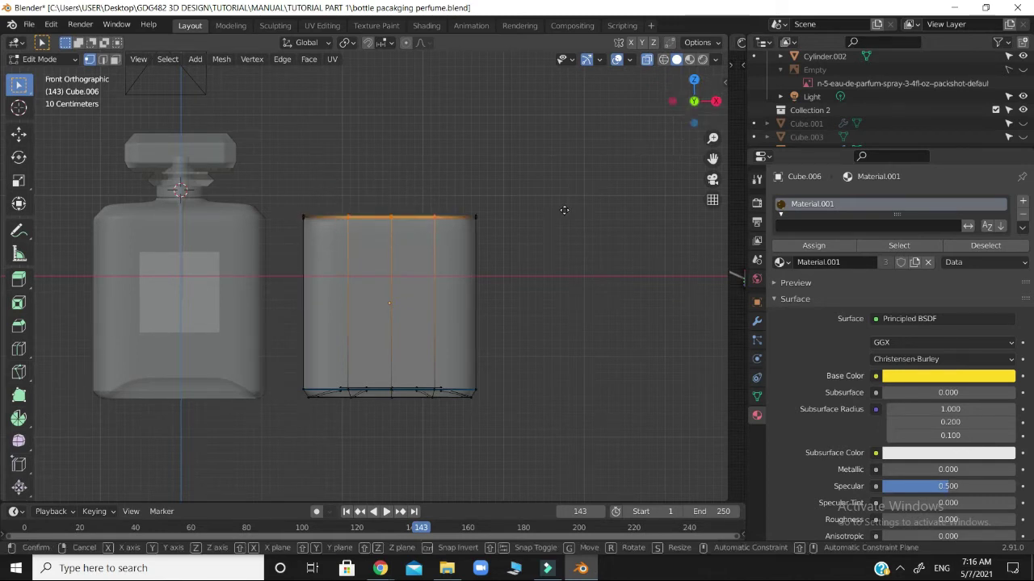
pyautogui.press('z')
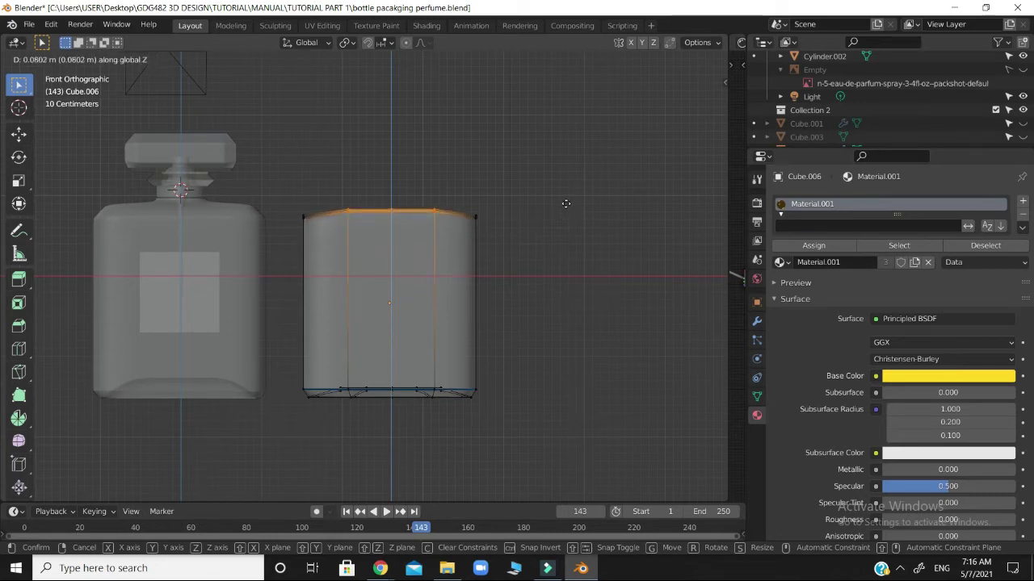
pyautogui.click(566, 204)
pyautogui.click(603, 231)
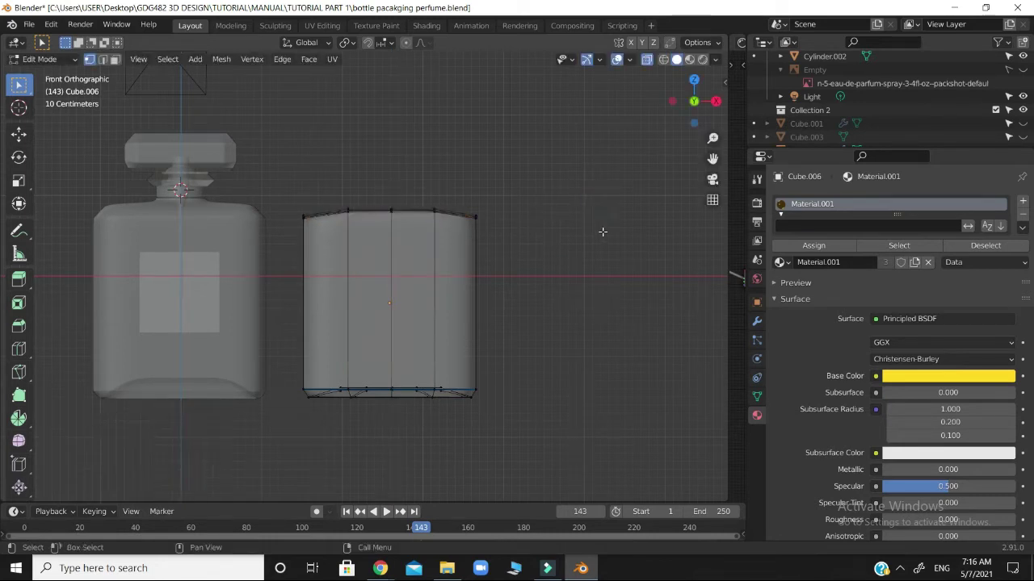
# Step: Lower the top vertices of the two columns flanking the centre by about 0.013 m along Z in front view
pyautogui.moveTo(692, 103)
pyautogui.mouseDown()
pyautogui.moveTo(672, 79)
pyautogui.moveTo(687, 94)
pyautogui.moveTo(682, 115)
pyautogui.mouseUp()
pyautogui.click(682, 115)
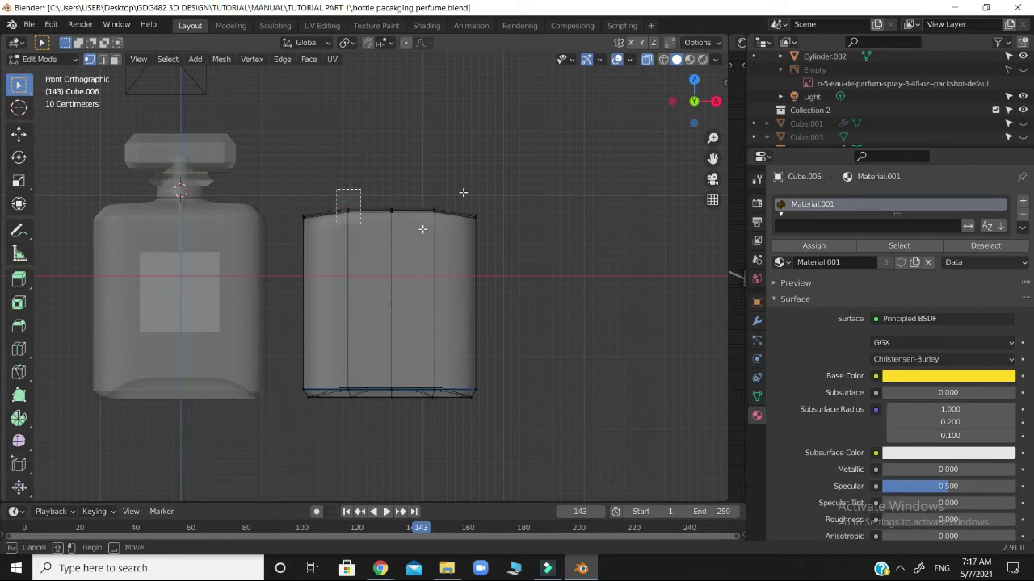
pyautogui.click(425, 190)
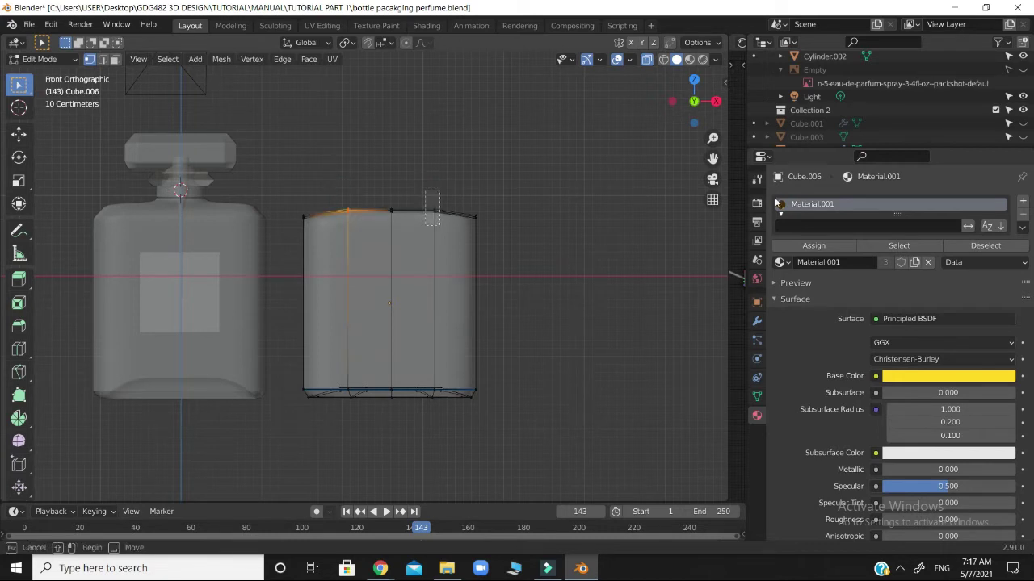
pyautogui.keyDown('shift'); pyautogui.click(435, 213); pyautogui.keyUp('shift')
pyautogui.press('g')
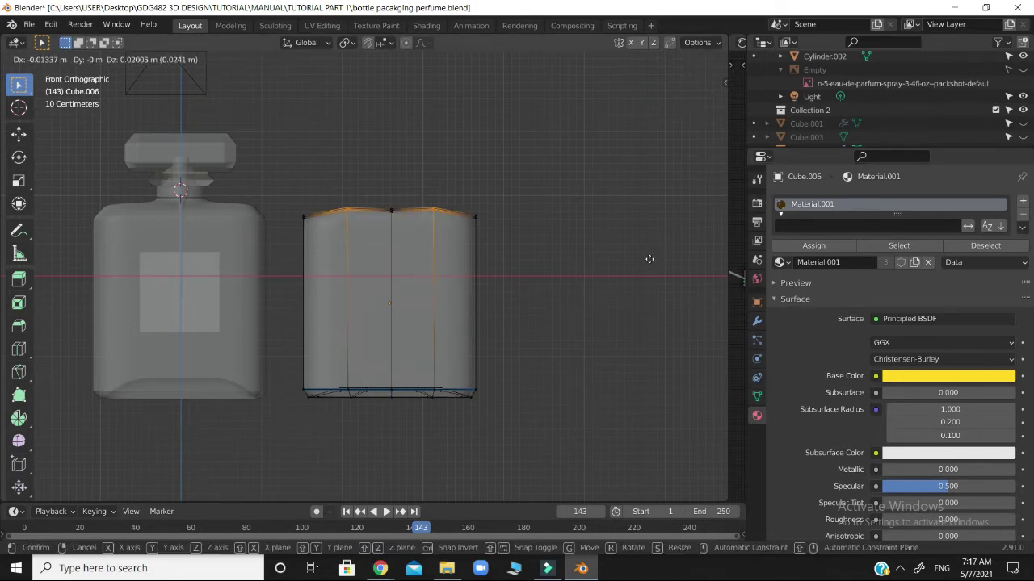
pyautogui.press('z')
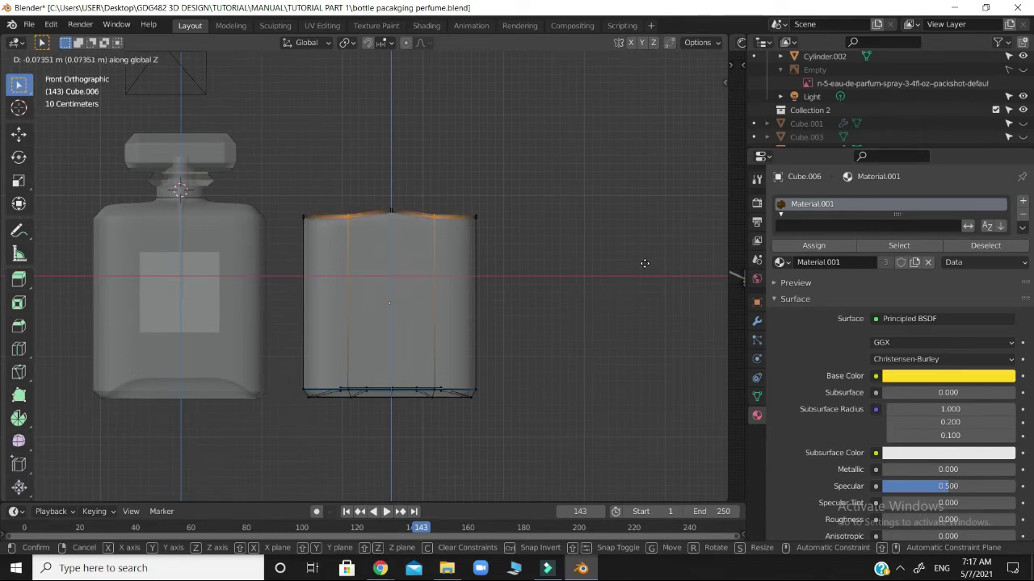
pyautogui.click(644, 262)
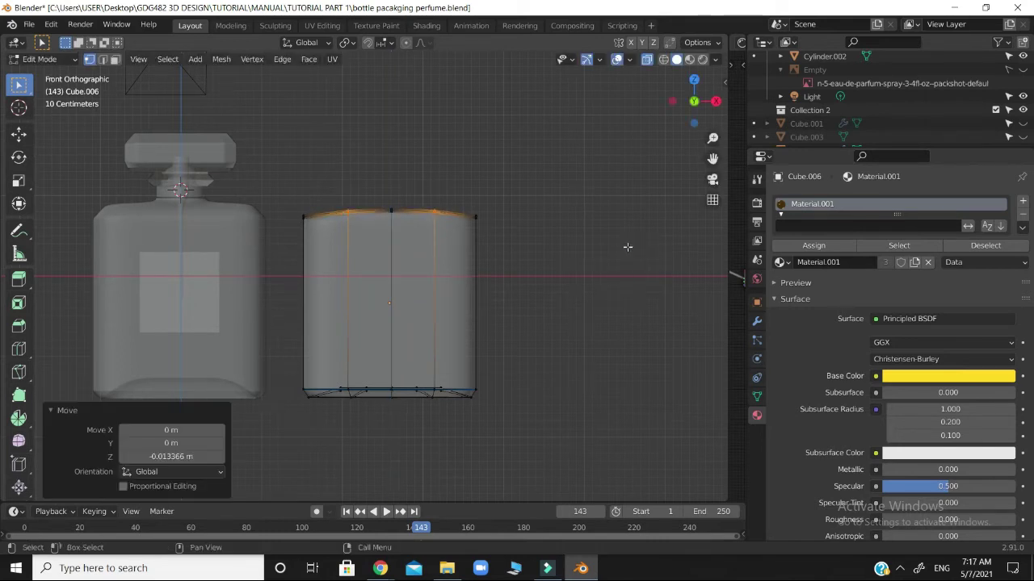
# Step: Lower the same flanking top vertices slightly further, about 0.013 m along Z, to even out the rounded top
pyautogui.press('g')
pyautogui.press('z')
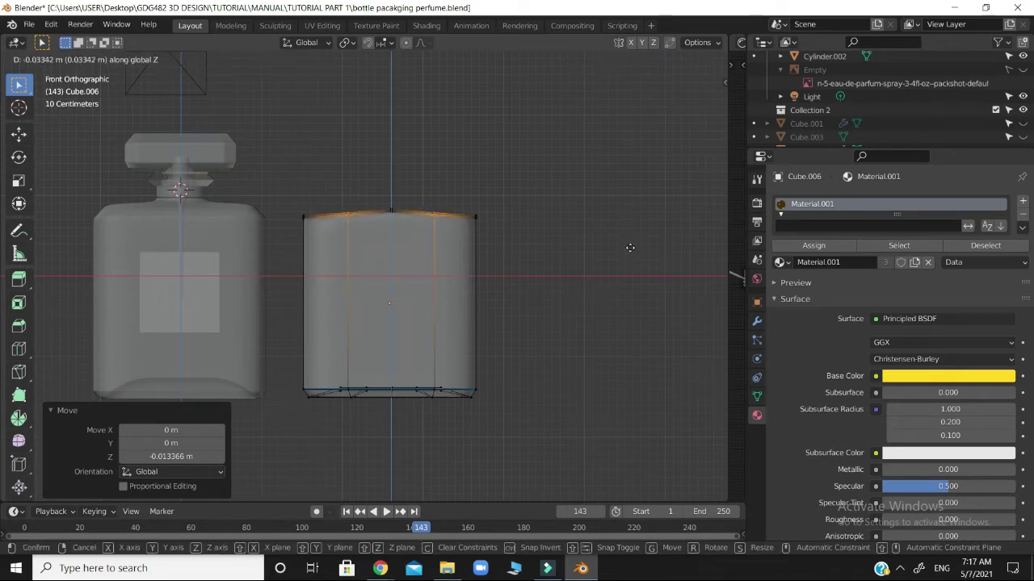
pyautogui.click(630, 247)
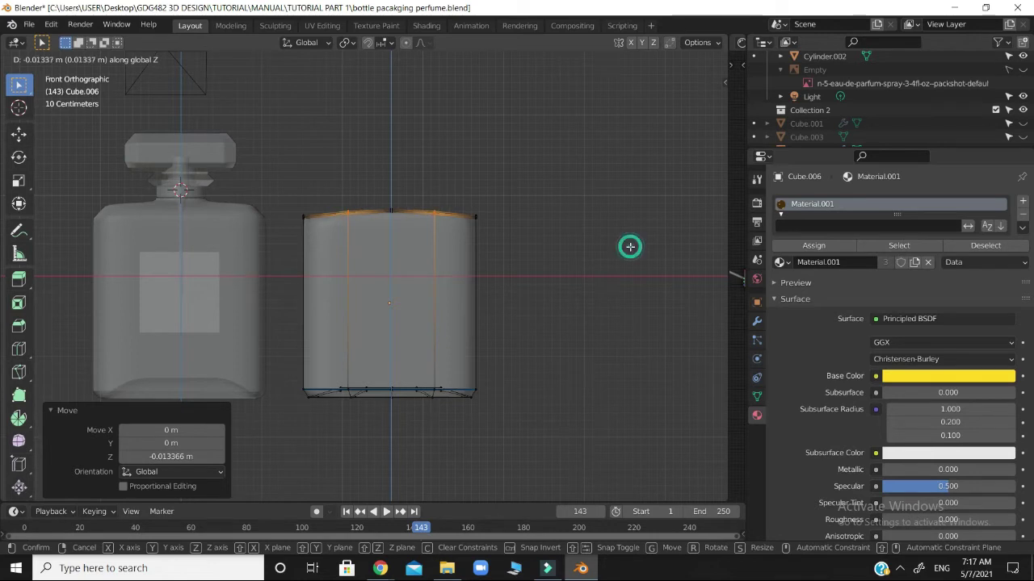
pyautogui.click(629, 243)
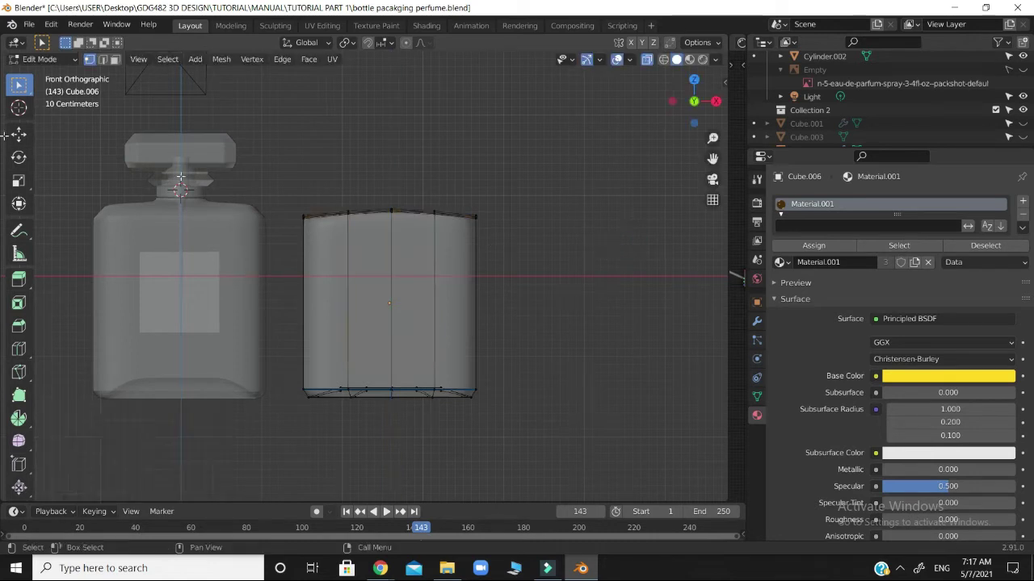
# Step: Return to Object Mode and move the closed inner piece about -2.6 m along X, back into the bottle body
pyautogui.click(41, 59)
pyautogui.click(46, 76)
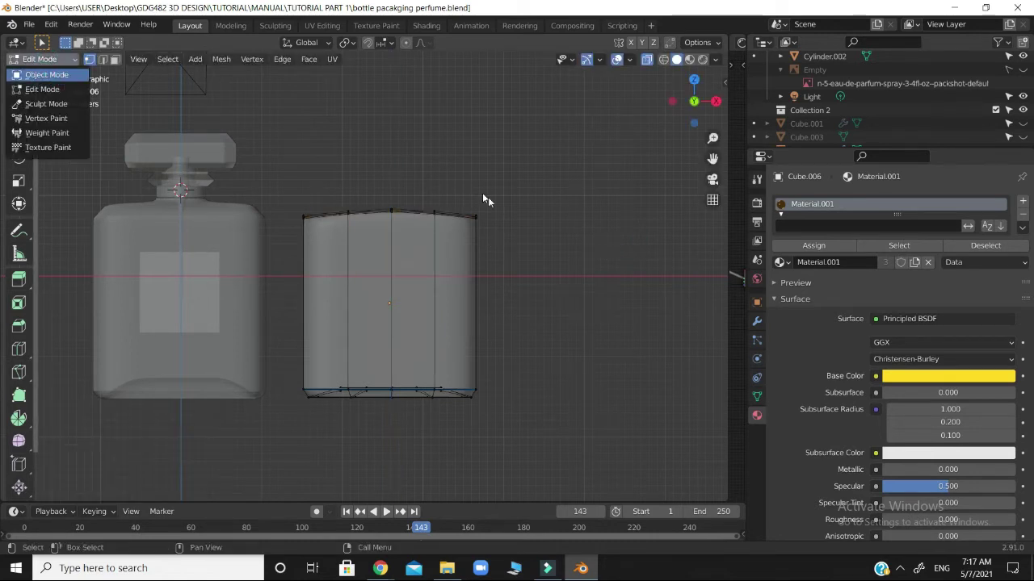
pyautogui.press('g')
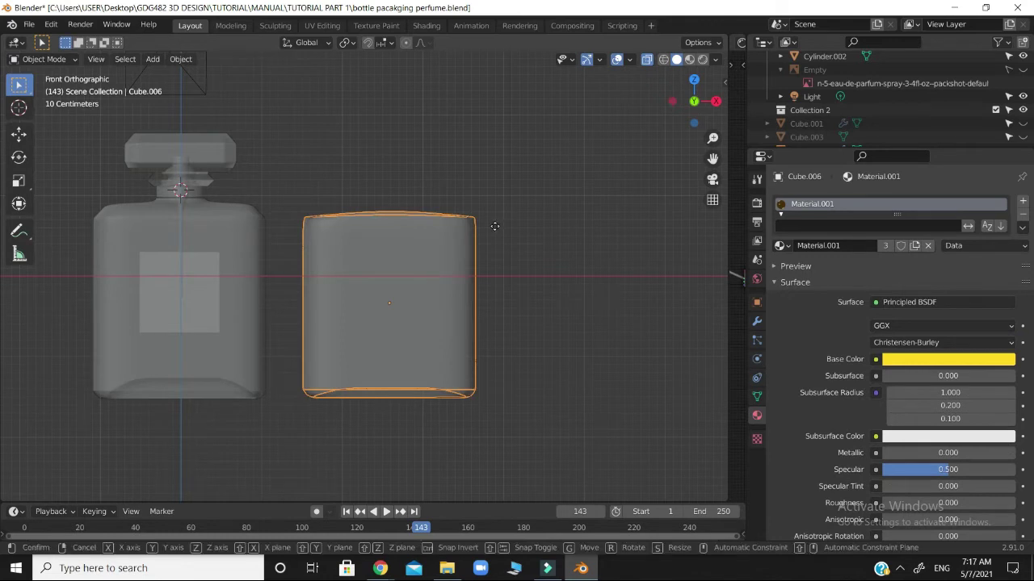
pyautogui.press('x')
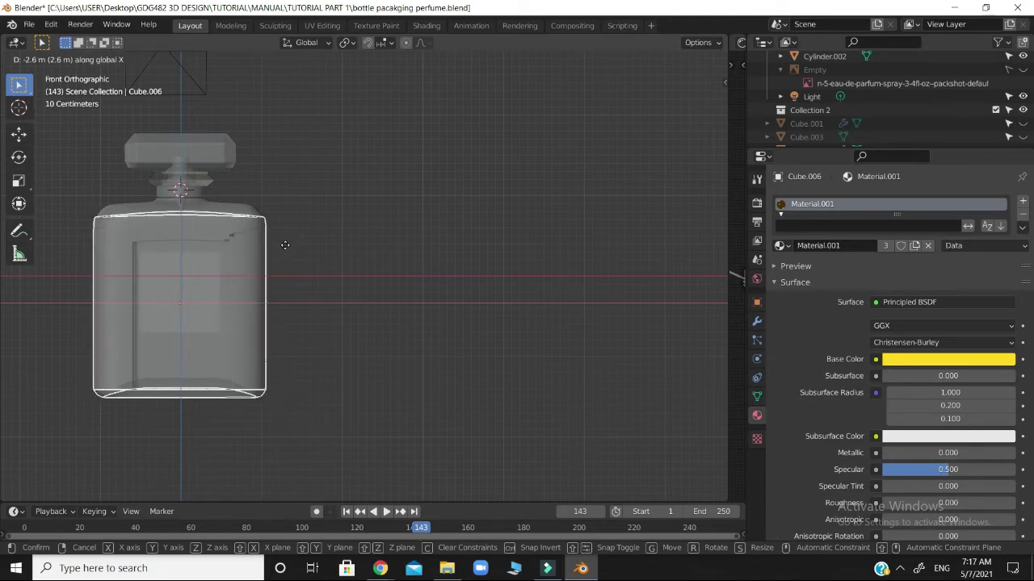
pyautogui.click(285, 246)
# Step: Scale the inner piece uniformly to about 0.91 and examine how it fits inside the bottle
pyautogui.press('s')
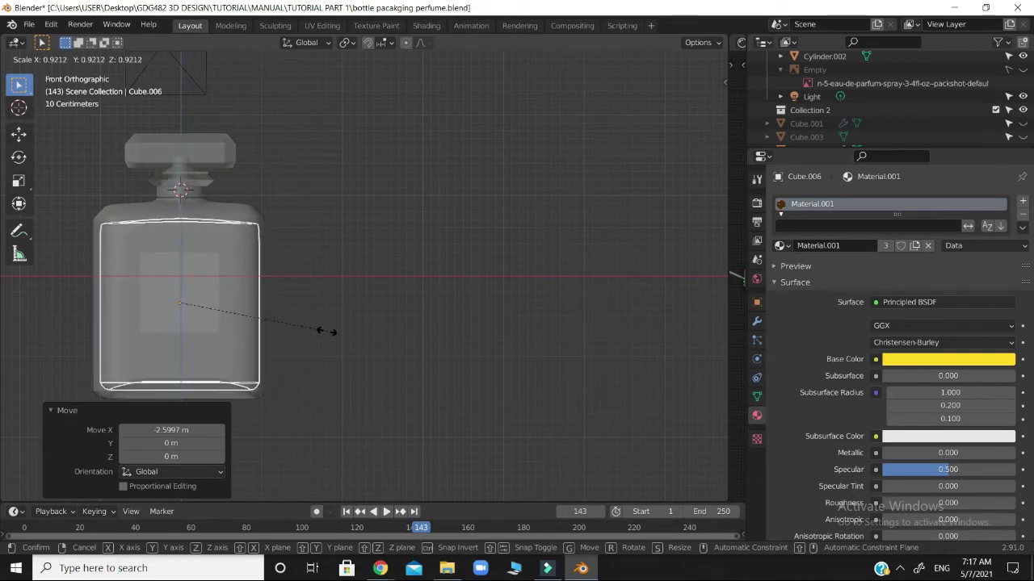
pyautogui.click(325, 331)
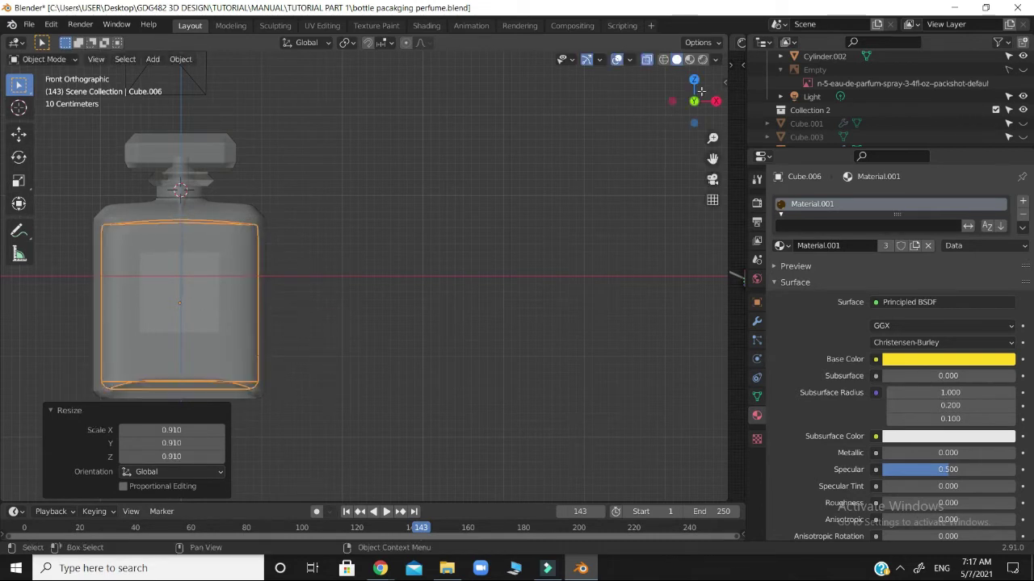
pyautogui.moveTo(701, 92); pyautogui.dragTo(678, 103)
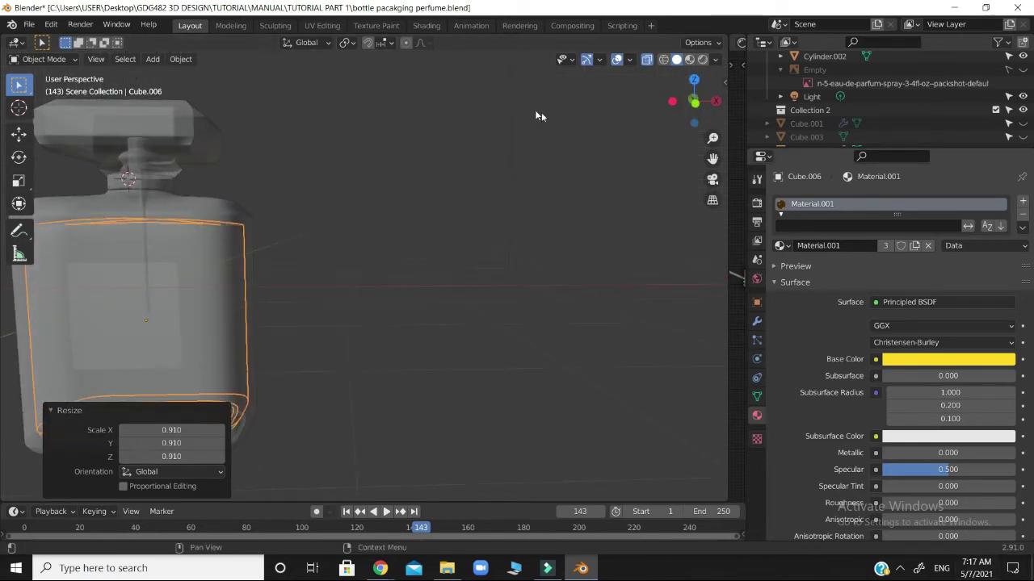
pyautogui.keyDown('shift'); pyautogui.moveTo(378, 194); pyautogui.dragTo(611, 193, button='middle'); pyautogui.keyUp('shift')
pyautogui.moveTo(686, 110)
pyautogui.mouseDown()
pyautogui.moveTo(689, 133)
pyautogui.moveTo(669, 105)
pyautogui.moveTo(684, 117)
pyautogui.moveTo(699, 107)
pyautogui.moveTo(684, 103)
pyautogui.mouseUp()
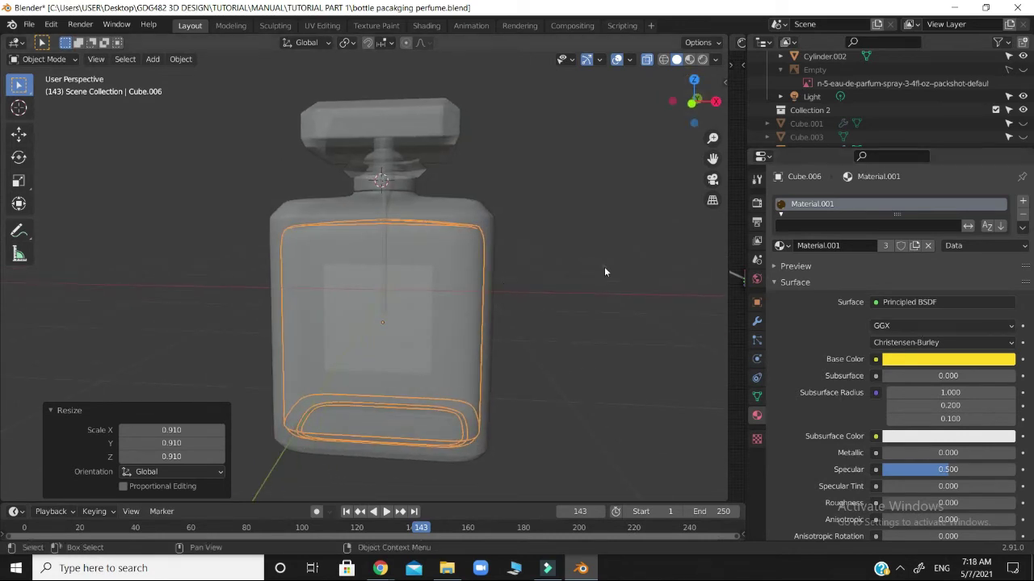
pyautogui.click(562, 281)
pyautogui.press('KP_1')
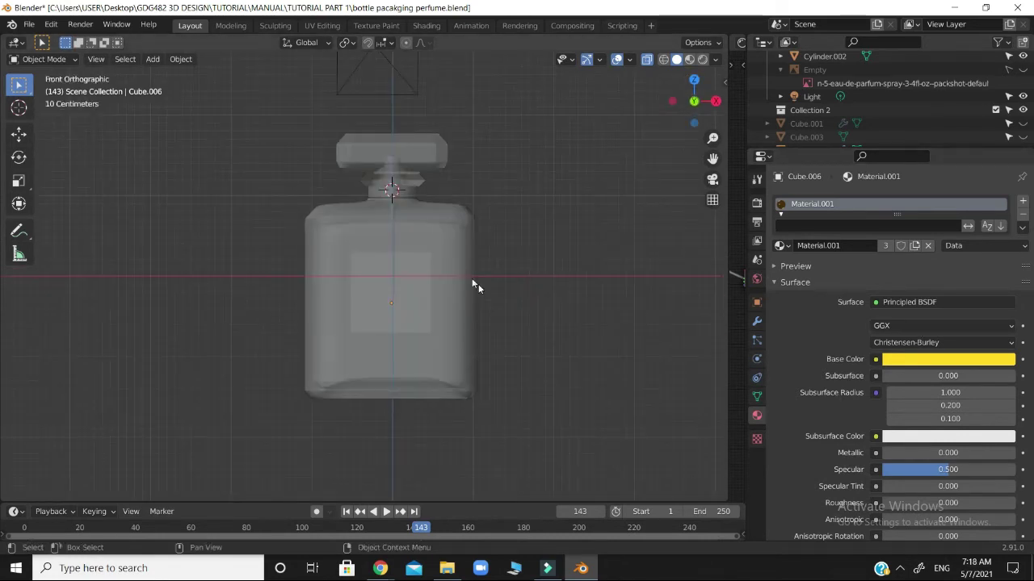
pyautogui.click(447, 250)
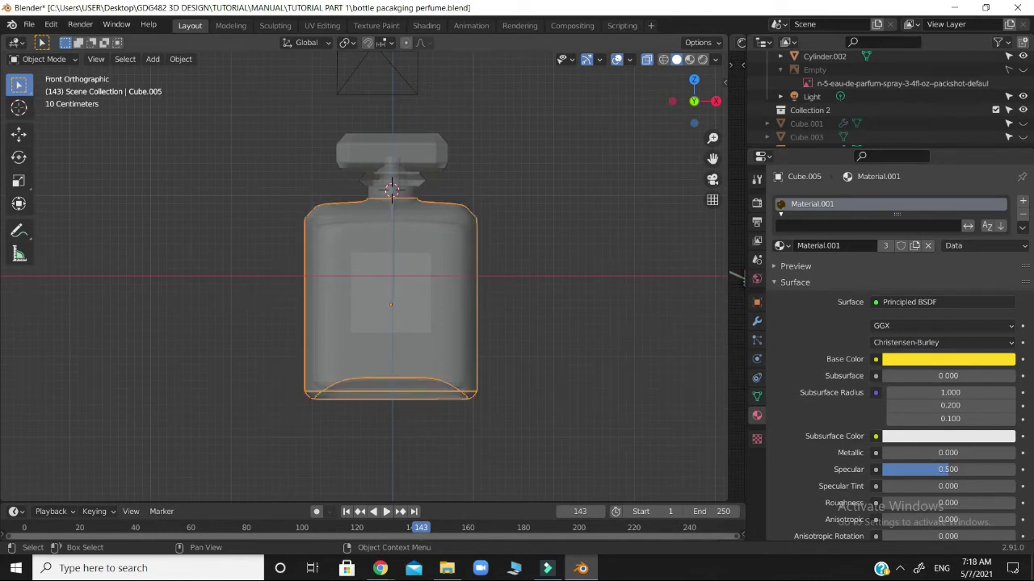
pyautogui.hotkey('ctrl', 'z')
pyautogui.hotkey('ctrl', 'z')
pyautogui.rightClick(484, 322)
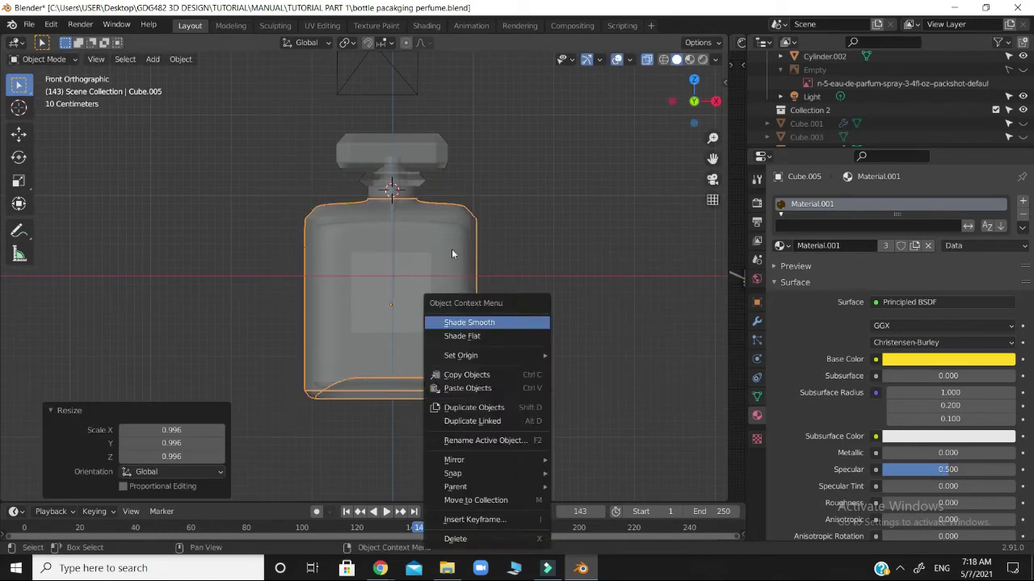
# Step: Scale the inner piece down uniformly by a factor of about 0.94 in front view
pyautogui.click(451, 239)
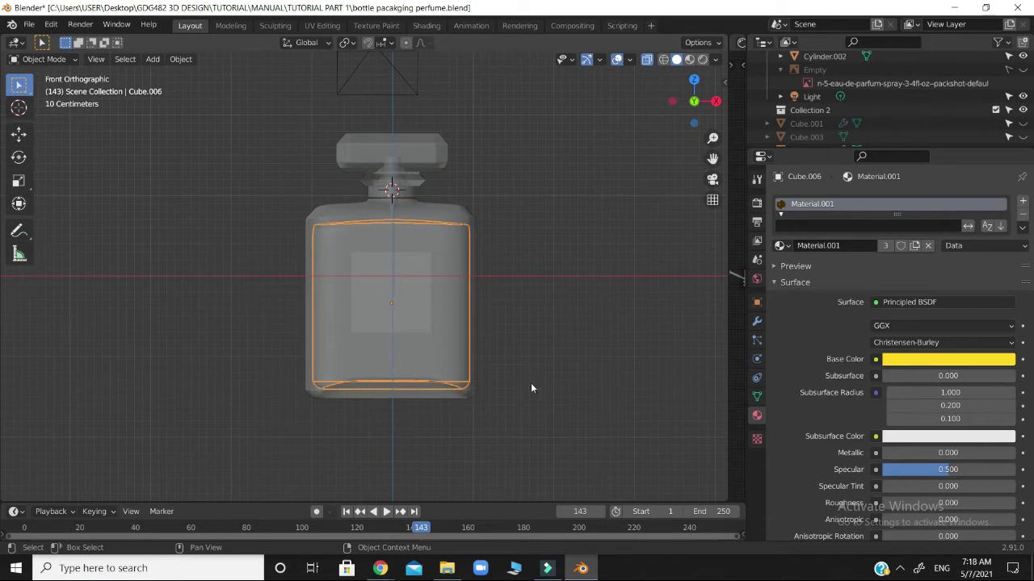
pyautogui.press('s')
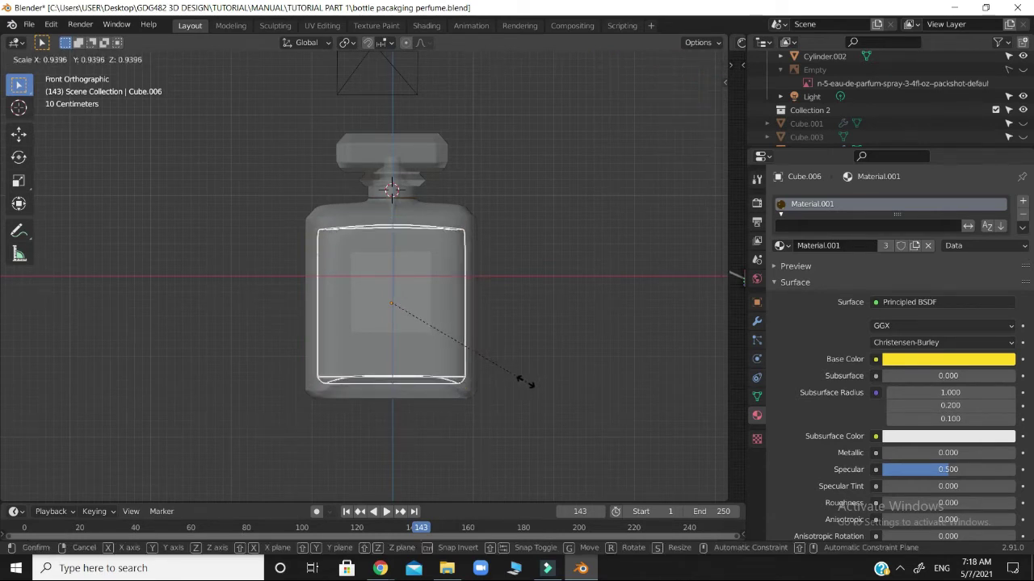
pyautogui.click(526, 381)
pyautogui.click(626, 245)
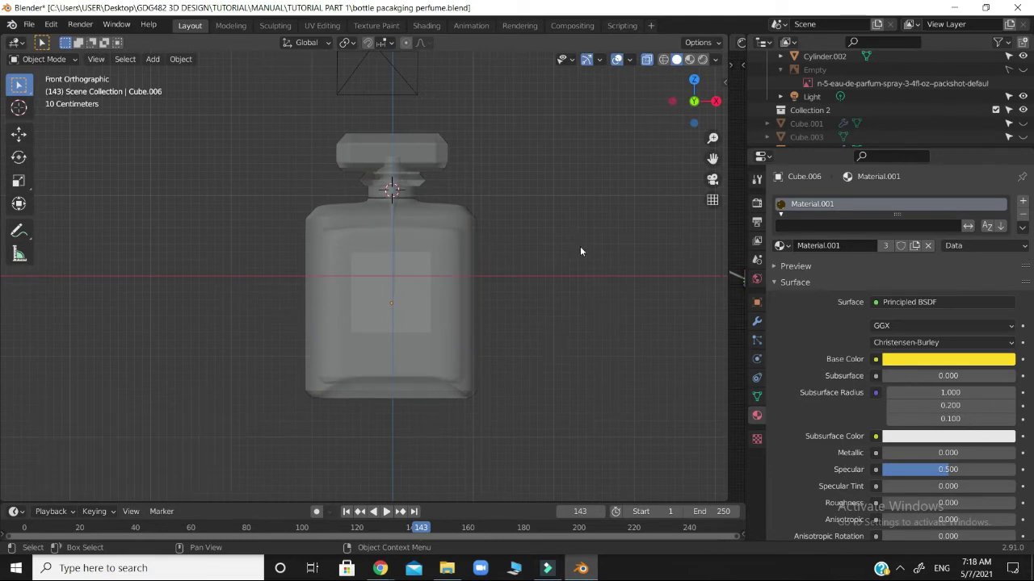
# Step: Shrink the inner piece further by a factor of about 0.95 and check its clearance from the outer body
pyautogui.click(450, 347)
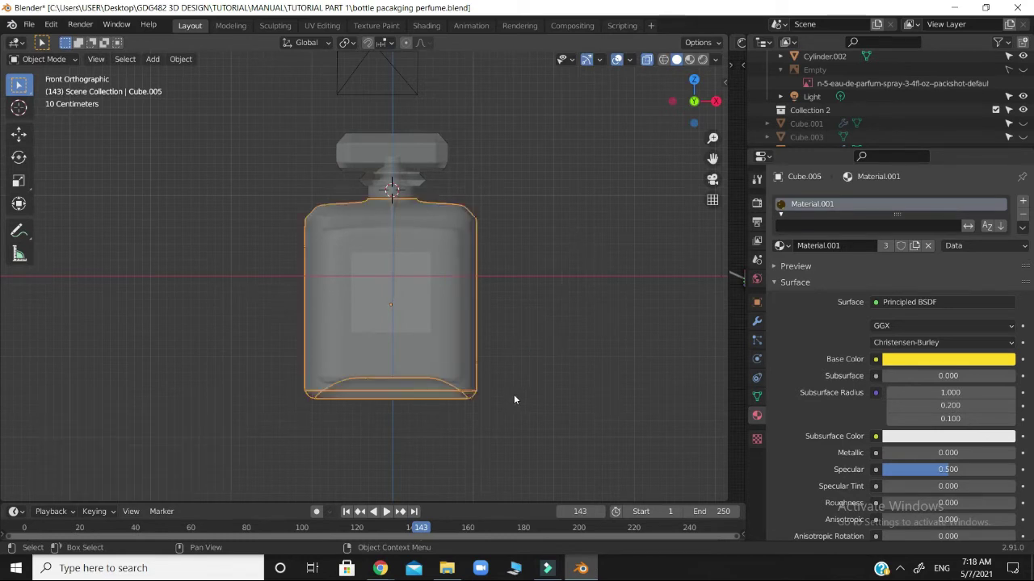
pyautogui.click(439, 359)
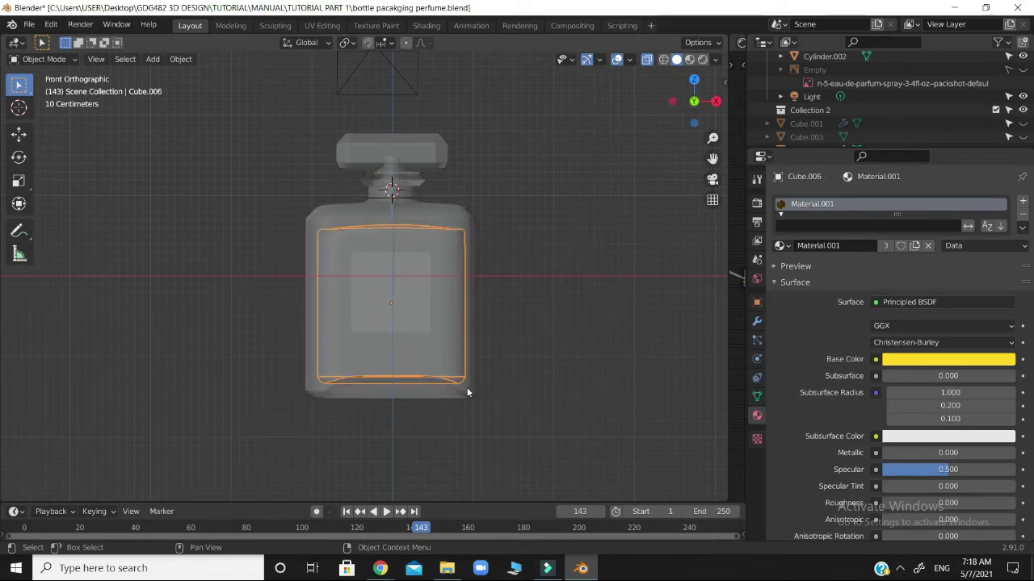
pyautogui.press('s')
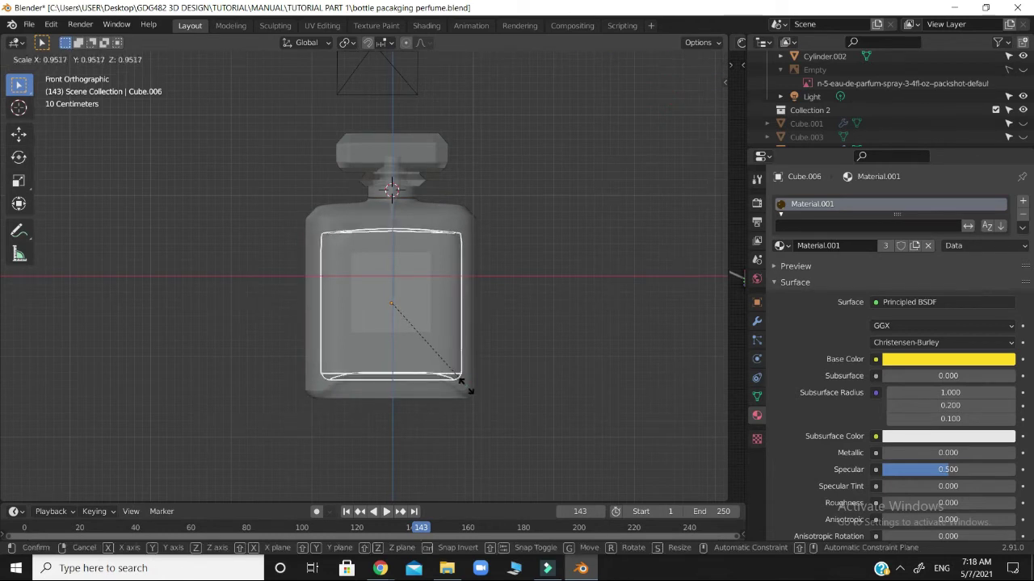
pyautogui.click(480, 390)
pyautogui.click(557, 374)
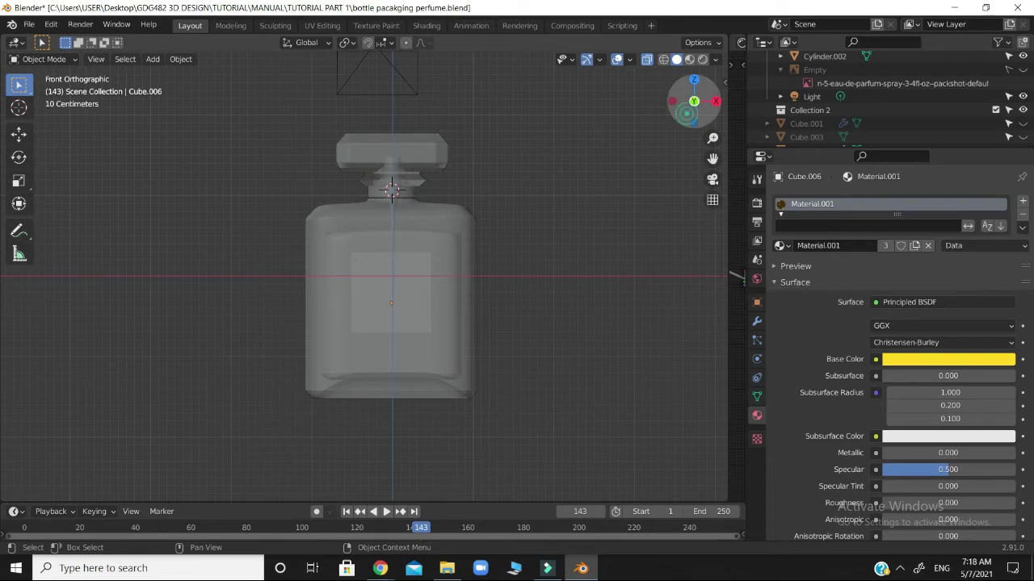
pyautogui.moveTo(693, 105); pyautogui.dragTo(653, 130)
pyautogui.press('KP_1')
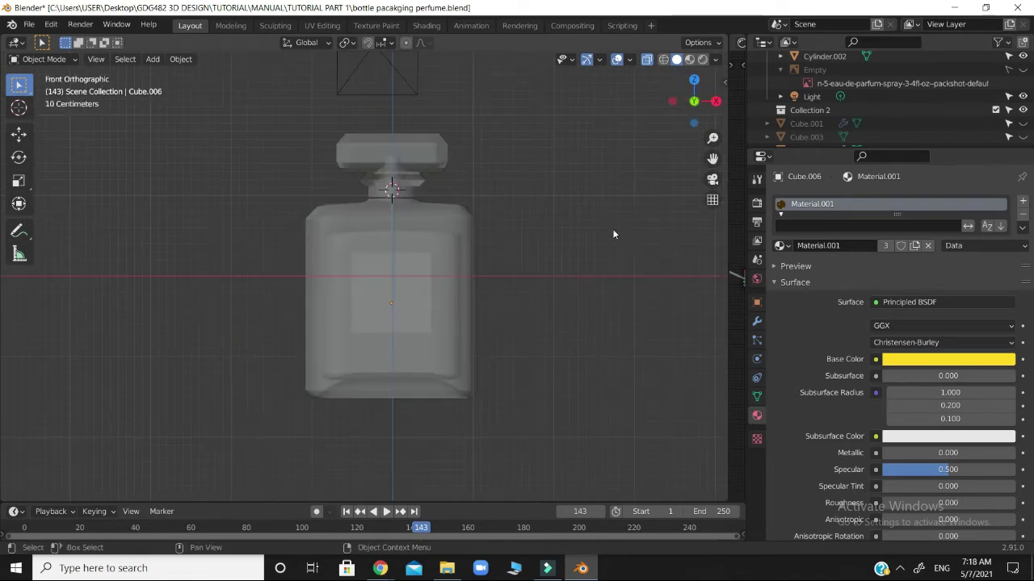
pyautogui.click(450, 285)
pyautogui.press('g')
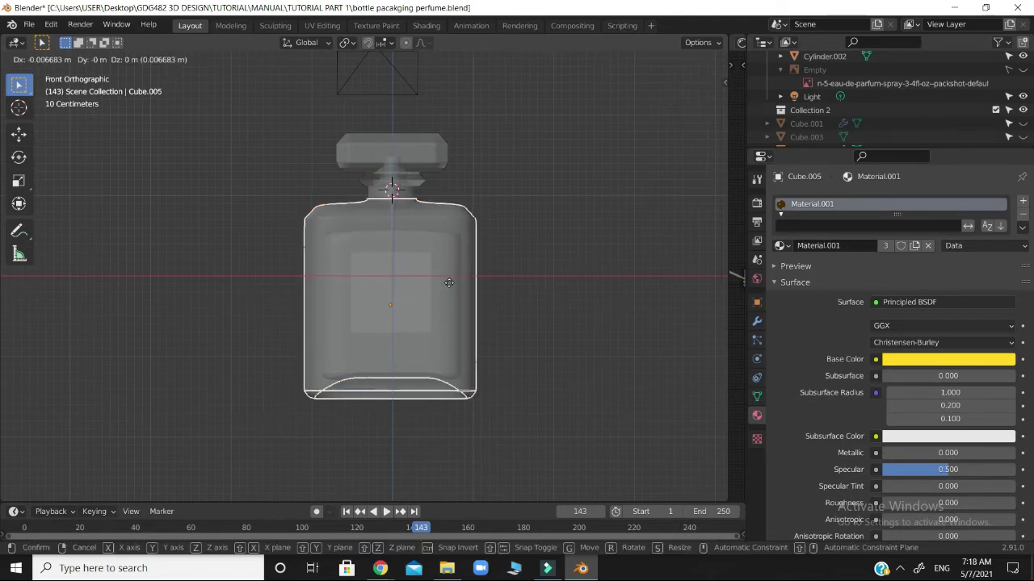
pyautogui.press('z')
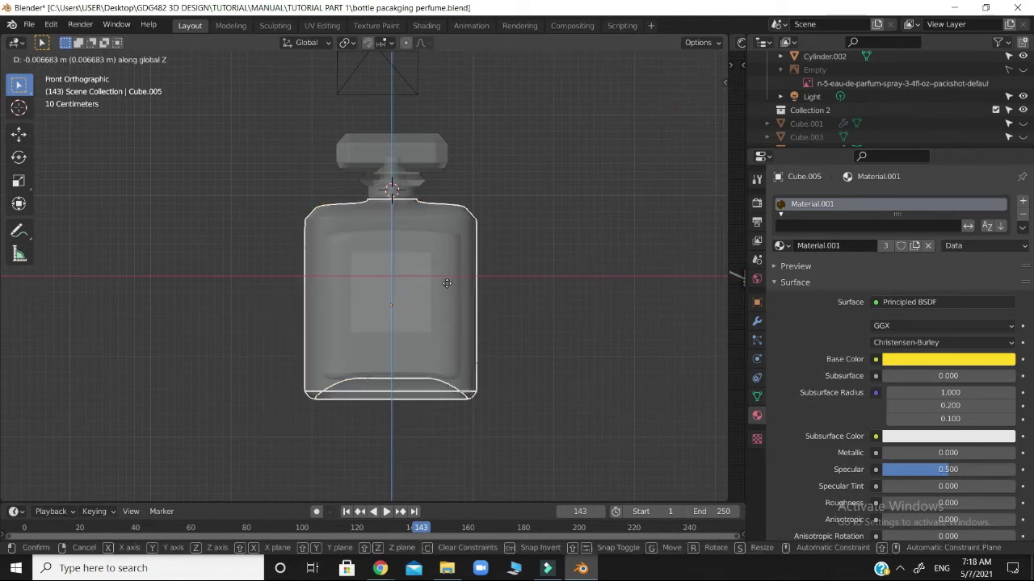
pyautogui.click(447, 282)
pyautogui.click(540, 263)
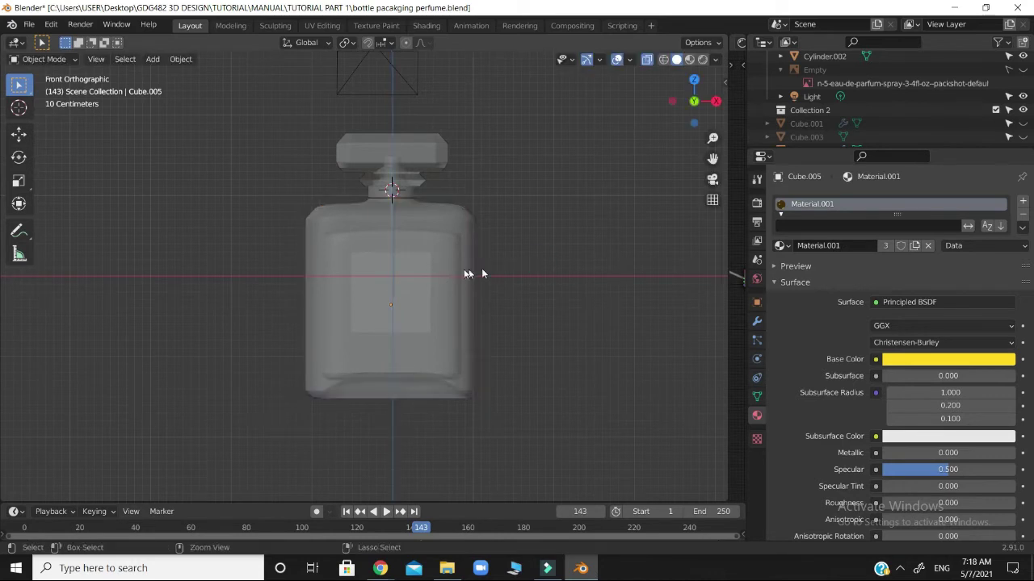
# Step: Lower the inner piece by about 0.06 m along Z within the bottle and inspect its placement
pyautogui.click(471, 271)
pyautogui.click(459, 252)
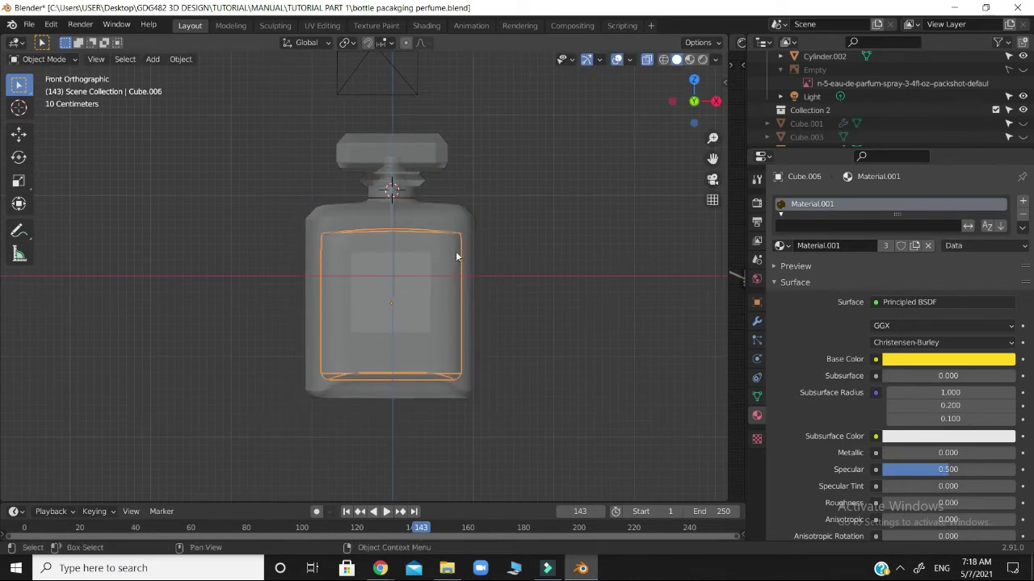
pyautogui.press('g')
pyautogui.press('z')
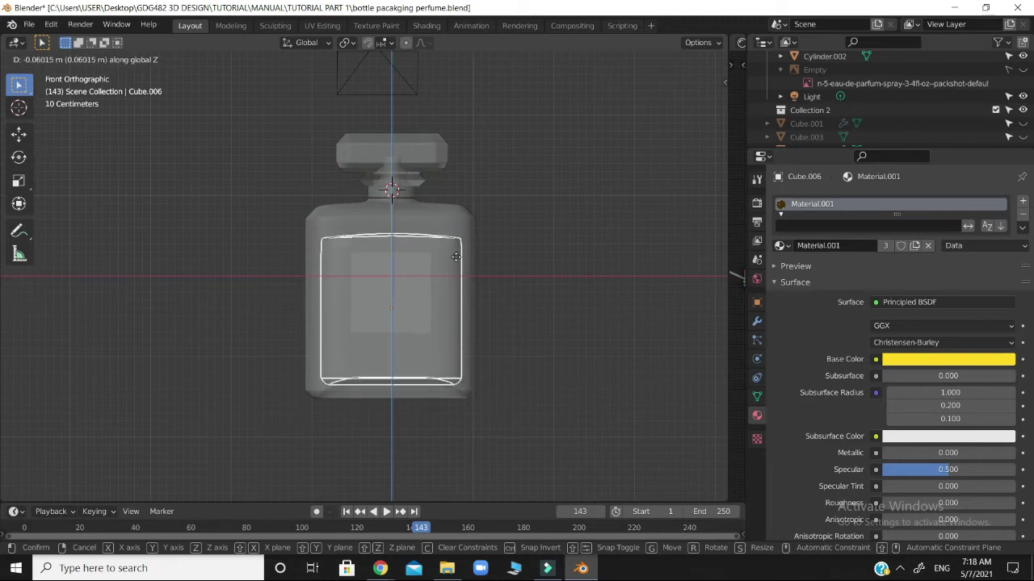
pyautogui.click(457, 255)
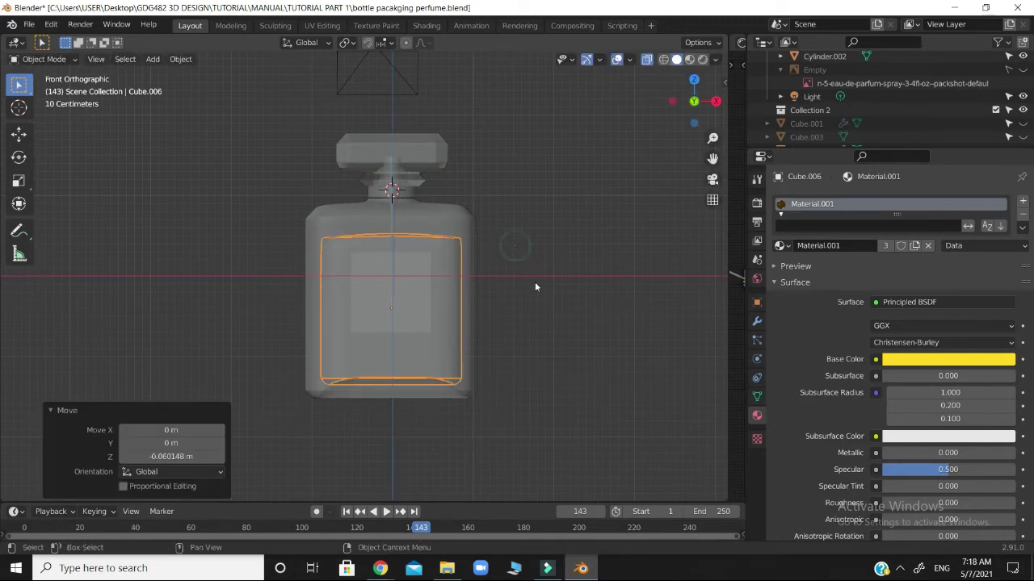
pyautogui.click(555, 257)
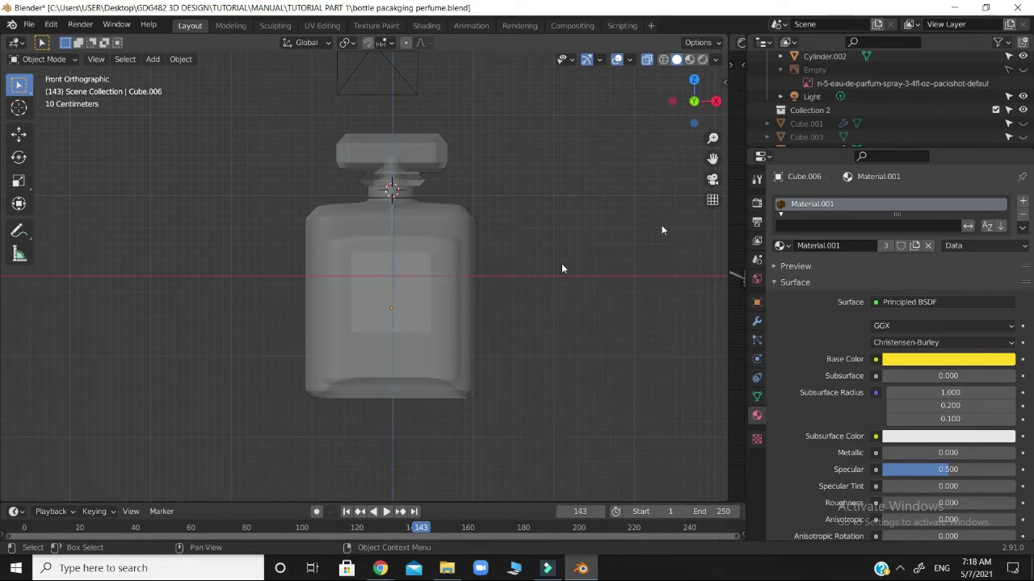
pyautogui.moveTo(694, 101); pyautogui.dragTo(579, 192)
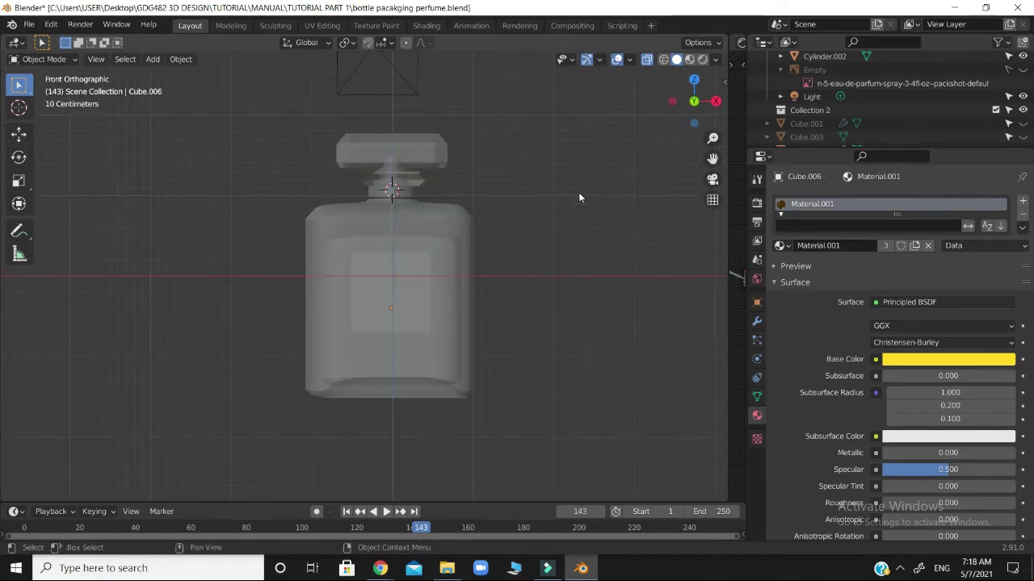
# Step: Raise the inner piece by about 0.04 m along Z within the bottle body
pyautogui.click(441, 305)
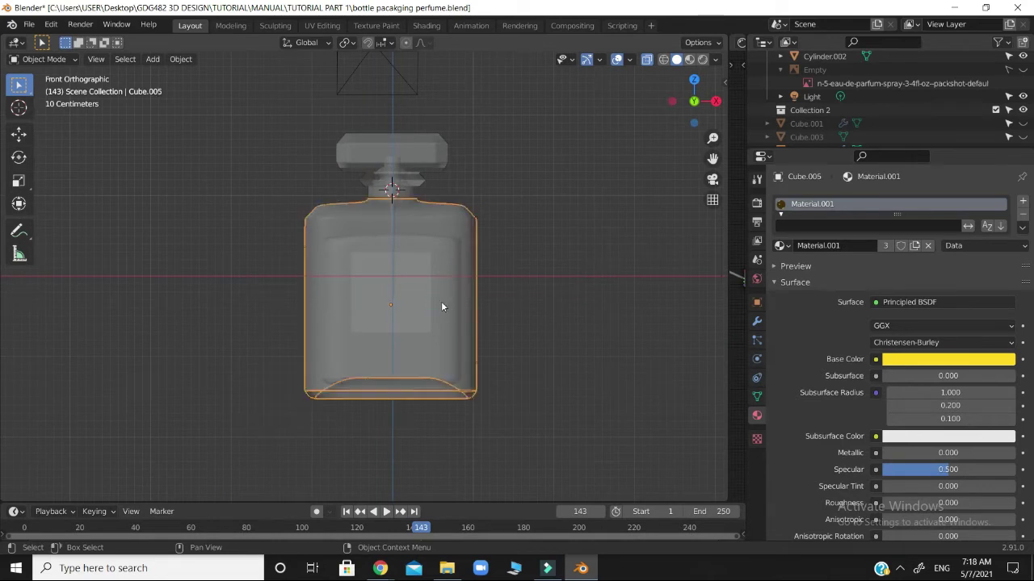
pyautogui.click(450, 258)
pyautogui.press('g')
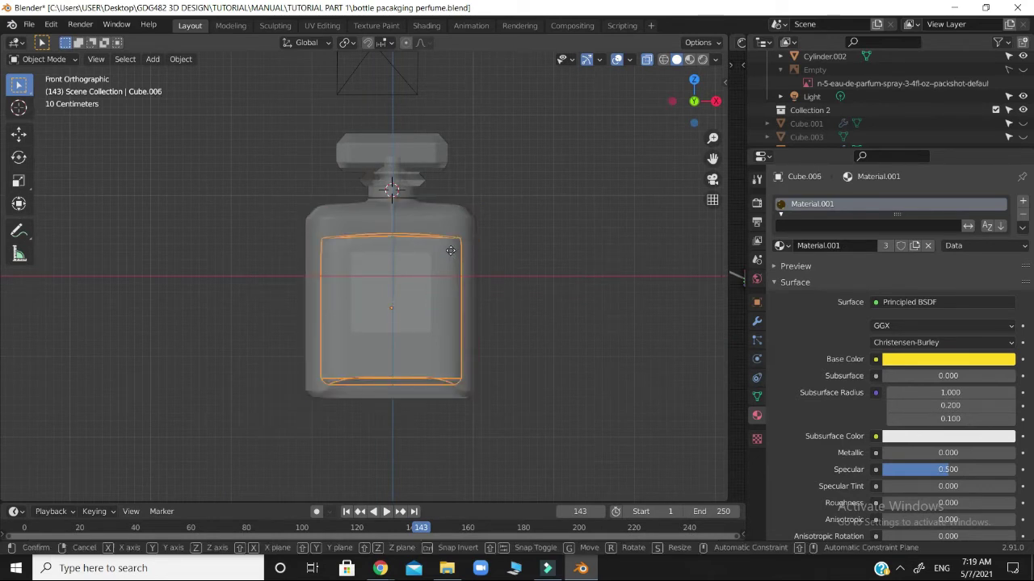
pyautogui.press('z')
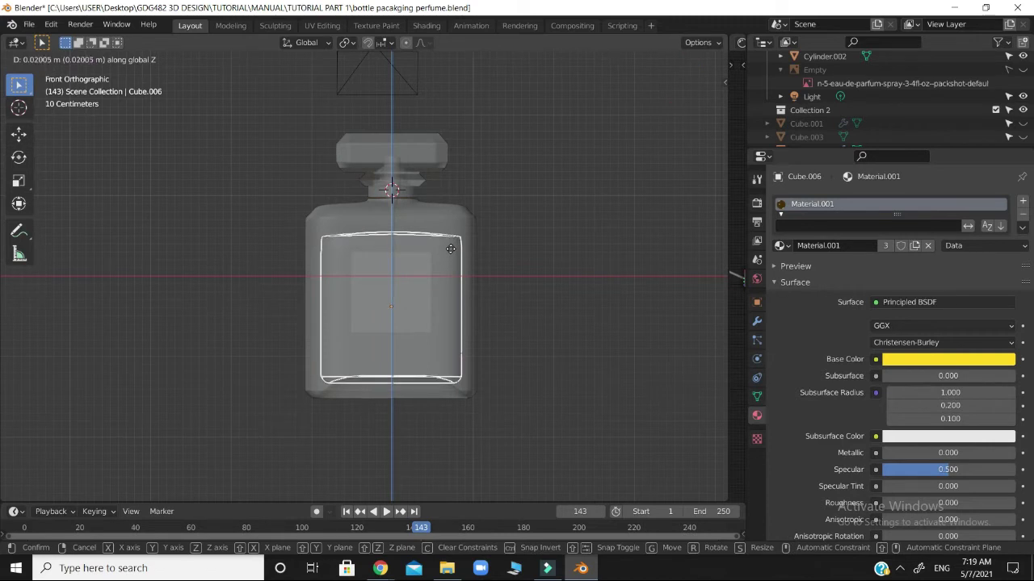
pyautogui.click(449, 250)
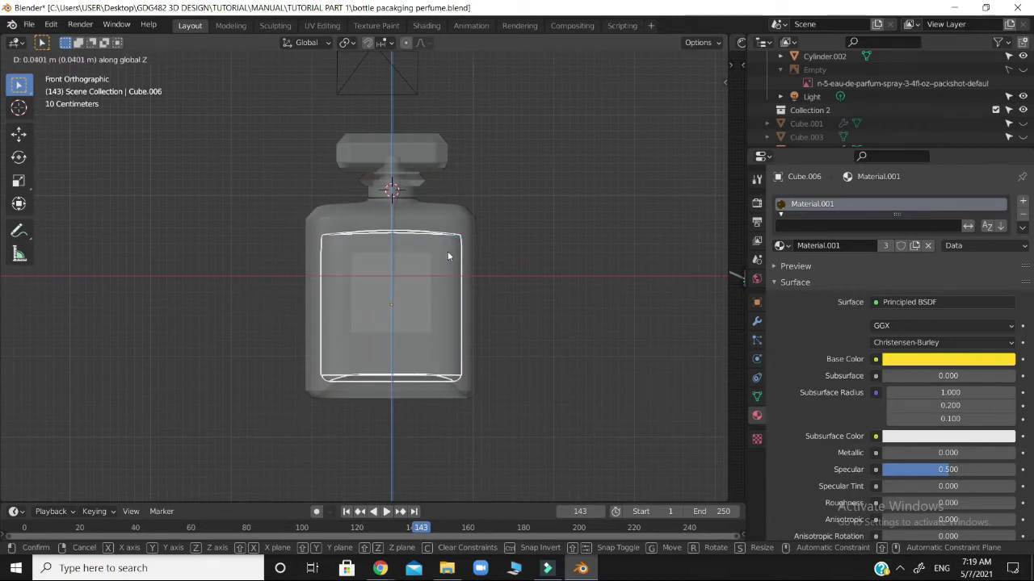
pyautogui.click(568, 258)
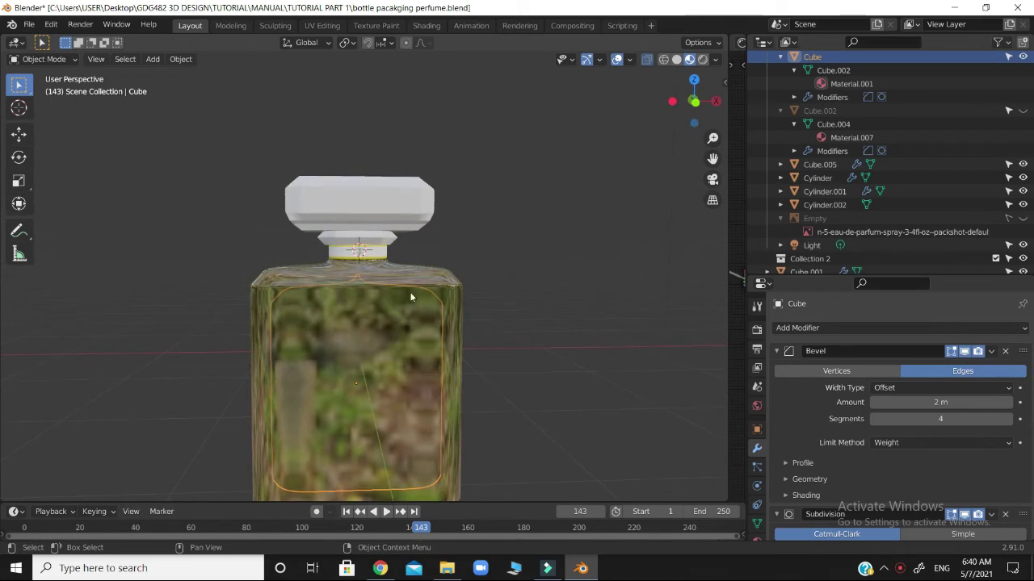
# Step: Enlarge the properties area and show the material settings of the inner piece
pyautogui.moveTo(704, 114); pyautogui.dragTo(696, 111)
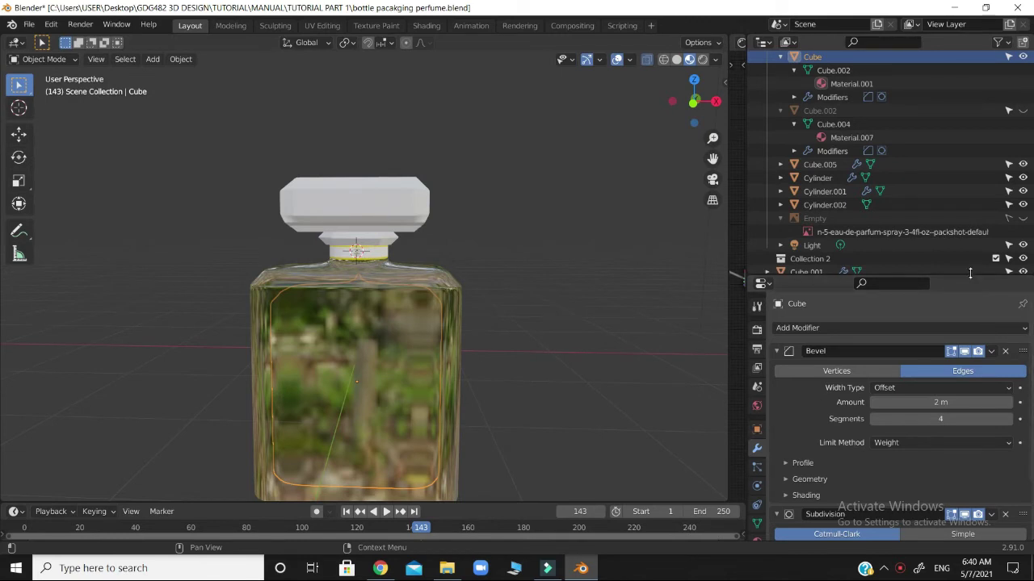
pyautogui.moveTo(969, 278); pyautogui.dragTo(969, 150)
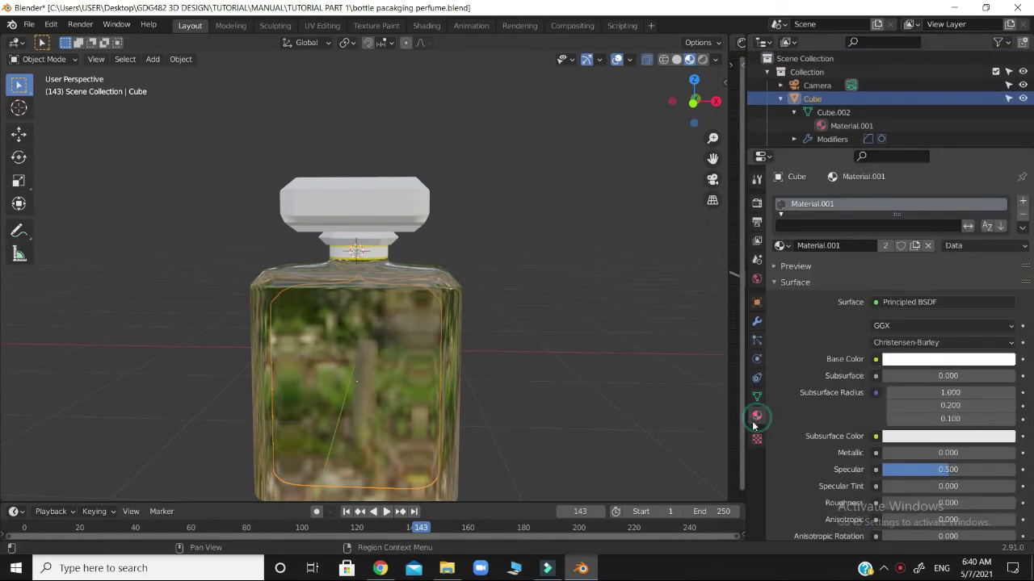
pyautogui.click(757, 417)
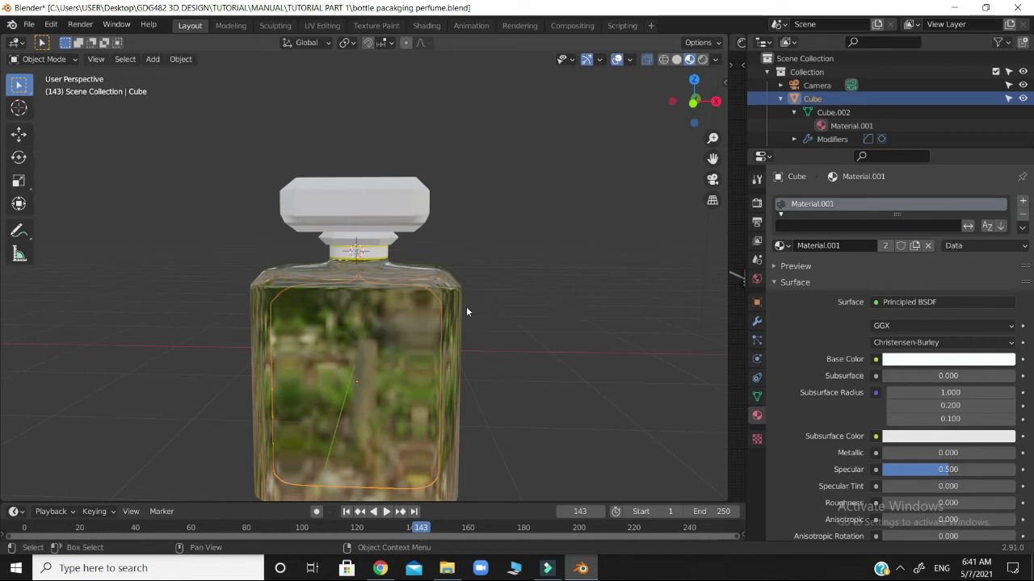
pyautogui.moveTo(685, 119)
pyautogui.mouseDown()
pyautogui.moveTo(696, 121)
pyautogui.moveTo(679, 121)
pyautogui.mouseUp()
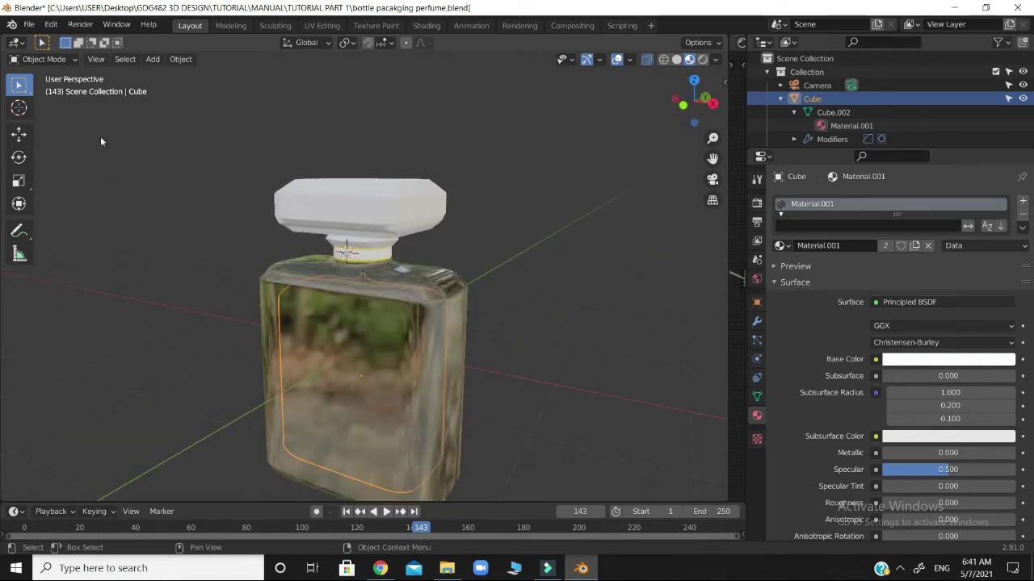
# Step: Compare the material assignments of the bottle cap and the outer bottle body
pyautogui.click(179, 176)
pyautogui.moveTo(687, 104); pyautogui.dragTo(416, 206)
pyautogui.click(415, 208)
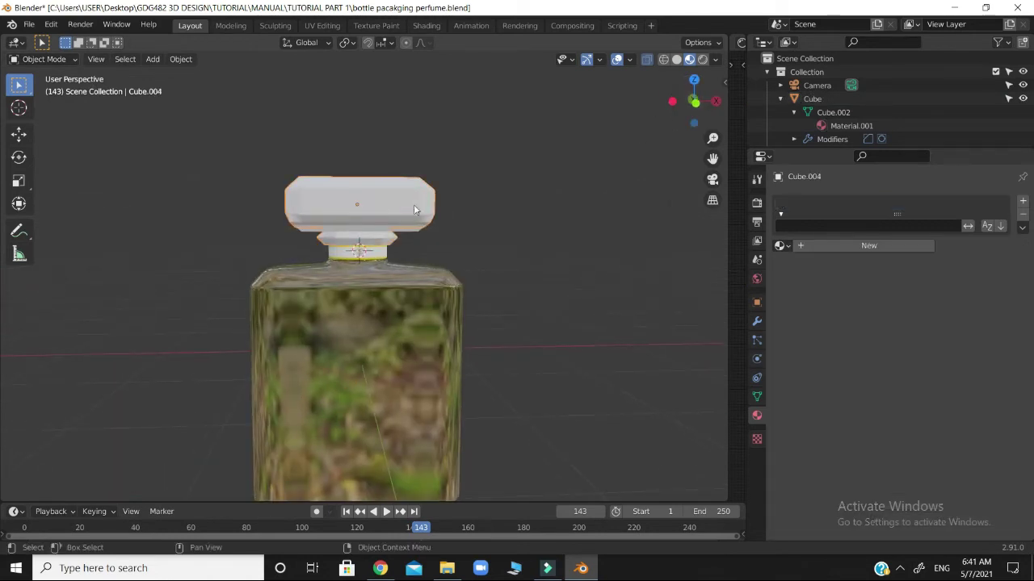
pyautogui.click(435, 306)
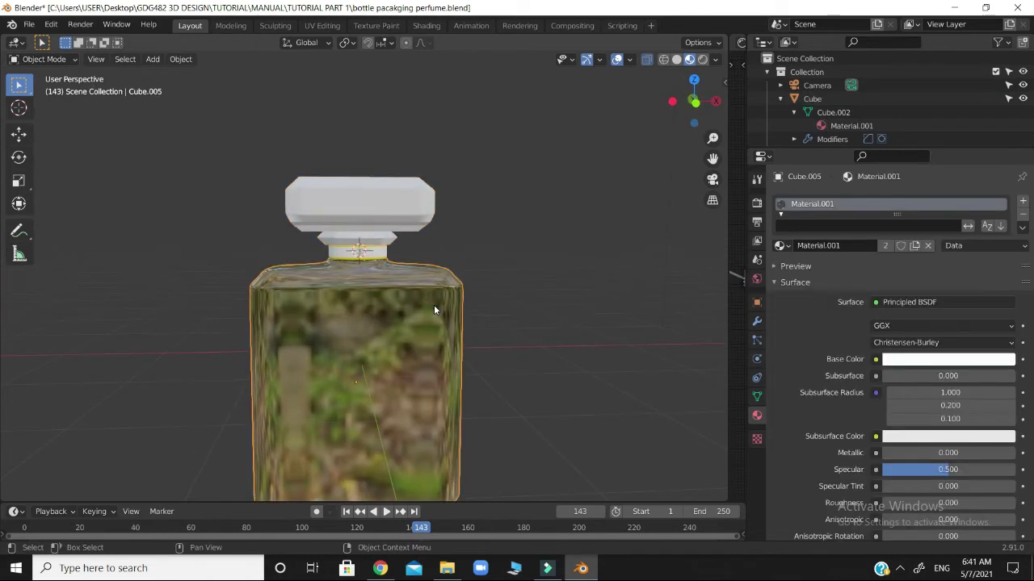
pyautogui.moveTo(669, 108); pyautogui.dragTo(475, 166)
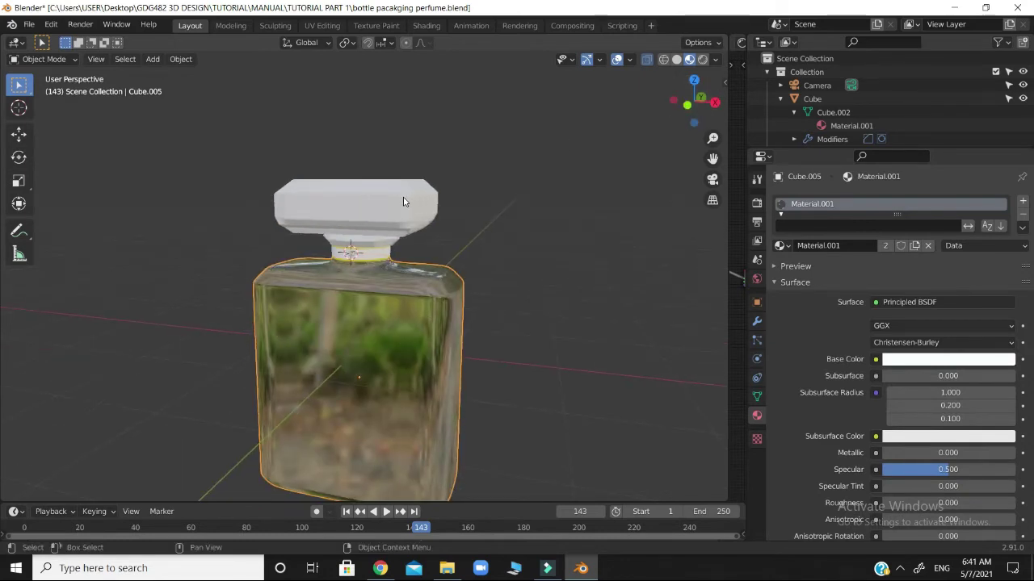
pyautogui.click(403, 201)
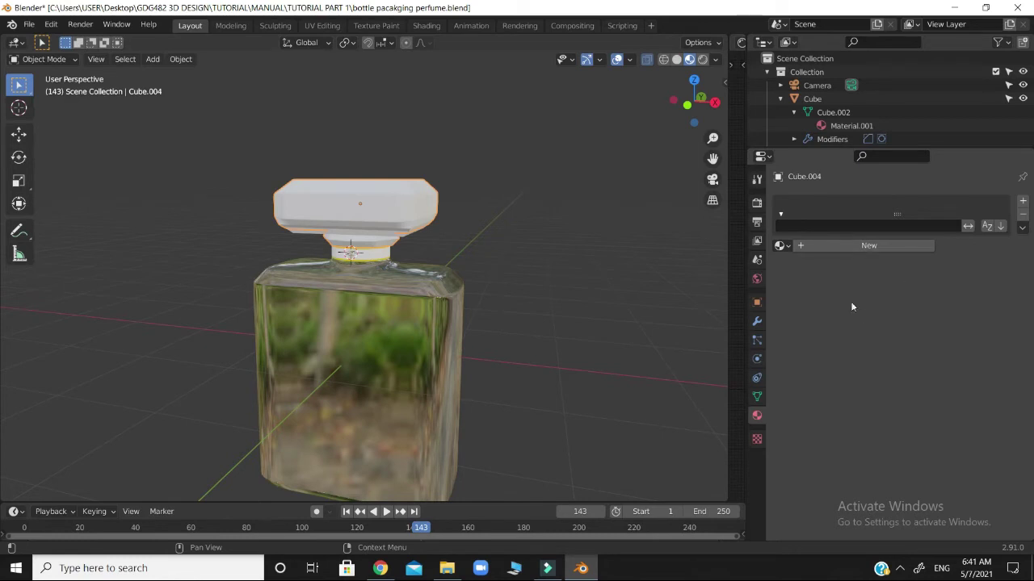
pyautogui.click(449, 336)
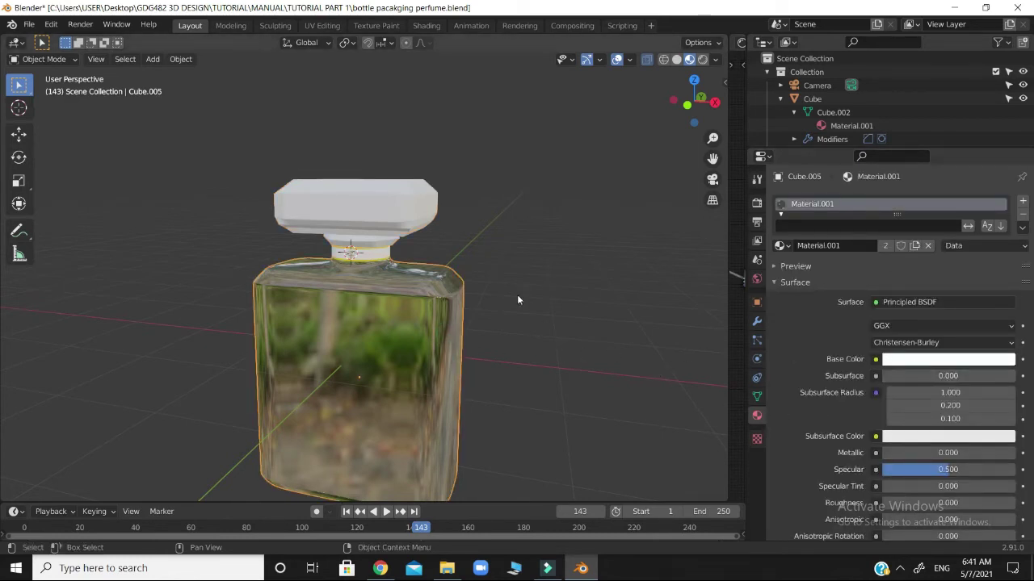
# Step: Give the bottle cap a new material with a pure white base color, value 1.000
pyautogui.click(412, 212)
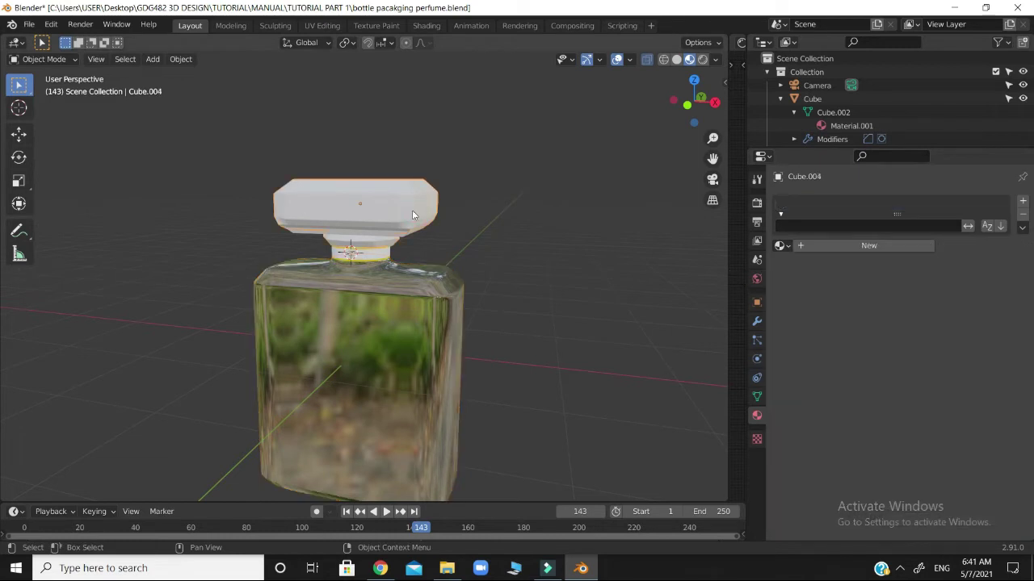
pyautogui.moveTo(684, 109); pyautogui.dragTo(679, 173)
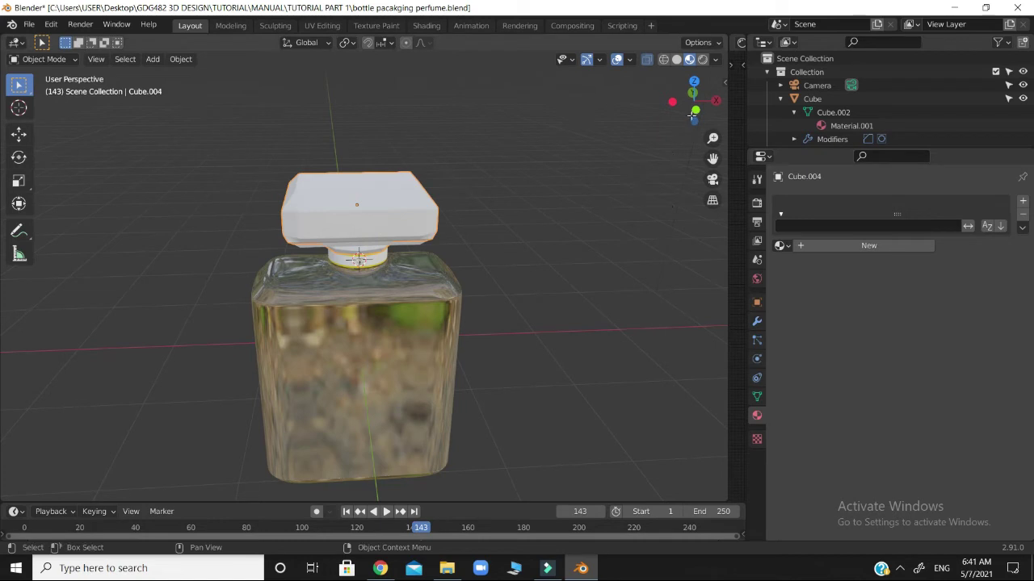
pyautogui.moveTo(692, 116); pyautogui.dragTo(692, 134)
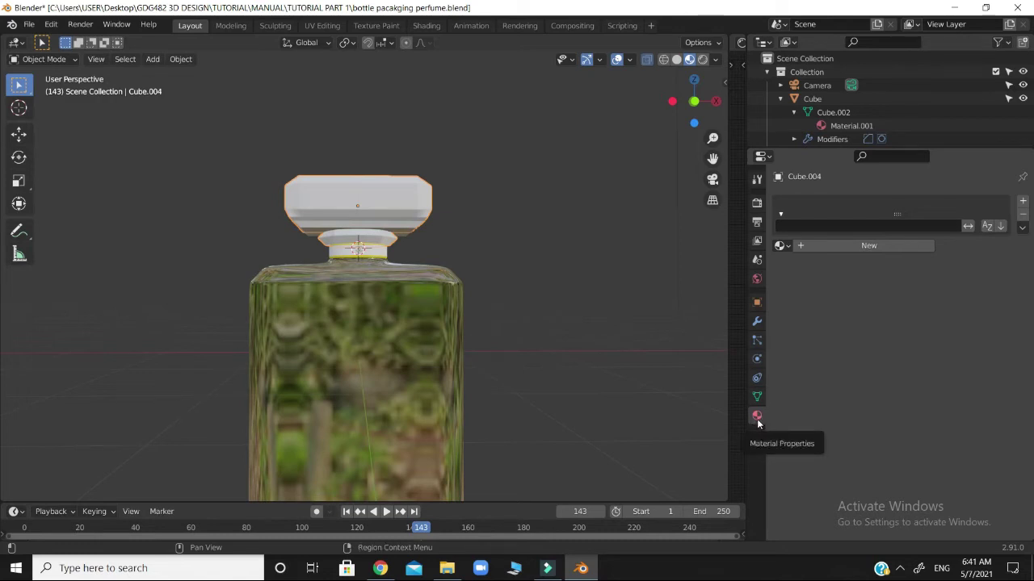
pyautogui.click(855, 246)
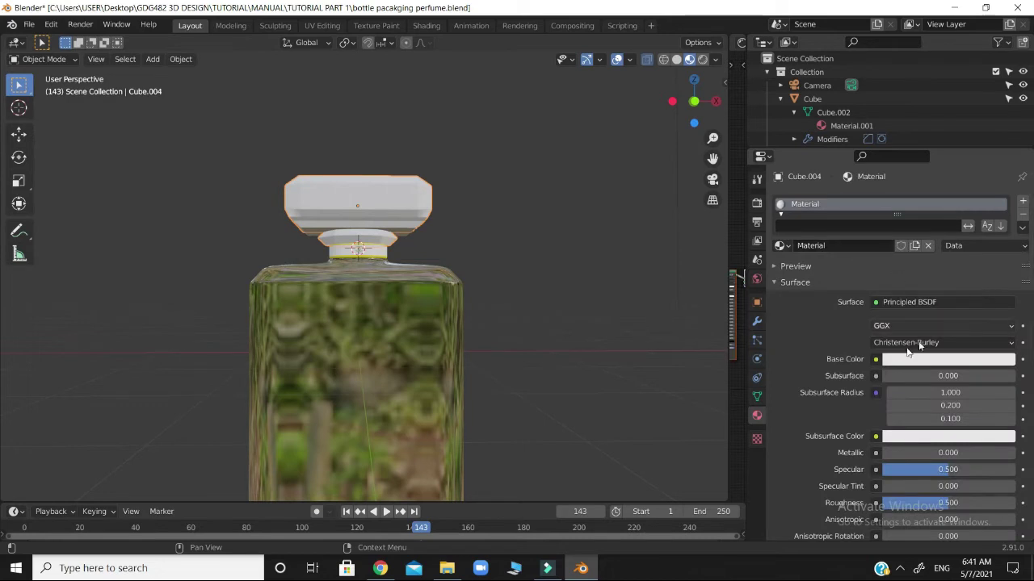
pyautogui.scroll(-1, 979, 355)
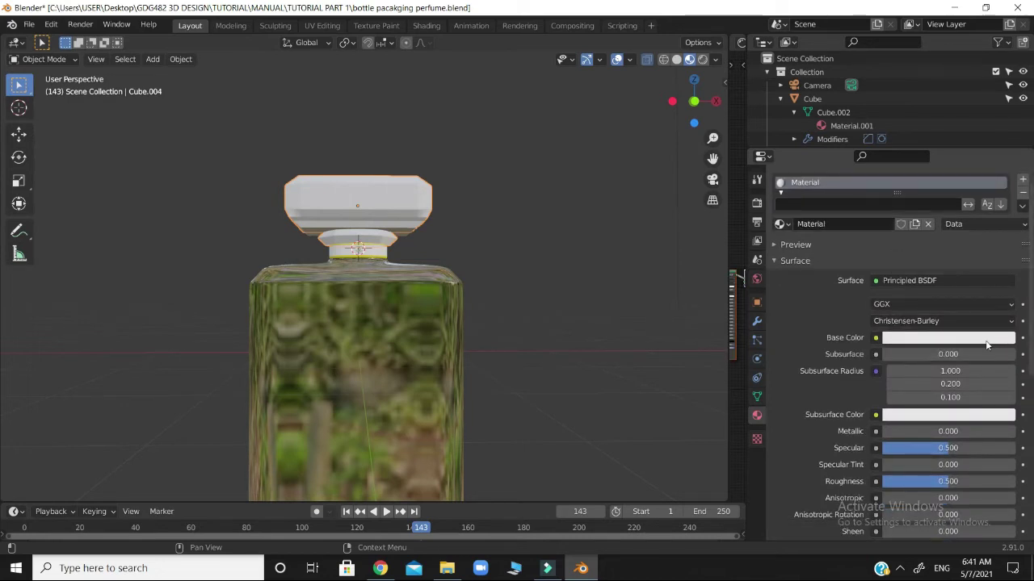
pyautogui.click(987, 339)
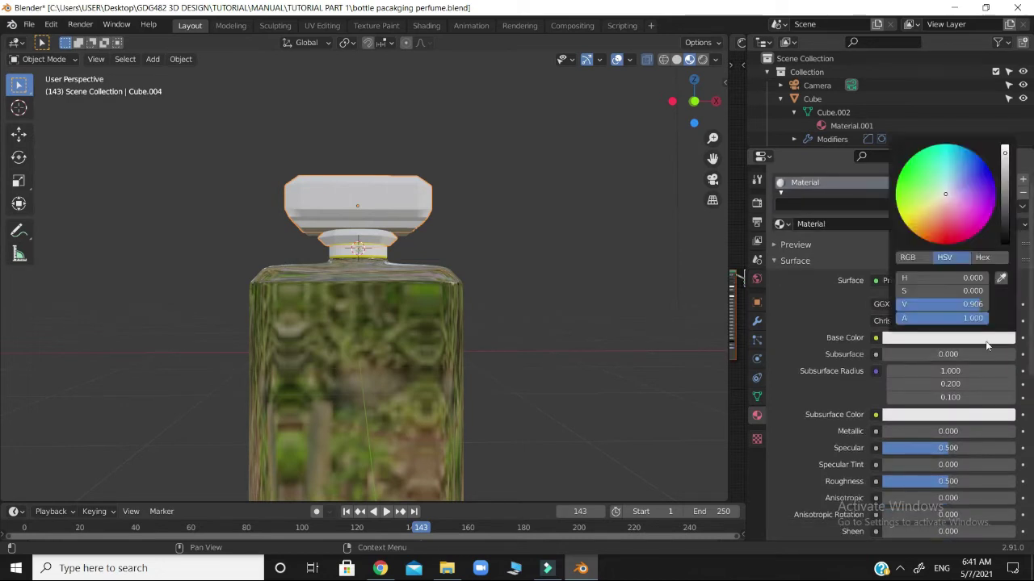
pyautogui.click(1005, 149)
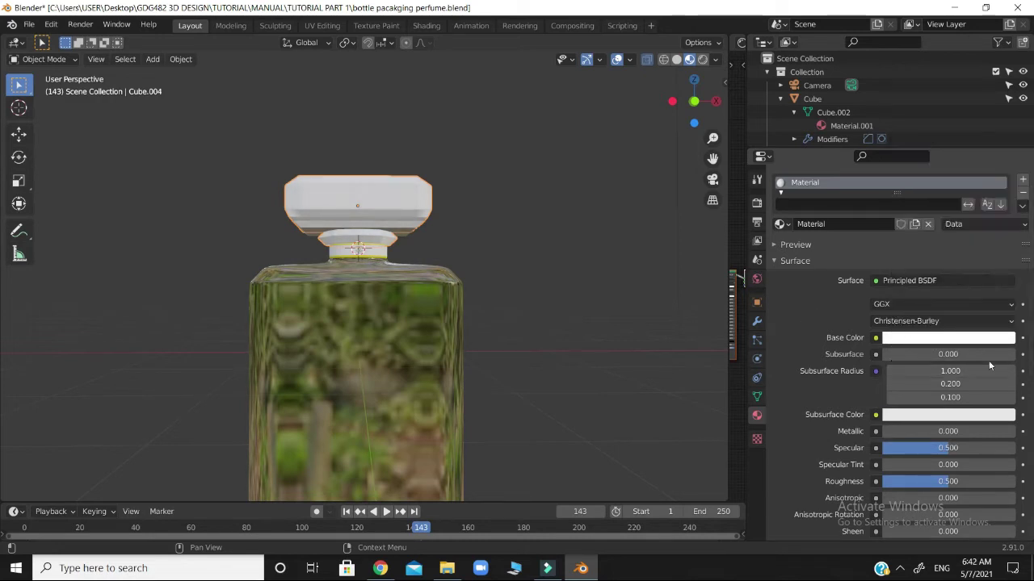
pyautogui.click(975, 339)
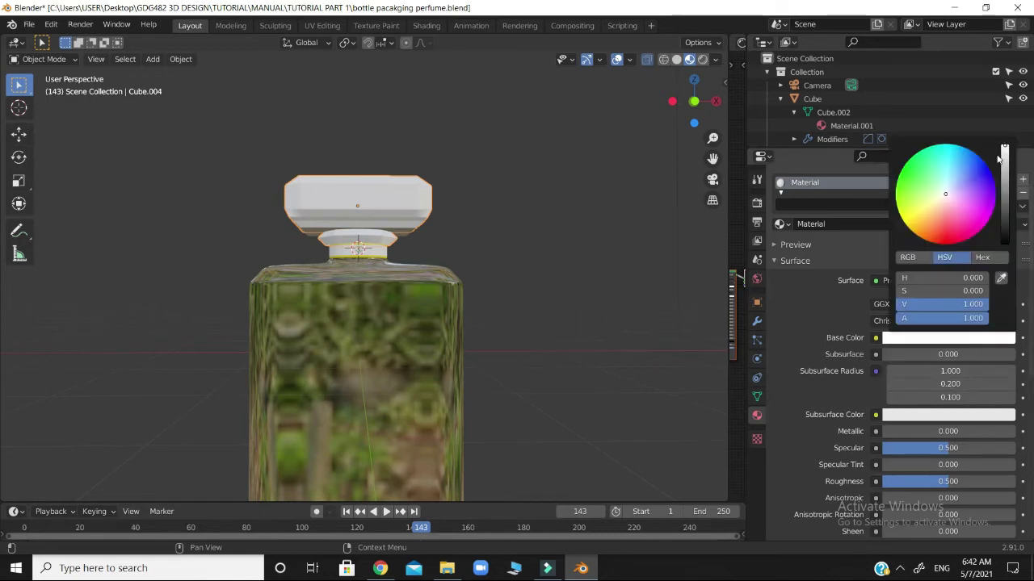
# Step: Make the cap material glass-like by setting Roughness to 0.000 and Transmission to 1.000
pyautogui.scroll(-3, 969, 412)
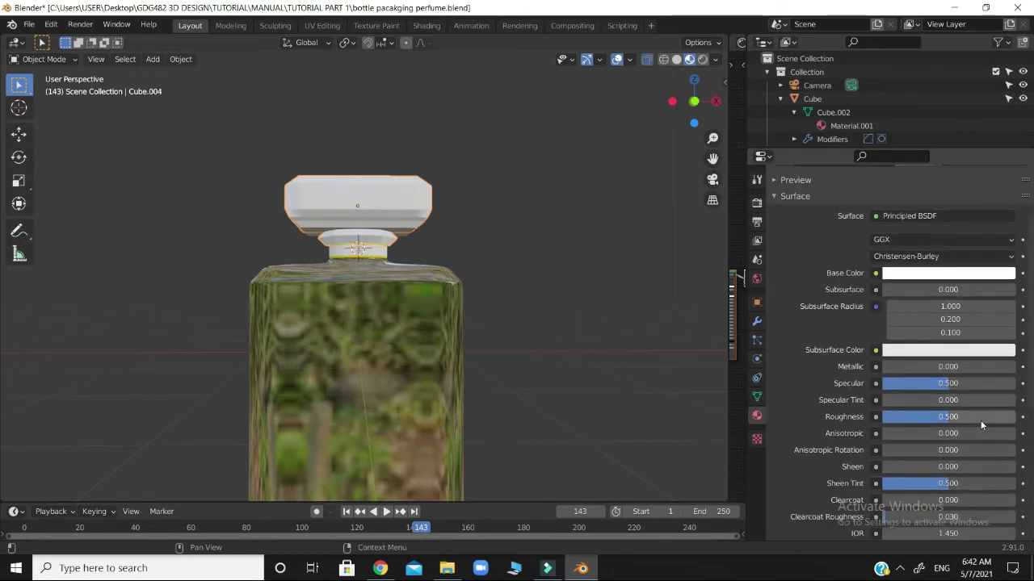
pyautogui.scroll(-2, 979, 425)
pyautogui.moveTo(949, 380); pyautogui.dragTo(882, 380)
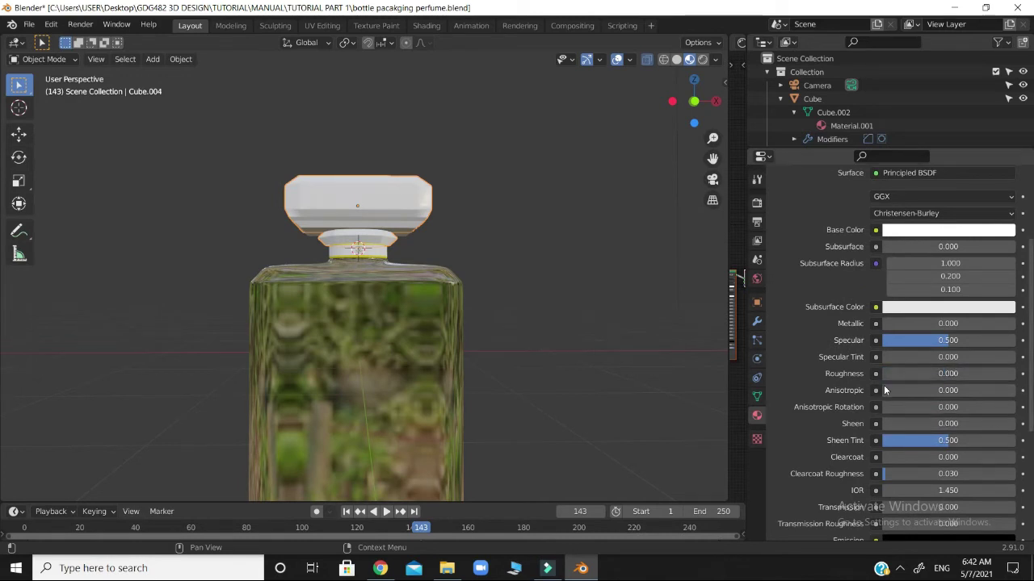
pyautogui.scroll(-2, 965, 404)
pyautogui.scroll(-1, 972, 425)
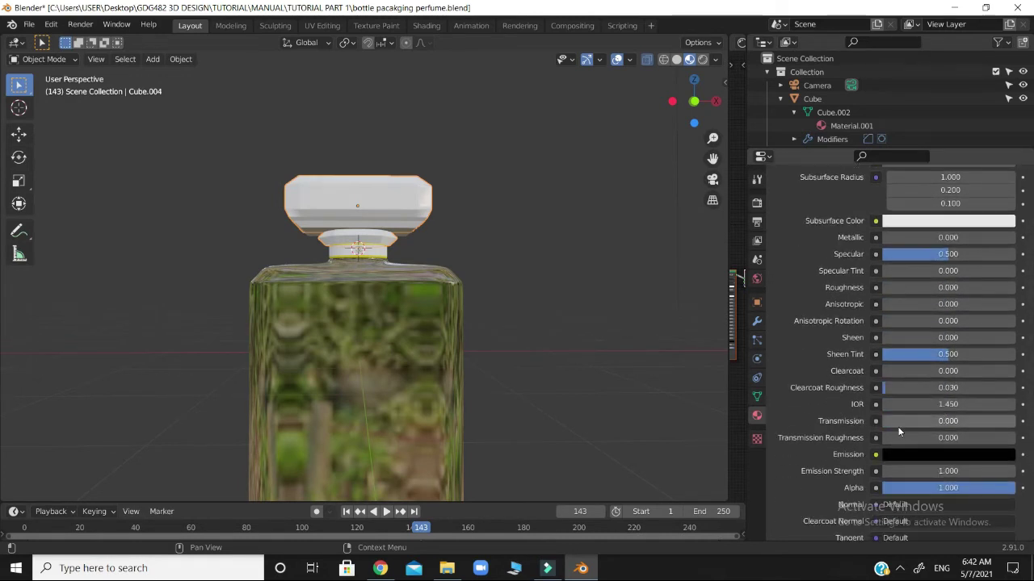
pyautogui.moveTo(949, 421); pyautogui.dragTo(1016, 421)
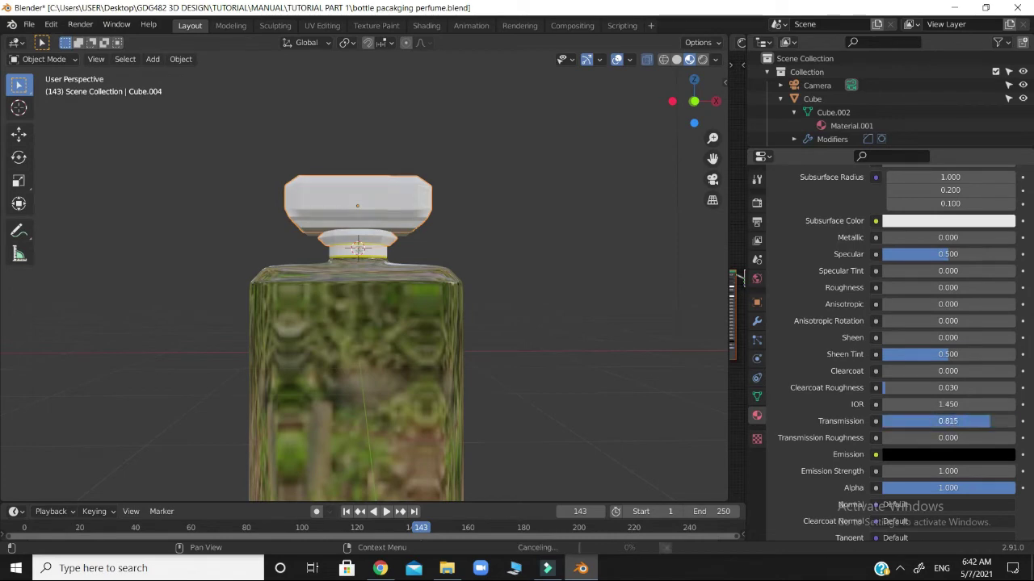
# Step: Examine the glass cap from several angles and compare it with the bottle body's material settings
pyautogui.moveTo(693, 101); pyautogui.dragTo(469, 222)
pyautogui.click(449, 298)
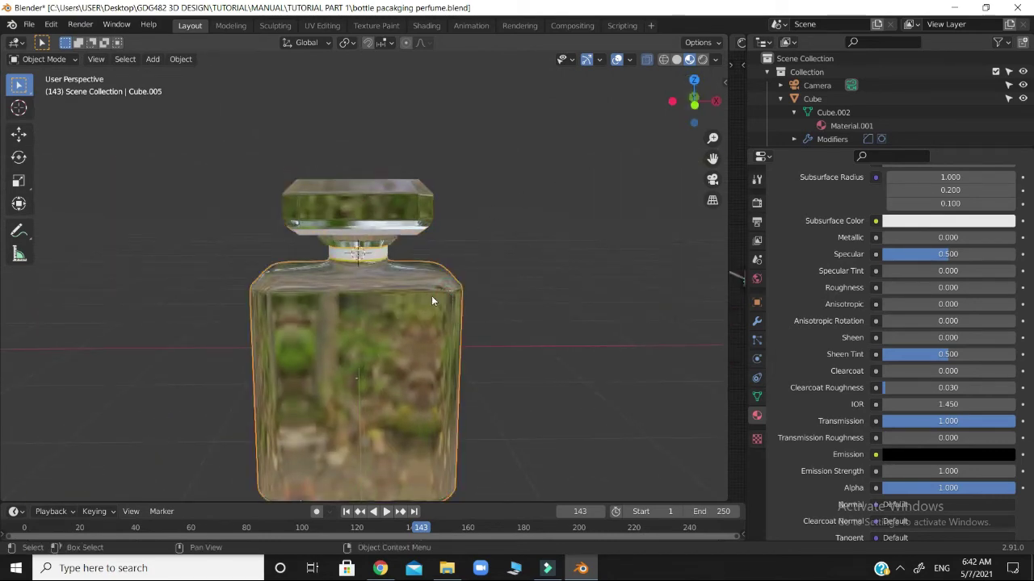
pyautogui.moveTo(680, 113)
pyautogui.mouseDown()
pyautogui.moveTo(680, 84)
pyautogui.moveTo(689, 117)
pyautogui.mouseUp()
pyautogui.scroll(5, 930, 306)
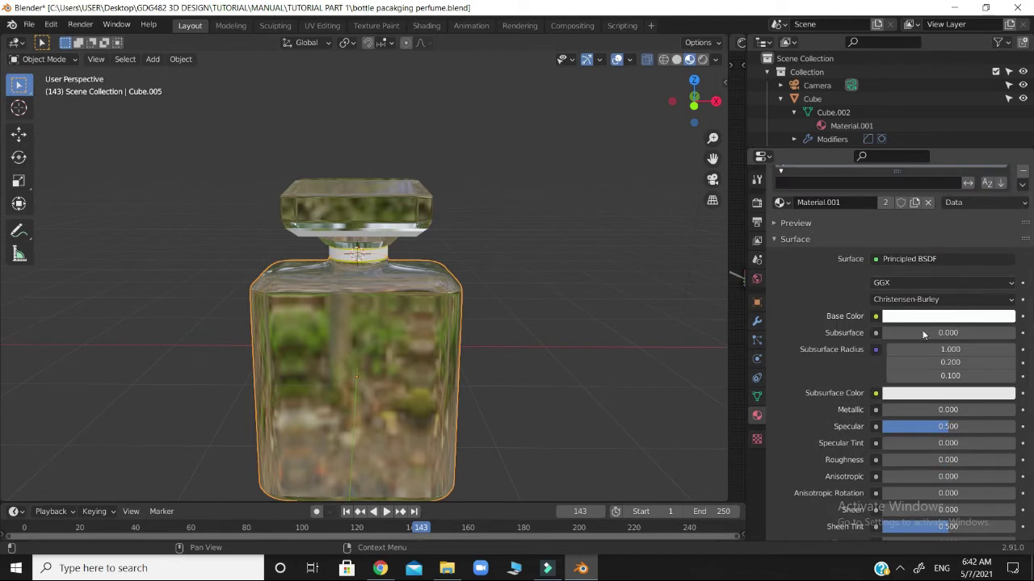
pyautogui.scroll(-3, 946, 392)
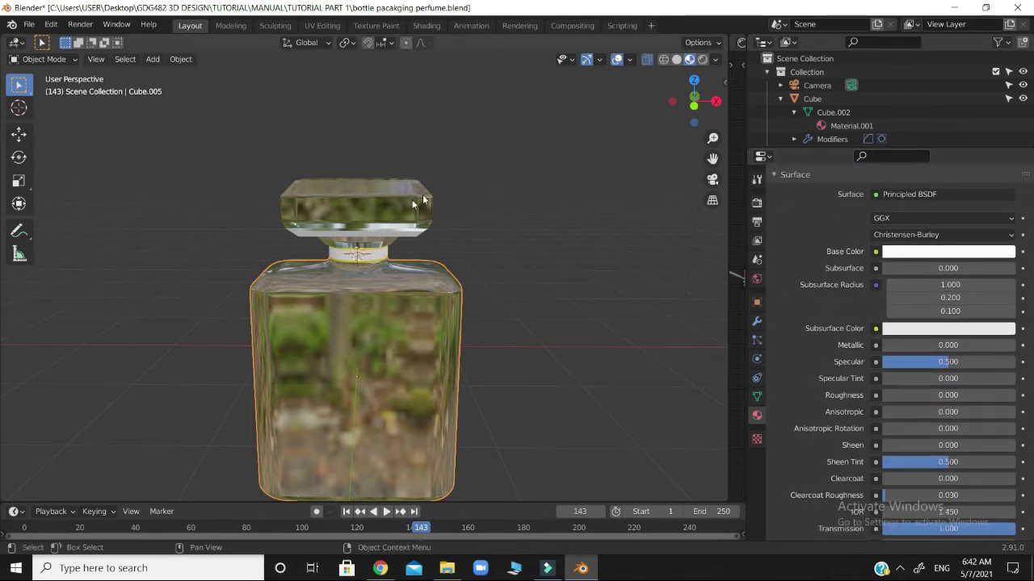
pyautogui.moveTo(681, 105); pyautogui.dragTo(612, 132)
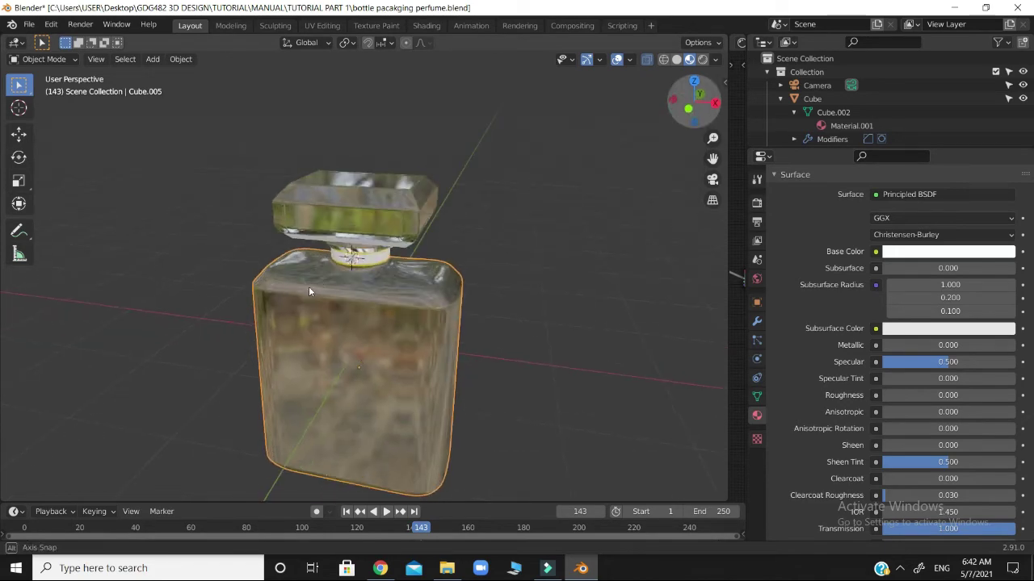
pyautogui.moveTo(682, 104); pyautogui.dragTo(550, 163)
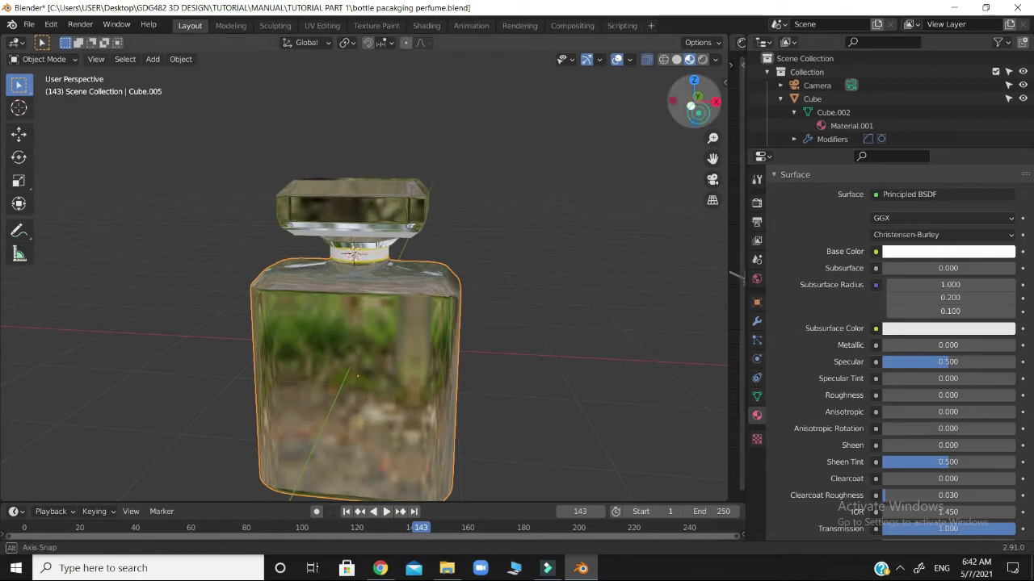
pyautogui.moveTo(690, 103); pyautogui.dragTo(530, 290)
# Step: Examine the branded neck band and its mesh edge loops up close from several angles
pyautogui.scroll(5, 539, 276)
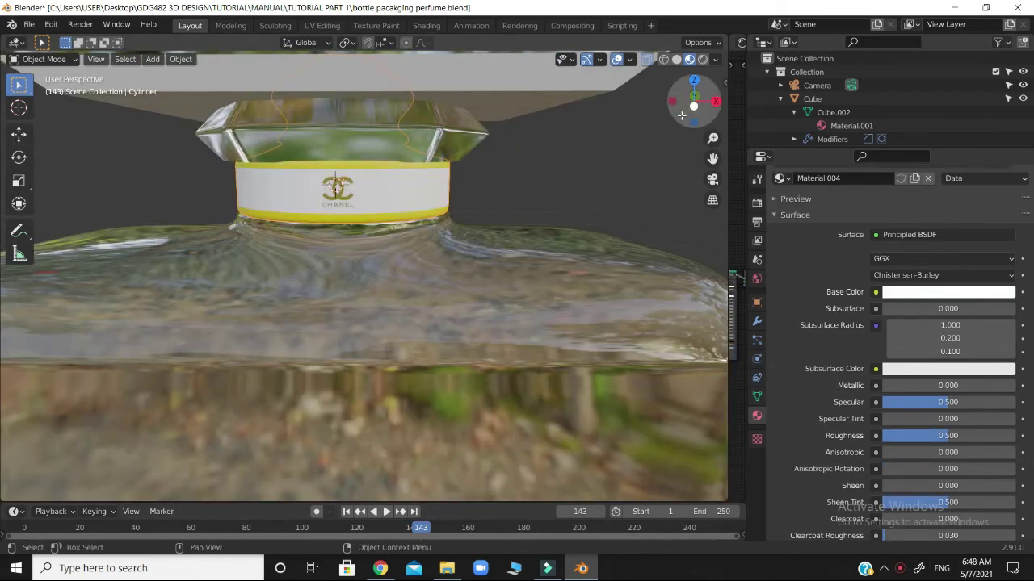
pyautogui.moveTo(364, 266); pyautogui.dragTo(399, 205, button='middle')
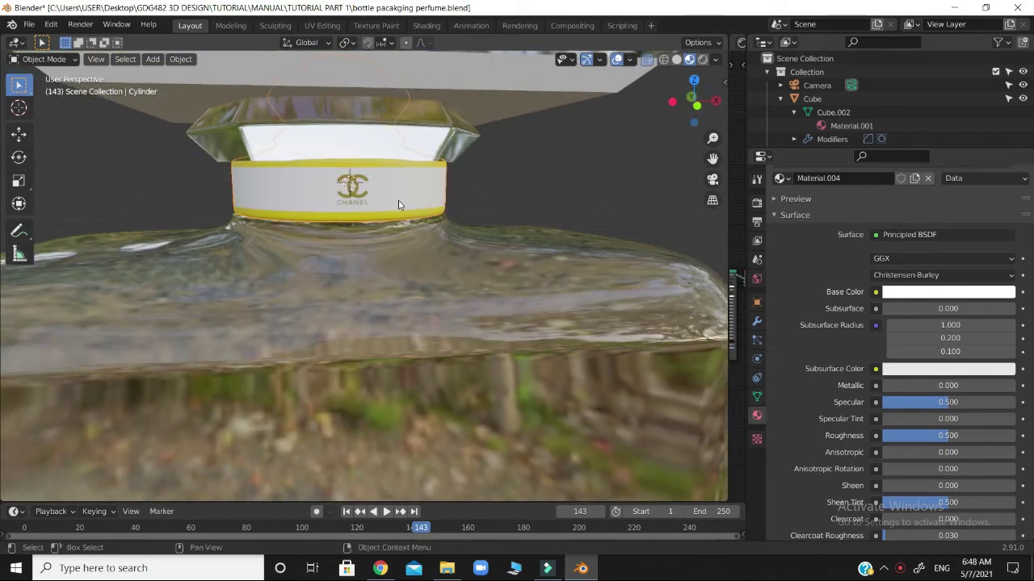
pyautogui.press('Tab')
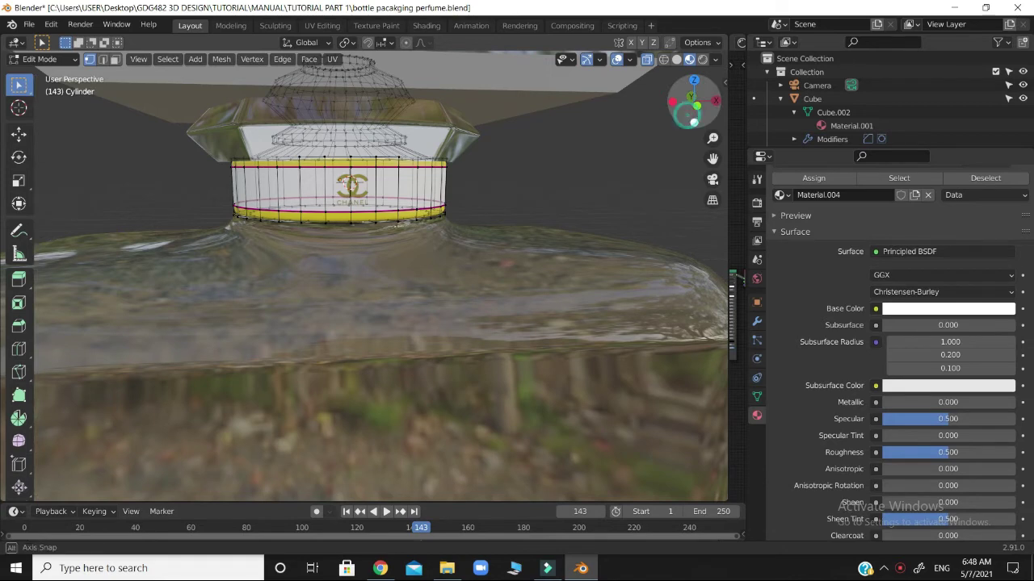
pyautogui.moveTo(685, 103); pyautogui.dragTo(705, 105)
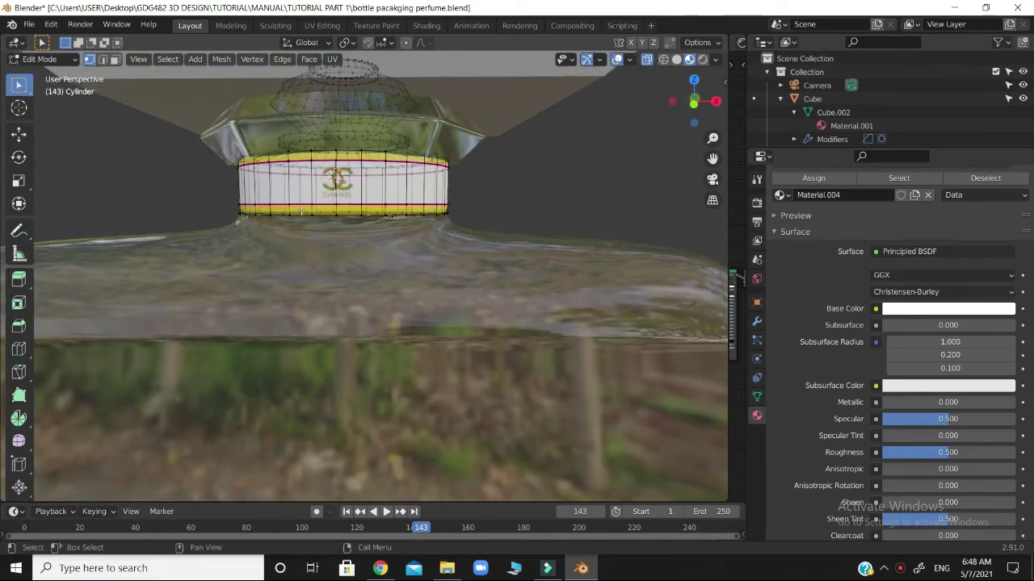
pyautogui.moveTo(693, 104); pyautogui.dragTo(688, 108)
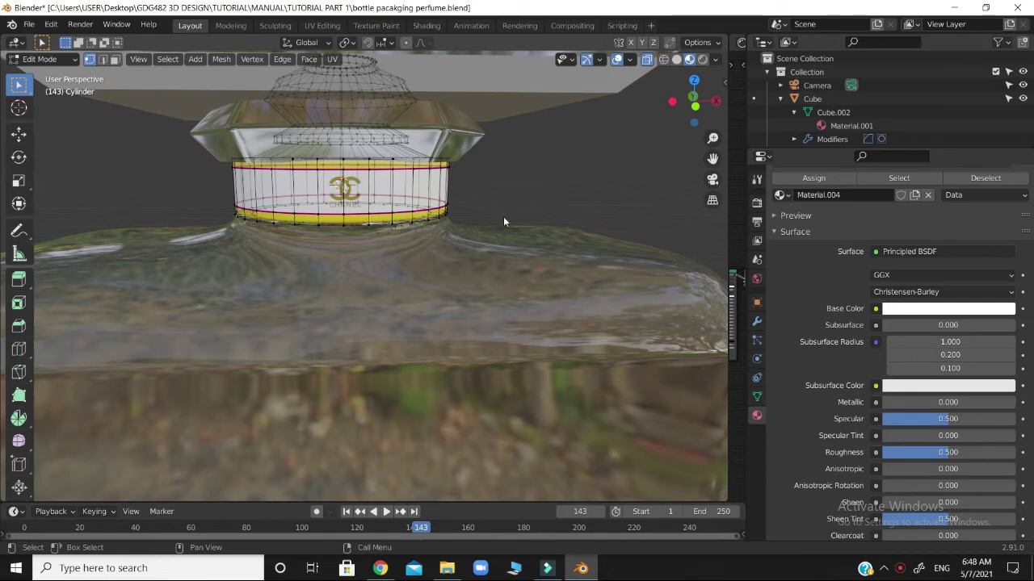
pyautogui.press('Tab')
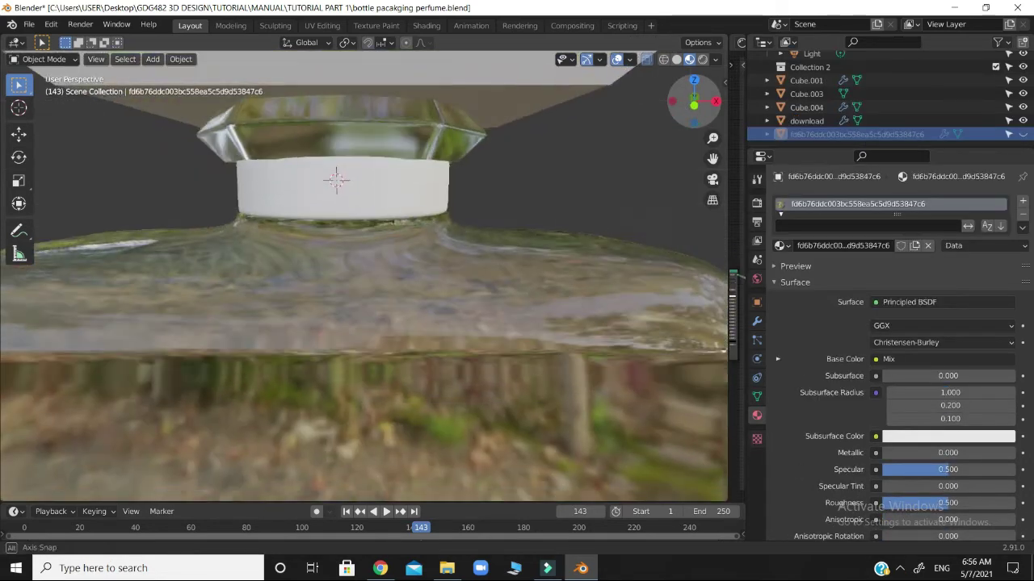
# Step: Select the plain white neck cylinder and open its mesh for editing in front orthographic view
pyautogui.moveTo(693, 102); pyautogui.dragTo(678, 84)
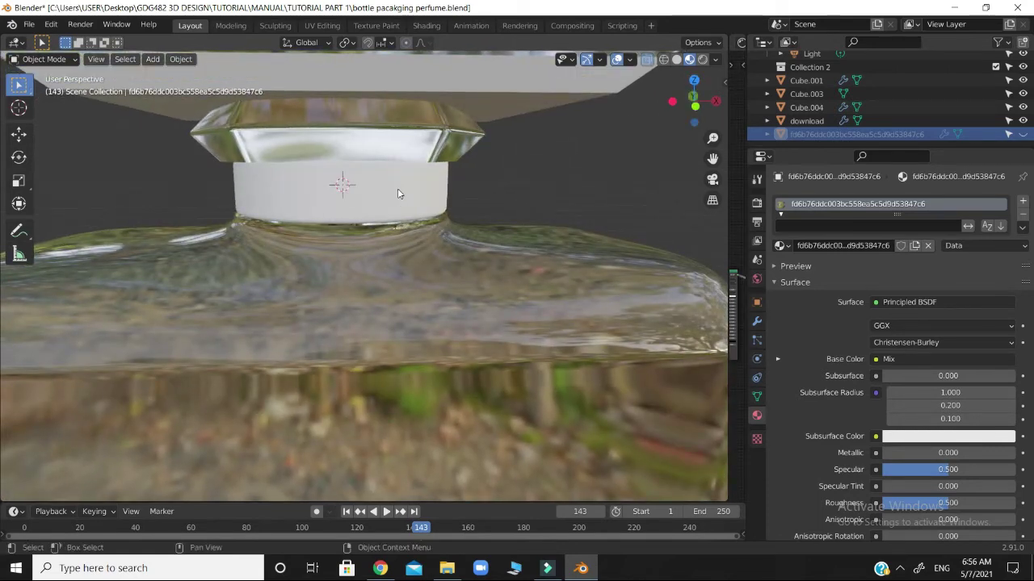
pyautogui.click(438, 188)
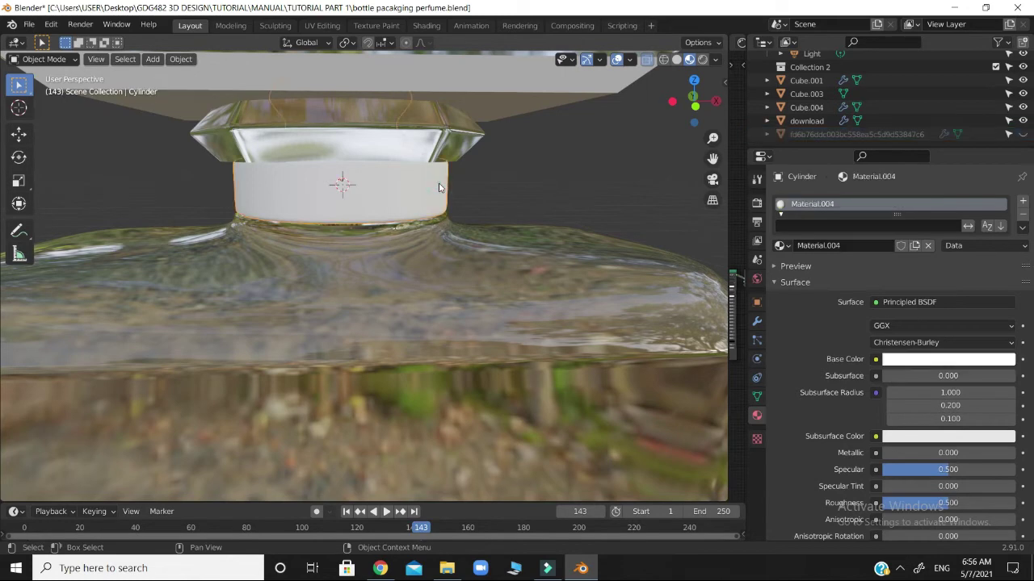
pyautogui.press('Tab')
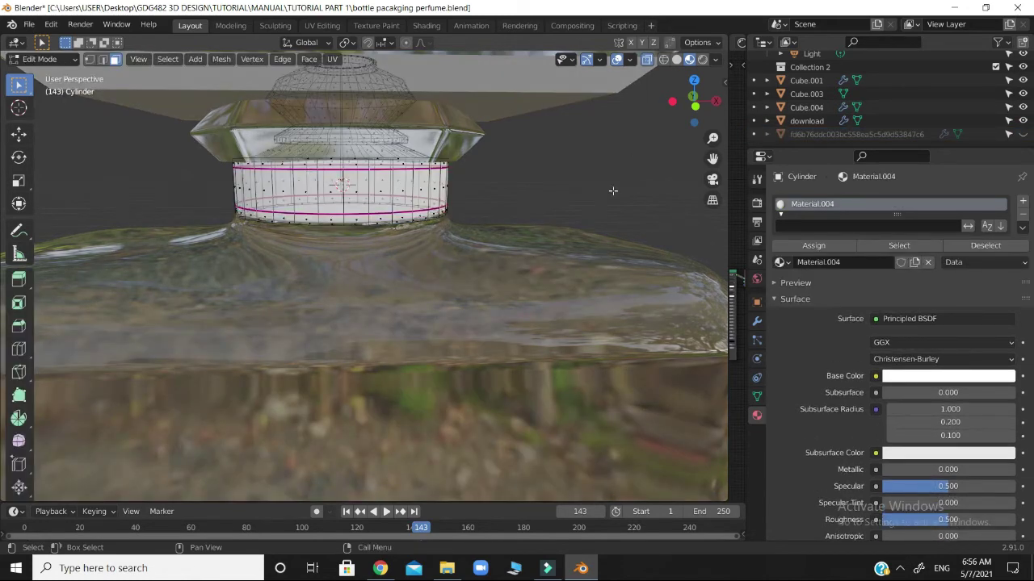
pyautogui.scroll(3, 613, 191)
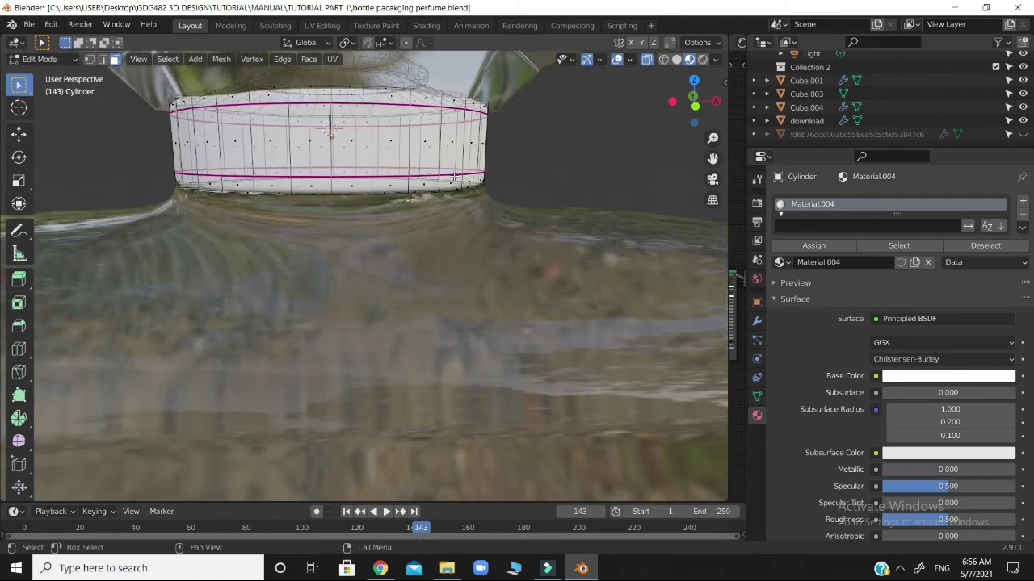
pyautogui.press('KP_1')
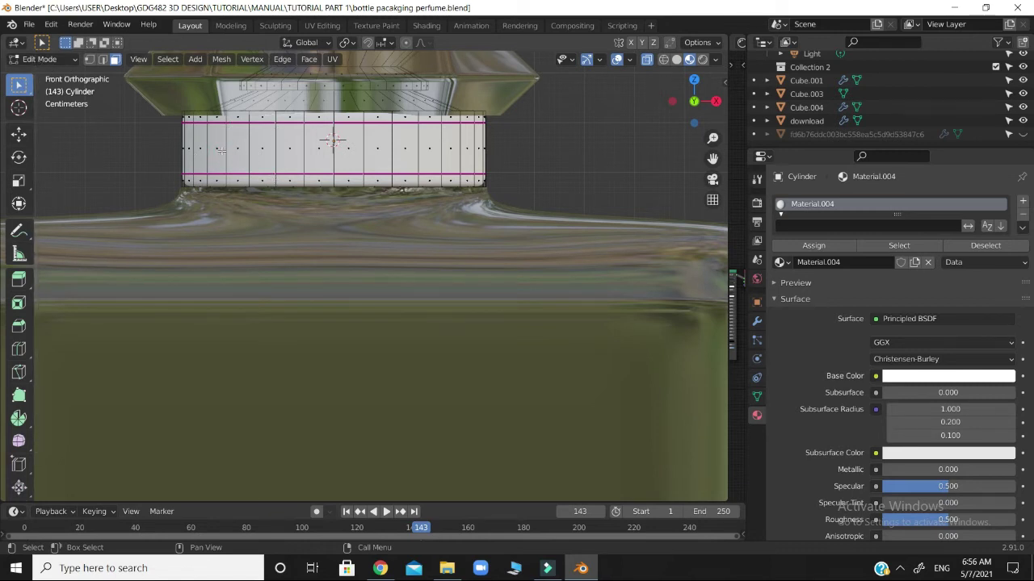
pyautogui.press('Tab')
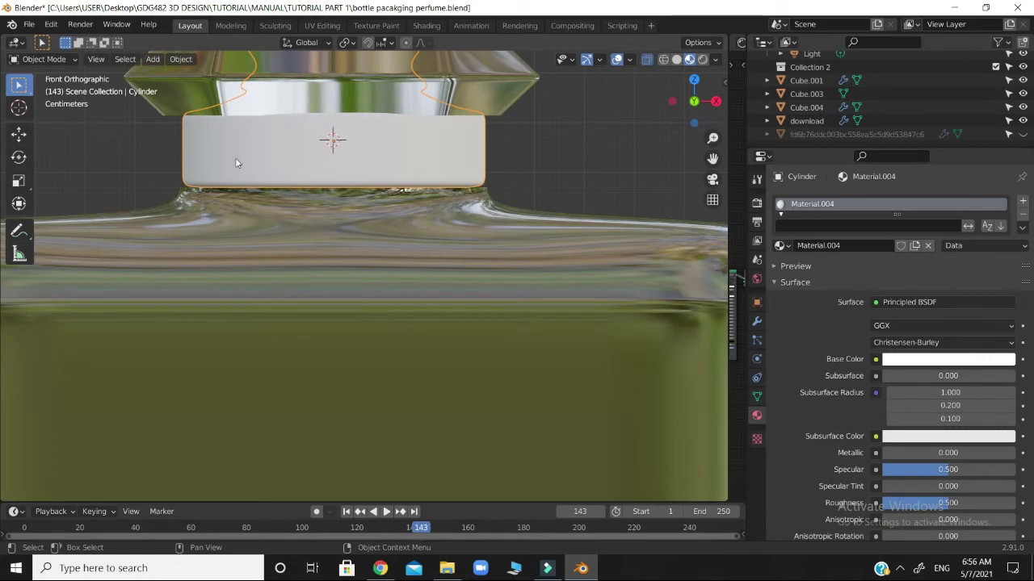
pyautogui.press('Tab')
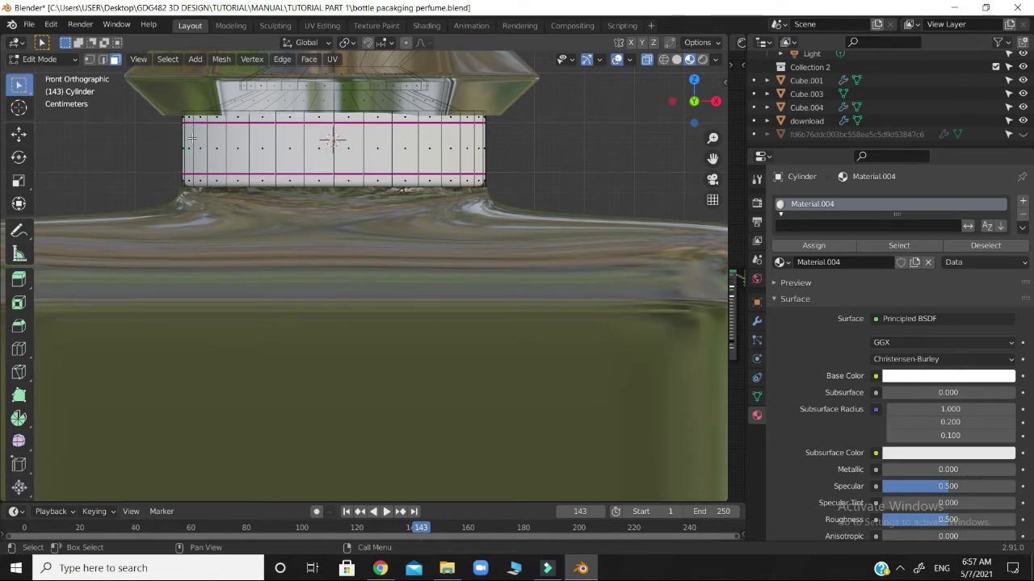
# Step: Add two horizontal loop cuts around the neck band between its marked edge loops, with a slide factor of 0.194
pyautogui.press('2')
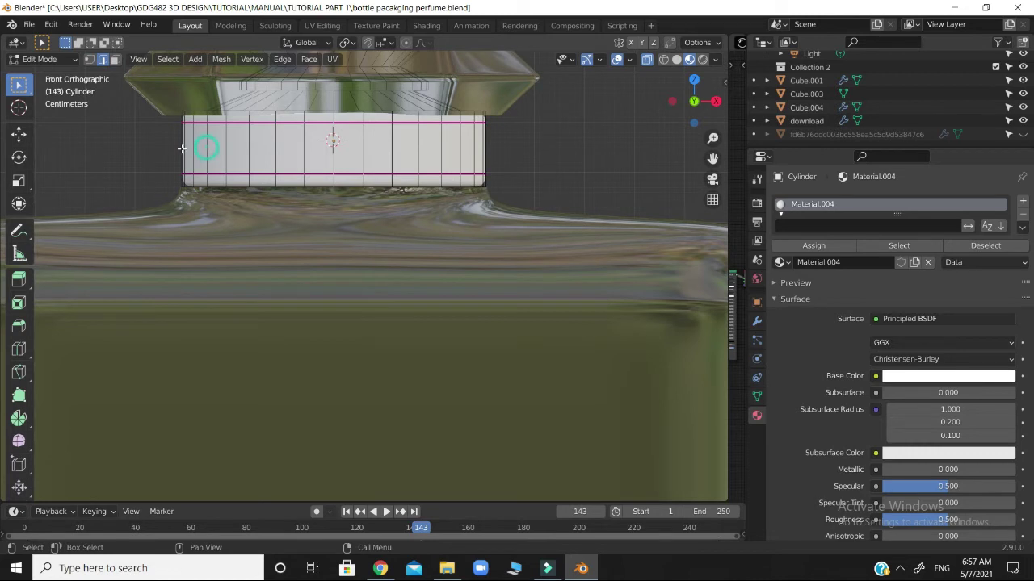
pyautogui.click(207, 148)
pyautogui.press('a')
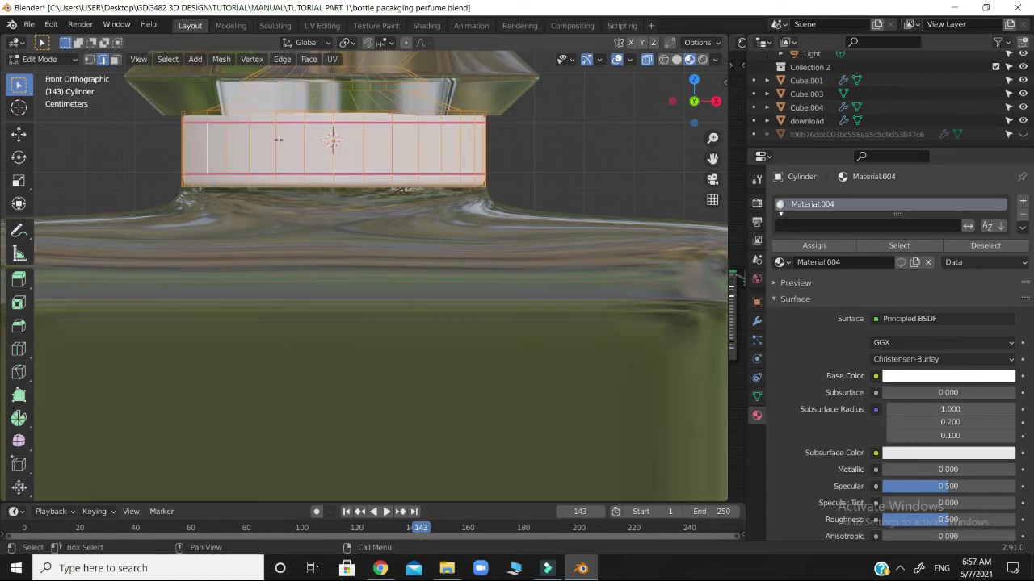
pyautogui.press('ctrl')
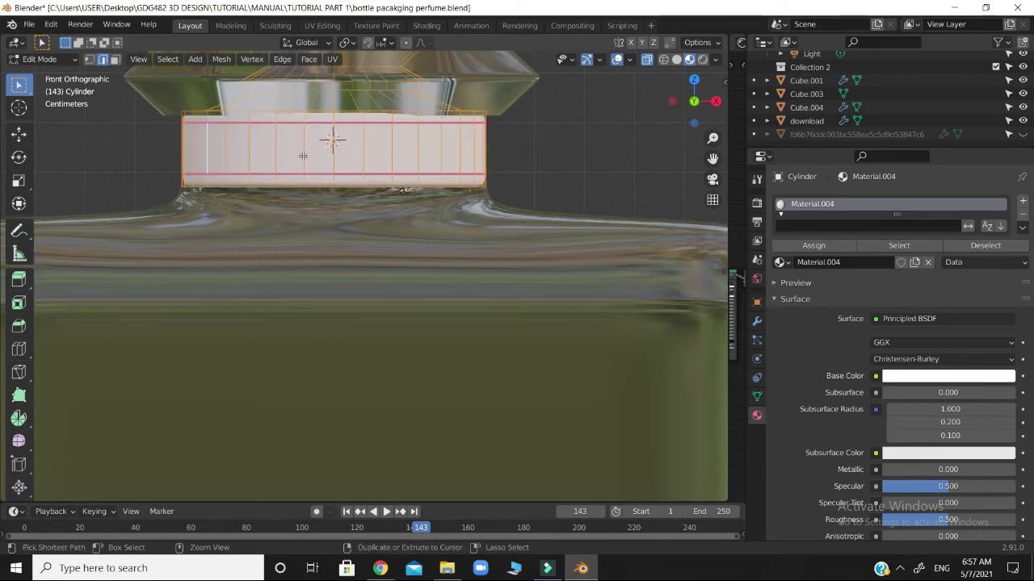
pyautogui.hotkey('ctrl', 'r')
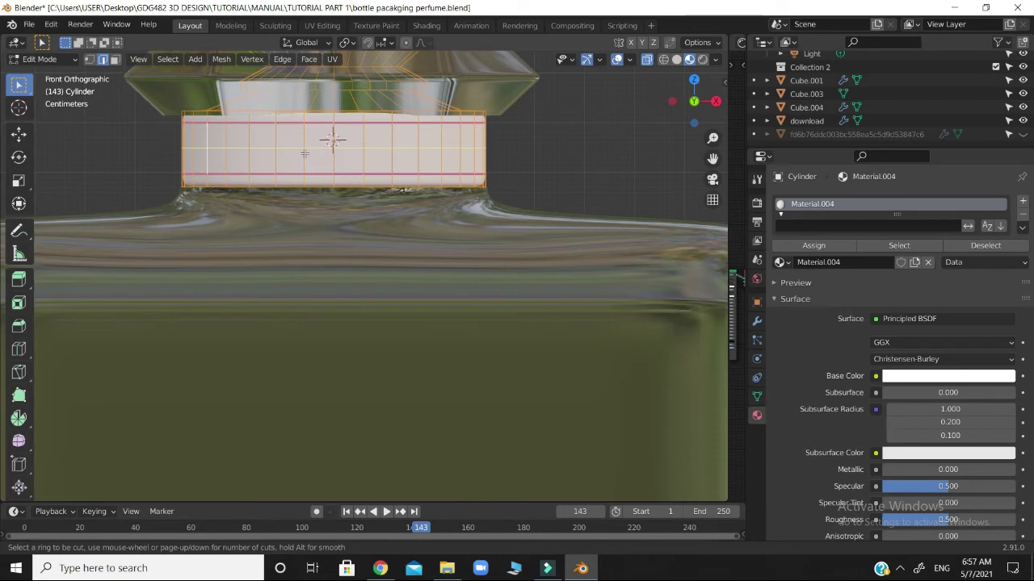
pyautogui.scroll(1, 305, 151)
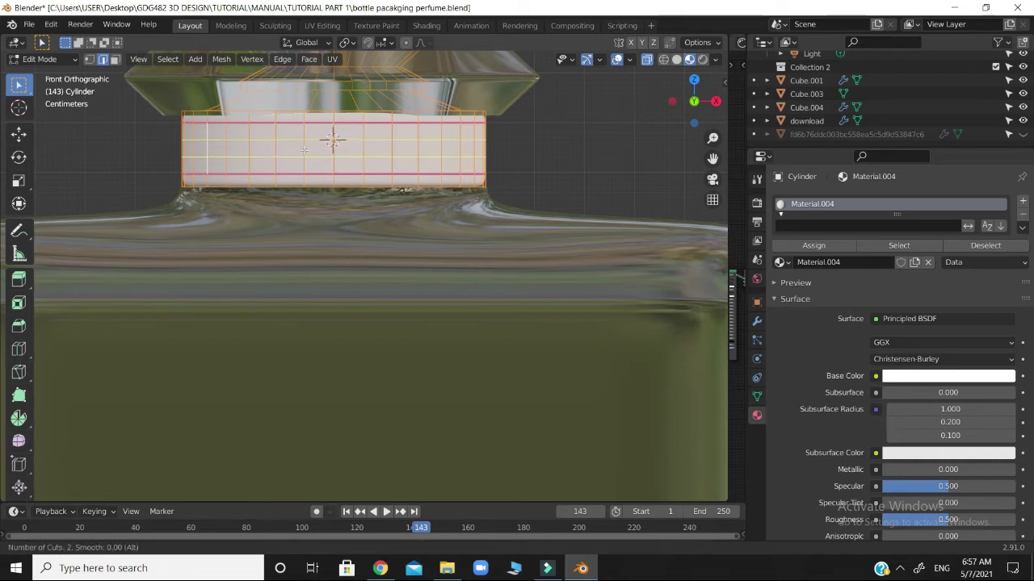
pyautogui.scroll(1, 305, 151)
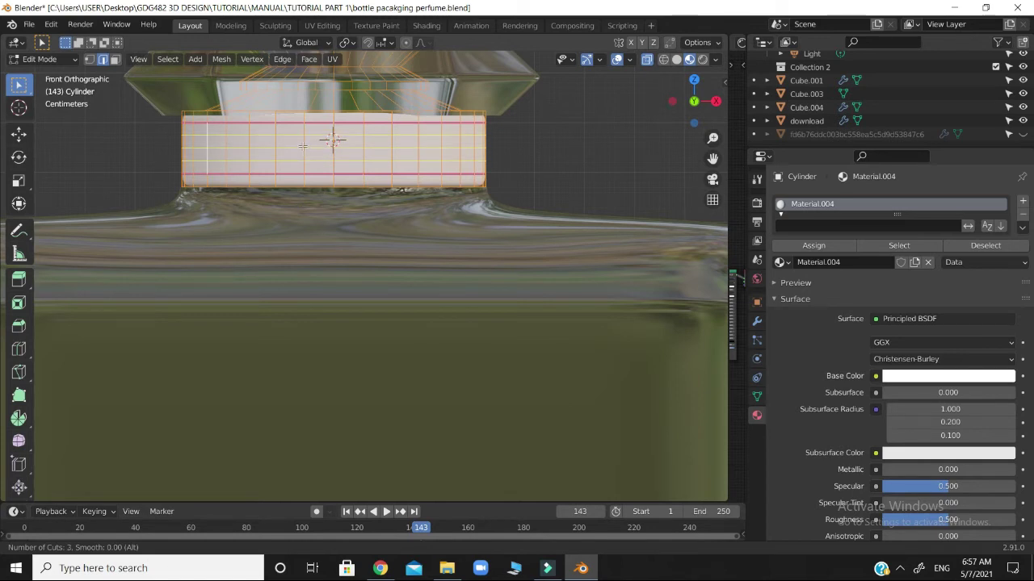
pyautogui.scroll(-2, 303, 146)
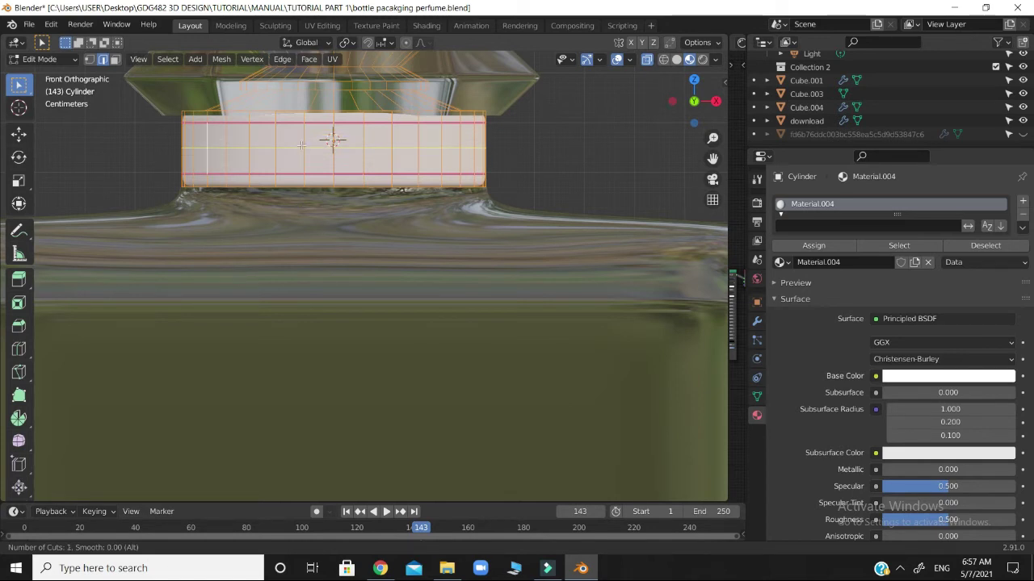
pyautogui.scroll(1, 301, 145)
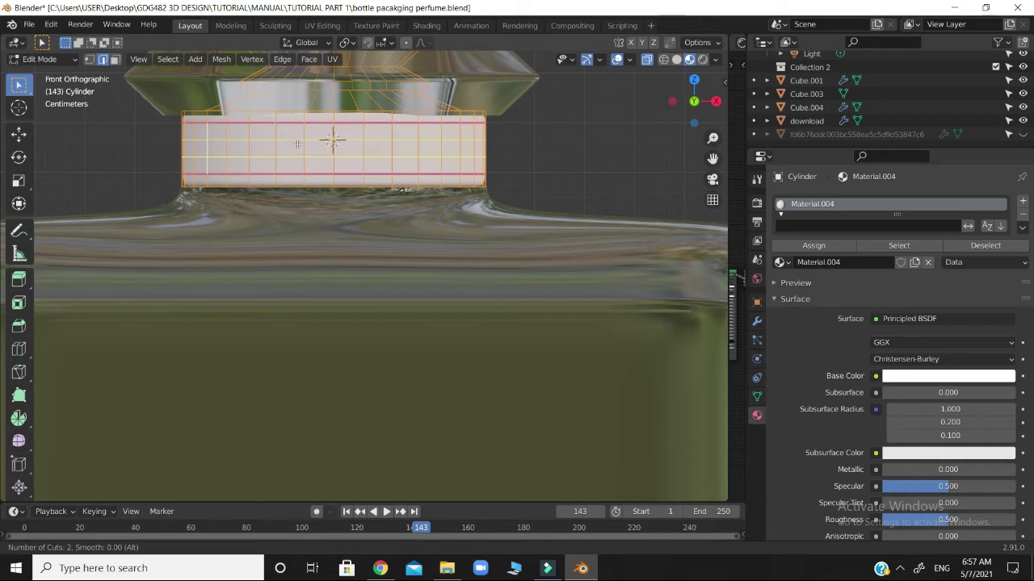
pyautogui.click(297, 143)
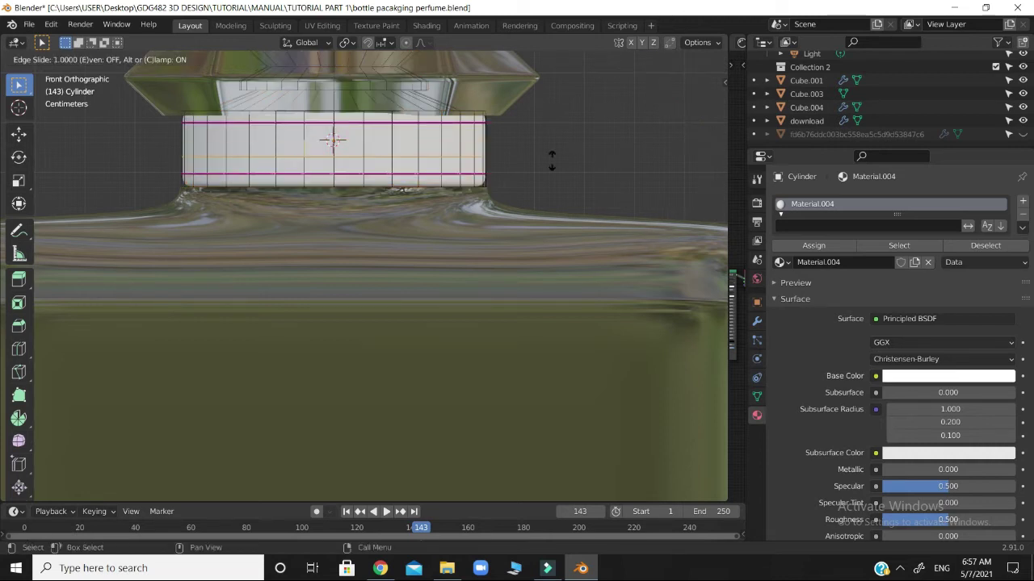
pyautogui.click(476, 147)
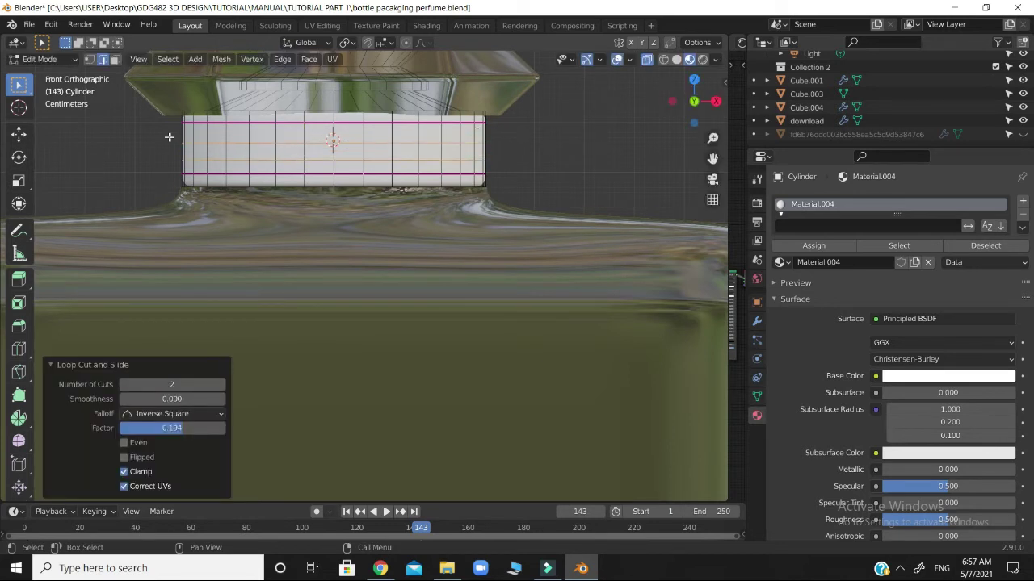
# Step: Raise the upper new edge loop of the neck band along Z by about 0.035 m
pyautogui.moveTo(169, 136); pyautogui.dragTo(495, 154)
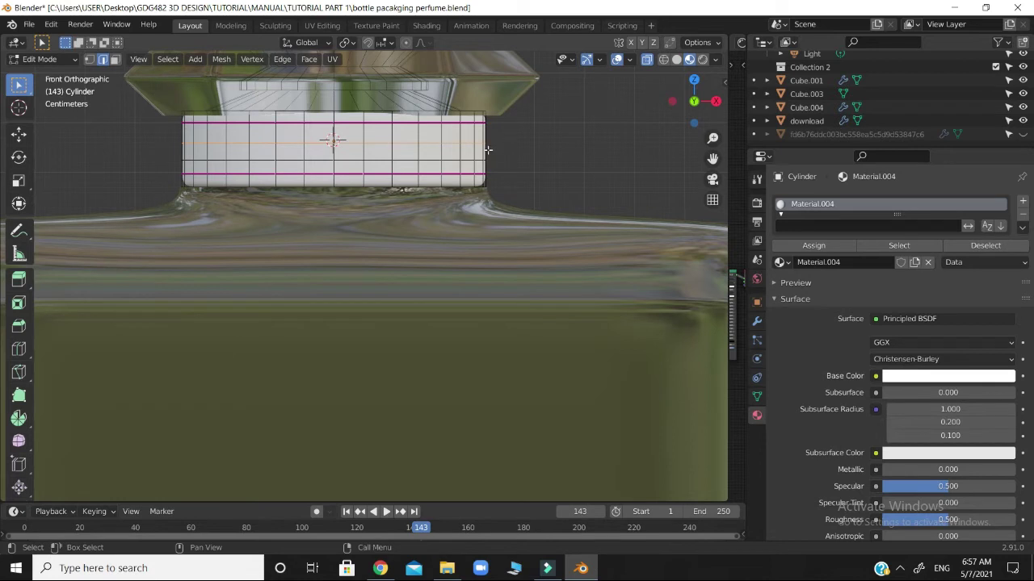
pyautogui.press('g')
pyautogui.press('z')
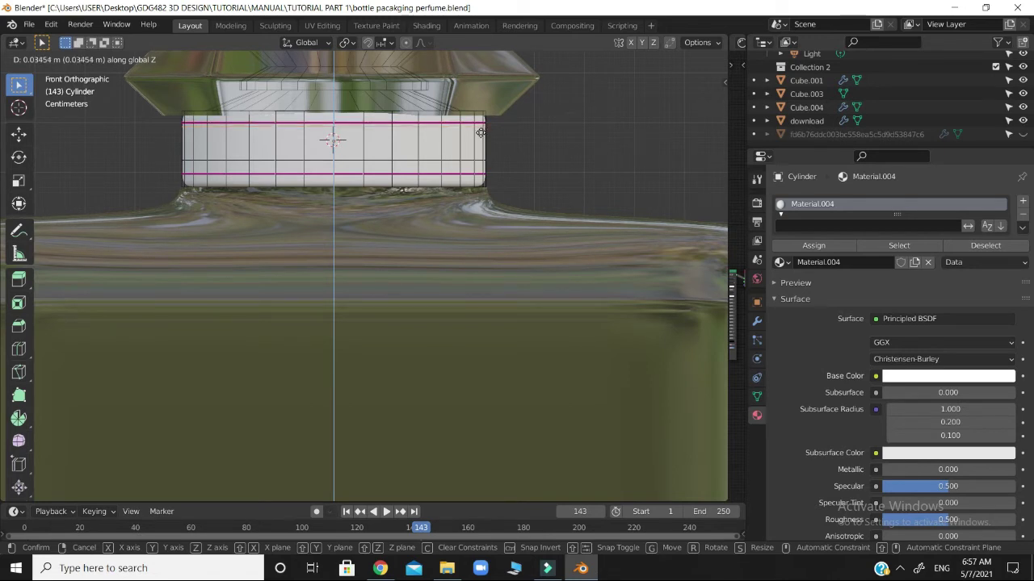
pyautogui.click(492, 134)
# Step: Undo the edge loop move and the two loop cuts, and clear the mesh selection
pyautogui.hotkey('ctrl', 'z')
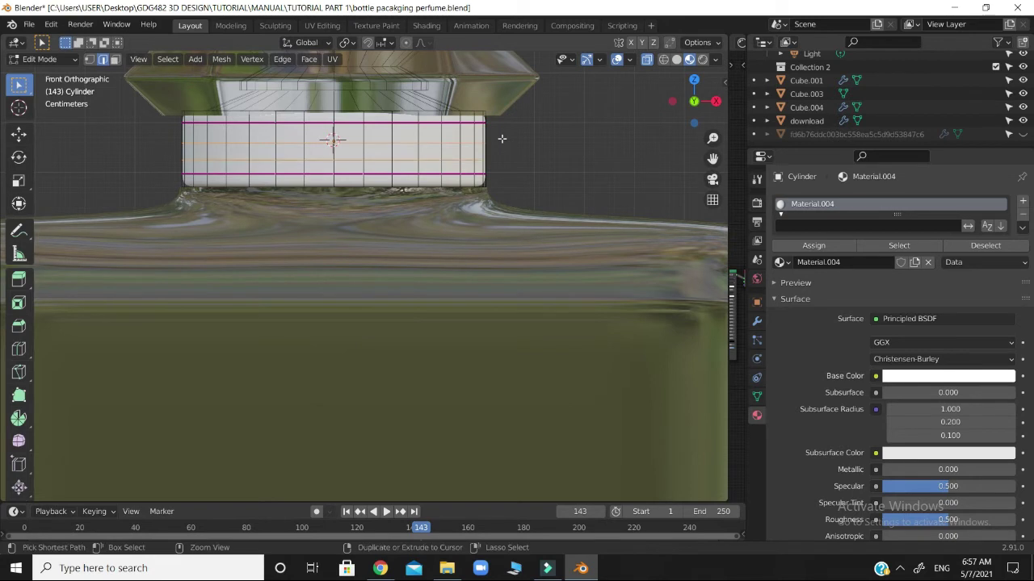
pyautogui.hotkey('ctrl', 'l')
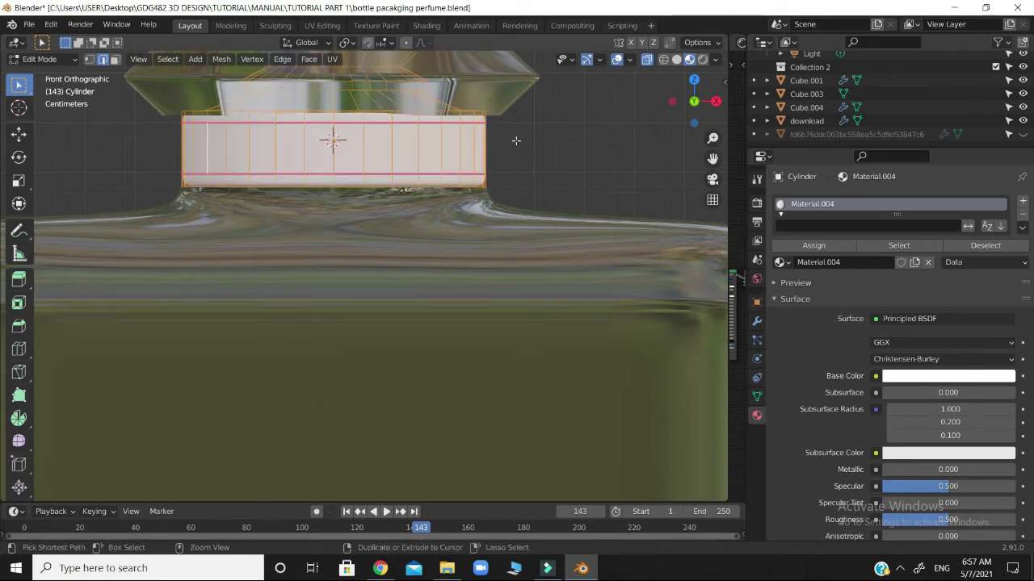
pyautogui.click(532, 151)
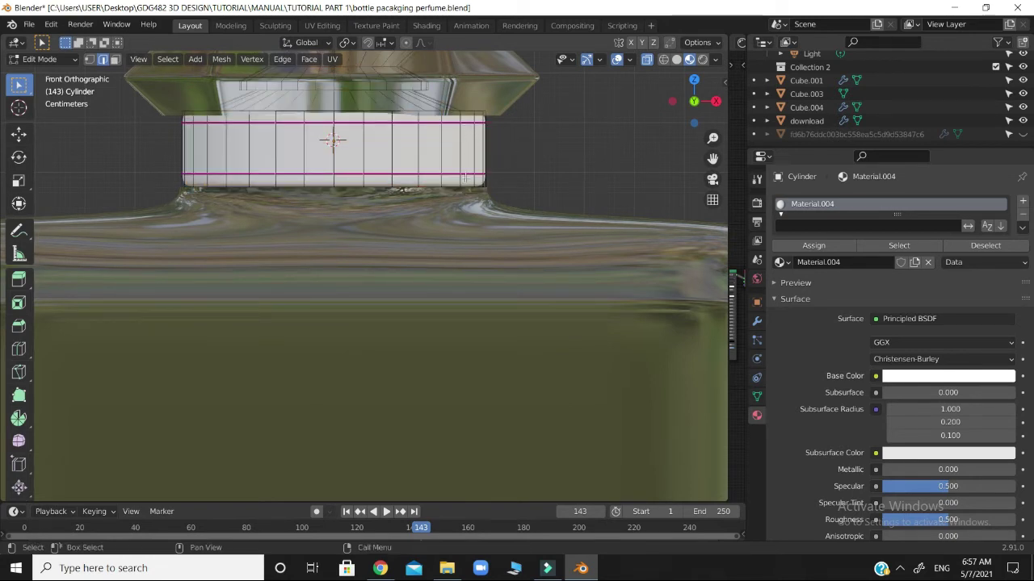
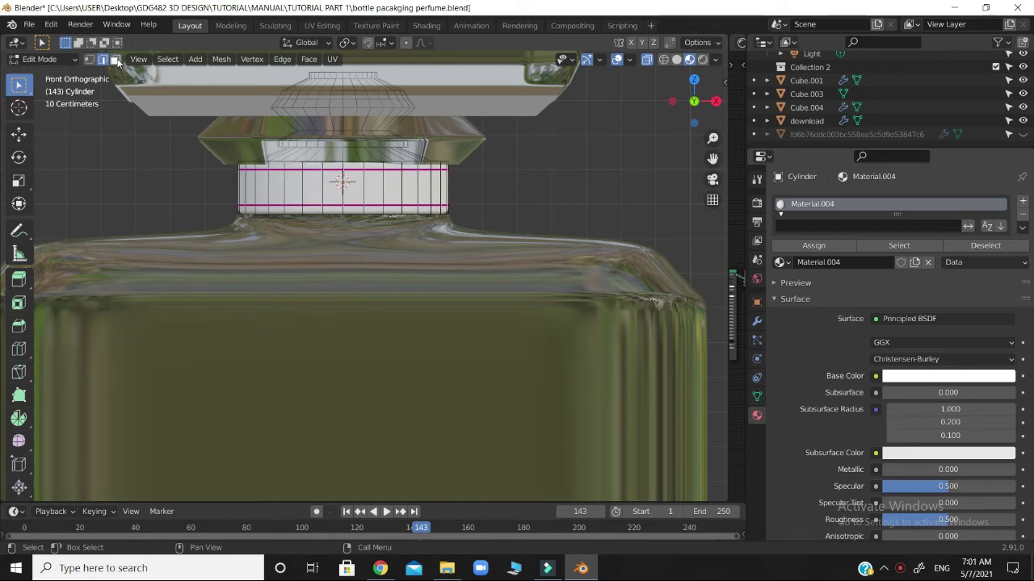
# Step: Select all faces of the neck cylinder and open the base color of its material for editing
pyautogui.click(114, 59)
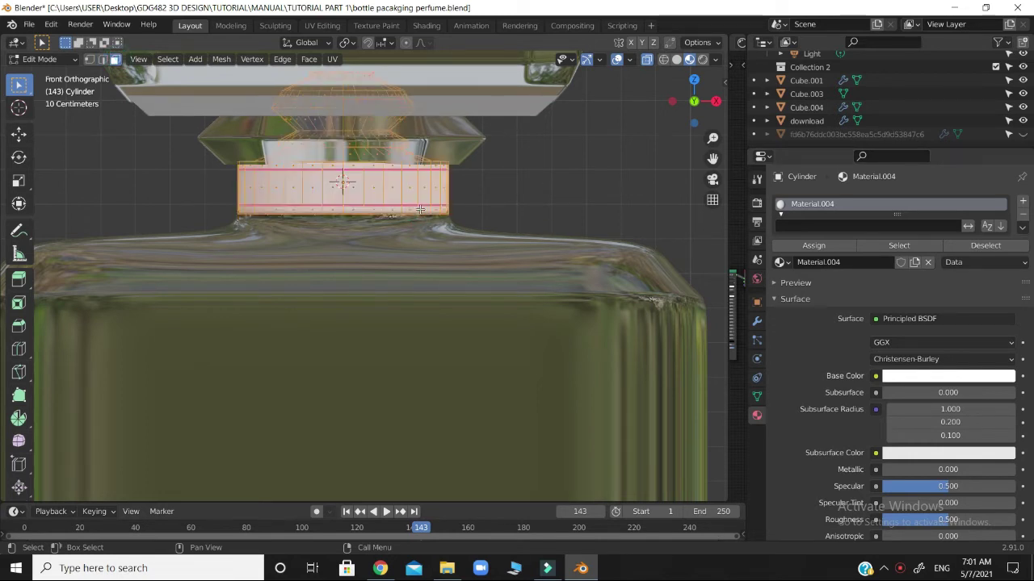
pyautogui.press('a')
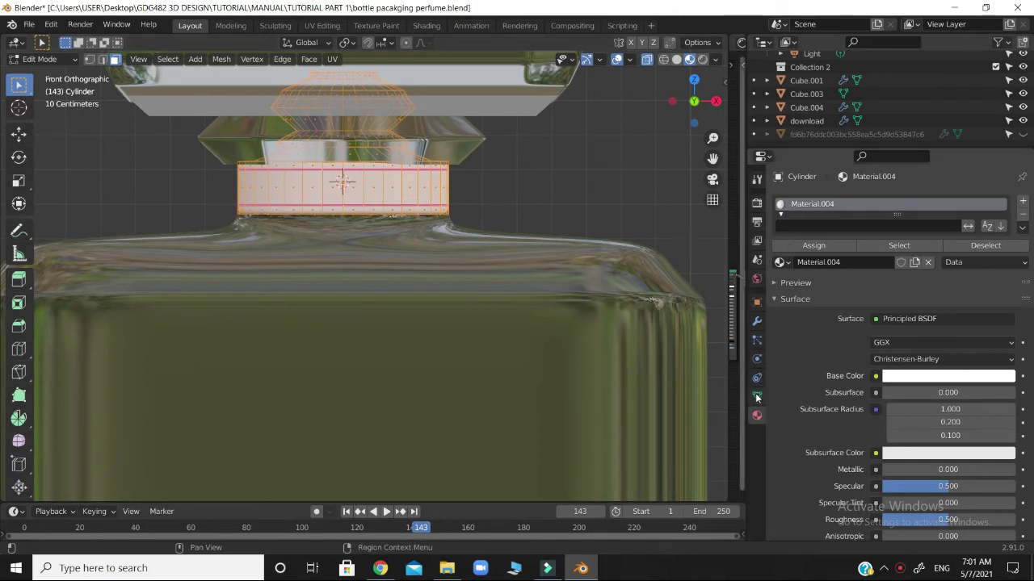
pyautogui.click(927, 378)
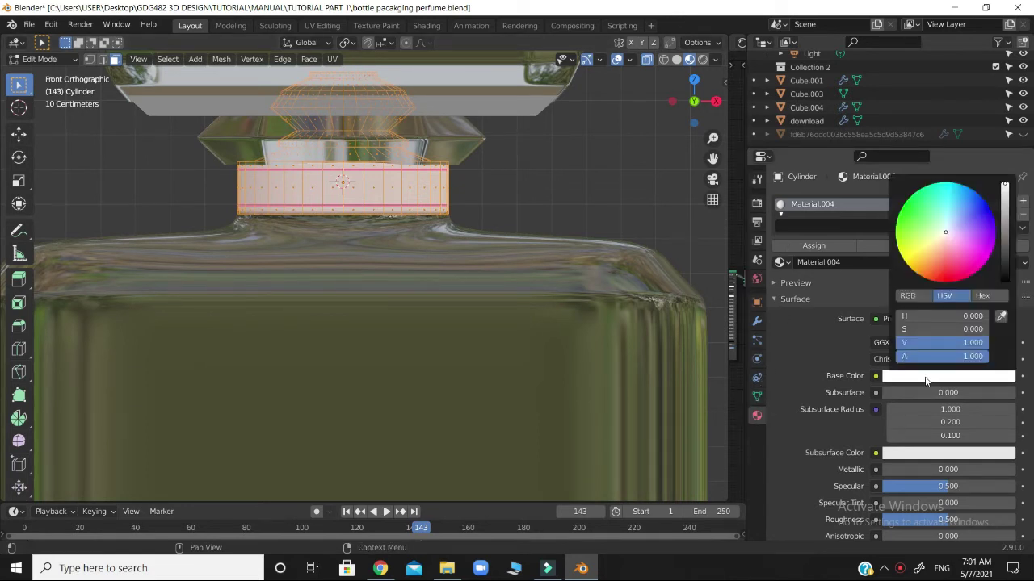
# Step: Switch to Chrome and search Google for "gold color hex"
pyautogui.hotkey('alt', 'Tab')
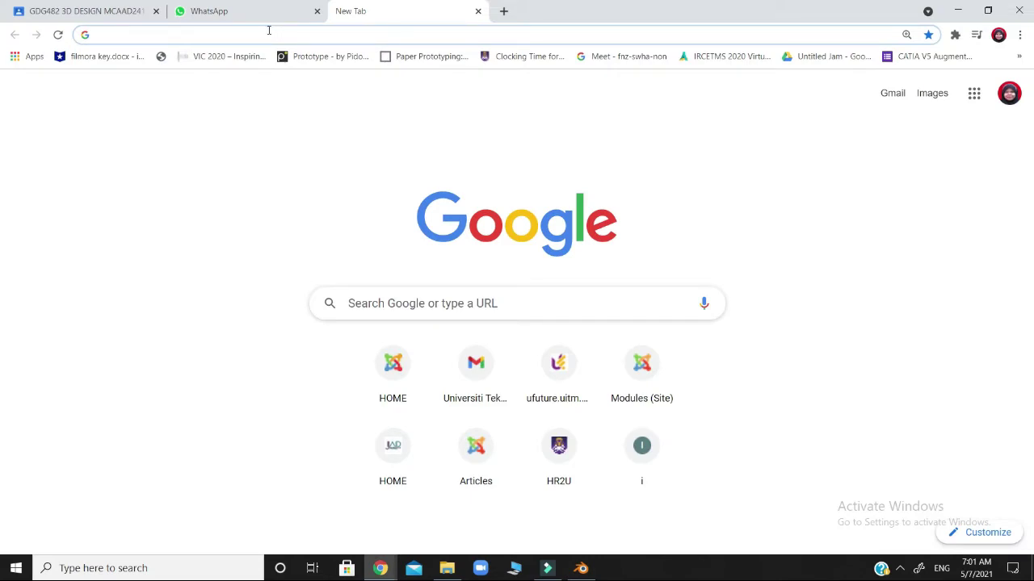
pyautogui.write('gold')
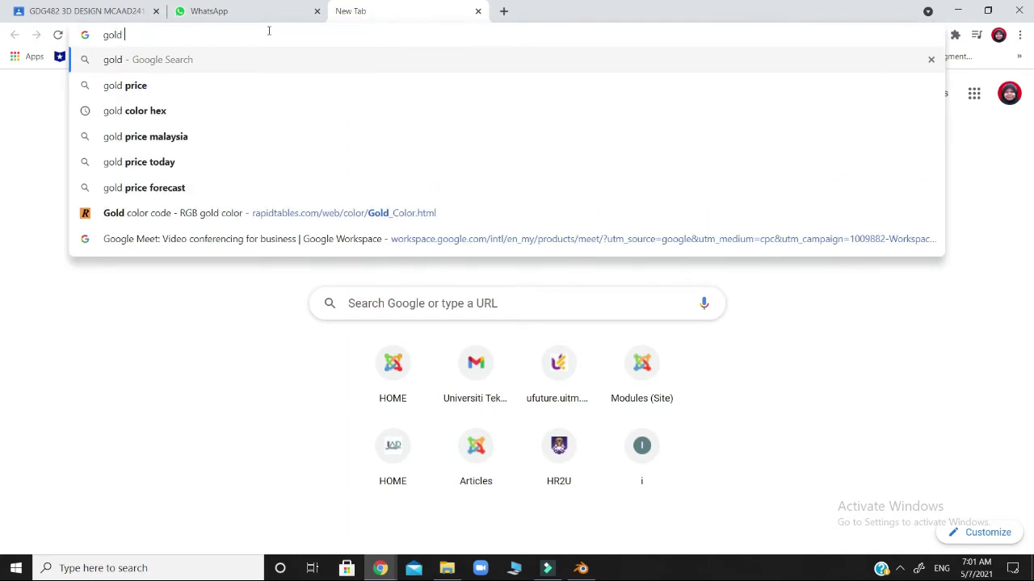
pyautogui.click(157, 110)
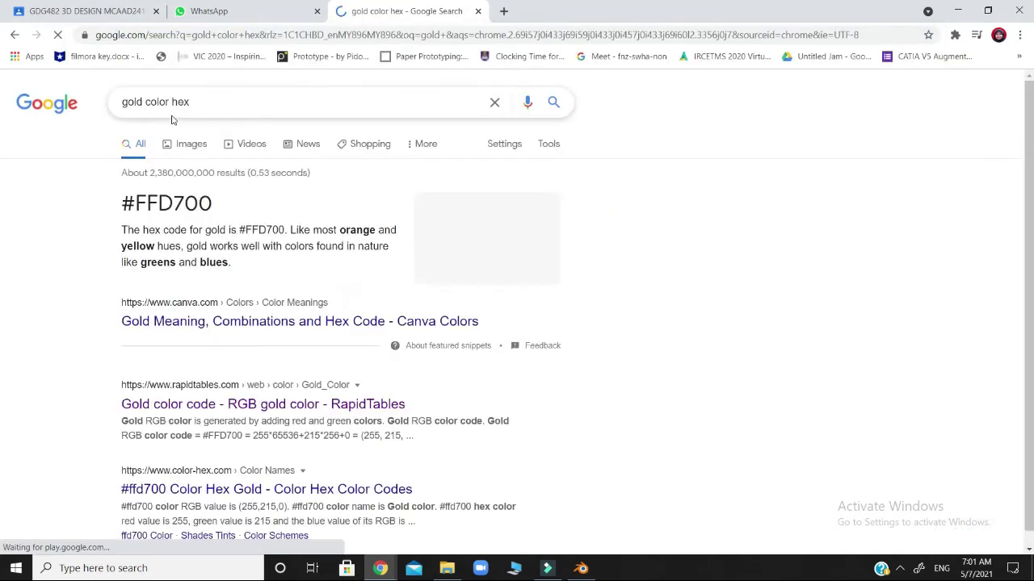
# Step: Copy the gold hex code #FFD700 from the search results and apply it as the neck material's base color in Blender
pyautogui.moveTo(221, 208); pyautogui.dragTo(92, 213)
pyautogui.hotkey('ctrl', 'c')
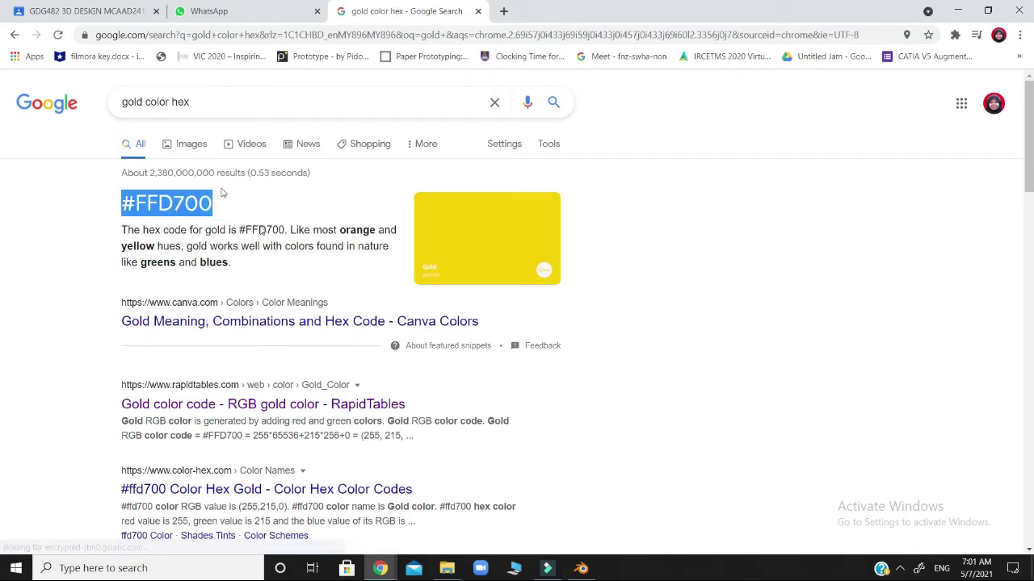
pyautogui.click(579, 569)
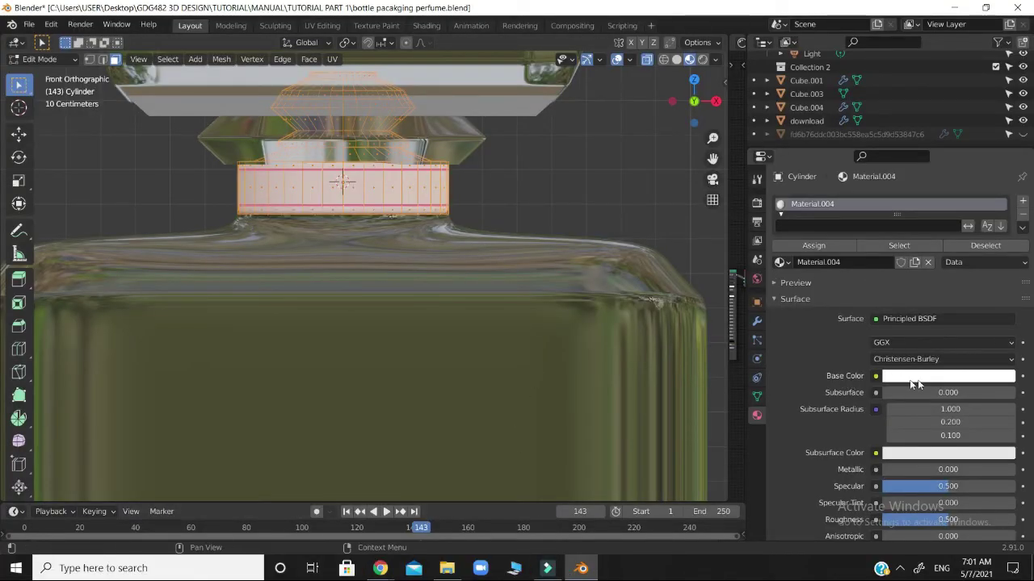
pyautogui.click(914, 383)
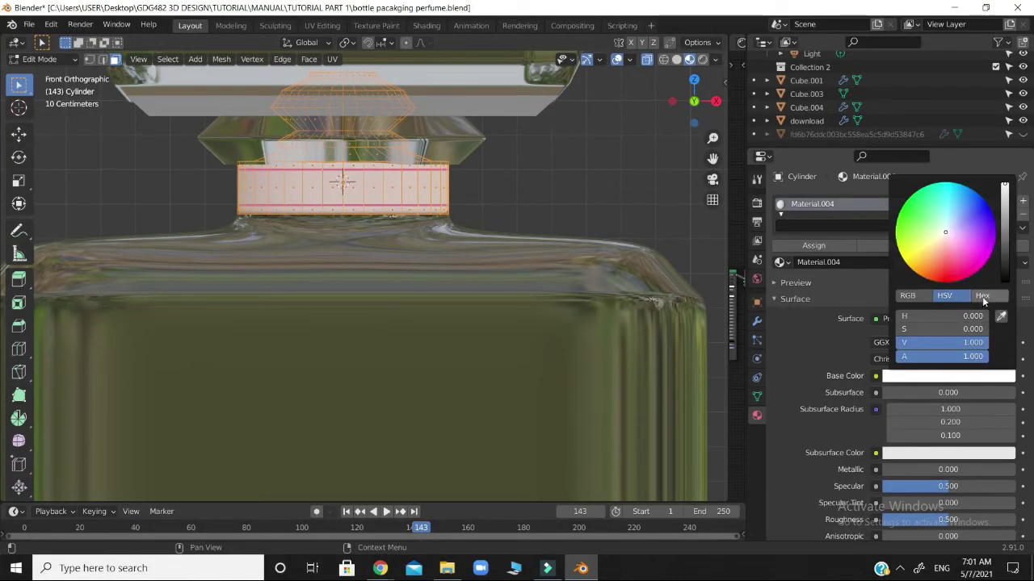
pyautogui.click(982, 296)
pyautogui.click(958, 315)
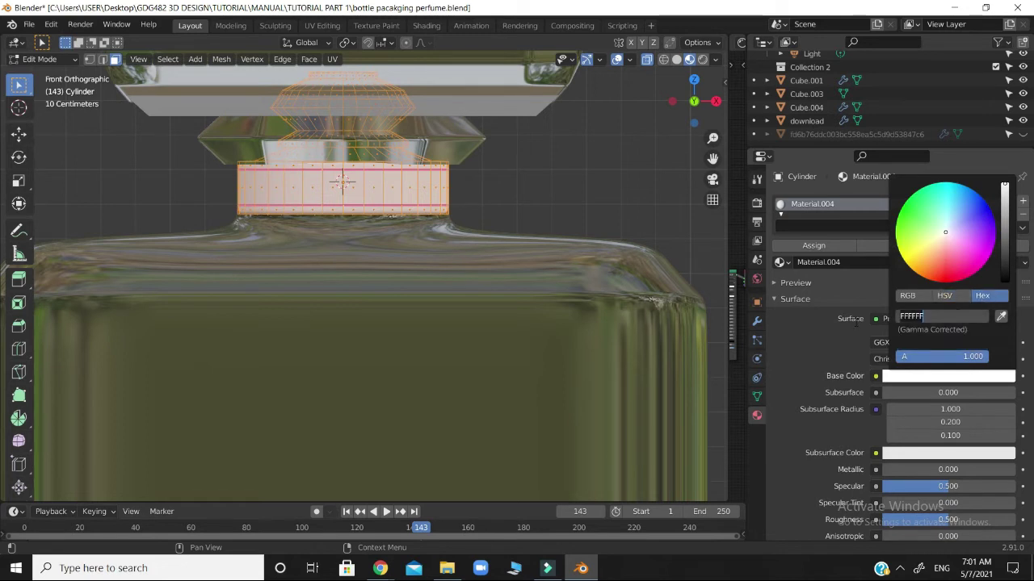
pyautogui.hotkey('ctrl', 'v')
pyautogui.press('Return')
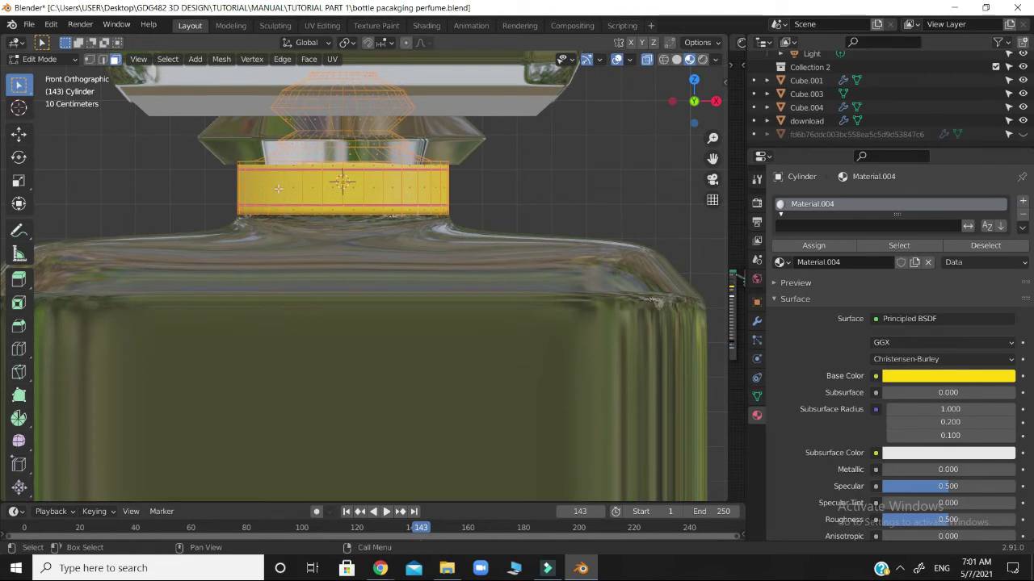
# Step: Select only the middle faces of the neck band and add a second material slot with a new material
pyautogui.click(458, 182)
pyautogui.moveTo(231, 171); pyautogui.dragTo(454, 199)
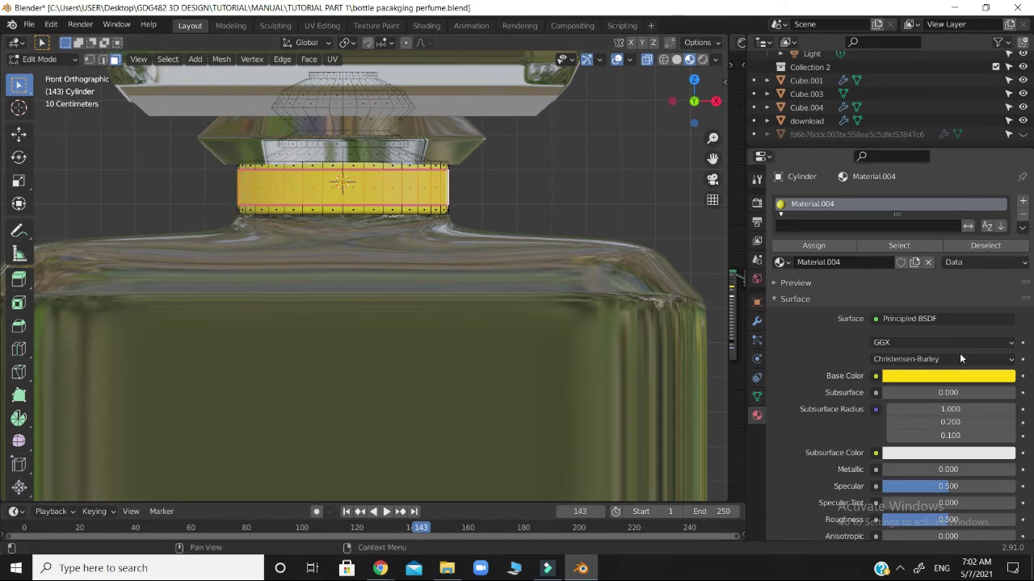
pyautogui.click(1022, 203)
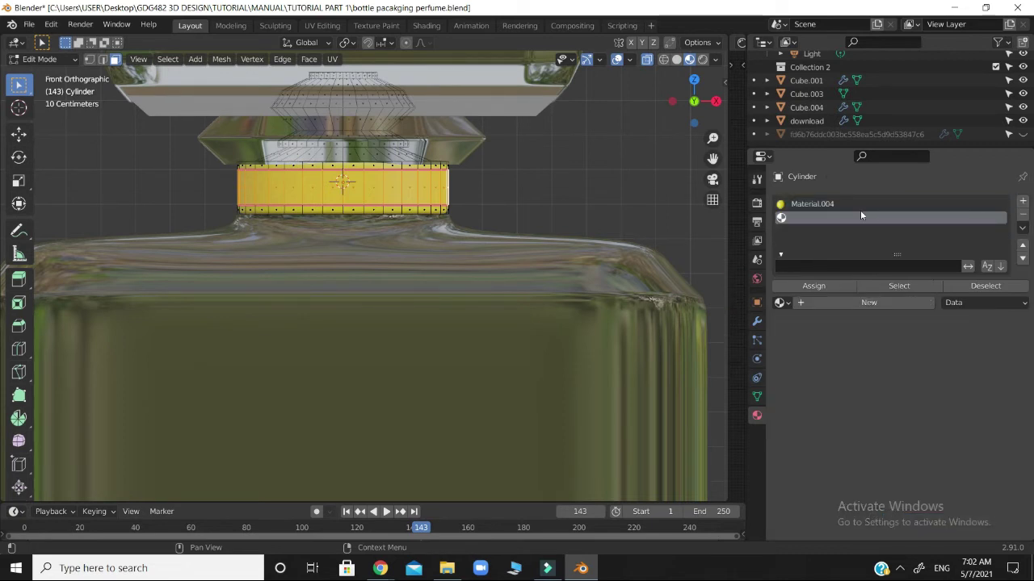
pyautogui.click(898, 304)
# Step: Set the second material's base color to near-white FCFCFC and assign it to the selected middle faces of the band
pyautogui.click(941, 416)
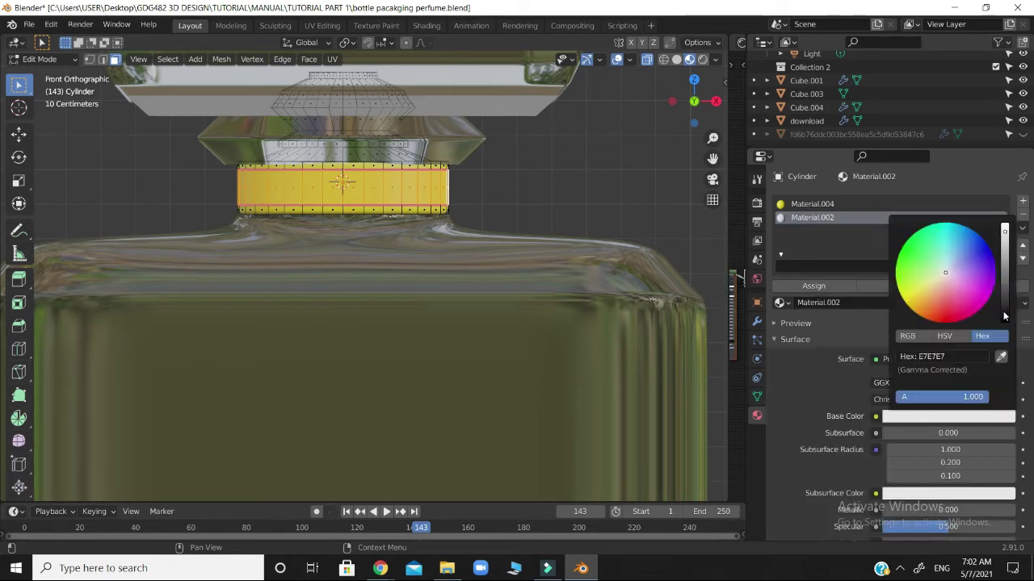
pyautogui.moveTo(1005, 231); pyautogui.dragTo(1005, 225)
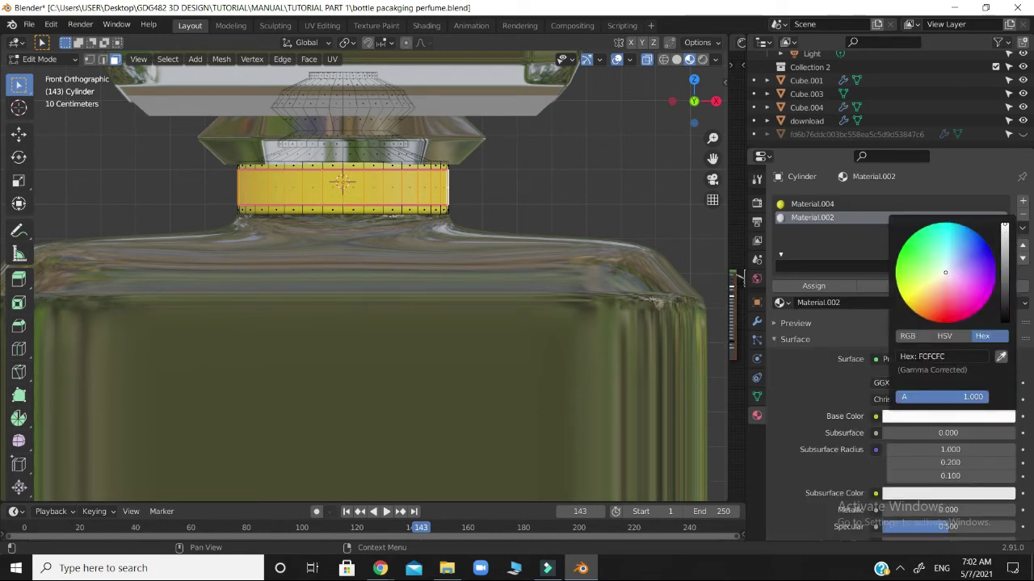
pyautogui.click(829, 287)
pyautogui.click(515, 185)
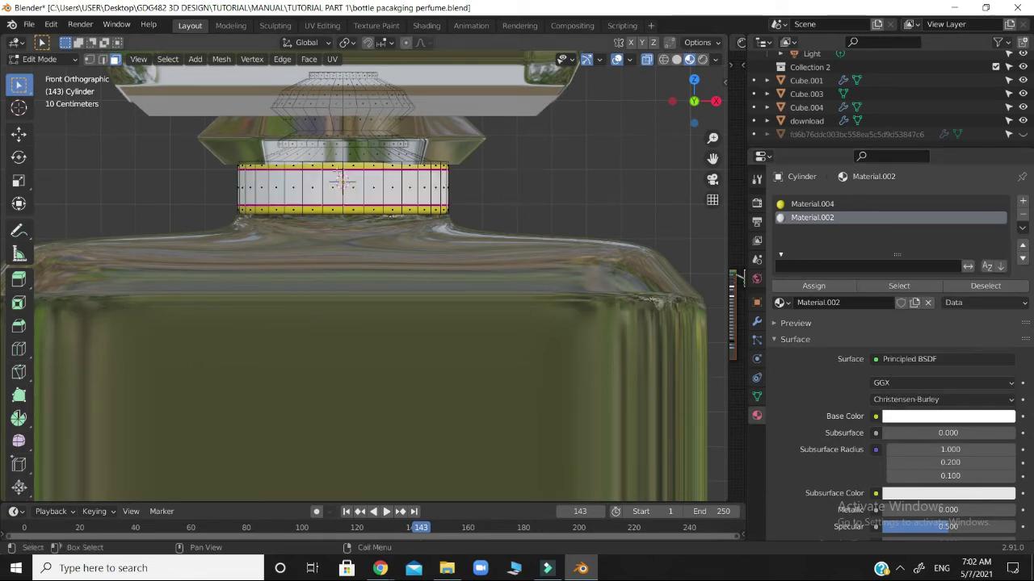
# Step: Return to Object Mode and view the two-color neck band at an angle, keeping the neck cylinder selected
pyautogui.moveTo(687, 112); pyautogui.dragTo(686, 138)
pyautogui.moveTo(254, 78); pyautogui.dragTo(62, 61)
pyautogui.press('Tab')
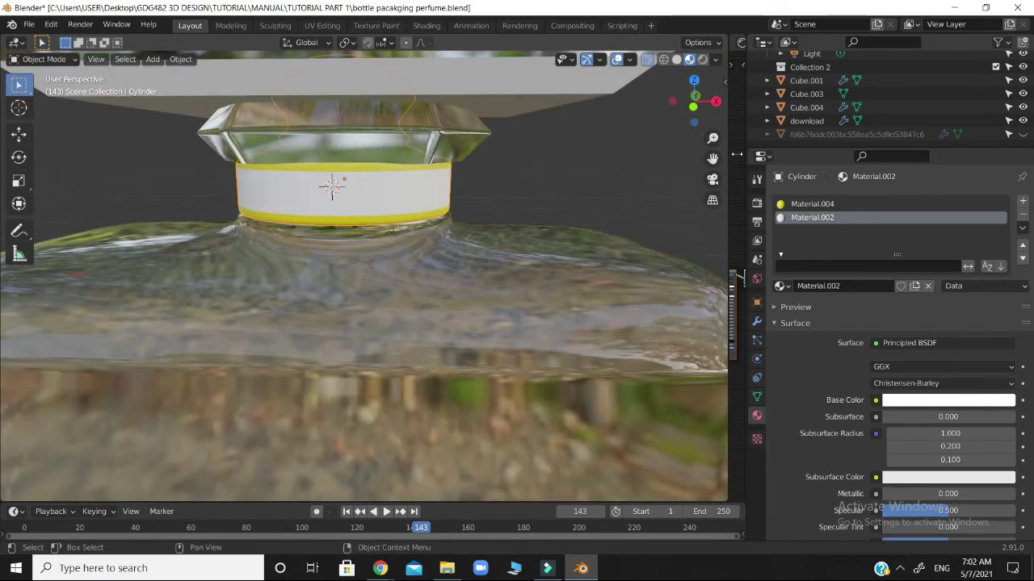
pyautogui.moveTo(682, 112); pyautogui.dragTo(685, 131)
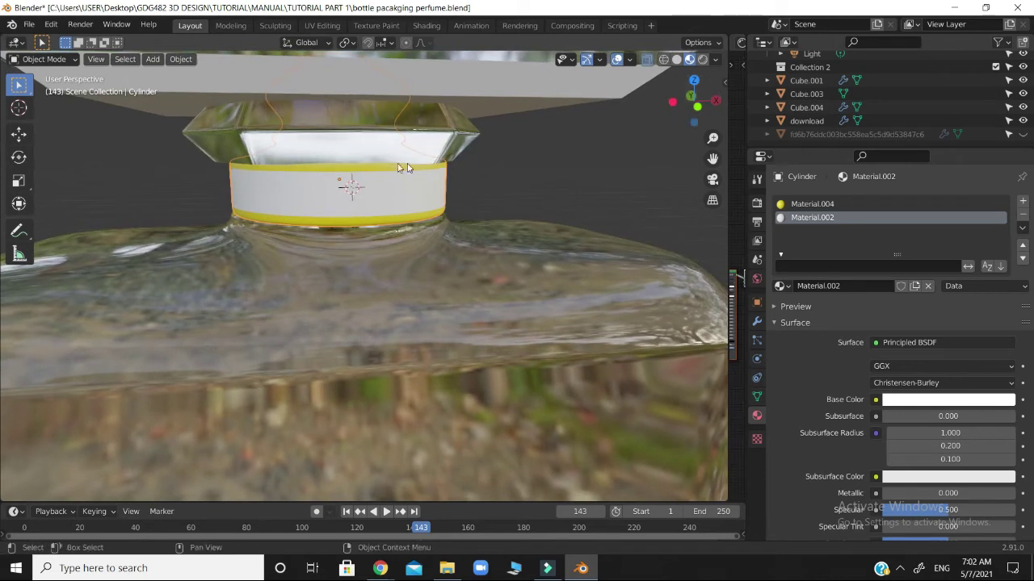
pyautogui.click(372, 207)
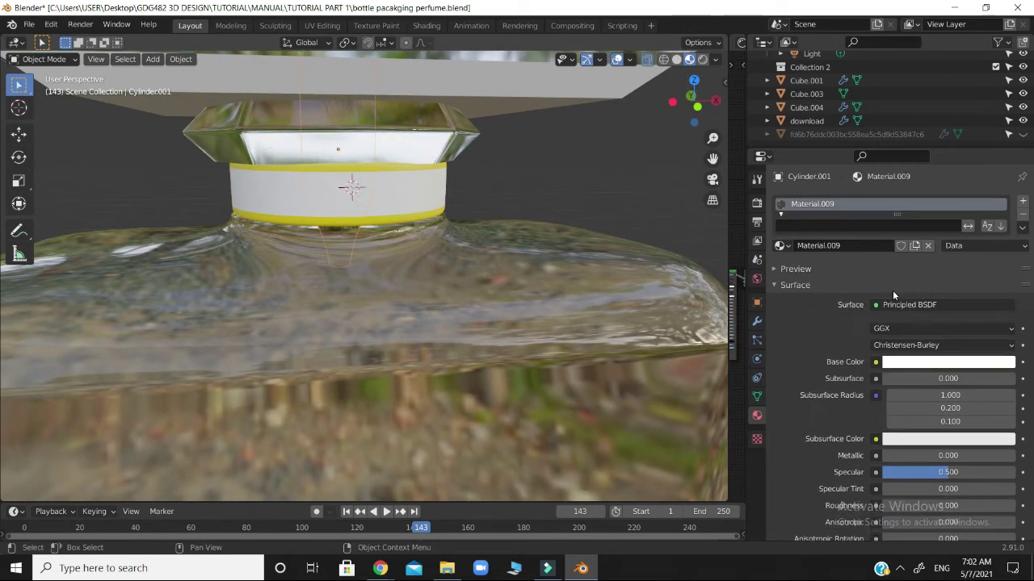
pyautogui.click(436, 205)
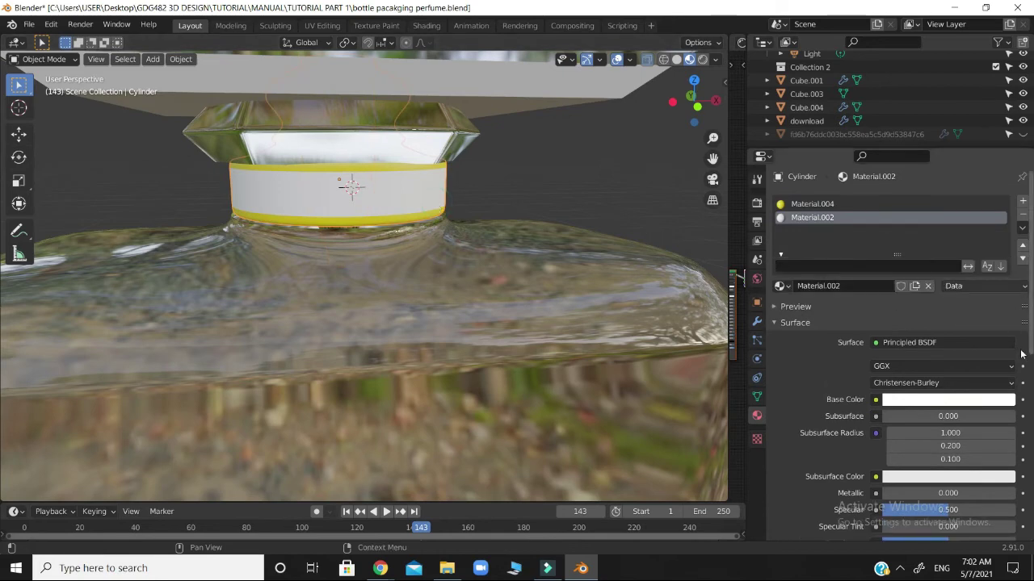
# Step: Lower the roughness of the neck band's white material to 0
pyautogui.scroll(-2, 1032, 339)
pyautogui.scroll(-5, 1030, 332)
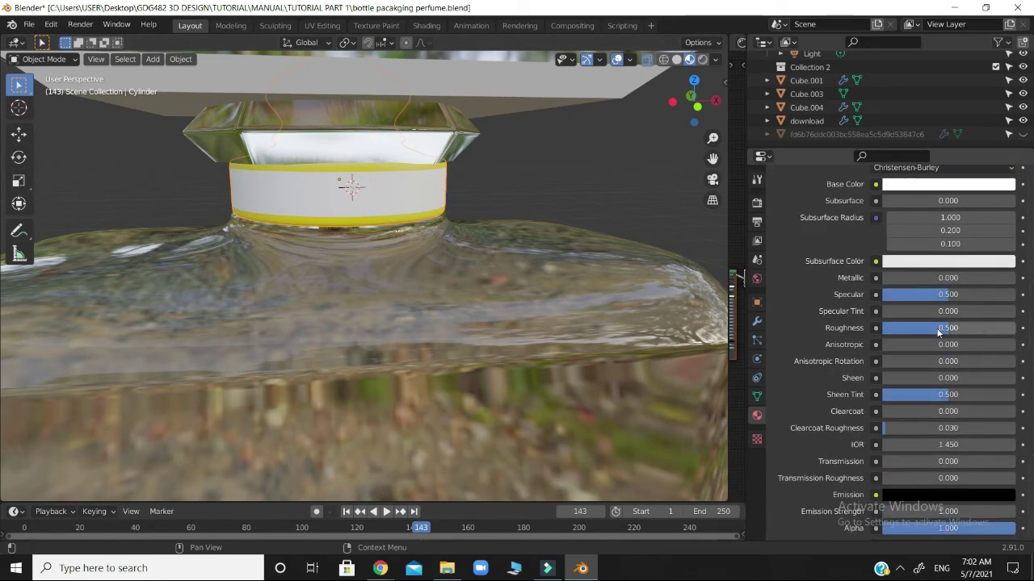
pyautogui.moveTo(939, 329); pyautogui.dragTo(894, 329)
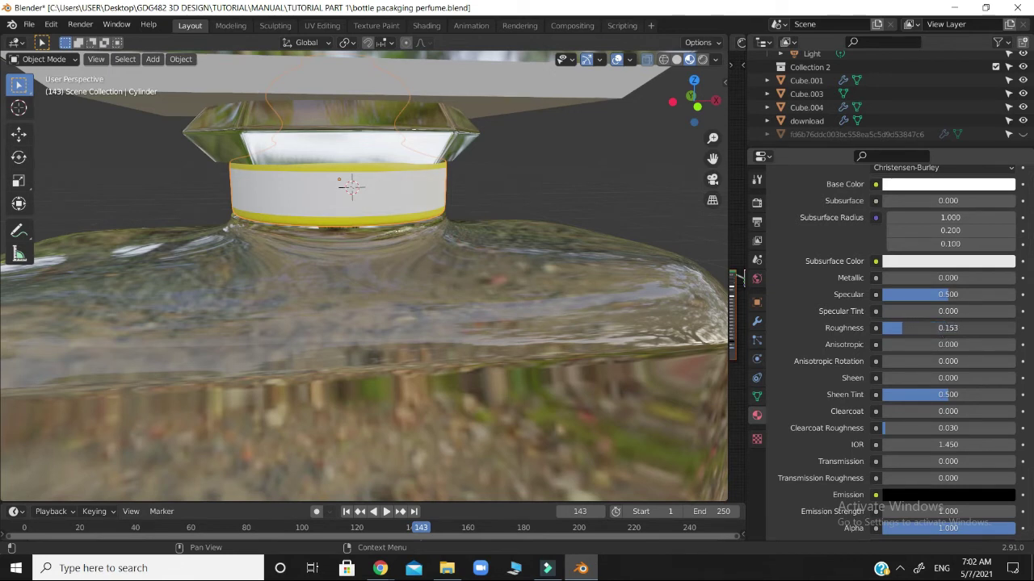
pyautogui.moveTo(692, 103); pyautogui.dragTo(670, 108)
pyautogui.moveTo(889, 329)
pyautogui.mouseDown()
pyautogui.moveTo(966, 329)
pyautogui.moveTo(882, 329)
pyautogui.mouseUp()
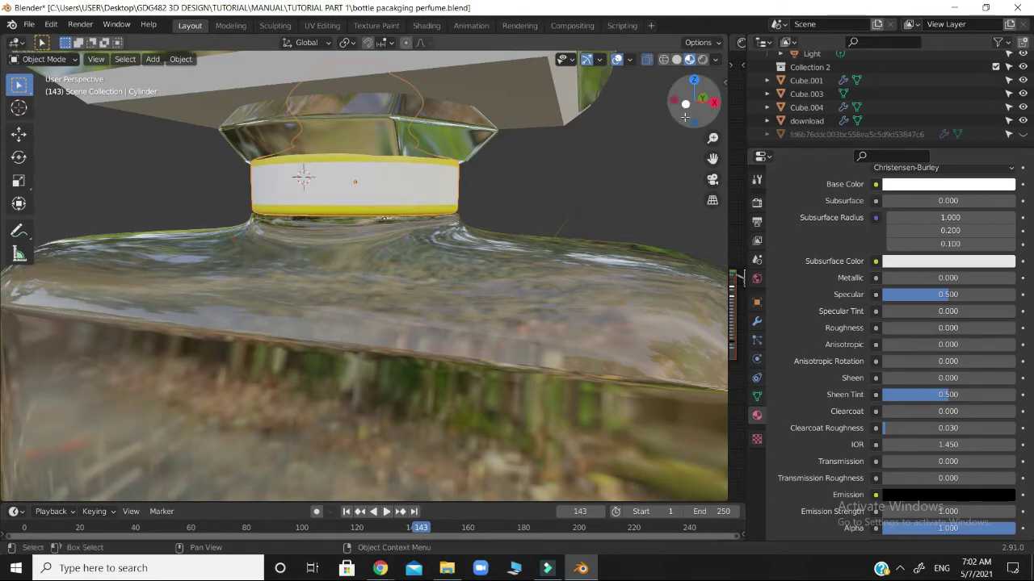
# Step: Set the white band material's roughness to about 0.391 and view the neck together with the bottle
pyautogui.moveTo(686, 113); pyautogui.dragTo(610, 159)
pyautogui.scroll(4, 576, 184)
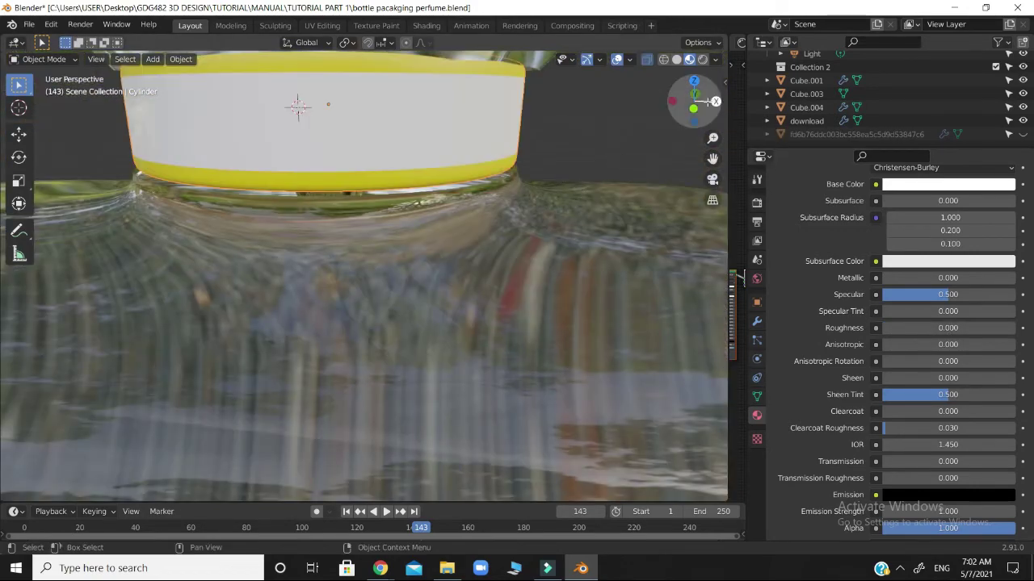
pyautogui.moveTo(707, 108); pyautogui.dragTo(704, 130)
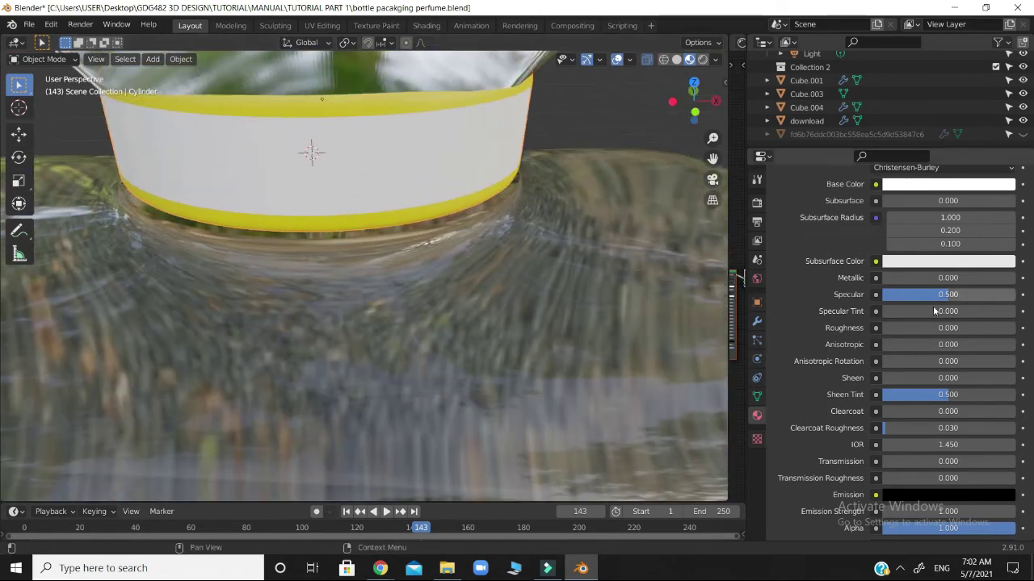
pyautogui.click(878, 329)
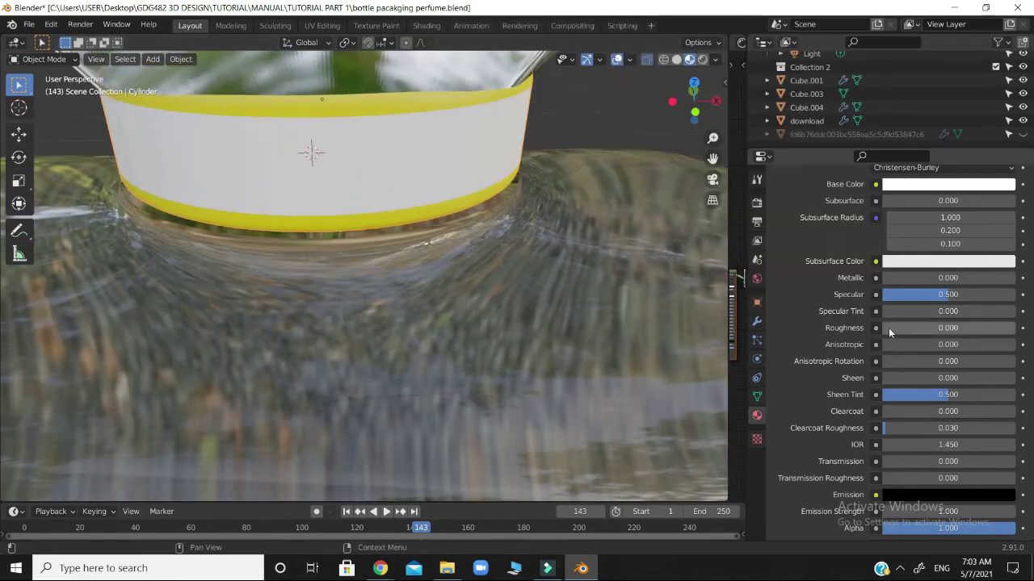
pyautogui.moveTo(887, 328); pyautogui.dragTo(940, 328)
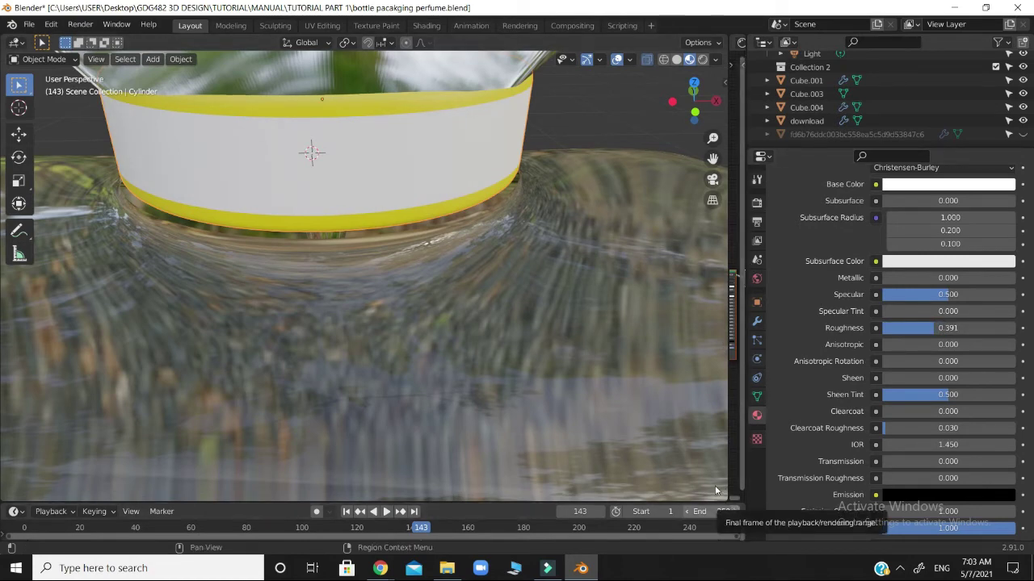
pyautogui.scroll(-5, 500, 332)
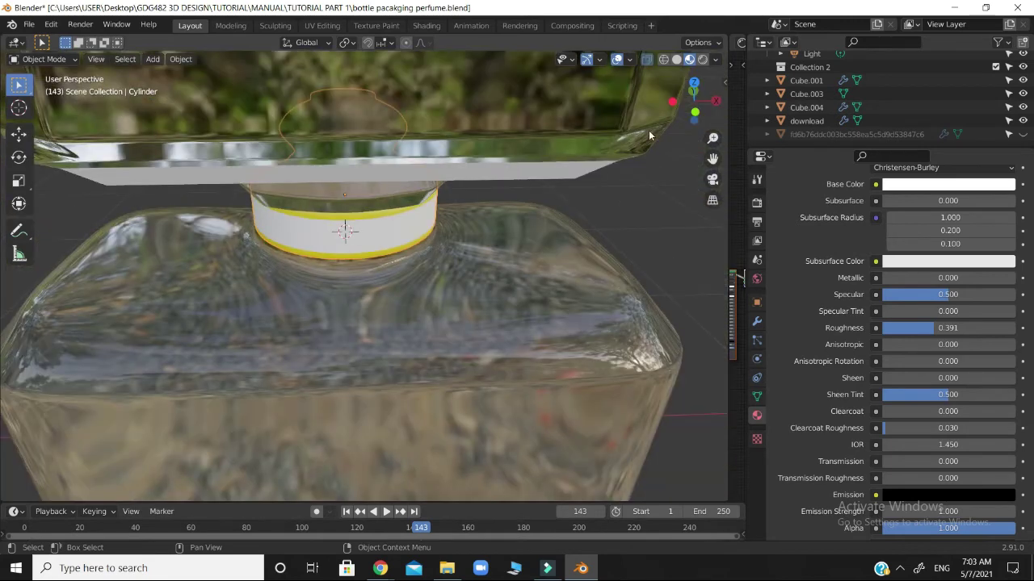
pyautogui.moveTo(686, 105); pyautogui.dragTo(356, 160)
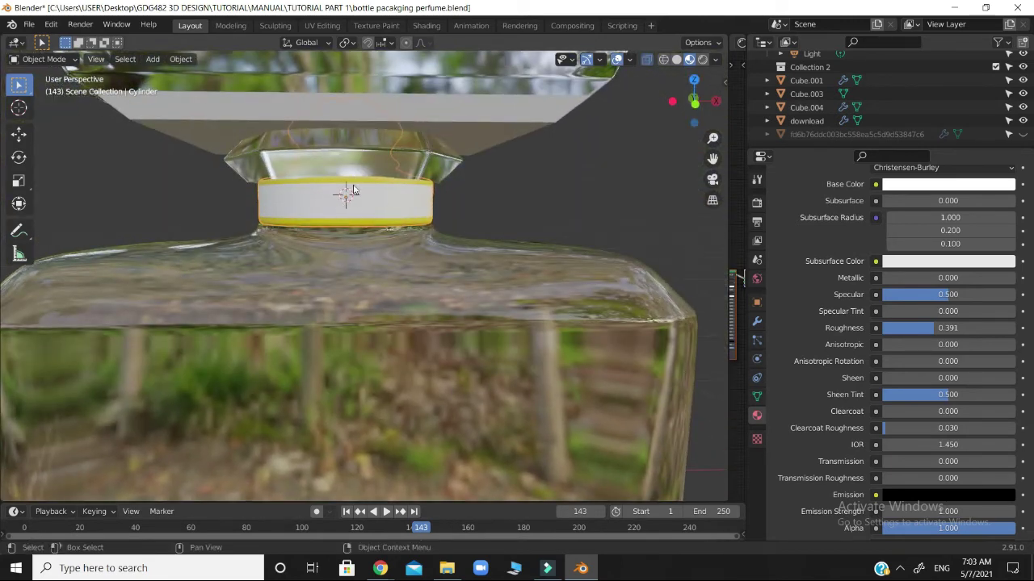
pyautogui.scroll(-3, 352, 190)
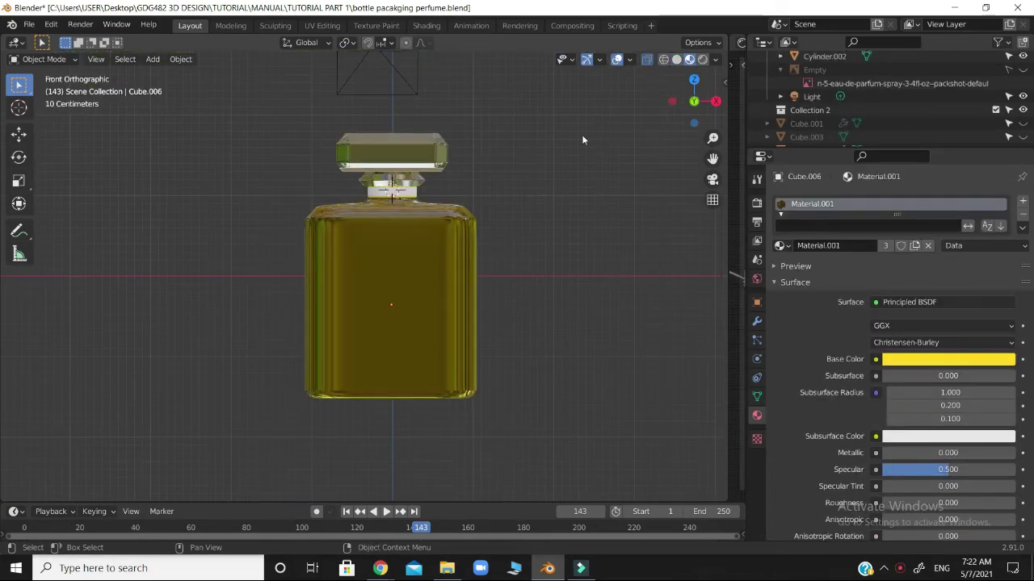
# Step: Select the inner liquid body of the bottle using solid shading and return the viewport to material preview
pyautogui.click(676, 59)
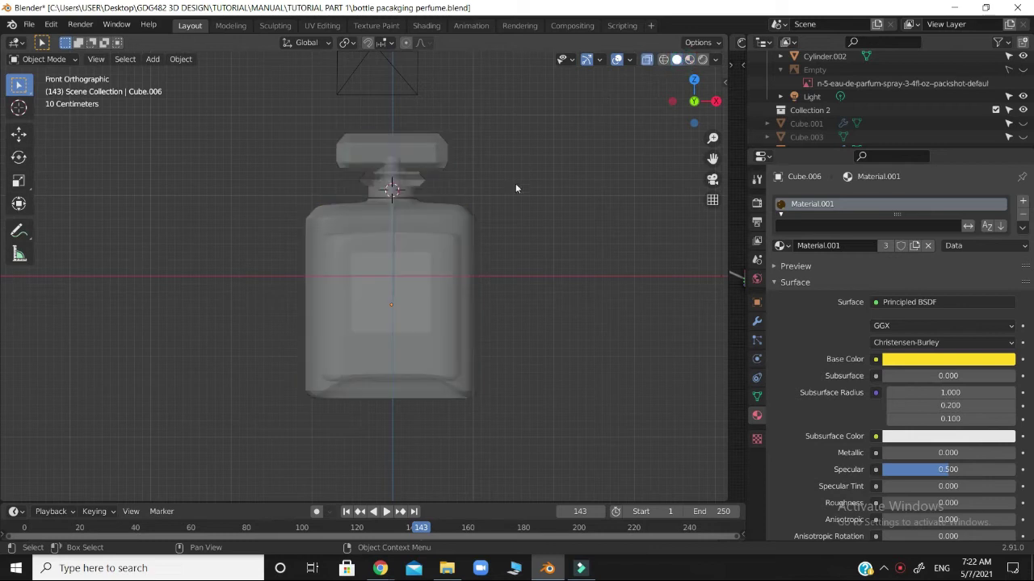
pyautogui.click(453, 252)
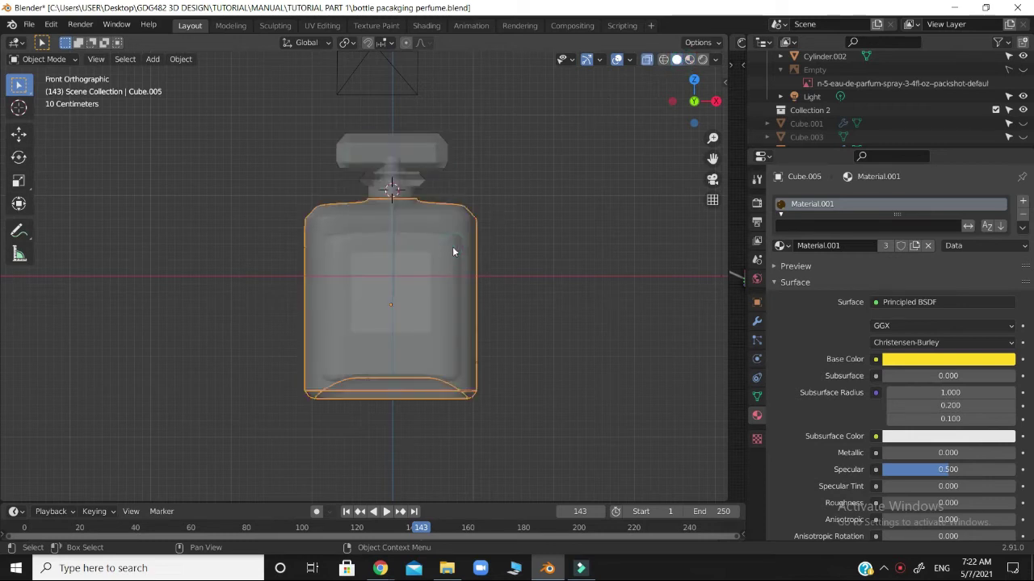
pyautogui.click(536, 235)
pyautogui.click(438, 240)
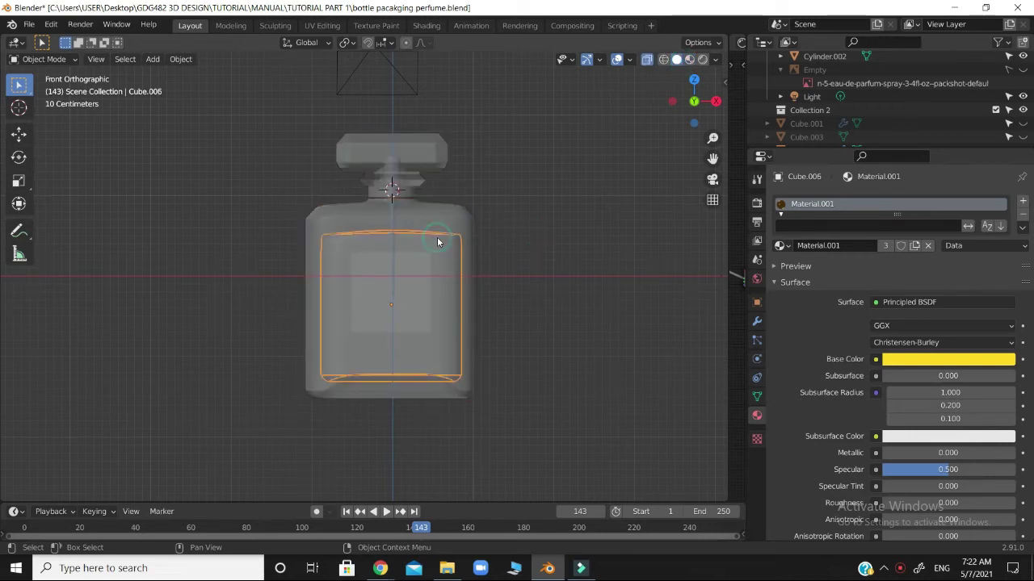
pyautogui.click(689, 59)
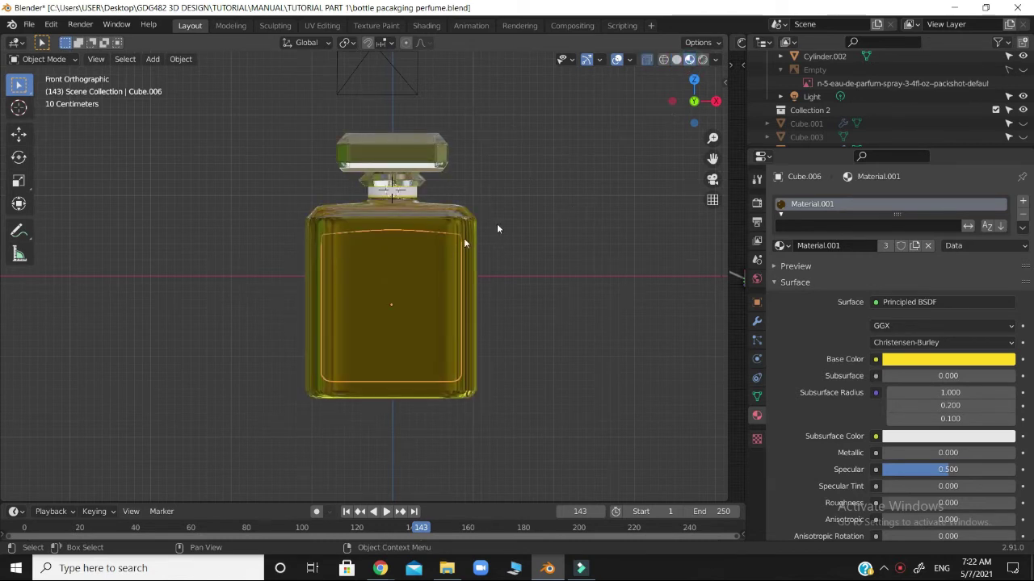
# Step: Try several base colors for the liquid's Material.001 and settle on a warm golden yellow
pyautogui.click(956, 365)
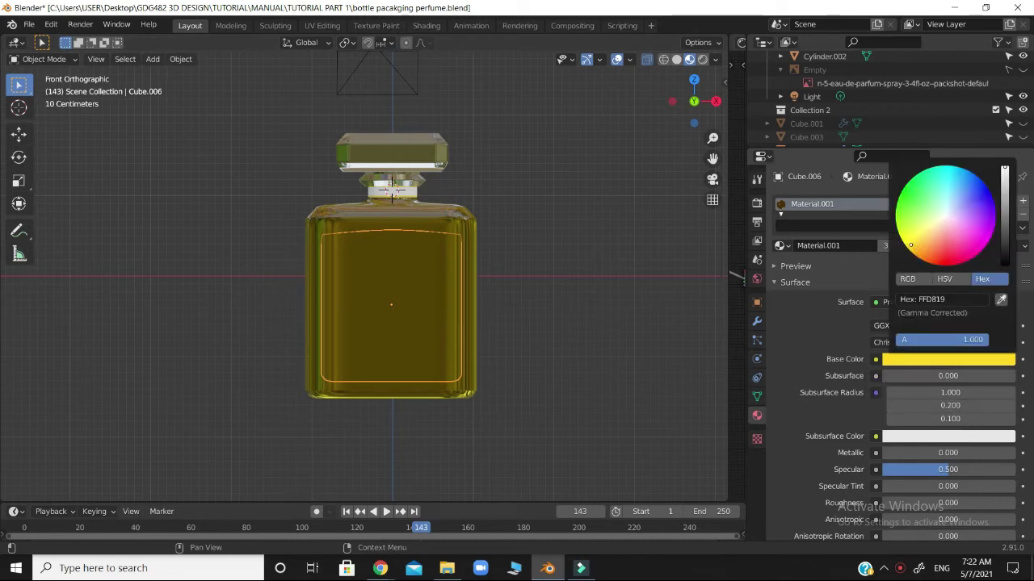
pyautogui.moveTo(911, 245); pyautogui.dragTo(914, 246)
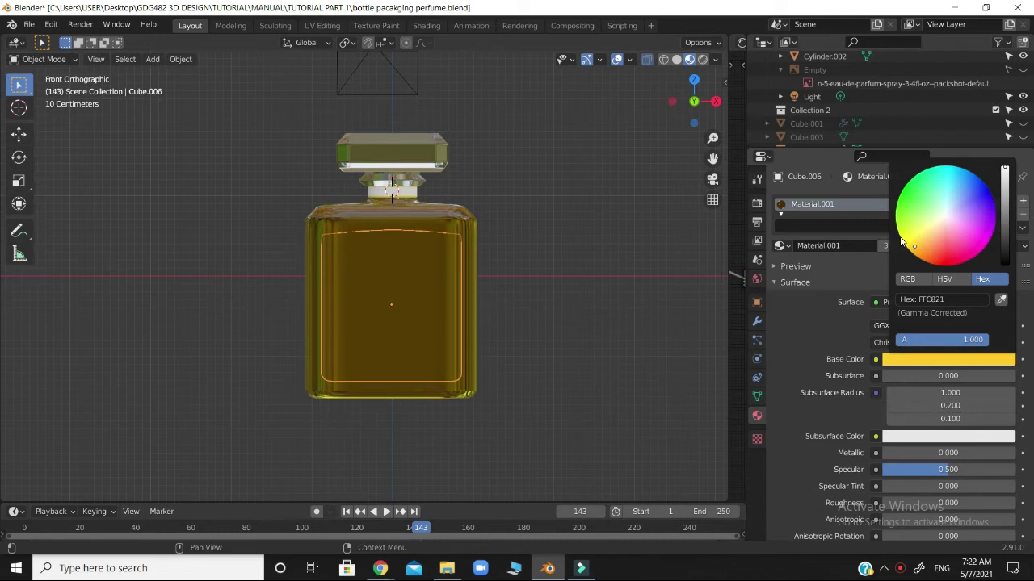
pyautogui.click(900, 236)
pyautogui.click(963, 360)
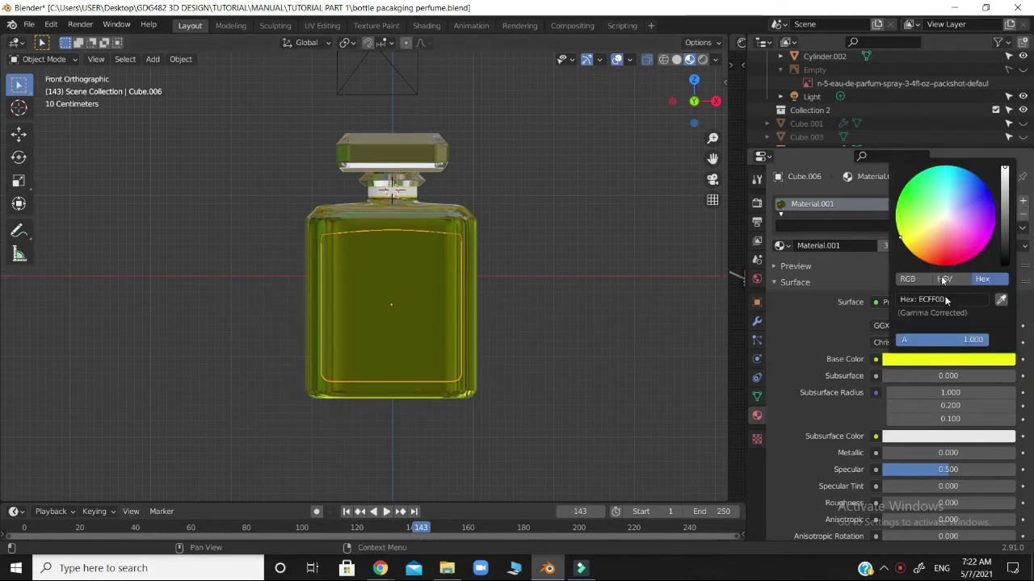
pyautogui.click(914, 250)
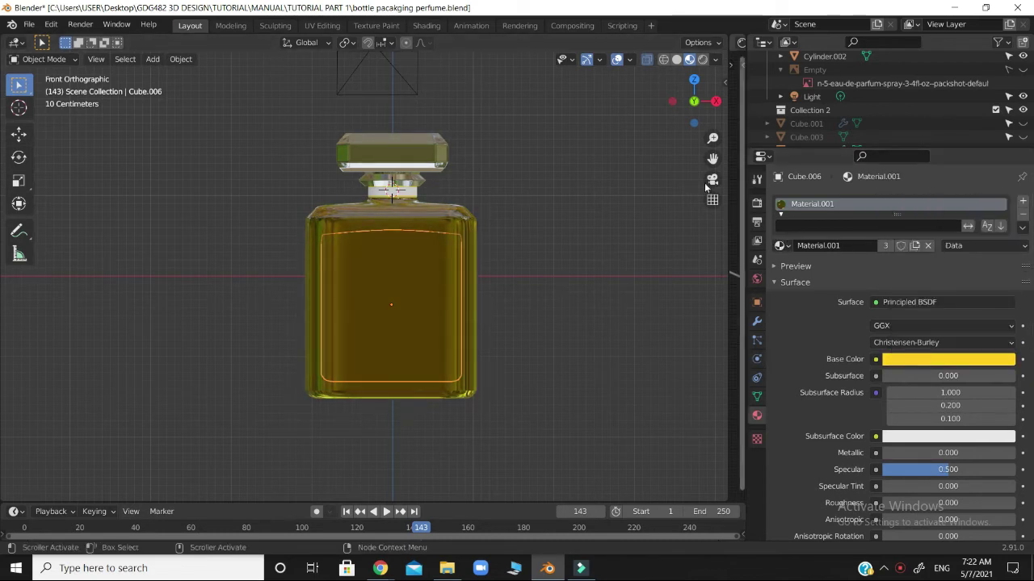
# Step: Preview the bottle in rendered shading and examine the liquid color and label from the back
pyautogui.click(702, 60)
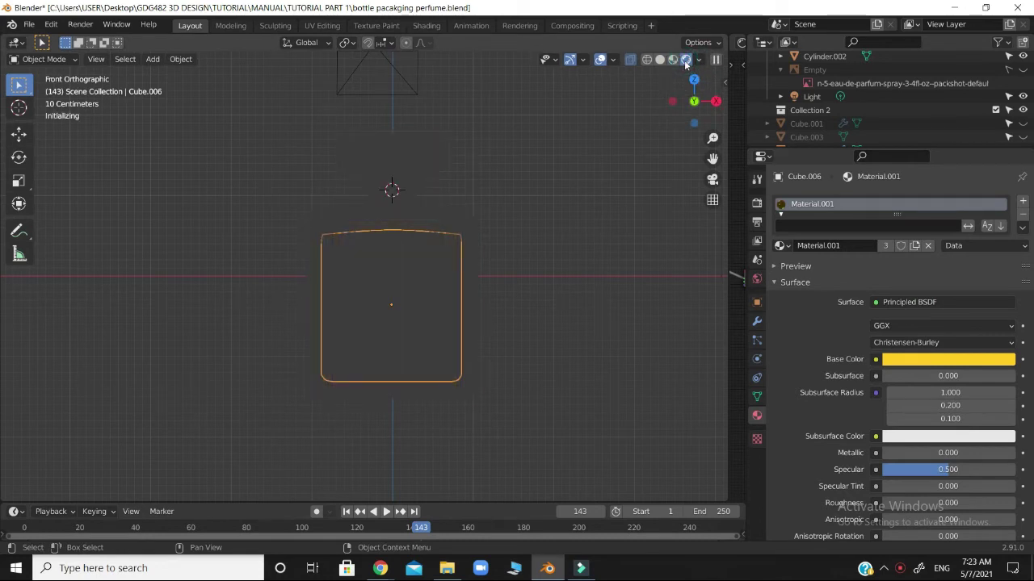
pyautogui.click(694, 101)
pyautogui.moveTo(682, 110)
pyautogui.mouseDown()
pyautogui.moveTo(655, 105)
pyautogui.moveTo(719, 109)
pyautogui.moveTo(707, 102)
pyautogui.moveTo(652, 123)
pyautogui.moveTo(575, 105)
pyautogui.moveTo(436, 118)
pyautogui.moveTo(502, 129)
pyautogui.moveTo(710, 115)
pyautogui.moveTo(733, 91)
pyautogui.moveTo(697, 97)
pyautogui.moveTo(691, 115)
pyautogui.moveTo(692, 95)
pyautogui.mouseUp()
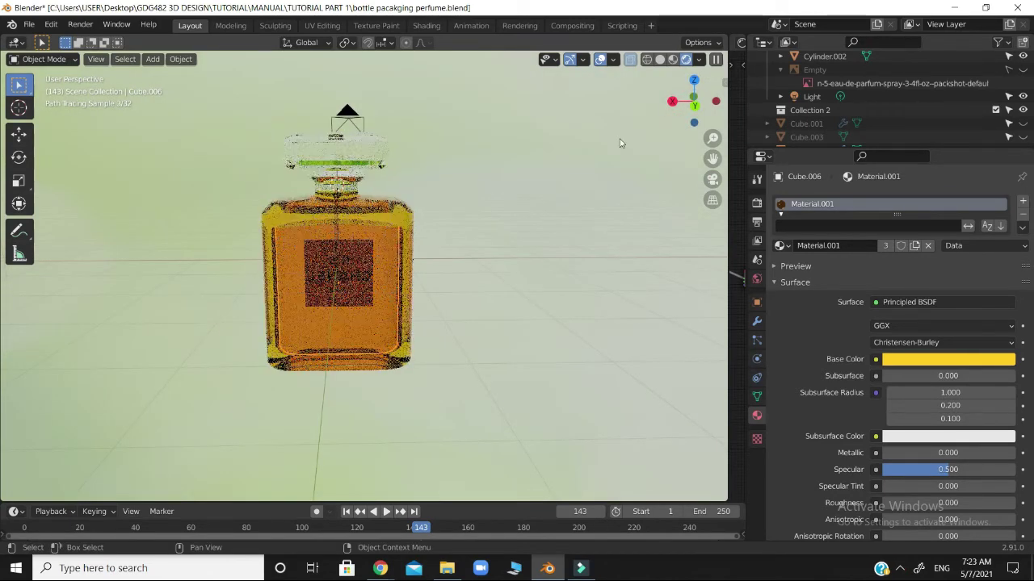
pyautogui.moveTo(686, 98)
pyautogui.mouseDown()
pyautogui.moveTo(688, 114)
pyautogui.moveTo(598, 118)
pyautogui.moveTo(758, 100)
pyautogui.moveTo(673, 113)
pyautogui.mouseUp()
pyautogui.scroll(4, 529, 229)
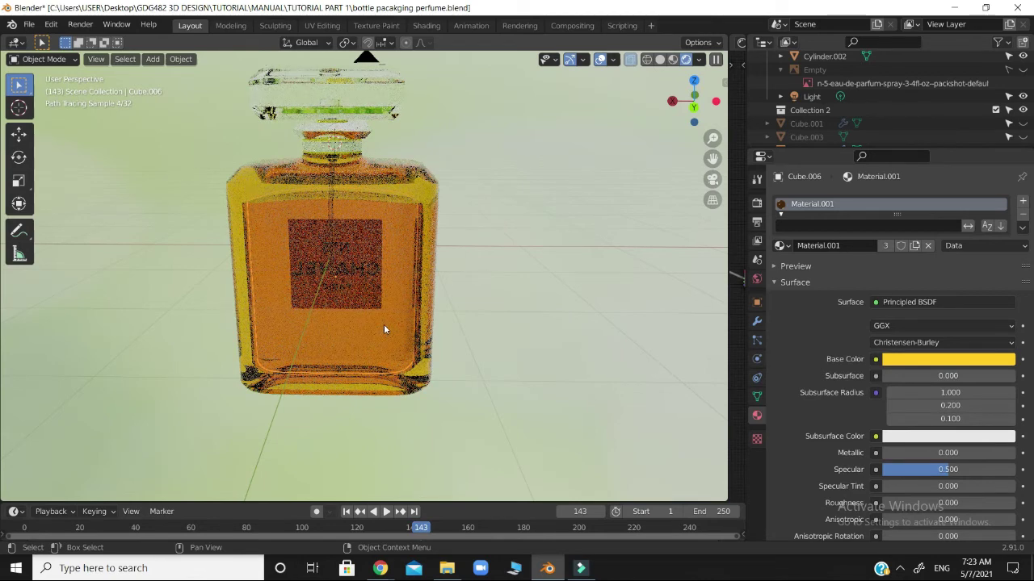
# Step: Examine the liquid and glass body from the back and at an angle in rendered shading, keeping the inner liquid body selected
pyautogui.moveTo(689, 113); pyautogui.dragTo(692, 113)
pyautogui.scroll(-1, 629, 168)
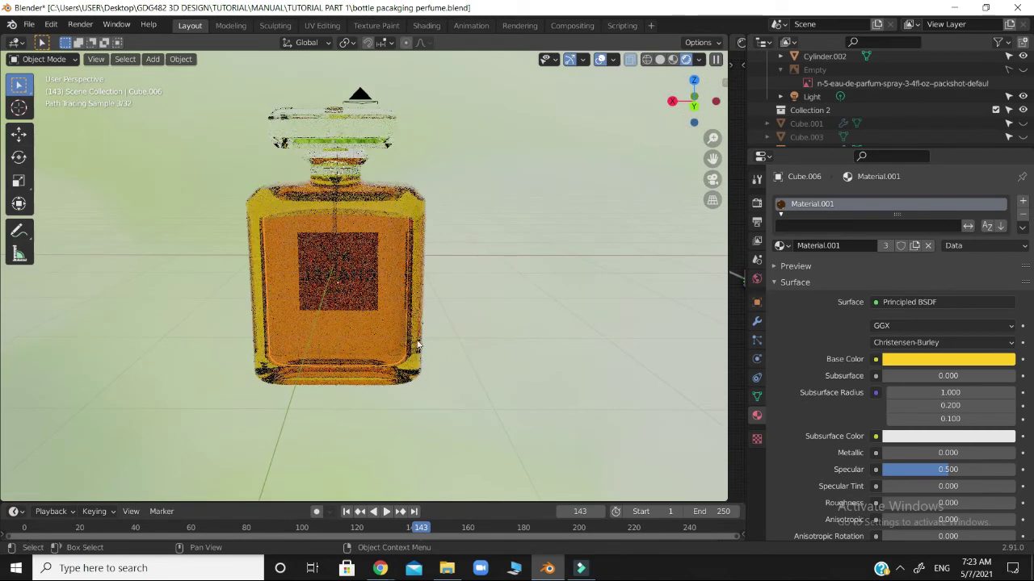
pyautogui.moveTo(680, 106); pyautogui.dragTo(630, 128)
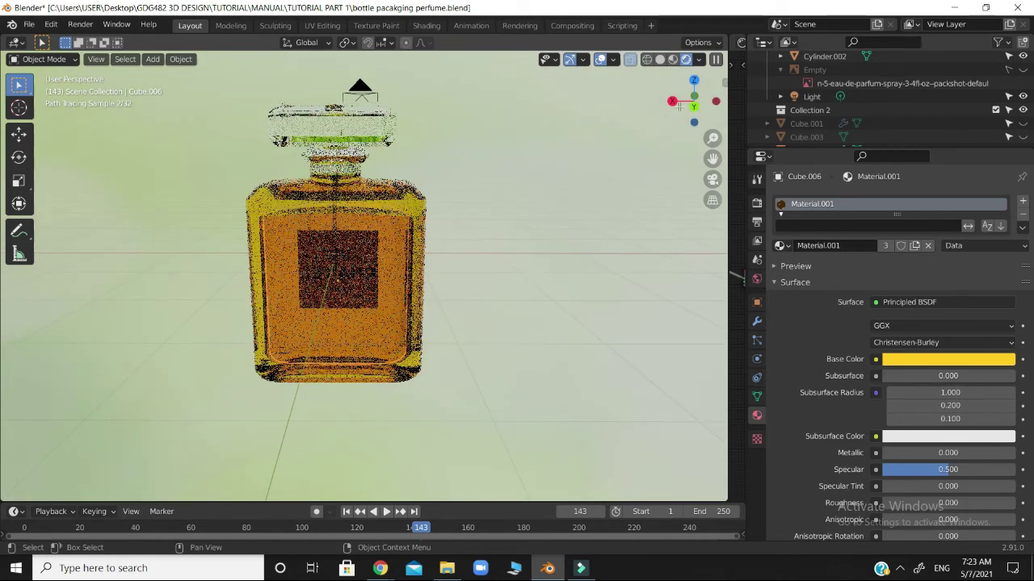
pyautogui.click(398, 268)
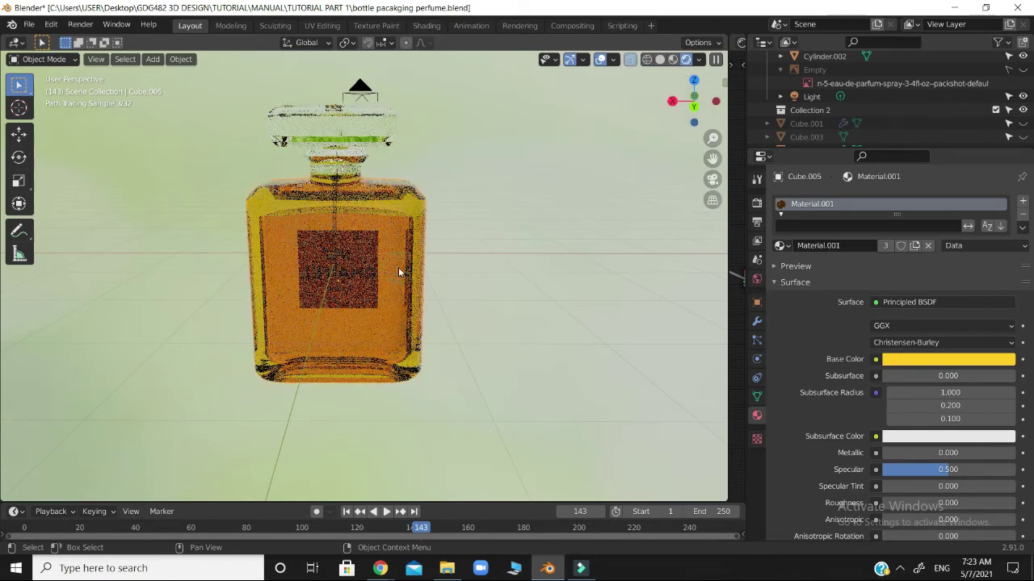
pyautogui.click(406, 240)
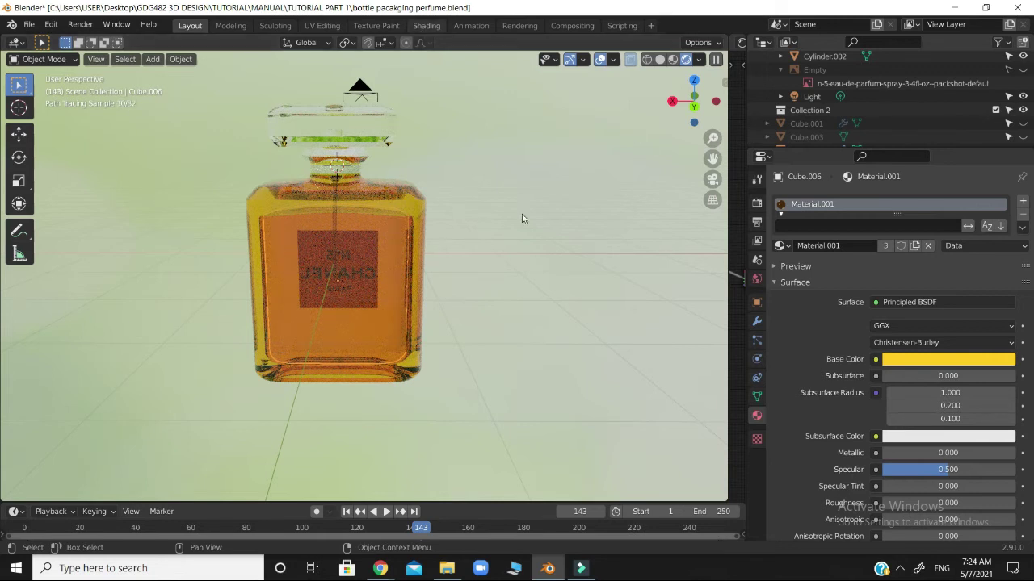
pyautogui.moveTo(677, 109); pyautogui.dragTo(646, 113)
pyautogui.moveTo(356, 154); pyautogui.dragTo(465, 209)
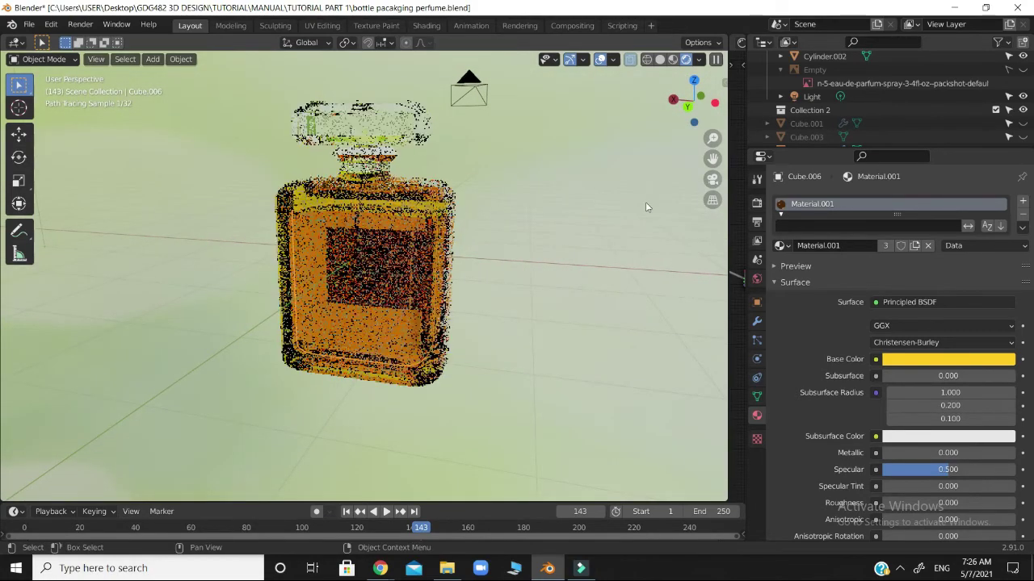
pyautogui.scroll(2, 535, 245)
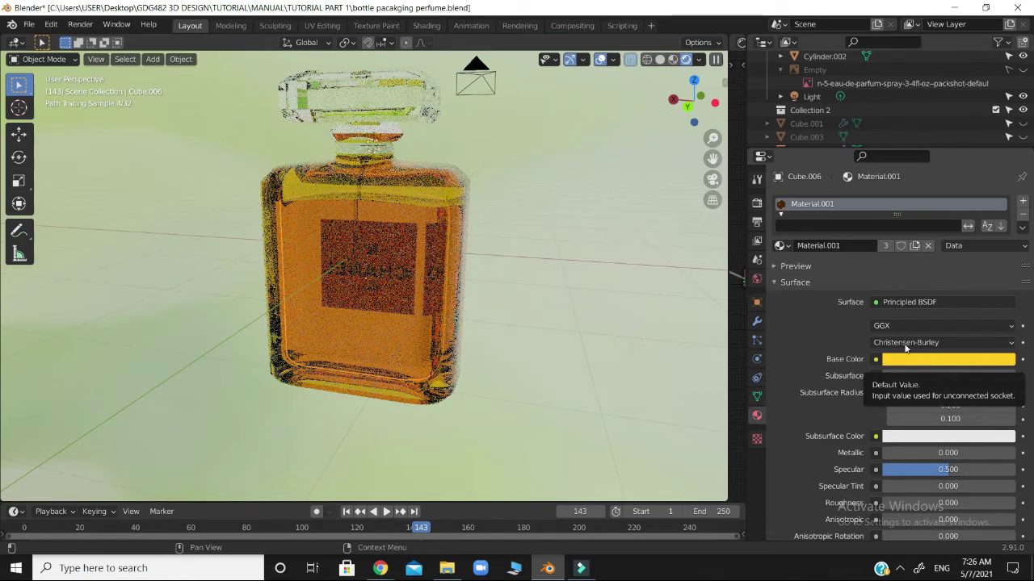
# Step: Save the file and bring up the liquid's Material.001 nodes in the Shading workspace
pyautogui.hotkey('ctrl', 's')
pyautogui.click(436, 26)
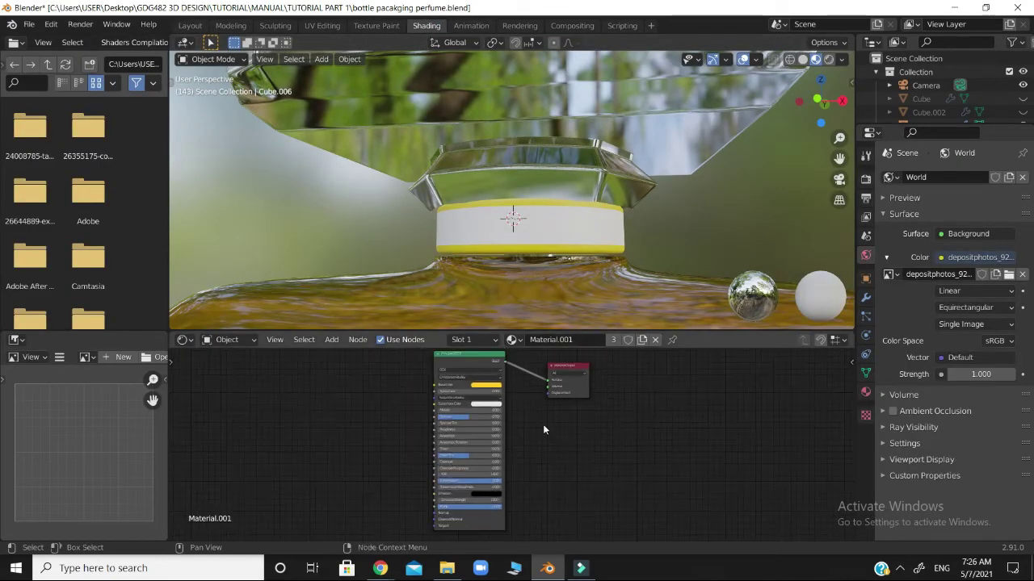
pyautogui.scroll(-1, 543, 429)
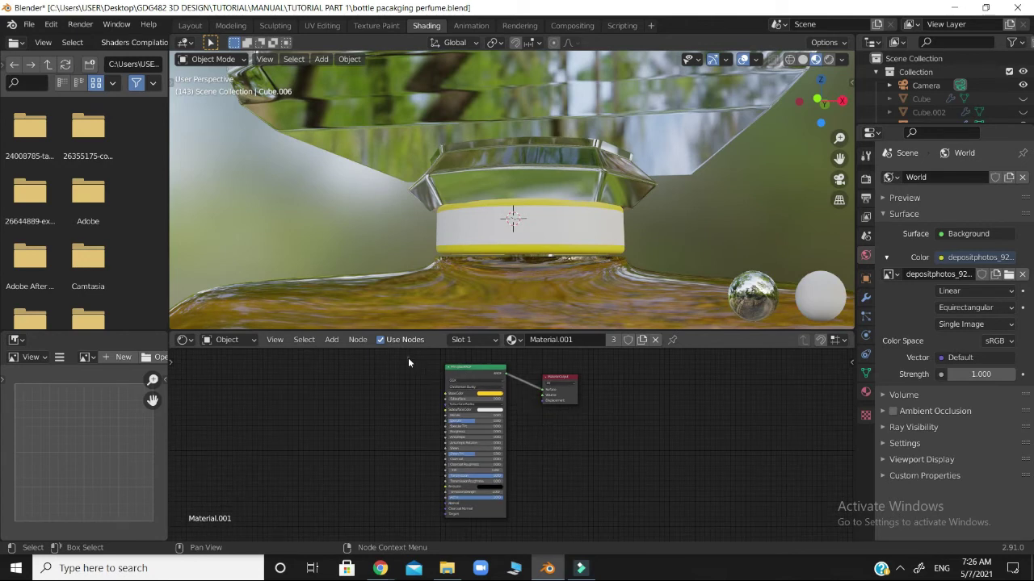
pyautogui.moveTo(408, 358); pyautogui.dragTo(603, 509)
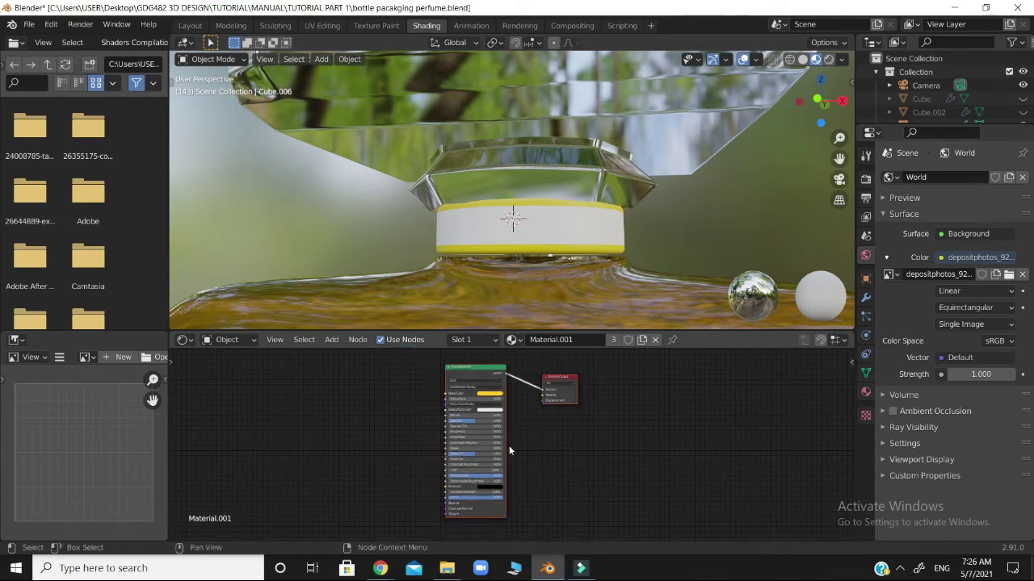
# Step: Remove the saturation from the Principled BSDF base color of Material.001 so it is white
pyautogui.click(490, 393)
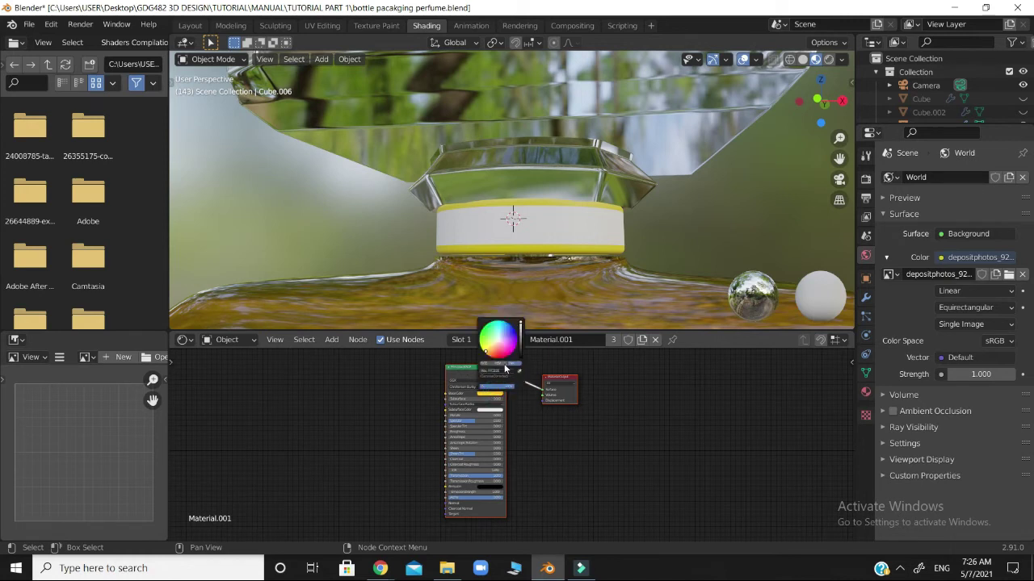
pyautogui.click(501, 365)
pyautogui.click(505, 377)
pyautogui.moveTo(506, 376); pyautogui.dragTo(475, 377)
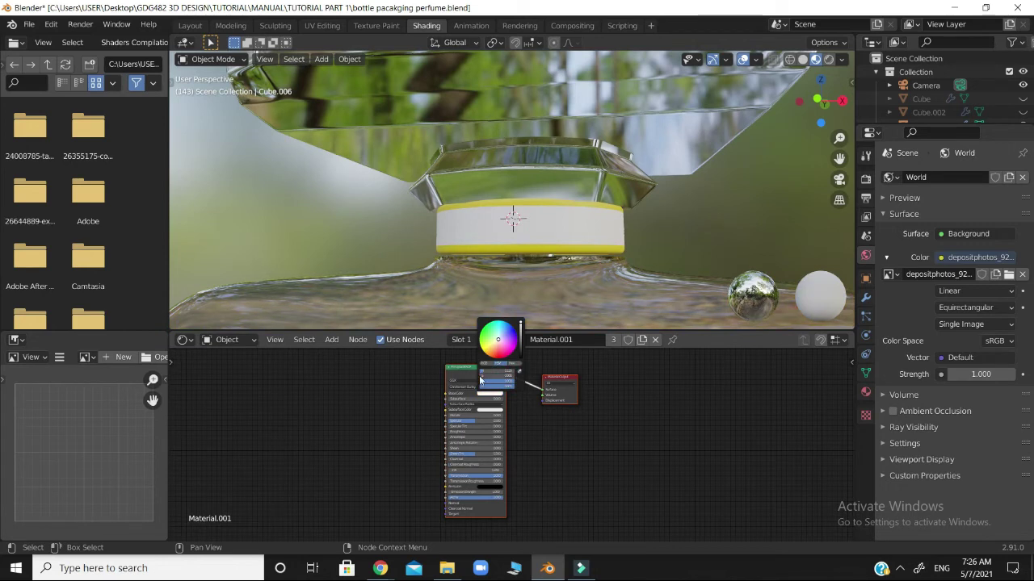
pyautogui.click(541, 452)
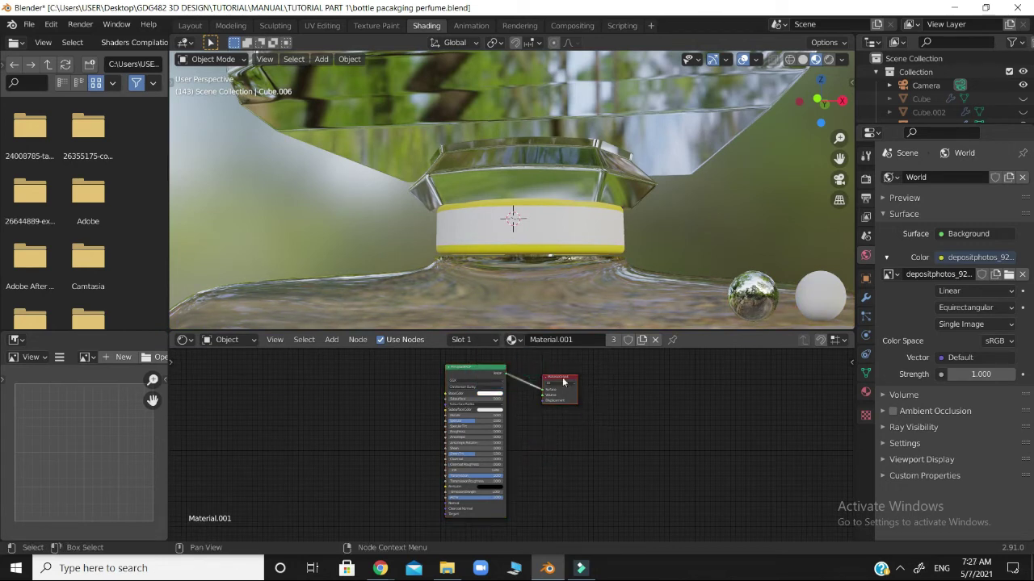
# Step: Add a Volume Absorption node between the Principled BSDF and the Material Output, moving the output node aside to make room
pyautogui.moveTo(561, 378); pyautogui.dragTo(601, 380)
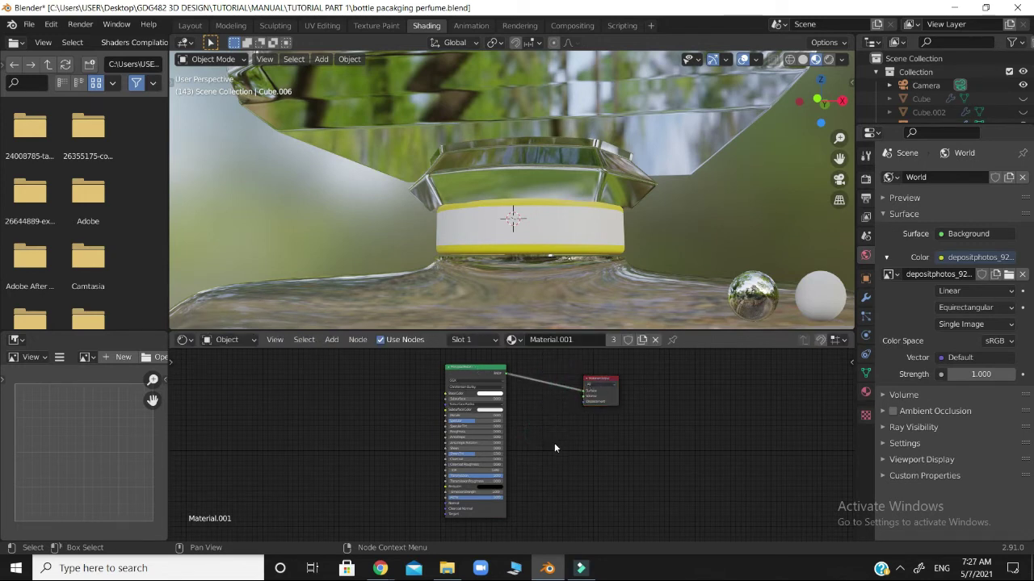
pyautogui.hotkey('shift', 'a')
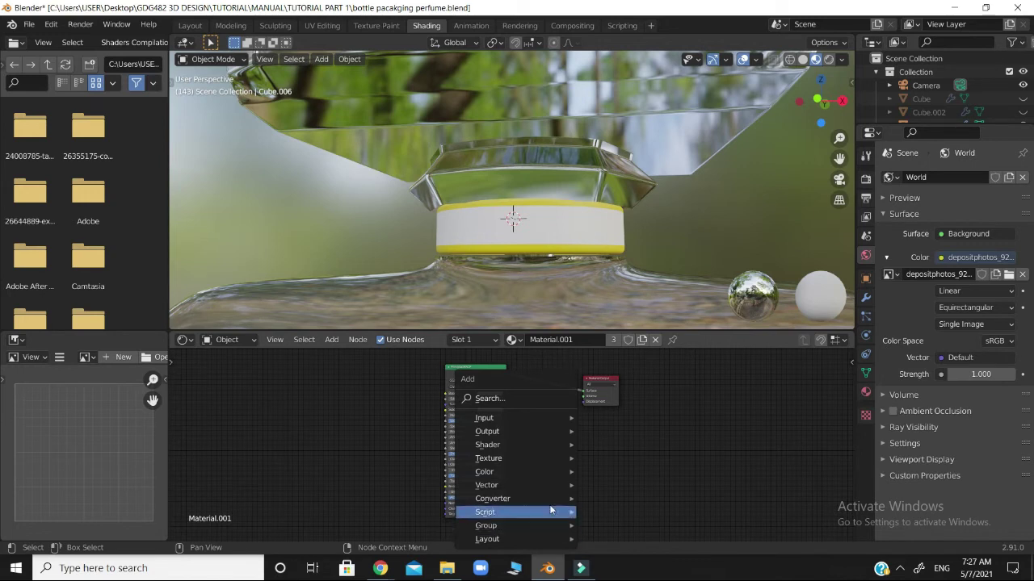
pyautogui.moveTo(550, 488)
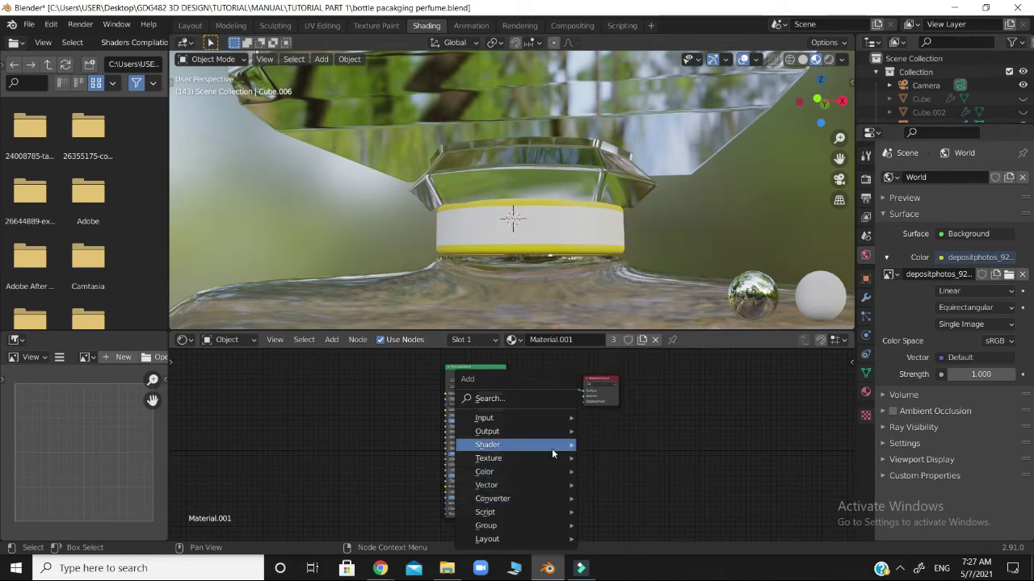
pyautogui.moveTo(553, 450)
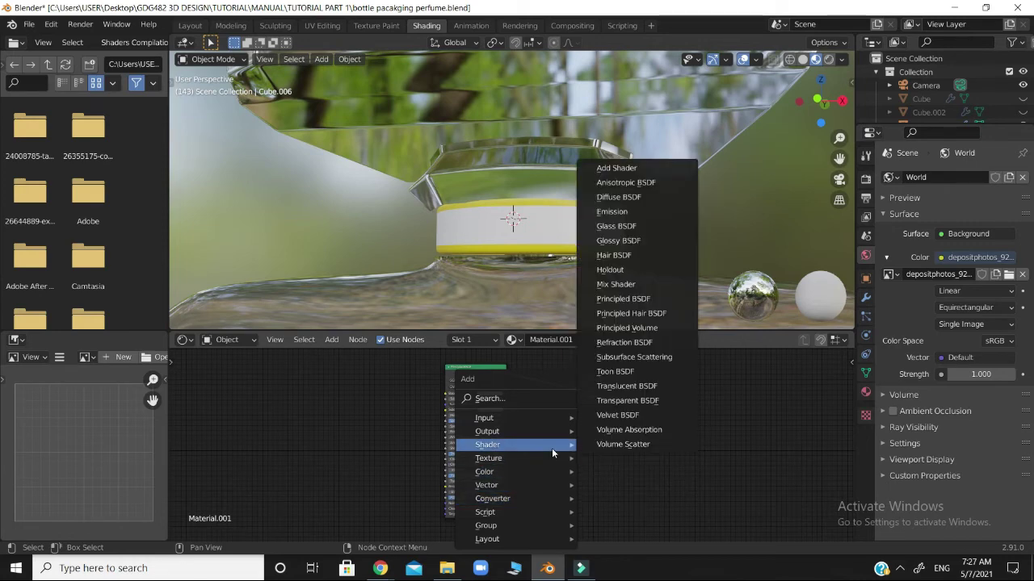
pyautogui.click(641, 436)
pyautogui.click(535, 404)
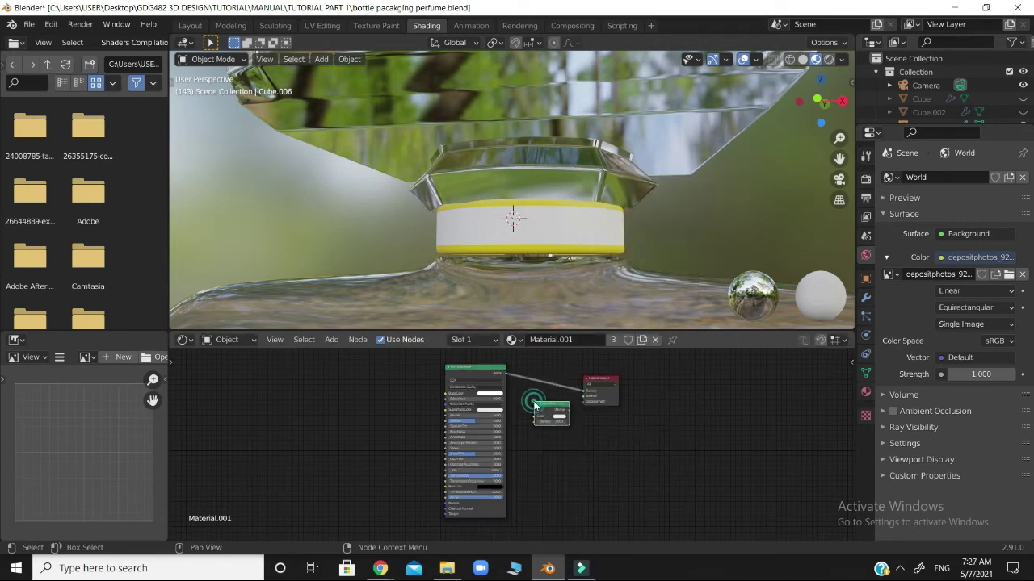
pyautogui.click(604, 382)
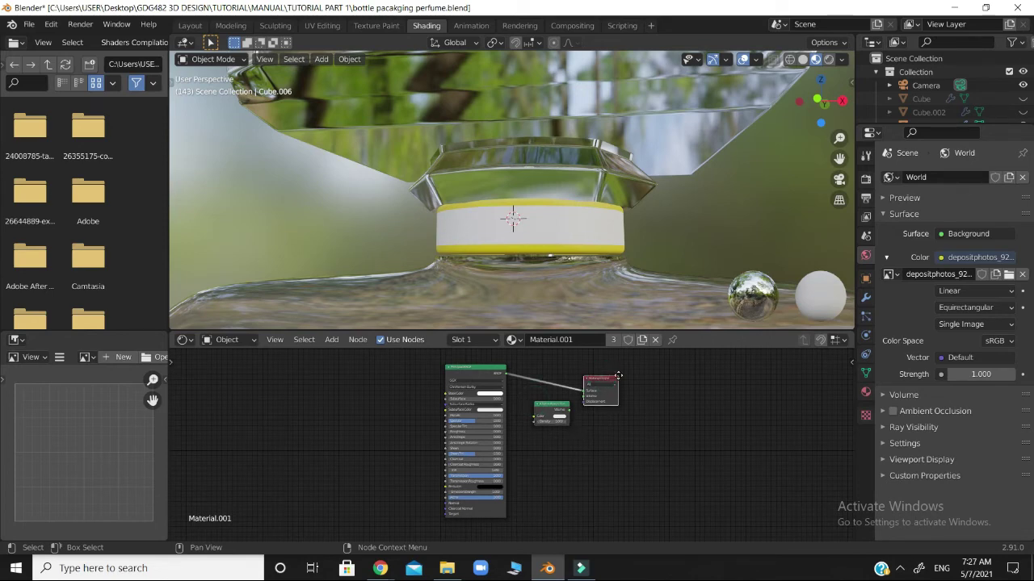
pyautogui.moveTo(604, 381); pyautogui.dragTo(616, 384)
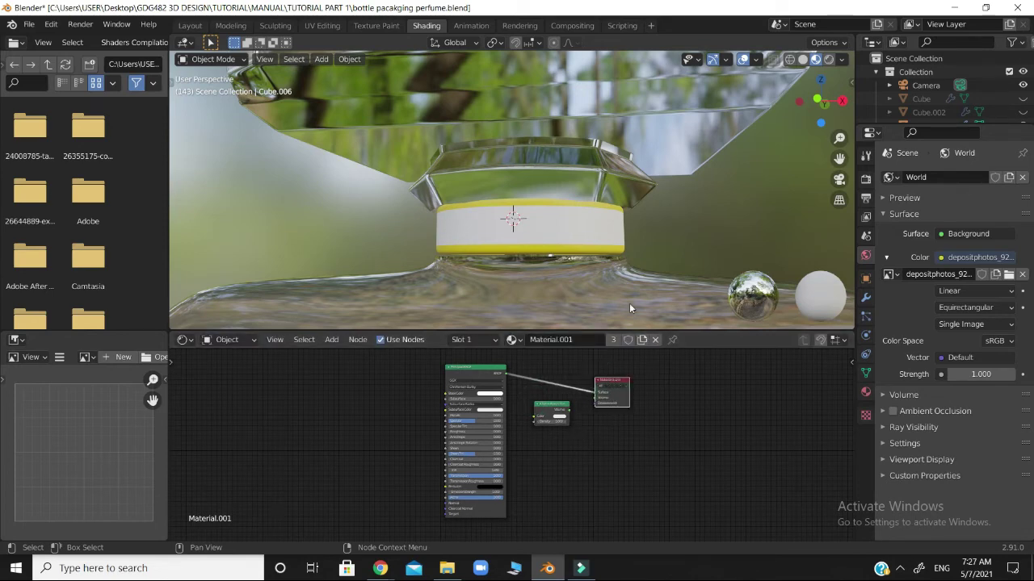
# Step: Connect the Volume Absorption node to the Volume input of the Material Output and set its color to golden yellow
pyautogui.scroll(-5, 629, 302)
pyautogui.scroll(-3, 568, 272)
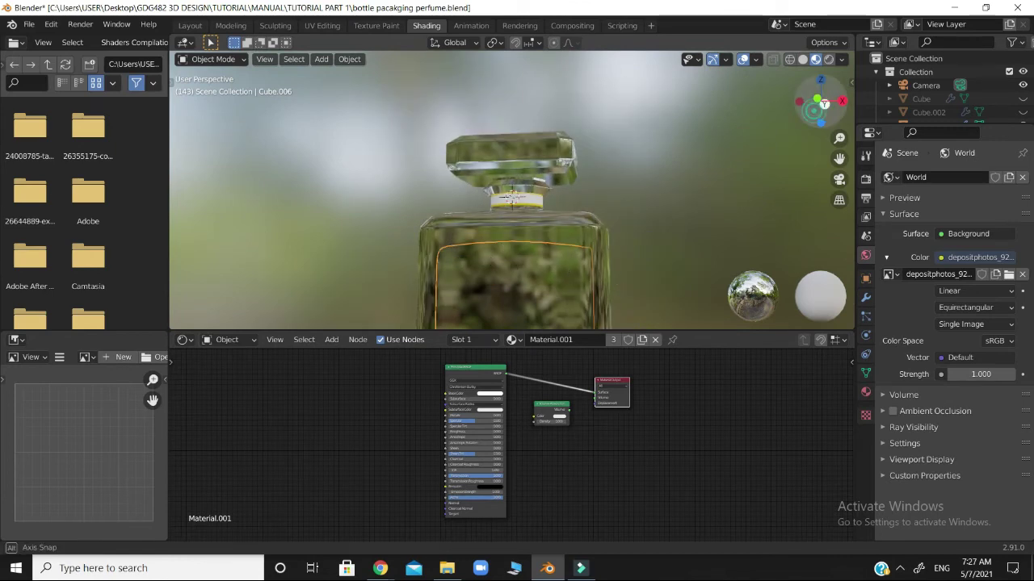
pyautogui.moveTo(814, 108); pyautogui.dragTo(799, 121)
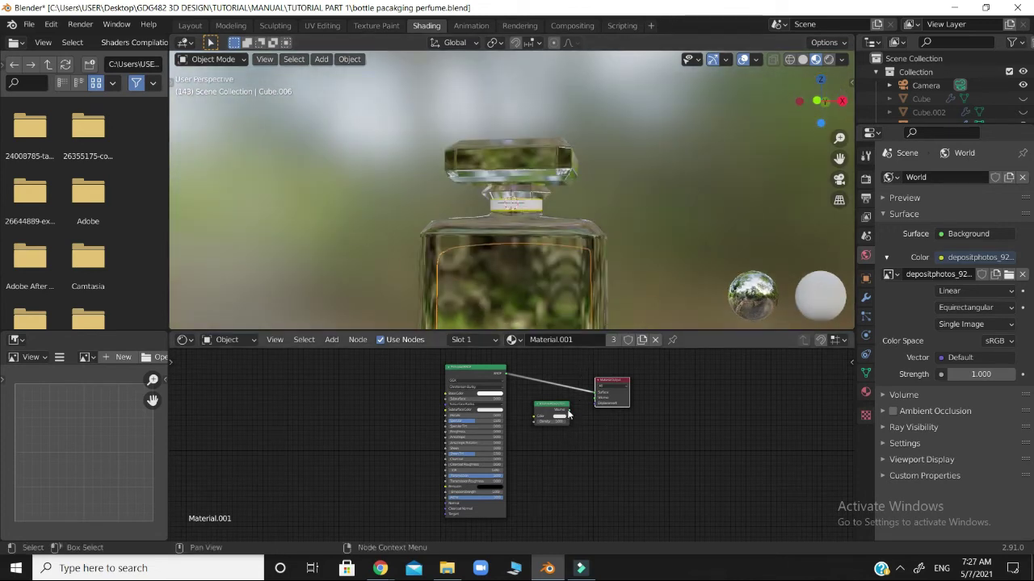
pyautogui.moveTo(570, 415); pyautogui.dragTo(596, 398)
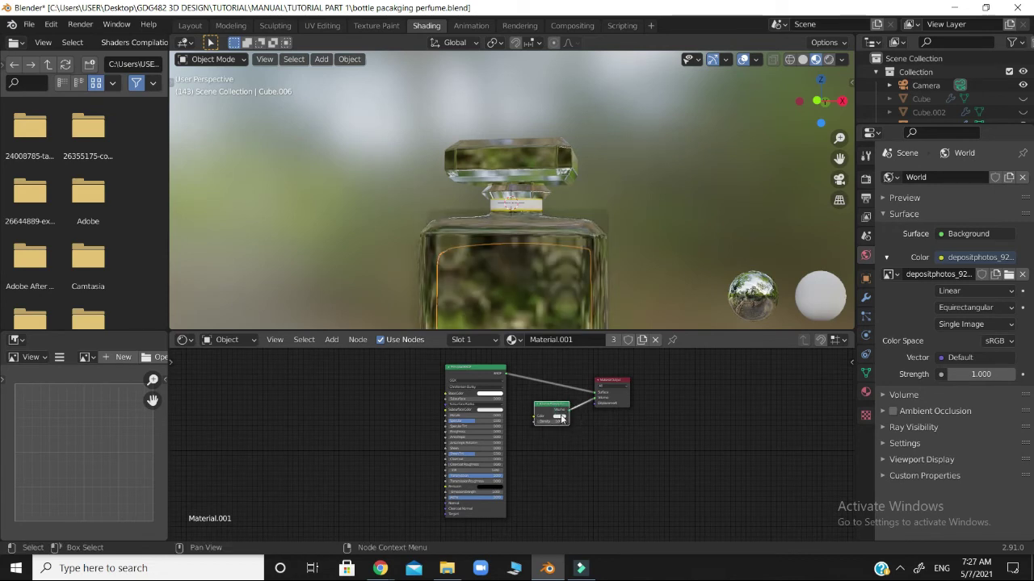
pyautogui.click(560, 418)
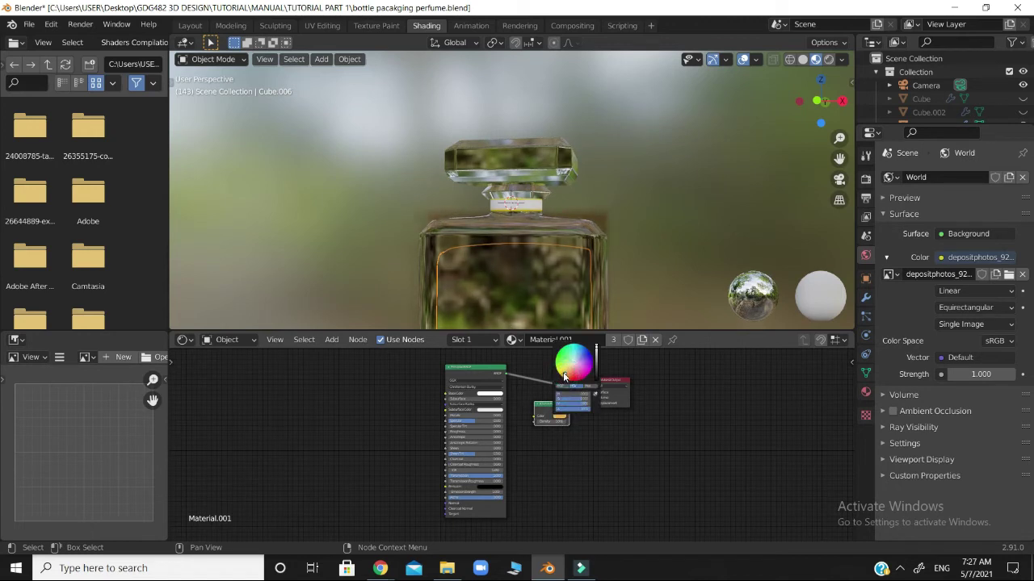
pyautogui.click(666, 394)
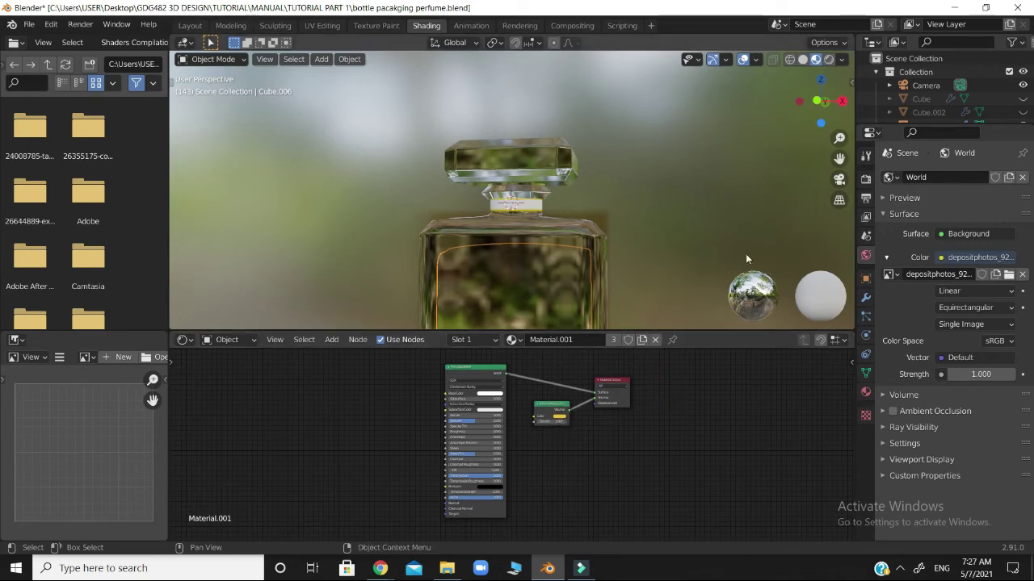
# Step: Preview the bottle in rendered shading in an enlarged viewport and examine the liquid from the back and the front
pyautogui.moveTo(818, 104); pyautogui.dragTo(772, 422)
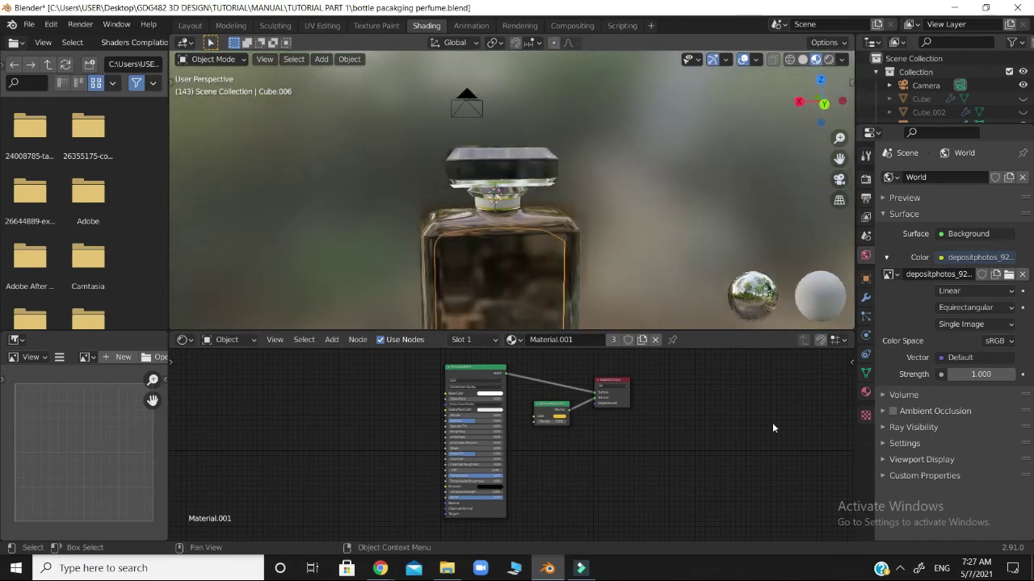
pyautogui.click(829, 61)
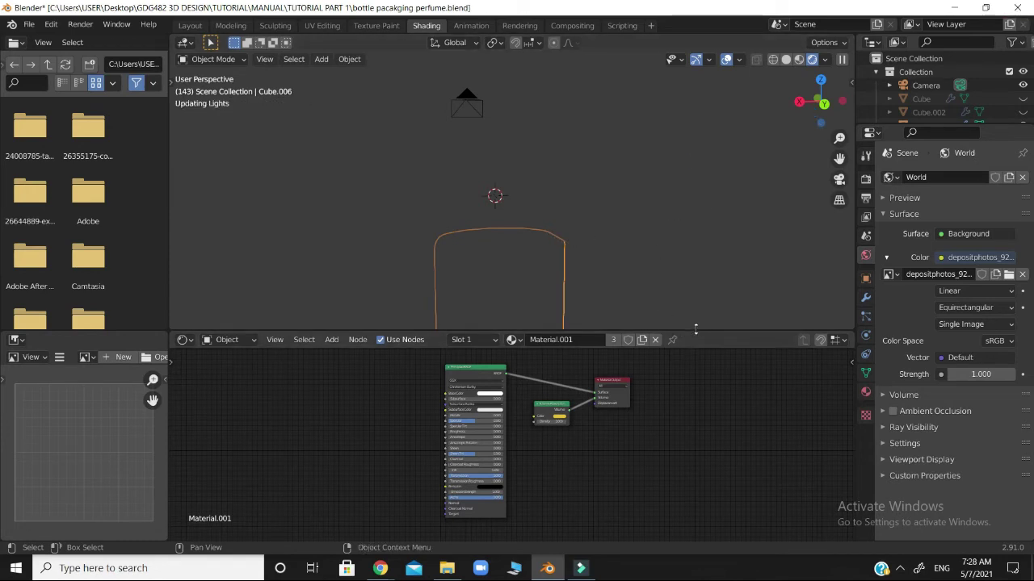
pyautogui.moveTo(696, 333); pyautogui.dragTo(695, 437)
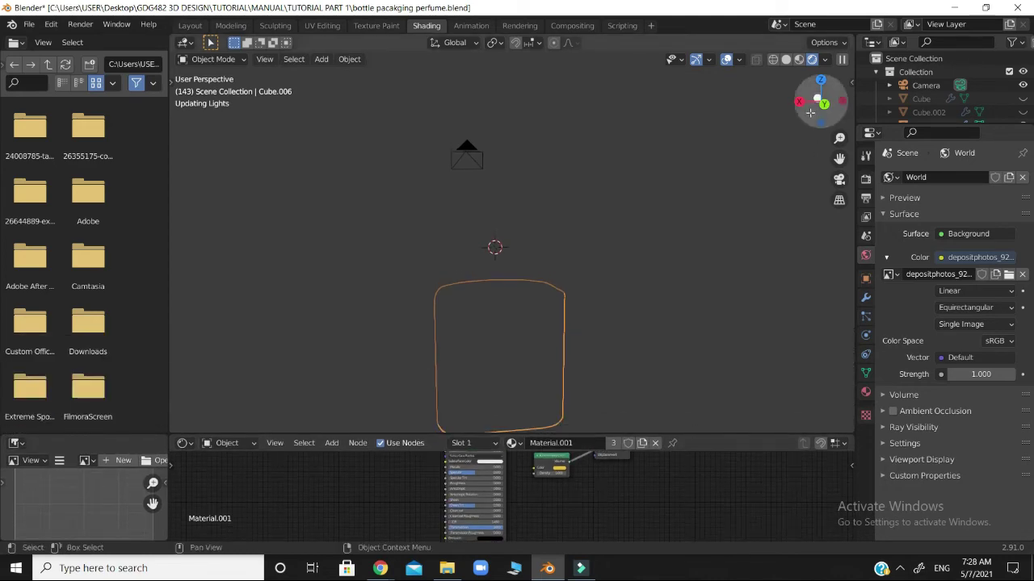
pyautogui.moveTo(809, 108); pyautogui.dragTo(835, 115)
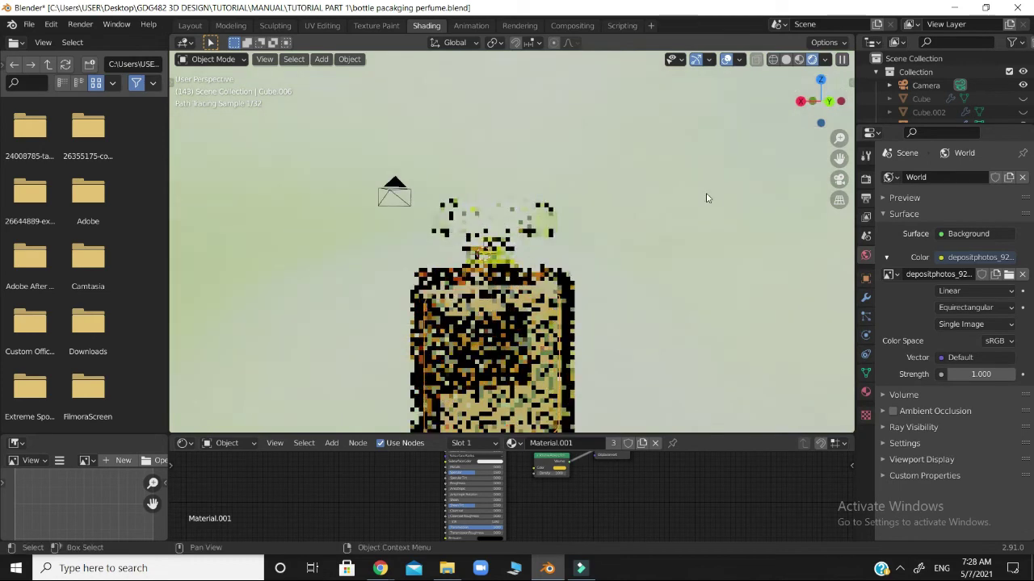
pyautogui.scroll(-1, 682, 273)
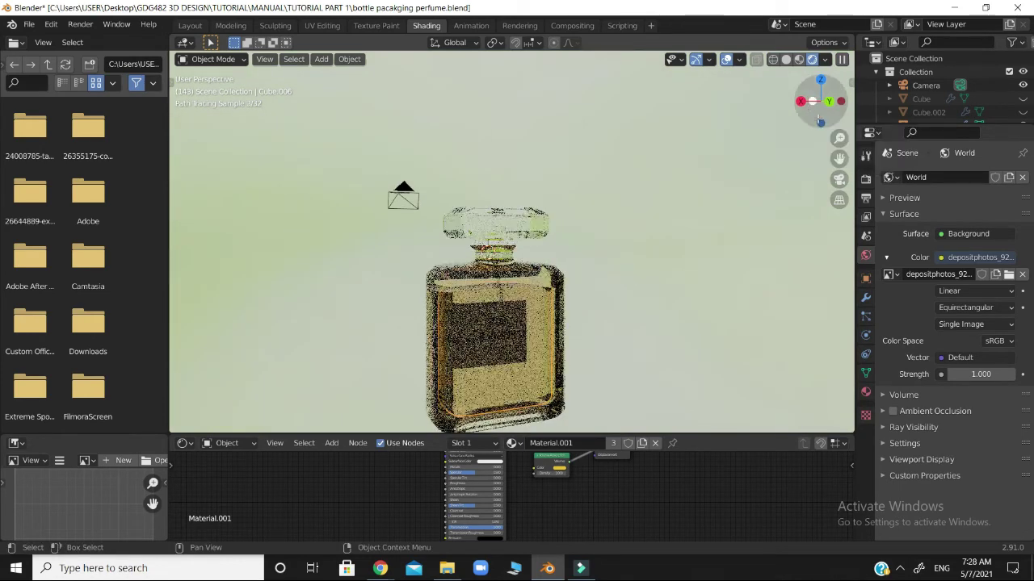
pyautogui.moveTo(812, 101); pyautogui.dragTo(446, 99)
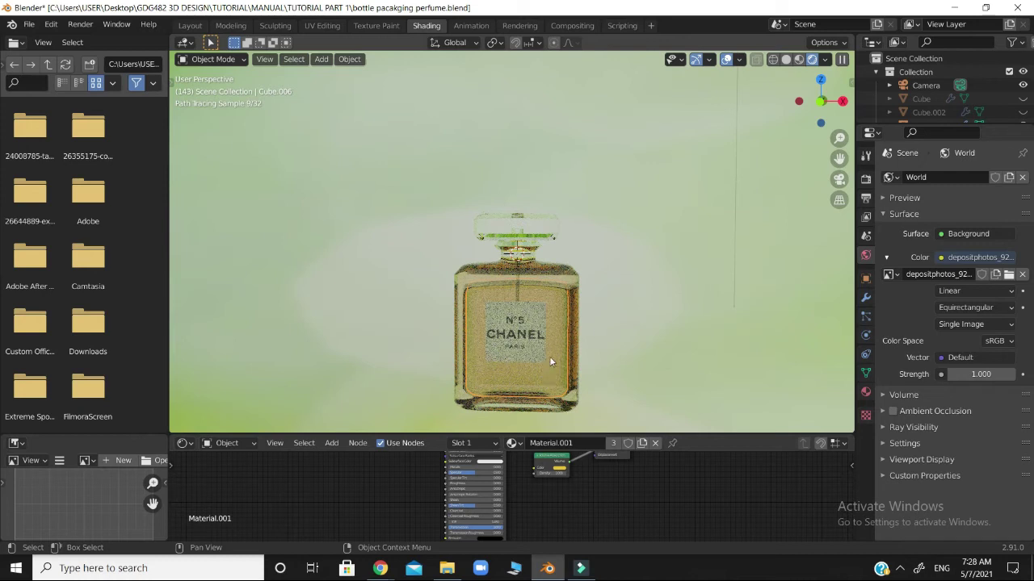
# Step: Try an orange Volume Absorption color for the liquid and settle on a yellow
pyautogui.click(559, 470)
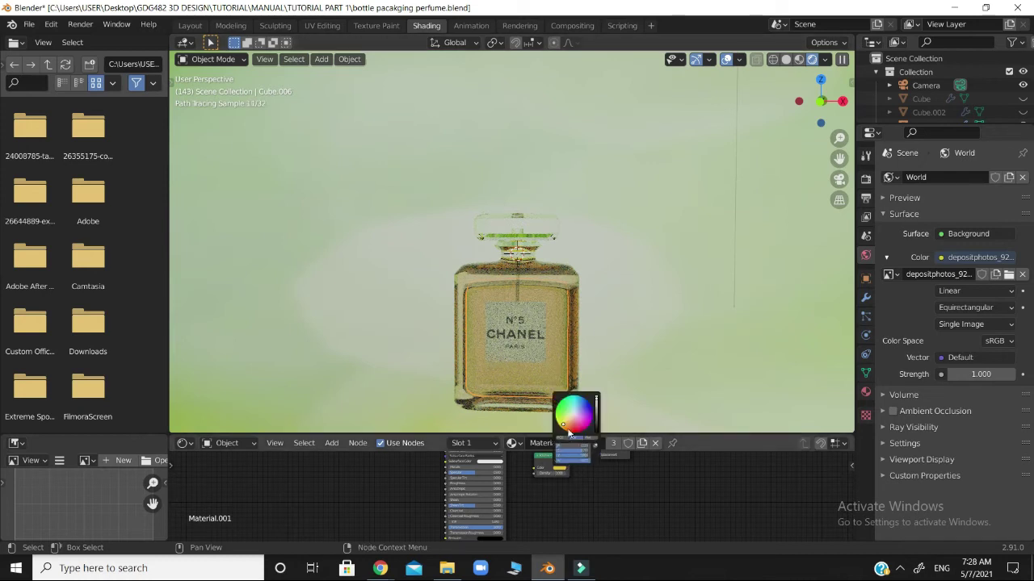
pyautogui.click(564, 429)
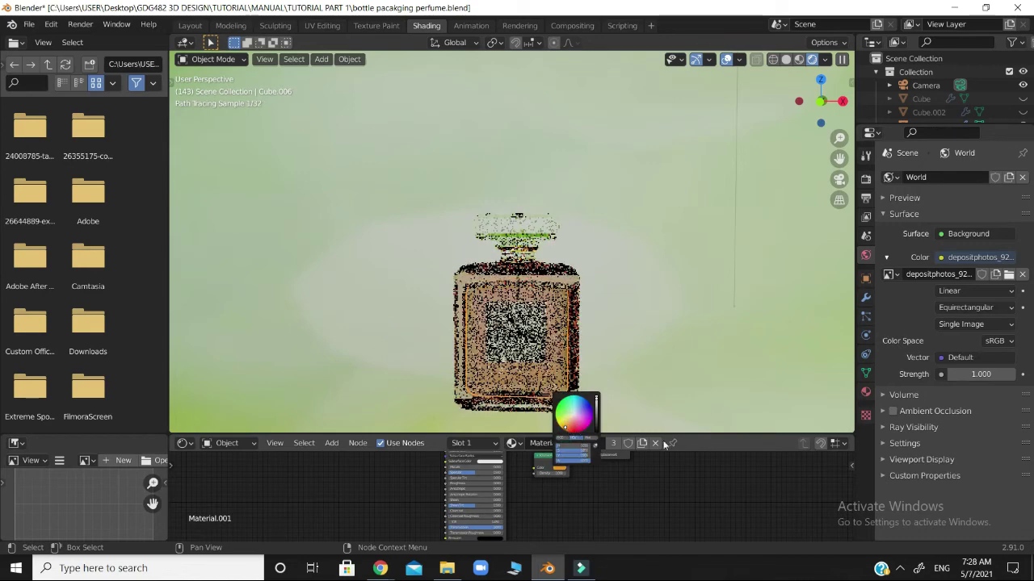
pyautogui.click(567, 429)
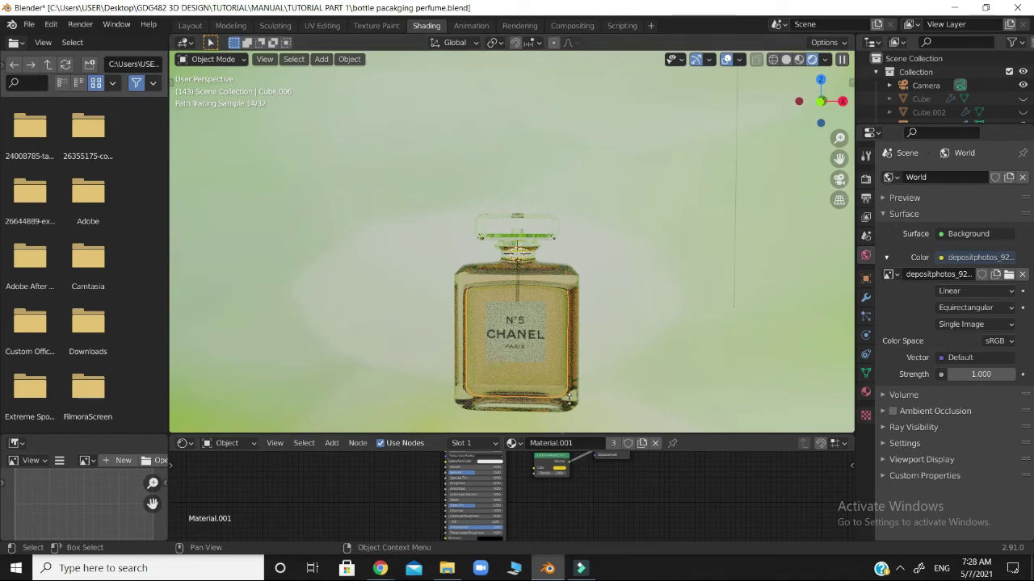
pyautogui.moveTo(569, 436); pyautogui.dragTo(505, 360)
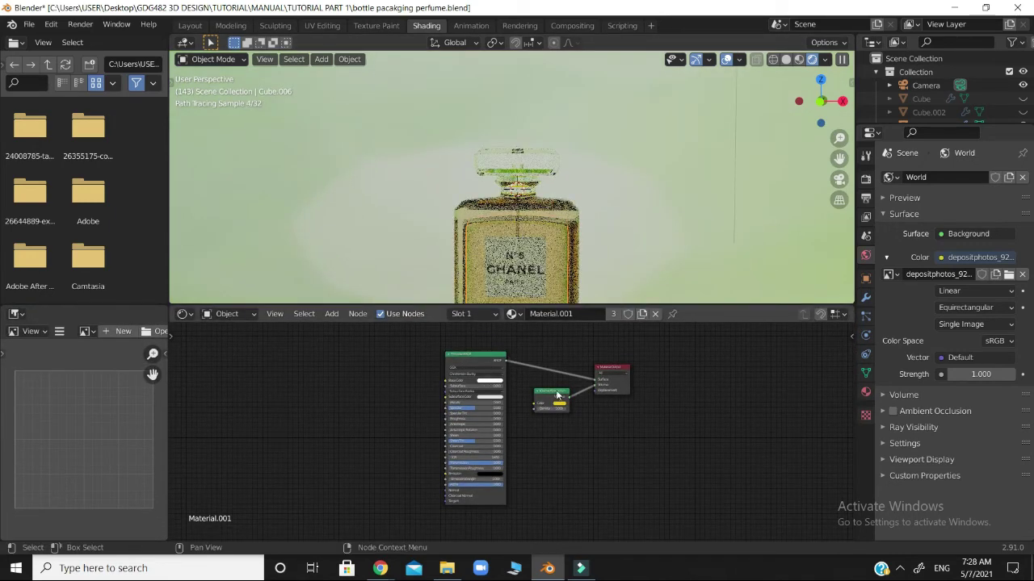
pyautogui.click(556, 395)
pyautogui.hotkey('shift', 'a')
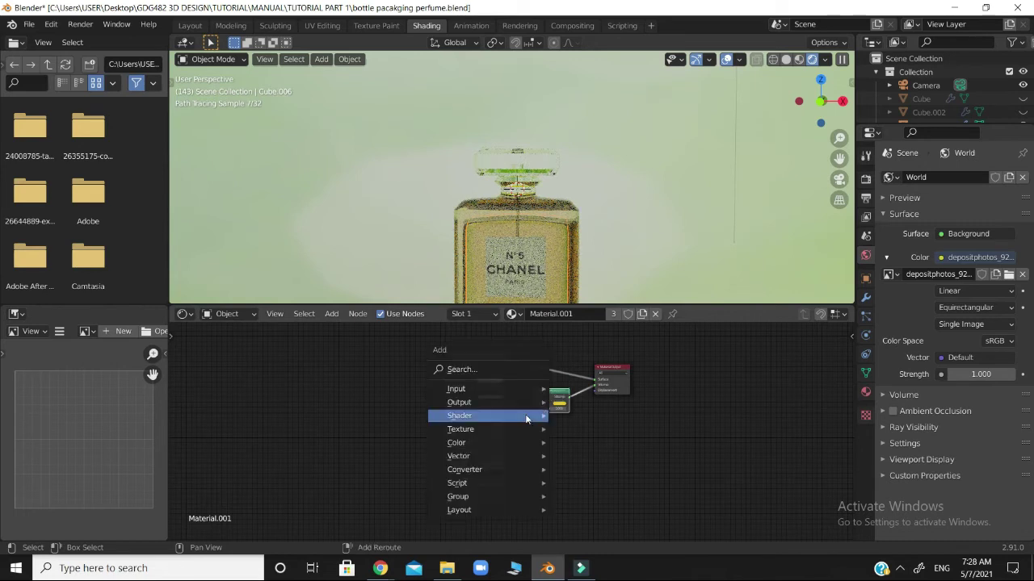
pyautogui.moveTo(535, 420)
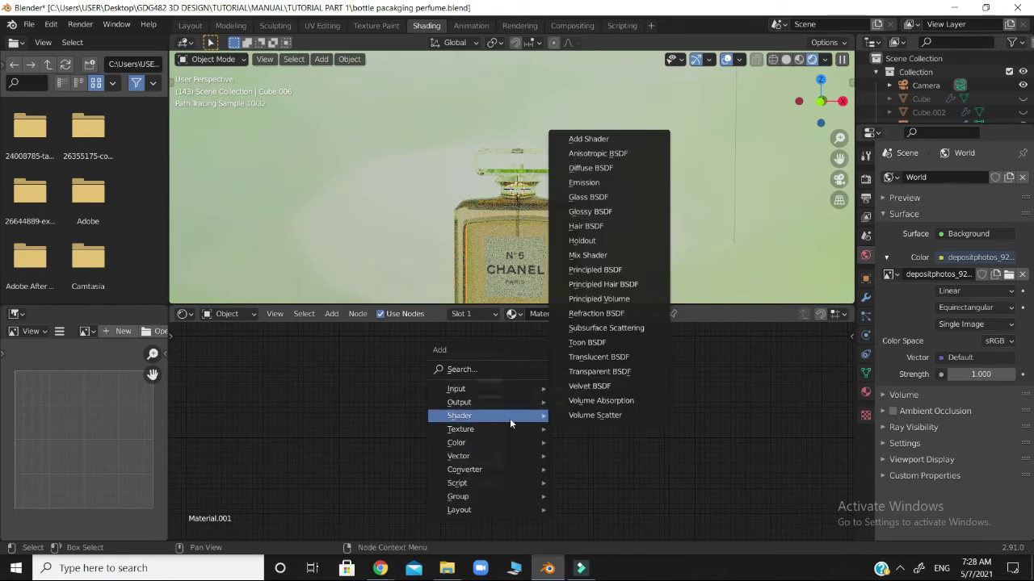
pyautogui.click(736, 436)
# Step: Rearrange the Volume Absorption and Material Output nodes, shifting the output node farther from the Principled BSDF
pyautogui.moveTo(557, 394); pyautogui.dragTo(551, 389)
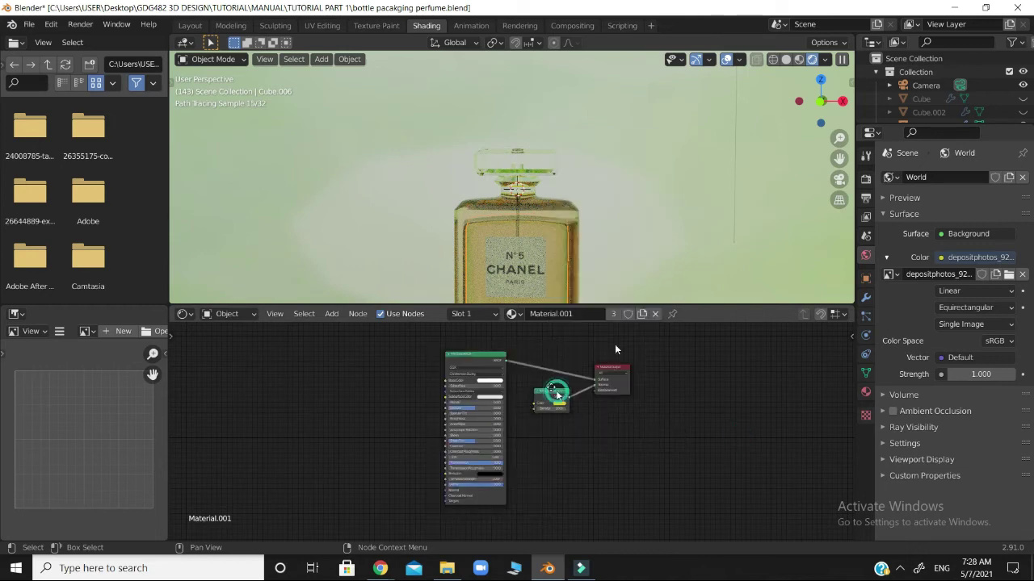
pyautogui.click(620, 368)
pyautogui.moveTo(621, 370); pyautogui.dragTo(628, 361)
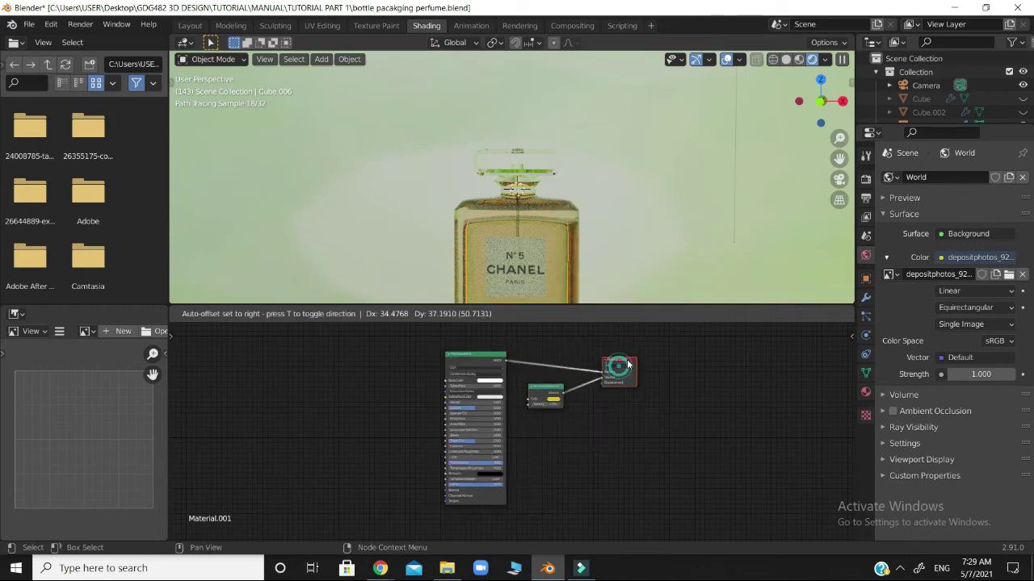
pyautogui.click(675, 392)
pyautogui.scroll(4, 675, 372)
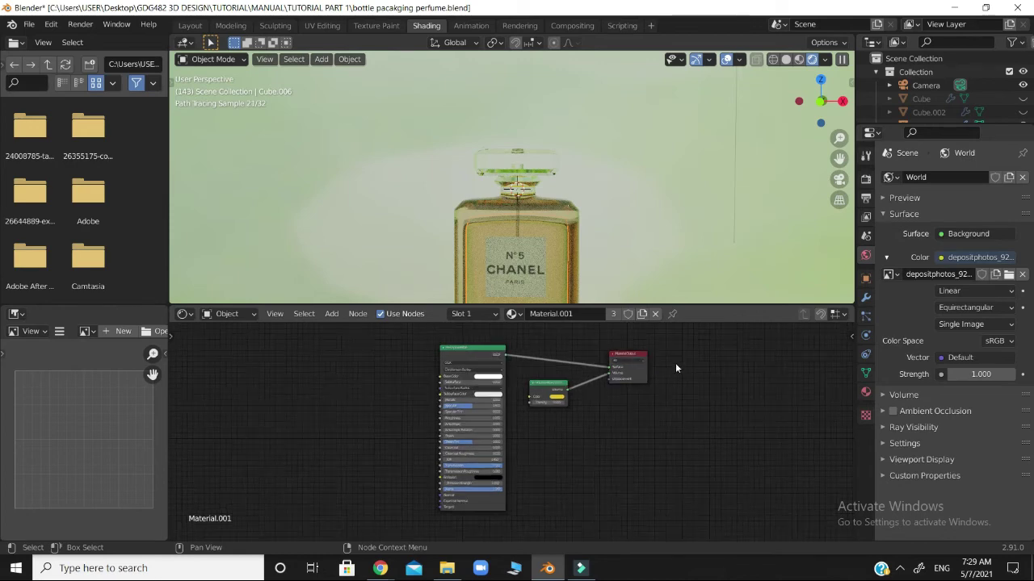
# Step: Enlarge the rendered viewport and inspect the bottle's cap, neck and liquid up close
pyautogui.moveTo(696, 306); pyautogui.dragTo(702, 389)
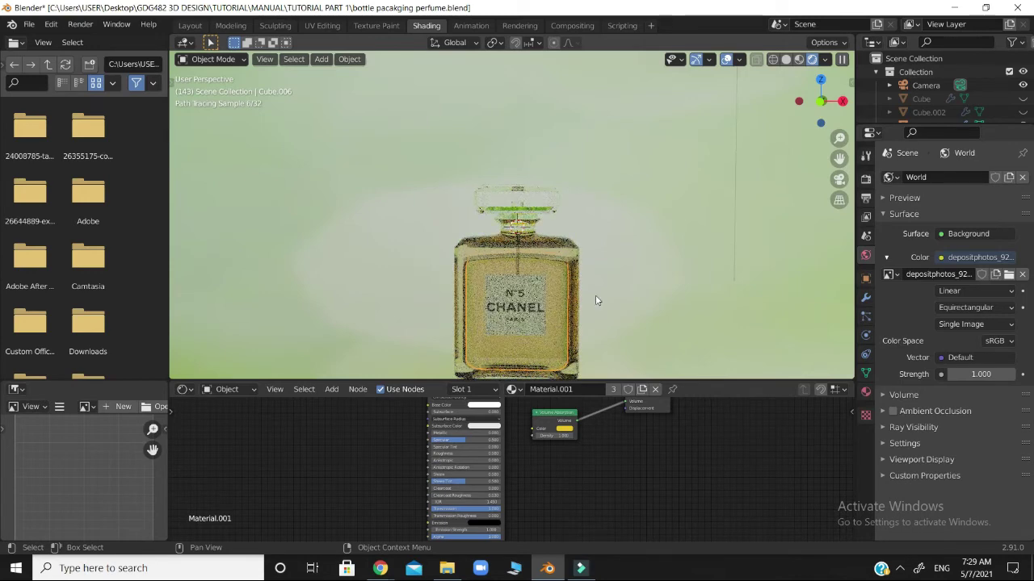
pyautogui.scroll(3, 602, 297)
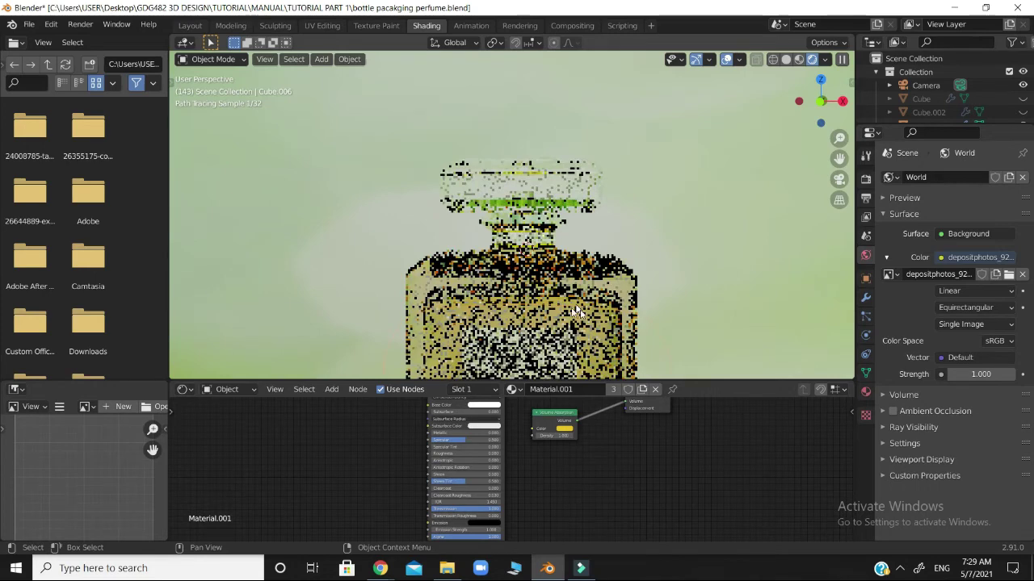
pyautogui.scroll(4, 578, 309)
pyautogui.keyDown('shift'); pyautogui.moveTo(522, 203); pyautogui.dragTo(518, 172, button='middle'); pyautogui.keyUp('shift')
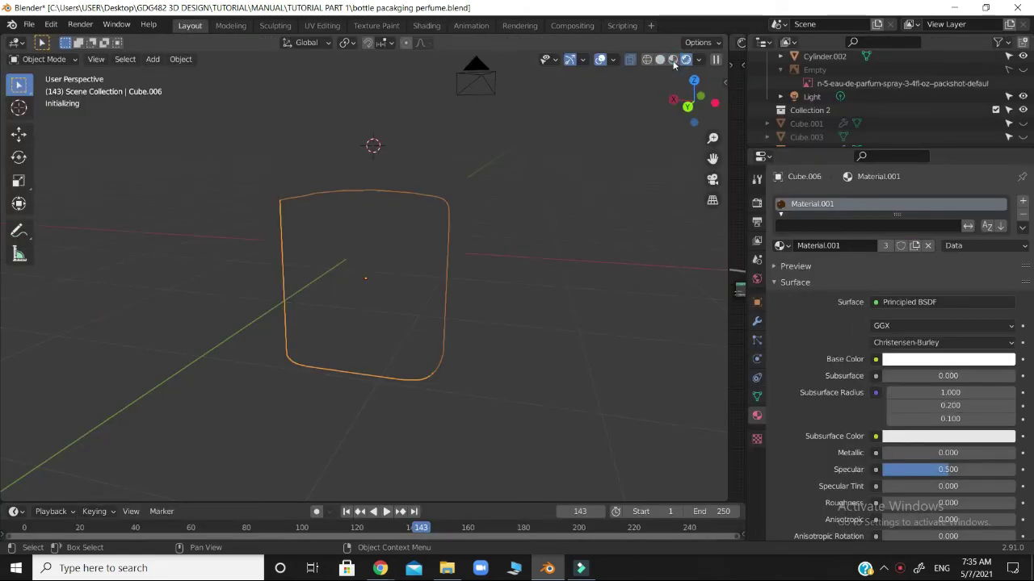
# Step: Show the bottle in solid shading with X-ray off and face its front, leaving the label plane deselected
pyautogui.click(661, 59)
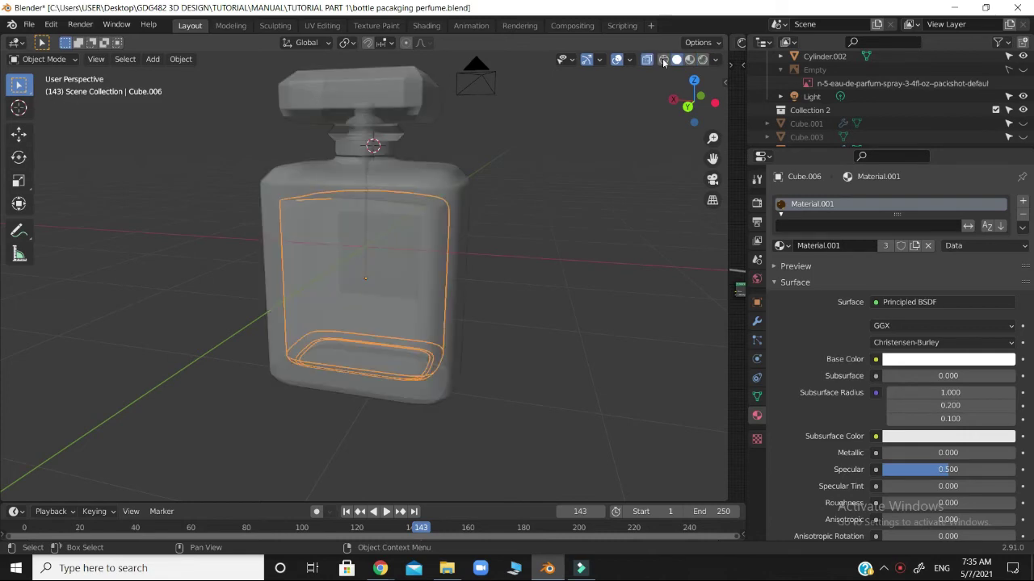
pyautogui.moveTo(685, 104); pyautogui.dragTo(768, 102)
pyautogui.click(437, 319)
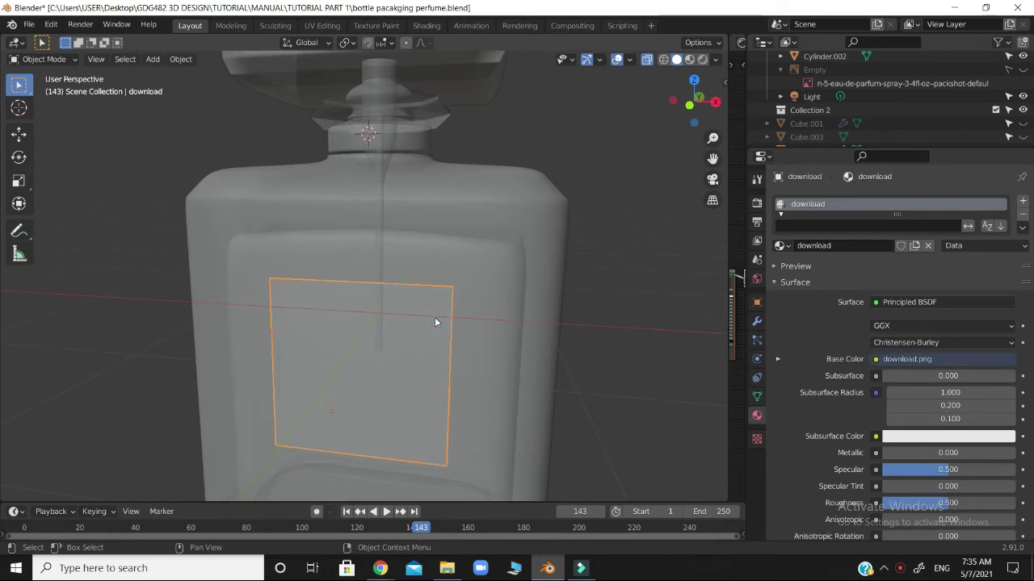
pyautogui.scroll(-3, 616, 252)
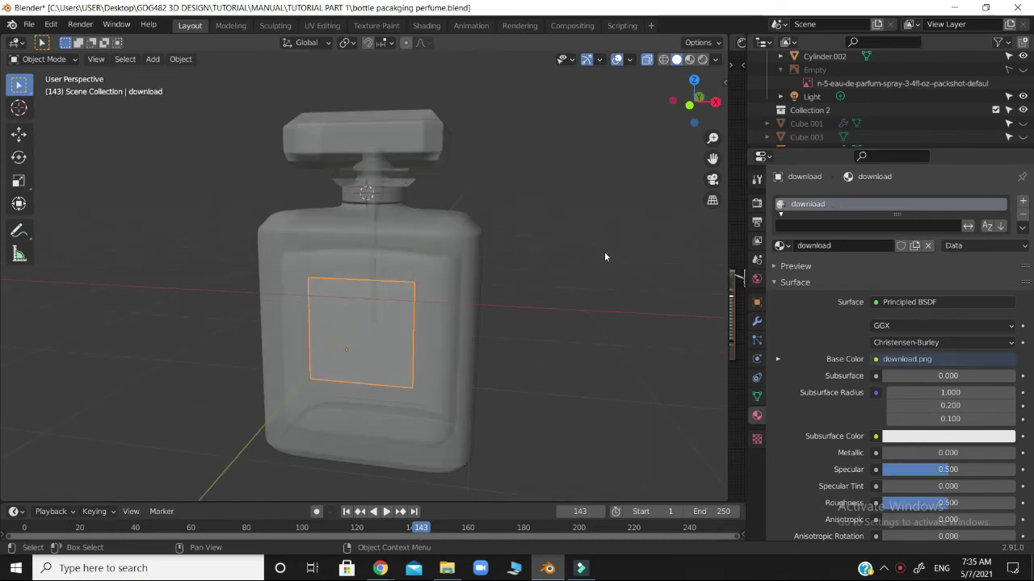
pyautogui.click(589, 249)
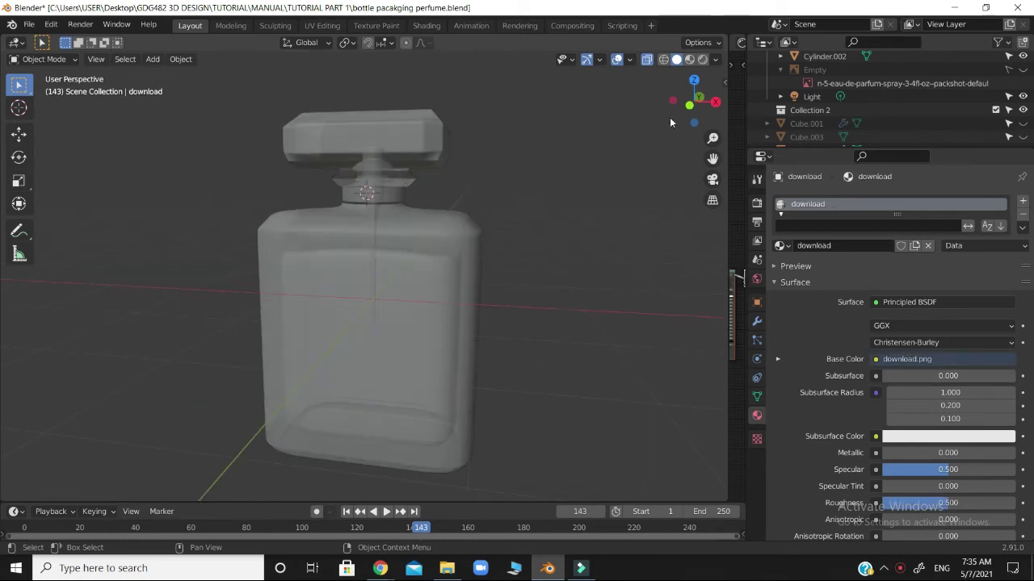
pyautogui.moveTo(685, 107); pyautogui.dragTo(705, 107)
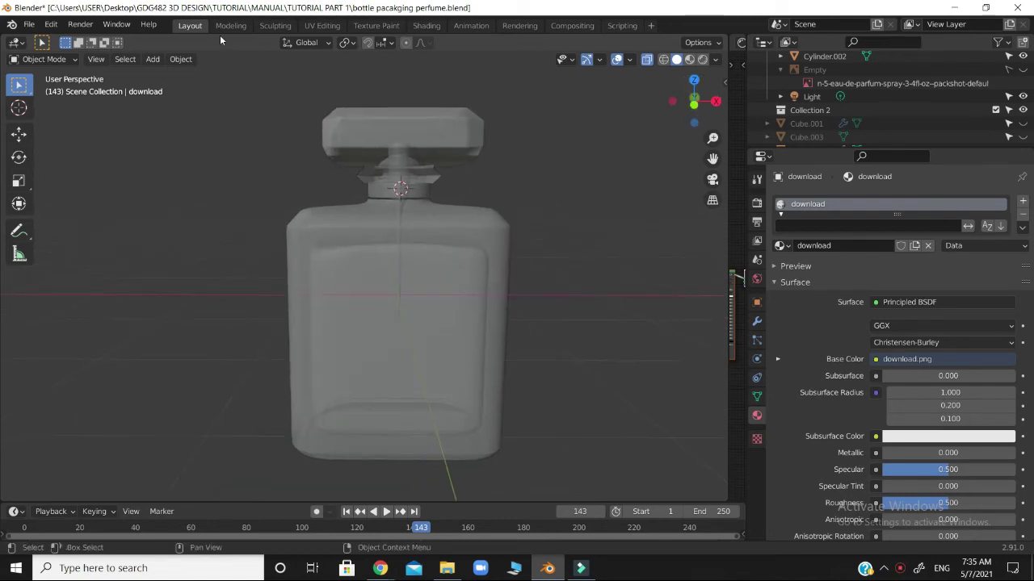
pyautogui.click(646, 59)
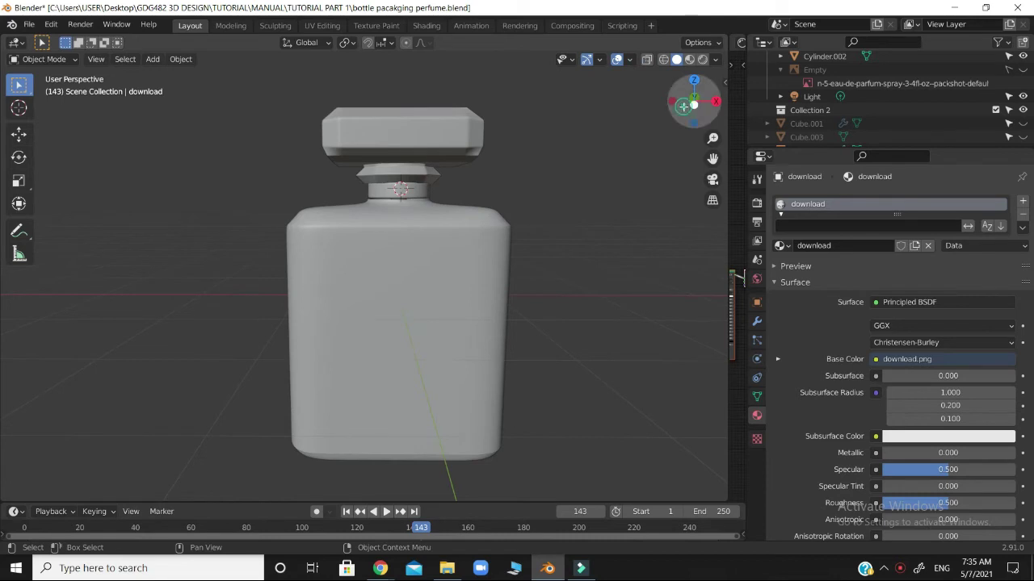
pyautogui.moveTo(692, 104); pyautogui.dragTo(701, 108)
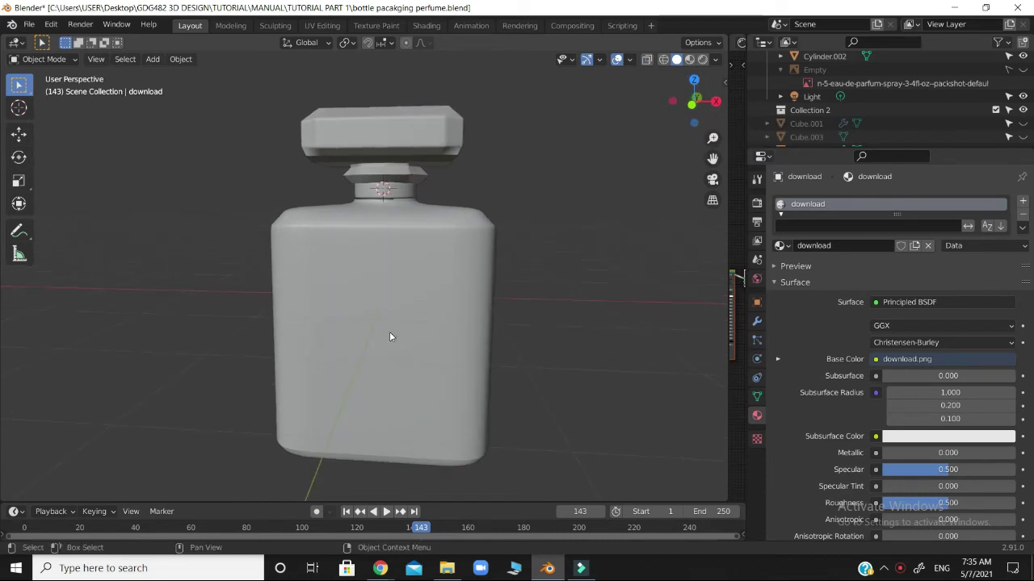
pyautogui.hotkey('shift', 'a')
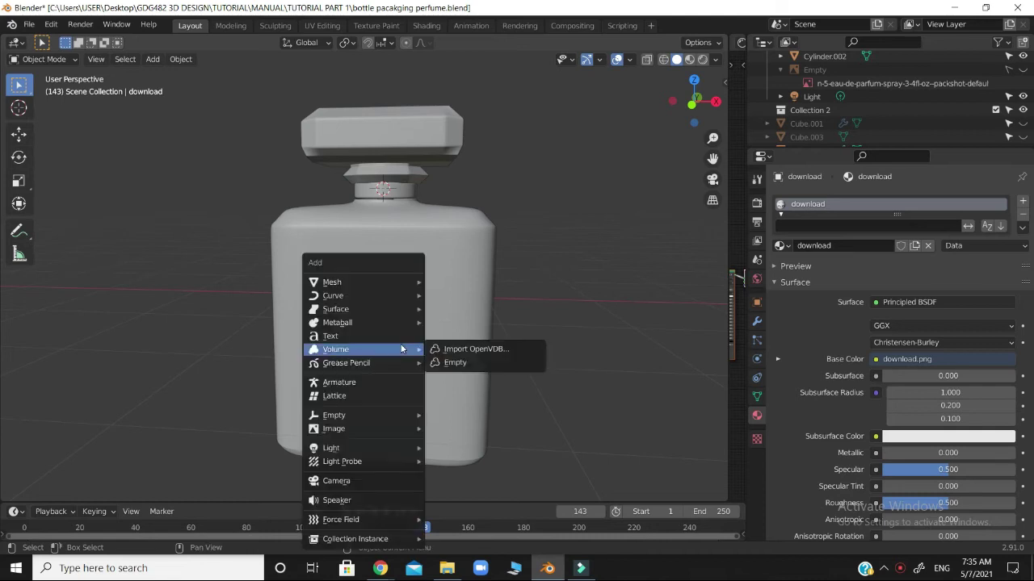
pyautogui.moveTo(405, 290)
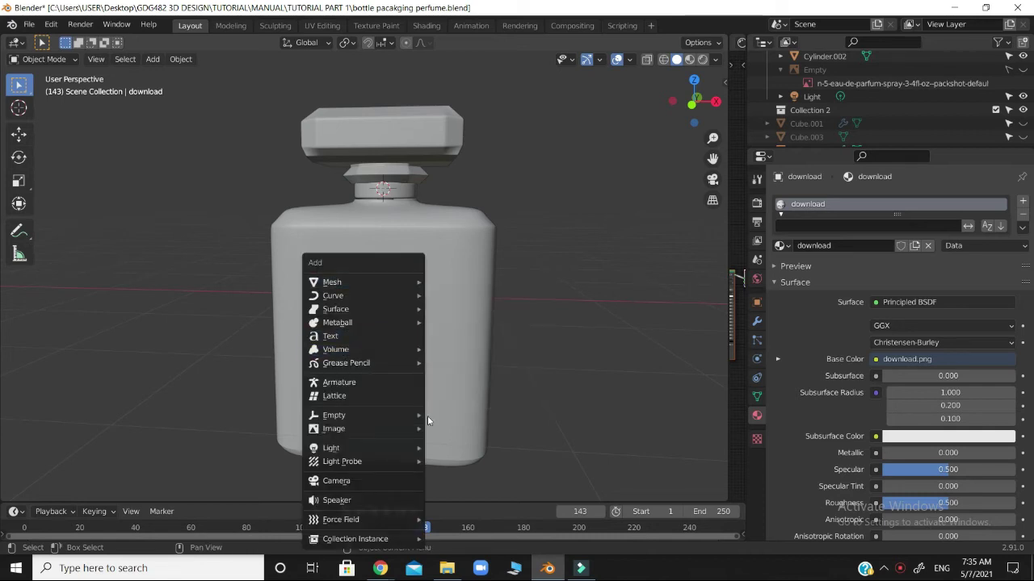
pyautogui.moveTo(406, 431)
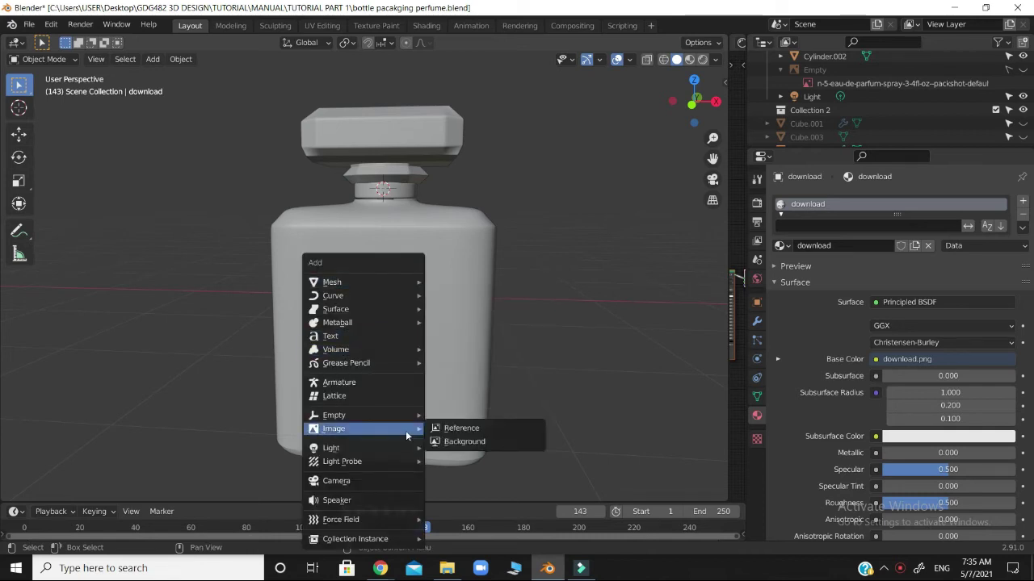
# Step: Find the Import Images as Planes add-on in the preferences by searching for "image" and enable it
pyautogui.click(50, 24)
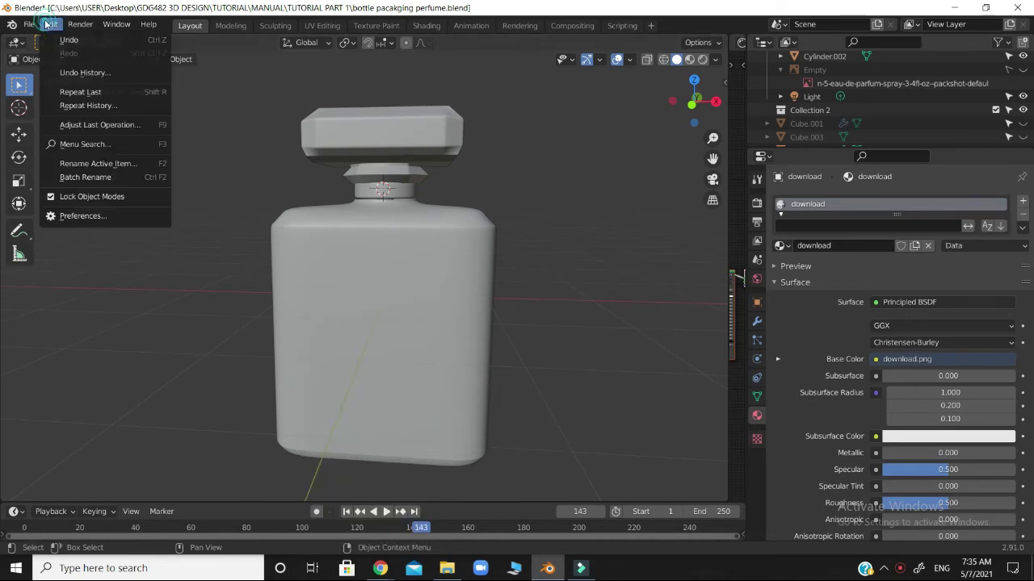
pyautogui.click(67, 214)
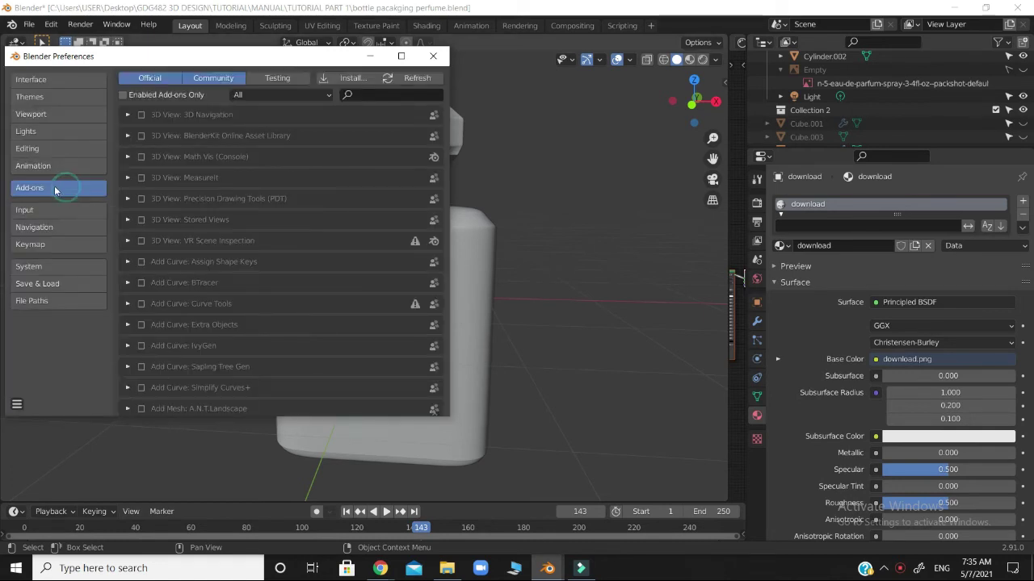
pyautogui.click(371, 95)
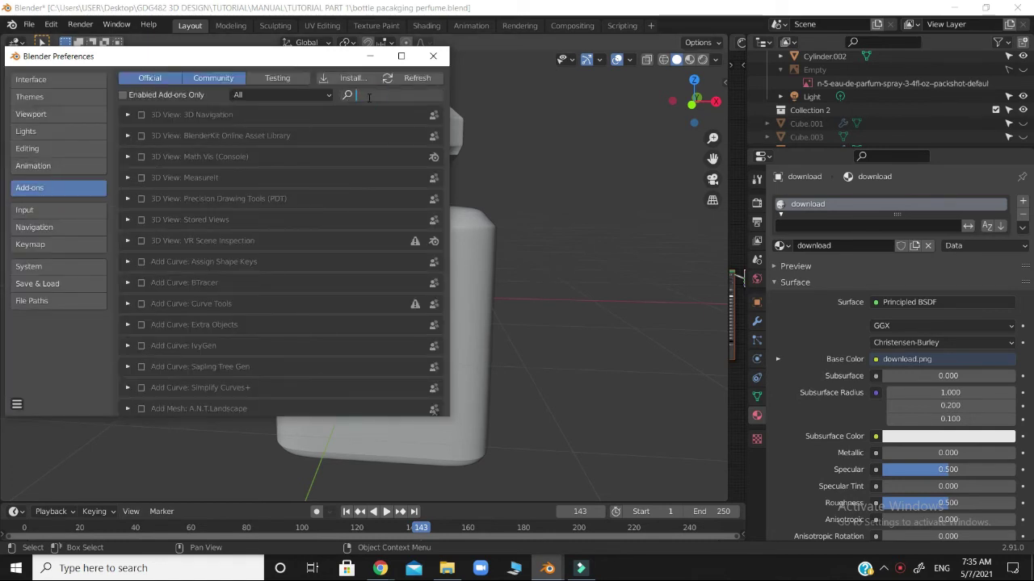
pyautogui.write('image')
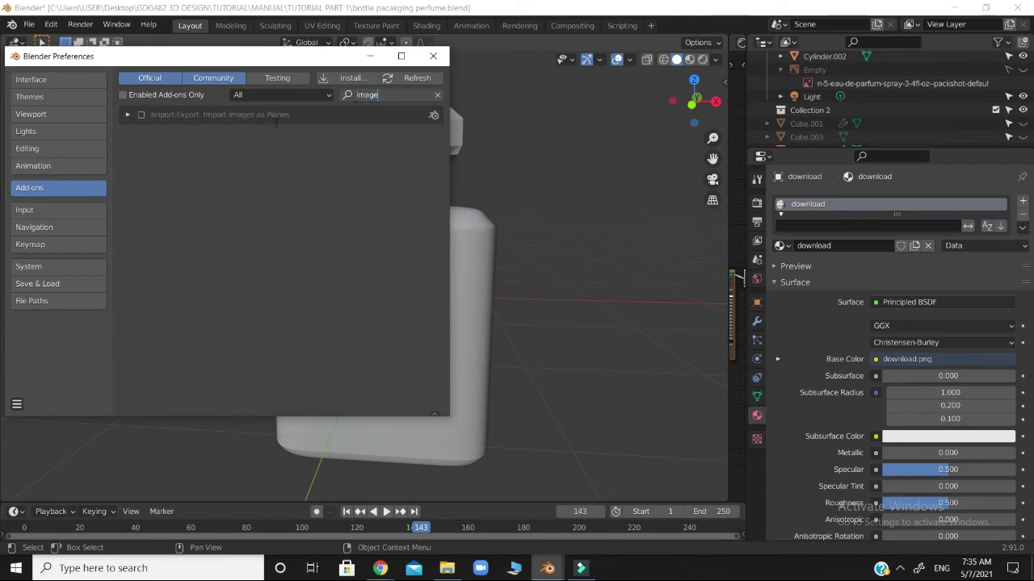
pyautogui.click(141, 116)
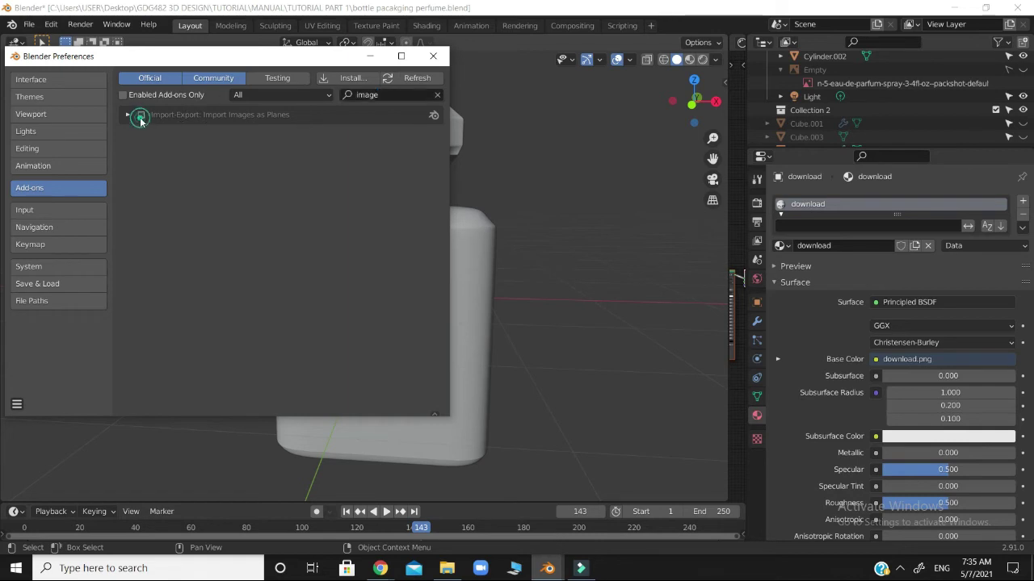
pyautogui.click(142, 115)
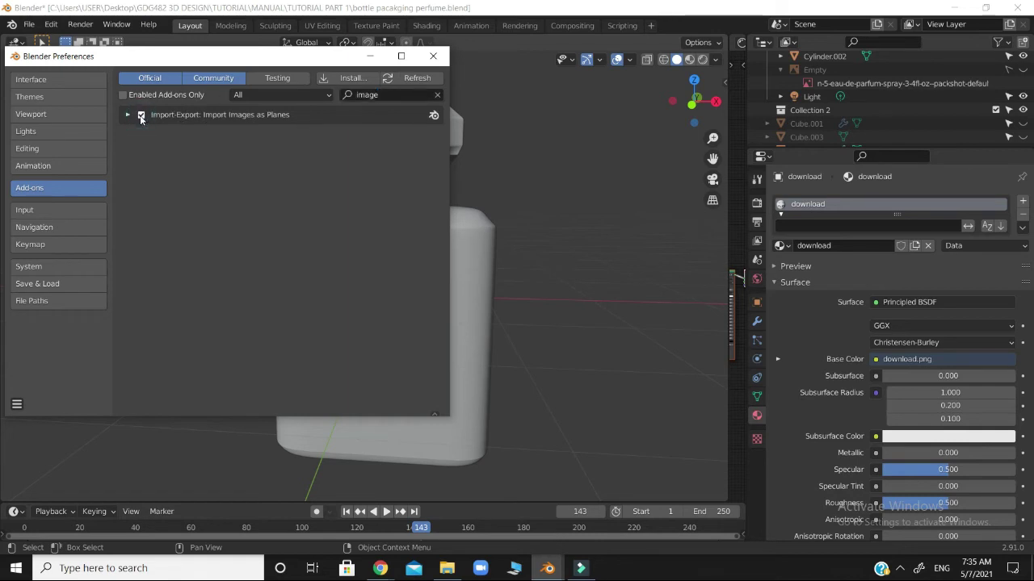
pyautogui.click(433, 57)
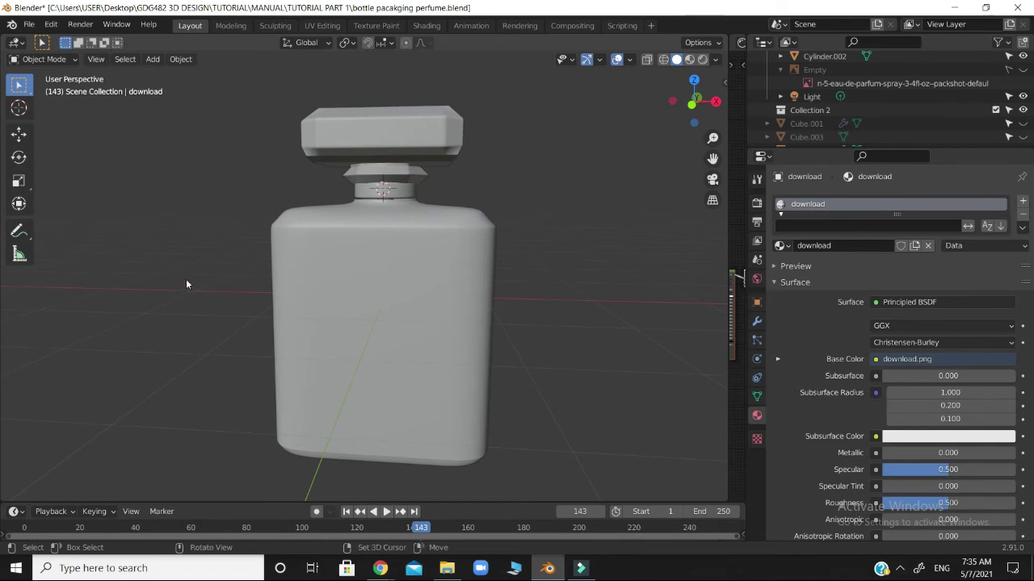
# Step: Import the N°5 Chanel label download.png from the Desktop folder as an image plane
pyautogui.hotkey('shift', 'a')
pyautogui.moveTo(187, 282)
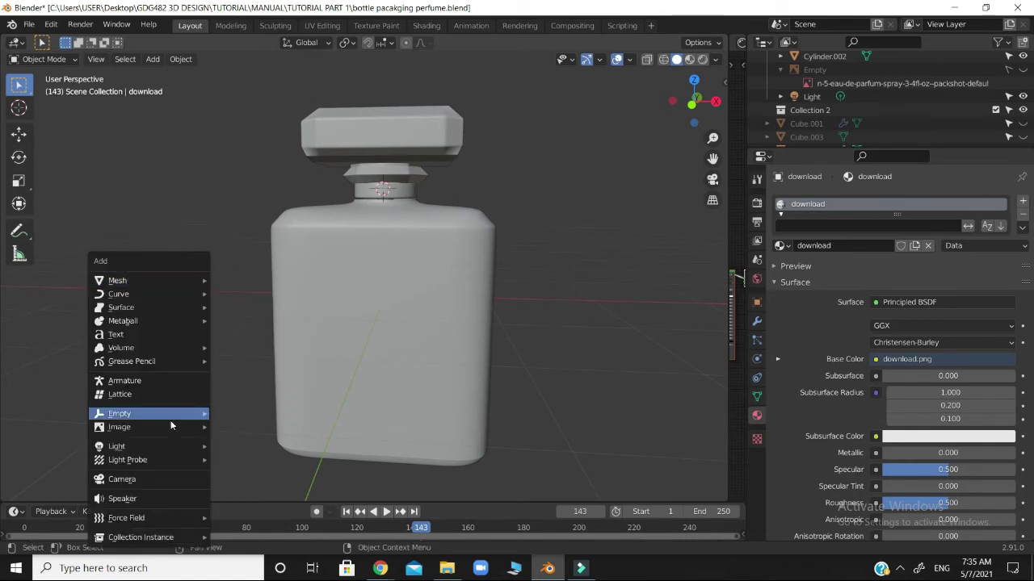
pyautogui.moveTo(161, 437)
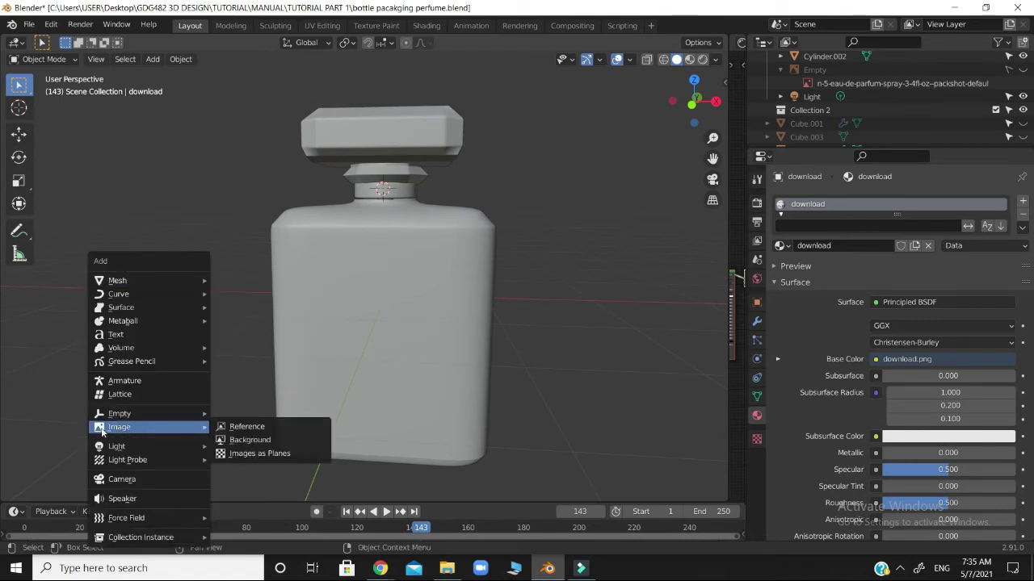
pyautogui.click(252, 453)
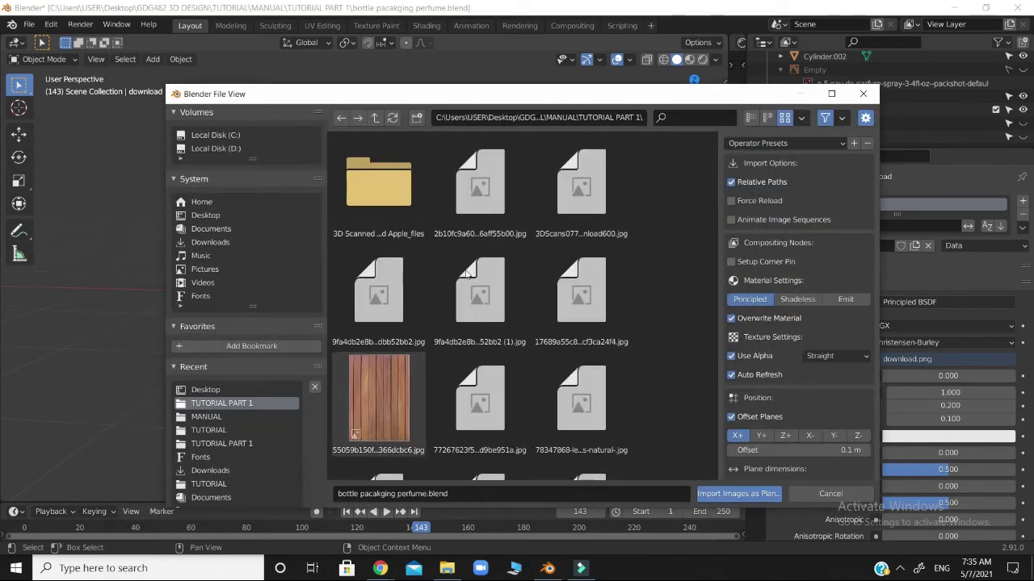
pyautogui.scroll(-10, 638, 356)
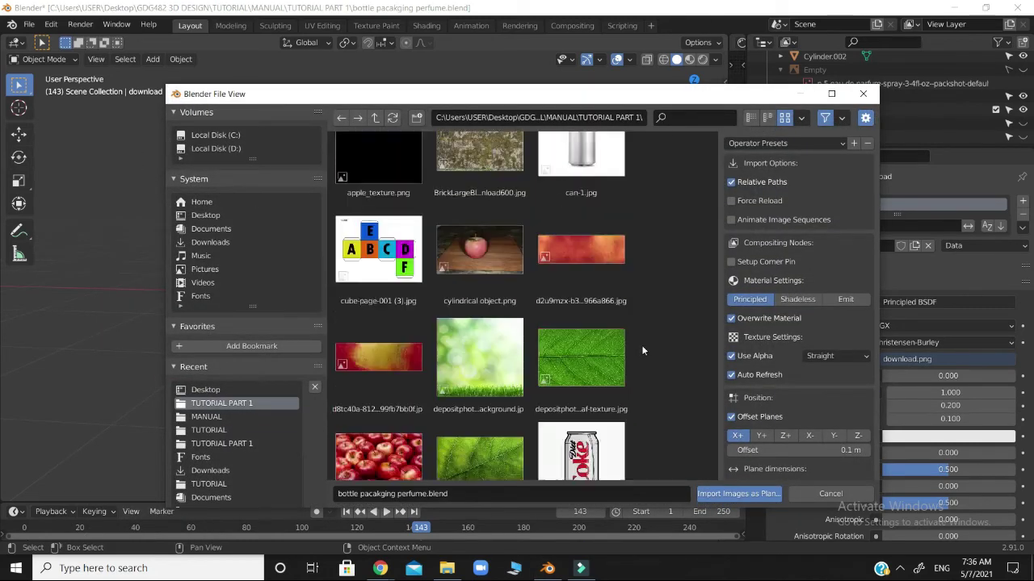
pyautogui.scroll(-10, 641, 344)
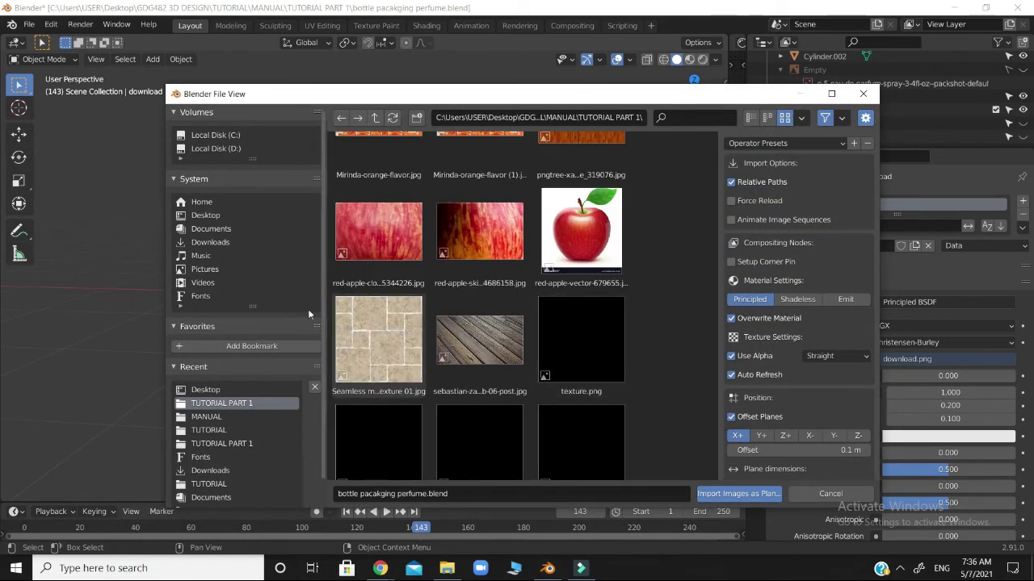
pyautogui.click(228, 214)
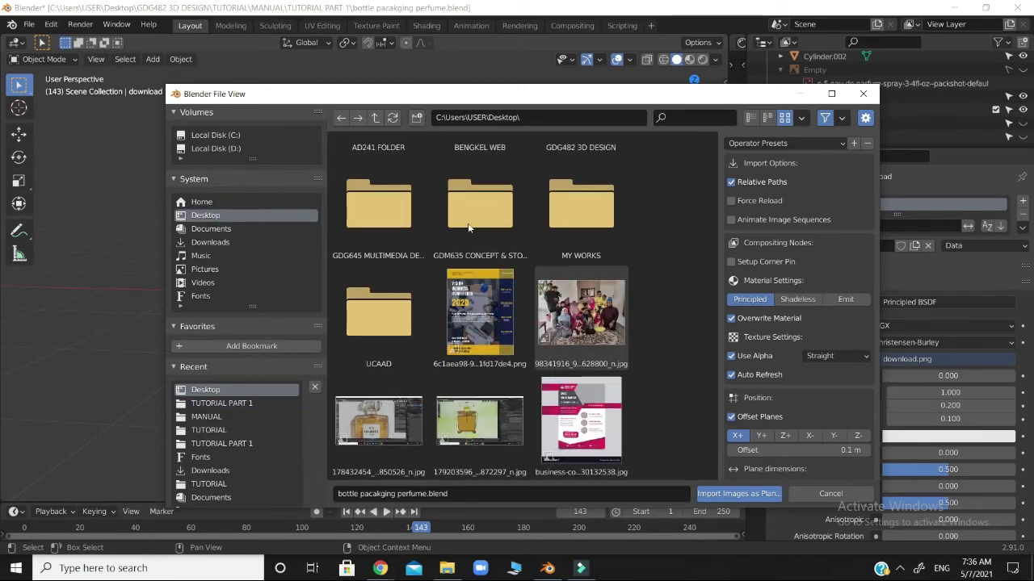
pyautogui.scroll(-5, 530, 215)
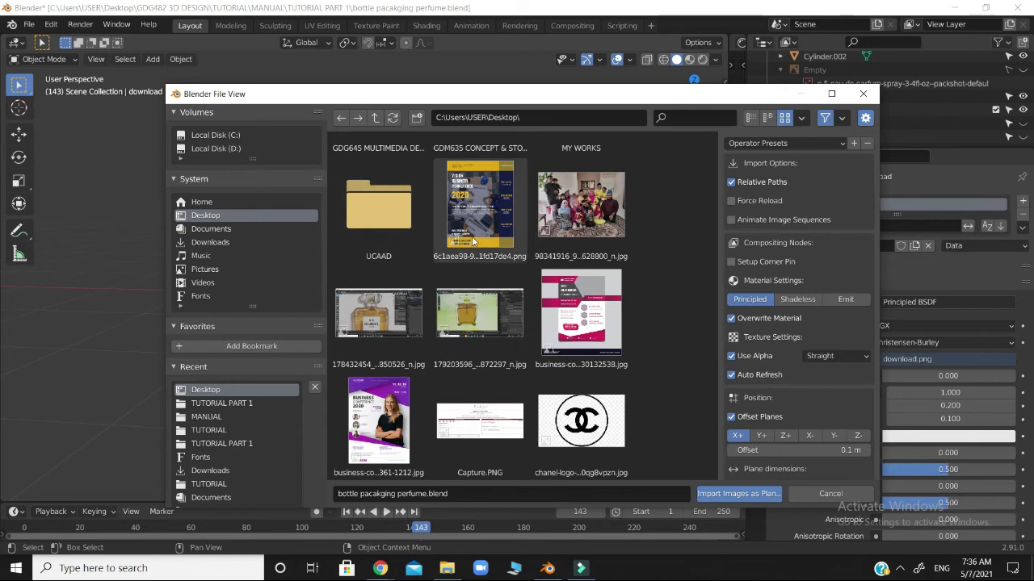
pyautogui.scroll(-3, 632, 342)
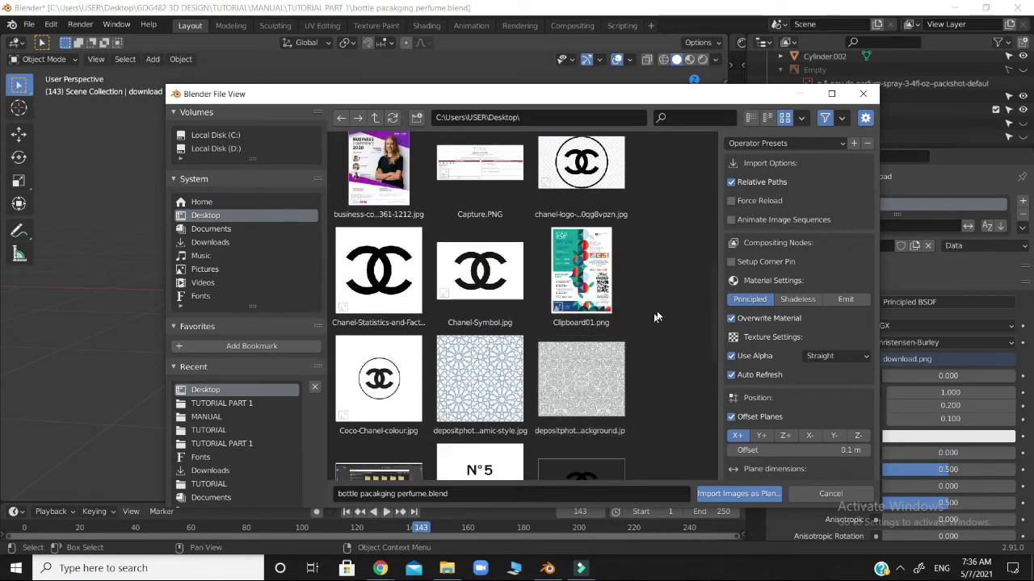
pyautogui.scroll(-3, 661, 307)
pyautogui.scroll(-1, 662, 311)
pyautogui.click(510, 380)
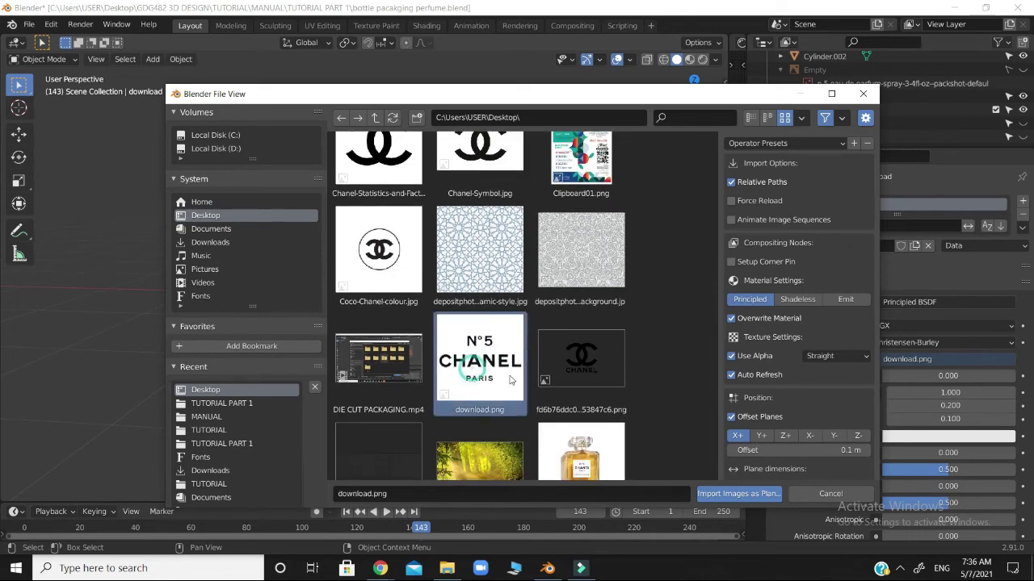
pyautogui.click(743, 494)
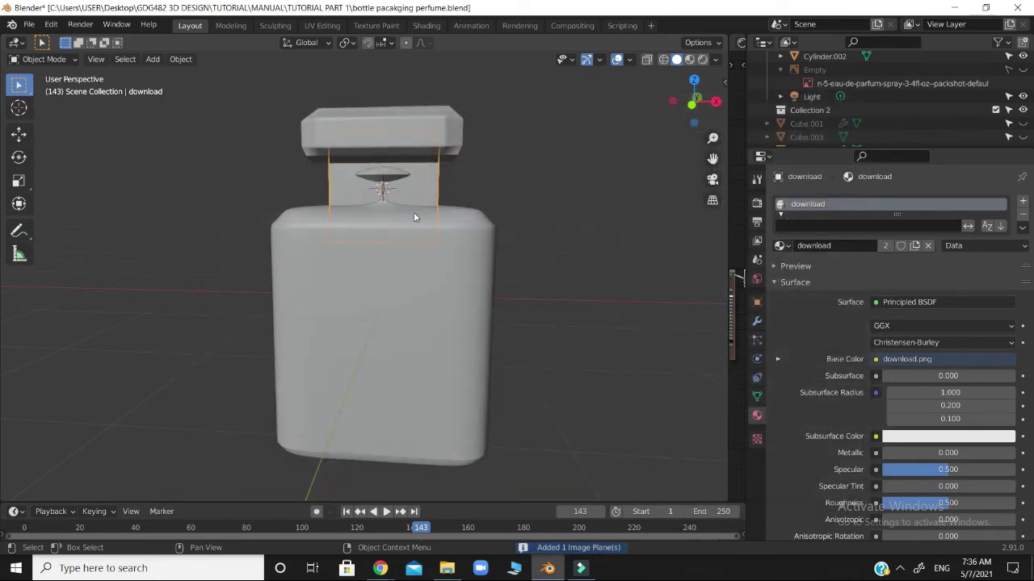
# Step: Move the label plane down about 1.38 m along Z and forward about 0.31 m along Y, in front of the bottle body
pyautogui.press('g')
pyautogui.press('z')
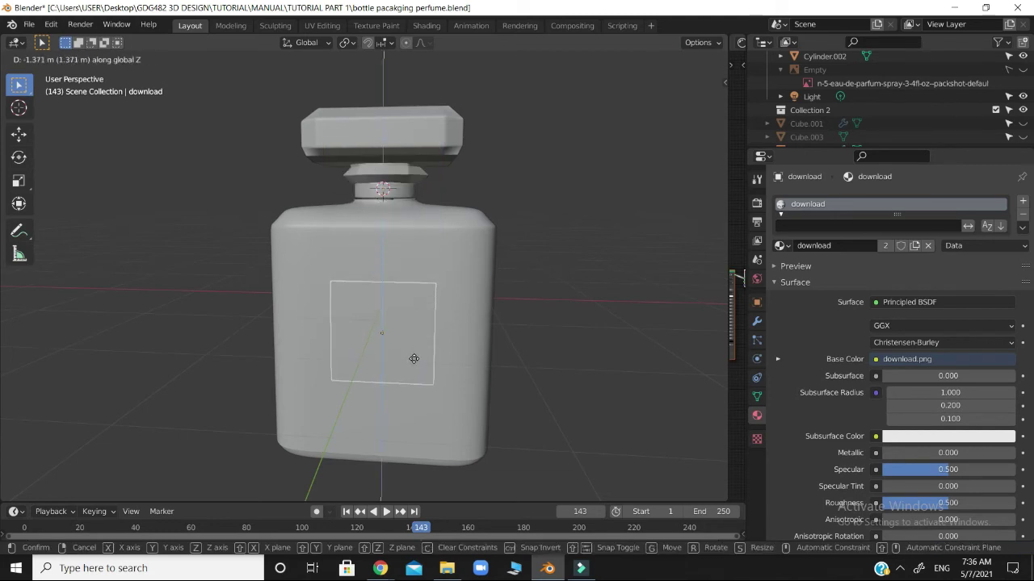
pyautogui.click(413, 358)
pyautogui.moveTo(696, 120); pyautogui.dragTo(605, 129)
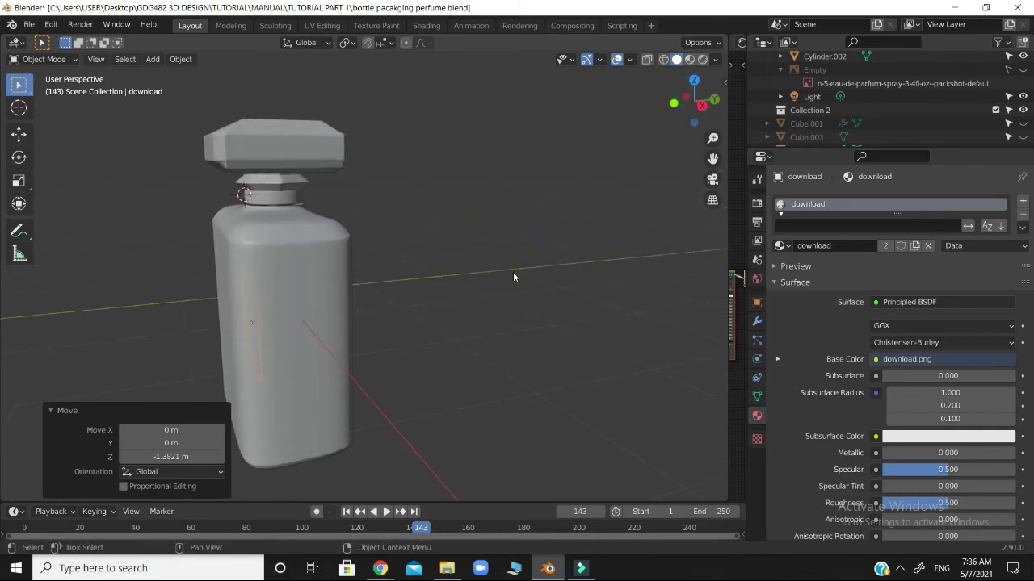
pyautogui.press('g')
pyautogui.press('y')
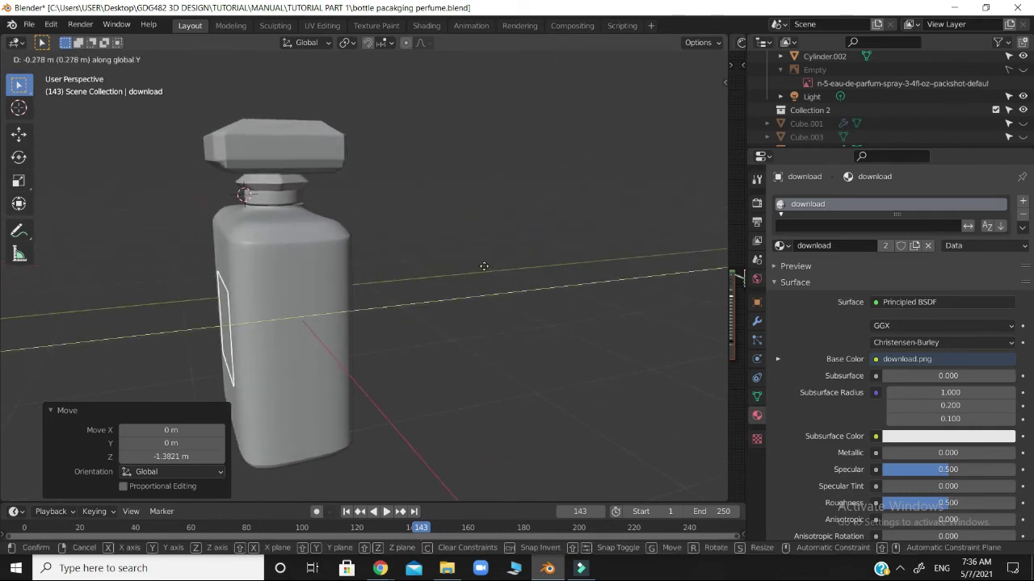
pyautogui.click(483, 262)
# Step: Try shifting the label plane about 0.284 m back along Y into the bottle, and return it to just in front of the face
pyautogui.moveTo(700, 108); pyautogui.dragTo(724, 111)
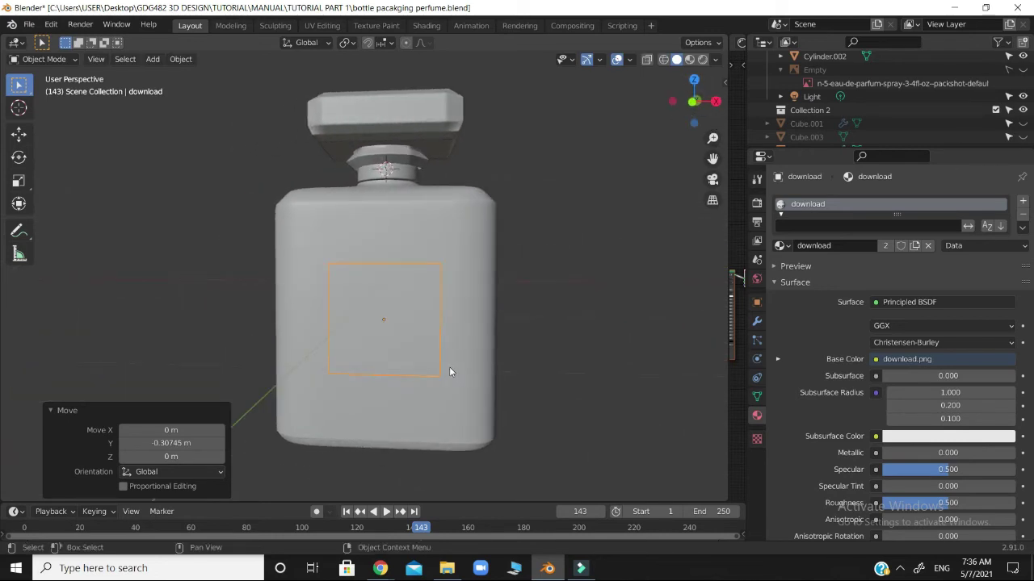
pyautogui.press('g')
pyautogui.press('y')
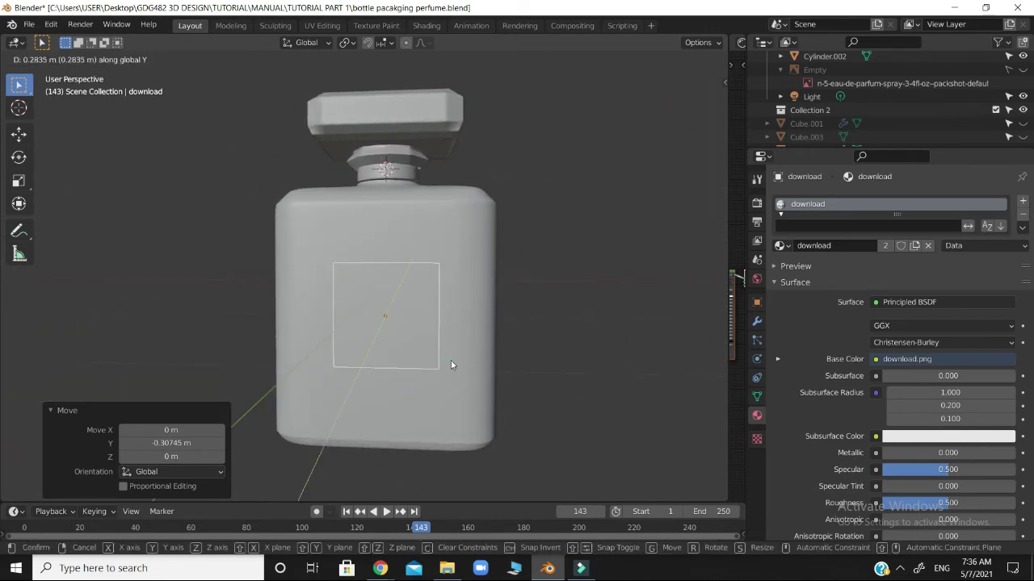
pyautogui.click(451, 360)
pyautogui.moveTo(692, 121); pyautogui.dragTo(691, 155)
pyautogui.press('g')
pyautogui.press('y')
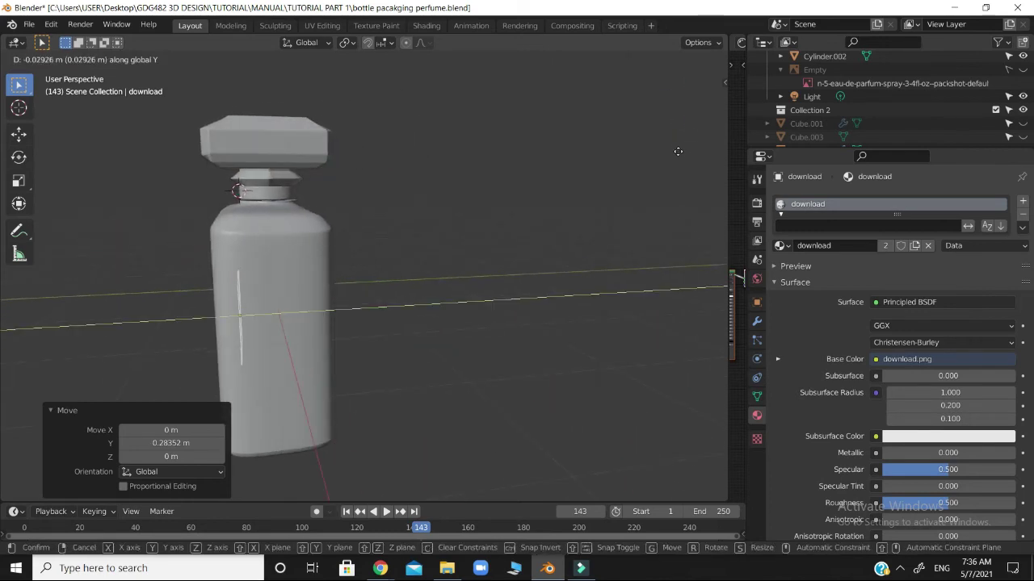
pyautogui.click(663, 154)
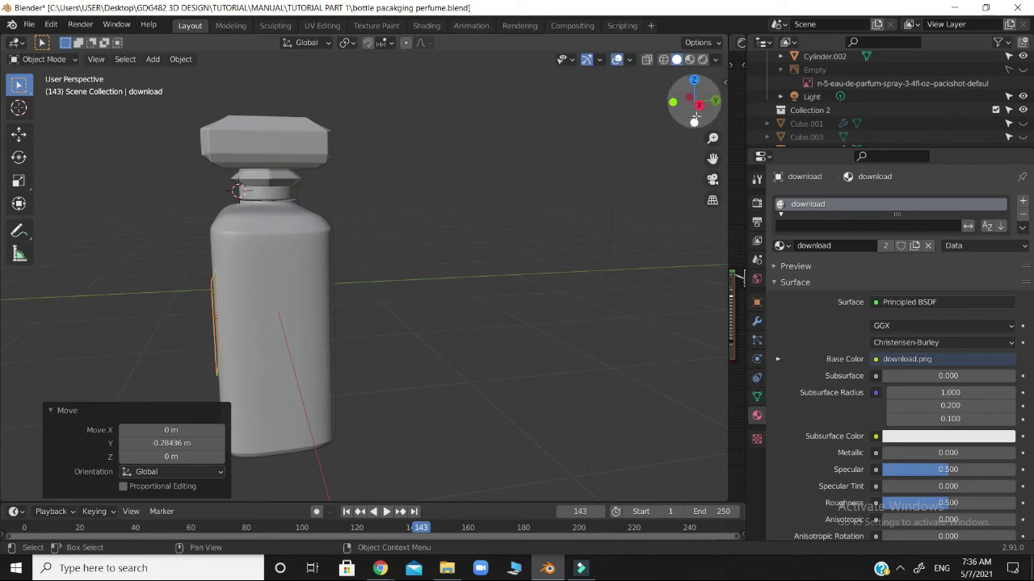
# Step: Display the bottle in material preview and examine the Chanel label on its front along with the label's material settings
pyautogui.moveTo(694, 118); pyautogui.dragTo(794, 108)
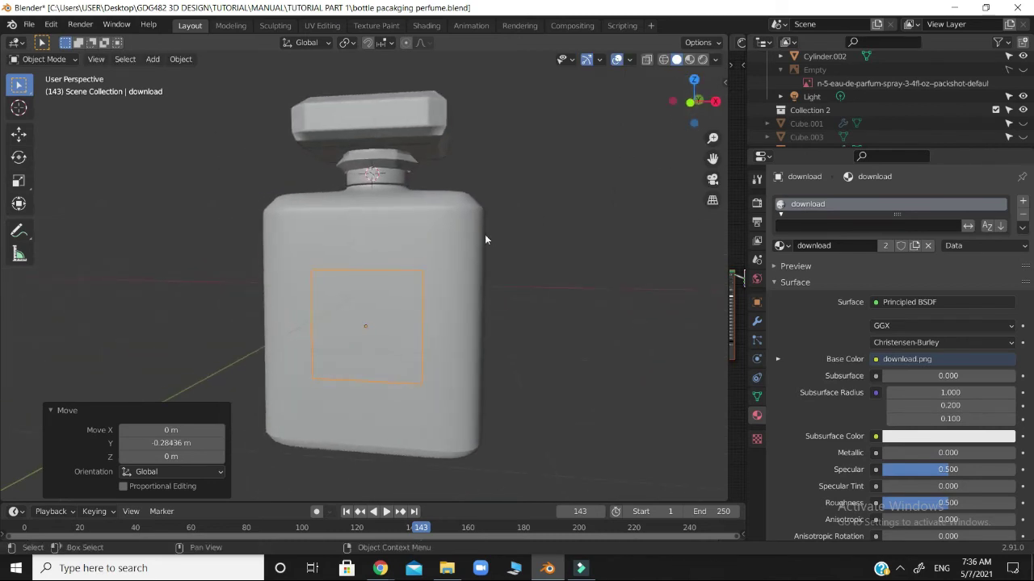
pyautogui.click(689, 60)
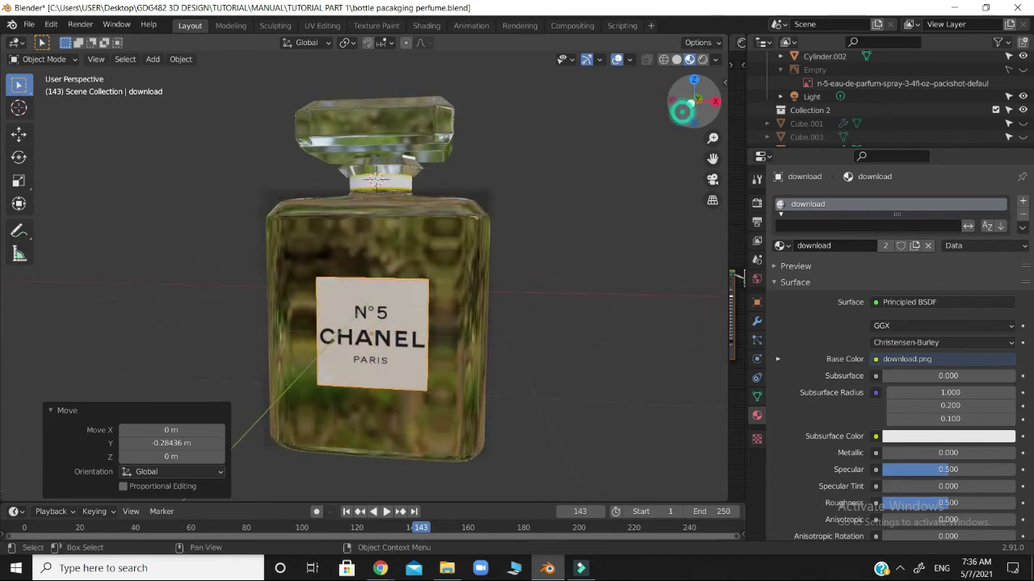
pyautogui.moveTo(682, 115)
pyautogui.mouseDown()
pyautogui.moveTo(662, 114)
pyautogui.moveTo(683, 98)
pyautogui.mouseUp()
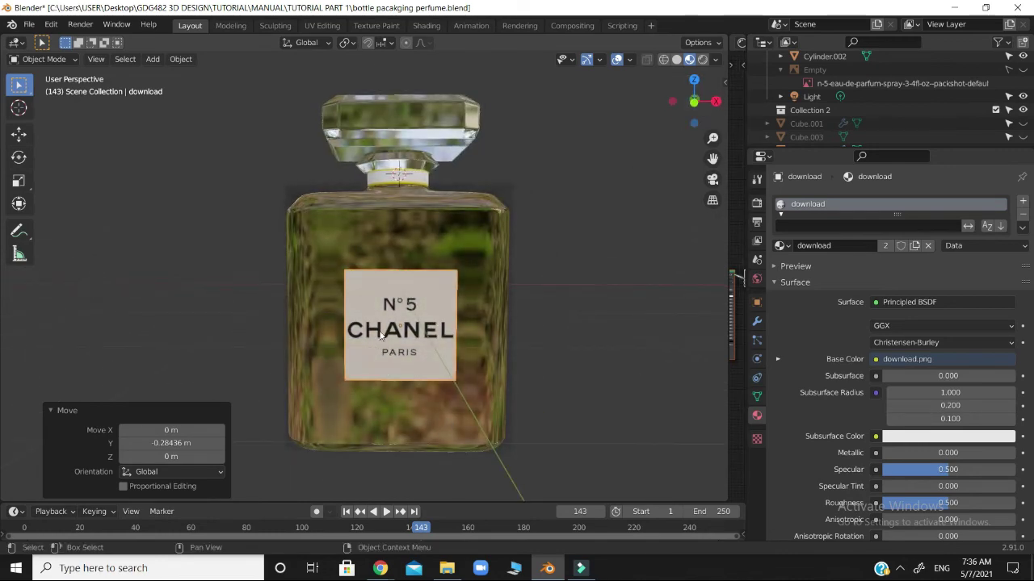
pyautogui.scroll(-2, 1031, 315)
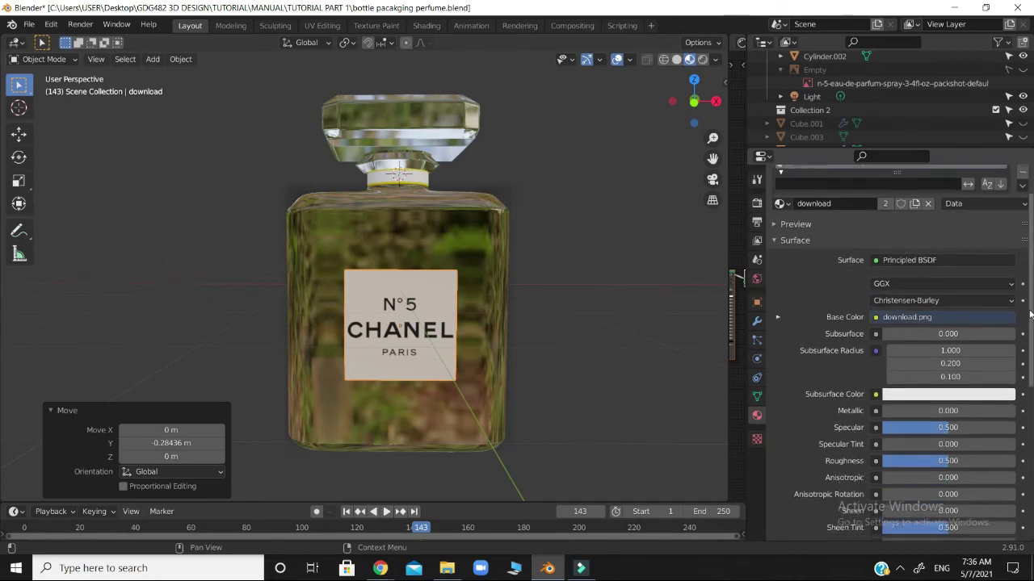
pyautogui.scroll(-4, 1030, 315)
pyautogui.scroll(5, 935, 327)
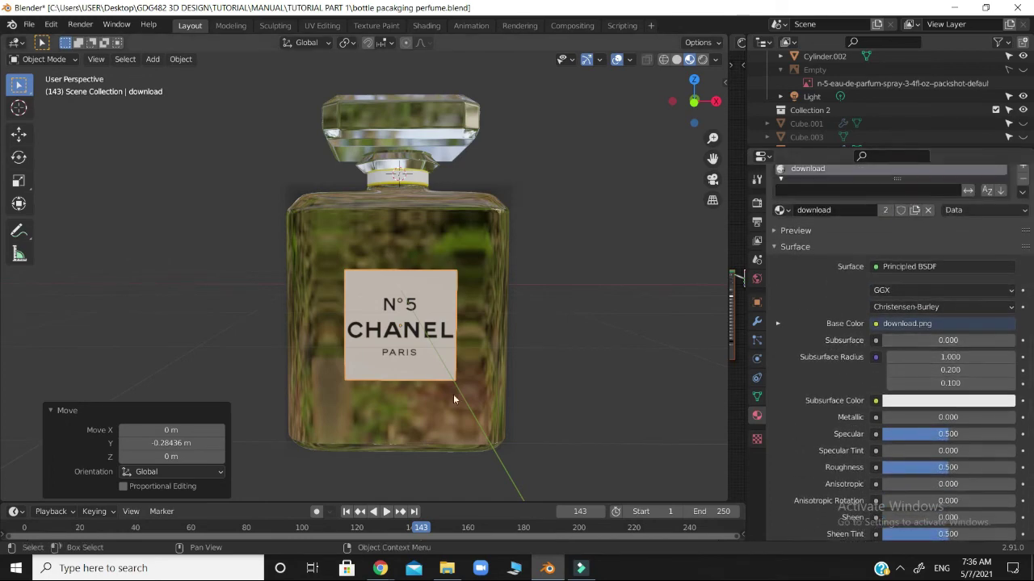
pyautogui.moveTo(690, 105); pyautogui.dragTo(658, 116)
pyautogui.moveTo(305, 197); pyautogui.dragTo(219, 486)
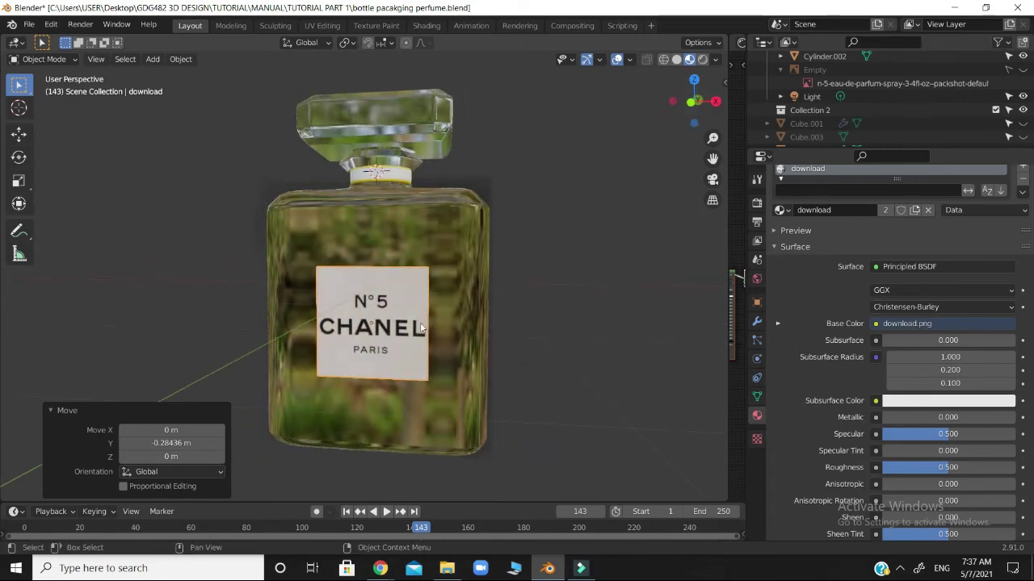
# Step: Add a Shrinkwrap modifier to the label plane and pick the bottle body, Cube.005, as its target
pyautogui.click(757, 324)
pyautogui.click(867, 202)
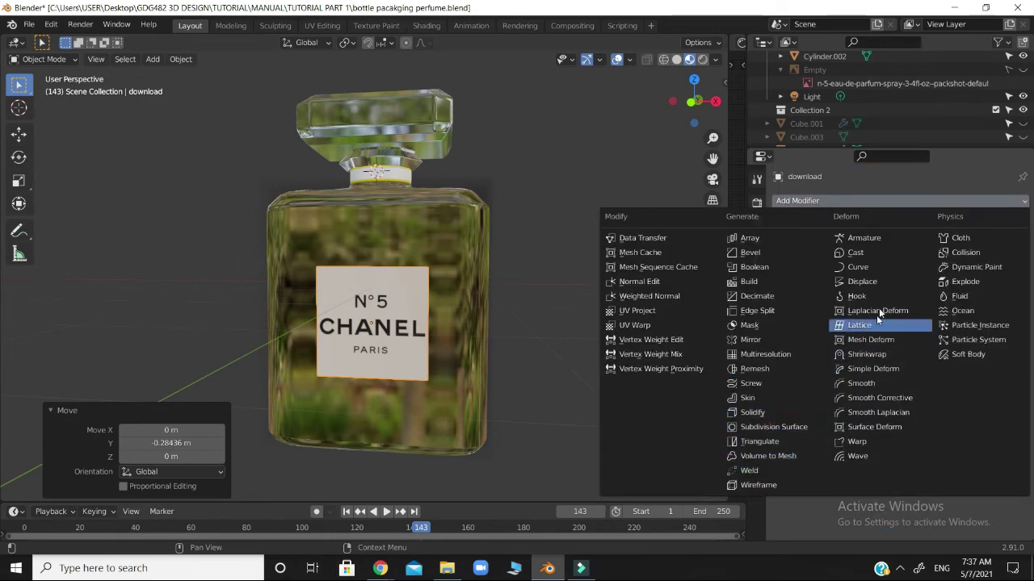
pyautogui.click(873, 356)
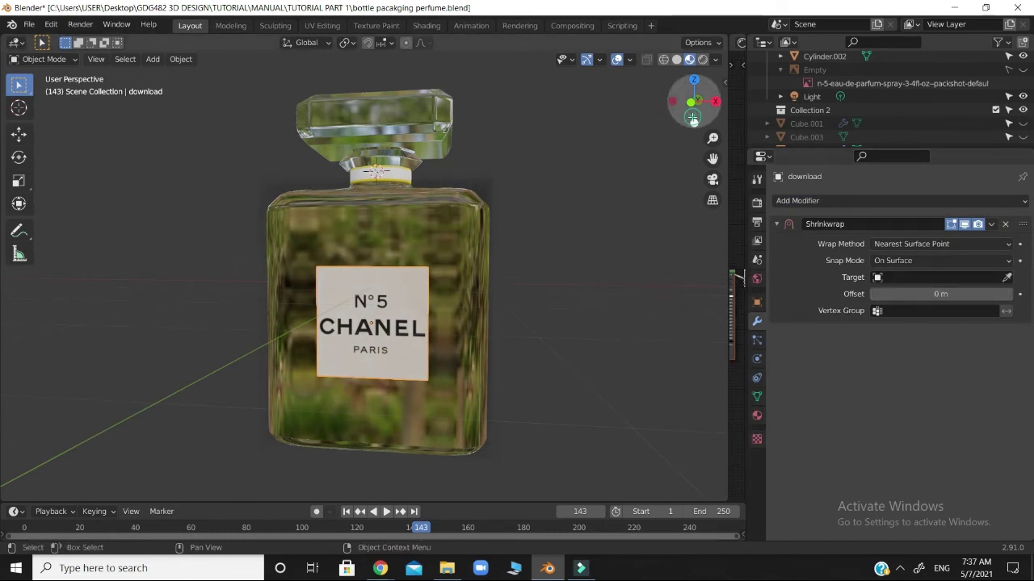
pyautogui.moveTo(693, 104); pyautogui.dragTo(197, 350)
pyautogui.scroll(5, 387, 257)
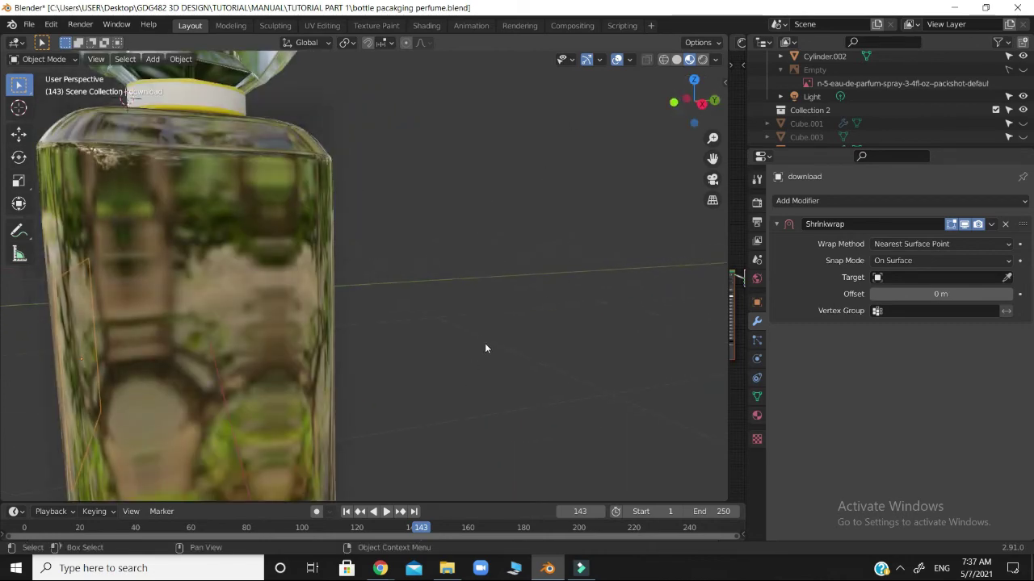
pyautogui.moveTo(477, 318); pyautogui.dragTo(207, 324, button='middle')
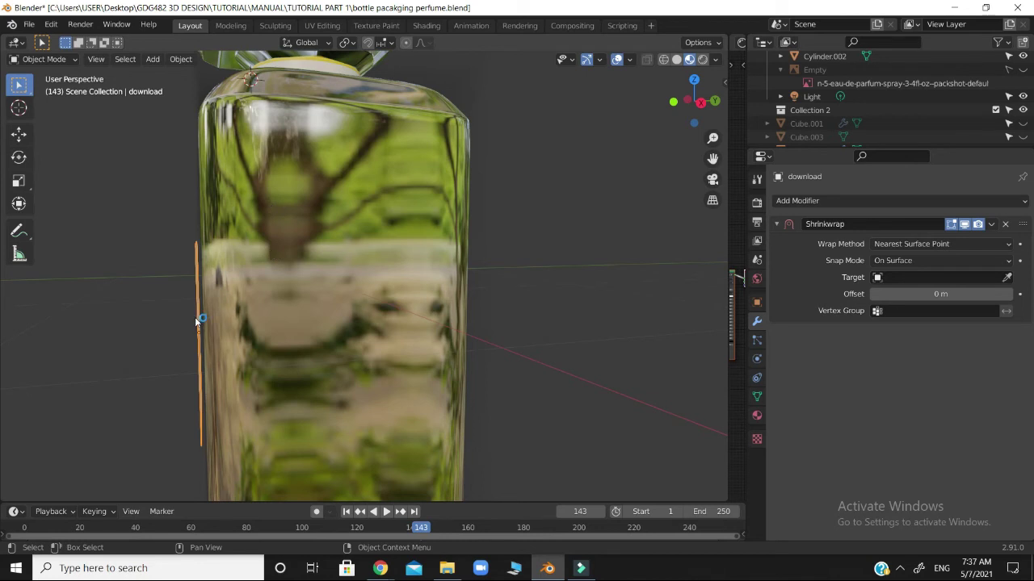
pyautogui.click(1008, 279)
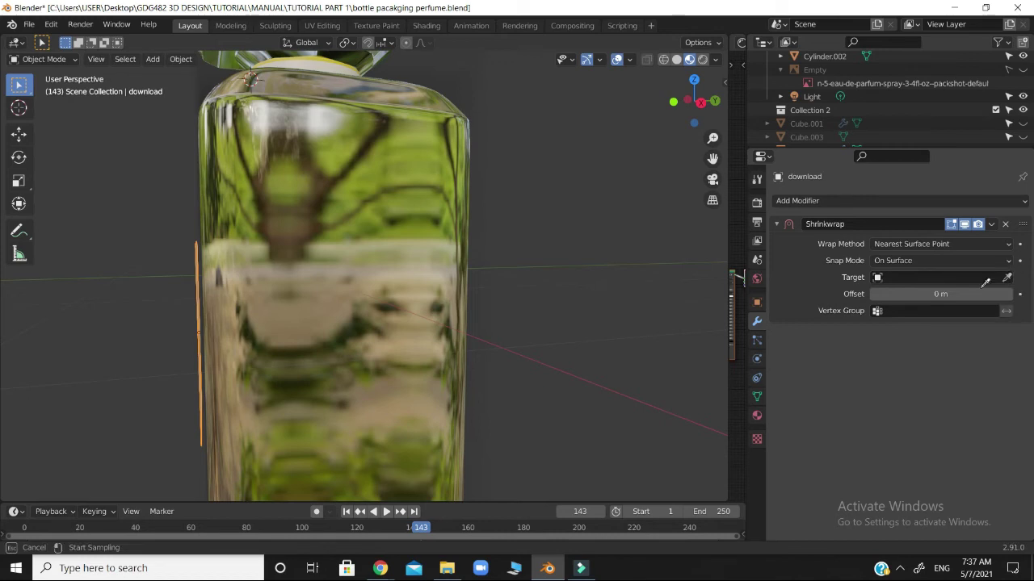
pyautogui.click(240, 178)
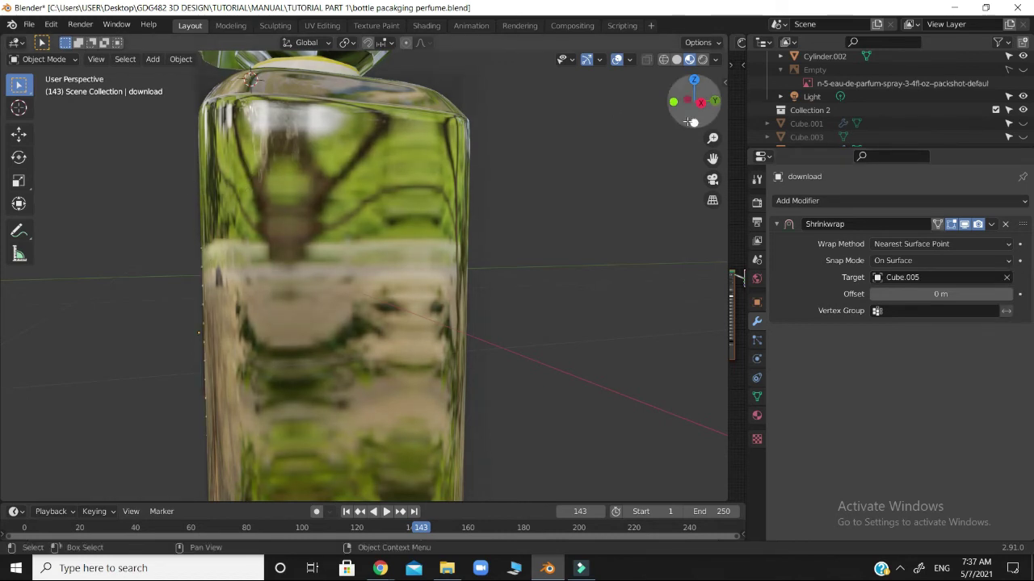
# Step: Set the label's Shrinkwrap offset to 0.02 m
pyautogui.moveTo(687, 111)
pyautogui.mouseDown()
pyautogui.moveTo(722, 113)
pyautogui.moveTo(694, 112)
pyautogui.mouseUp()
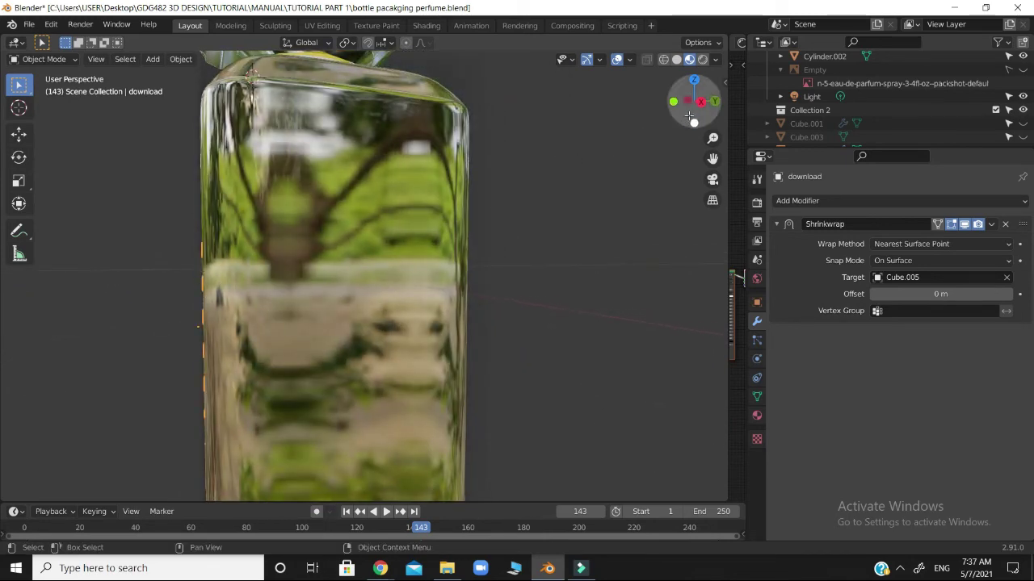
pyautogui.moveTo(689, 110); pyautogui.dragTo(719, 113)
pyautogui.click(941, 294)
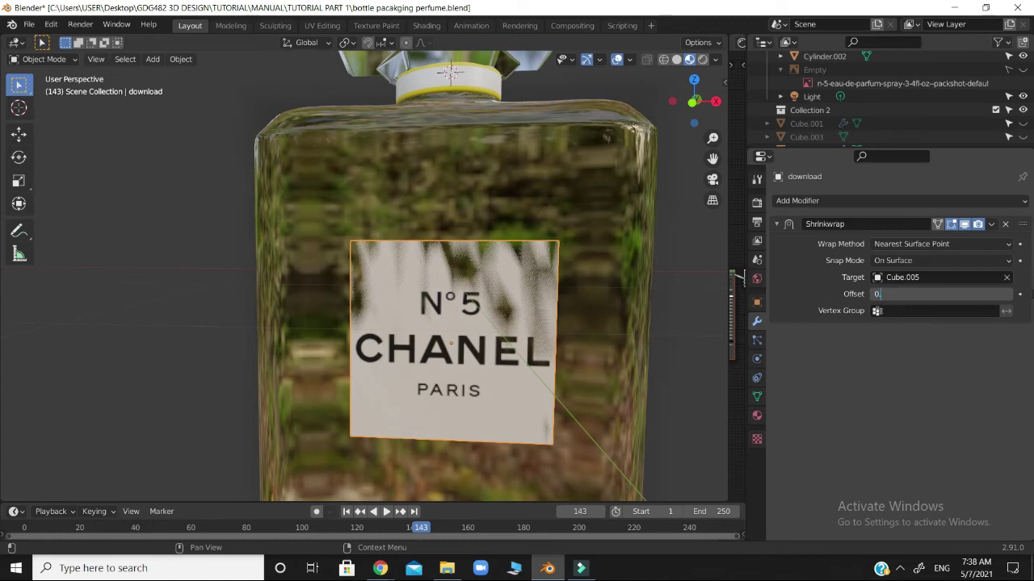
pyautogui.write('0.02')
pyautogui.press('Return')
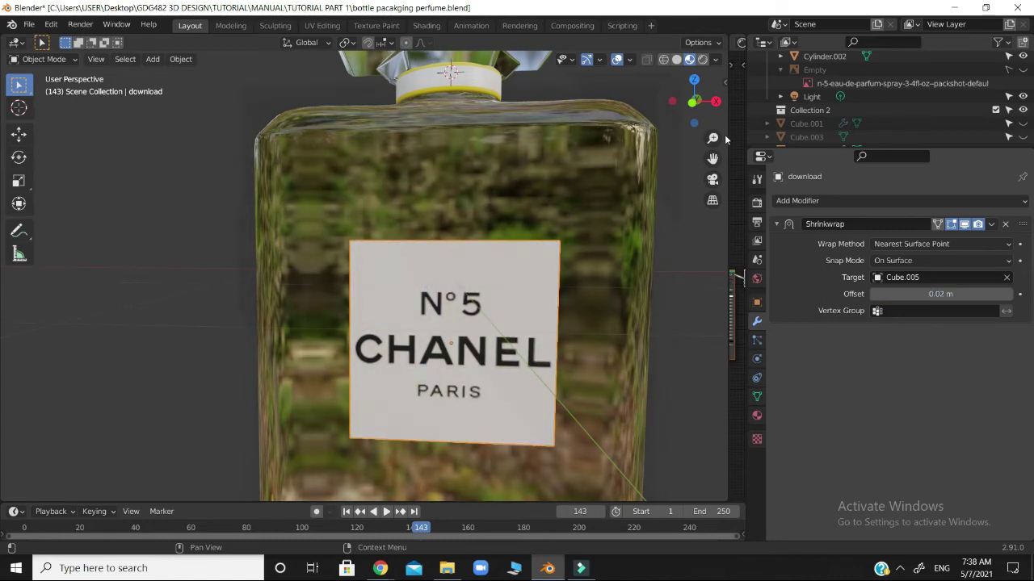
# Step: Inspect the label's gap from the bottle's side and reduce the Shrinkwrap offset to 0.002 m
pyautogui.moveTo(693, 101); pyautogui.dragTo(656, 103)
pyautogui.moveTo(380, 338); pyautogui.dragTo(381, 338)
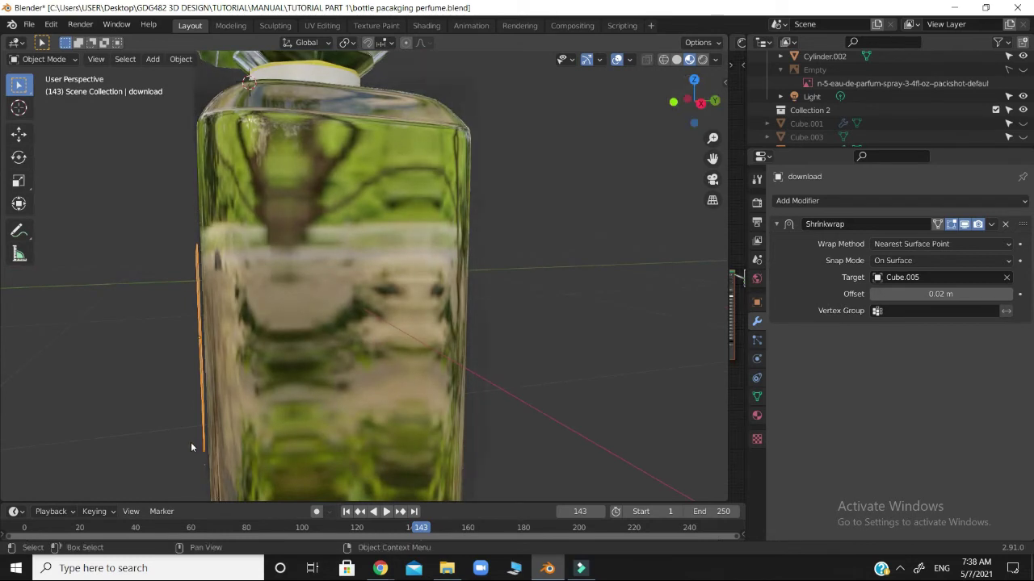
pyautogui.click(913, 294)
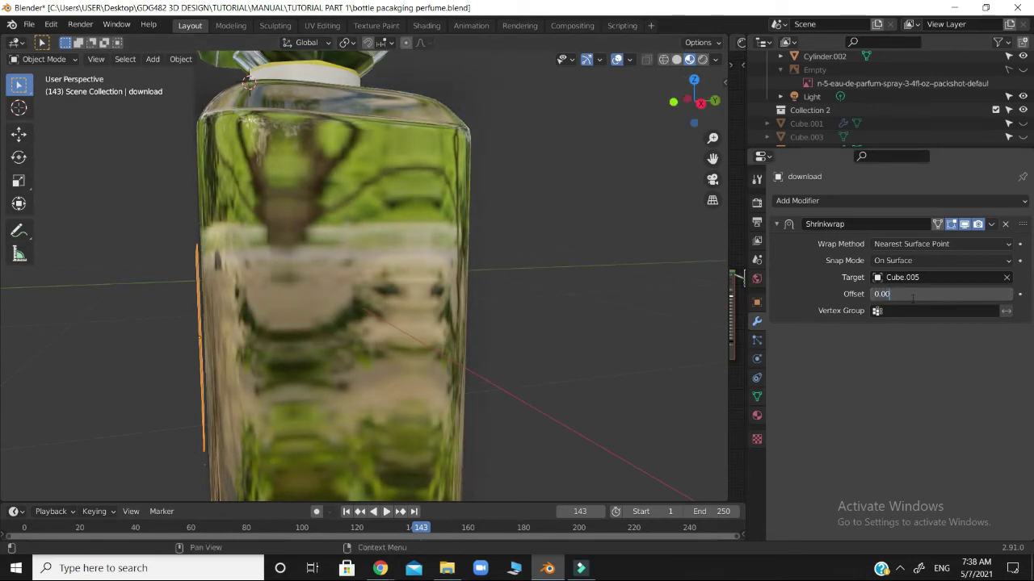
pyautogui.write('0.002')
pyautogui.press('Return')
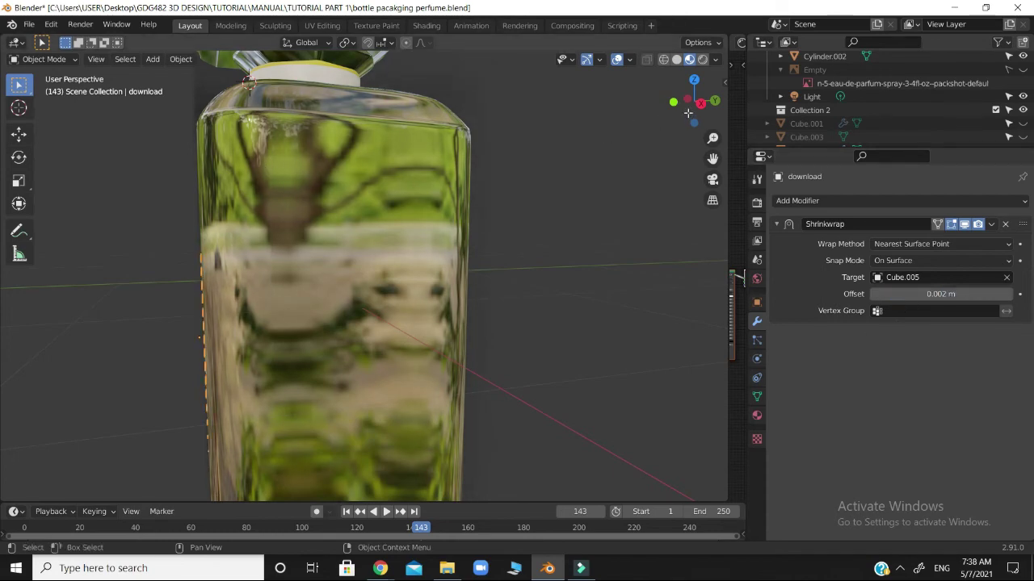
# Step: Examine the Chanel label's fit and position on the bottle from the side and the front
pyautogui.moveTo(686, 111); pyautogui.dragTo(798, 65)
pyautogui.scroll(-4, 671, 143)
pyautogui.moveTo(692, 115); pyautogui.dragTo(686, 194)
pyautogui.scroll(2, 582, 244)
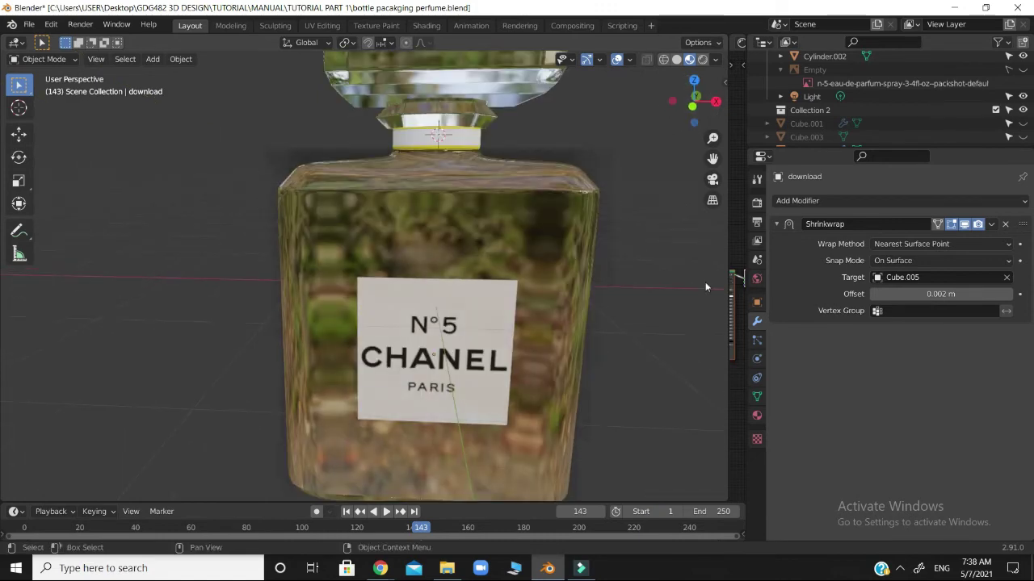
pyautogui.moveTo(688, 113); pyautogui.dragTo(711, 113)
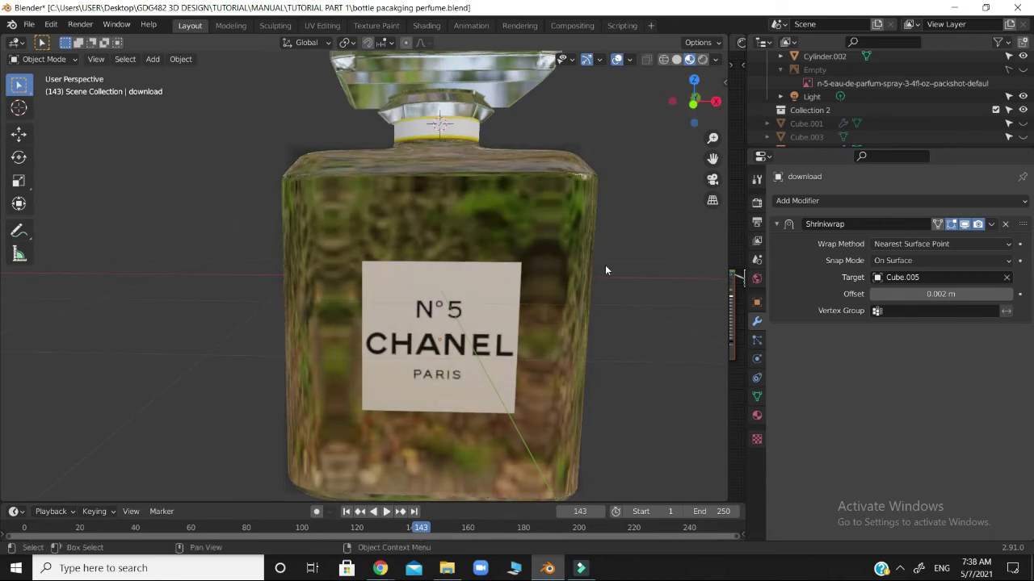
pyautogui.scroll(-3, 609, 263)
pyautogui.click(619, 314)
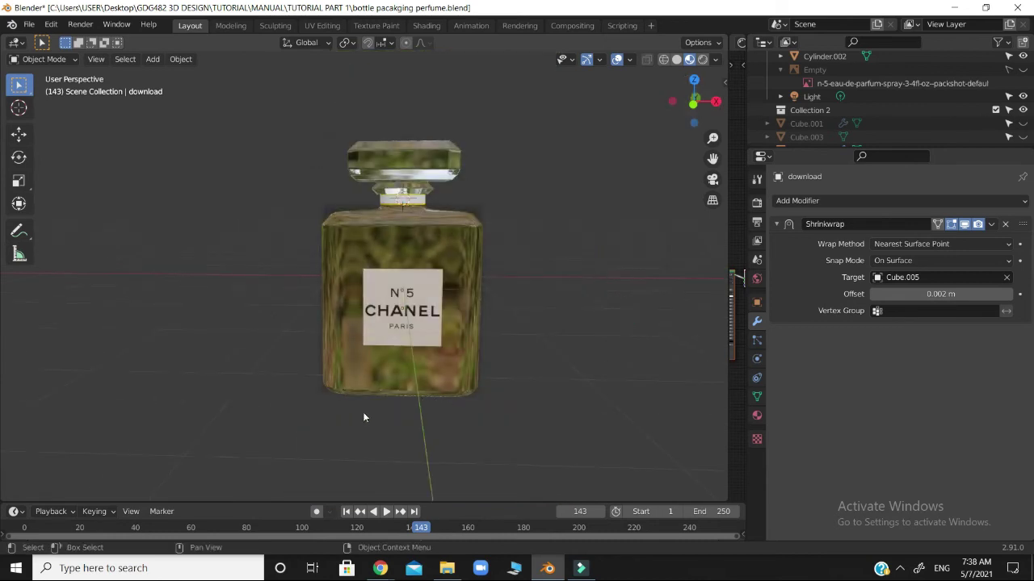
pyautogui.scroll(2, 501, 282)
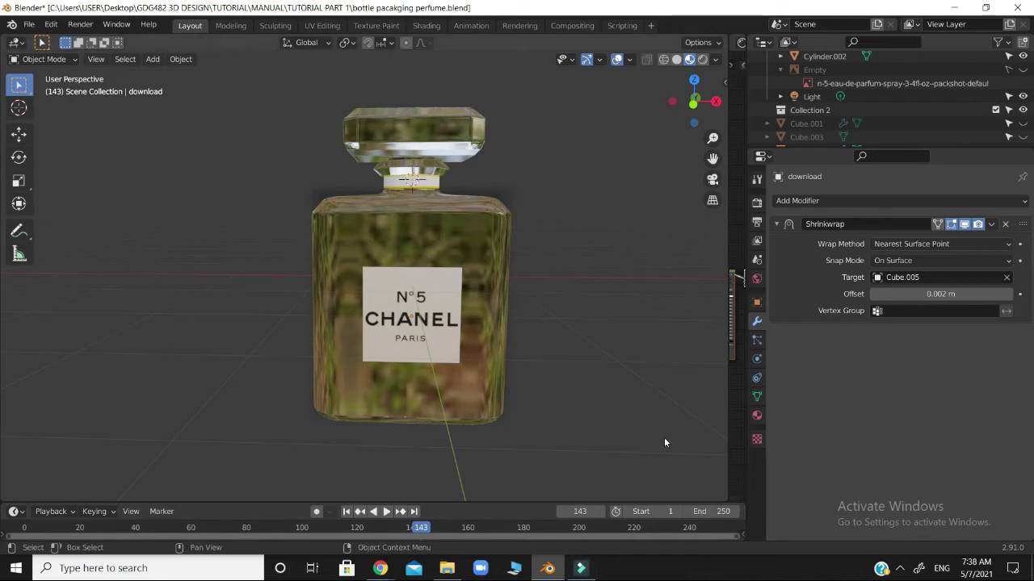
# Step: In front view, move the Chanel label up the bottle along the Z axis by about 0.06 m
pyautogui.press('KP_1')
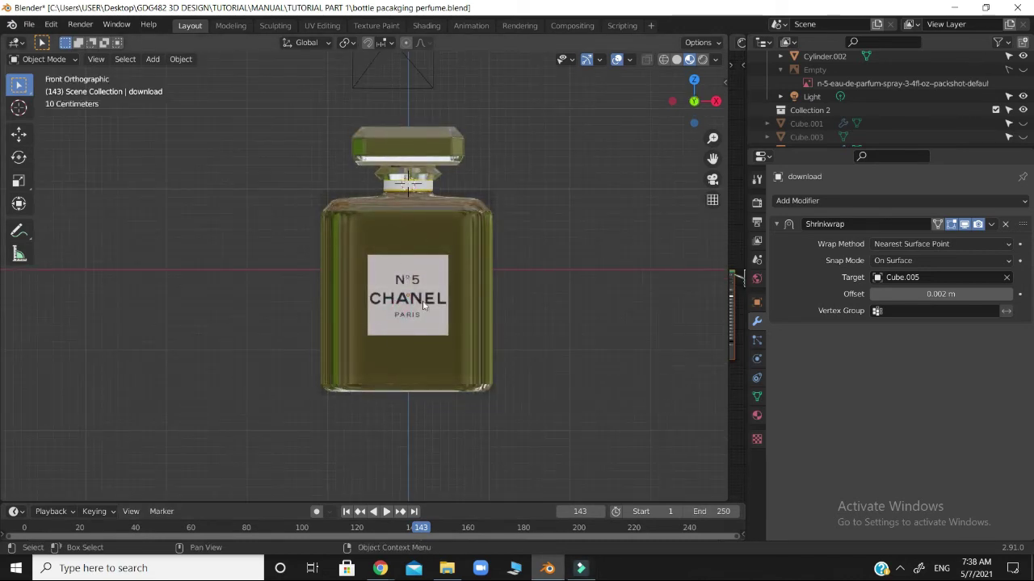
pyautogui.click(422, 278)
pyautogui.press('g')
pyautogui.press('z')
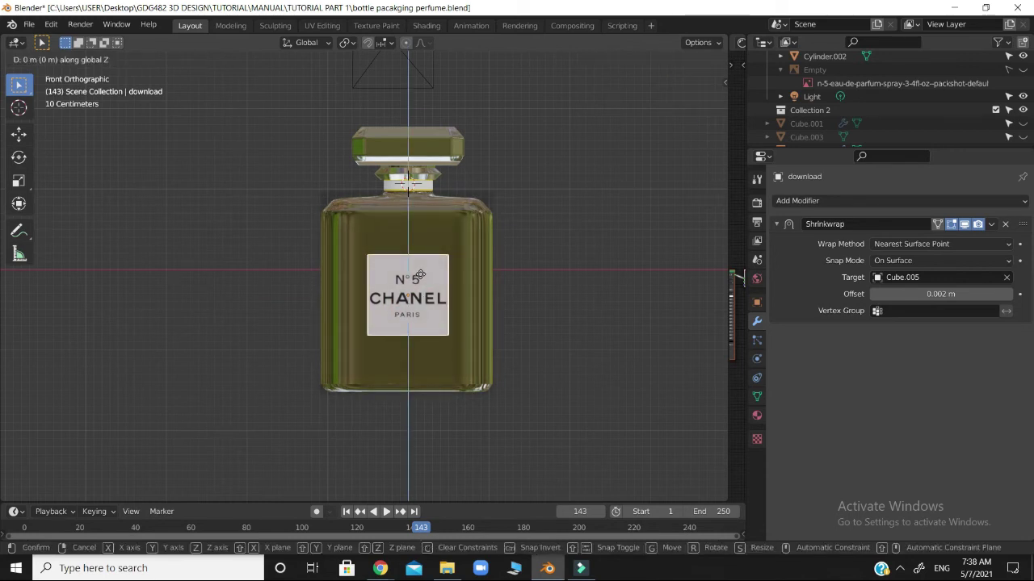
pyautogui.click(564, 289)
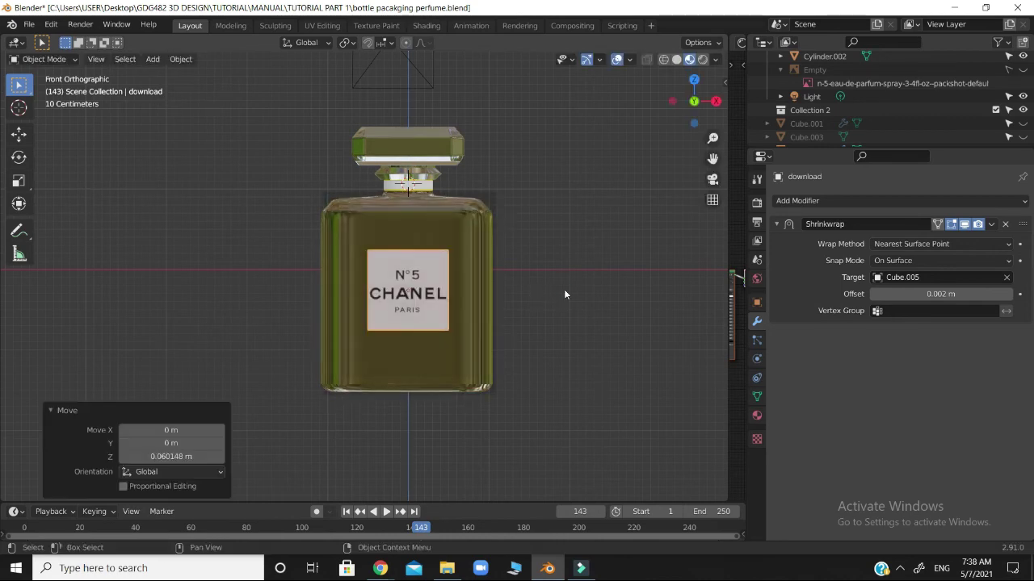
pyautogui.click(534, 171)
# Step: Place the 3D cursor at the centre of the white band around the bottle's neck
pyautogui.scroll(6, 523, 232)
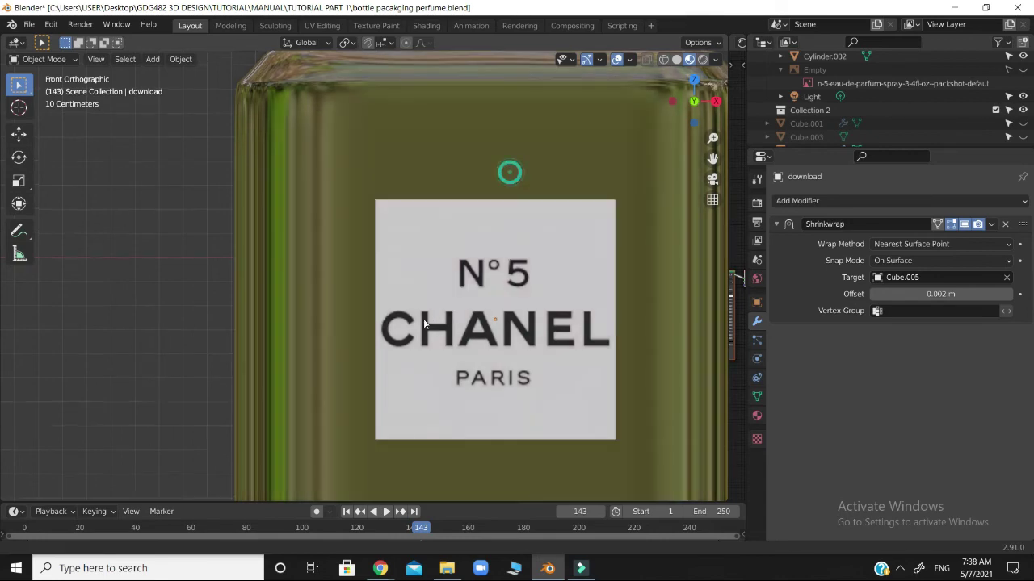
pyautogui.keyDown('shift'); pyautogui.moveTo(509, 171); pyautogui.dragTo(415, 346, button='middle'); pyautogui.keyUp('shift')
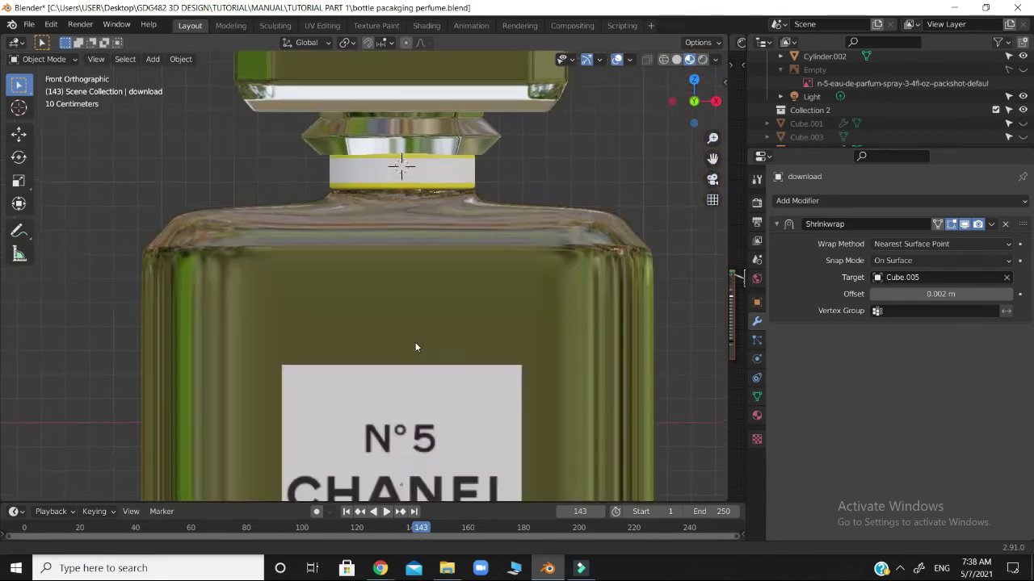
pyautogui.scroll(1, 404, 176)
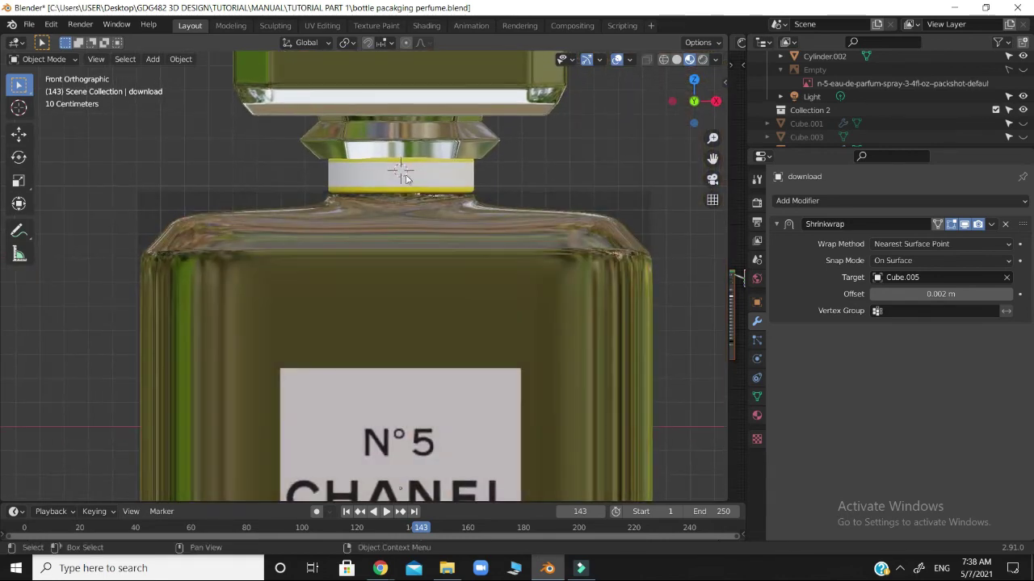
pyautogui.click(19, 108)
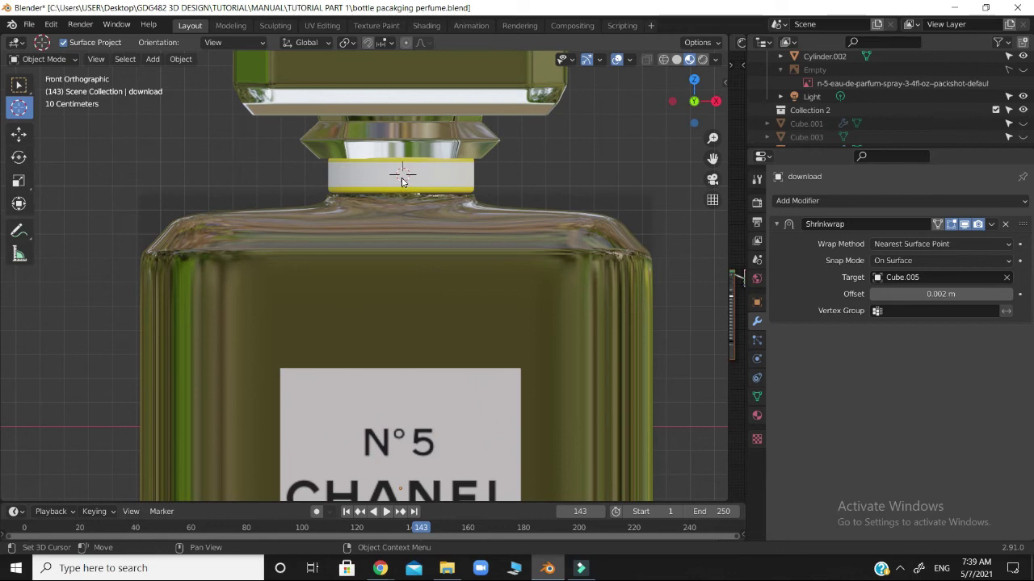
# Step: Import the Chanel logo fd6b76ddc003bc558ea5c5d9d53847c6.png from the Desktop folder as an image plane at the 3D cursor
pyautogui.hotkey('shift', 'a')
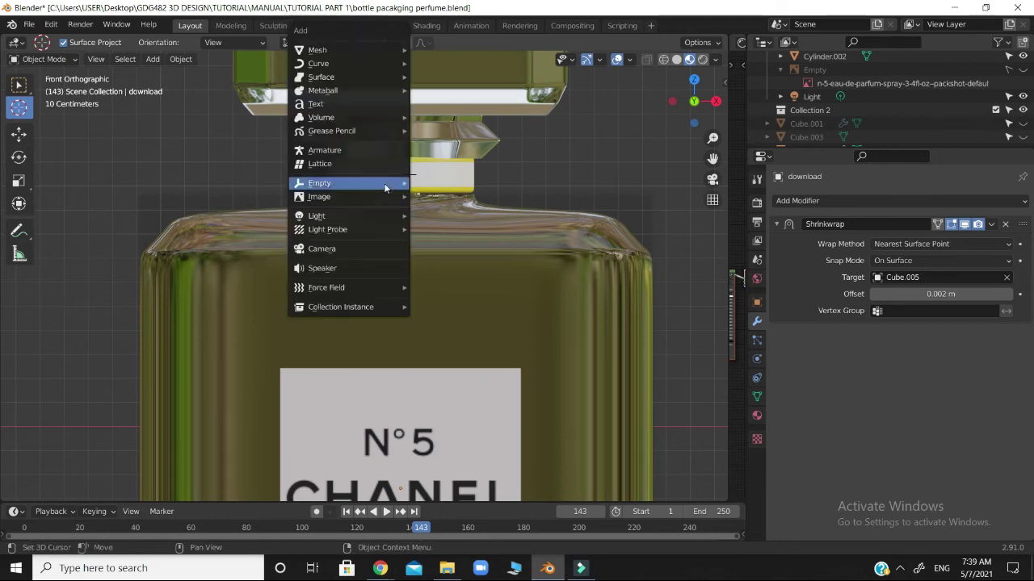
pyautogui.moveTo(376, 197)
pyautogui.click(453, 223)
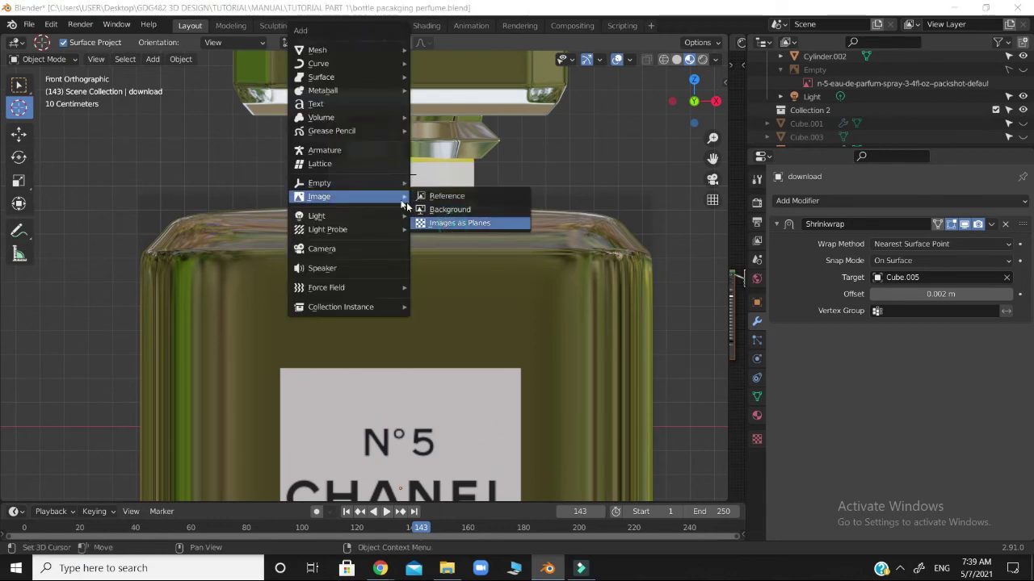
pyautogui.scroll(-2, 599, 328)
pyautogui.scroll(-15, 630, 334)
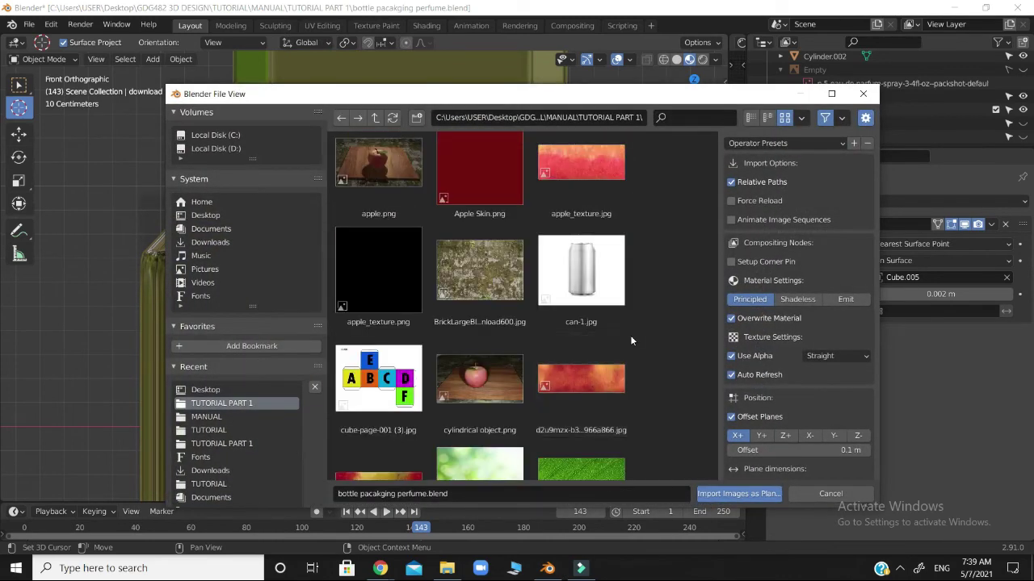
pyautogui.scroll(-10, 634, 339)
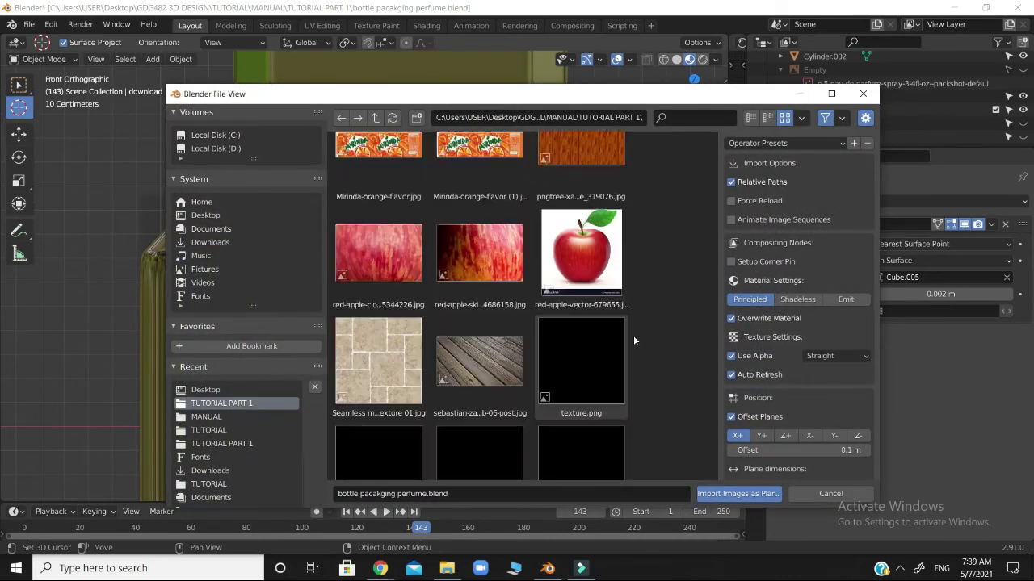
pyautogui.click(205, 214)
pyautogui.scroll(-4, 654, 353)
pyautogui.scroll(-4, 640, 359)
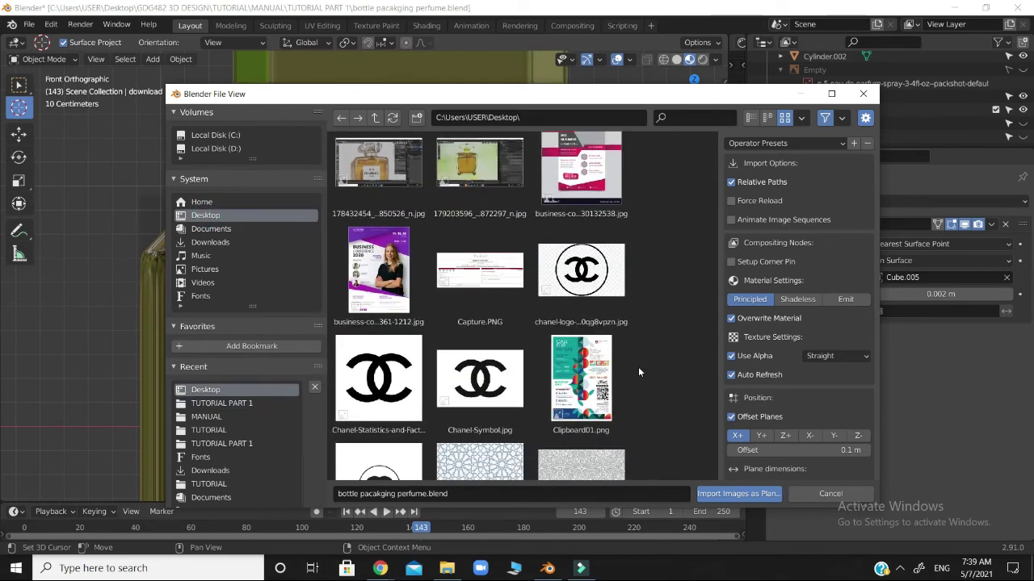
pyautogui.scroll(-4, 635, 347)
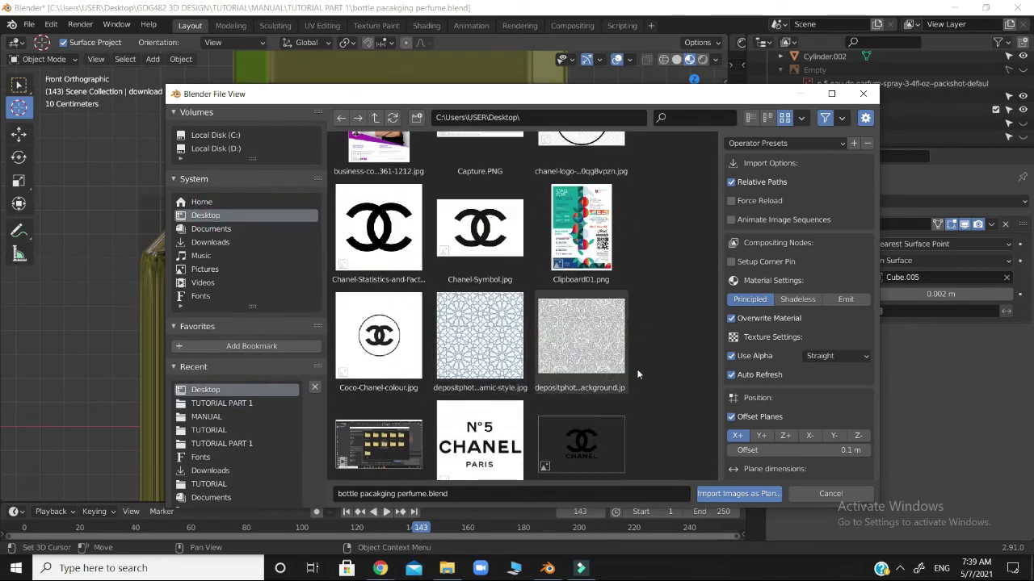
pyautogui.click(591, 321)
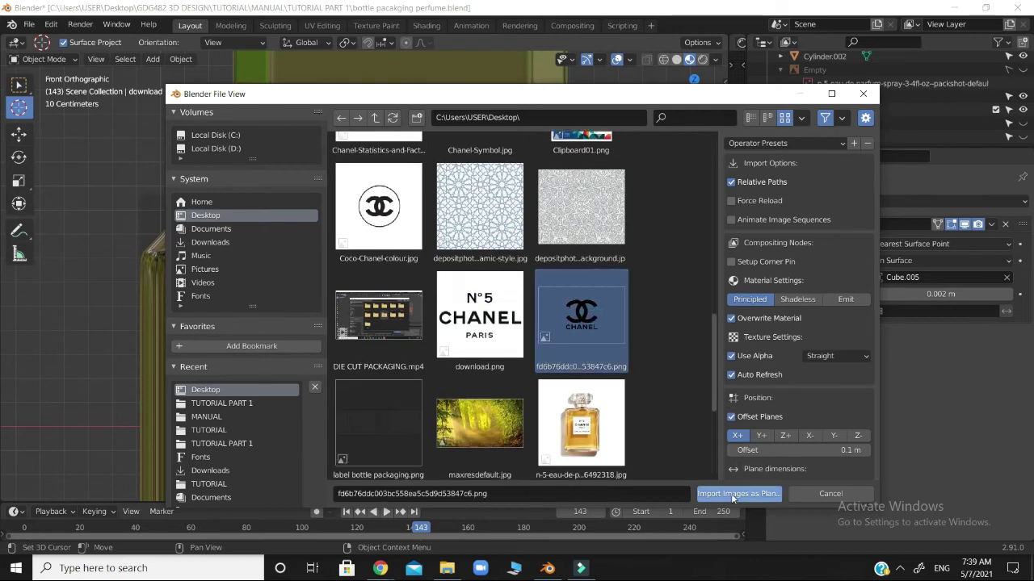
pyautogui.click(738, 493)
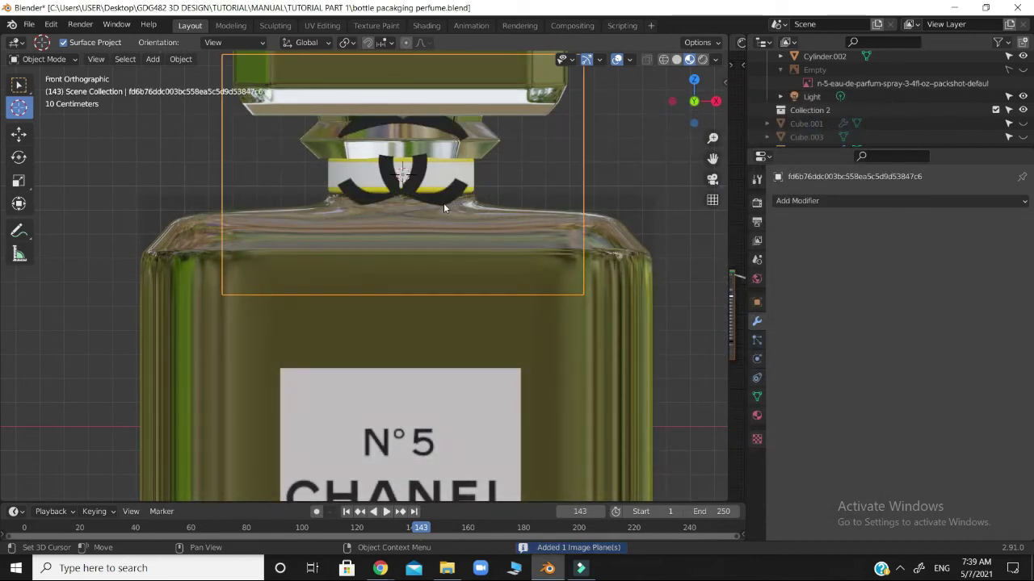
# Step: Scale the logo plane to about 0.098, then by about 1.32, to fit the height of the white neck band
pyautogui.press('s')
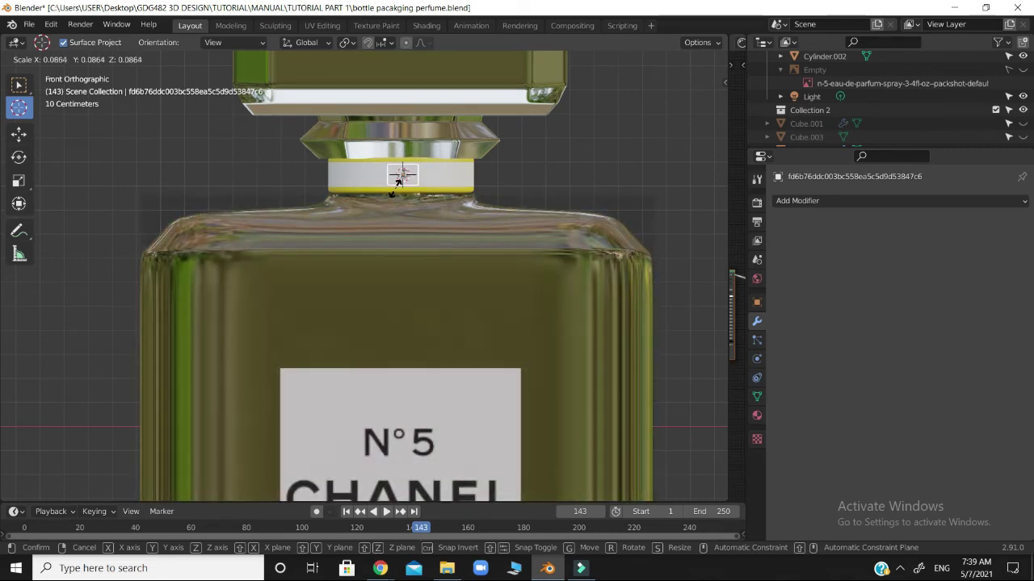
pyautogui.click(396, 193)
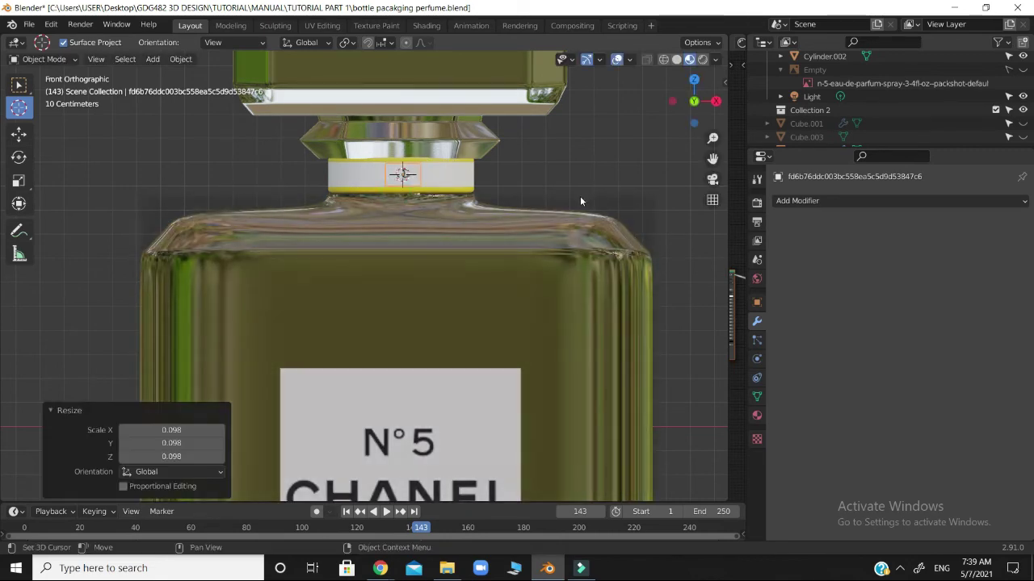
pyautogui.scroll(3, 659, 169)
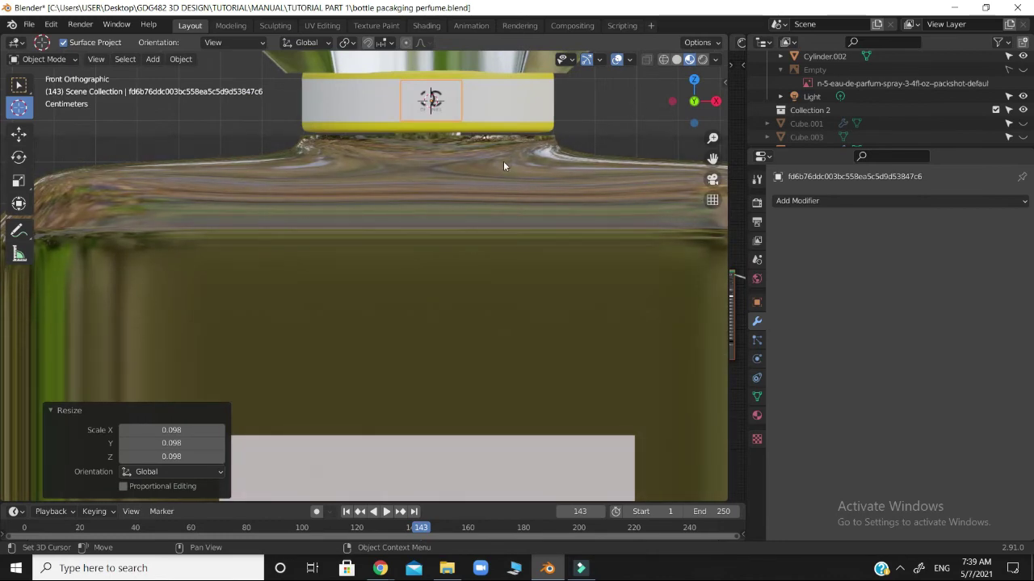
pyautogui.press('s')
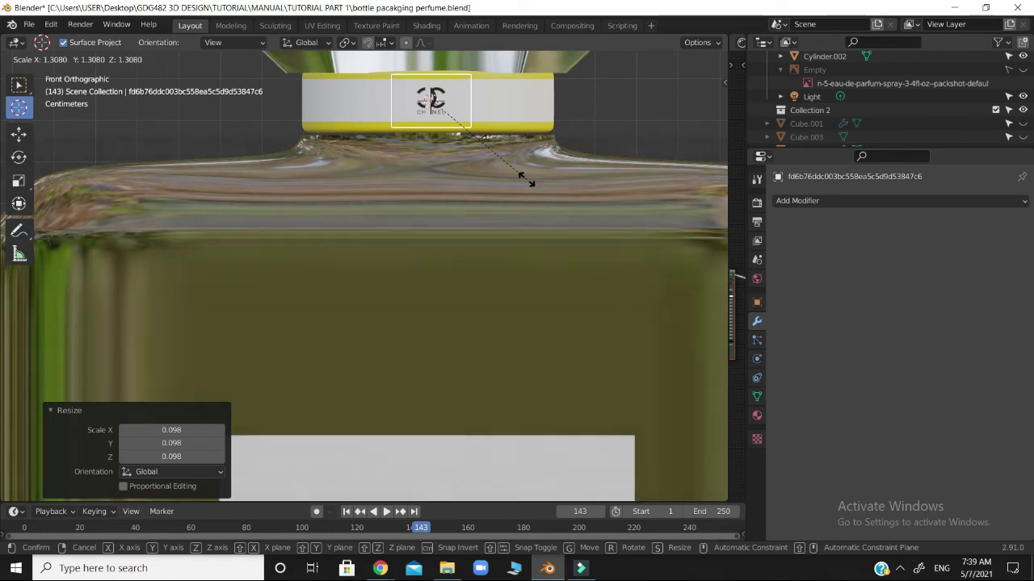
pyautogui.click(525, 180)
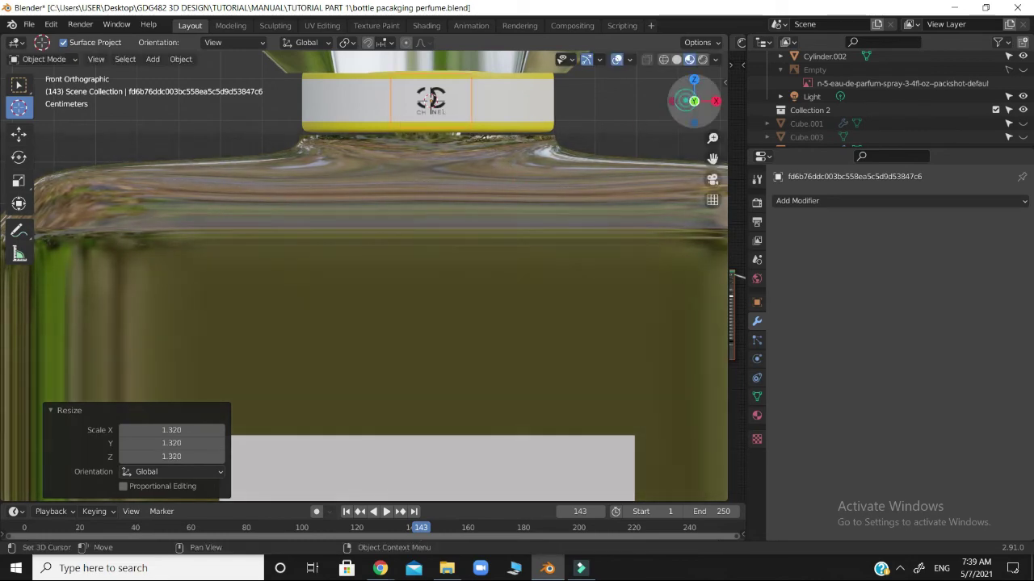
# Step: Move the logo plane about -0.0019 m along the Y axis, just in front of the neck band's surface
pyautogui.moveTo(685, 100); pyautogui.dragTo(562, 196)
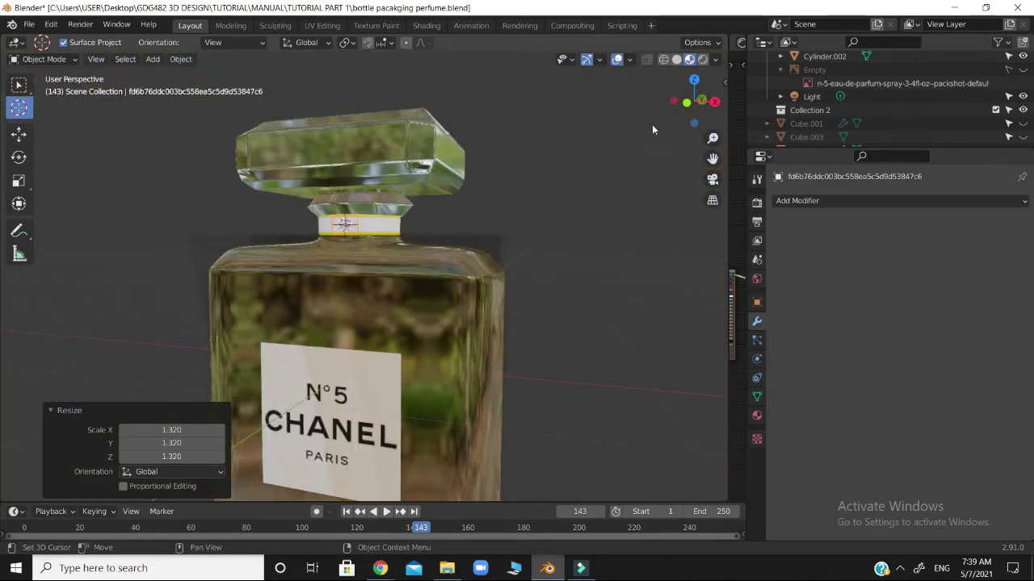
pyautogui.moveTo(693, 102); pyautogui.dragTo(638, 98)
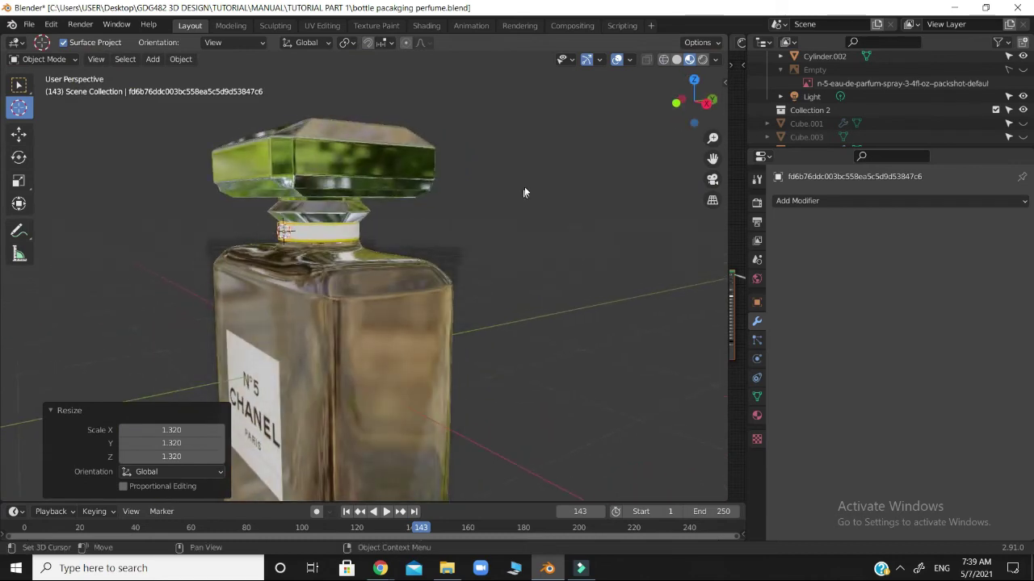
pyautogui.scroll(9, 530, 190)
pyautogui.scroll(-7, 323, 295)
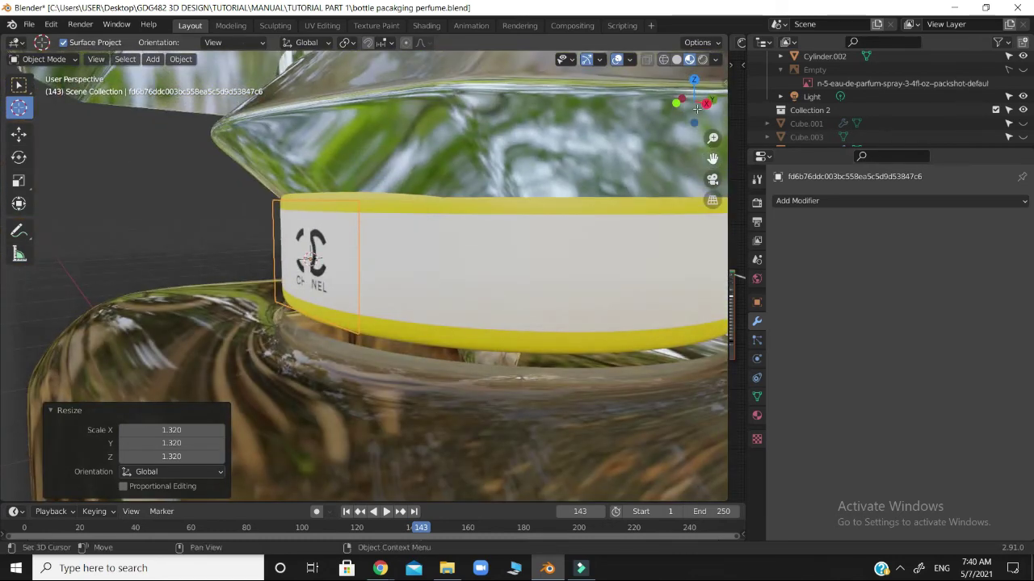
pyautogui.moveTo(697, 108); pyautogui.dragTo(665, 100)
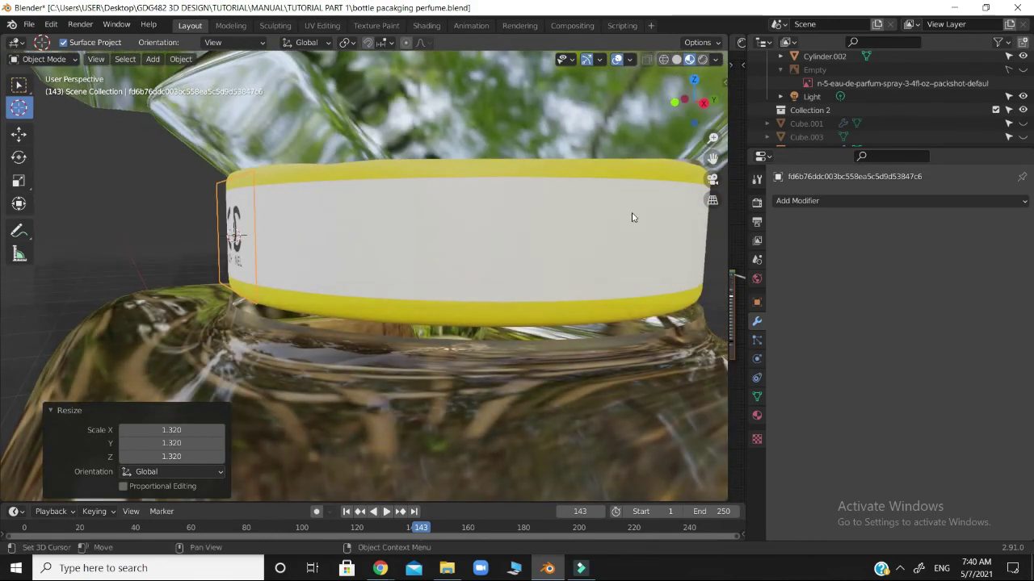
pyautogui.press('g')
pyautogui.press('y')
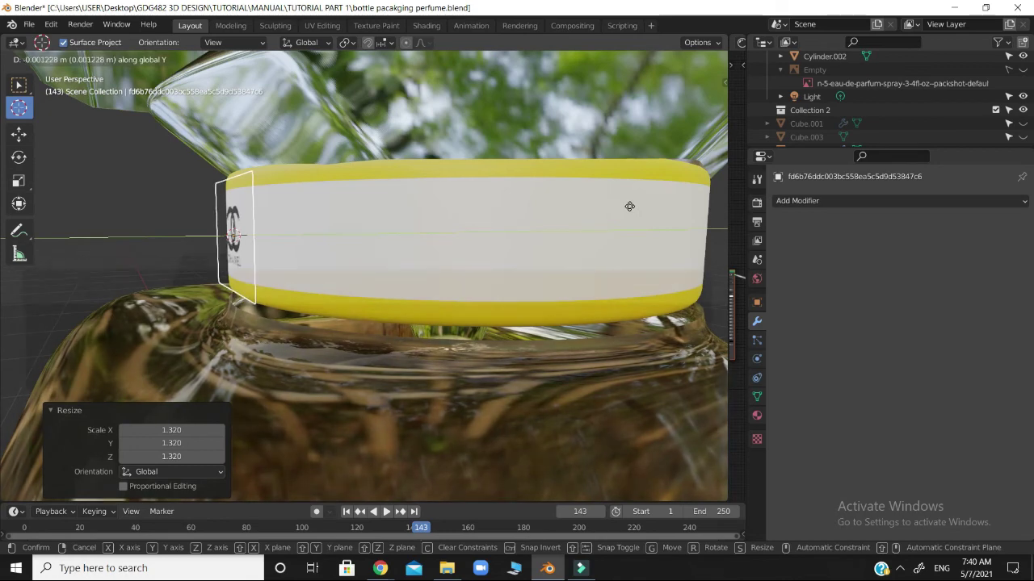
pyautogui.click(630, 208)
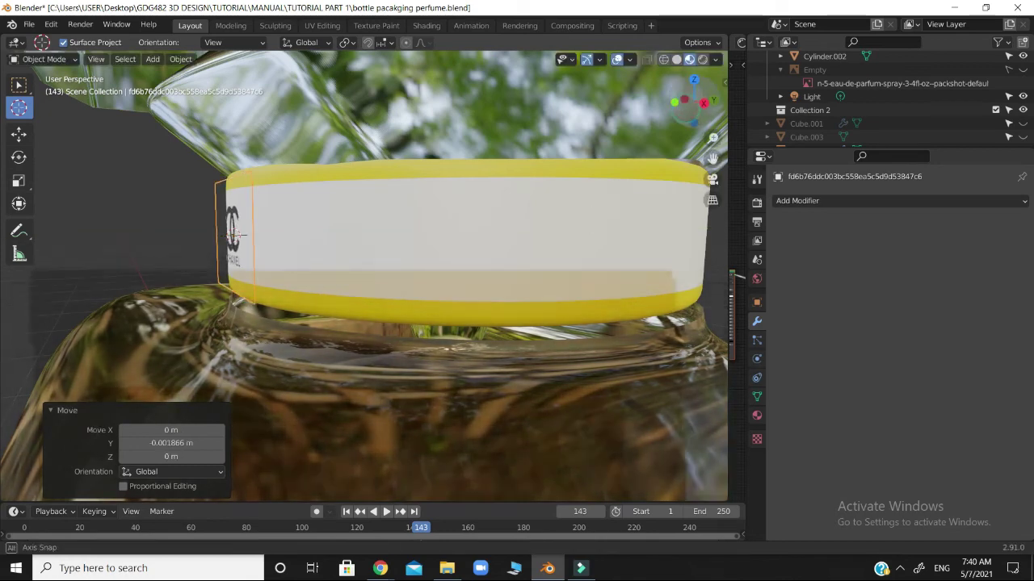
# Step: Scale the logo plane by about 0.933 so it sits within the band's yellow edges
pyautogui.moveTo(685, 100); pyautogui.dragTo(735, 100)
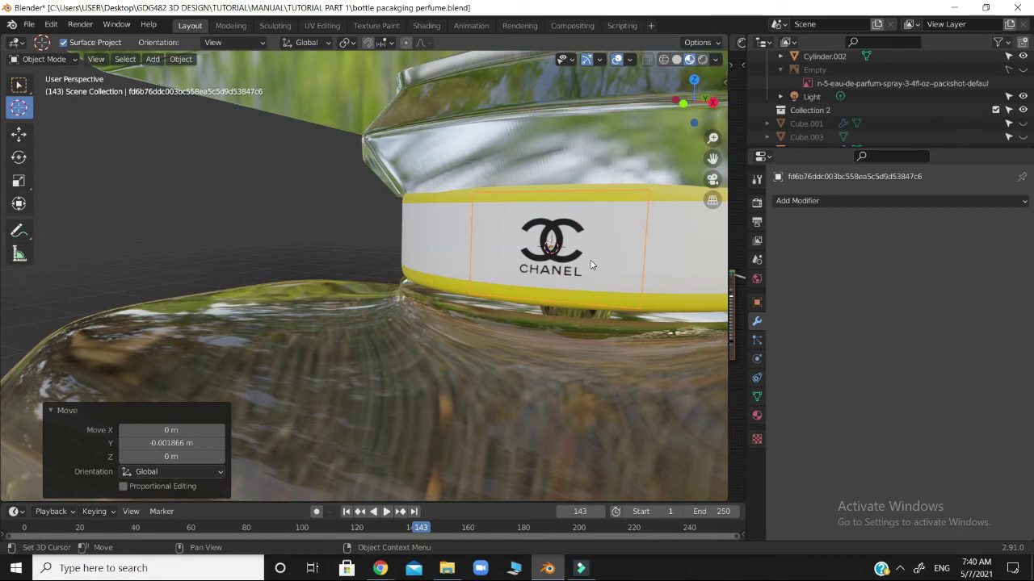
pyautogui.moveTo(511, 281); pyautogui.dragTo(487, 268, button='middle')
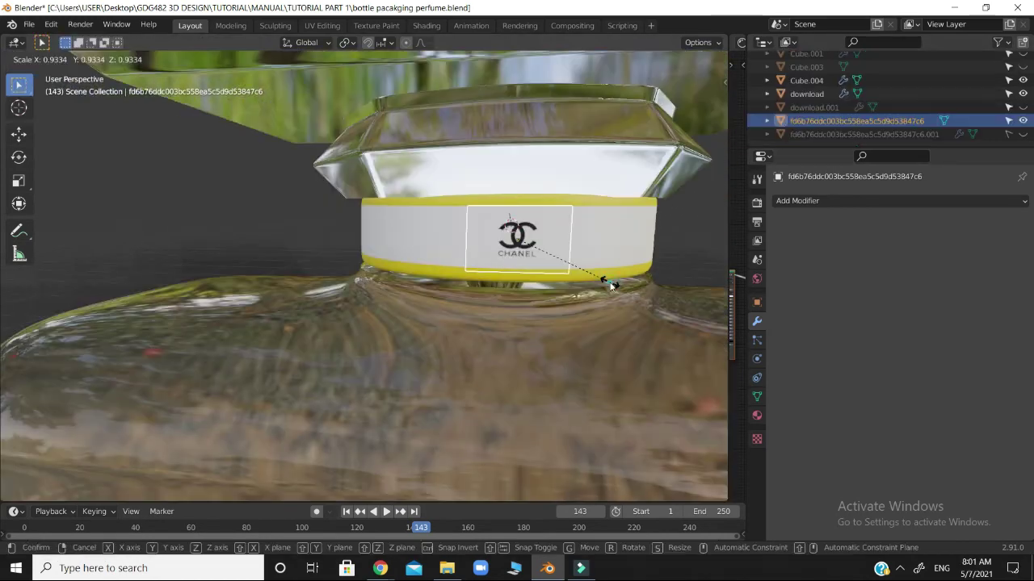
pyautogui.click(634, 247)
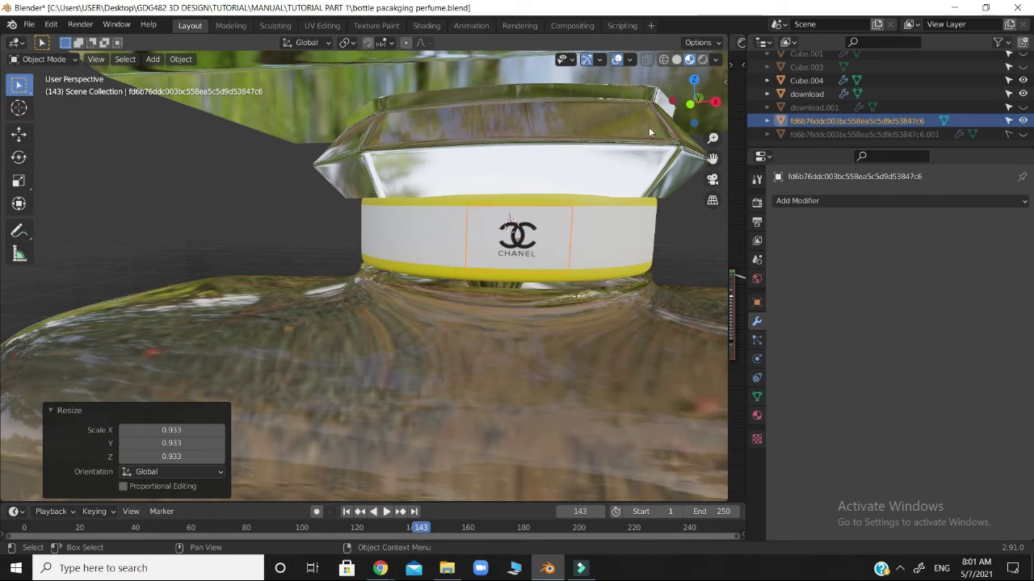
# Step: Try subdividing the logo plane's face with 3 cuts in Edit Mode
pyautogui.rightClick(526, 241)
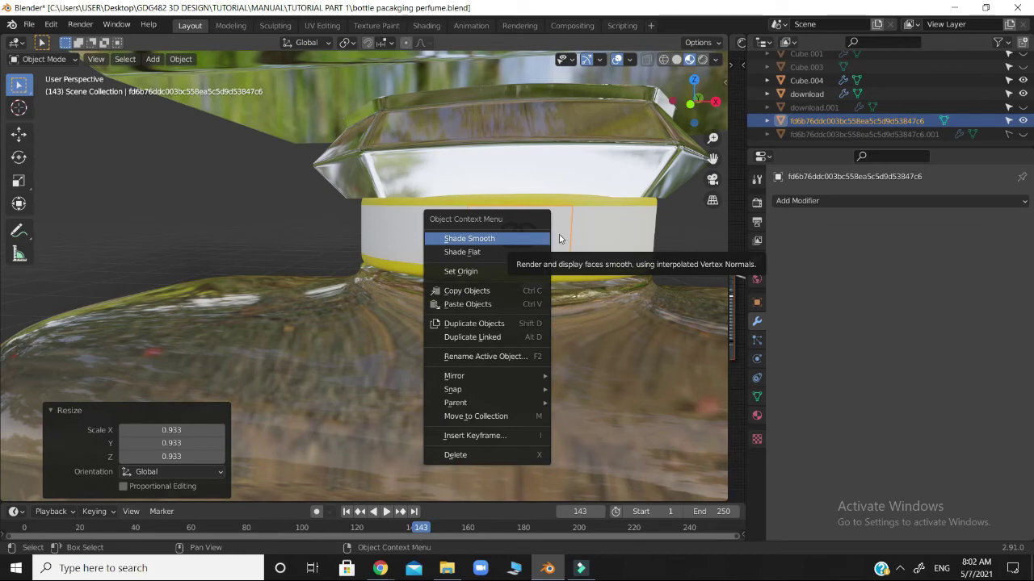
pyautogui.click(560, 239)
pyautogui.press('Tab')
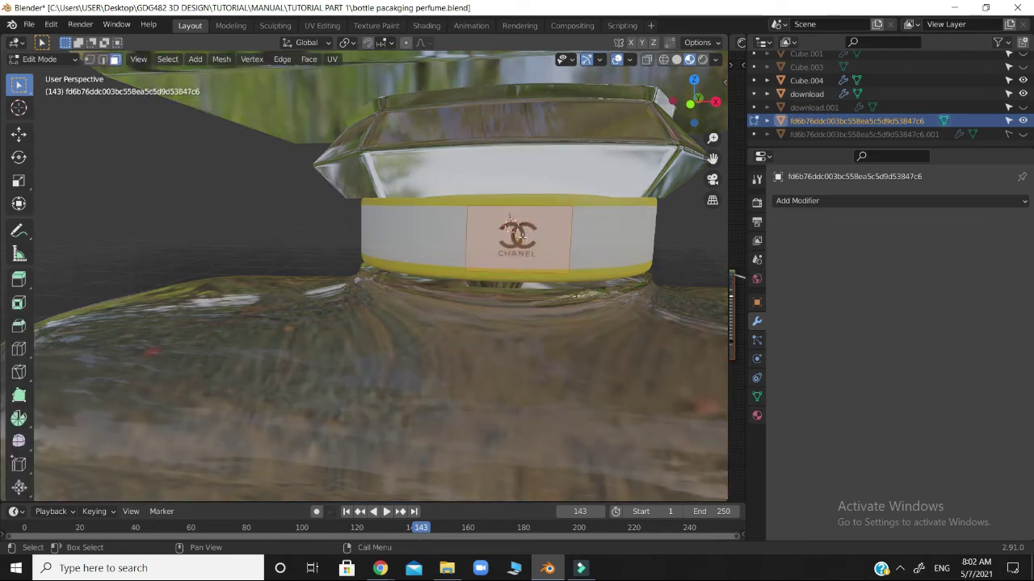
pyautogui.rightClick(522, 241)
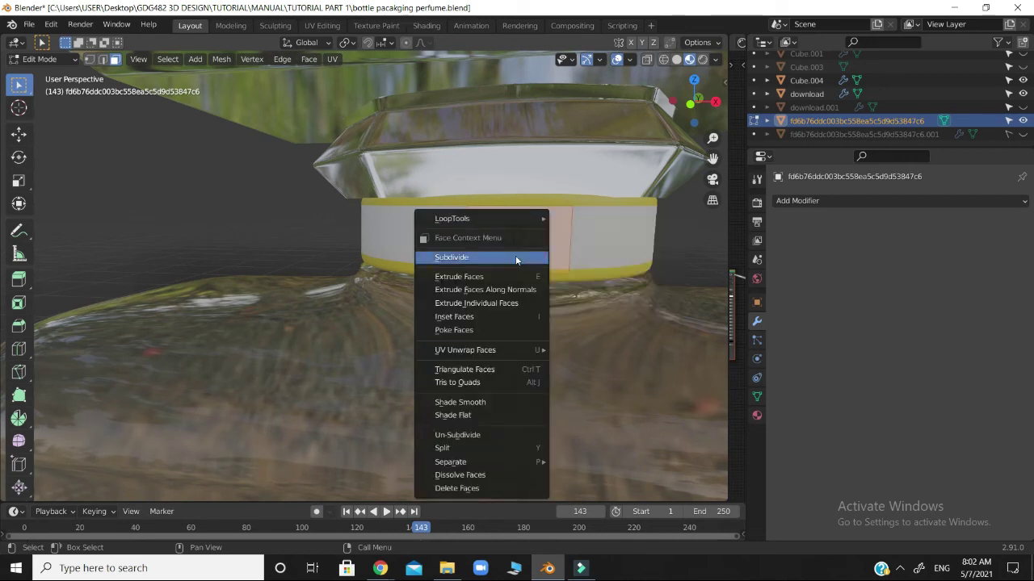
pyautogui.click(515, 256)
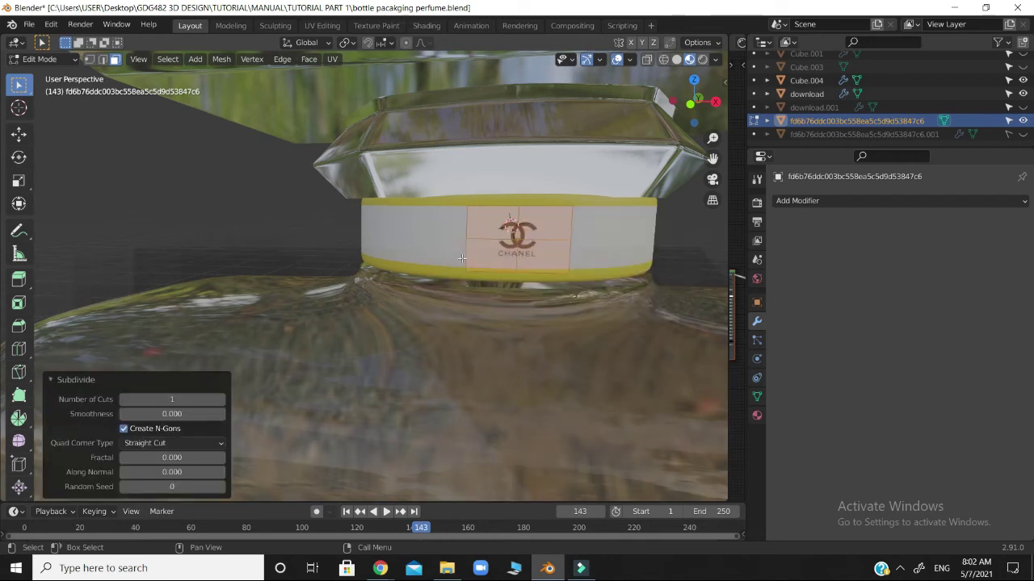
pyautogui.click(181, 395)
pyautogui.click(182, 398)
pyautogui.press('BackSpace')
pyautogui.write('3')
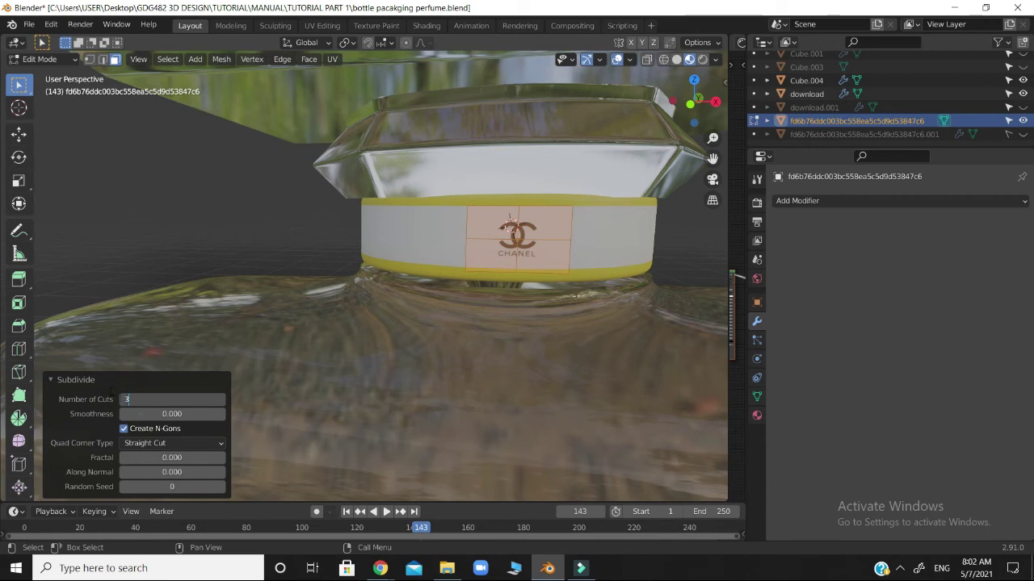
pyautogui.press('Return')
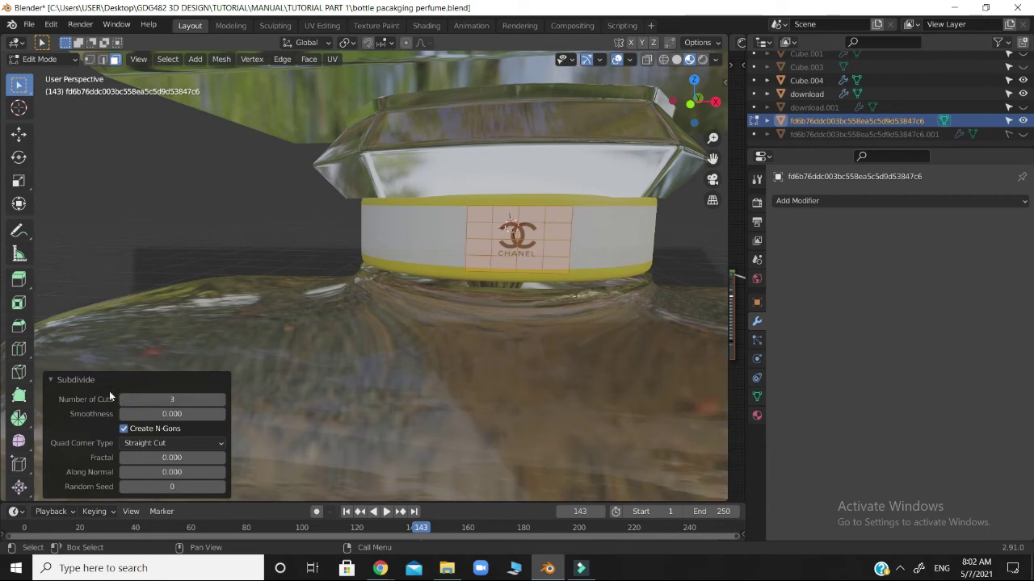
pyautogui.click(153, 349)
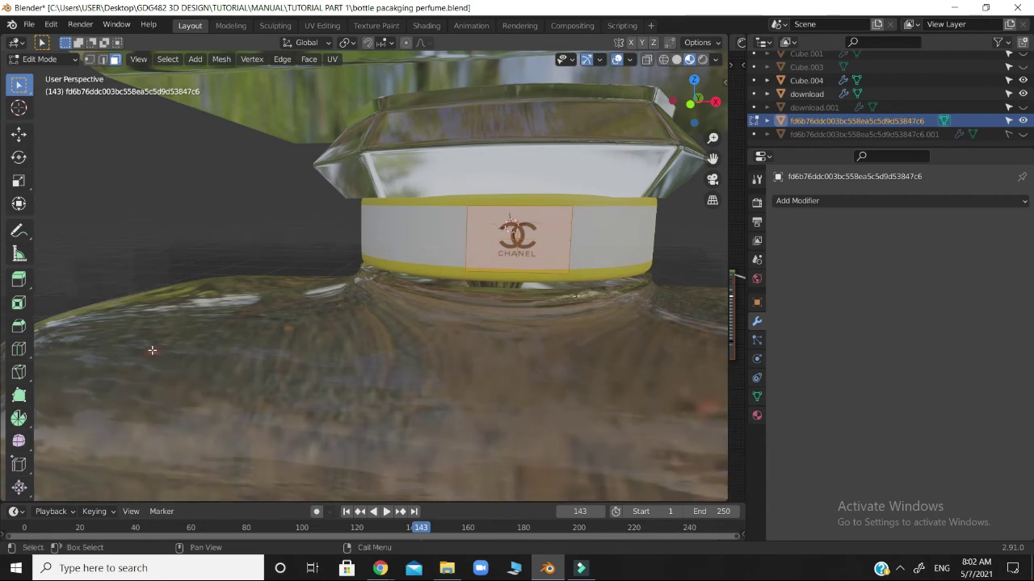
# Step: Subdivide the logo plane's face with 2 cuts and return to Object Mode
pyautogui.rightClick(523, 259)
pyautogui.click(522, 260)
pyautogui.click(187, 397)
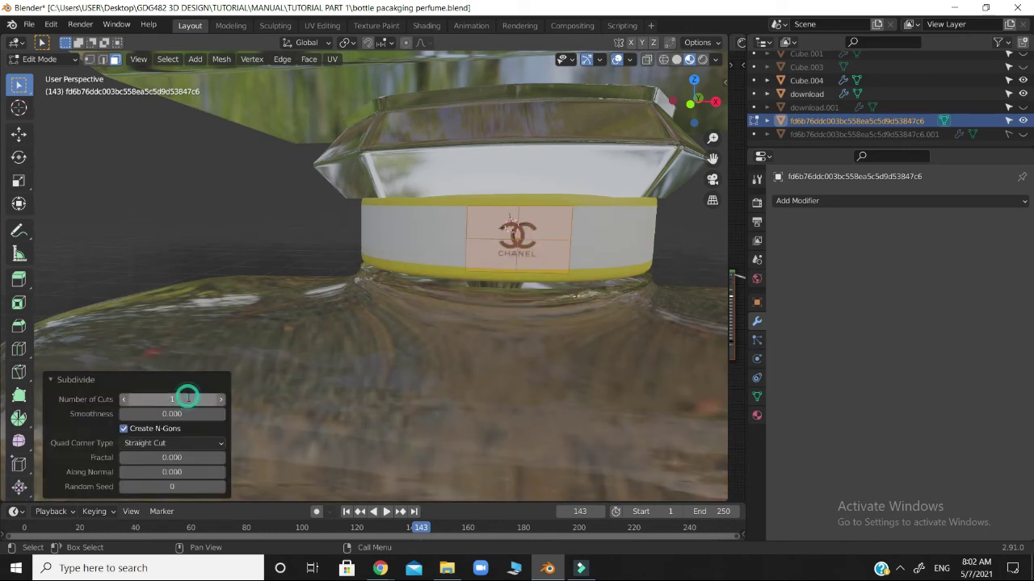
pyautogui.write('2')
pyautogui.press('Return')
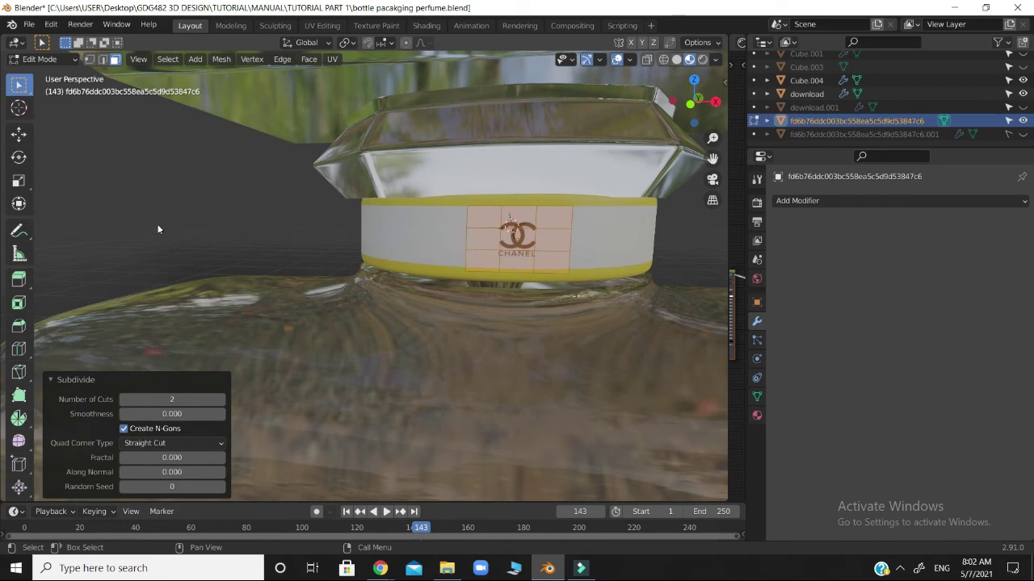
pyautogui.press('Tab')
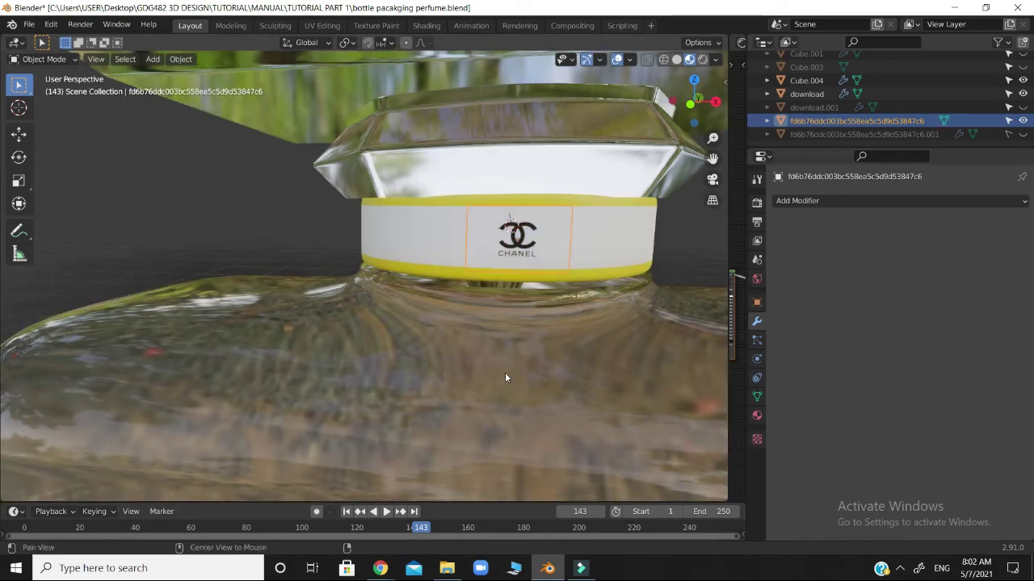
# Step: Add a Shrinkwrap modifier to the logo plane with an offset of 0.02 m and the neck band Cylinder as target
pyautogui.scroll(-3, 502, 370)
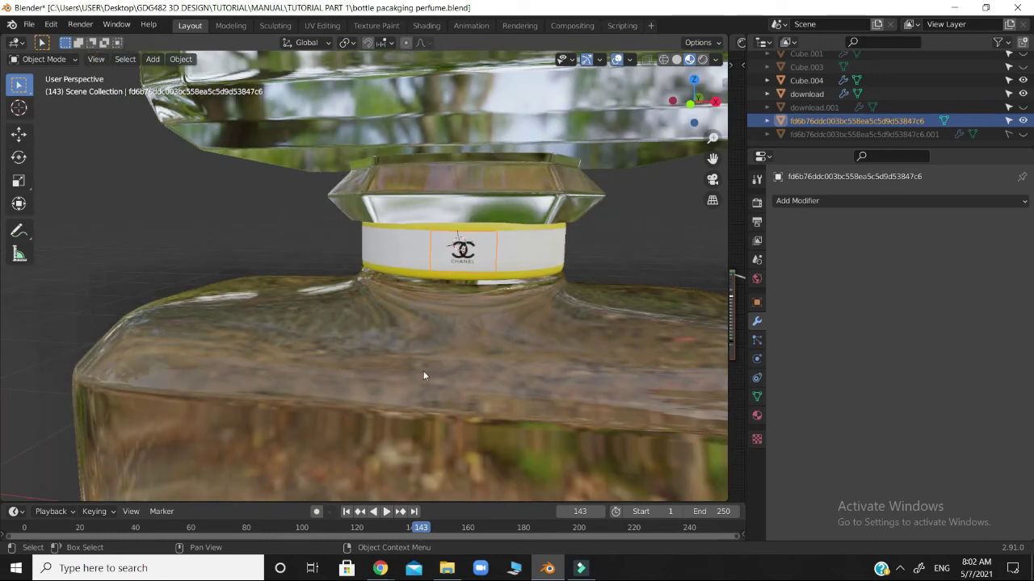
pyautogui.moveTo(479, 379); pyautogui.dragTo(455, 380, button='middle')
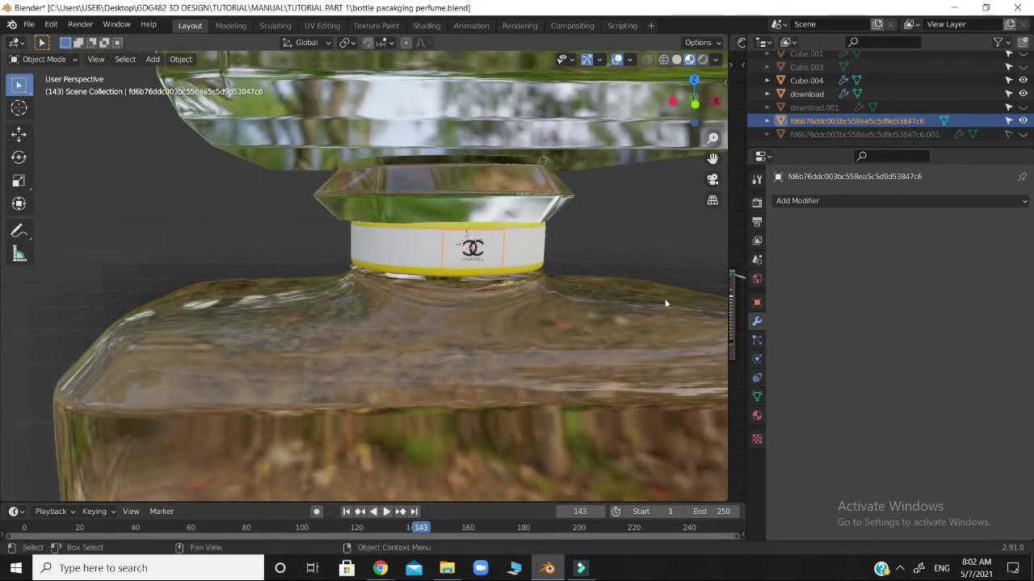
pyautogui.click(966, 201)
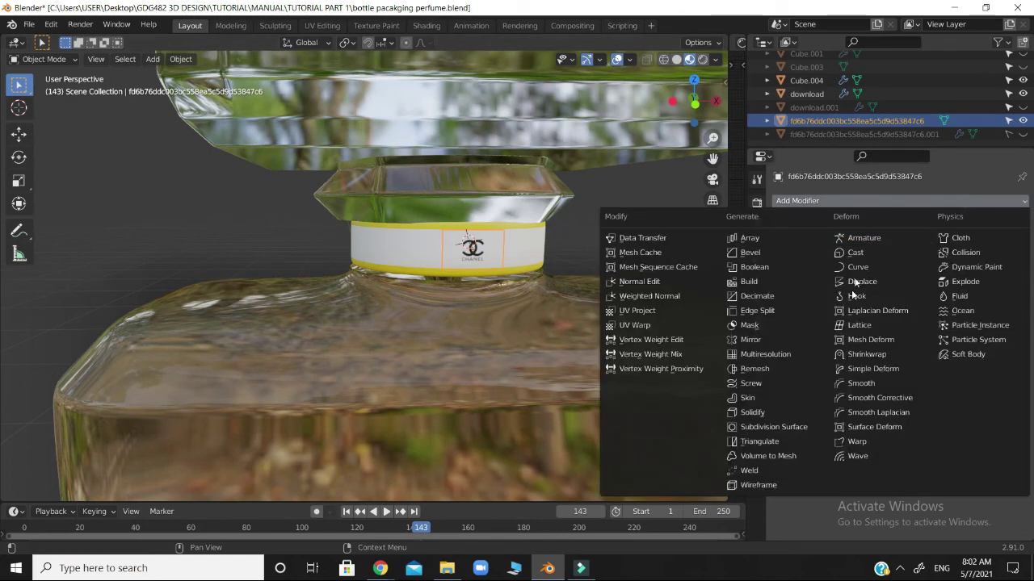
pyautogui.click(866, 354)
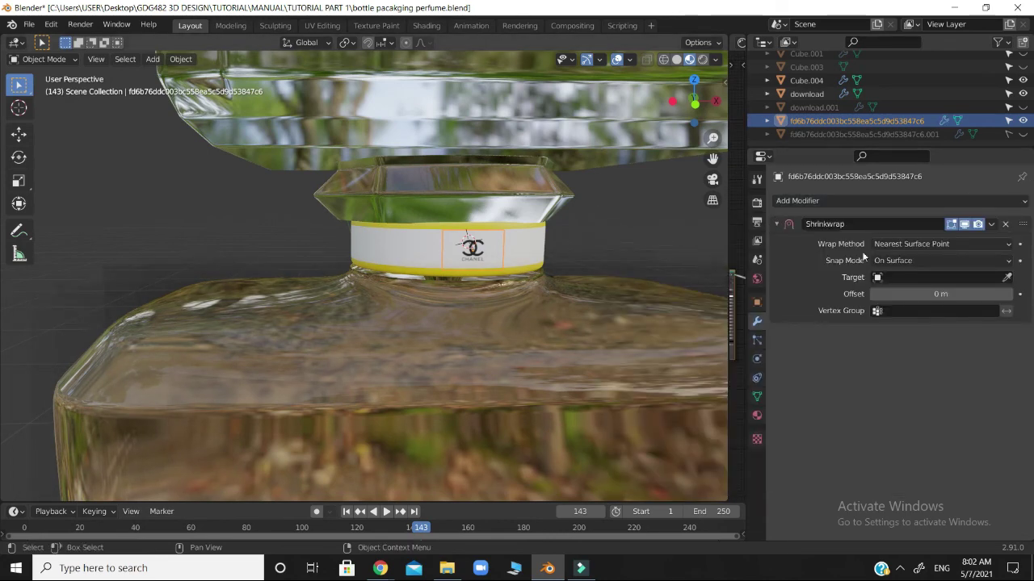
pyautogui.scroll(5, 644, 199)
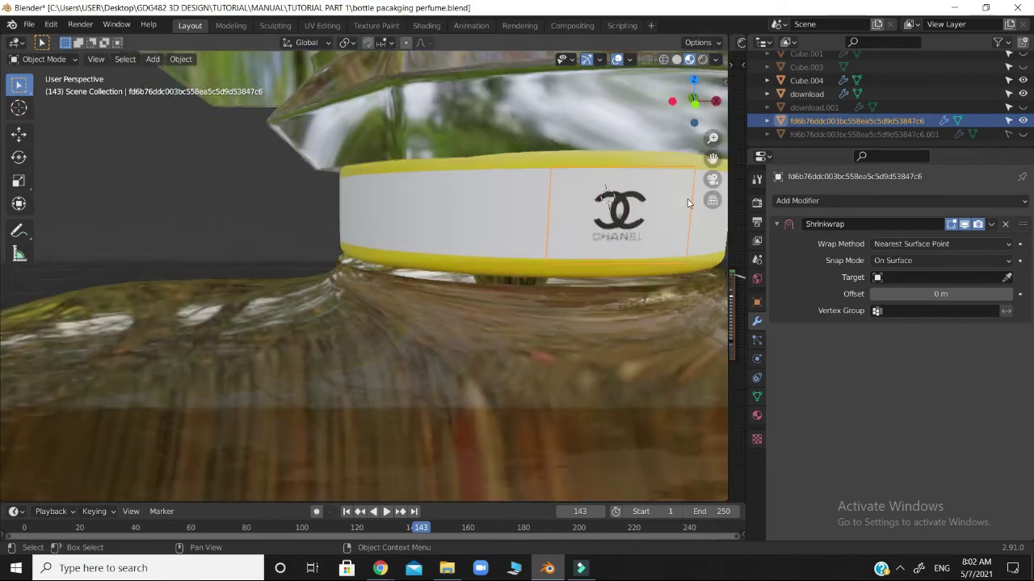
pyautogui.moveTo(693, 103); pyautogui.dragTo(634, 98)
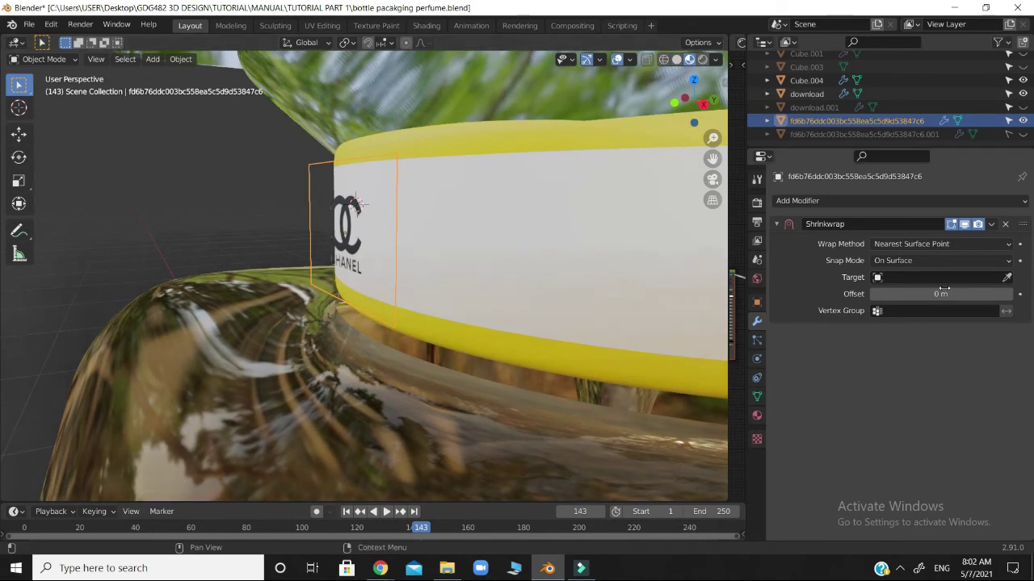
pyautogui.click(969, 294)
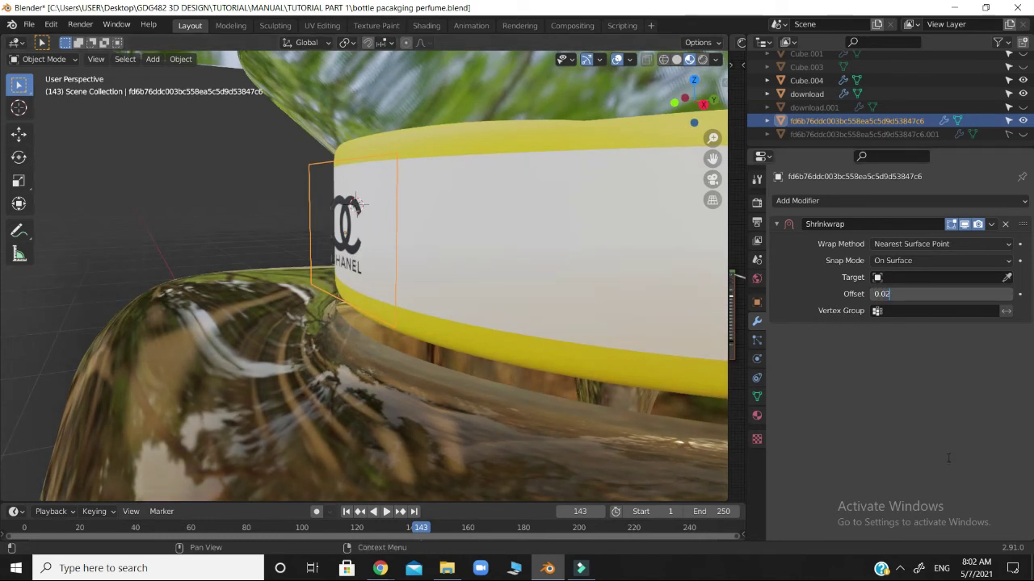
pyautogui.press('Return')
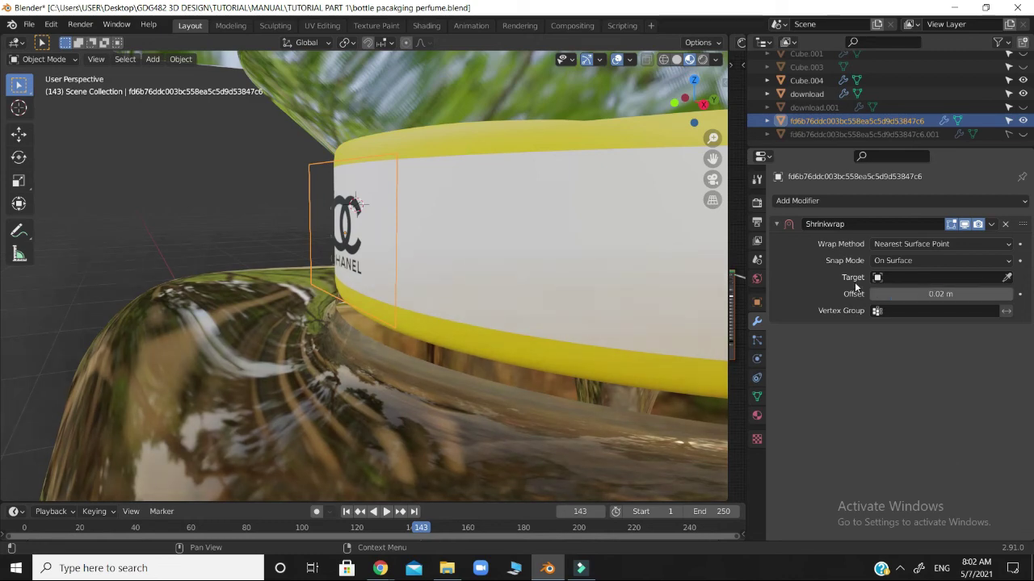
pyautogui.click(1006, 278)
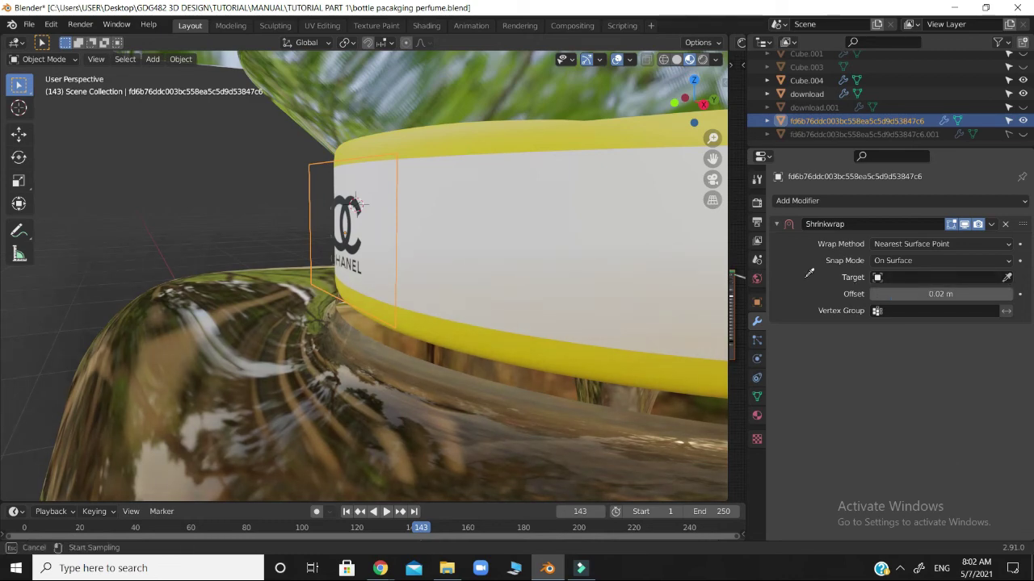
pyautogui.click(487, 263)
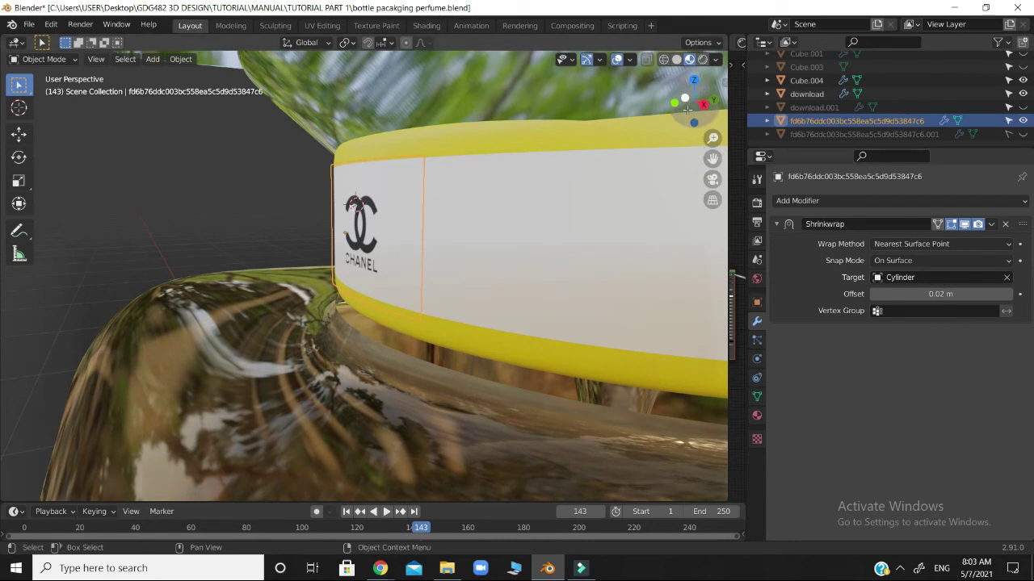
# Step: Change the Shrinkwrap wrap method to Target Normal Project and check the logo plane's fit from the side of the band
pyautogui.click(942, 244)
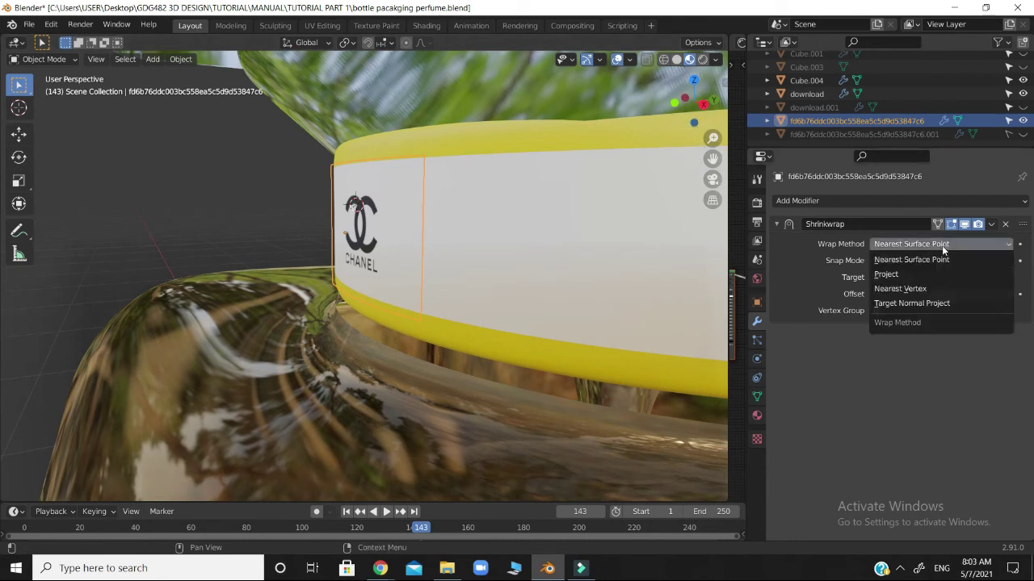
pyautogui.click(925, 304)
pyautogui.moveTo(694, 113); pyautogui.dragTo(460, 132)
pyautogui.moveTo(683, 115)
pyautogui.mouseDown()
pyautogui.moveTo(722, 129)
pyautogui.moveTo(695, 118)
pyautogui.mouseUp()
# Step: Set the Shrinkwrap offset to 0.01 m and check the gap between logo plane and neck band
pyautogui.click(958, 295)
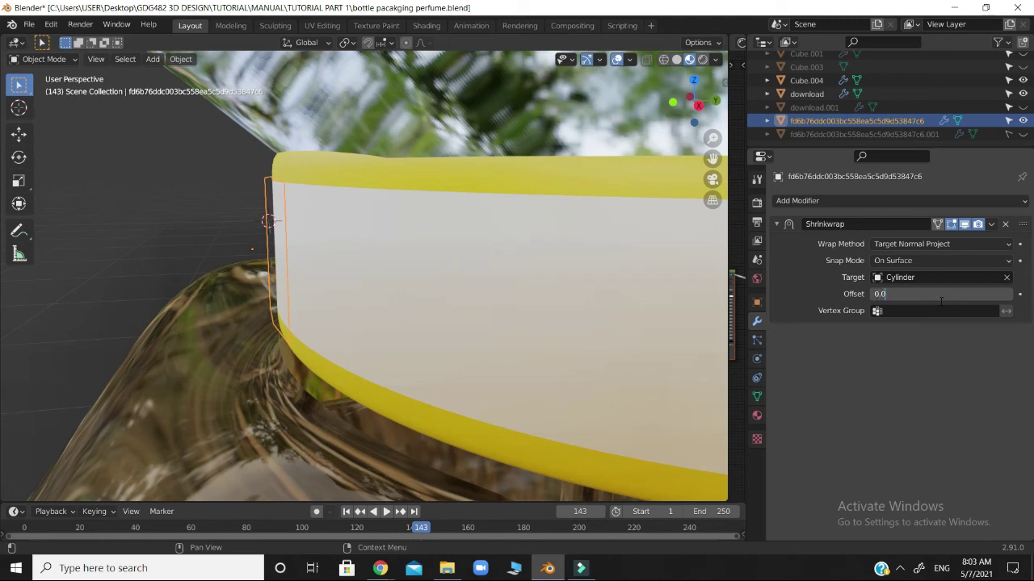
pyautogui.press('Return')
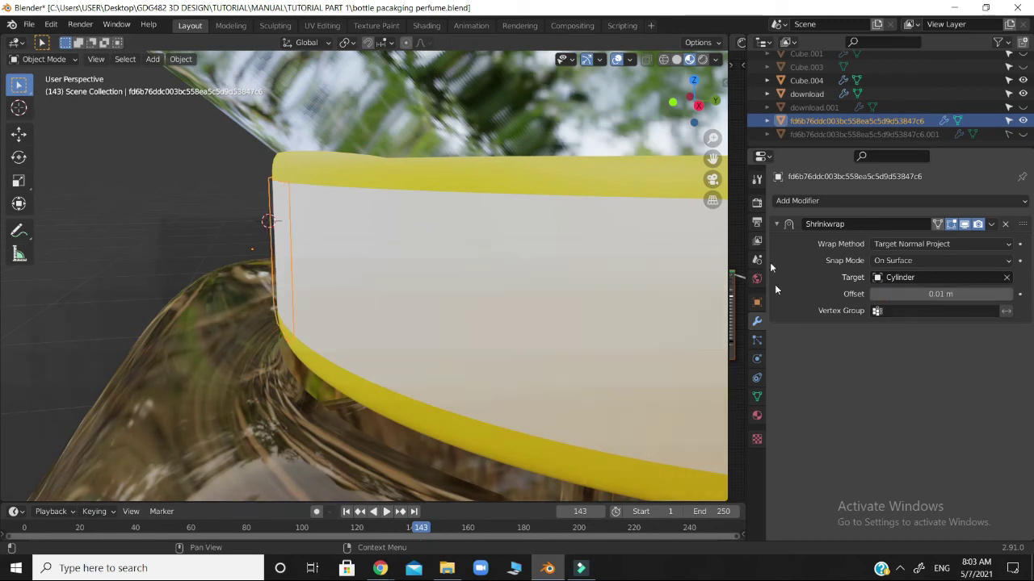
pyautogui.moveTo(665, 110)
pyautogui.mouseDown()
pyautogui.moveTo(617, 114)
pyautogui.moveTo(665, 110)
pyautogui.mouseUp()
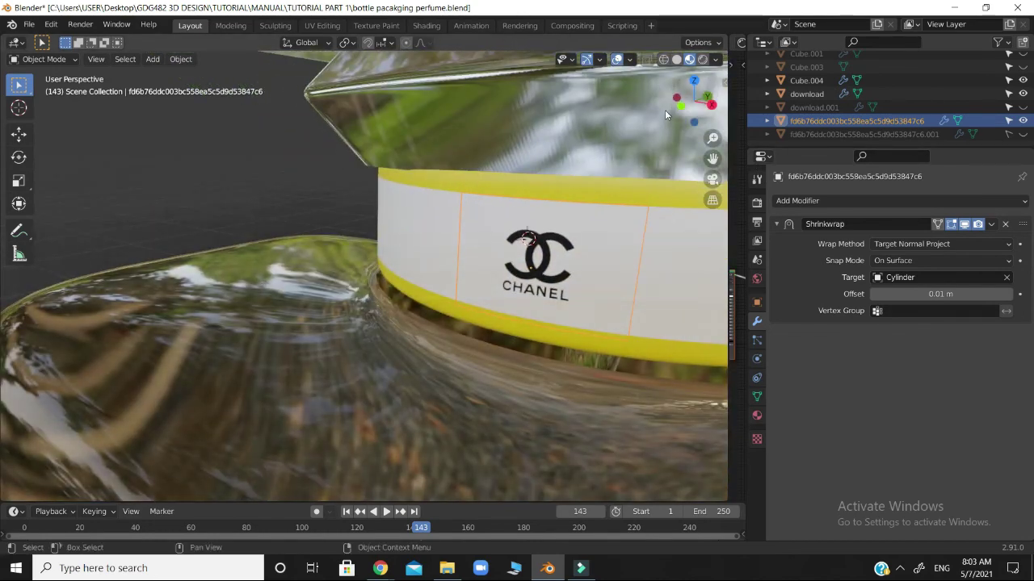
pyautogui.press('KP_1')
pyautogui.moveTo(634, 192); pyautogui.dragTo(537, 246, button='middle')
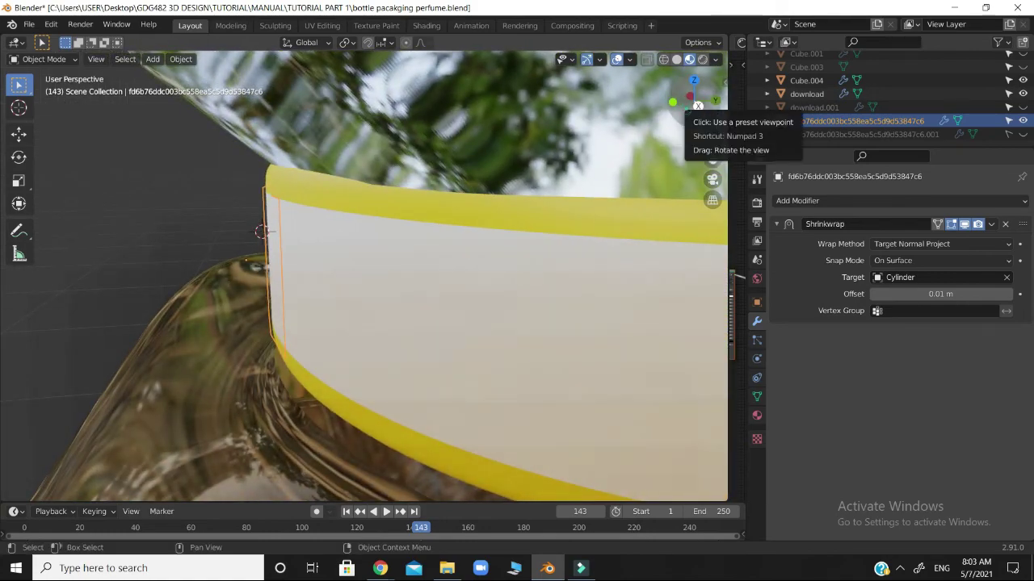
# Step: Set the Shrinkwrap offset to 0.008 m and check the logo plane's edge against the band from the side
pyautogui.moveTo(697, 106); pyautogui.dragTo(703, 106)
pyautogui.click(939, 293)
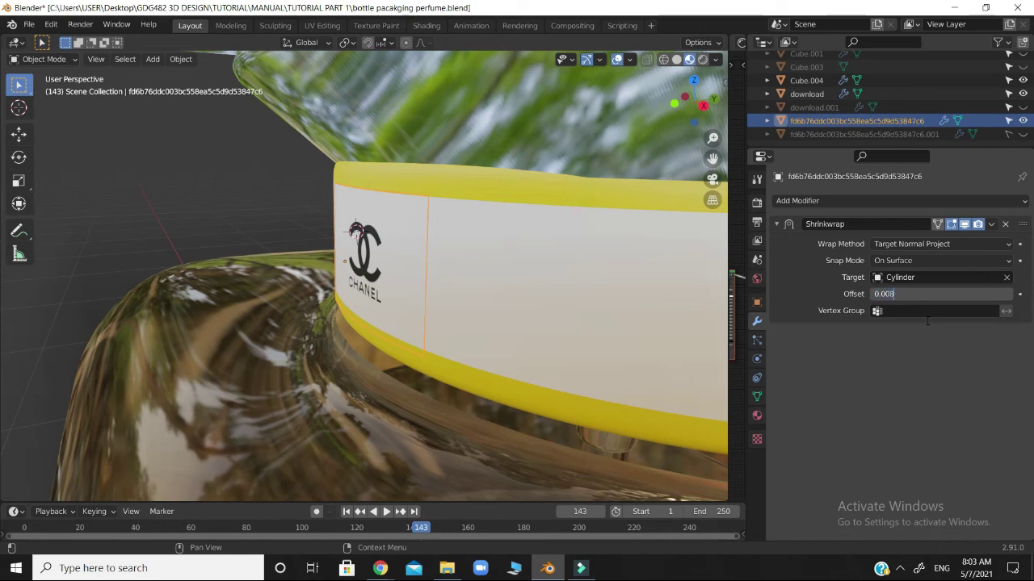
pyautogui.write('0.008')
pyautogui.press('Return')
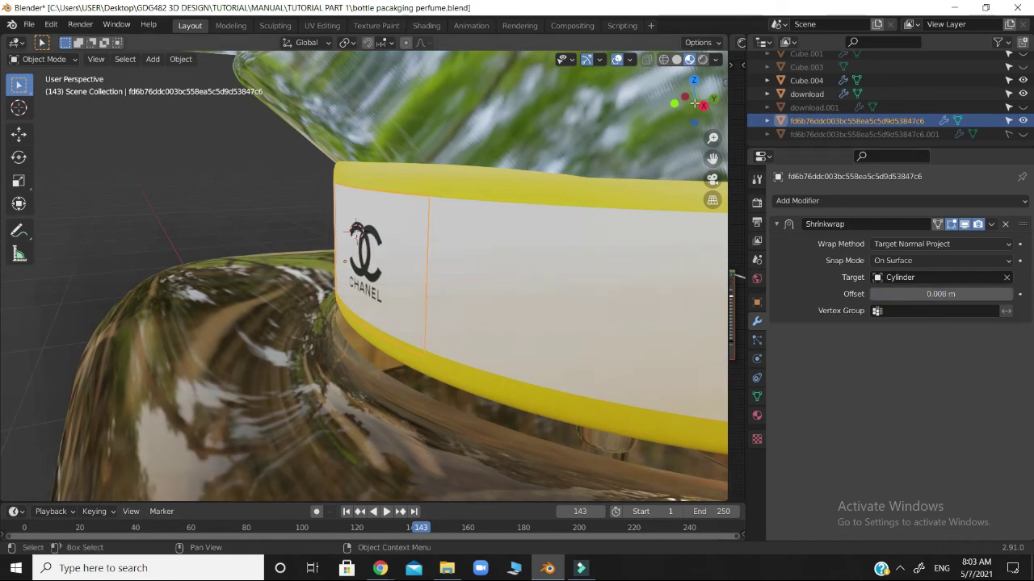
pyautogui.moveTo(699, 105)
pyautogui.mouseDown()
pyautogui.moveTo(709, 119)
pyautogui.moveTo(702, 111)
pyautogui.mouseUp()
# Step: Set the Shrinkwrap offset to 0.005 m, check the logo's fit on the band, and deselect the plane
pyautogui.click(911, 295)
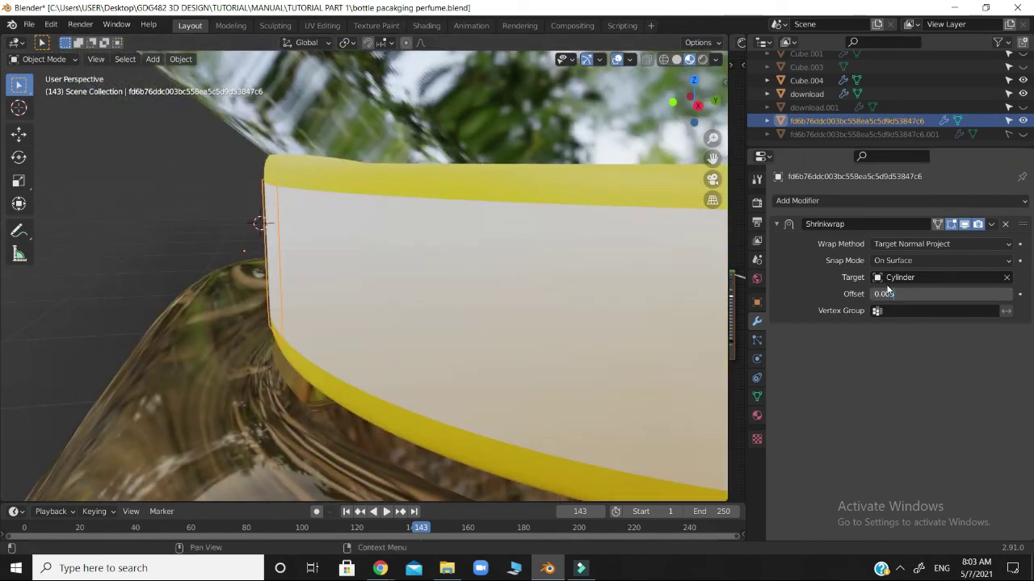
pyautogui.press('Return')
pyautogui.moveTo(699, 105); pyautogui.dragTo(673, 121)
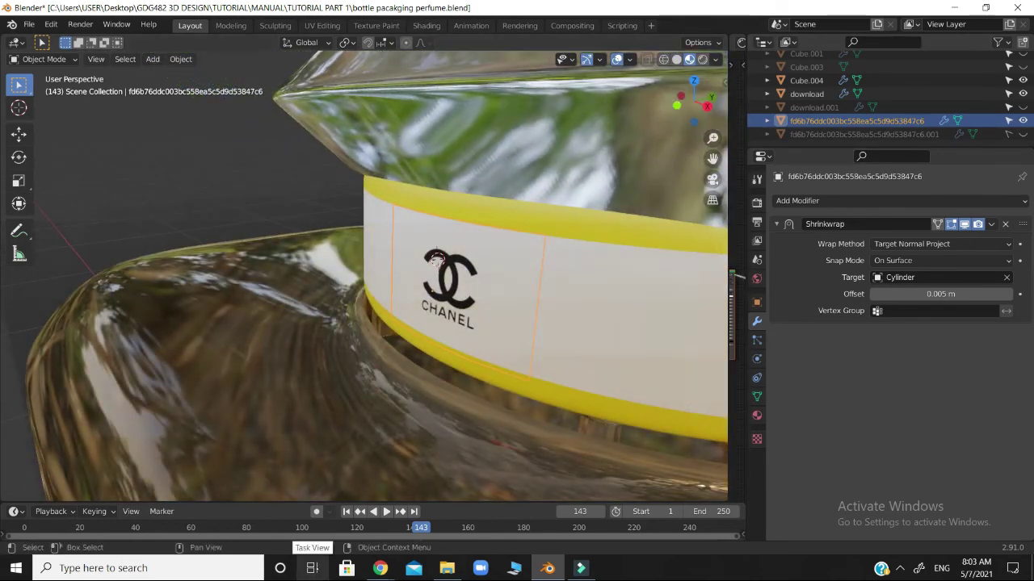
pyautogui.click(184, 206)
# Step: Examine the neck logo and the whole bottle from the front and in perspective
pyautogui.press('KP_1')
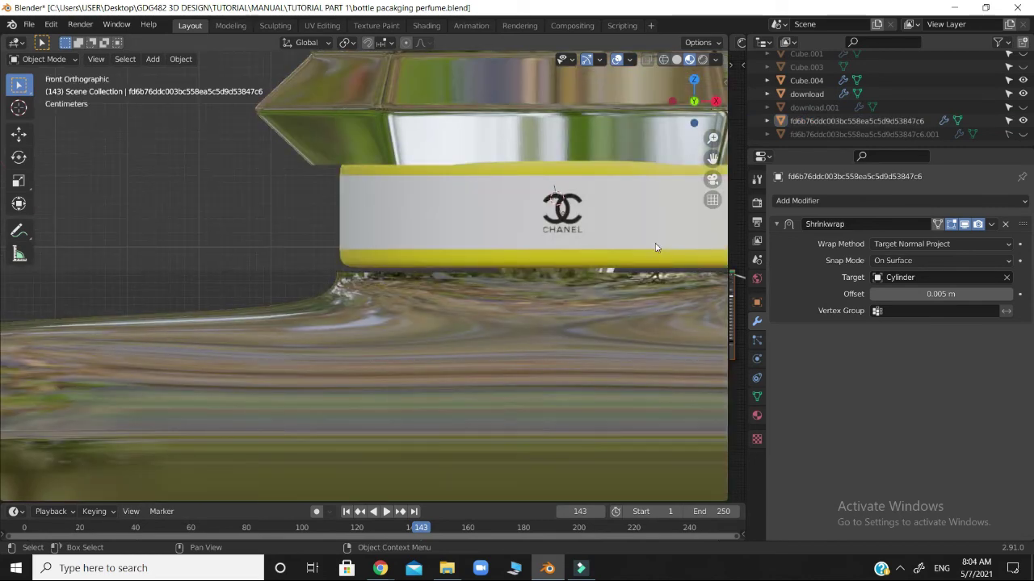
pyautogui.scroll(-5, 638, 242)
pyautogui.scroll(5, 585, 278)
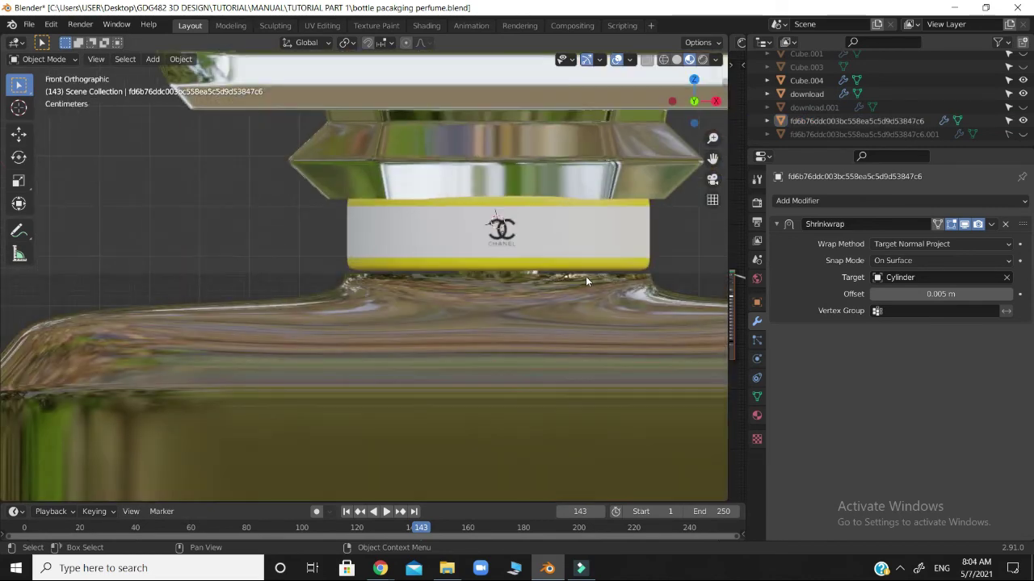
pyautogui.scroll(-5, 630, 242)
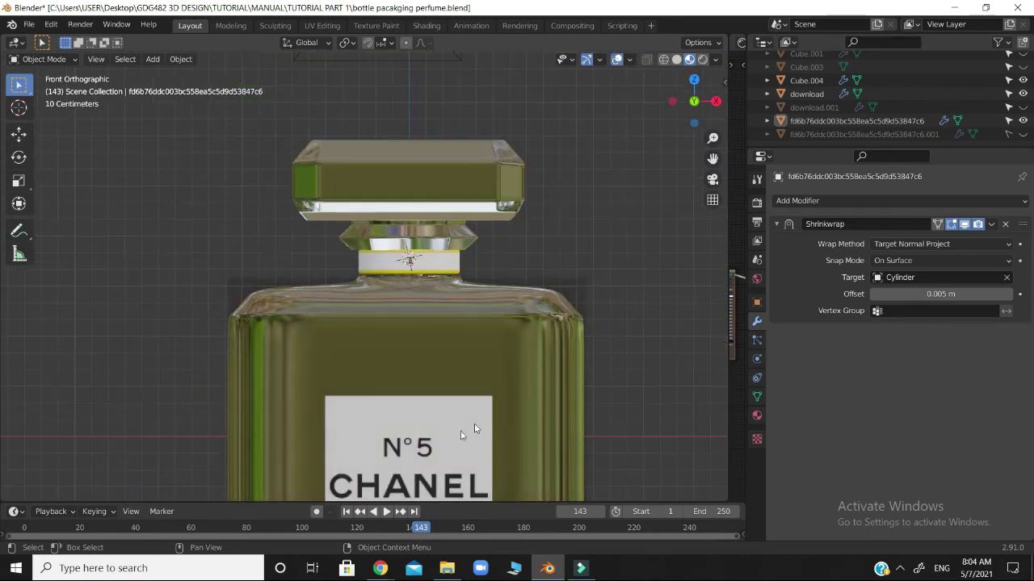
pyautogui.scroll(-3, 464, 408)
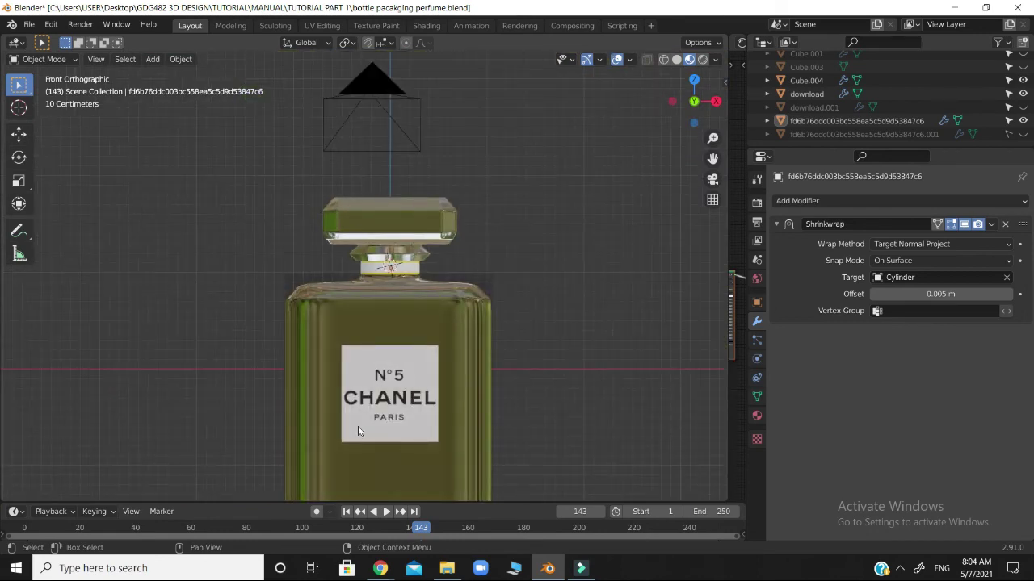
pyautogui.scroll(-1, 591, 343)
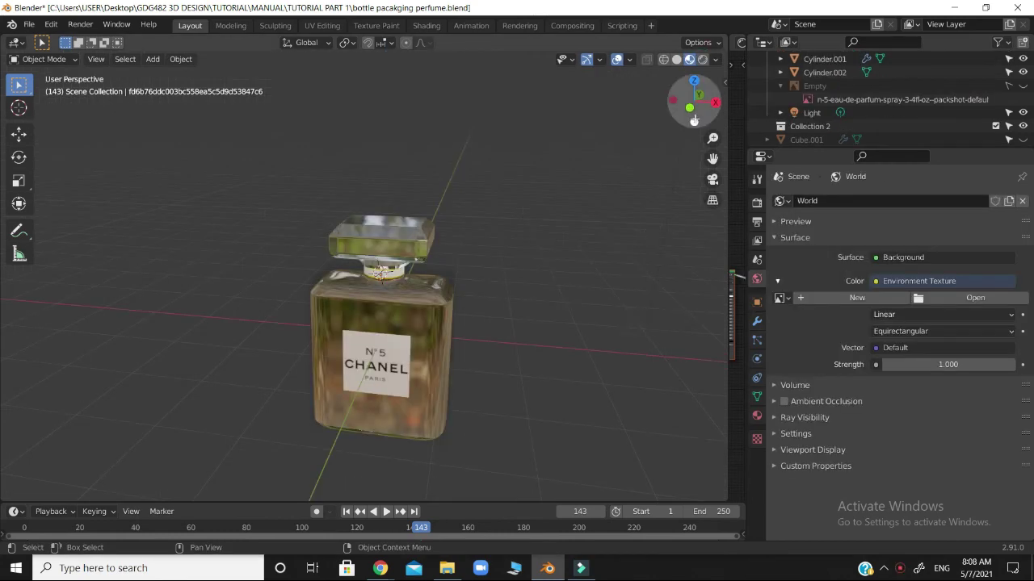
pyautogui.moveTo(694, 120)
pyautogui.mouseDown()
pyautogui.moveTo(683, 105)
pyautogui.moveTo(668, 139)
pyautogui.moveTo(684, 114)
pyautogui.moveTo(701, 119)
pyautogui.moveTo(690, 118)
pyautogui.mouseUp()
pyautogui.scroll(-2, 512, 333)
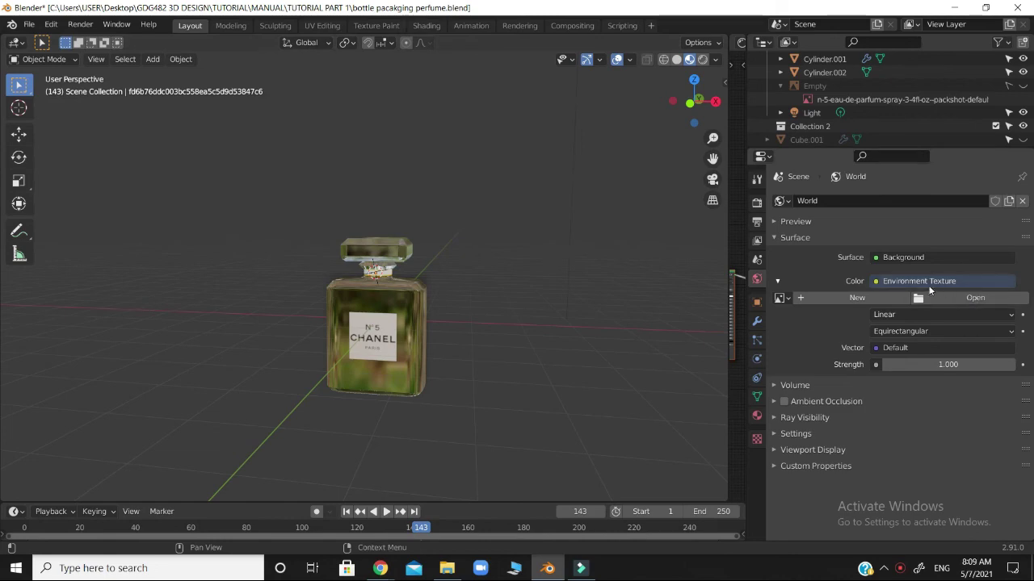
# Step: Load the green grass depositphotos spring-background JPG from the TUTORIAL PART 1 folder as the world's environment texture
pyautogui.click(971, 298)
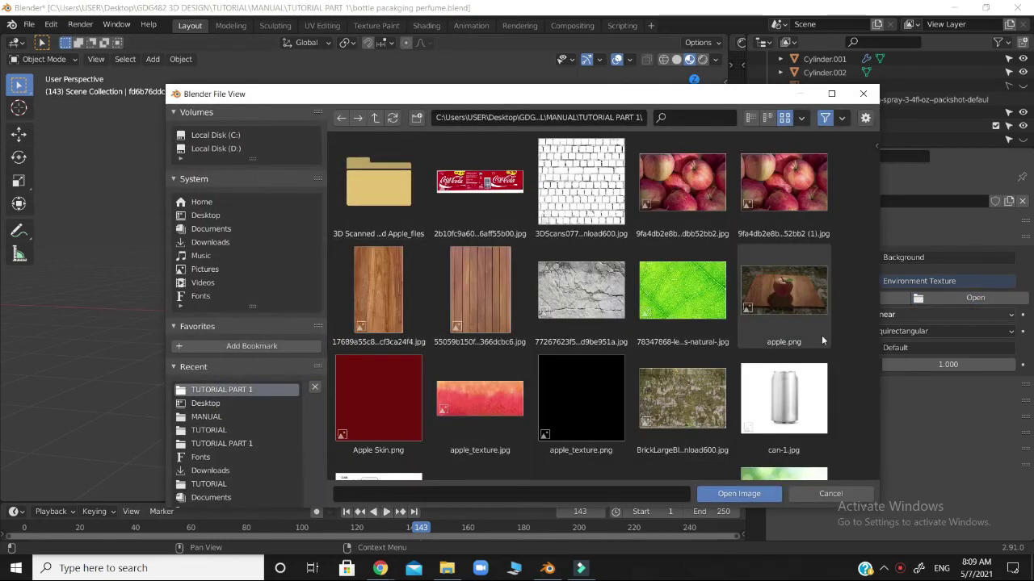
pyautogui.scroll(-6, 839, 338)
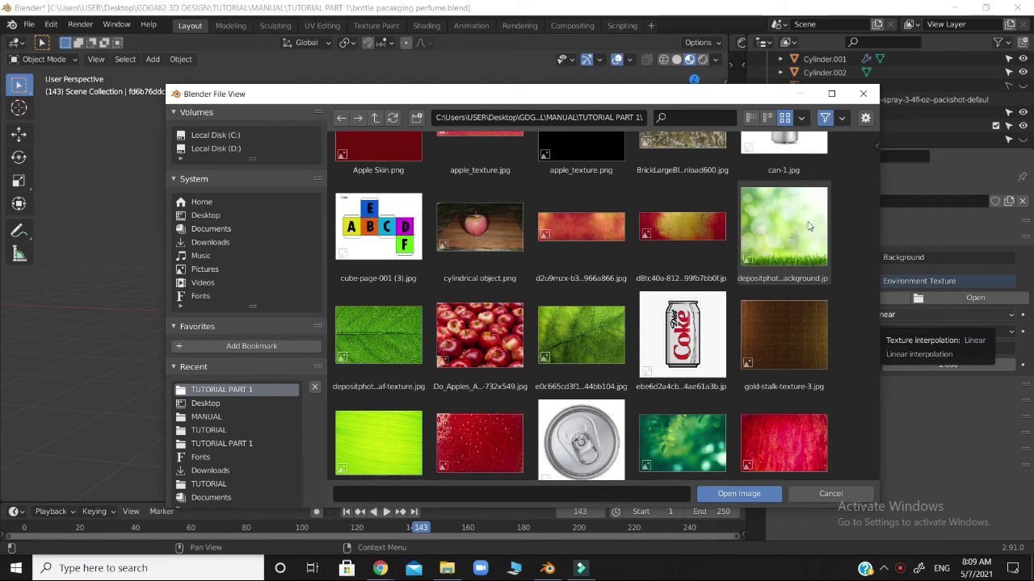
pyautogui.click(792, 240)
pyautogui.click(737, 495)
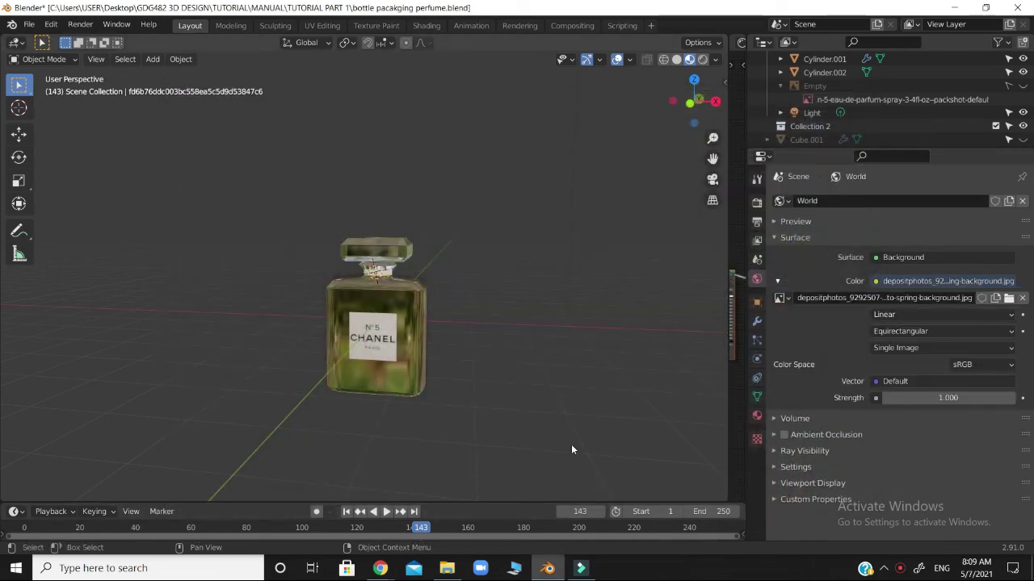
# Step: Switch the viewport to rendered shading and examine the glass bottle against the world background
pyautogui.click(702, 60)
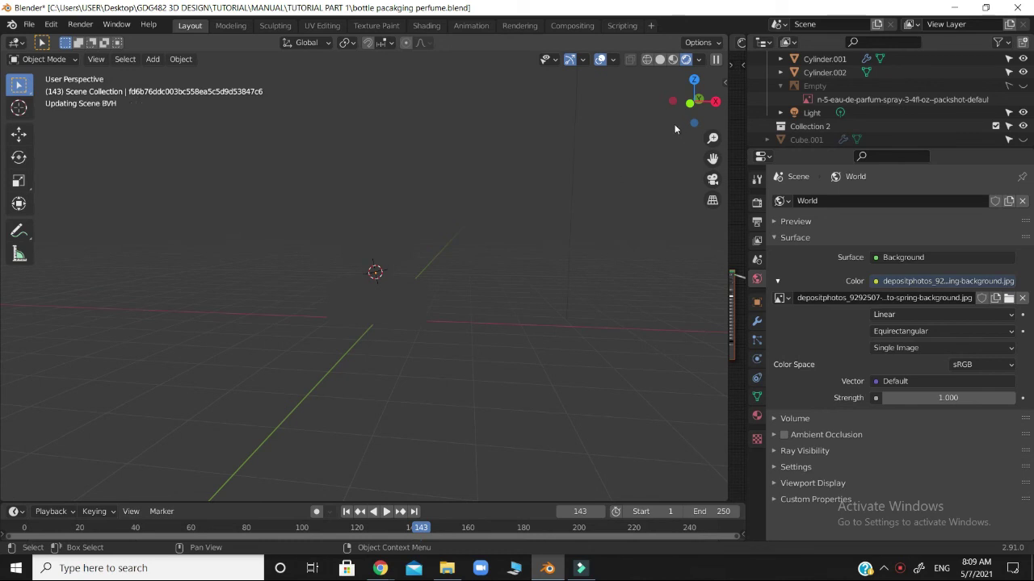
pyautogui.moveTo(693, 101)
pyautogui.mouseDown()
pyautogui.moveTo(686, 115)
pyautogui.moveTo(704, 103)
pyautogui.moveTo(687, 97)
pyautogui.moveTo(694, 105)
pyautogui.mouseUp()
pyautogui.scroll(3, 496, 240)
pyautogui.scroll(-2, 625, 194)
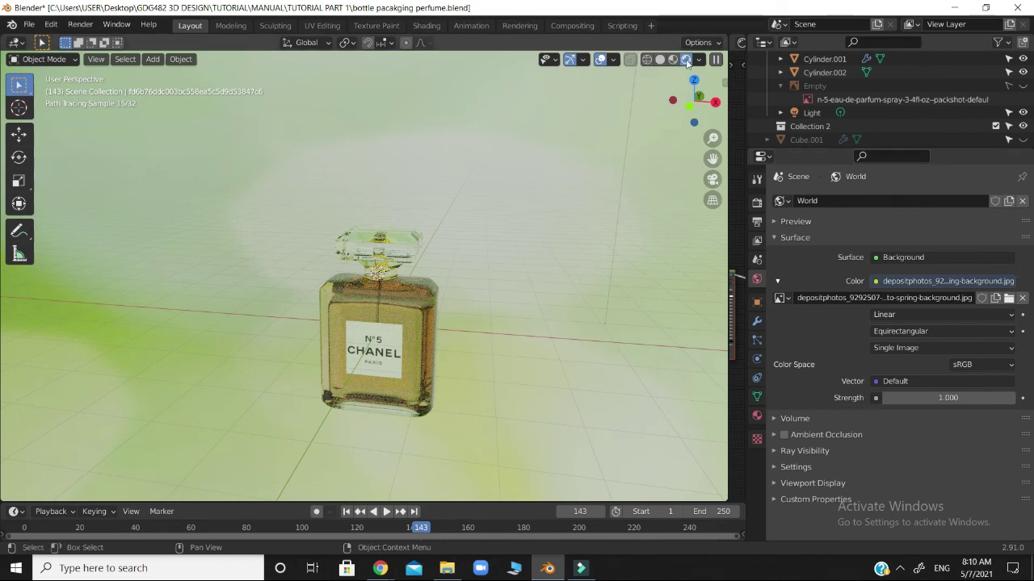
pyautogui.scroll(2, 651, 229)
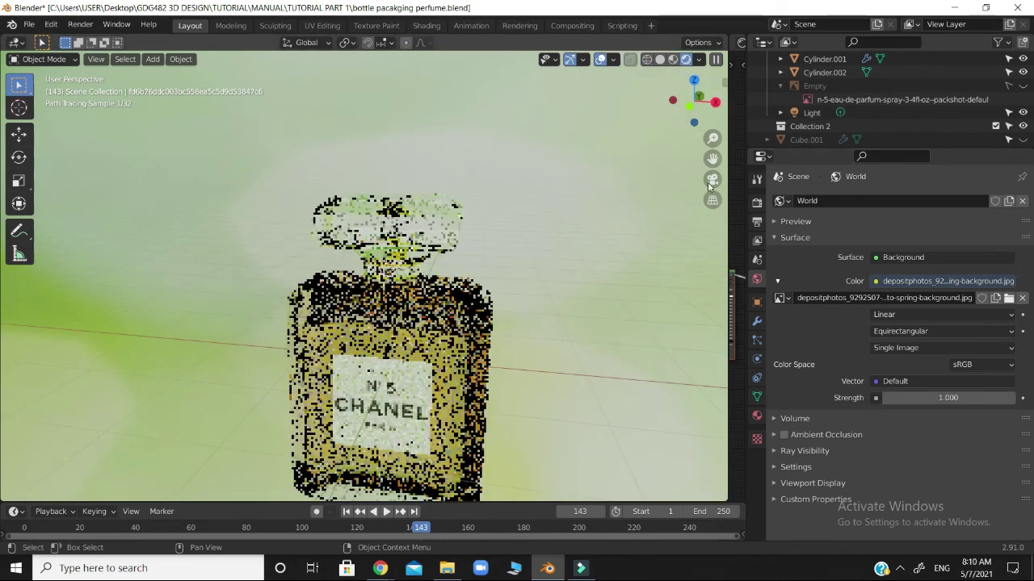
pyautogui.moveTo(714, 163); pyautogui.dragTo(721, 120)
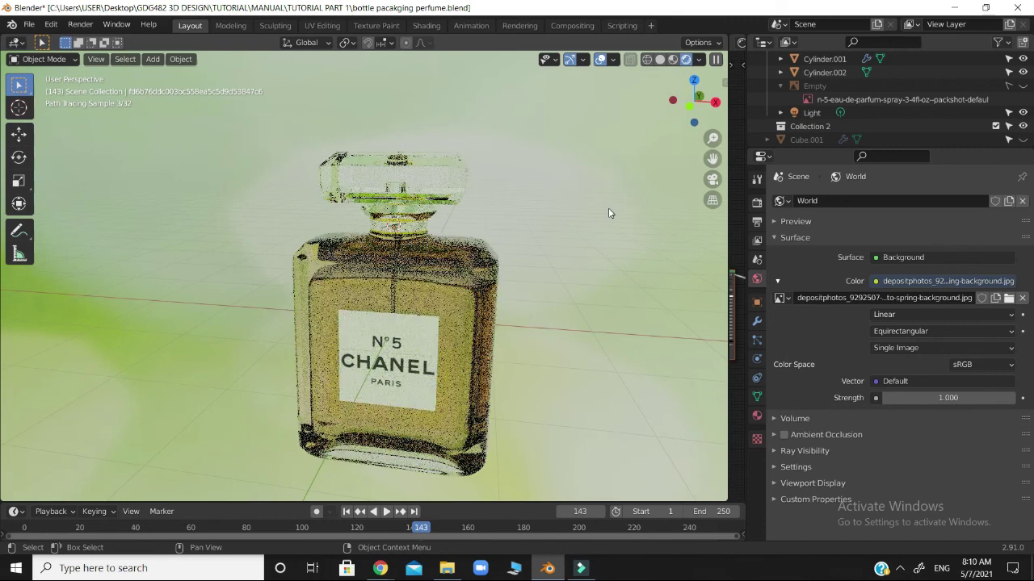
pyautogui.scroll(-3, 646, 211)
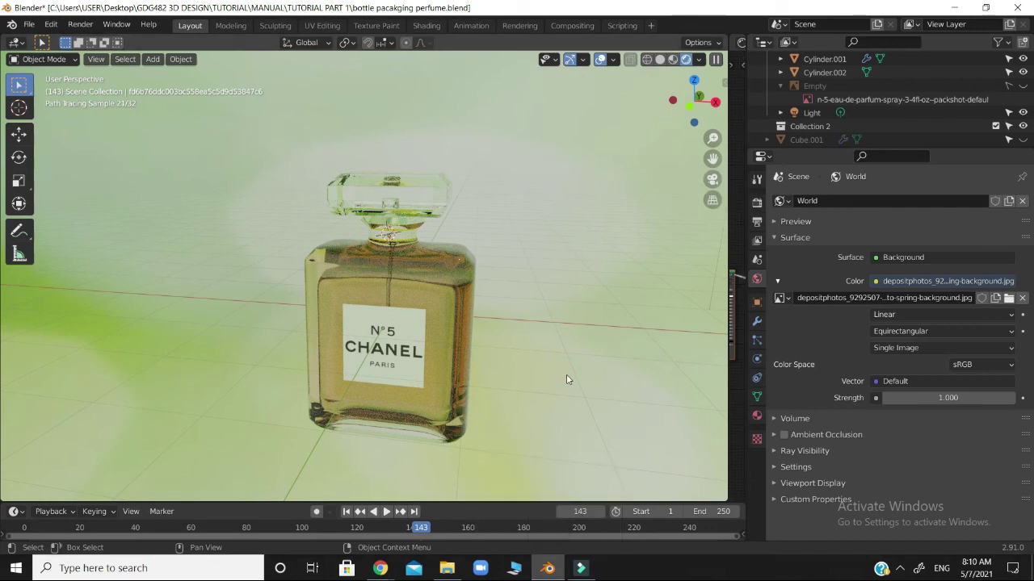
# Step: Look through the scene camera with Camera to View enabled in the view lock settings
pyautogui.press('KP_0')
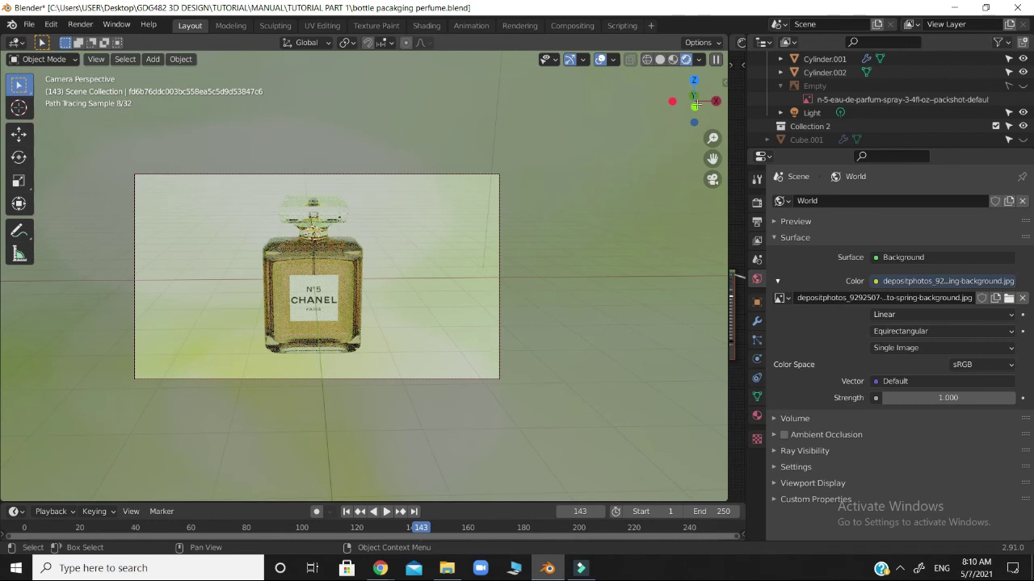
pyautogui.click(719, 47)
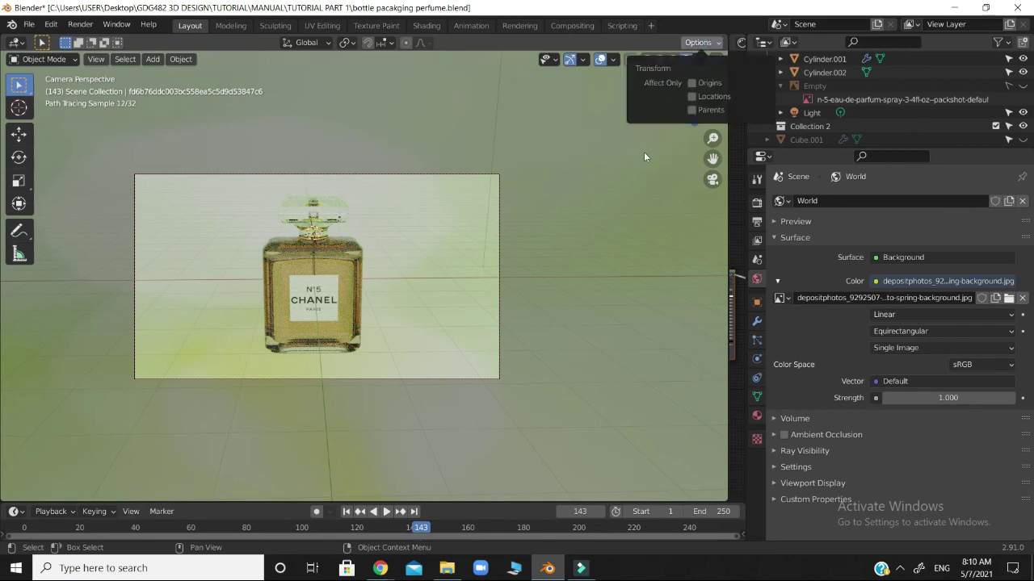
pyautogui.press('n')
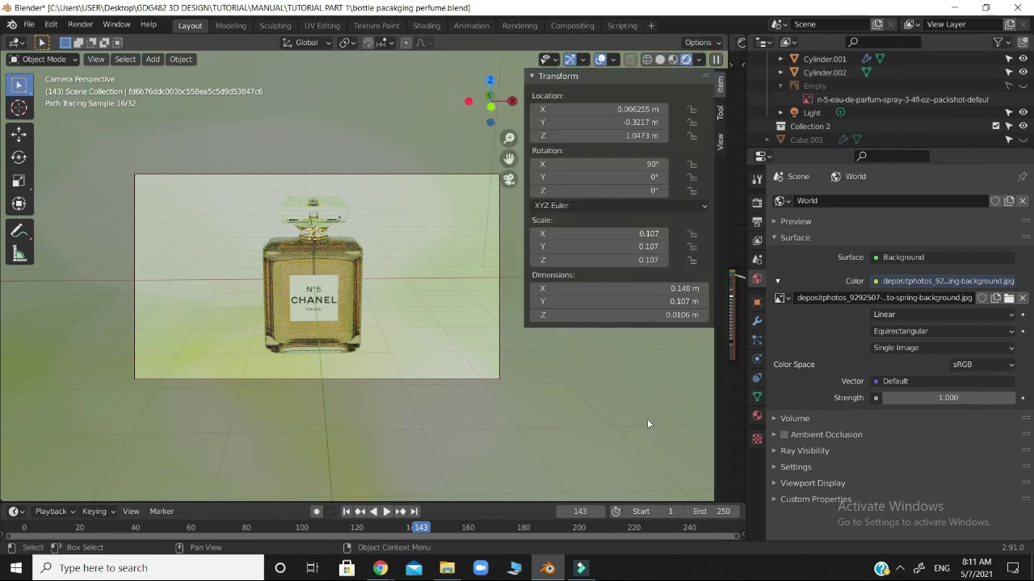
pyautogui.click(722, 119)
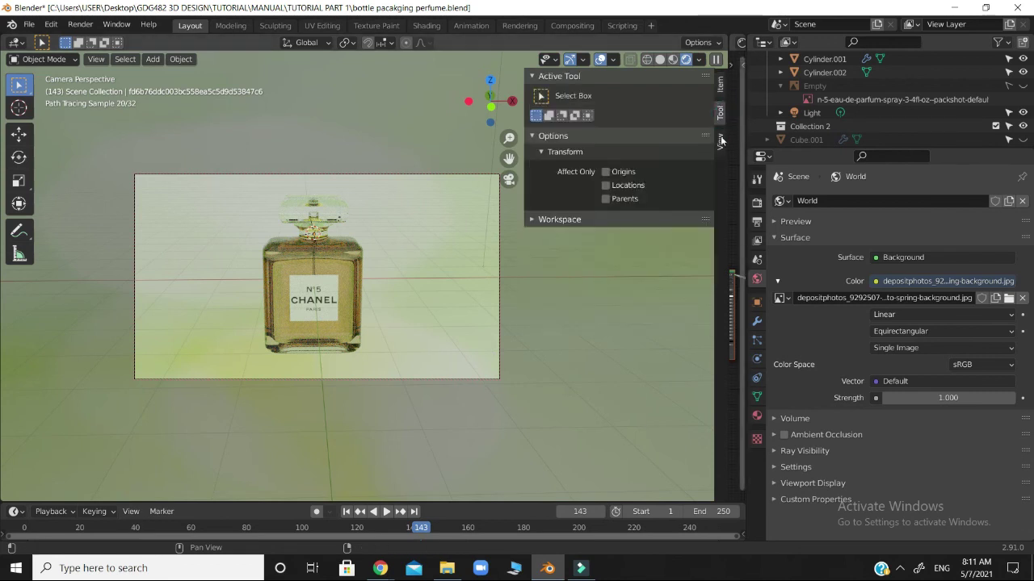
pyautogui.click(720, 154)
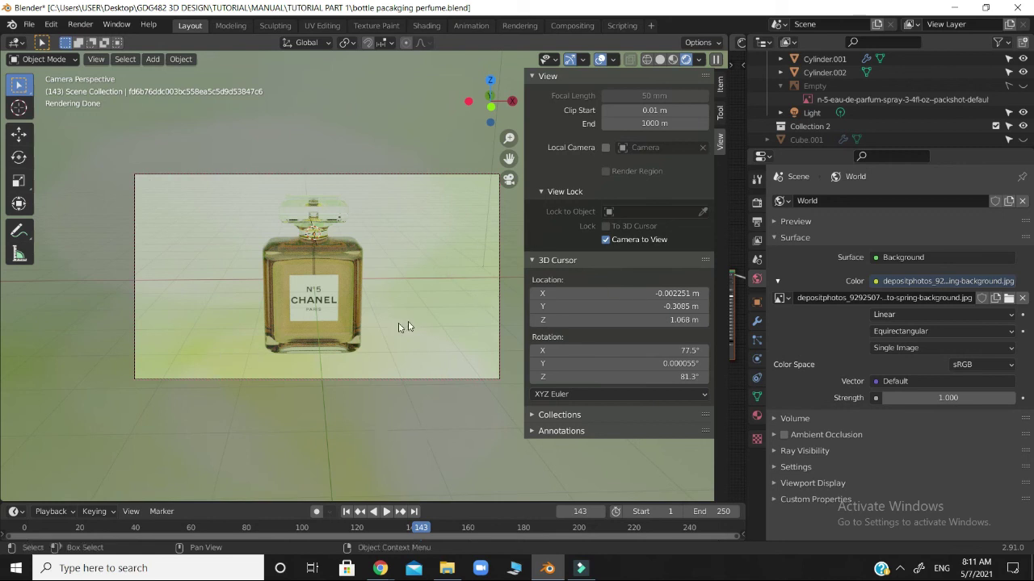
# Step: Orbit and pan the view-locked camera to frame the bottle from several angles within the camera border
pyautogui.press('g')
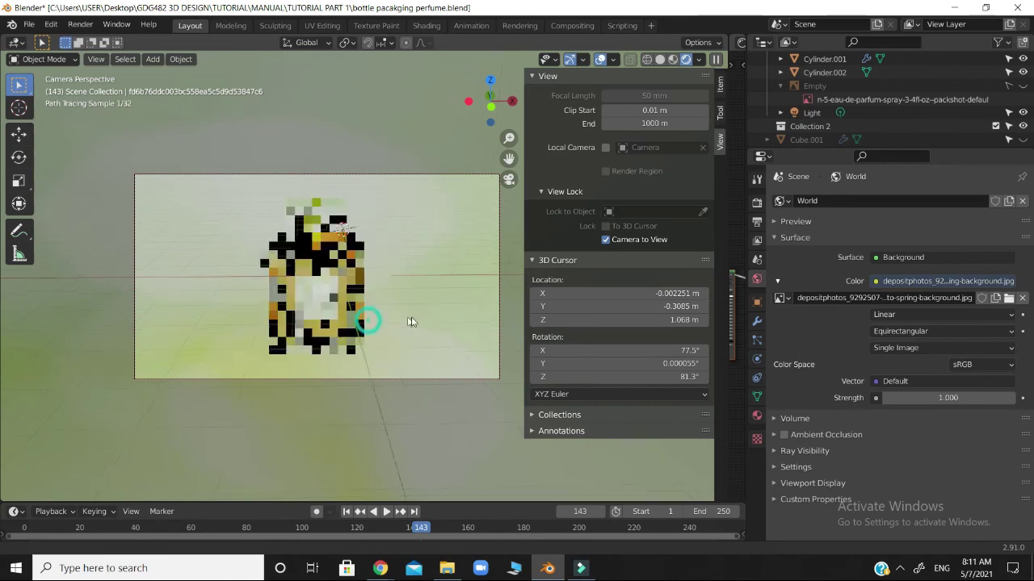
pyautogui.click(441, 321)
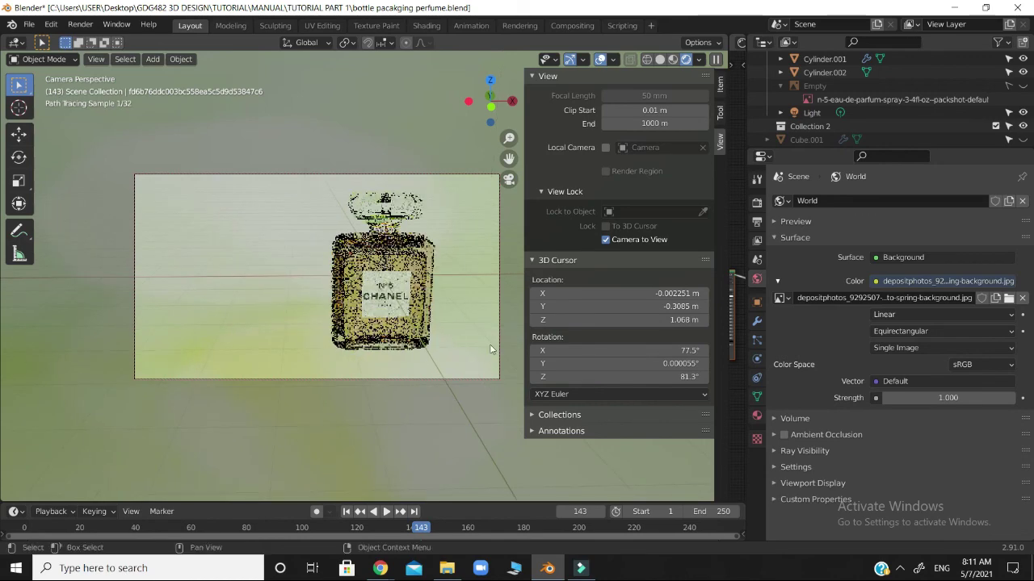
pyautogui.moveTo(474, 342); pyautogui.dragTo(421, 396, button='middle')
pyautogui.keyDown('shift'); pyautogui.moveTo(481, 325); pyautogui.dragTo(410, 319, button='middle'); pyautogui.keyUp('shift')
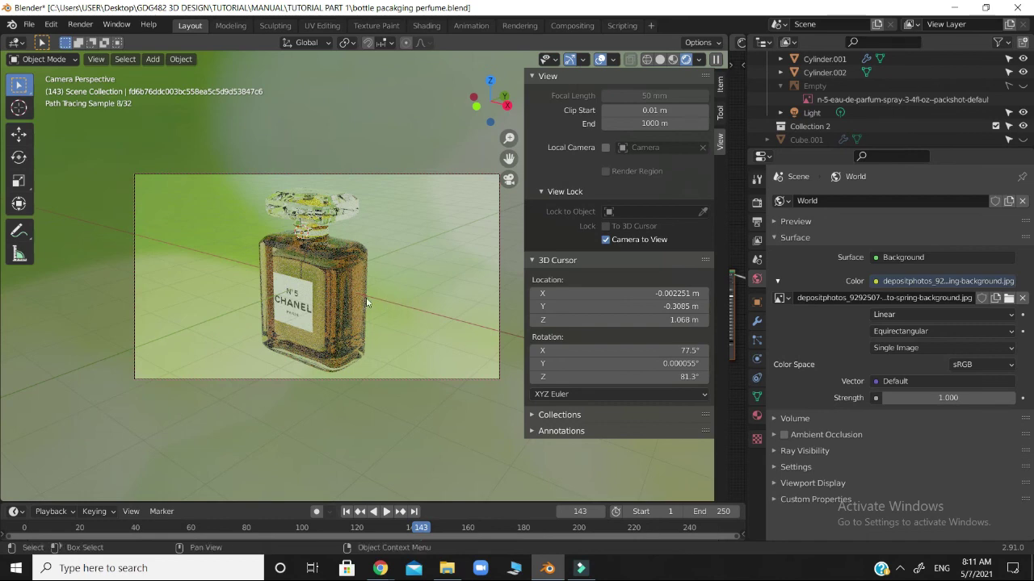
pyautogui.moveTo(407, 292); pyautogui.dragTo(447, 320, button='middle')
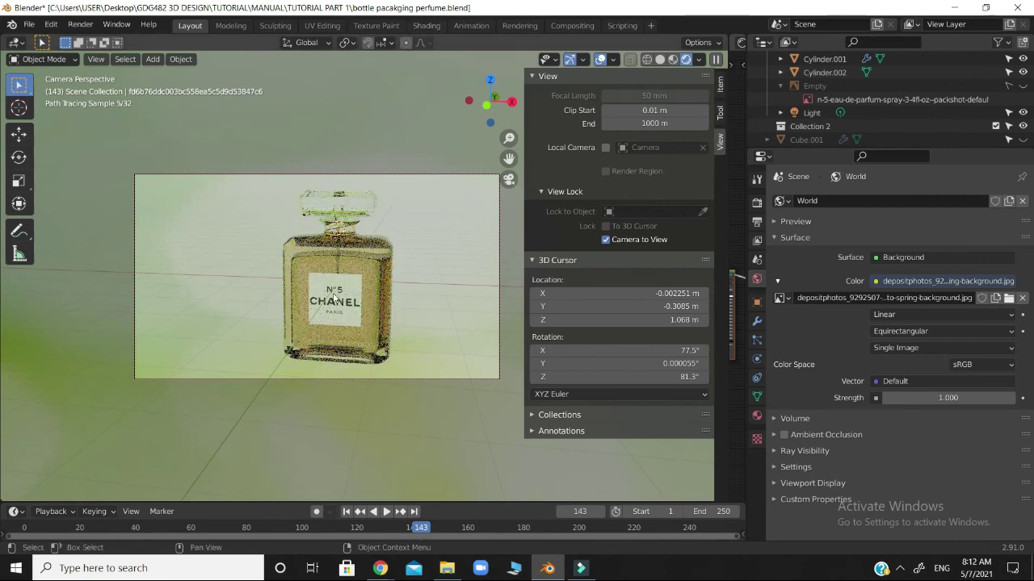
pyautogui.moveTo(333, 299); pyautogui.dragTo(452, 282, button='middle')
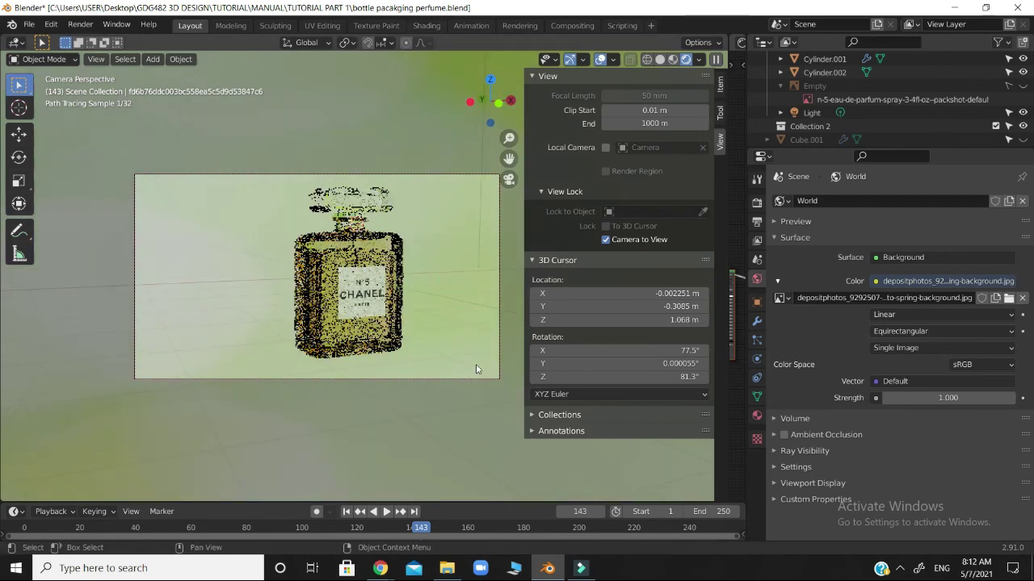
pyautogui.keyDown('shift'); pyautogui.moveTo(353, 312); pyautogui.dragTo(426, 314, button='middle'); pyautogui.keyUp('shift')
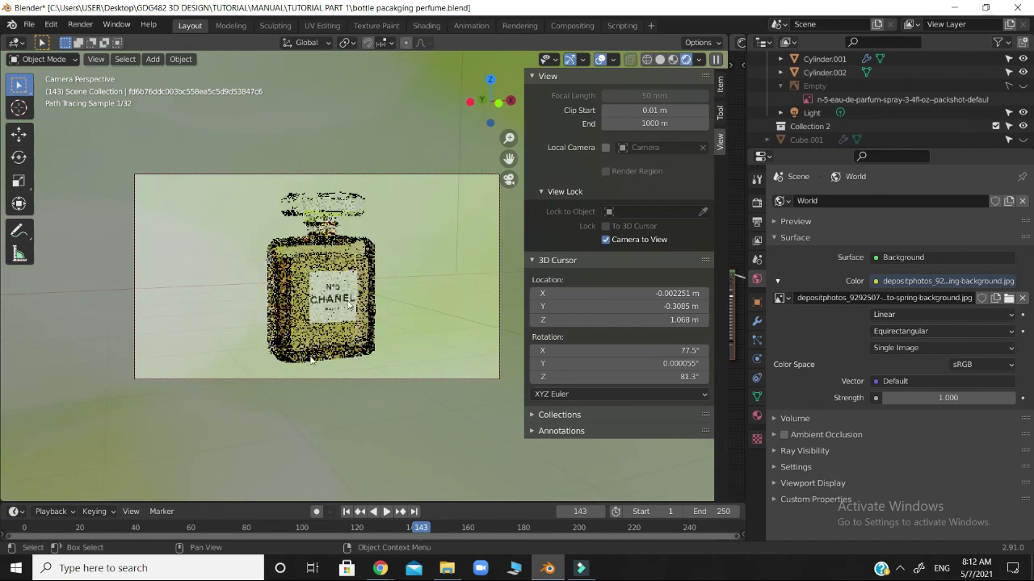
# Step: Check the front view, return to the camera, orbit it to face the bottle's front label, and hide the sidebar
pyautogui.press('KP_1')
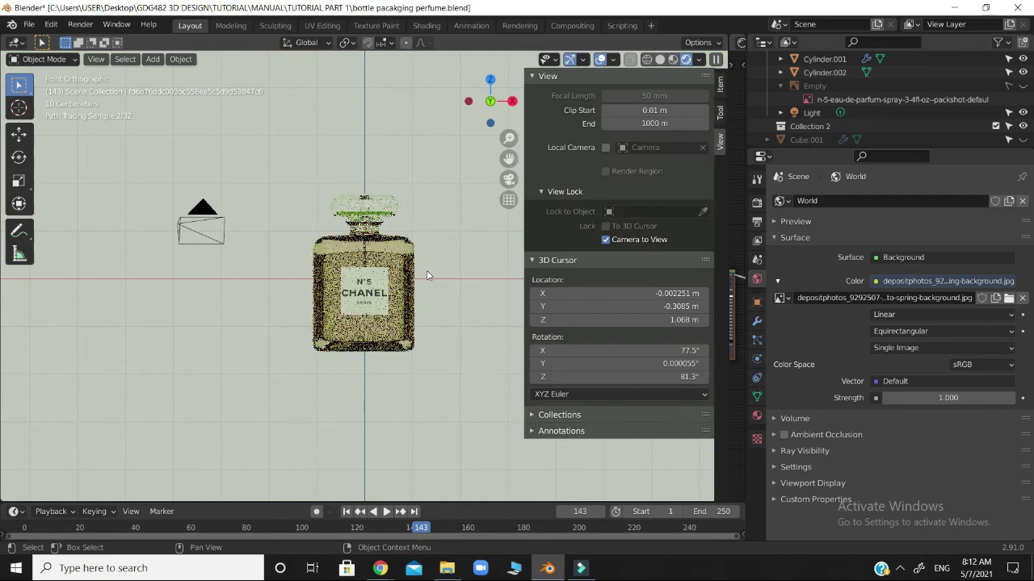
pyautogui.press('KP_0')
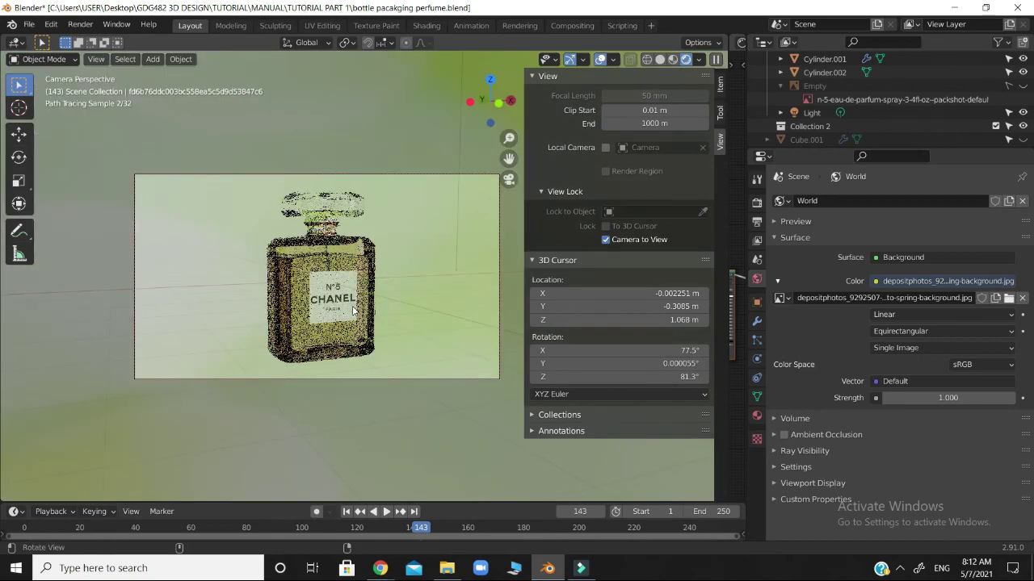
pyautogui.moveTo(344, 305); pyautogui.dragTo(411, 303, button='middle')
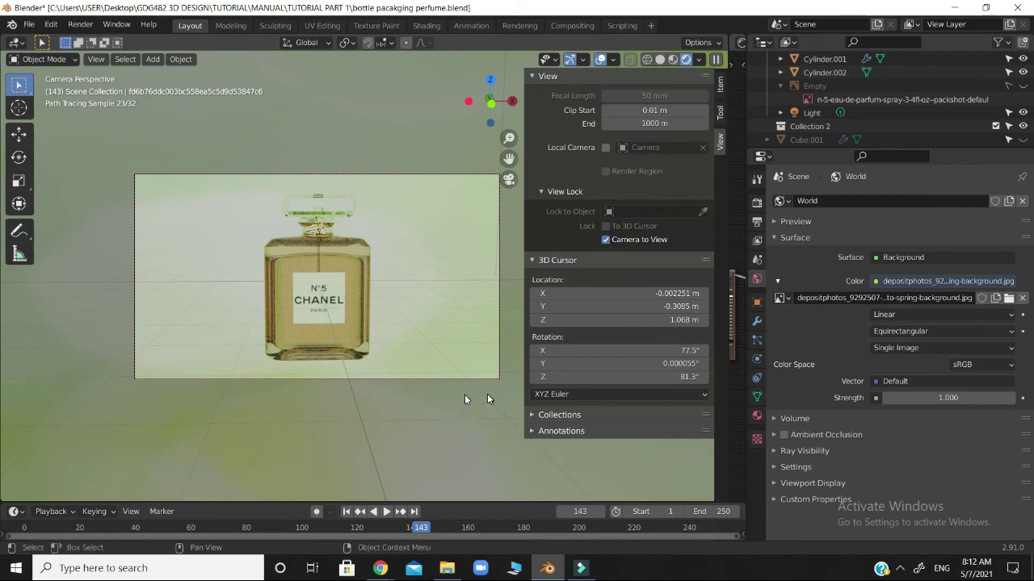
pyautogui.press('n')
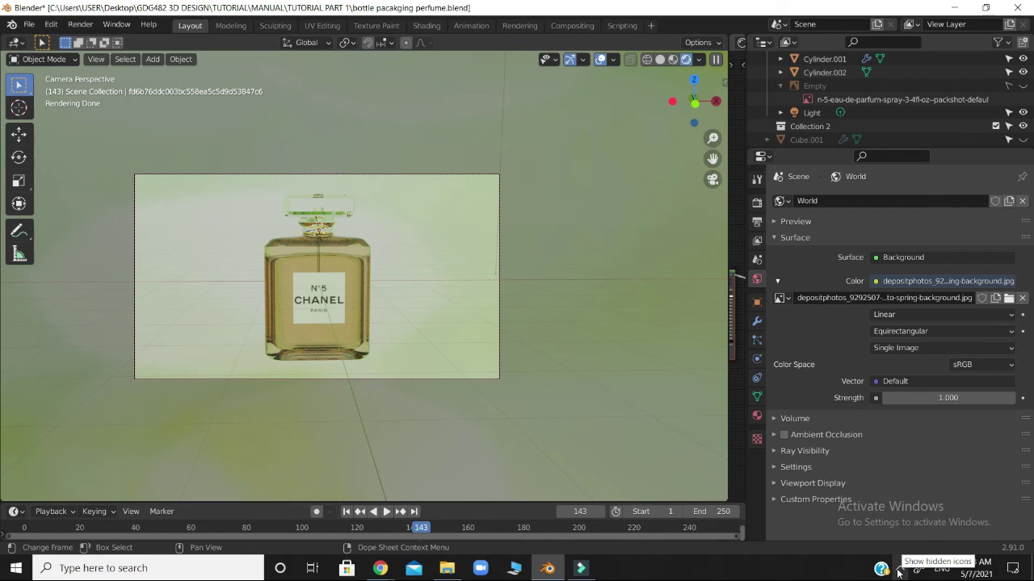
pyautogui.click(899, 573)
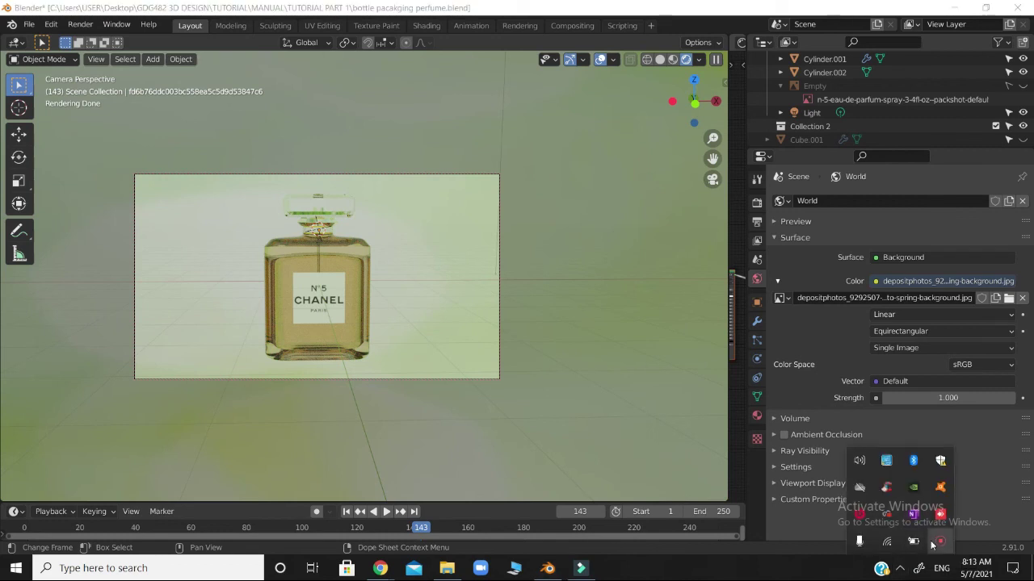
pyautogui.click(808, 543)
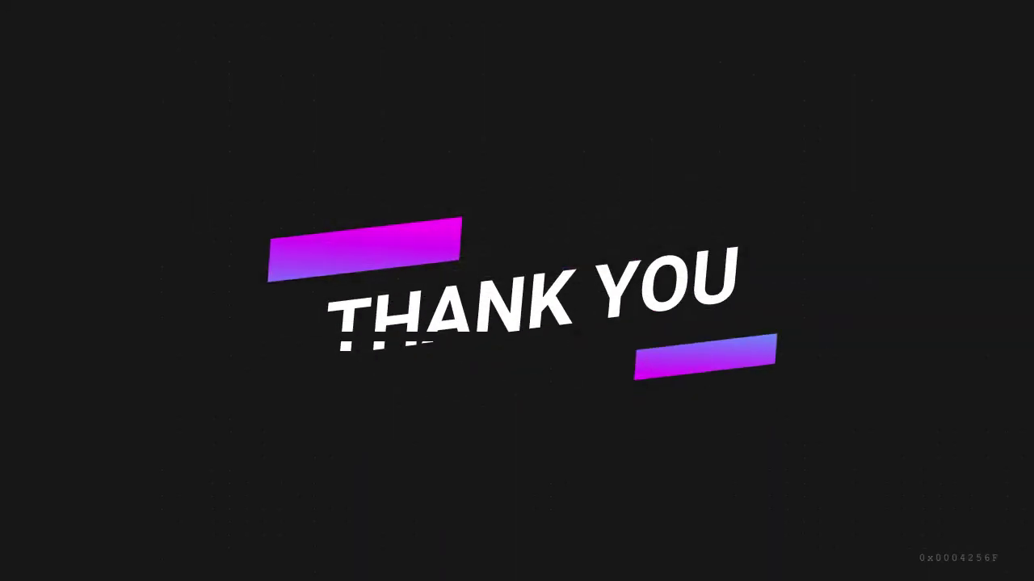